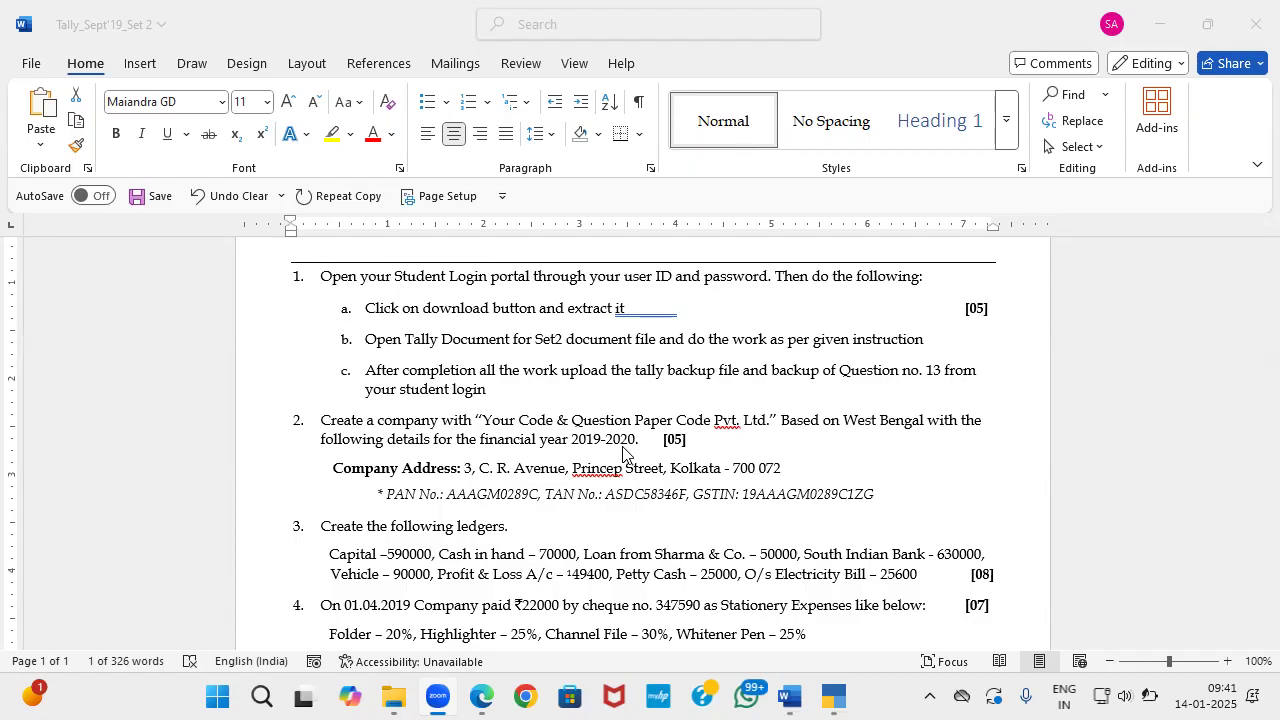
pyautogui.hotkey('alt', 'Tab')
pyautogui.hotkey('alt', 'Tab')
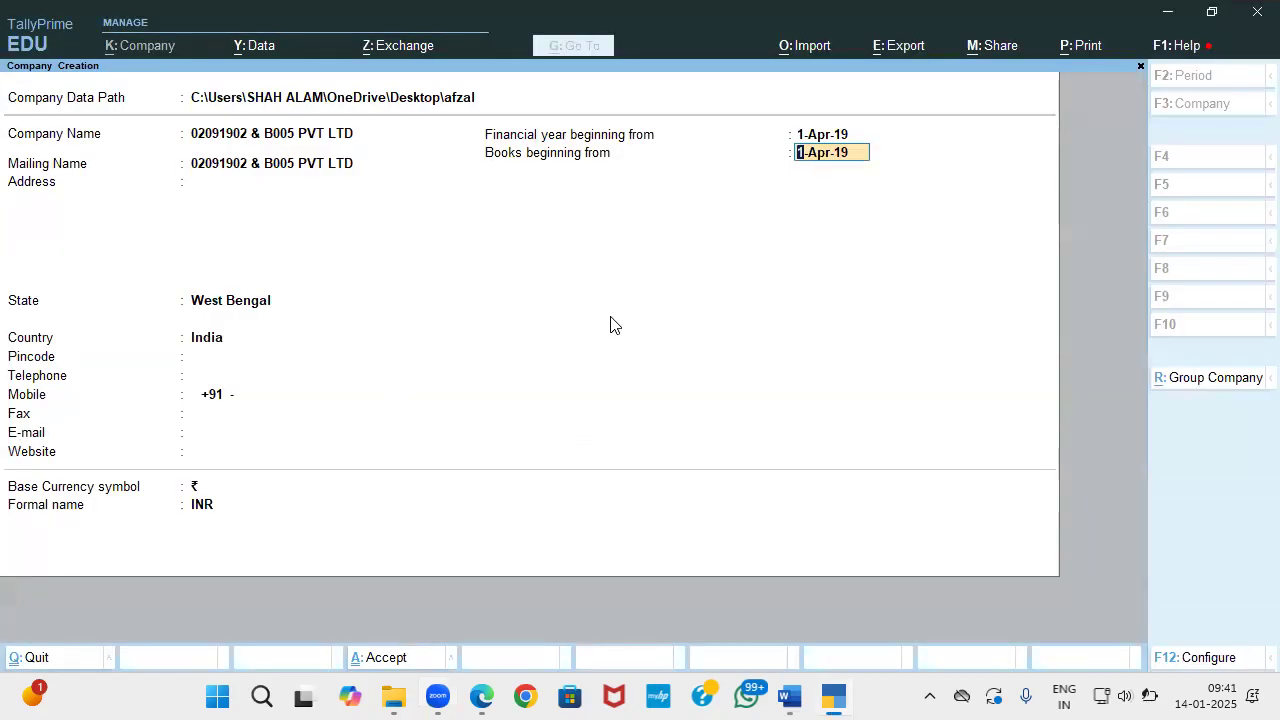
pyautogui.press('Return')
pyautogui.press('Return')
pyautogui.press('Return')
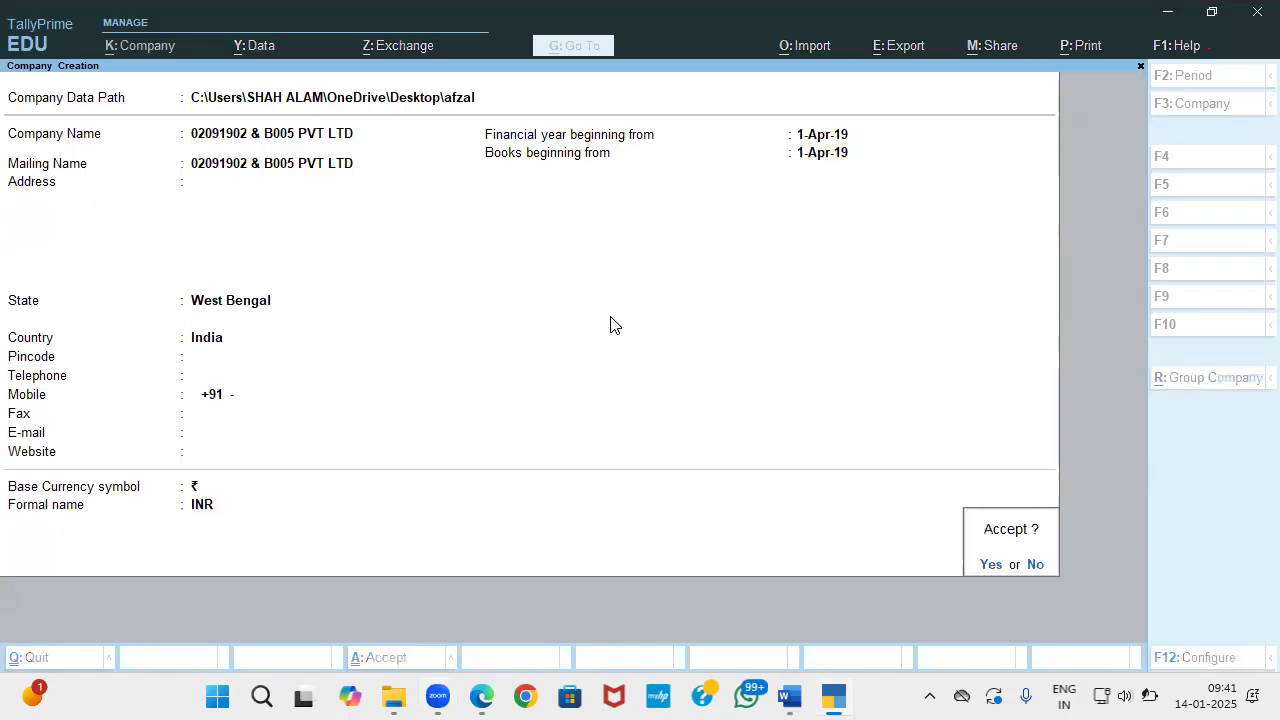
pyautogui.press('Return')
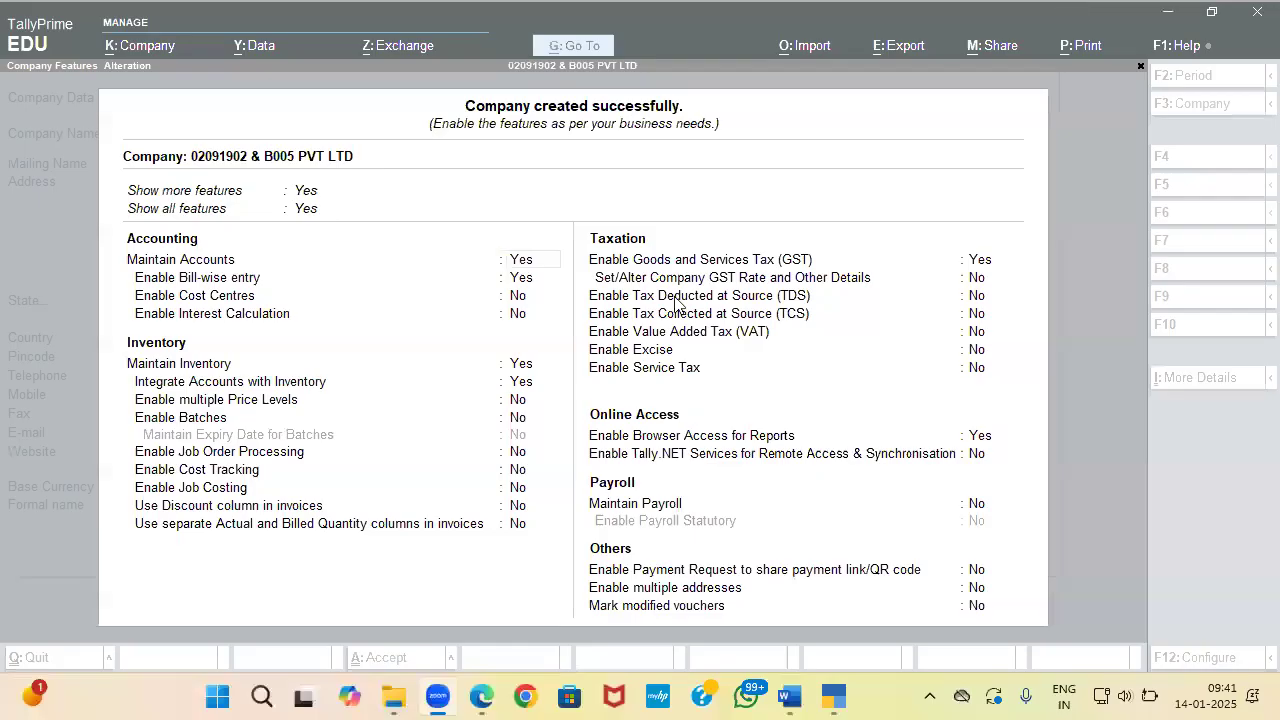
# Step: Enable GST with West Bengal state, Regular registration and the company's GSTIN from the question paper
pyautogui.click(977, 264)
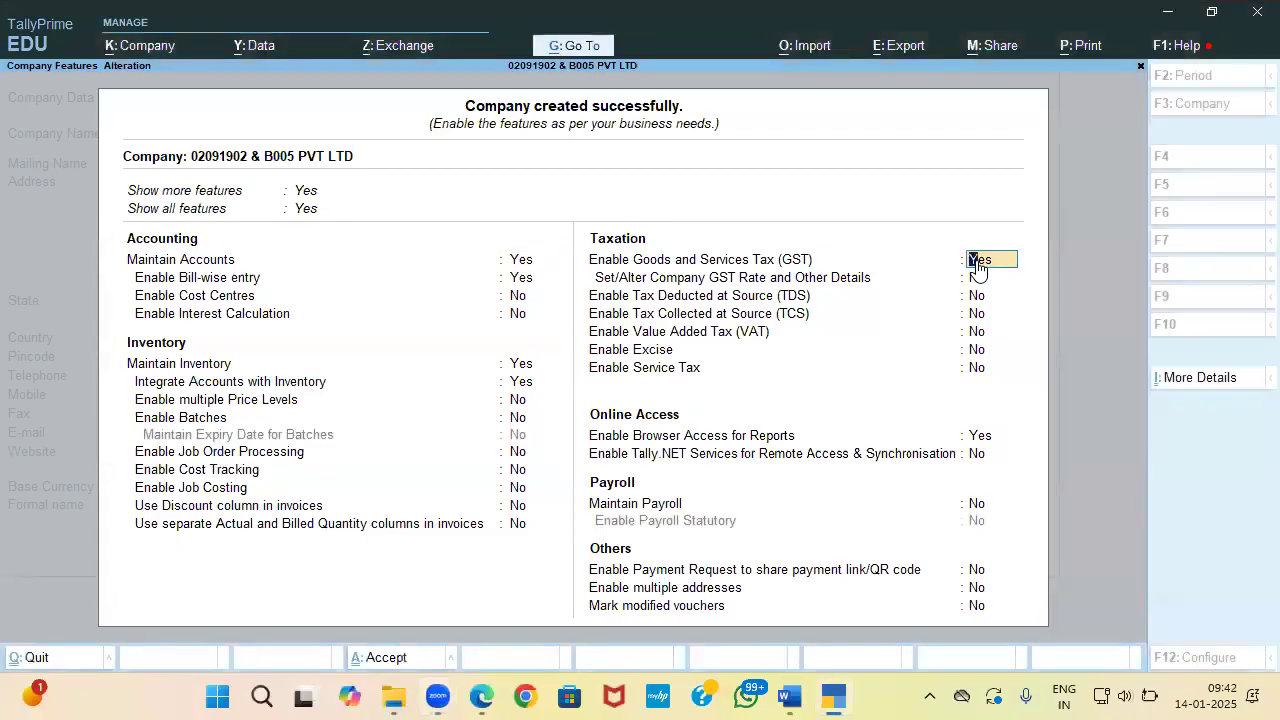
pyautogui.press('Return')
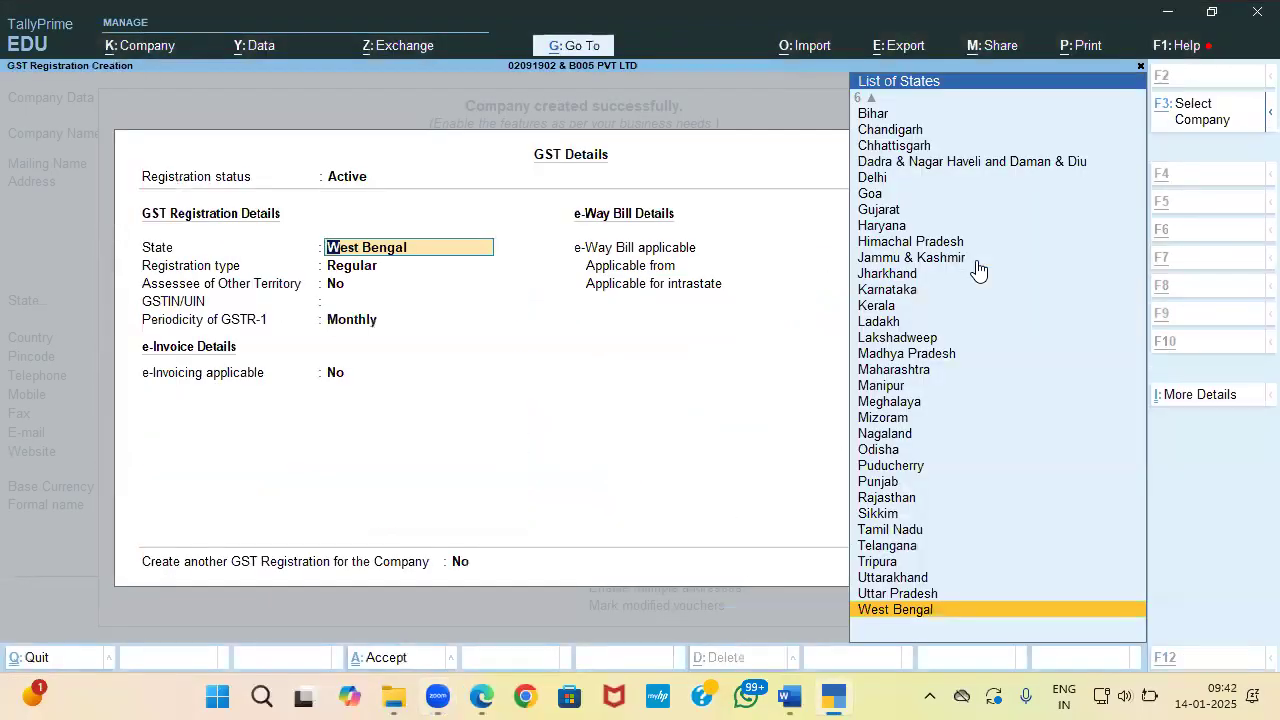
pyautogui.hotkey('alt', 'Tab')
pyautogui.hotkey('alt', 'Tab')
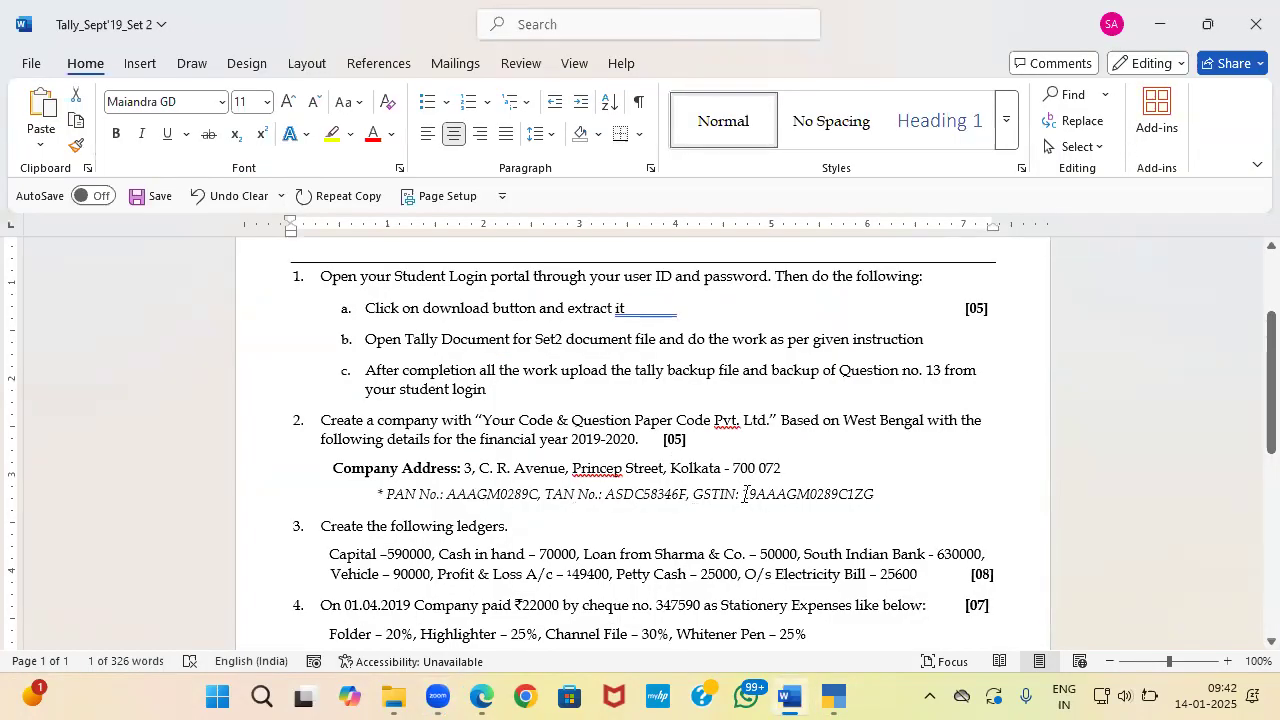
pyautogui.moveTo(745, 494); pyautogui.dragTo(873, 500)
pyautogui.hotkey('ctrl', 'c')
pyautogui.hotkey('alt', 'Tab')
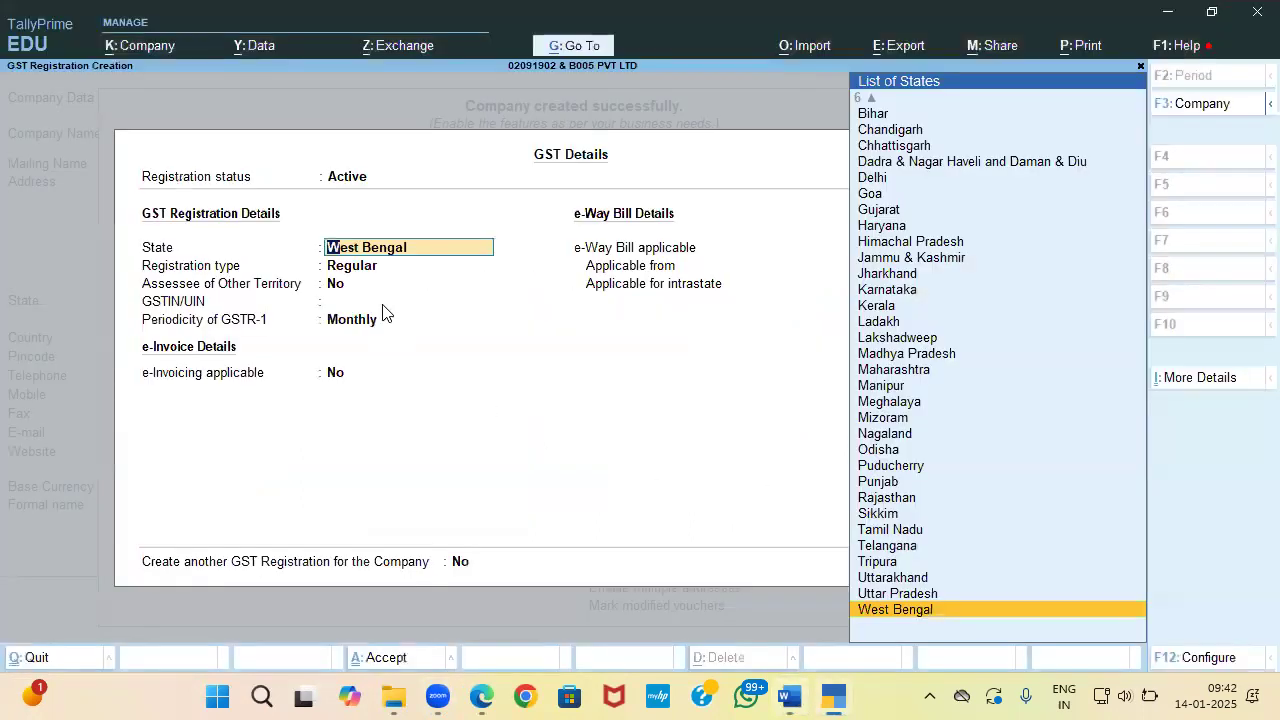
pyautogui.press('Return')
pyautogui.press('Return')
pyautogui.hotkey('ctrl', 'v')
pyautogui.press('Return')
pyautogui.press('Return')
pyautogui.press('Return')
pyautogui.press('Return')
pyautogui.press('Return')
pyautogui.press('Return')
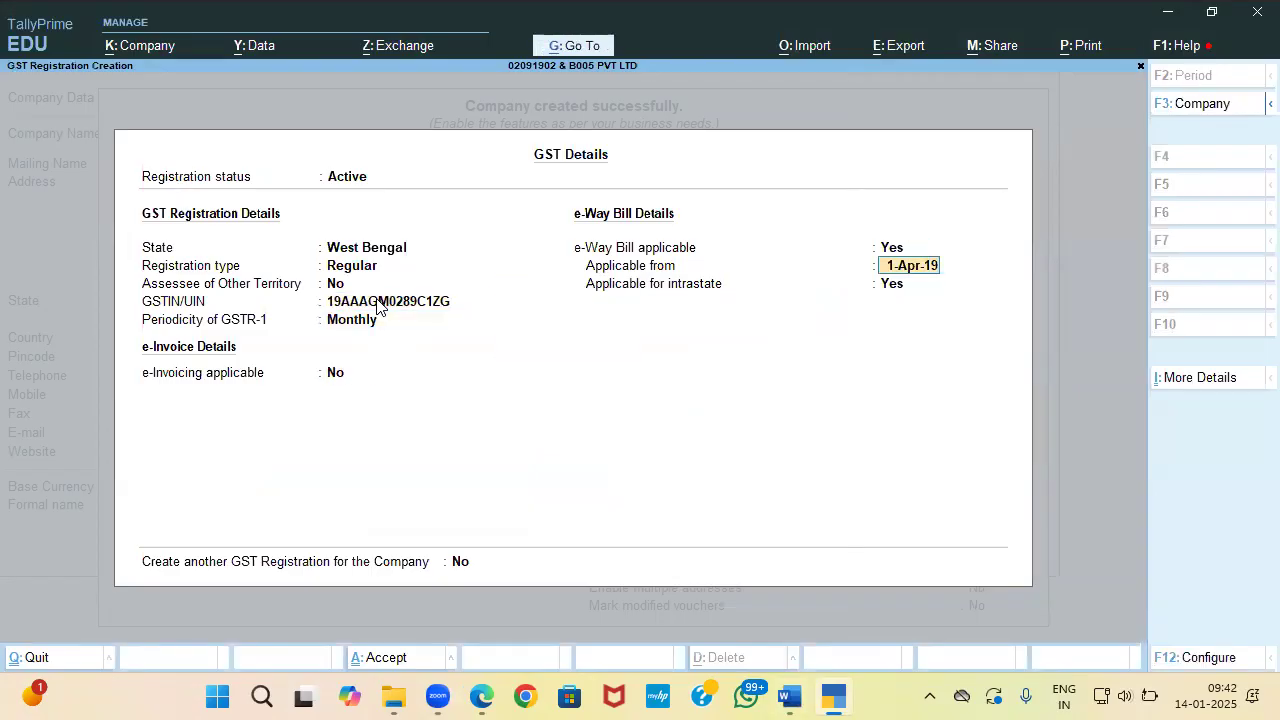
pyautogui.press('Return')
pyautogui.hotkey('alt', 'Tab')
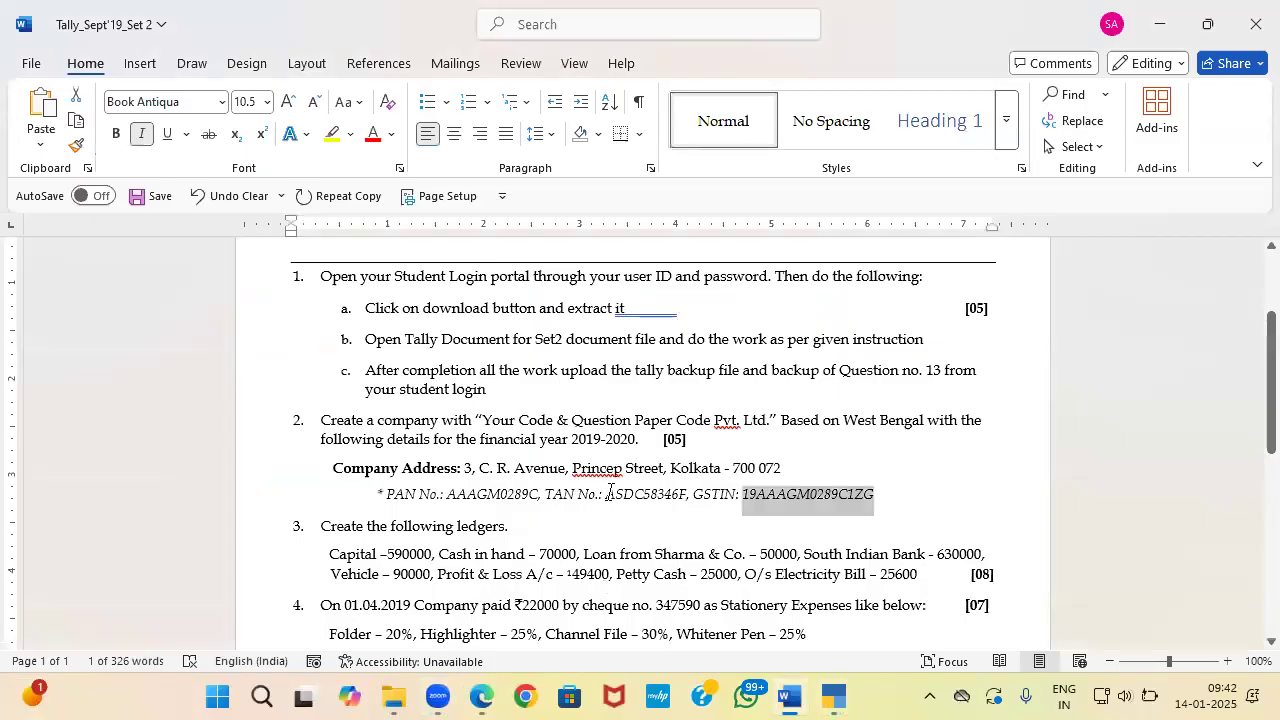
# Step: Enable TDS and enter the company's TAN as a Company-type deductor
pyautogui.moveTo(607, 494); pyautogui.dragTo(686, 490)
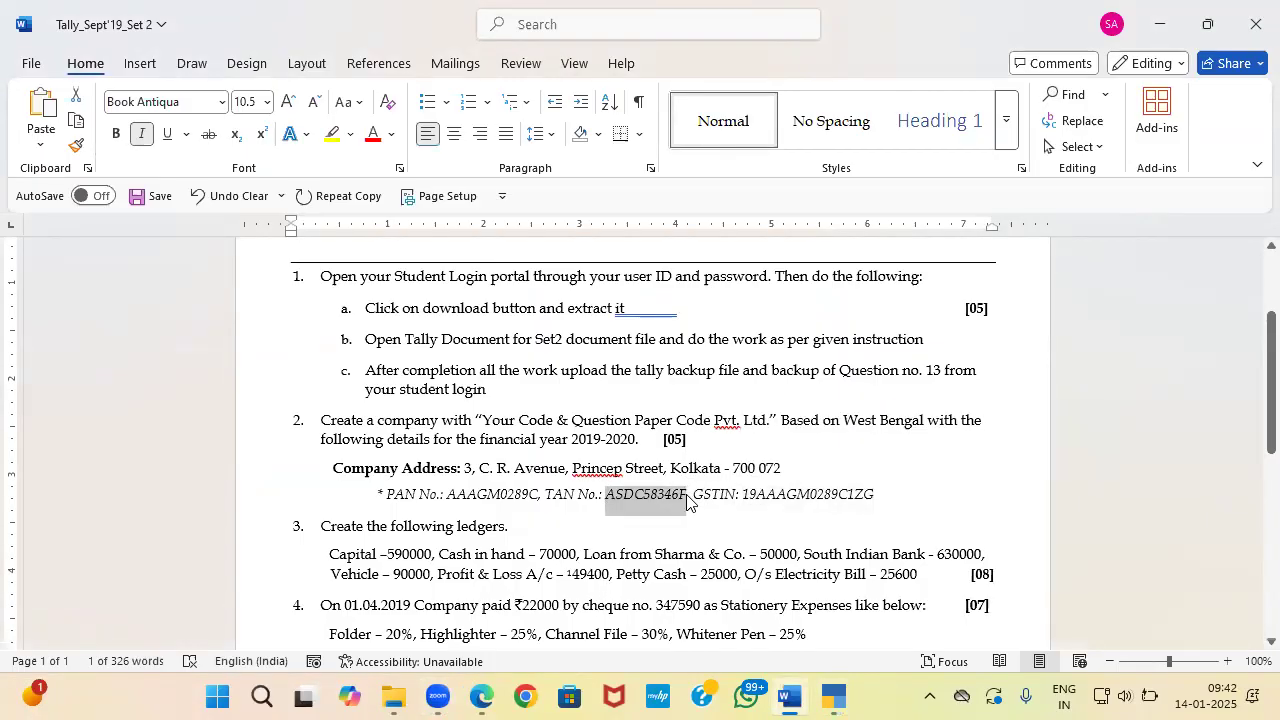
pyautogui.hotkey('alt', 'Tab')
pyautogui.press('Return')
pyautogui.write('Y')
pyautogui.press('Return')
pyautogui.press('Return')
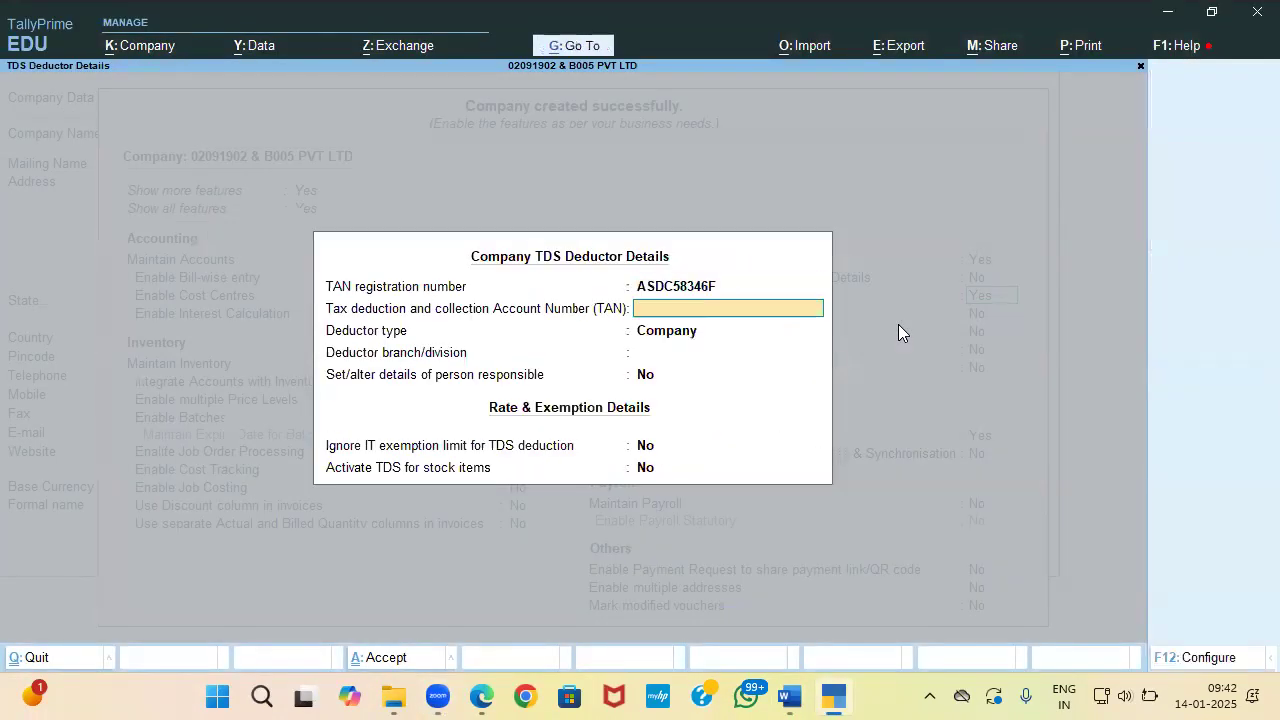
pyautogui.press('Return')
pyautogui.hotkey('ctrl', 'a')
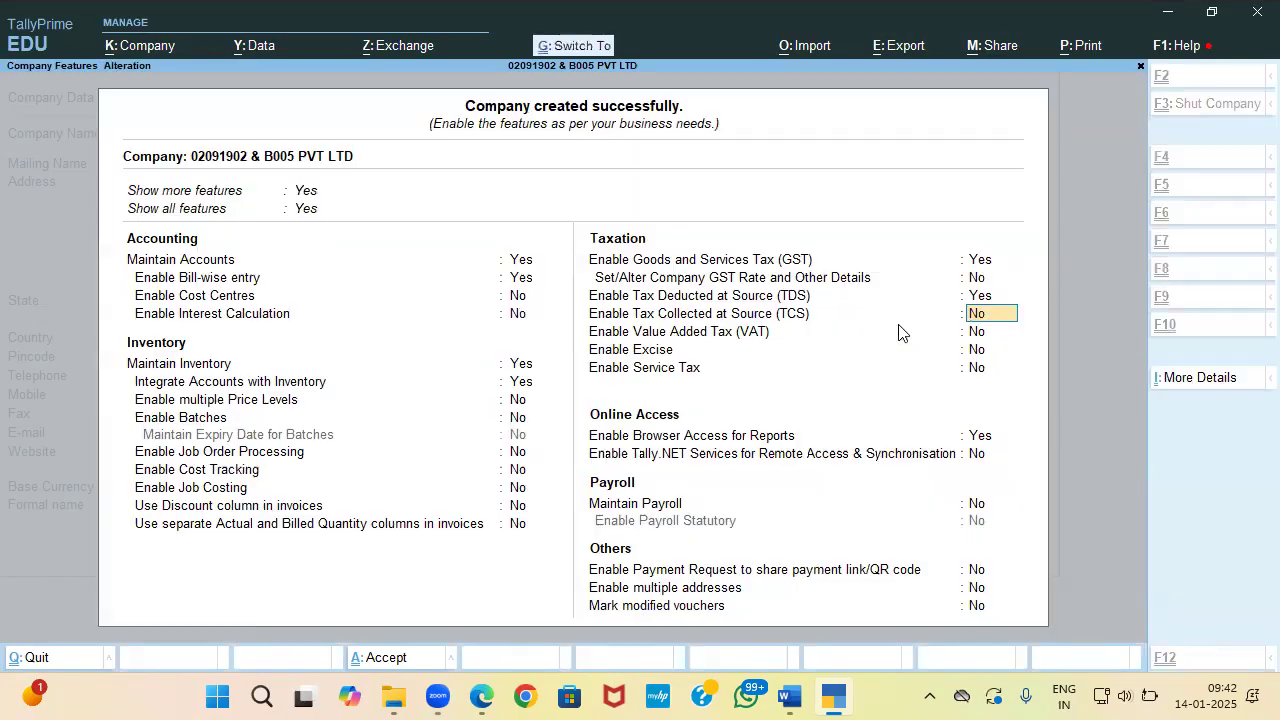
# Step: Leave TCS and the remaining features unchanged and save the company features
pyautogui.hotkey('alt', 'Tab')
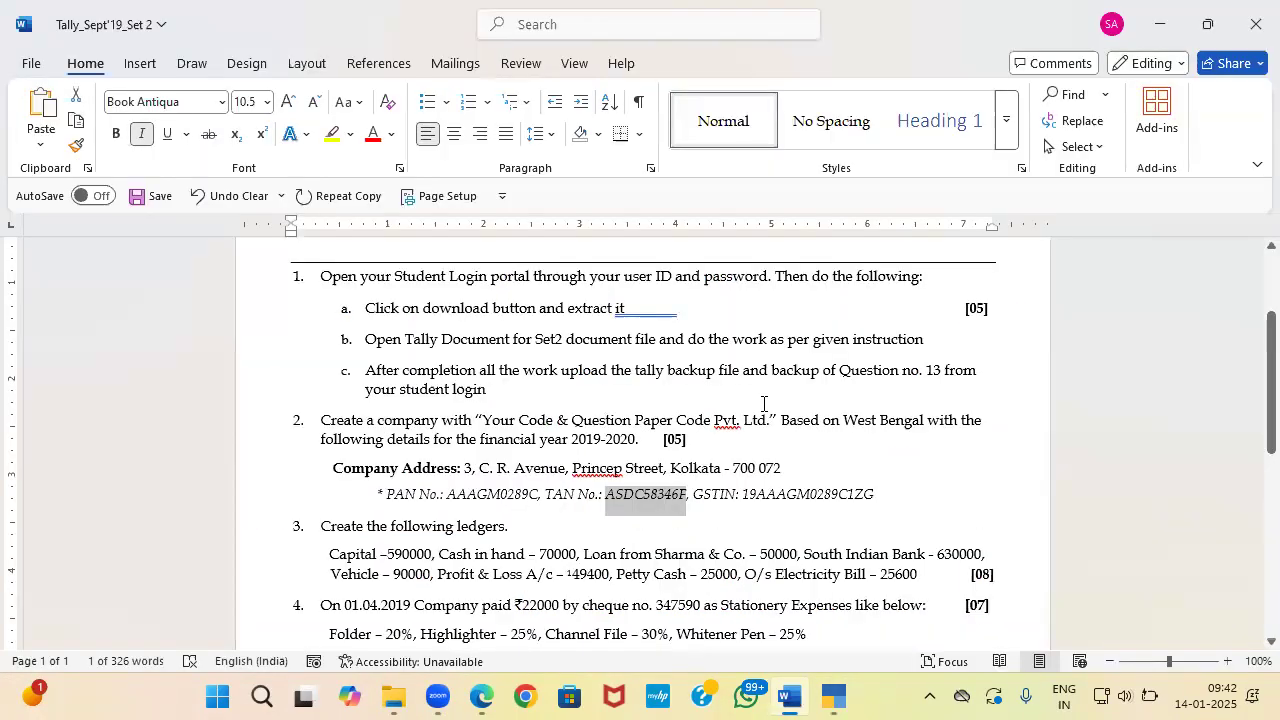
pyautogui.hotkey('alt', 'Tab')
pyautogui.press('Return')
pyautogui.press('Return')
pyautogui.press('Return')
pyautogui.press('Return')
pyautogui.press('Return')
pyautogui.press('Return')
pyautogui.press('Return')
pyautogui.press('Return')
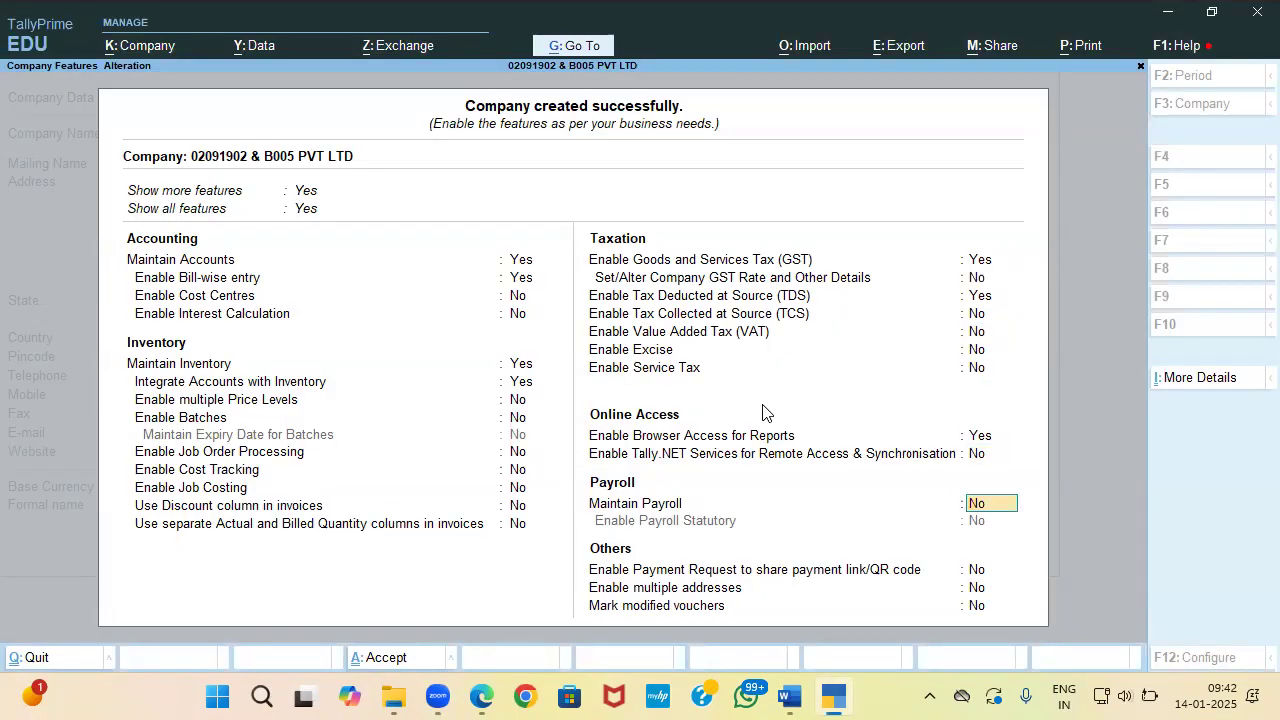
pyautogui.press('Return')
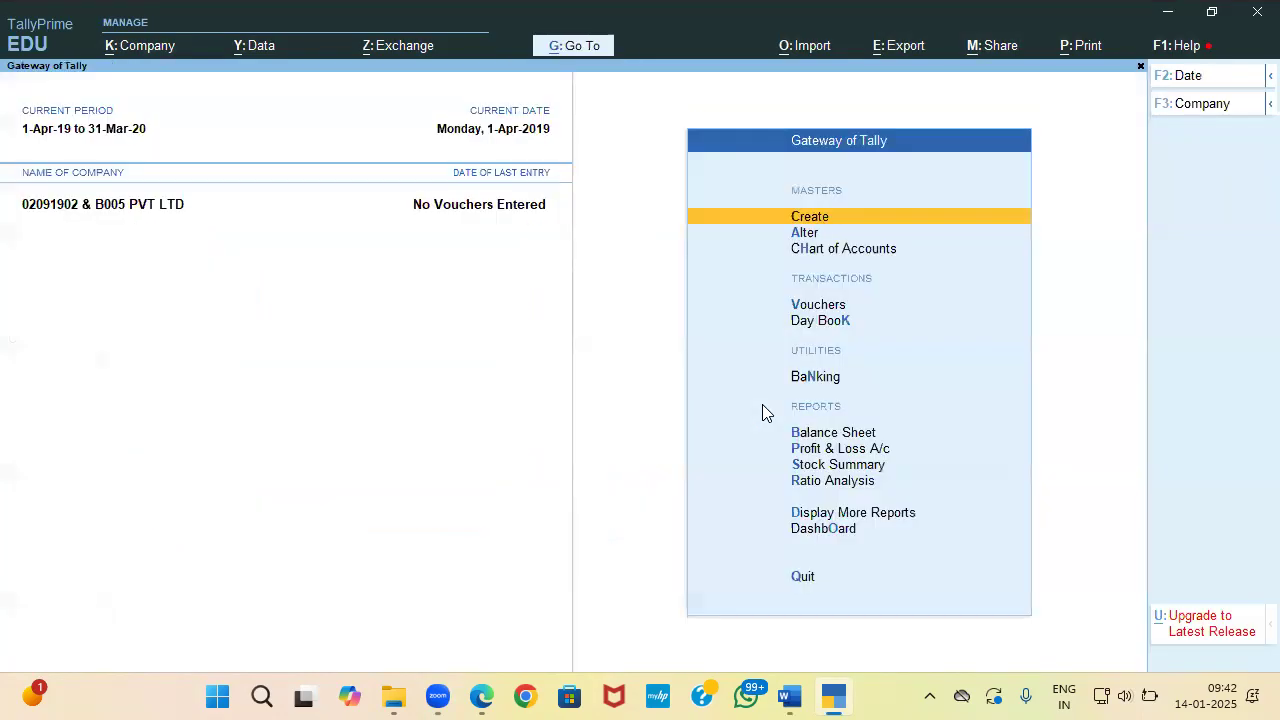
# Step: Enter the company's PAN, copied from the question paper, in PAN/CIN Details and accept
pyautogui.press('Return')
pyautogui.press('Down')
pyautogui.press('Down')
pyautogui.press('Down')
pyautogui.press('Down')
pyautogui.press('Down')
pyautogui.press('Down')
pyautogui.press('Down')
pyautogui.press('Down')
pyautogui.press('Down')
pyautogui.press('Down')
pyautogui.press('Down')
pyautogui.press('Down')
pyautogui.press('Down')
pyautogui.press('Down')
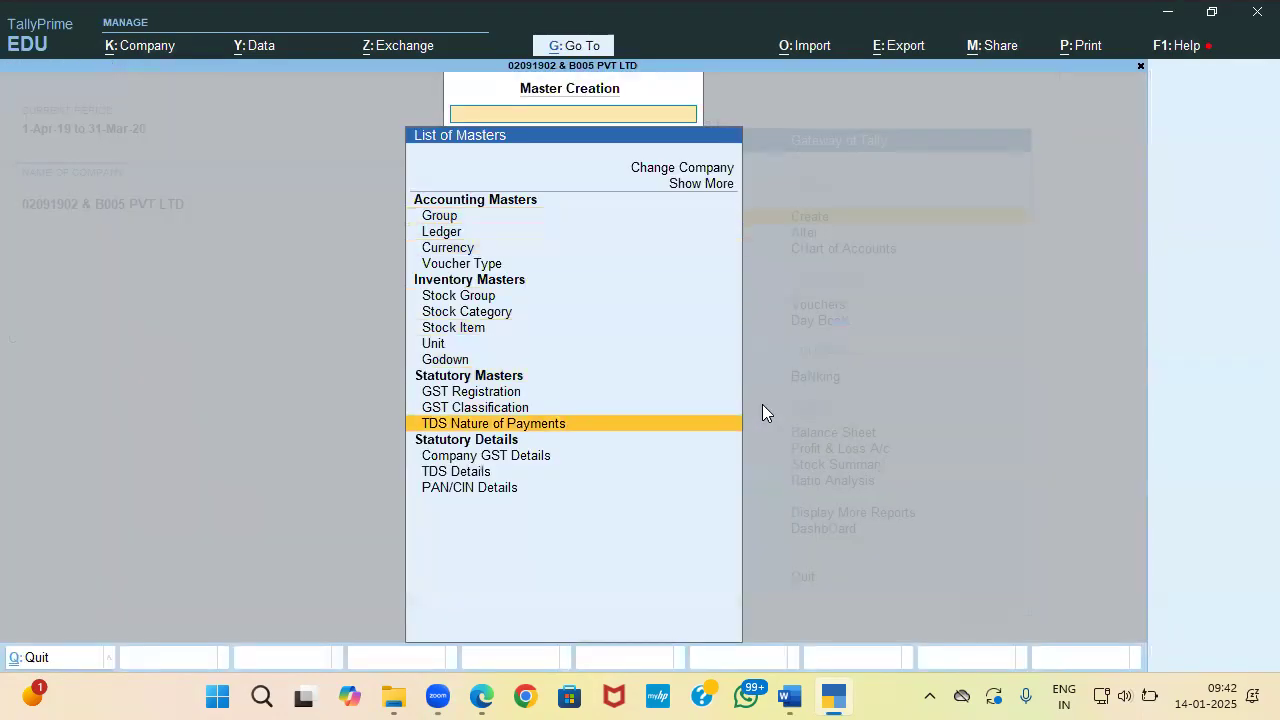
pyautogui.press('Return')
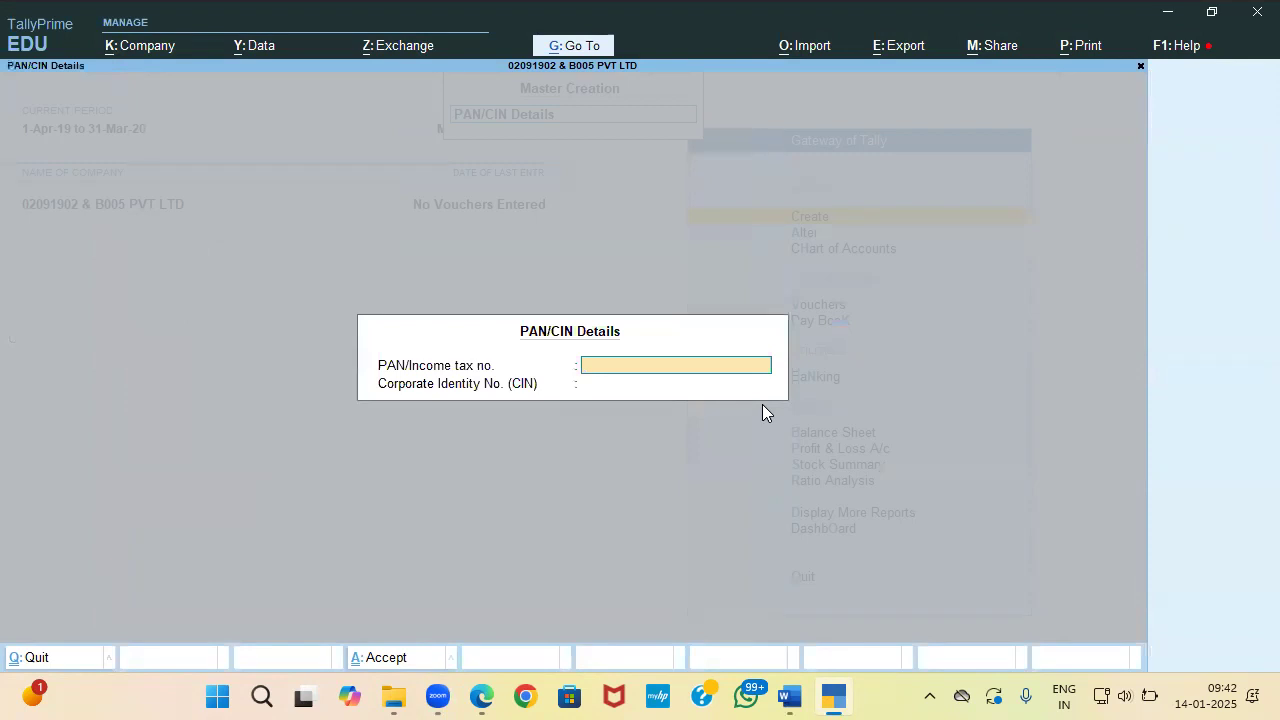
pyautogui.hotkey('alt', 'Tab')
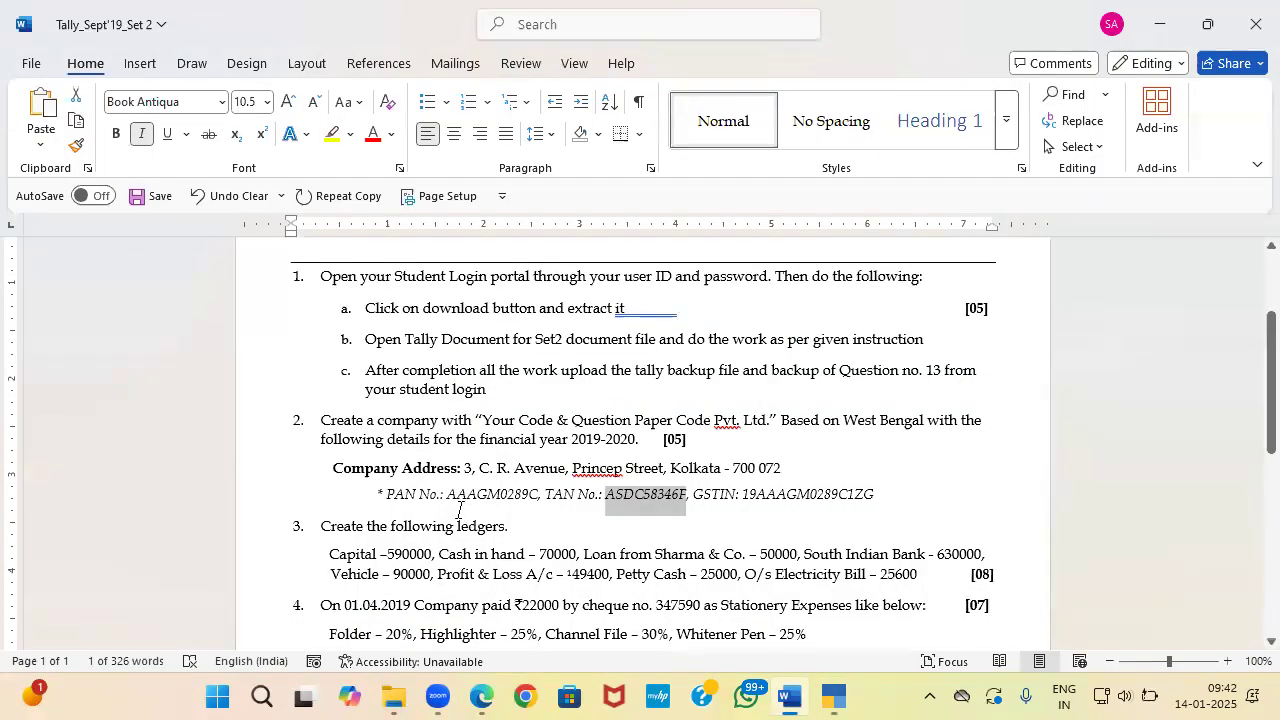
pyautogui.moveTo(447, 497); pyautogui.dragTo(537, 497)
pyautogui.hotkey('ctrl', 'c')
pyautogui.hotkey('alt', 'Tab')
pyautogui.hotkey('ctrl', 'v')
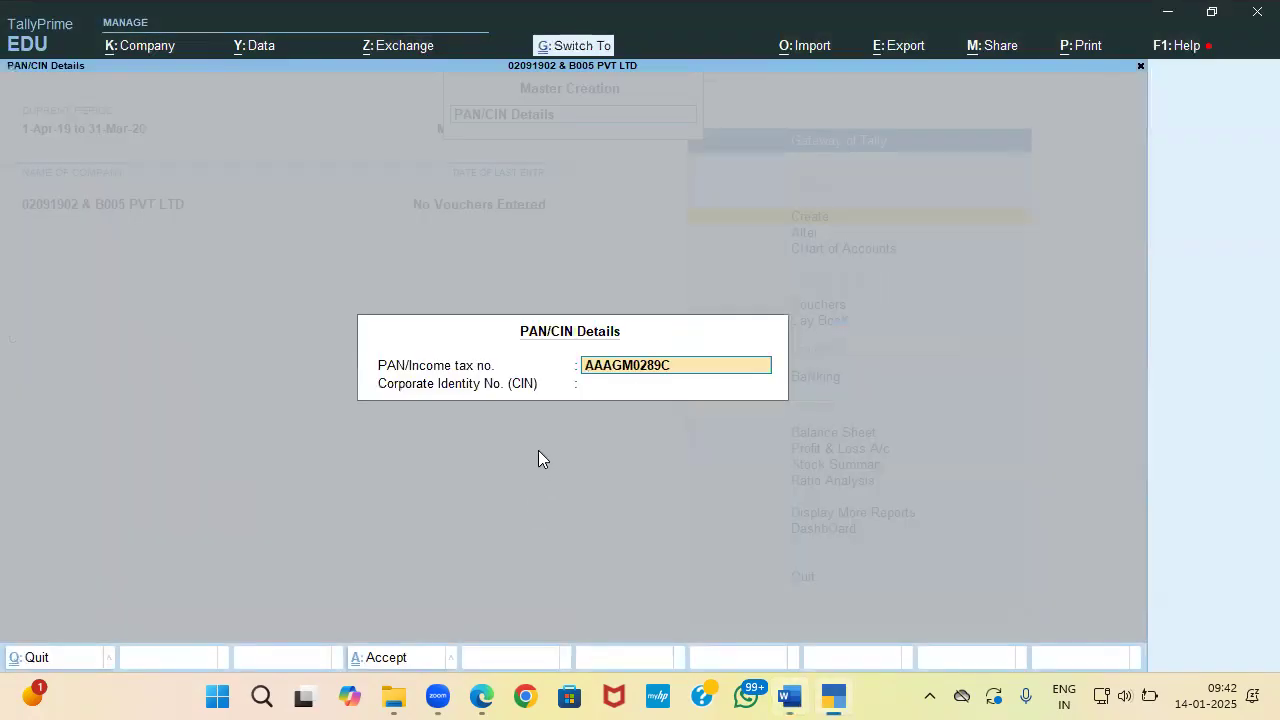
pyautogui.press('Return')
pyautogui.press('Return')
# Step: Review the question paper for the next entries and return to the list of masters
pyautogui.hotkey('alt', 'Tab')
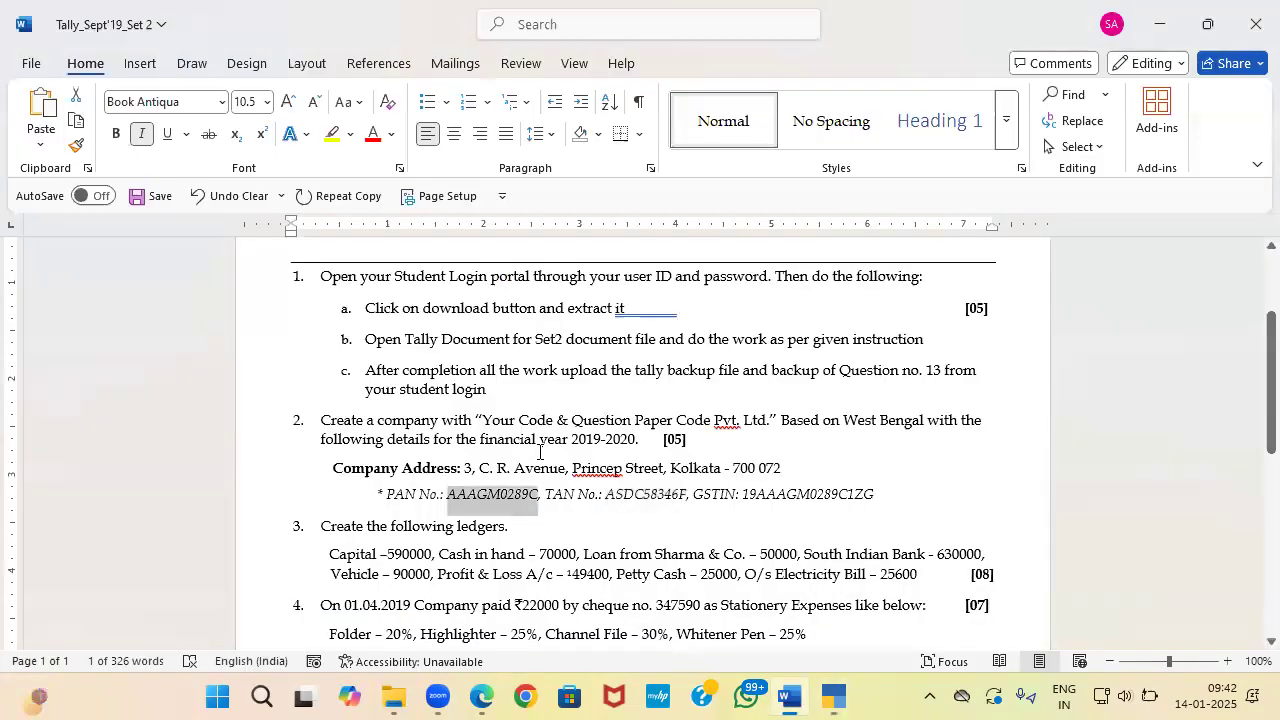
pyautogui.moveTo(660, 438); pyautogui.dragTo(696, 438)
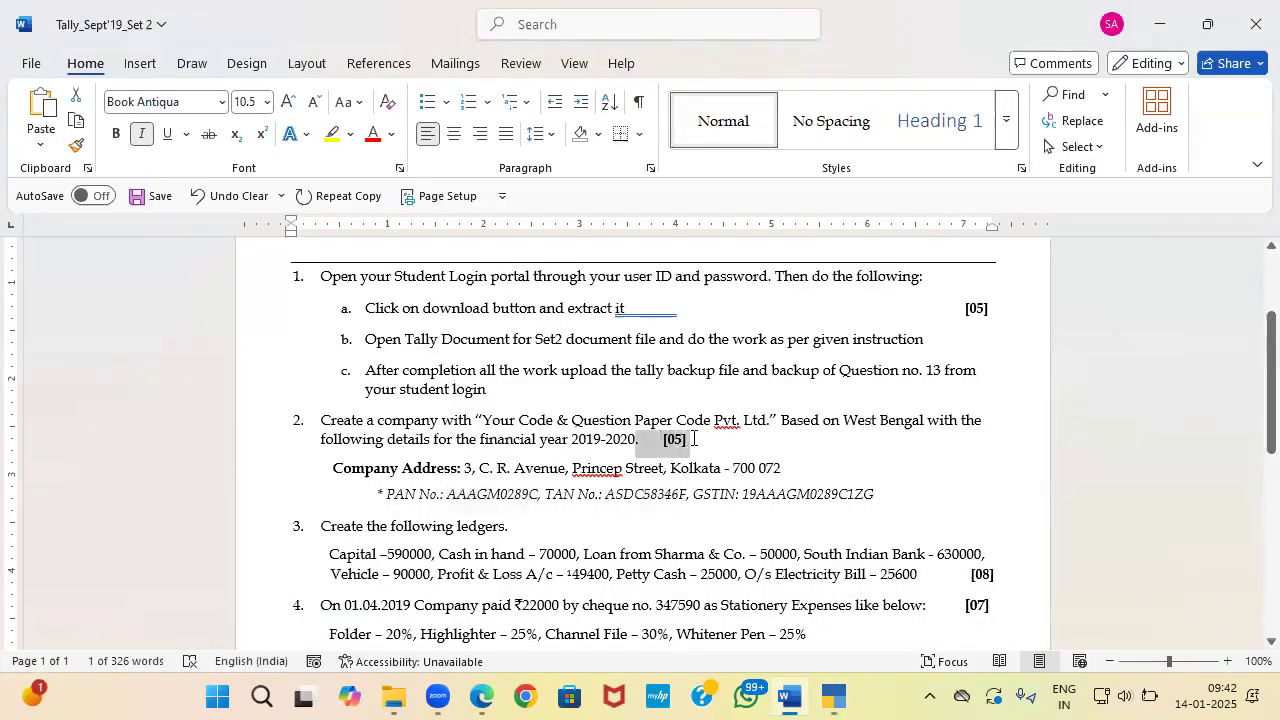
pyautogui.scroll(-1, 696, 437)
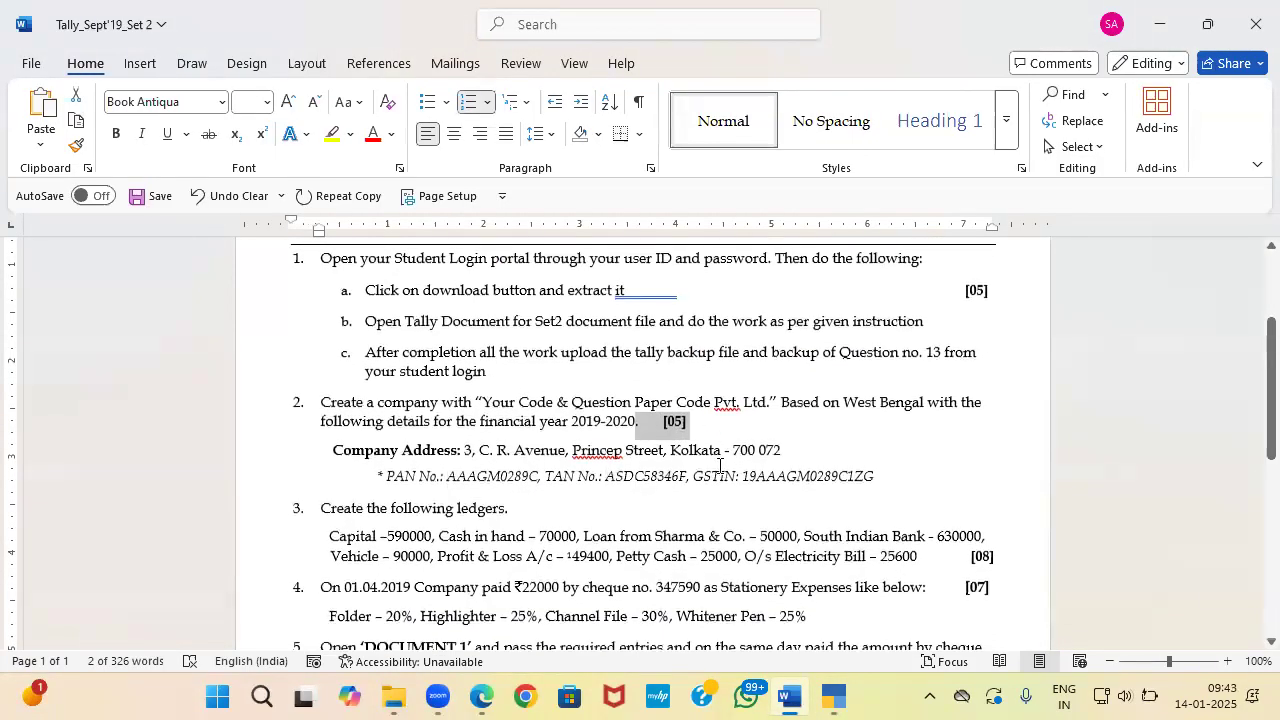
pyautogui.scroll(-2, 696, 440)
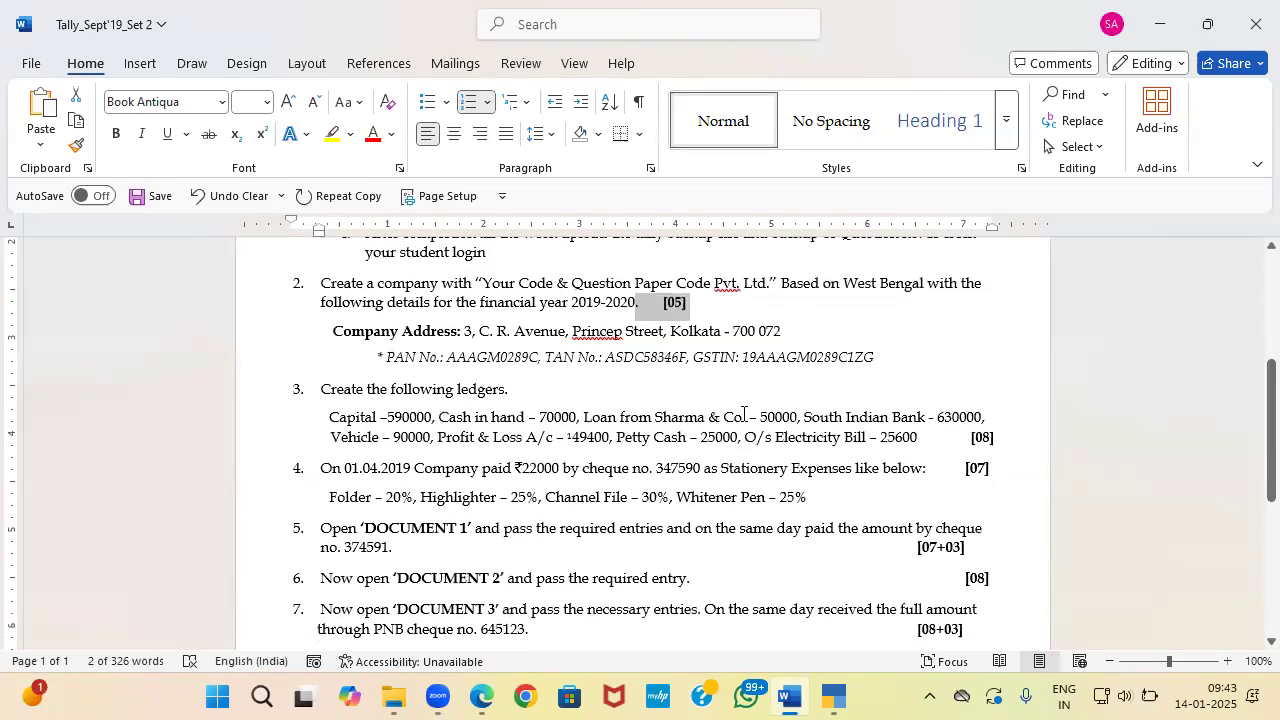
pyautogui.hotkey('alt', 'Tab')
pyautogui.press('Up')
pyautogui.press('Up')
pyautogui.press('Up')
pyautogui.press('Up')
pyautogui.press('Up')
pyautogui.press('Up')
pyautogui.press('Up')
pyautogui.press('Up')
pyautogui.press('Up')
pyautogui.press('Up')
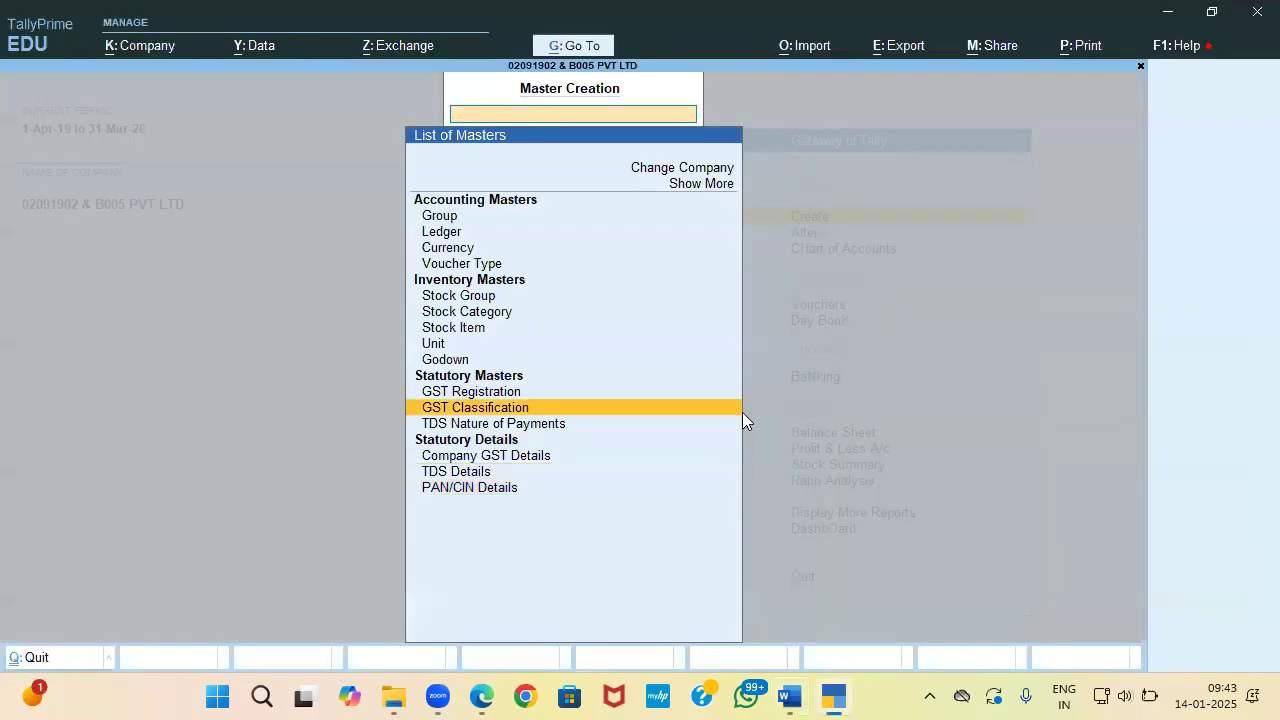
# Step: Create the Capital ledger with a 590000 Cr opening balance
pyautogui.press('Up')
pyautogui.press('Up')
pyautogui.press('Up')
pyautogui.press('Up')
pyautogui.press('Return')
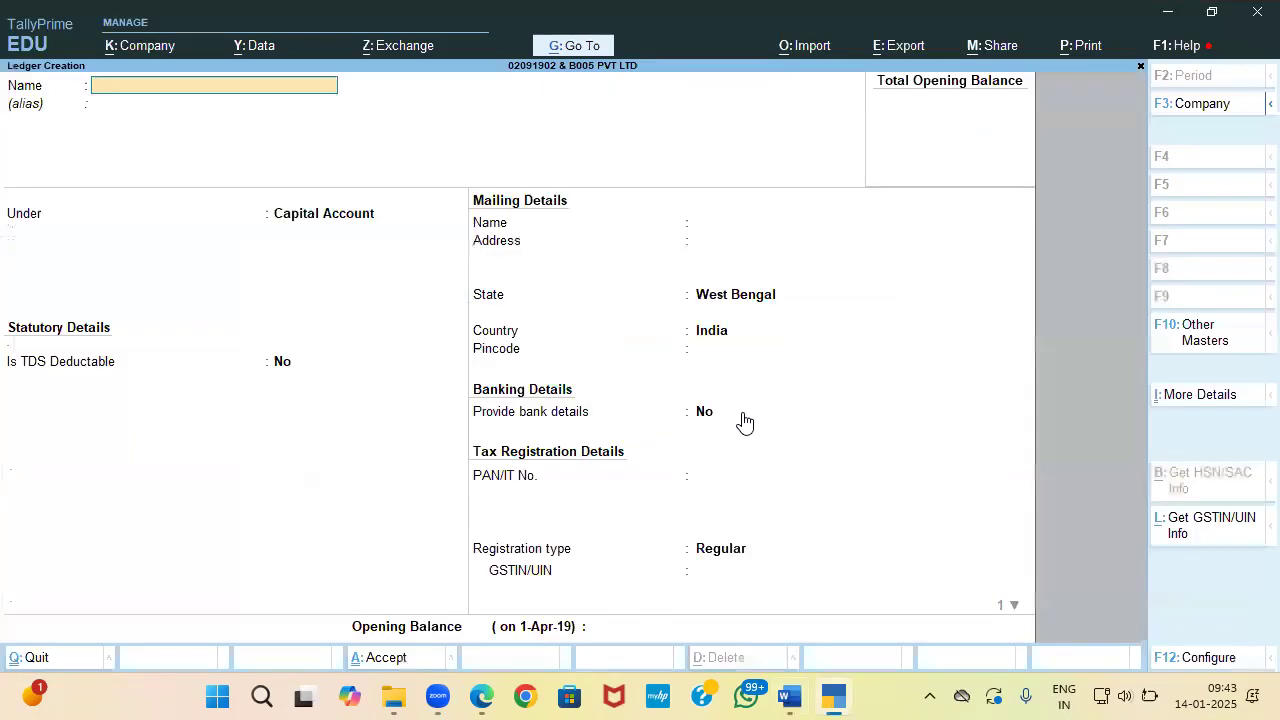
pyautogui.hotkey('alt', 'Tab')
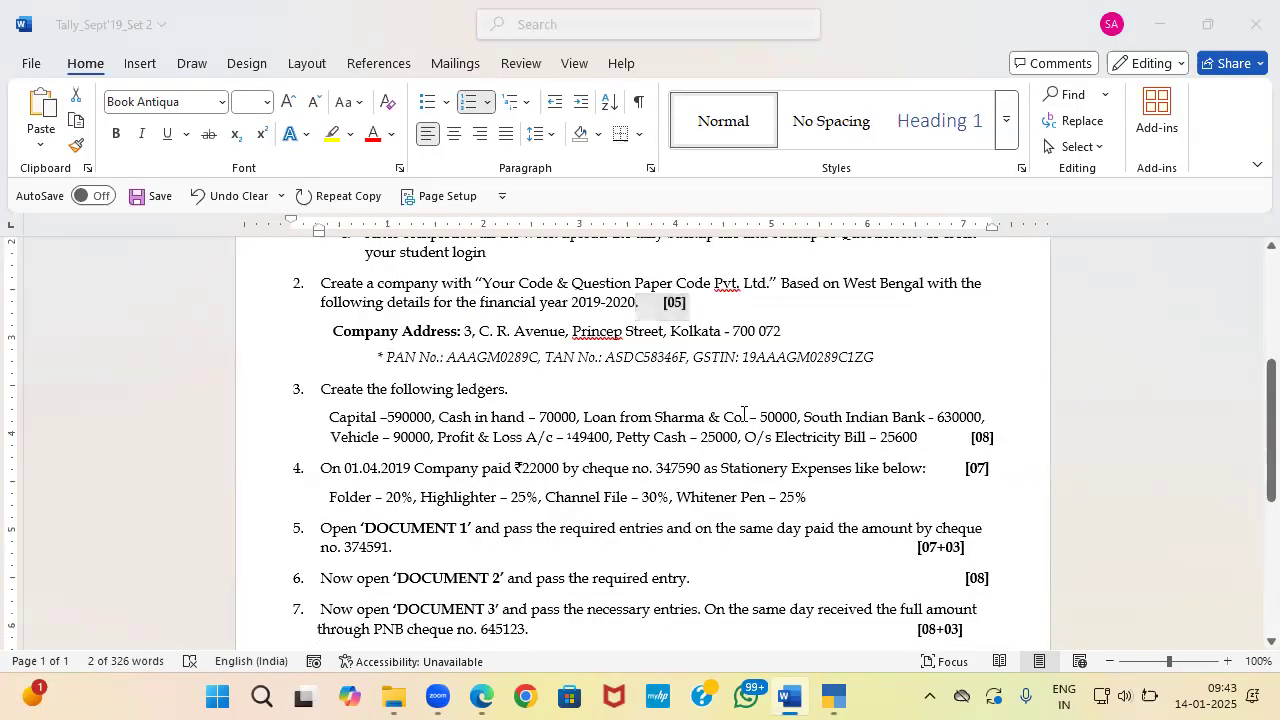
pyautogui.hotkey('alt', 'Tab')
pyautogui.write('Capital')
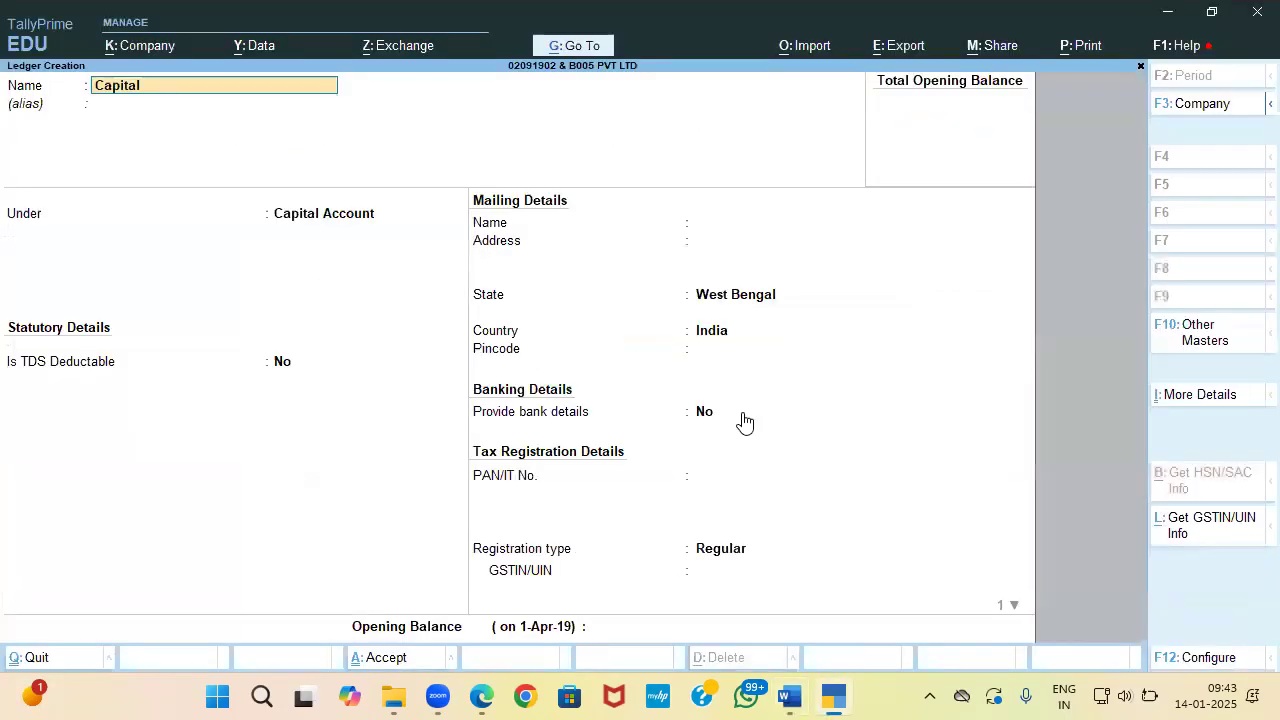
pyautogui.press('Return')
pyautogui.press('Return')
pyautogui.press('Return')
pyautogui.press('Return')
pyautogui.press('Return')
pyautogui.press('Return')
pyautogui.press('Return')
pyautogui.press('Return')
pyautogui.press('Return')
pyautogui.press('Return')
pyautogui.press('Return')
pyautogui.press('Return')
pyautogui.press('Return')
pyautogui.press('Return')
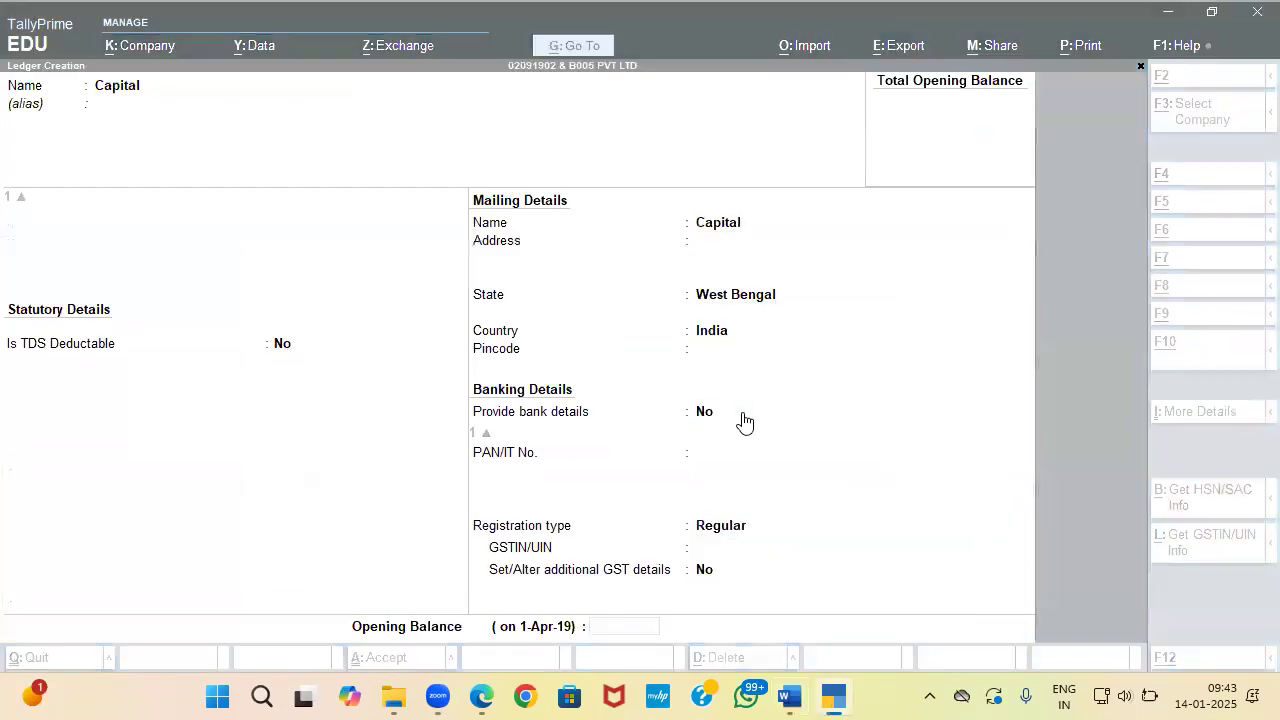
pyautogui.hotkey('alt', 'Tab')
pyautogui.hotkey('alt', 'Tab')
pyautogui.write('590000')
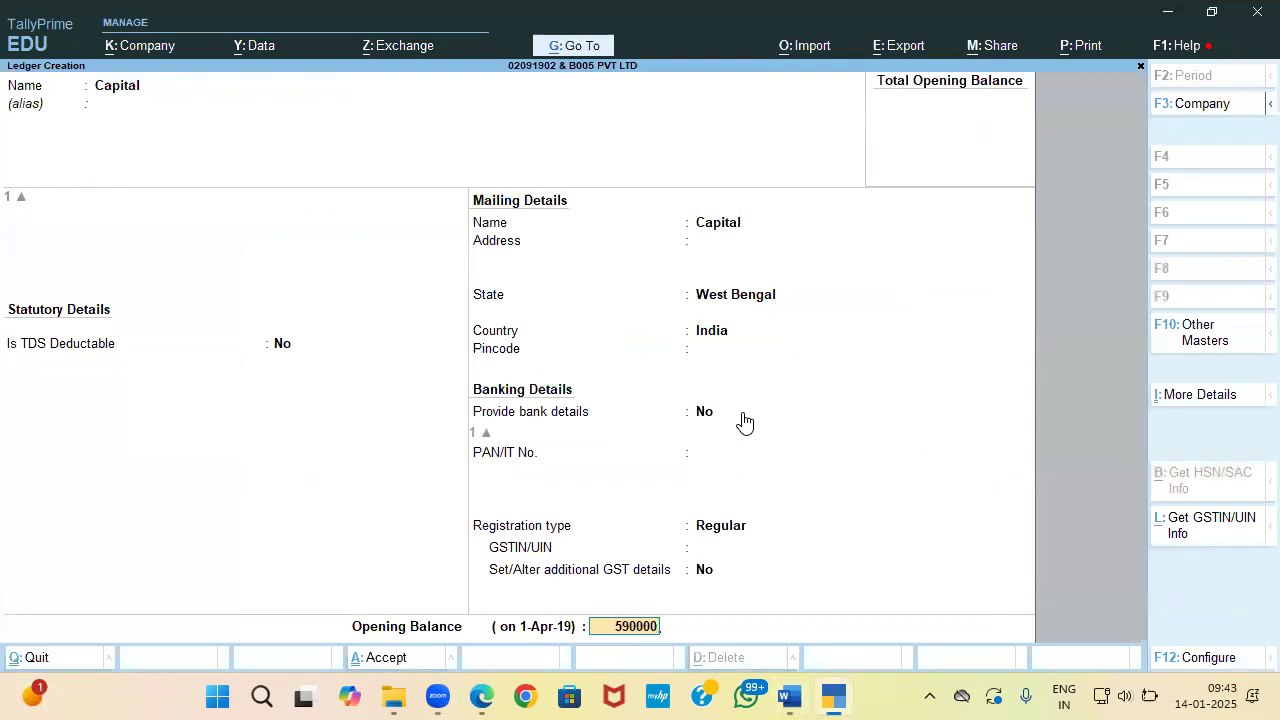
pyautogui.hotkey('alt', 'Tab')
pyautogui.hotkey('alt', 'Tab')
pyautogui.press('Return')
pyautogui.press('Return')
pyautogui.press('Return')
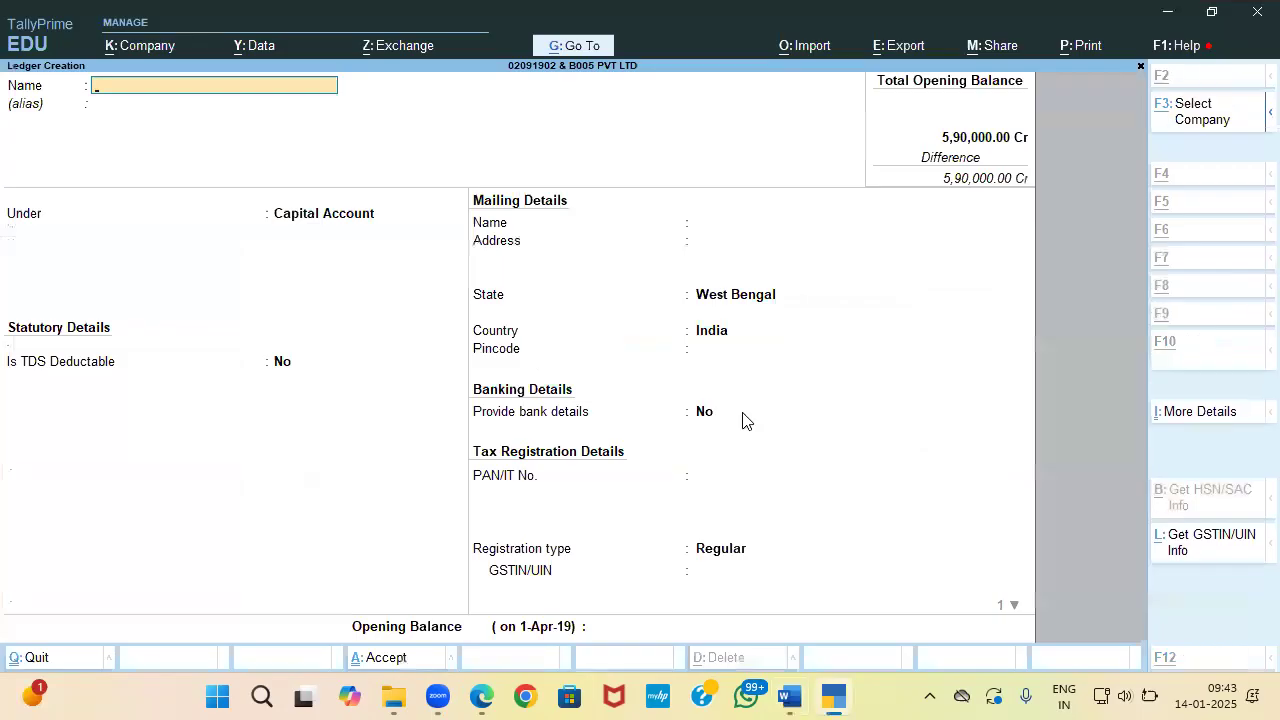
# Step: Abandon the half-typed 'Cash in' ledger and open the list of existing ledgers to alter
pyautogui.hotkey('alt', 'Tab')
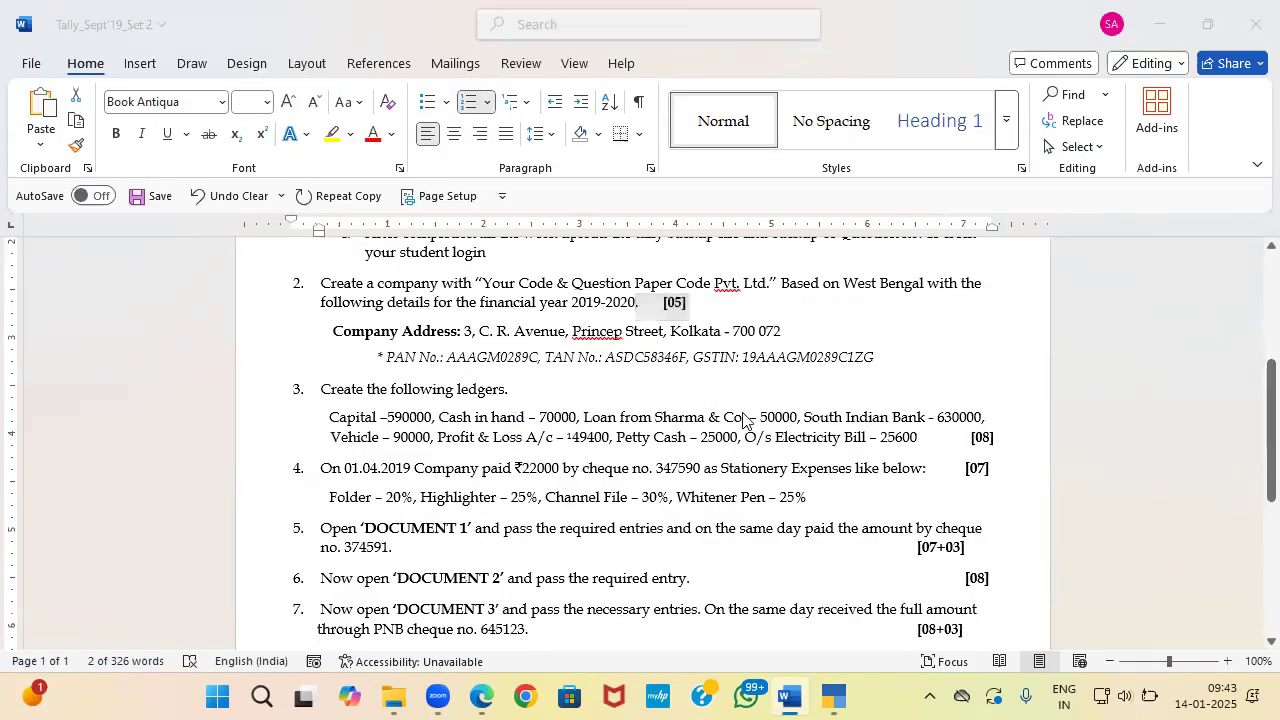
pyautogui.hotkey('alt', 'Tab')
pyautogui.write('Cash in')
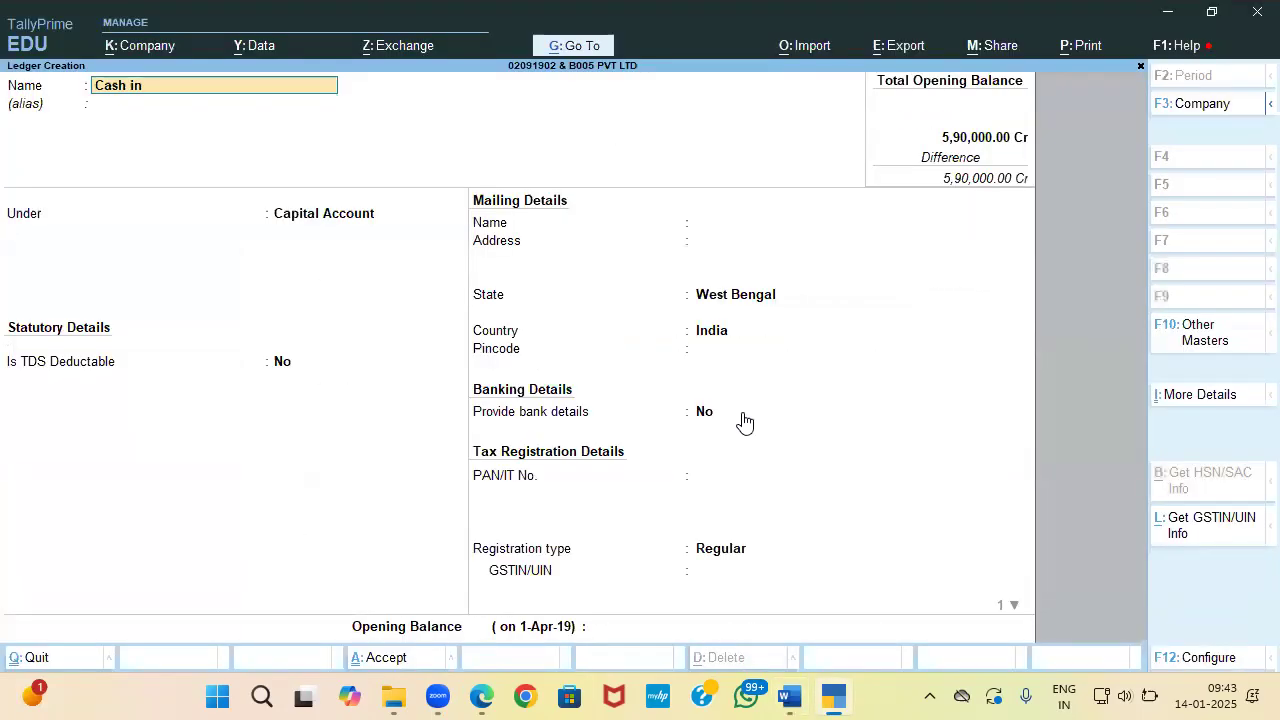
pyautogui.press('Escape')
pyautogui.press('Escape')
pyautogui.press('y')
pyautogui.press('Escape')
pyautogui.press('Down')
pyautogui.press('Return')
pyautogui.press('Down')
pyautogui.press('Down')
pyautogui.press('Down')
pyautogui.press('Down')
pyautogui.press('Down')
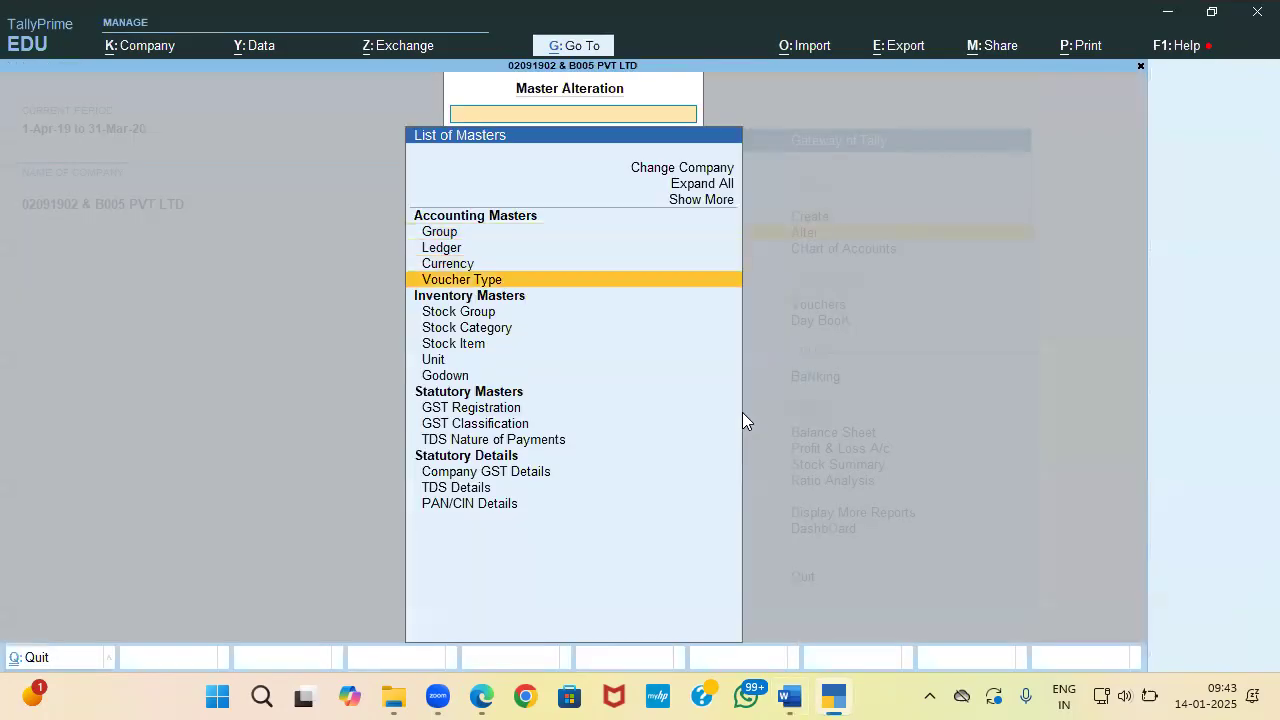
pyautogui.press('Up')
pyautogui.press('Up')
pyautogui.press('Up')
pyautogui.press('Up')
pyautogui.press('Up')
pyautogui.press('Return')
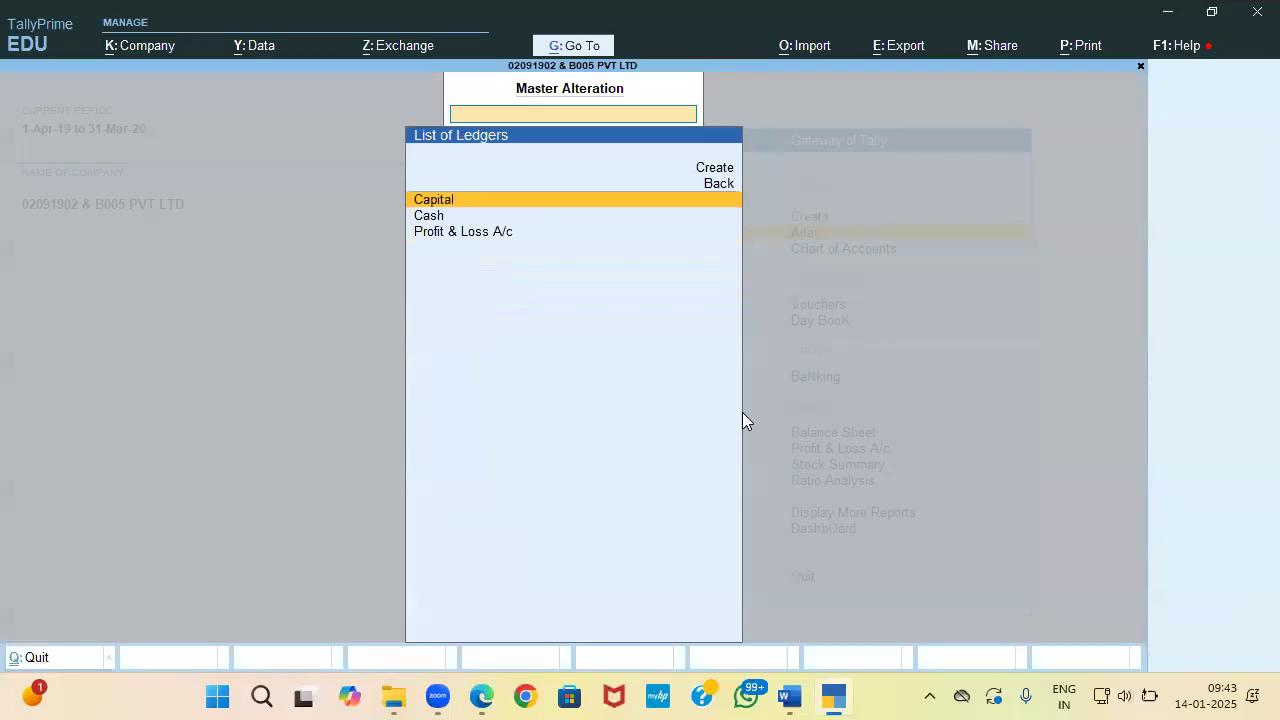
# Step: Give the Cash ledger an opening balance of 70,000 Dr
pyautogui.press('Down')
pyautogui.press('Return')
pyautogui.press('Return')
pyautogui.press('Return')
pyautogui.press('Return')
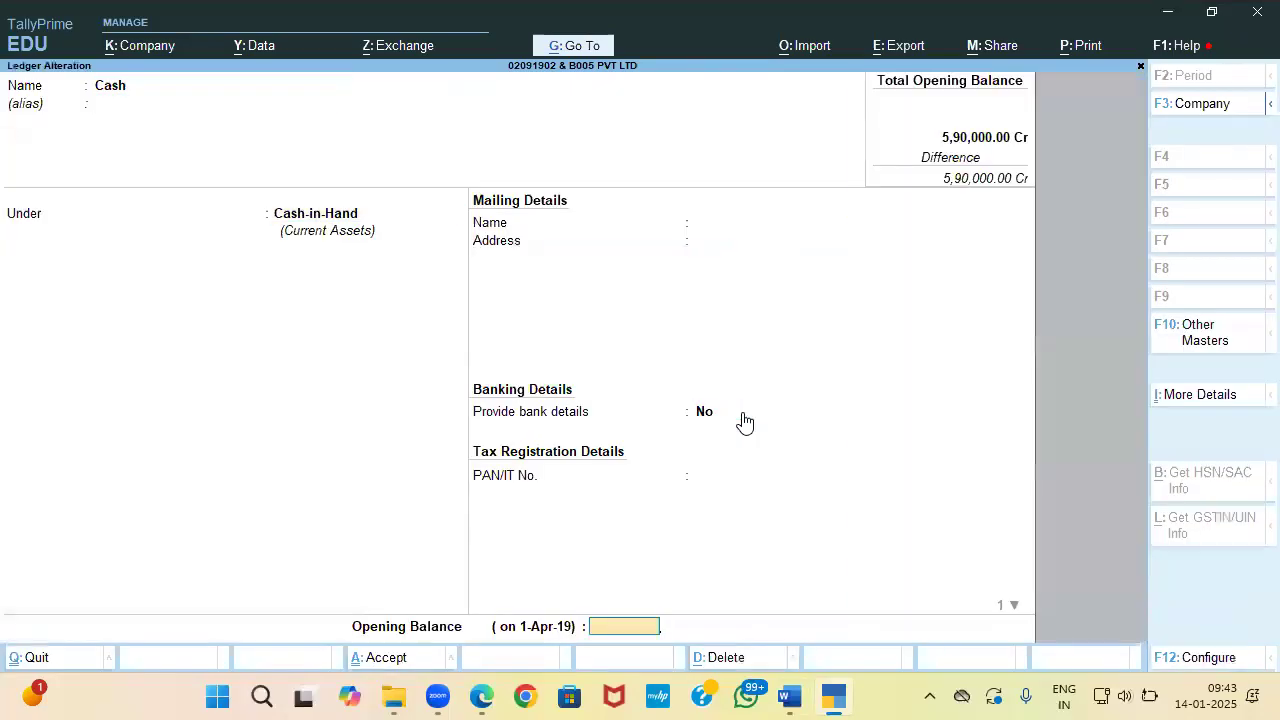
pyautogui.hotkey('alt', 'Tab')
pyautogui.hotkey('alt', 'Tab')
pyautogui.write('70000')
pyautogui.press('Return')
pyautogui.press('Return')
pyautogui.press('Return')
pyautogui.press('Escape')
pyautogui.press('Escape')
# Step: Start a new ledger named 'Loan from Sharma & Co'
pyautogui.press('c')
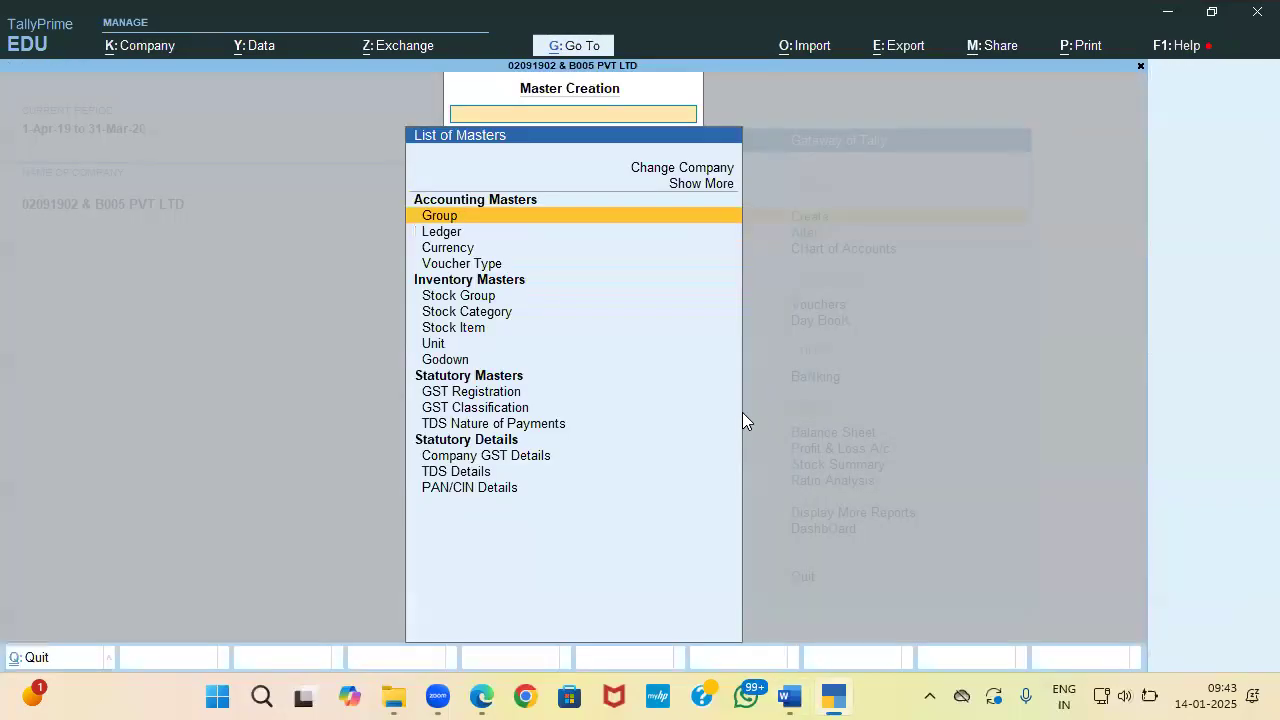
pyautogui.press('Down')
pyautogui.press('Return')
pyautogui.hotkey('alt', 'Tab')
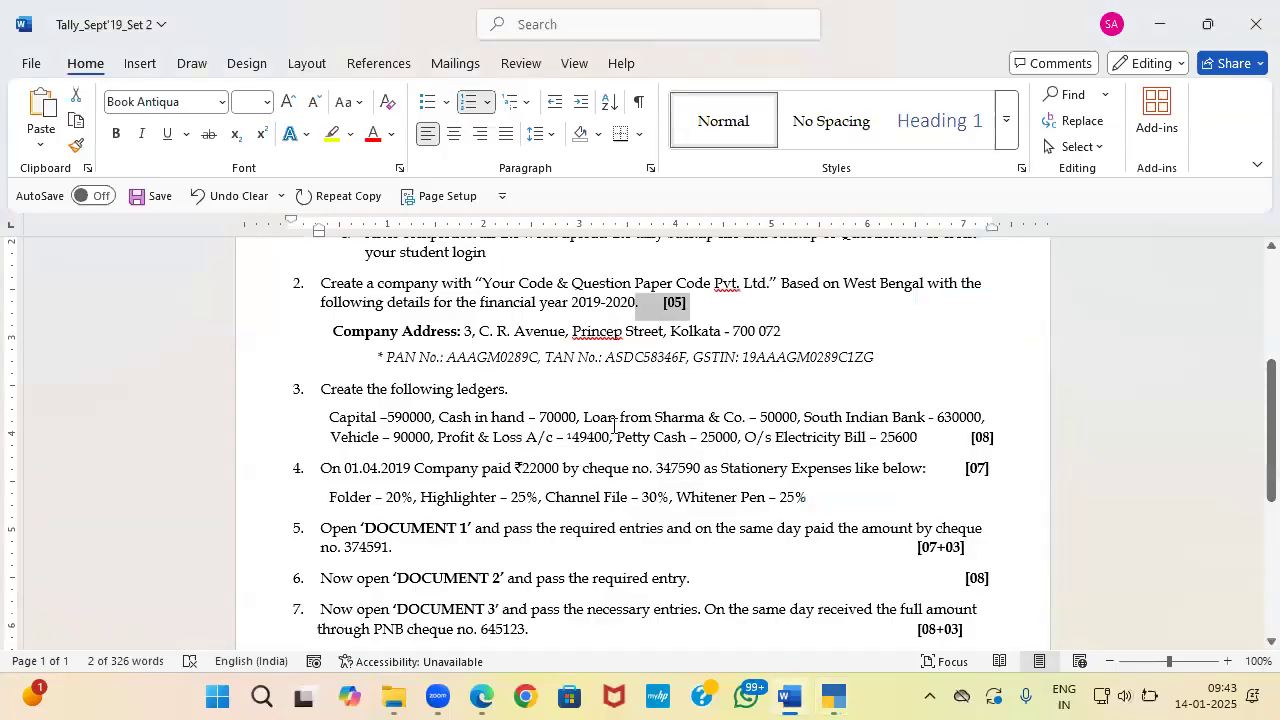
pyautogui.moveTo(584, 417); pyautogui.dragTo(741, 421)
pyautogui.hotkey('ctrl', 'c')
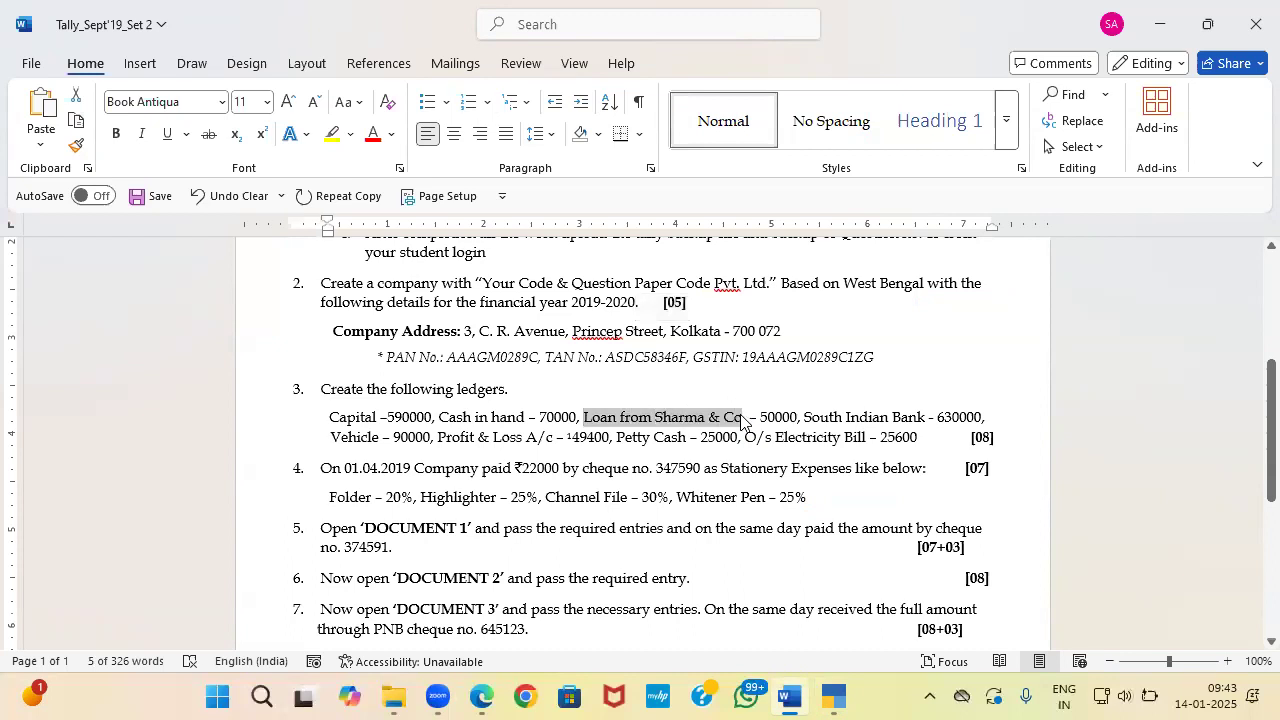
pyautogui.hotkey('alt', 'Tab')
pyautogui.hotkey('ctrl', 'v')
pyautogui.press('Return')
pyautogui.press('Return')
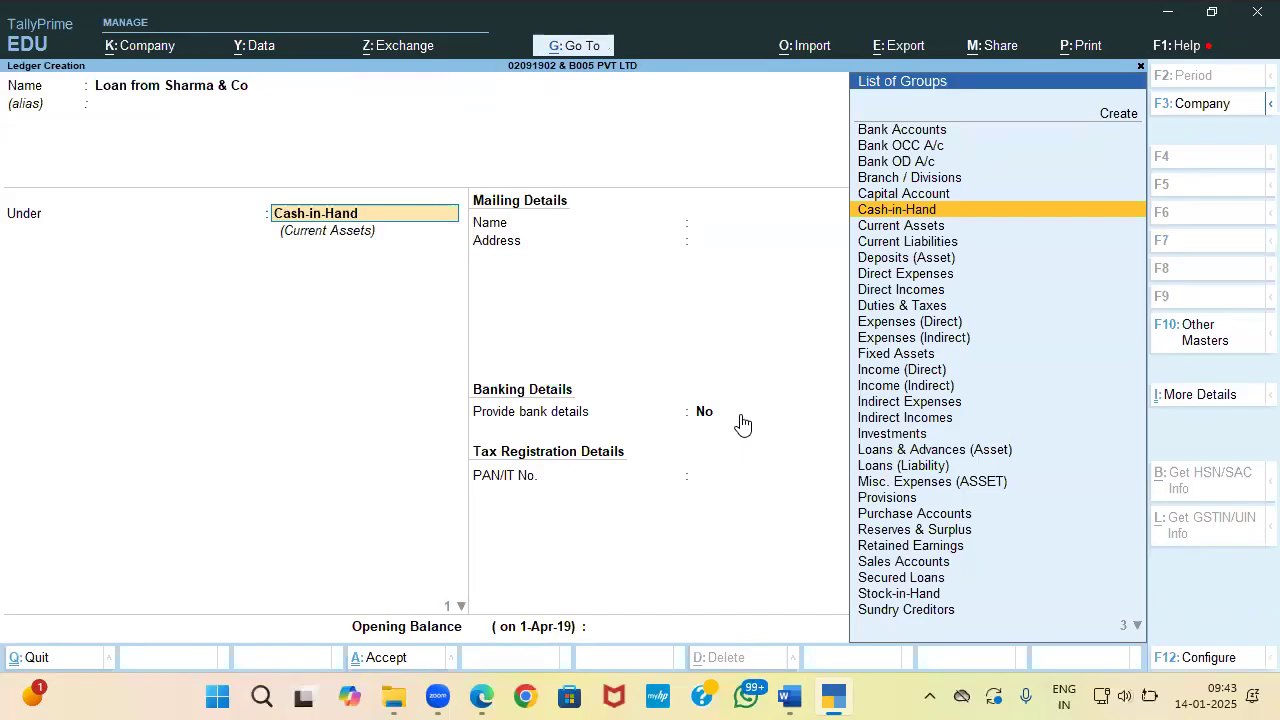
# Step: Place the loan under Unsecured Loans with a 50,000 Cr opening balance and save it
pyautogui.write('o')
pyautogui.press('BackSpace')
pyautogui.write('Un')
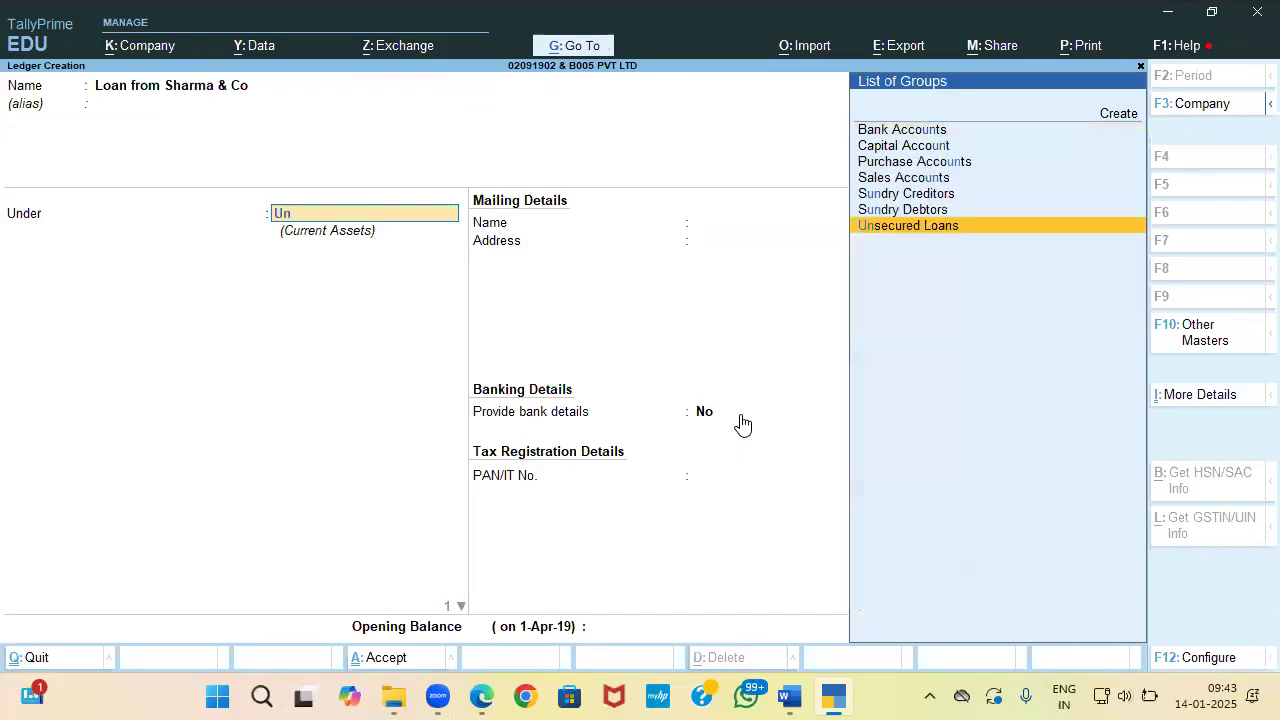
pyautogui.press('Return')
pyautogui.press('Return')
pyautogui.press('Return')
pyautogui.press('Return')
pyautogui.press('Return')
pyautogui.press('Return')
pyautogui.press('Return')
pyautogui.press('Return')
pyautogui.press('Return')
pyautogui.press('Return')
pyautogui.press('Return')
pyautogui.press('Return')
pyautogui.press('Return')
pyautogui.press('Return')
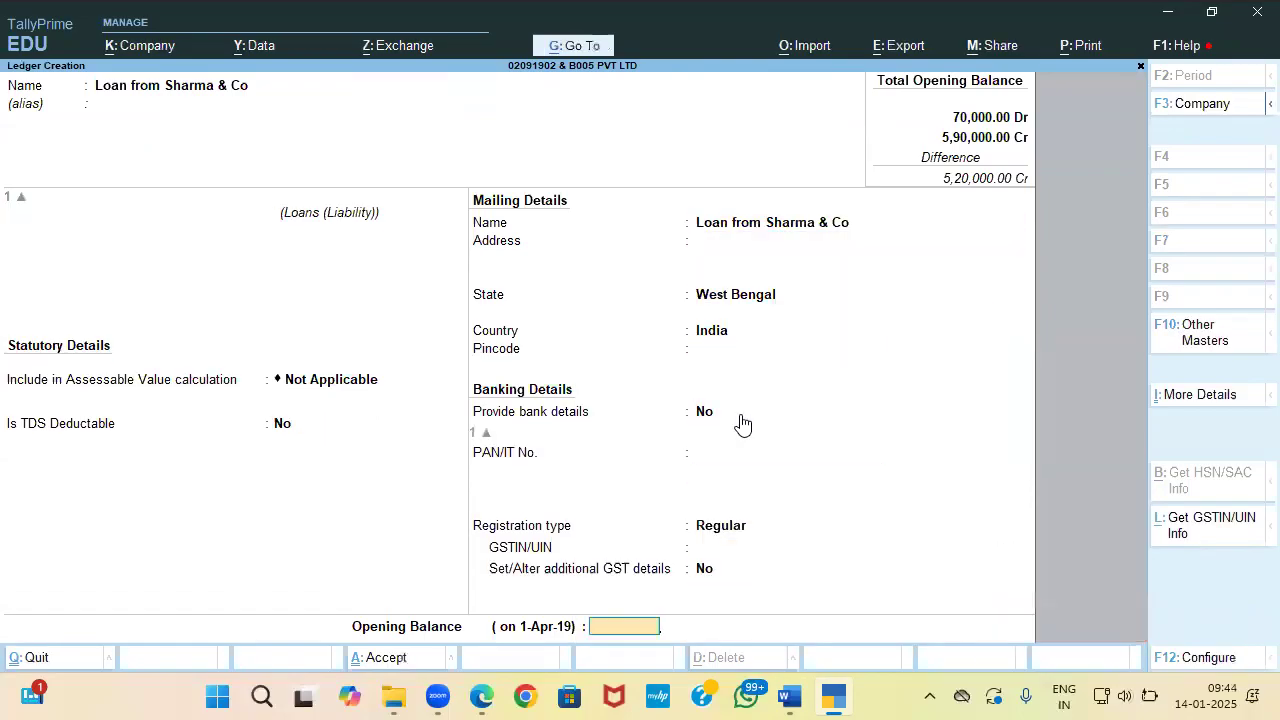
pyautogui.hotkey('alt', 'Tab')
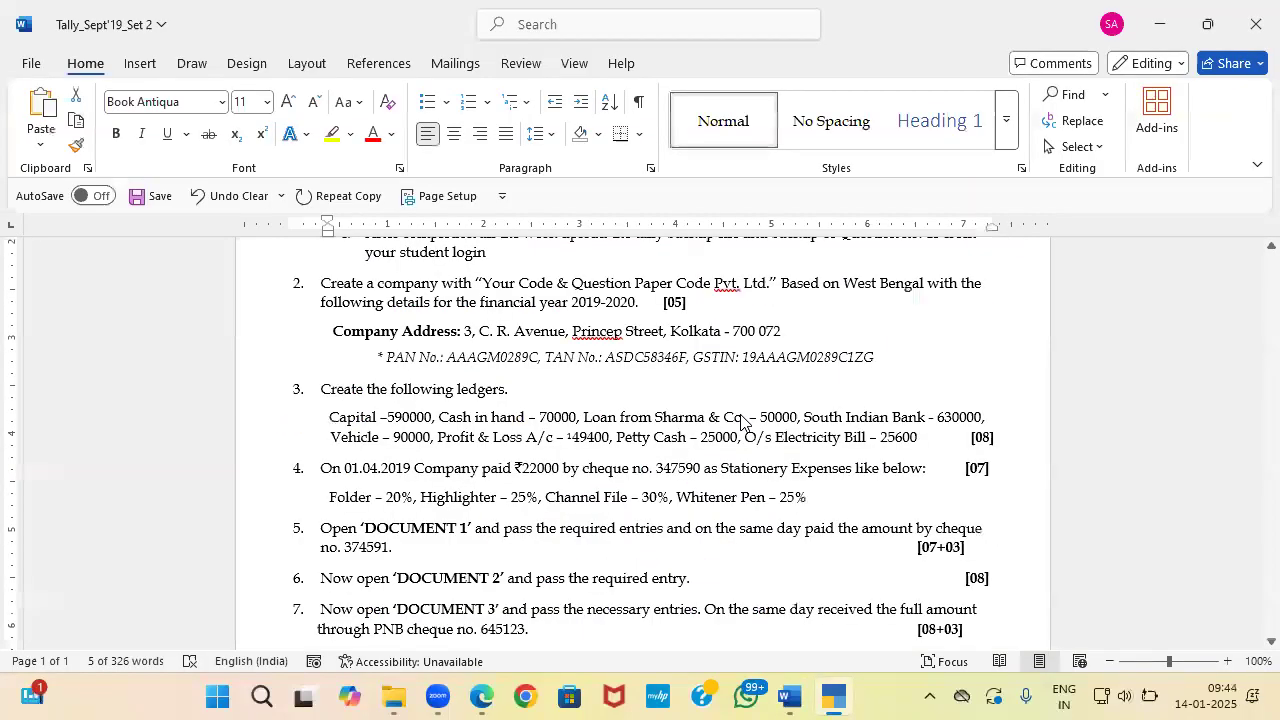
pyautogui.hotkey('alt', 'Tab')
pyautogui.write('50000')
pyautogui.press('Return')
pyautogui.press('Return')
pyautogui.press('Return')
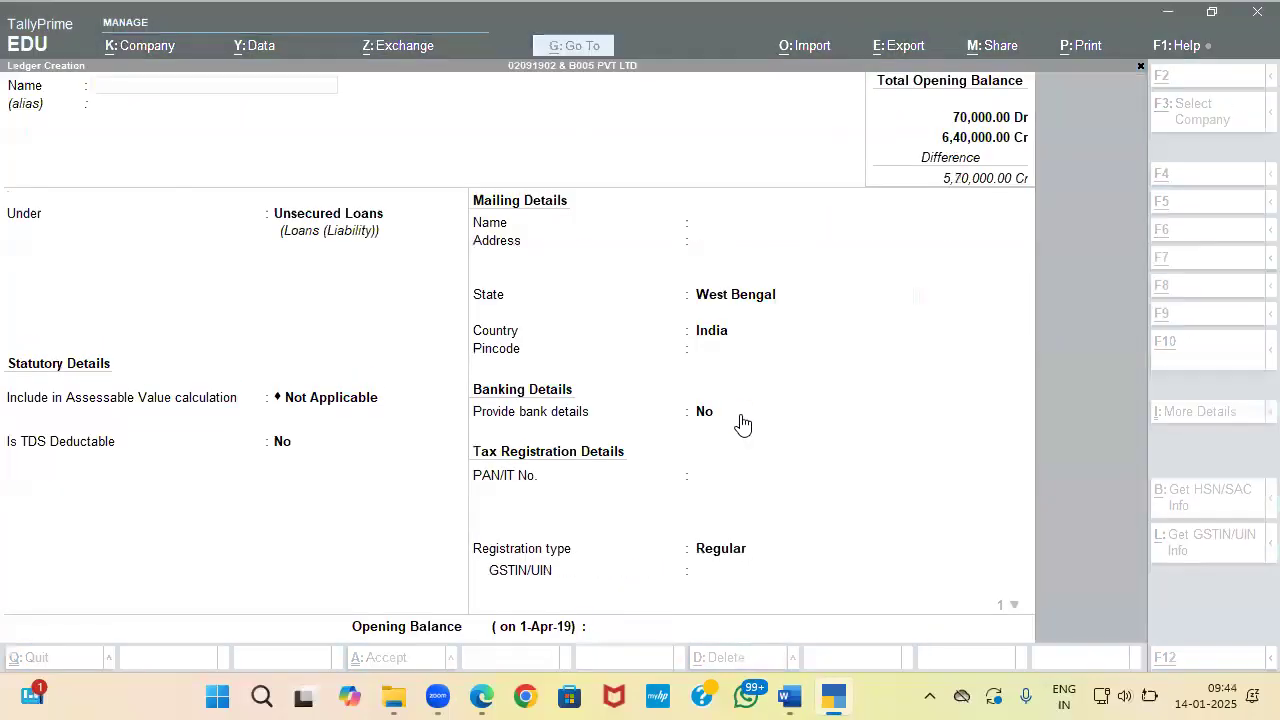
# Step: Create a 'South Indian Bank' ledger under Bank Accounts
pyautogui.hotkey('alt', 'Tab')
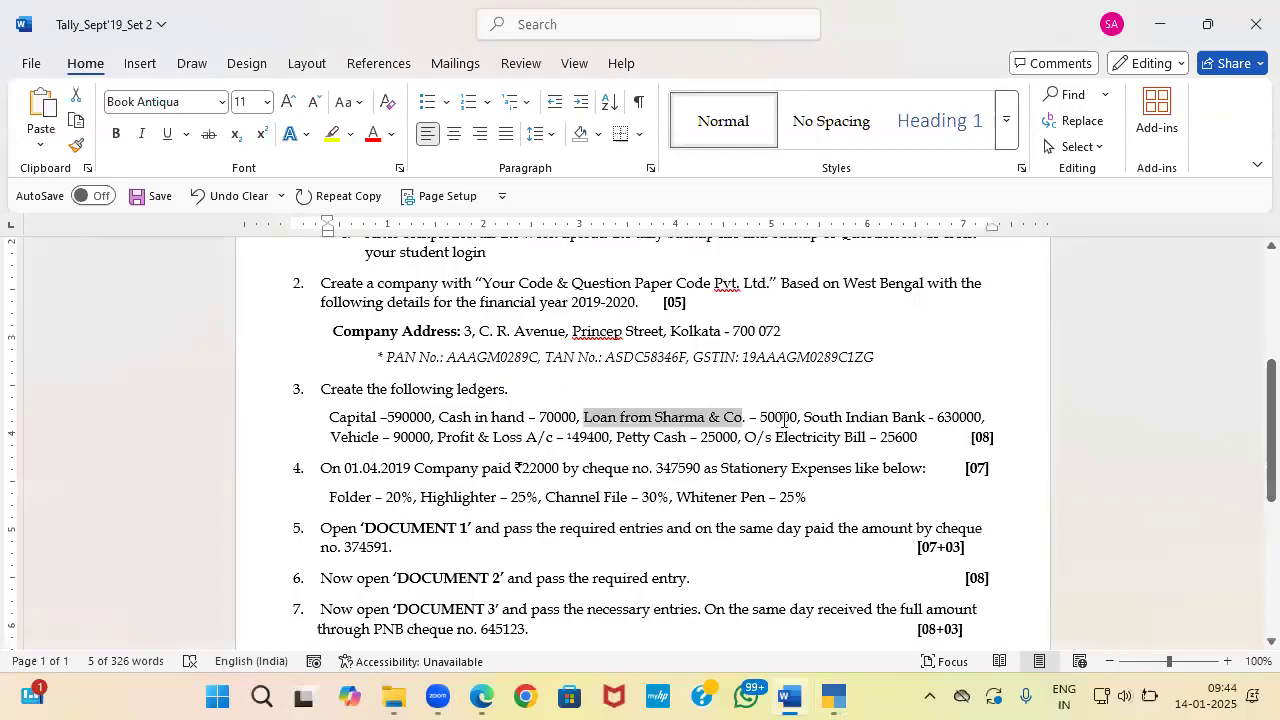
pyautogui.moveTo(805, 417); pyautogui.dragTo(928, 420)
pyautogui.hotkey('ctrl', 'c')
pyautogui.hotkey('alt', 'Tab')
pyautogui.hotkey('ctrl', 'v')
pyautogui.press('Return')
pyautogui.press('Return')
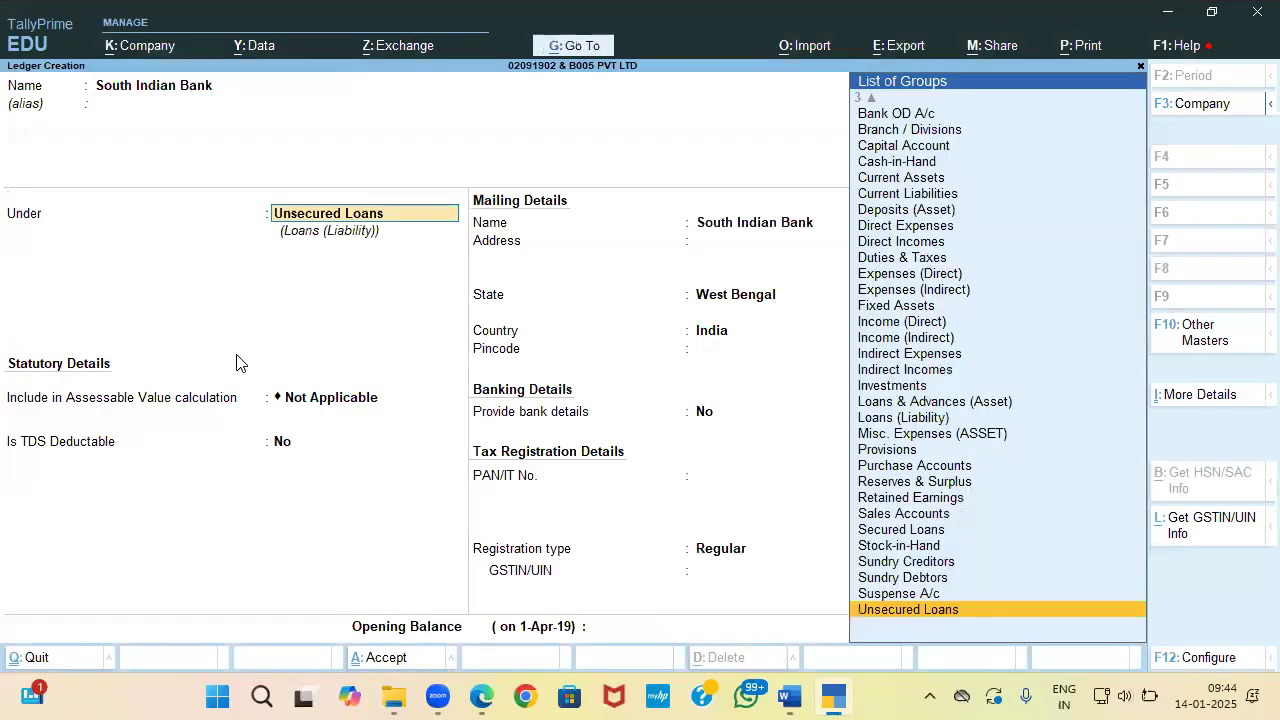
pyautogui.write('Ban')
pyautogui.press('Return')
pyautogui.press('Return')
pyautogui.press('Return')
pyautogui.press('Return')
pyautogui.press('Return')
pyautogui.press('Return')
pyautogui.press('Return')
pyautogui.press('Return')
pyautogui.press('Return')
pyautogui.press('Return')
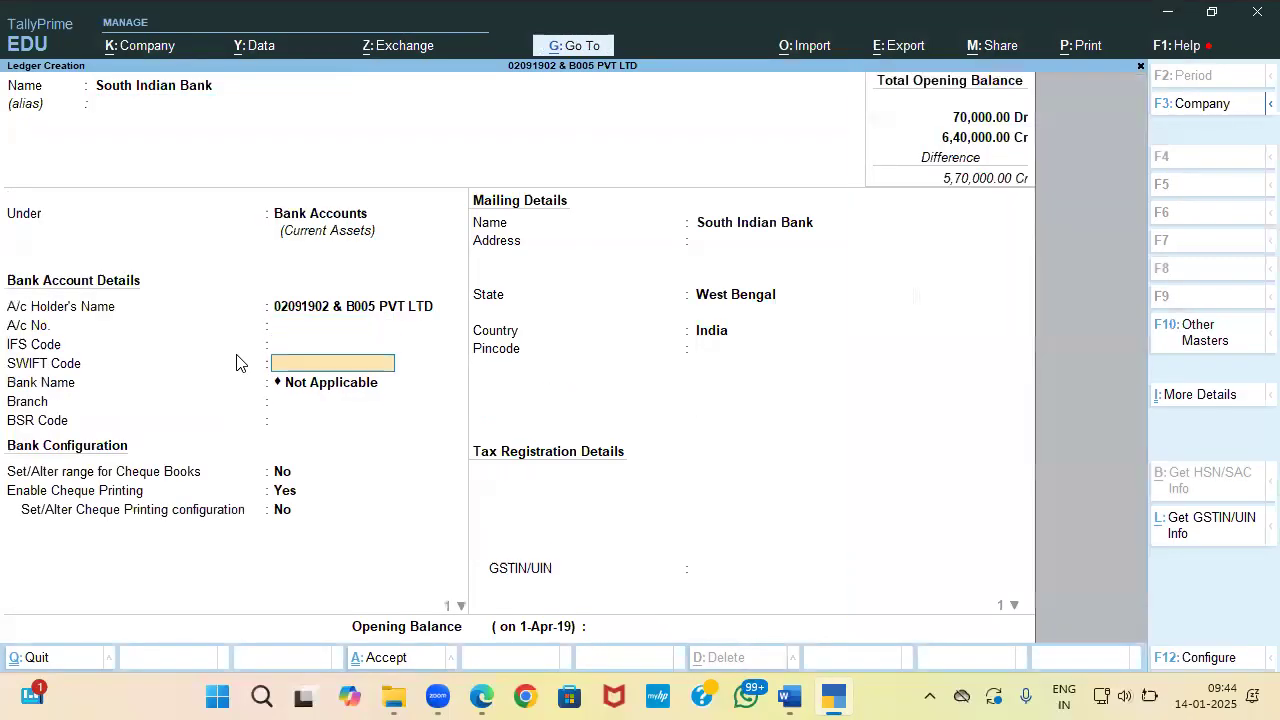
# Step: Give South Indian Bank a 6,30,000 opening balance and save the ledger
pyautogui.press('Return')
pyautogui.press('Return')
pyautogui.press('Return')
pyautogui.press('Return')
pyautogui.press('Return')
pyautogui.press('Return')
pyautogui.press('Return')
pyautogui.press('Return')
pyautogui.press('Return')
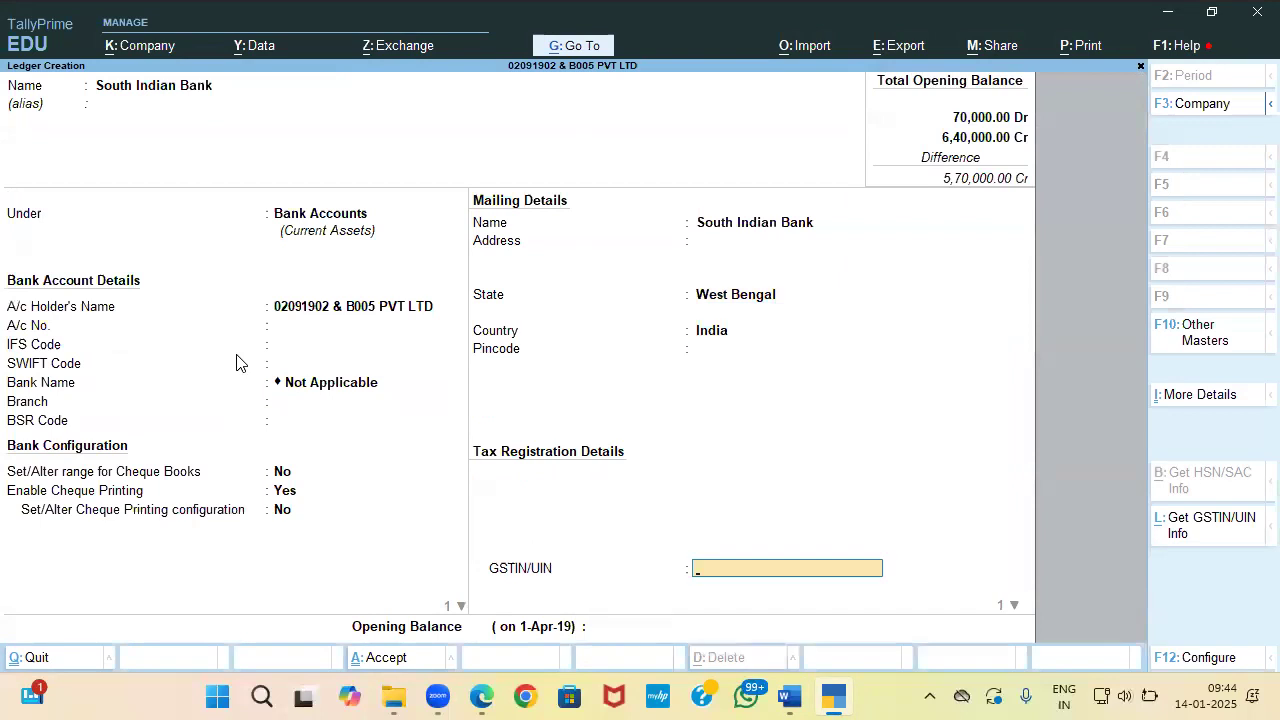
pyautogui.hotkey('alt', 'Tab')
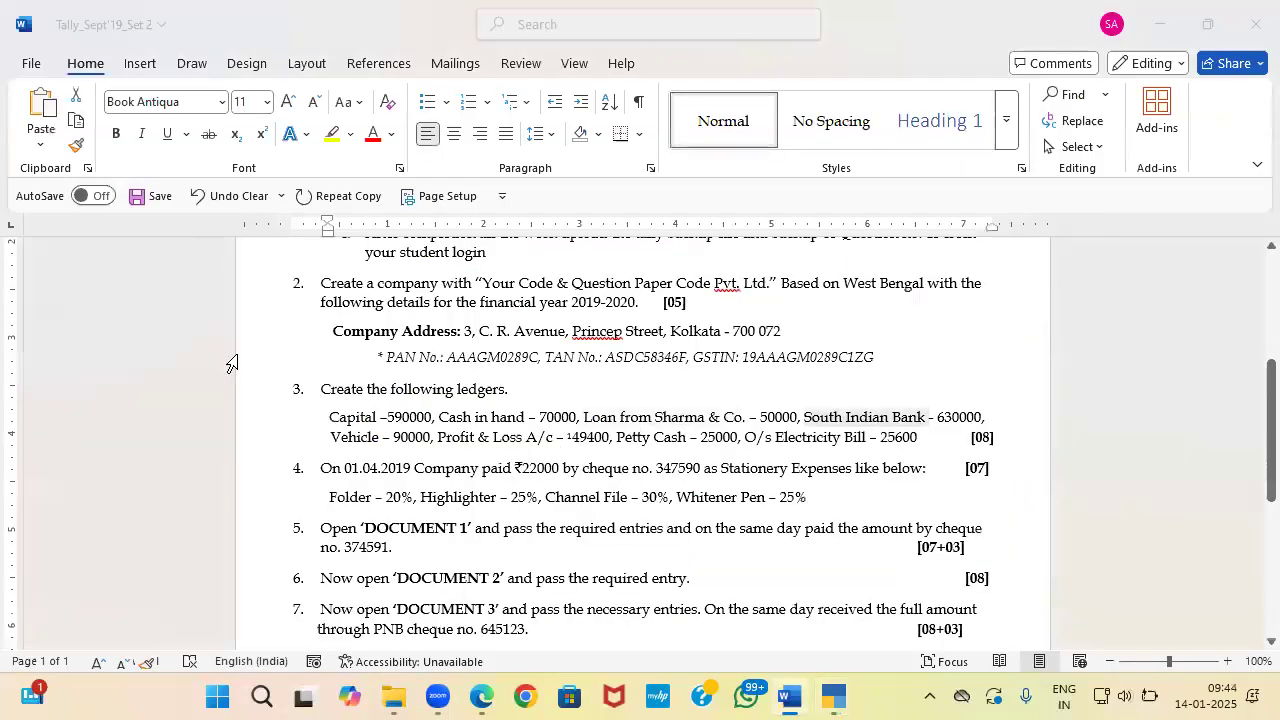
pyautogui.hotkey('alt', 'Tab')
pyautogui.write('630000')
pyautogui.press('Return')
pyautogui.hotkey('alt', 'Tab')
pyautogui.hotkey('alt', 'Tab')
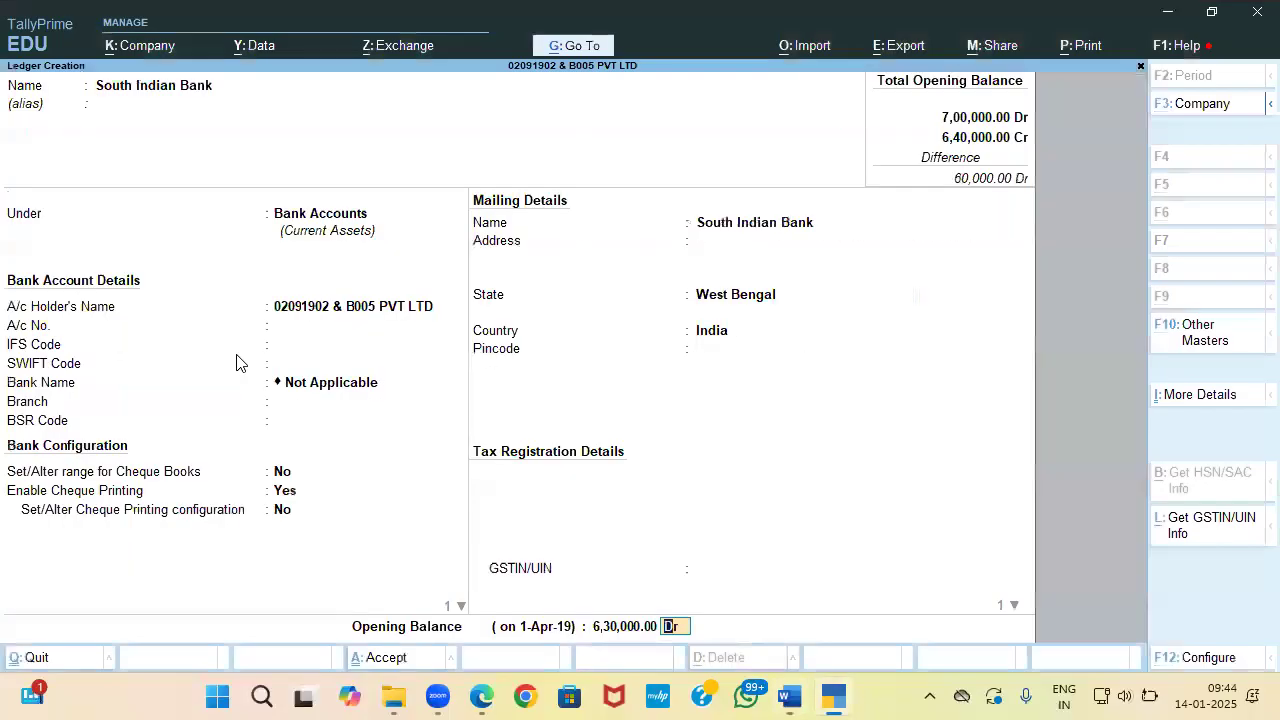
pyautogui.hotkey('alt', 'Tab')
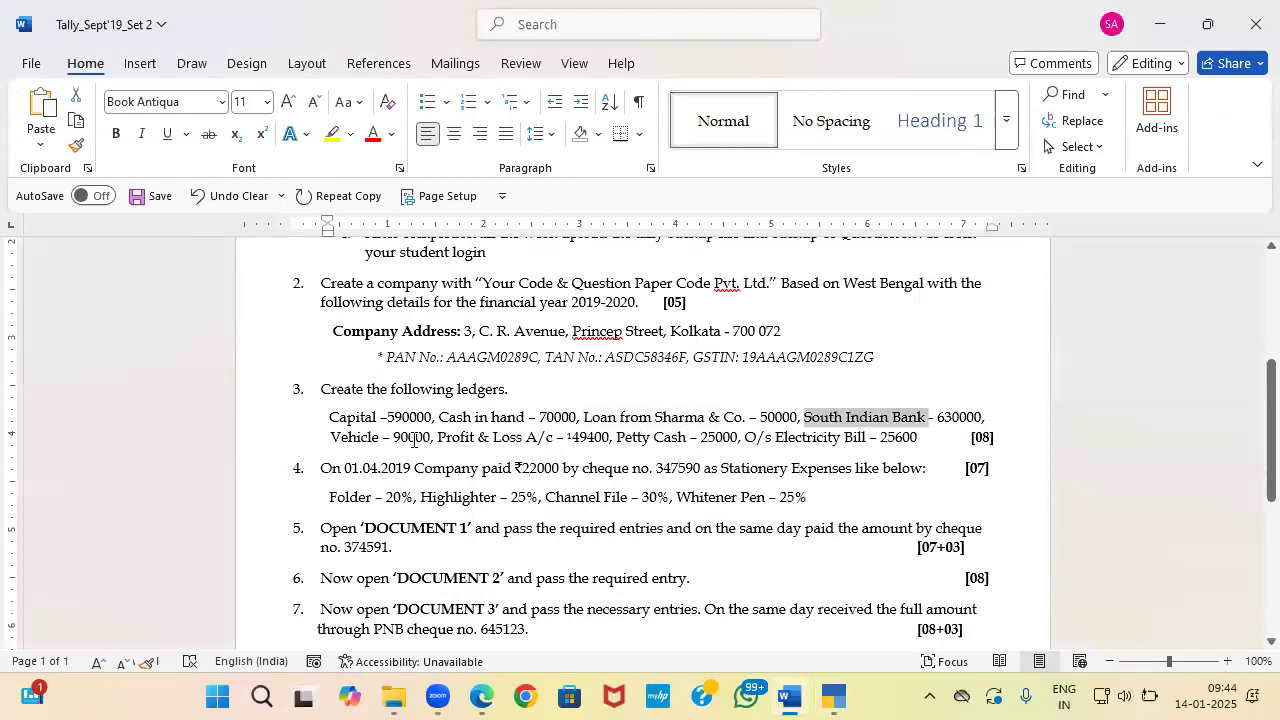
# Step: Create a 'Vehicle' ledger under Fixed Assets
pyautogui.moveTo(331, 440); pyautogui.dragTo(380, 448)
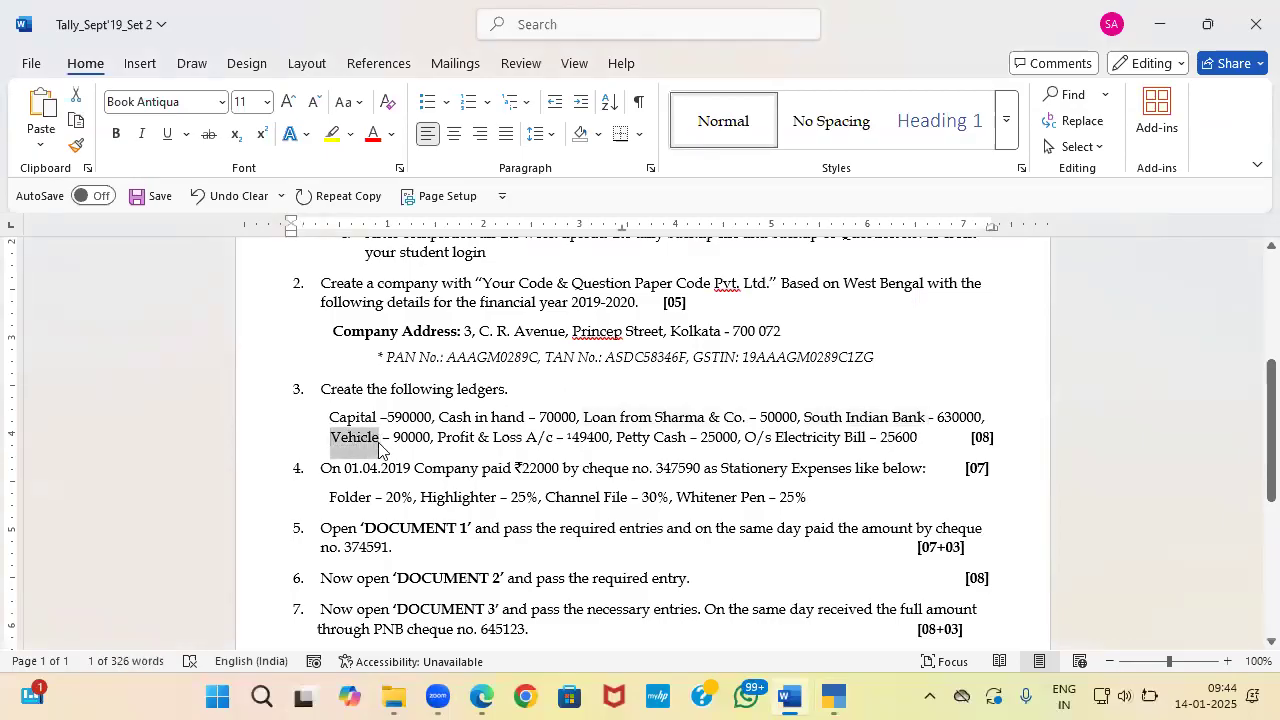
pyautogui.hotkey('ctrl', 'c')
pyautogui.hotkey('alt', 'Tab')
pyautogui.hotkey('ctrl', 'v')
pyautogui.press('Return')
pyautogui.press('Return')
pyautogui.write('Fi')
pyautogui.press('Return')
pyautogui.press('Return')
pyautogui.press('Return')
pyautogui.press('Return')
pyautogui.press('Return')
pyautogui.press('Return')
pyautogui.press('Return')
pyautogui.press('Return')
pyautogui.press('Return')
pyautogui.press('Return')
pyautogui.press('Return')
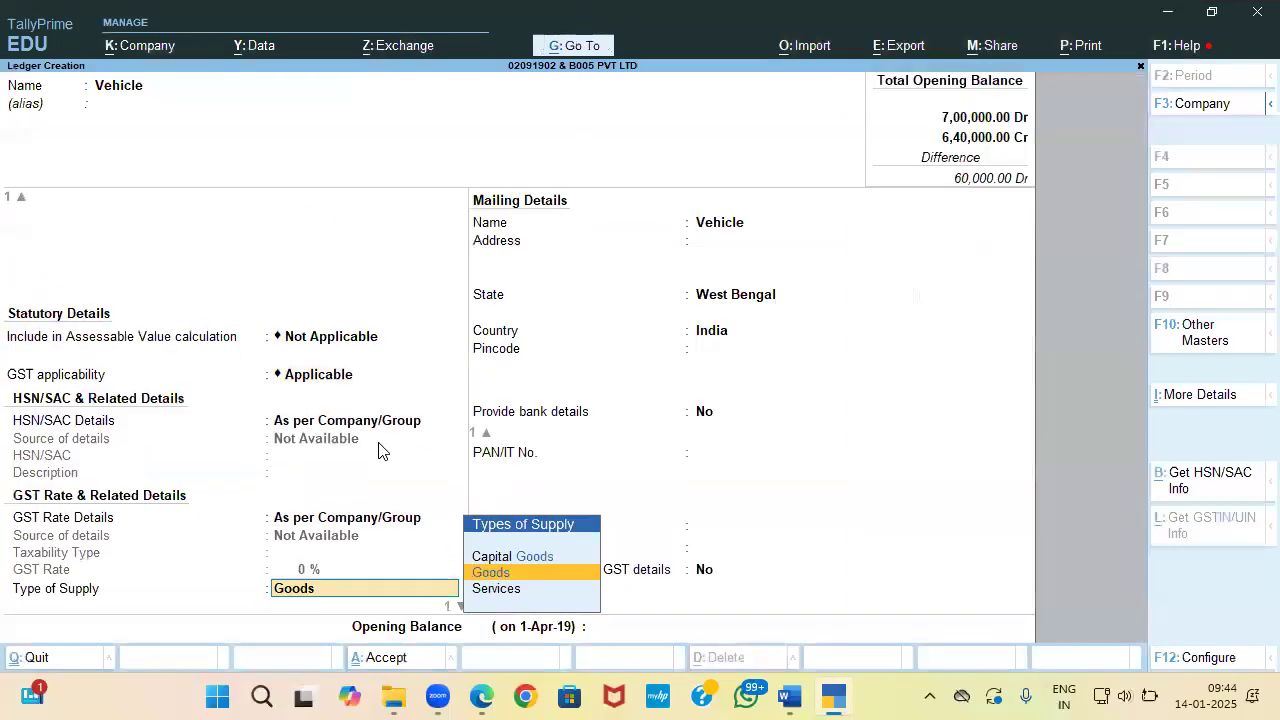
pyautogui.press('Return')
pyautogui.press('Return')
pyautogui.press('Return')
pyautogui.press('Return')
# Step: Save Vehicle with a 90,000 Dr opening balance and close ledger creation
pyautogui.press('Escape')
pyautogui.hotkey('alt', 'Tab')
pyautogui.hotkey('alt', 'Tab')
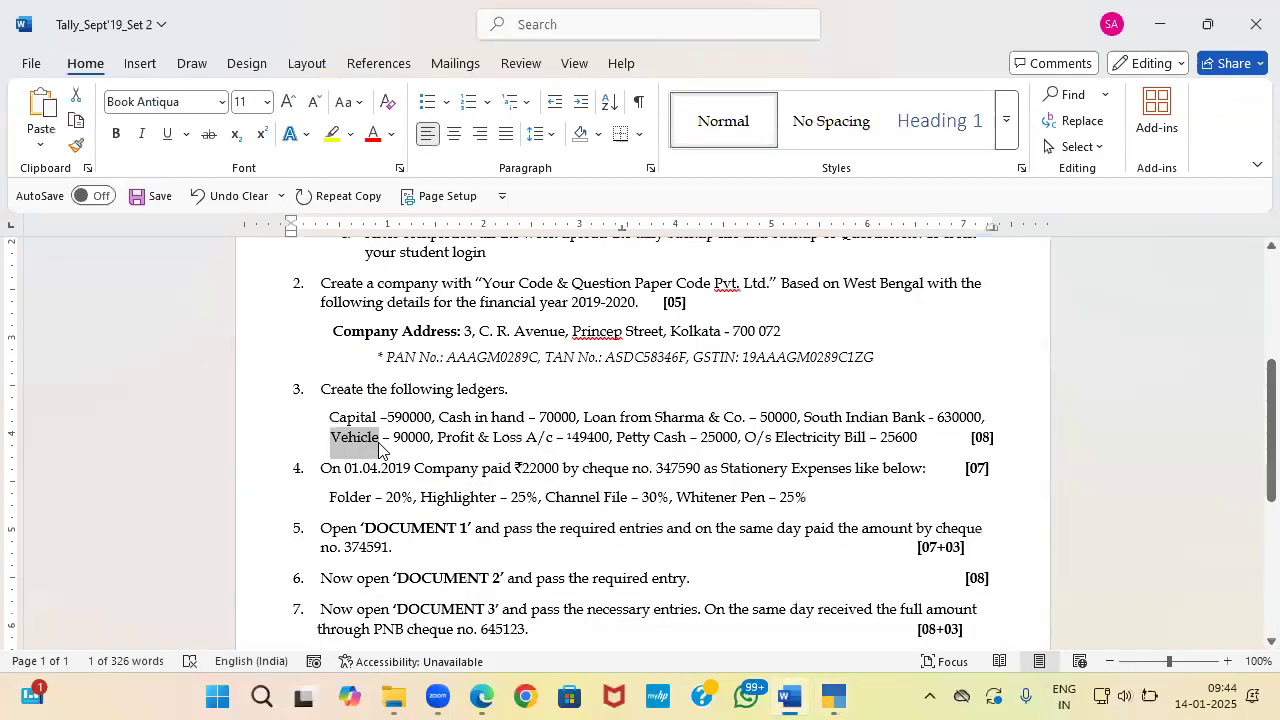
pyautogui.hotkey('alt', 'Tab')
pyautogui.write('90,000')
pyautogui.press('Return')
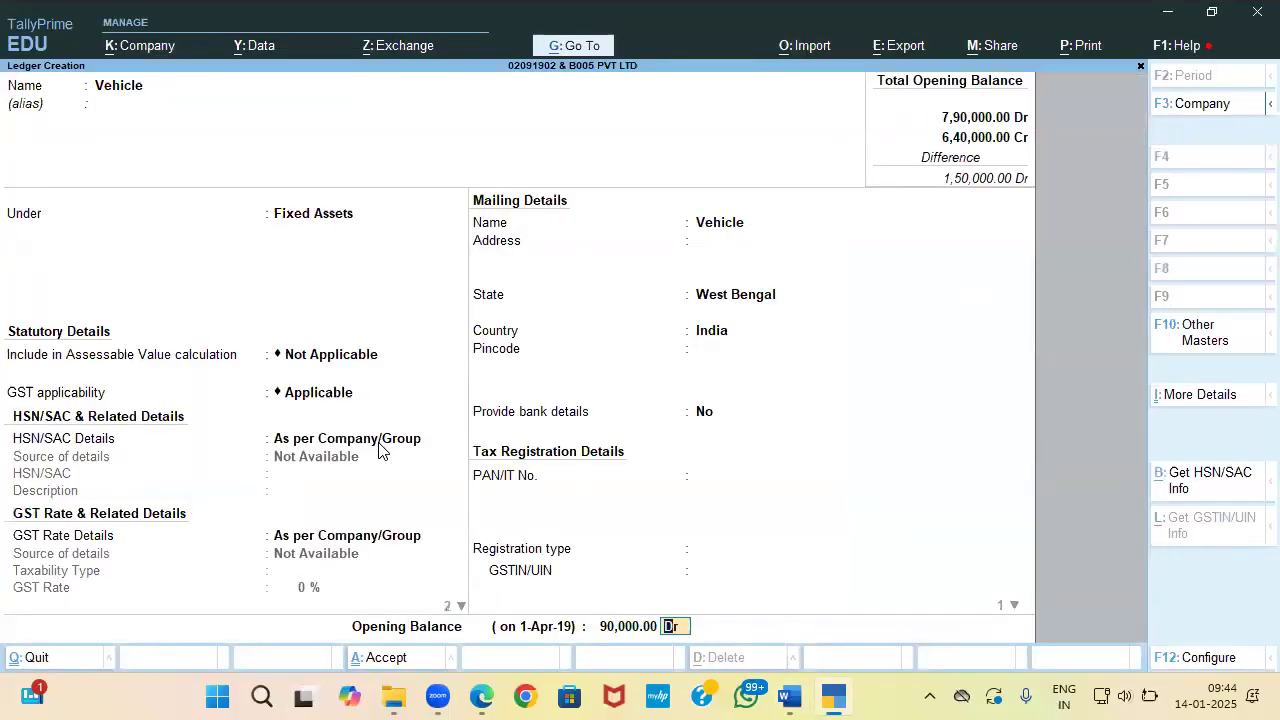
pyautogui.press('Return')
pyautogui.press('Return')
pyautogui.hotkey('alt', 'Tab')
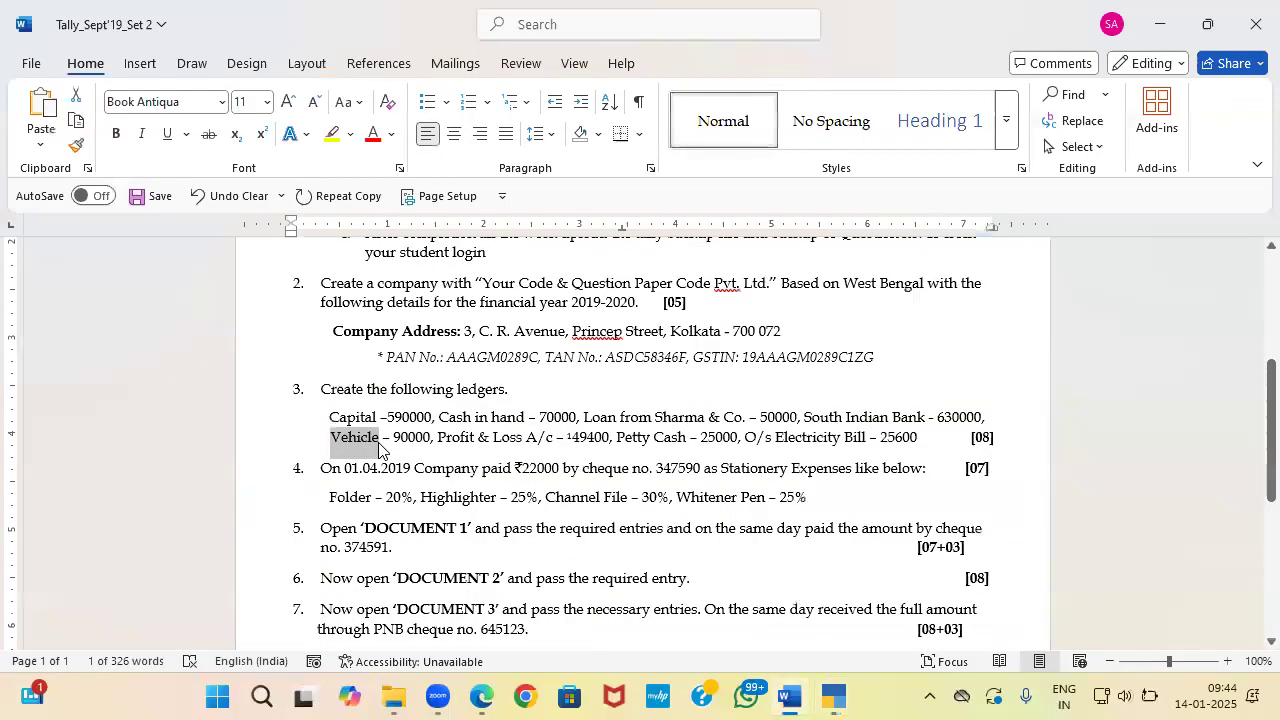
pyautogui.hotkey('alt', 'Tab')
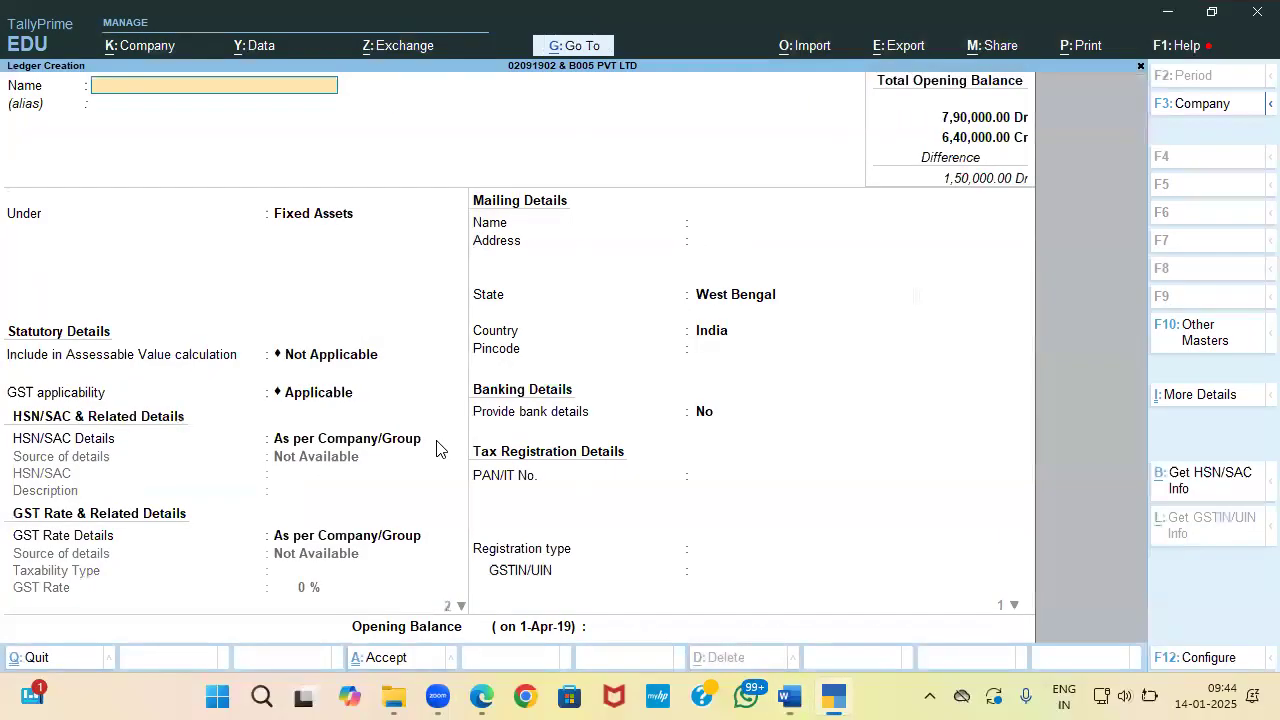
pyautogui.press('Escape')
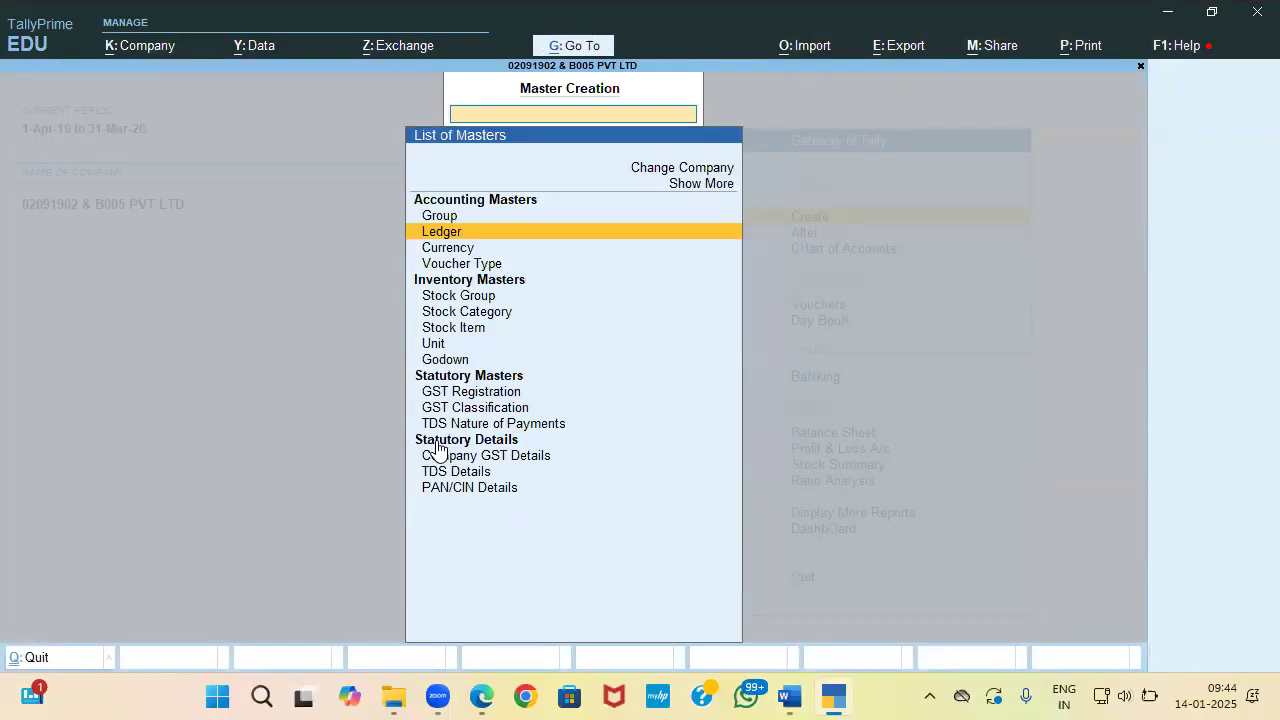
# Step: Open the Profit & Loss A/c ledger for alteration
pyautogui.press('Escape')
pyautogui.press('Down')
pyautogui.press('Down')
pyautogui.press('Up')
pyautogui.press('Return')
pyautogui.press('Down')
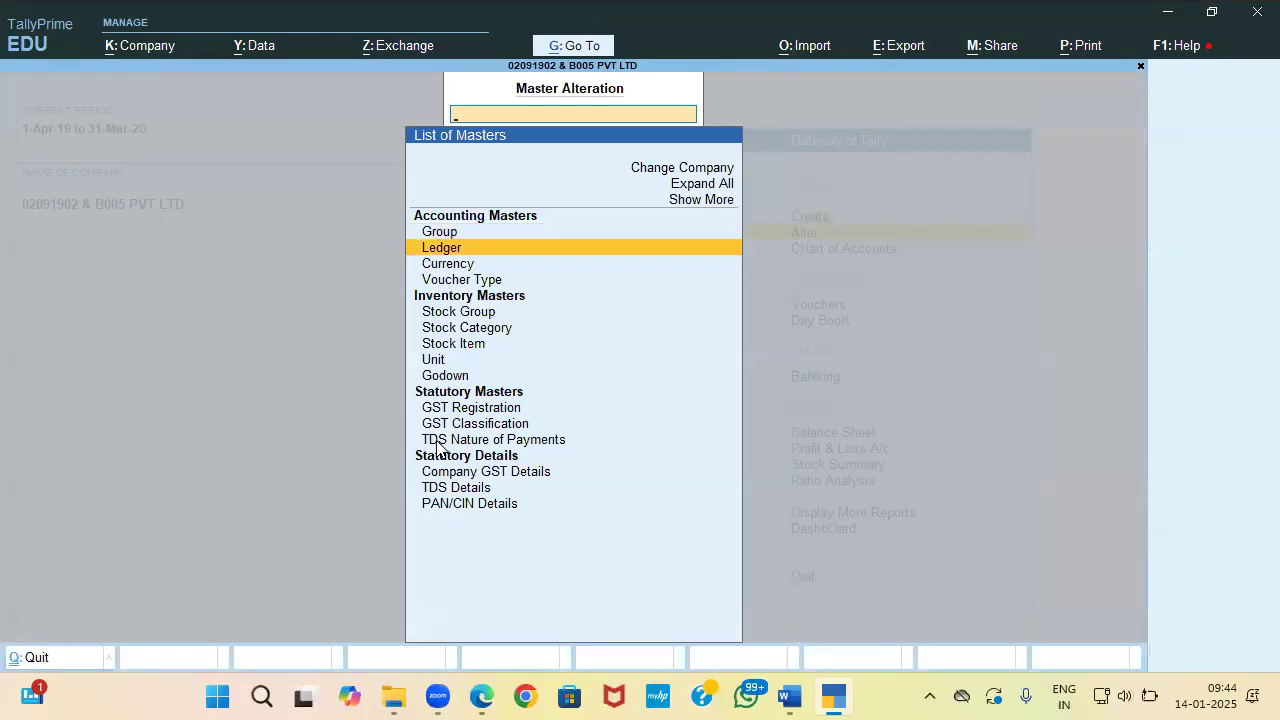
pyautogui.press('Return')
pyautogui.press('Down')
pyautogui.press('Down')
pyautogui.press('Down')
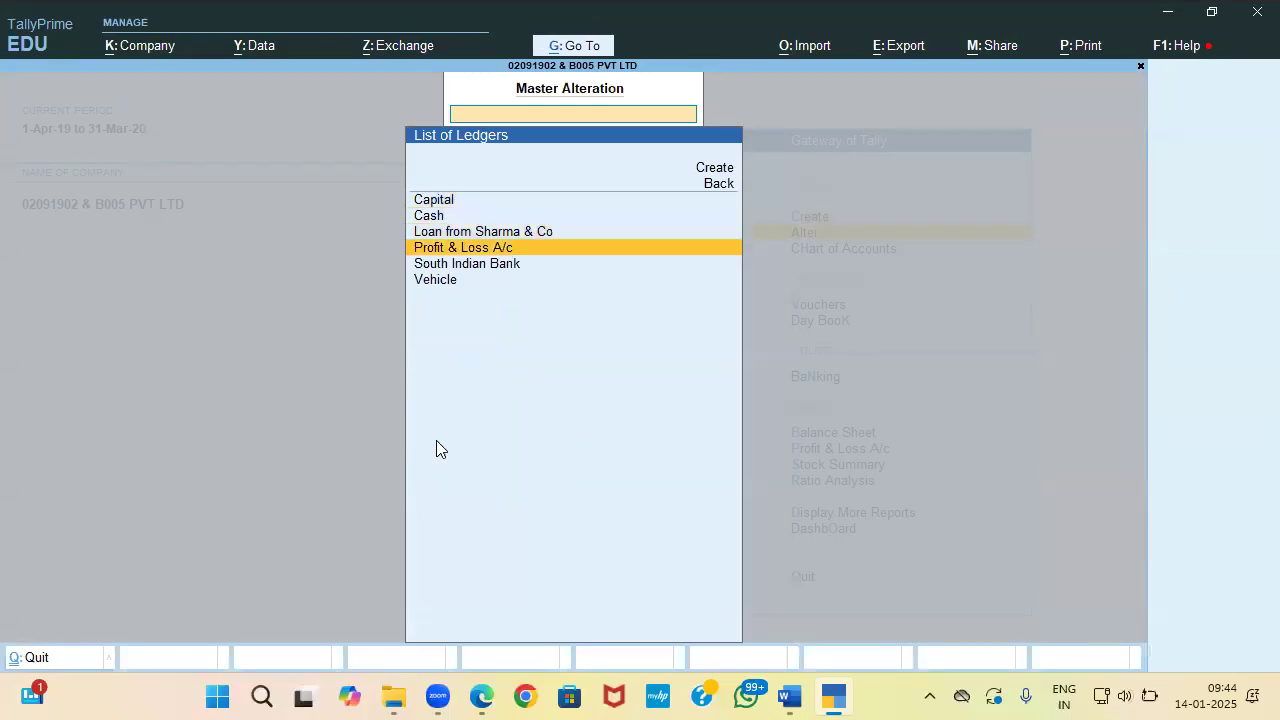
pyautogui.press('Return')
# Step: Enter 1,49,400 Cr as the Profit & Loss A/c opening balance
pyautogui.press('Return')
pyautogui.press('Return')
pyautogui.press('Return')
pyautogui.hotkey('alt', 'Tab')
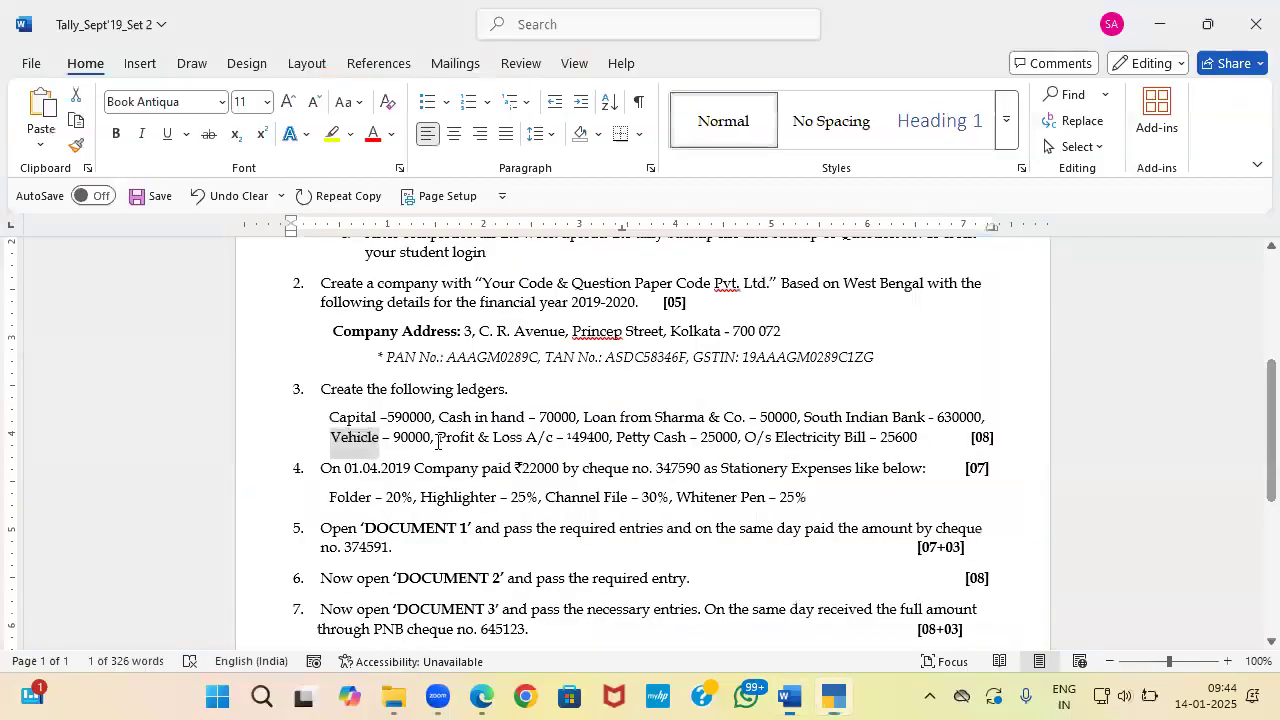
pyautogui.hotkey('alt', 'Tab')
pyautogui.hotkey('alt', 'Tab')
pyautogui.hotkey('alt', 'Tab')
pyautogui.write('1,49,400')
pyautogui.press('Return')
pyautogui.press('Return')
pyautogui.hotkey('alt', 'Tab')
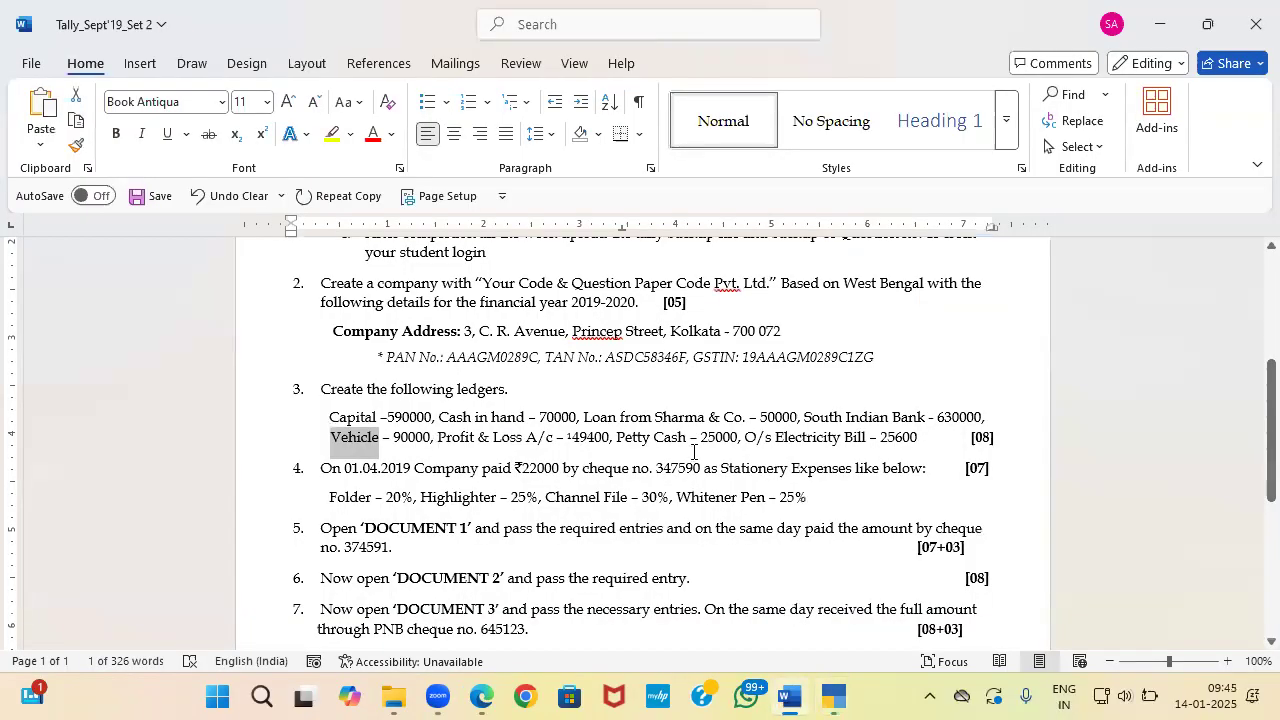
pyautogui.hotkey('alt', 'Tab')
# Step: Return to the Gateway and open the Create list of masters
pyautogui.press('Escape')
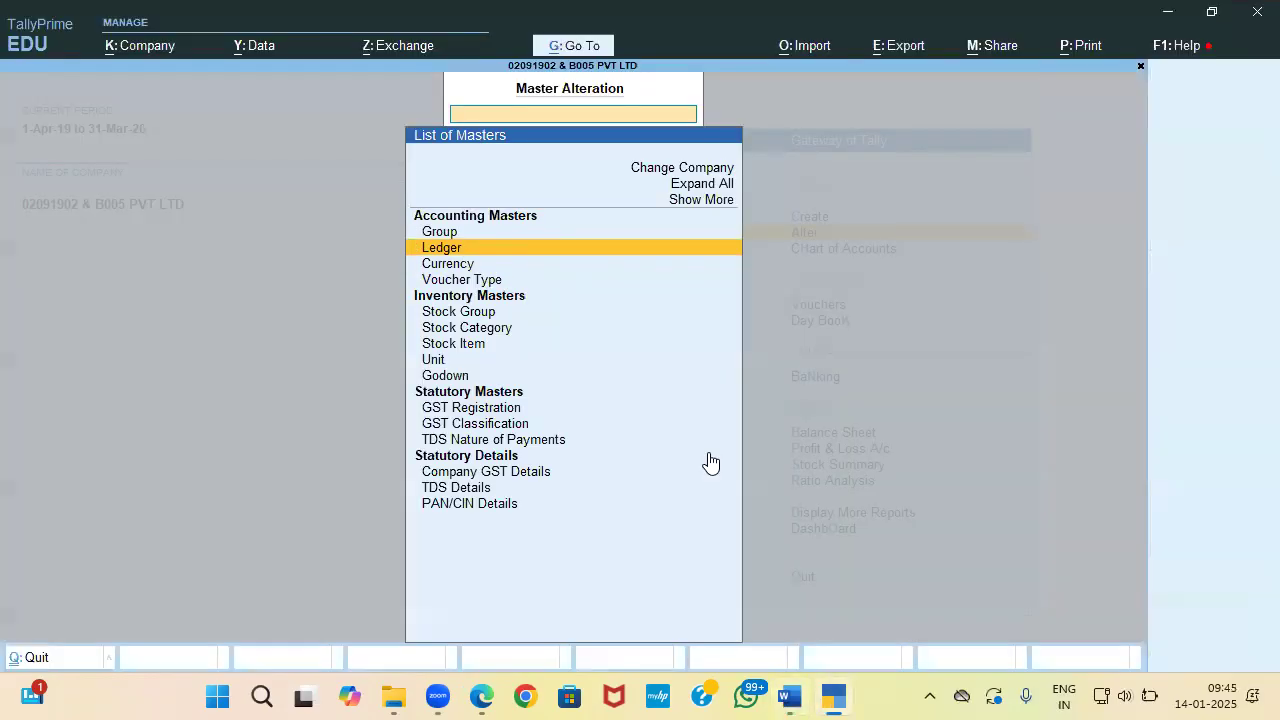
pyautogui.press('Escape')
pyautogui.press('c')
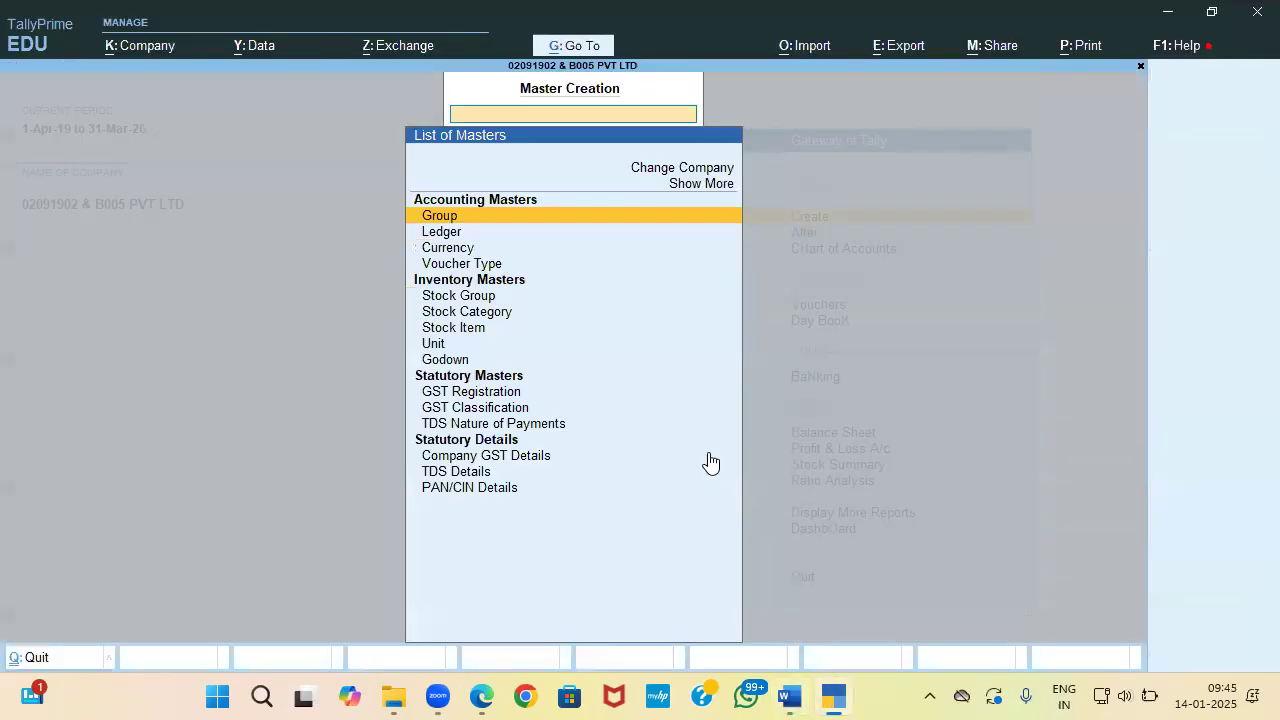
pyautogui.press('Return')
# Step: Create the Petty Cash ledger under Cash-in-Hand with a 25,000 Dr opening balance
pyautogui.press('Escape')
pyautogui.press('Down')
pyautogui.press('Return')
pyautogui.write('Petty Cash')
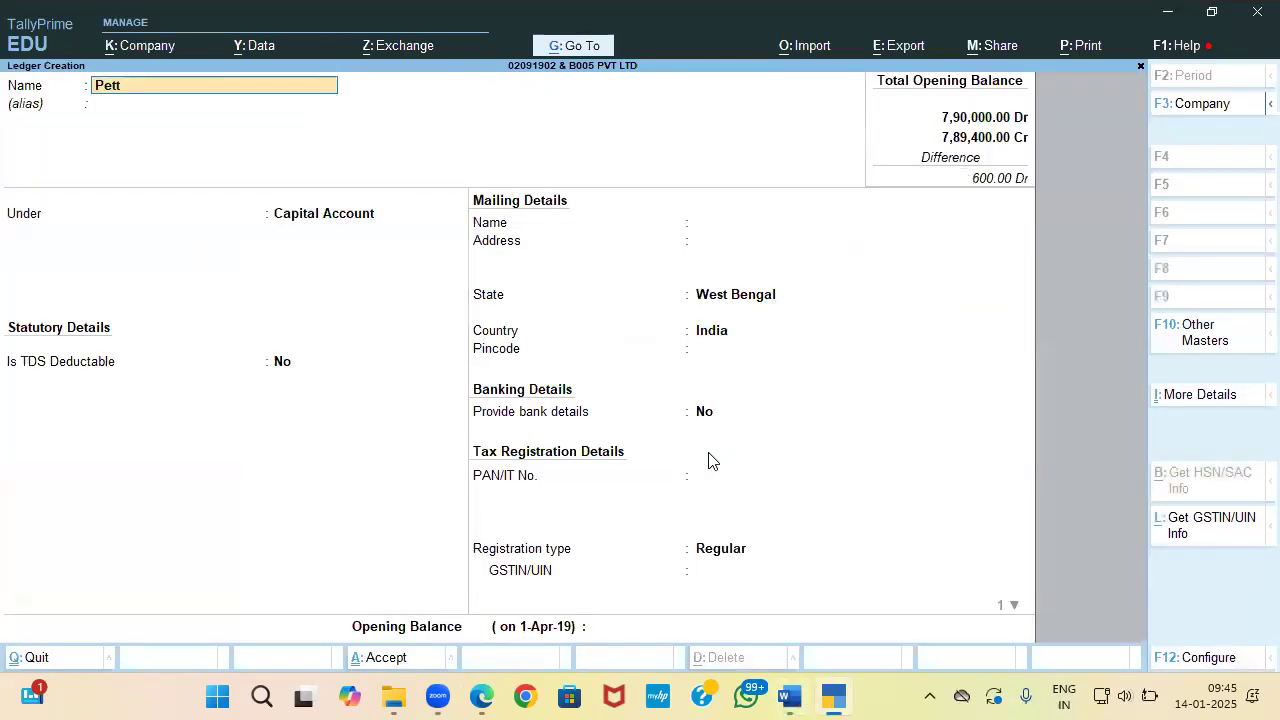
pyautogui.press('Return')
pyautogui.press('Return')
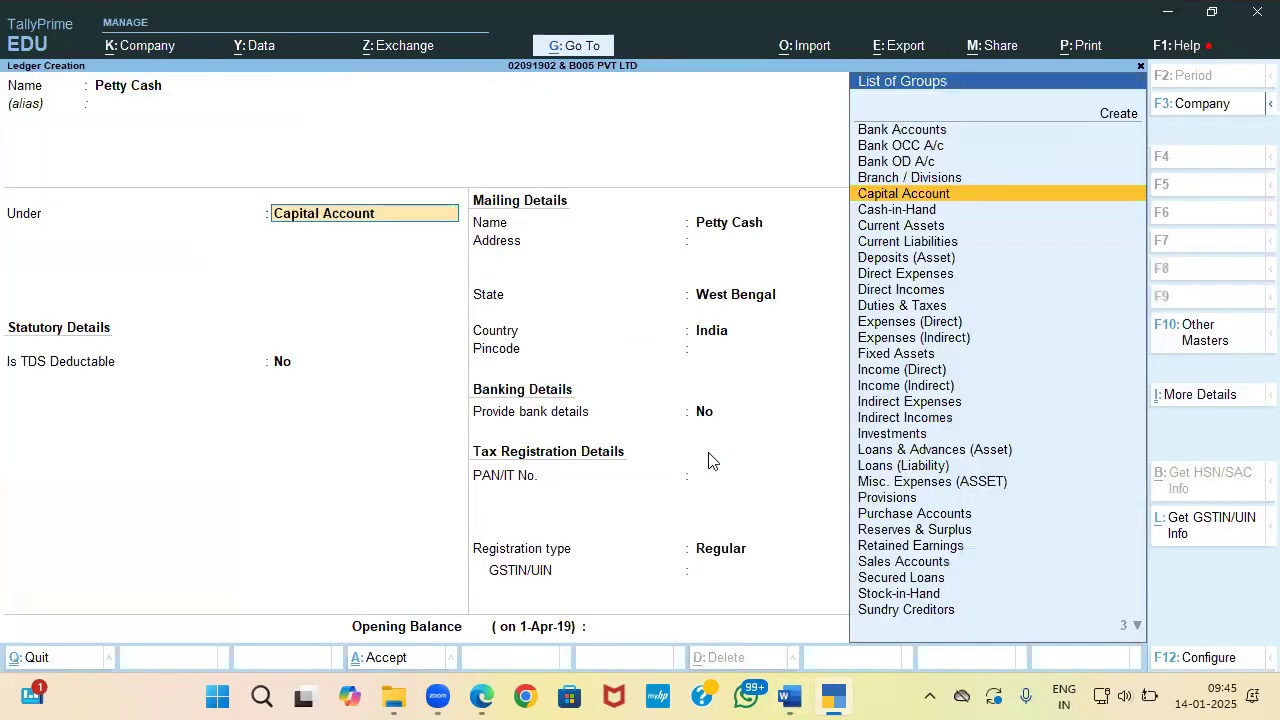
pyautogui.write('ca')
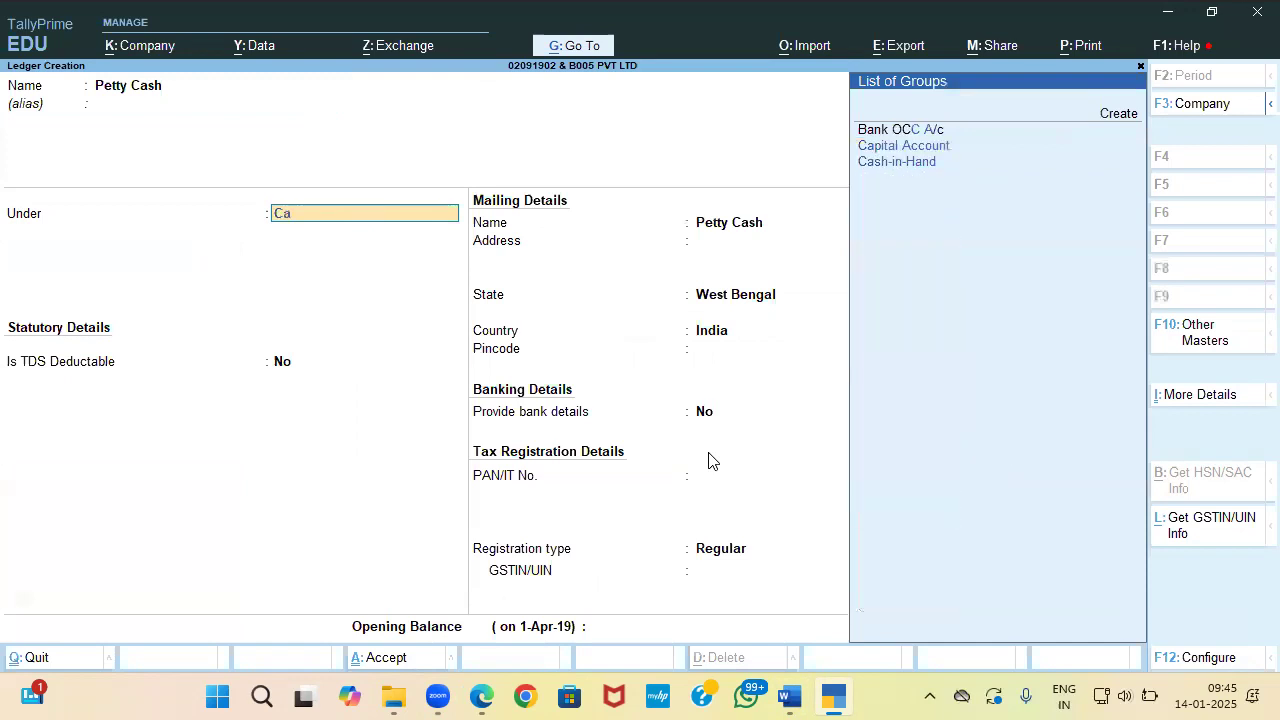
pyautogui.press('Down')
pyautogui.press('Return')
pyautogui.hotkey('alt', 'Tab')
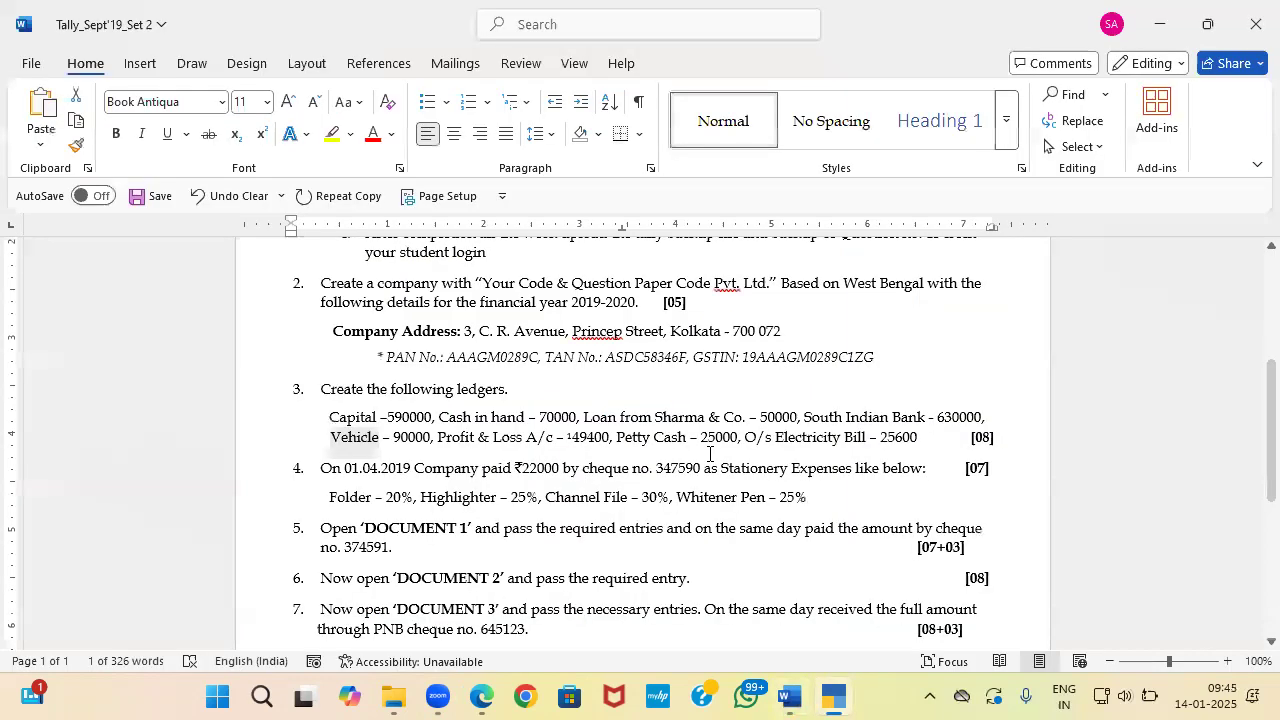
pyautogui.hotkey('alt', 'Tab')
pyautogui.write('25,000')
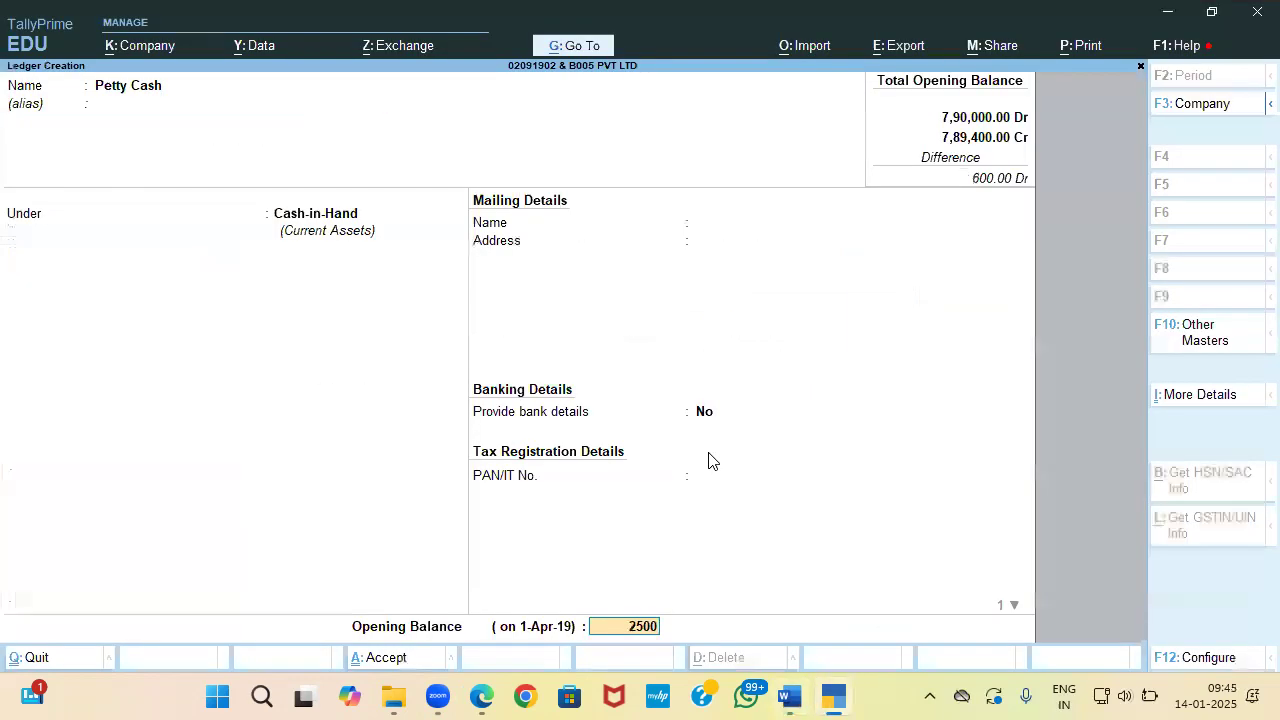
pyautogui.press('Return')
pyautogui.press('Return')
pyautogui.press('Return')
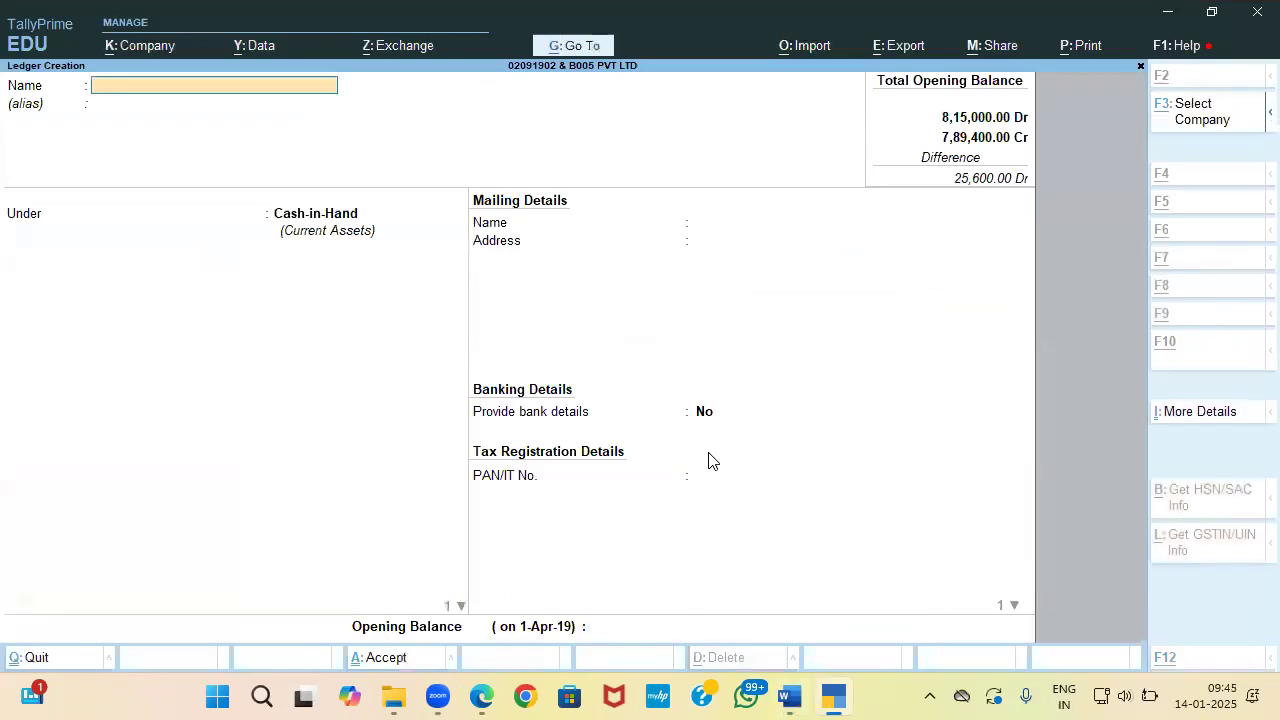
pyautogui.hotkey('alt', 'Tab')
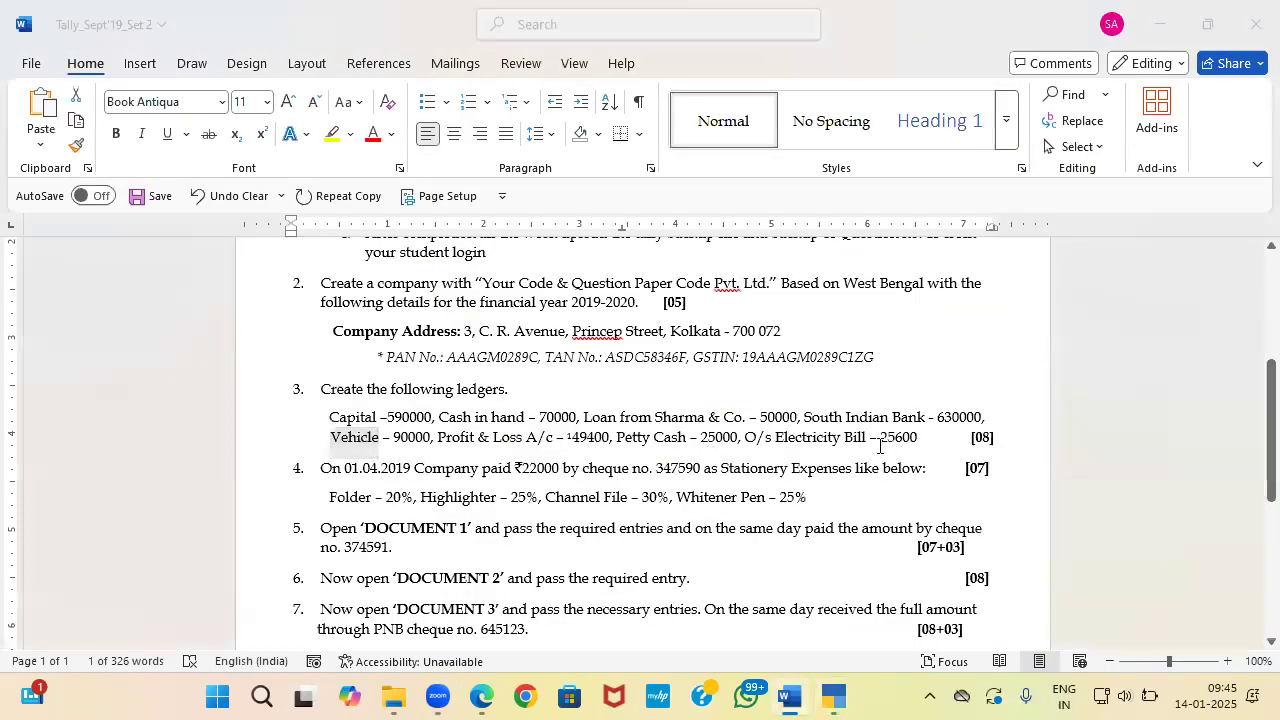
pyautogui.hotkey('alt', 'Tab')
# Step: Create the O/s Electricity Exp ledger under Current Liabilities with a 25,600 opening balance
pyautogui.write('O/s electricity Exp')
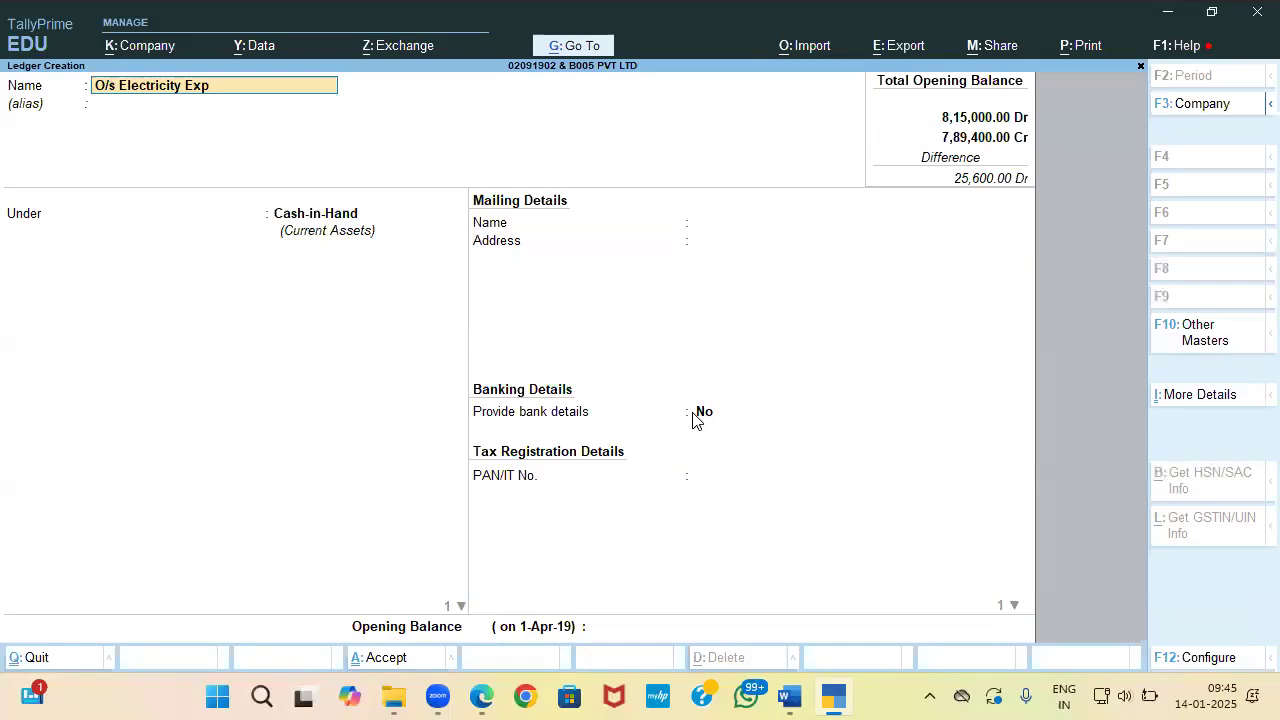
pyautogui.press('Return')
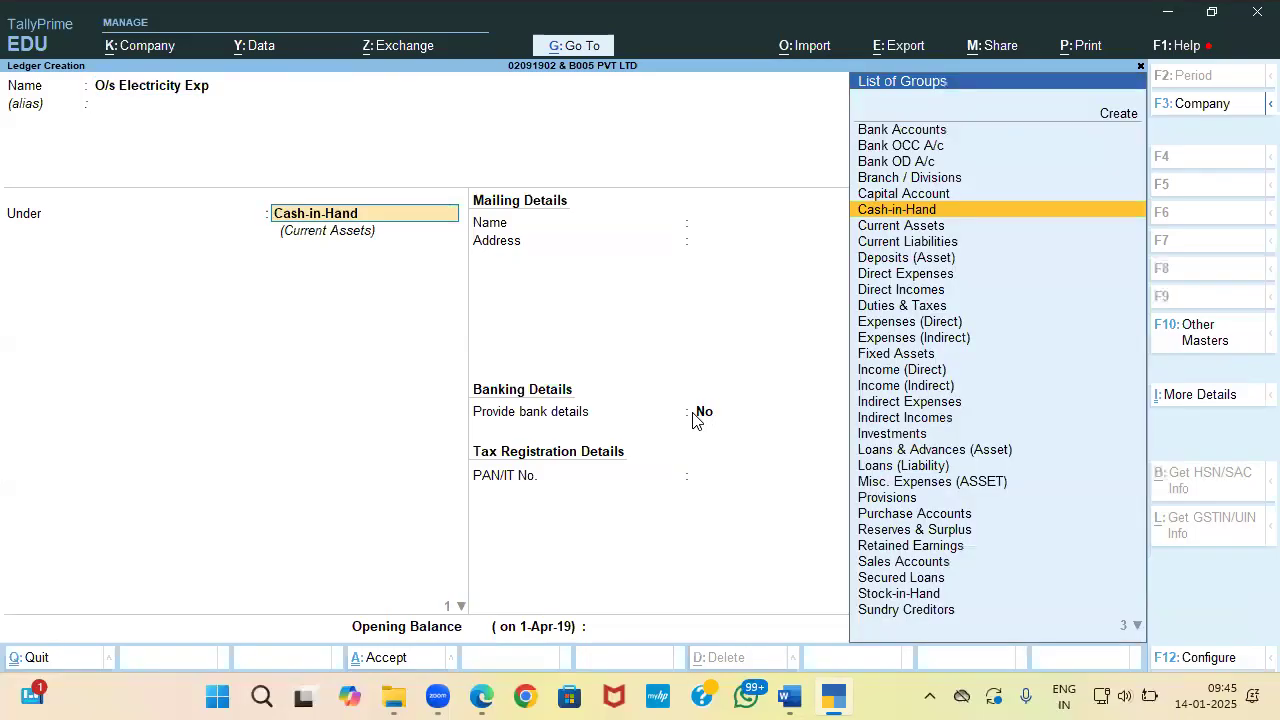
pyautogui.write('Cu')
pyautogui.press('Down')
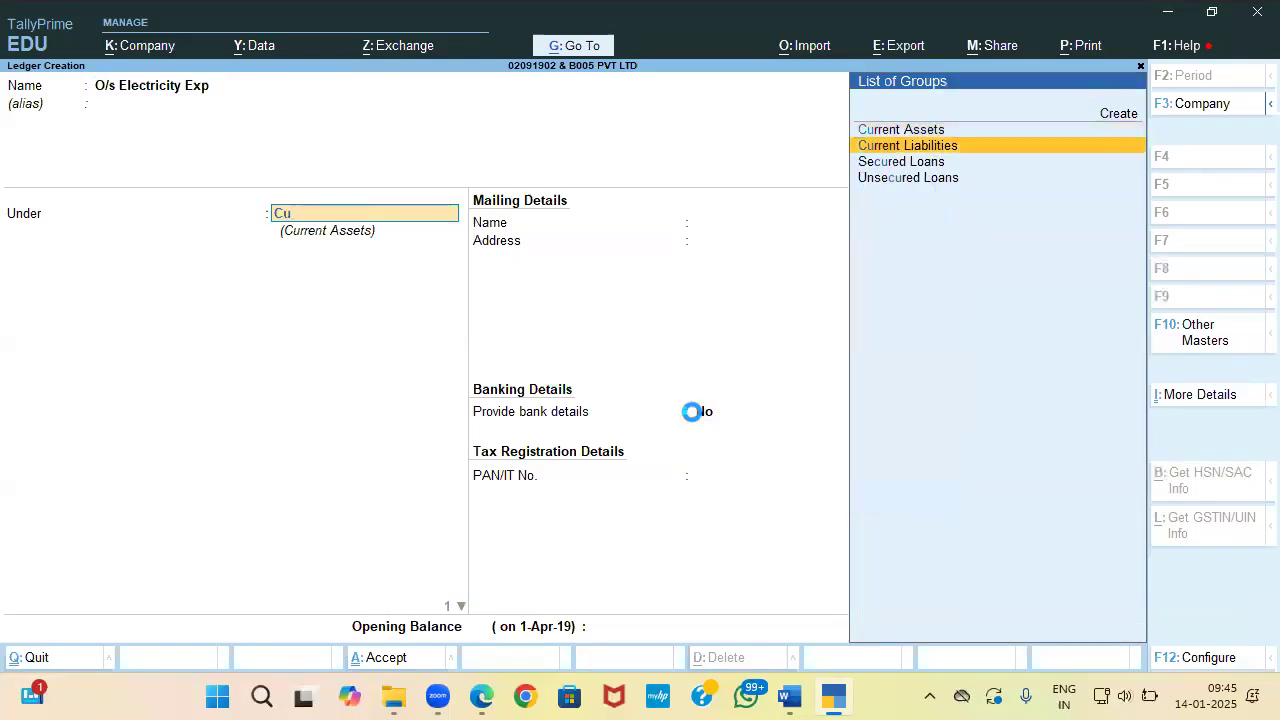
pyautogui.press('Return')
pyautogui.press('Return')
pyautogui.press('Return')
pyautogui.press('Return')
pyautogui.press('Return')
pyautogui.press('Return')
pyautogui.press('Return')
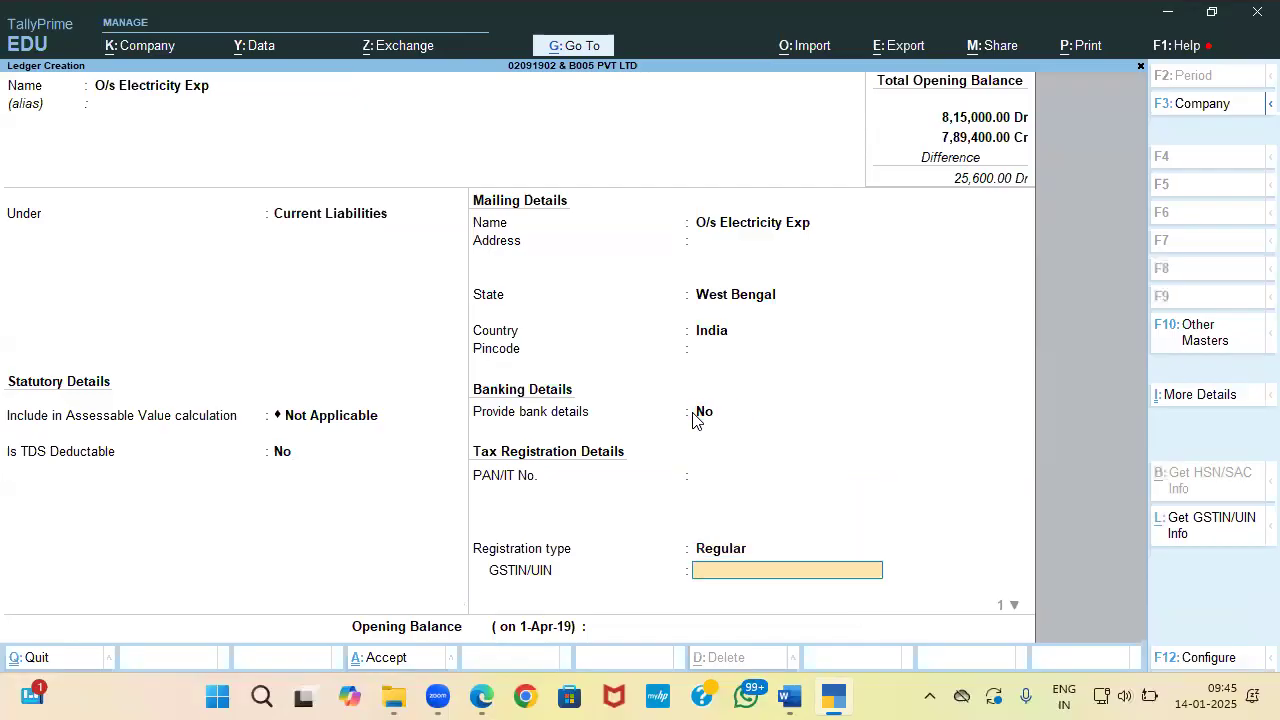
pyautogui.press('Return')
pyautogui.press('Return')
pyautogui.hotkey('alt', 'Tab')
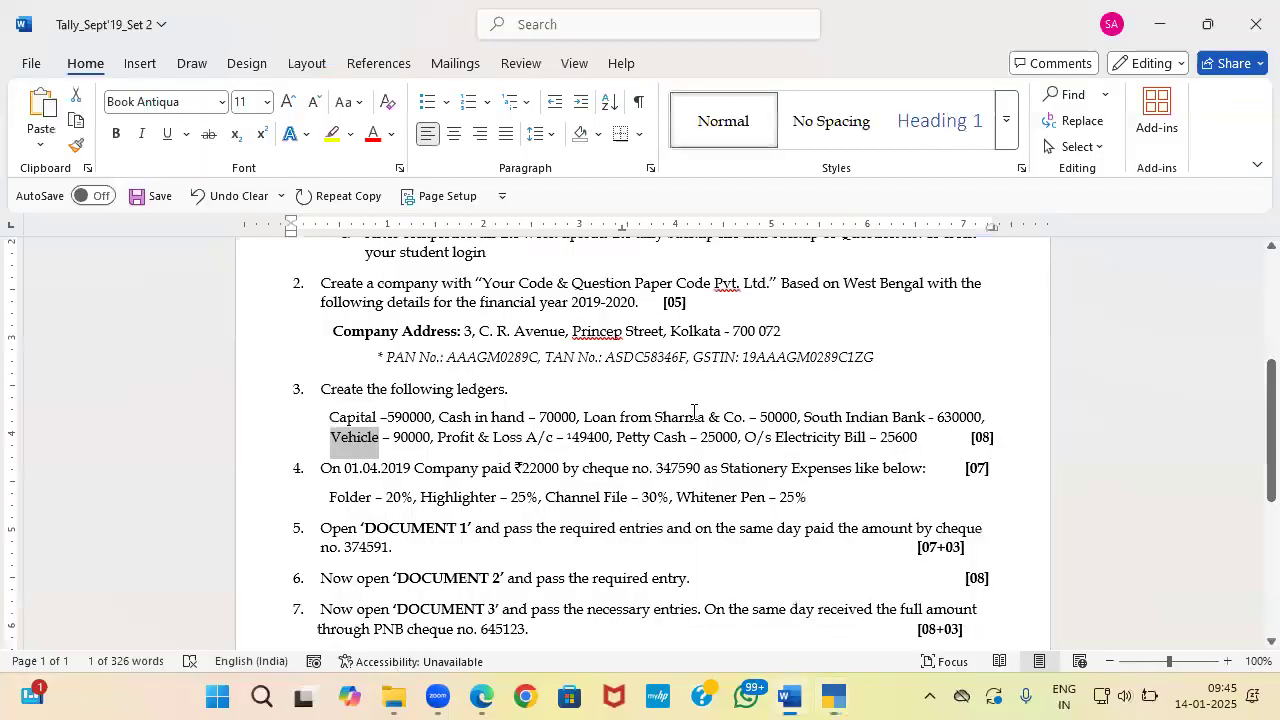
pyautogui.hotkey('alt', 'Tab')
pyautogui.write('25600')
pyautogui.press('Return')
pyautogui.press('Return')
pyautogui.press('Return')
# Step: Open the Balance Sheet as at 1-Apr-19 and check both sides total 8,15,000 against the question paper
pyautogui.press('Escape')
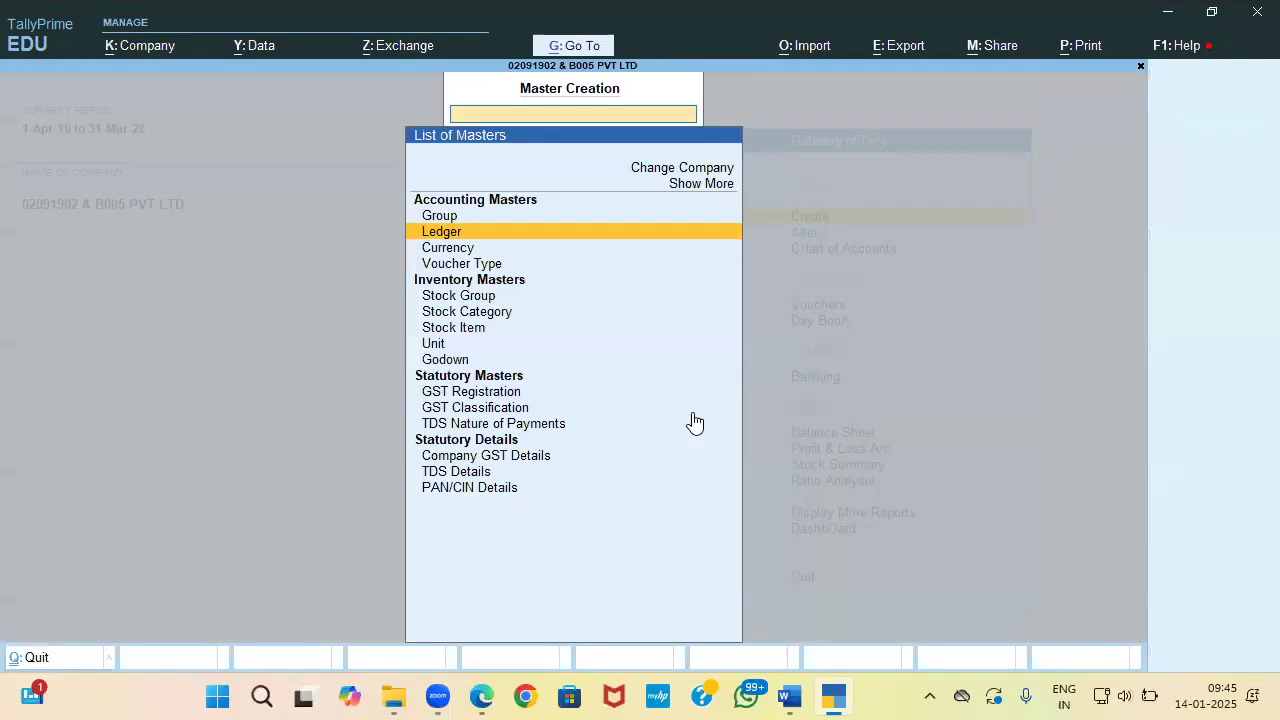
pyautogui.press('Escape')
pyautogui.press('Down')
pyautogui.press('Down')
pyautogui.press('Down')
pyautogui.press('Down')
pyautogui.press('Down')
pyautogui.press('Down')
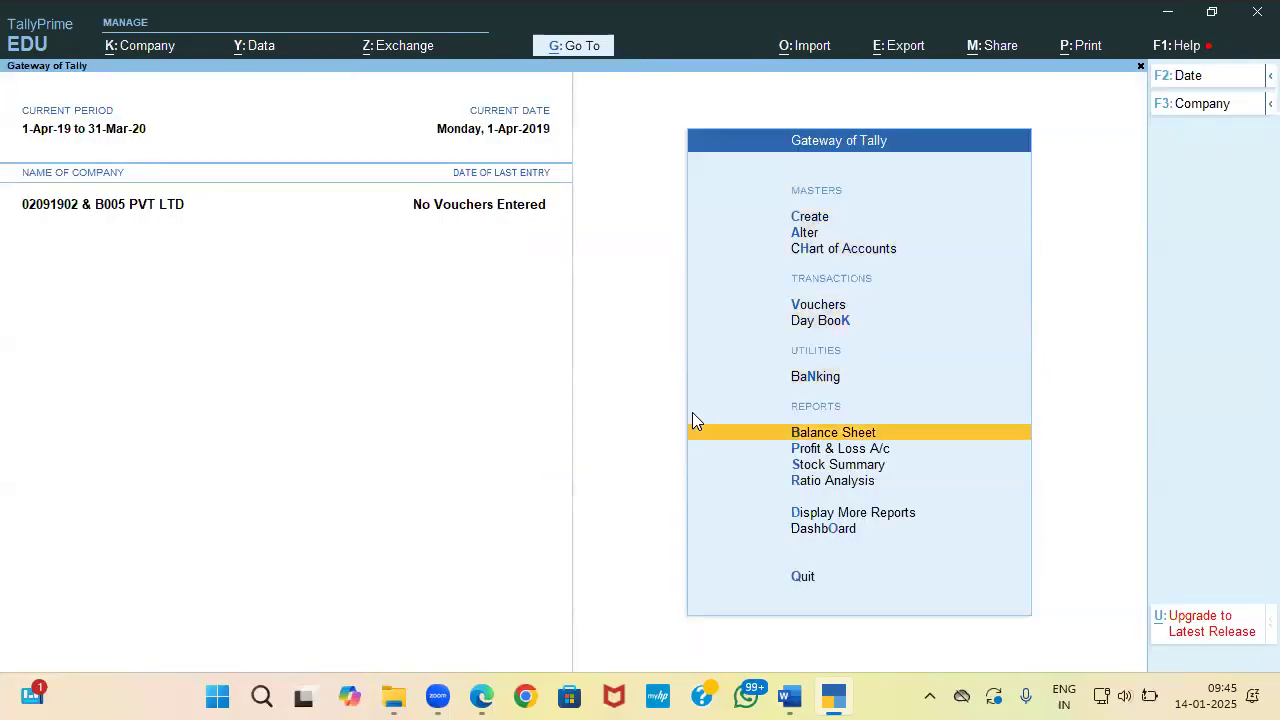
pyautogui.press('Return')
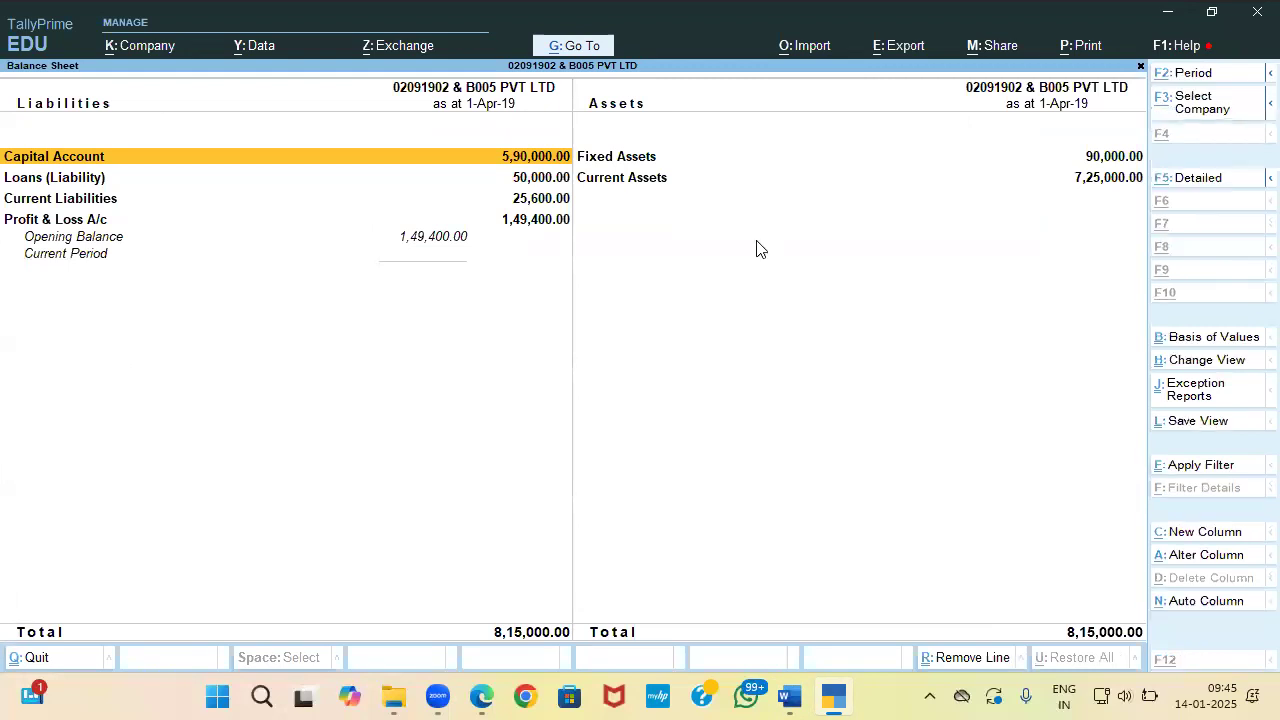
pyautogui.hotkey('alt', 'Tab')
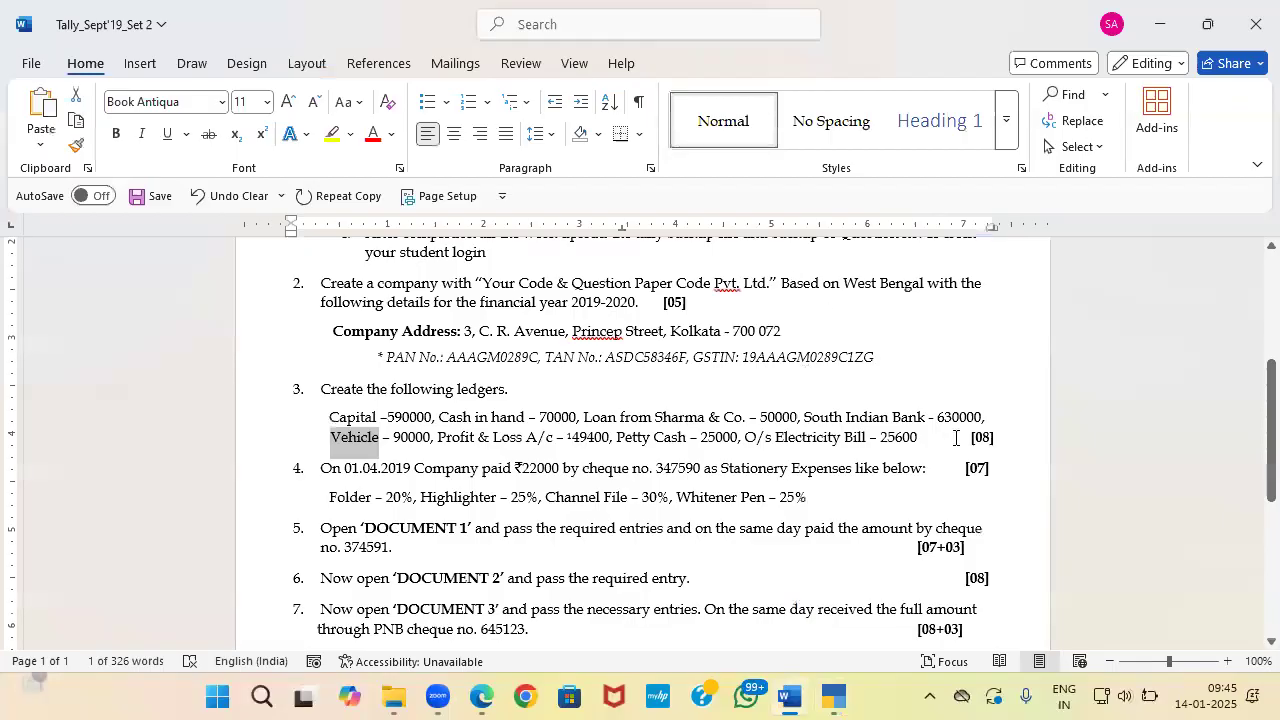
pyautogui.scroll(-2, 959, 439)
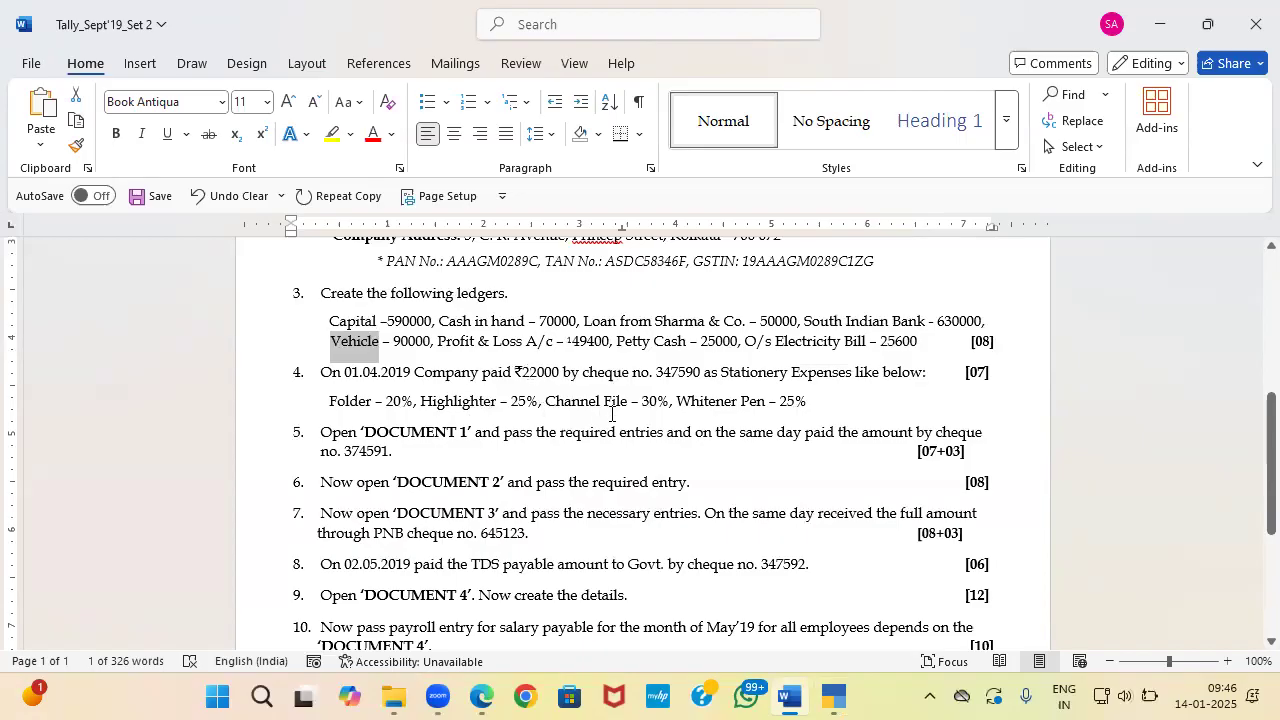
# Step: Close the Balance Sheet and enable cost centres in the company features (F11)
pyautogui.hotkey('alt', 'Tab')
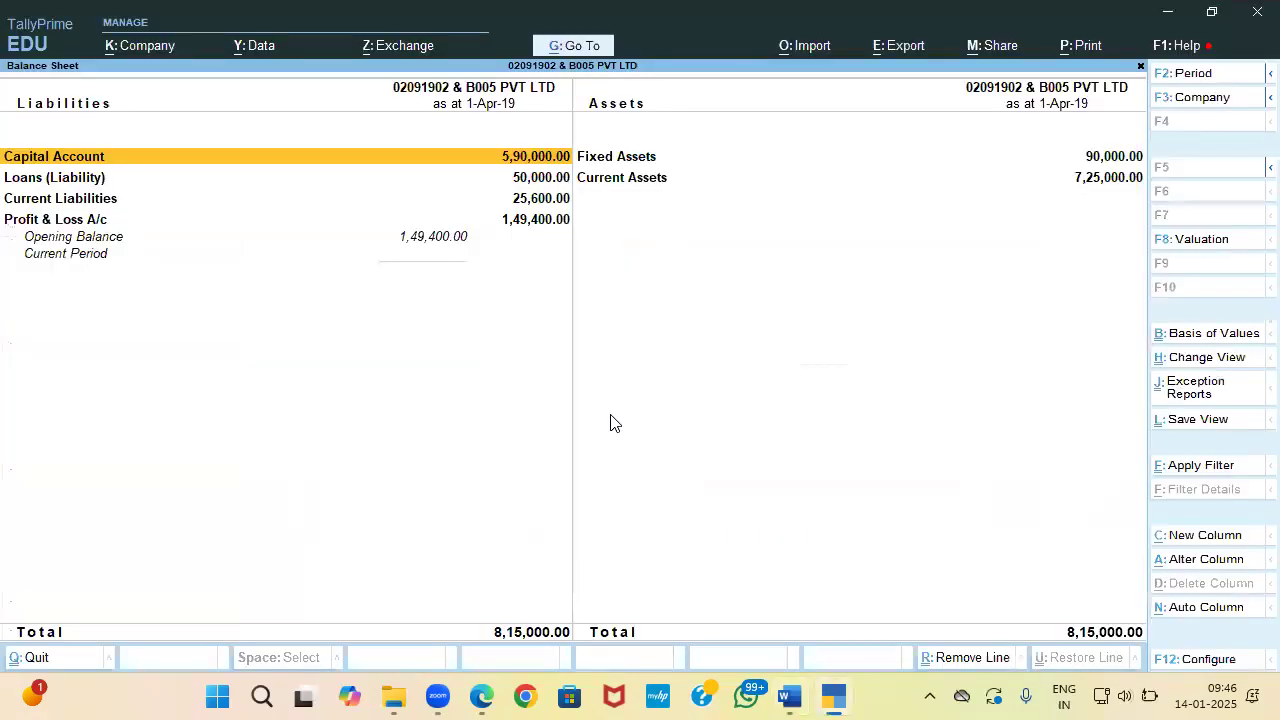
pyautogui.press('Escape')
pyautogui.press('Up')
pyautogui.press('Up')
pyautogui.press('Up')
pyautogui.press('Up')
pyautogui.press('Up')
pyautogui.press('Up')
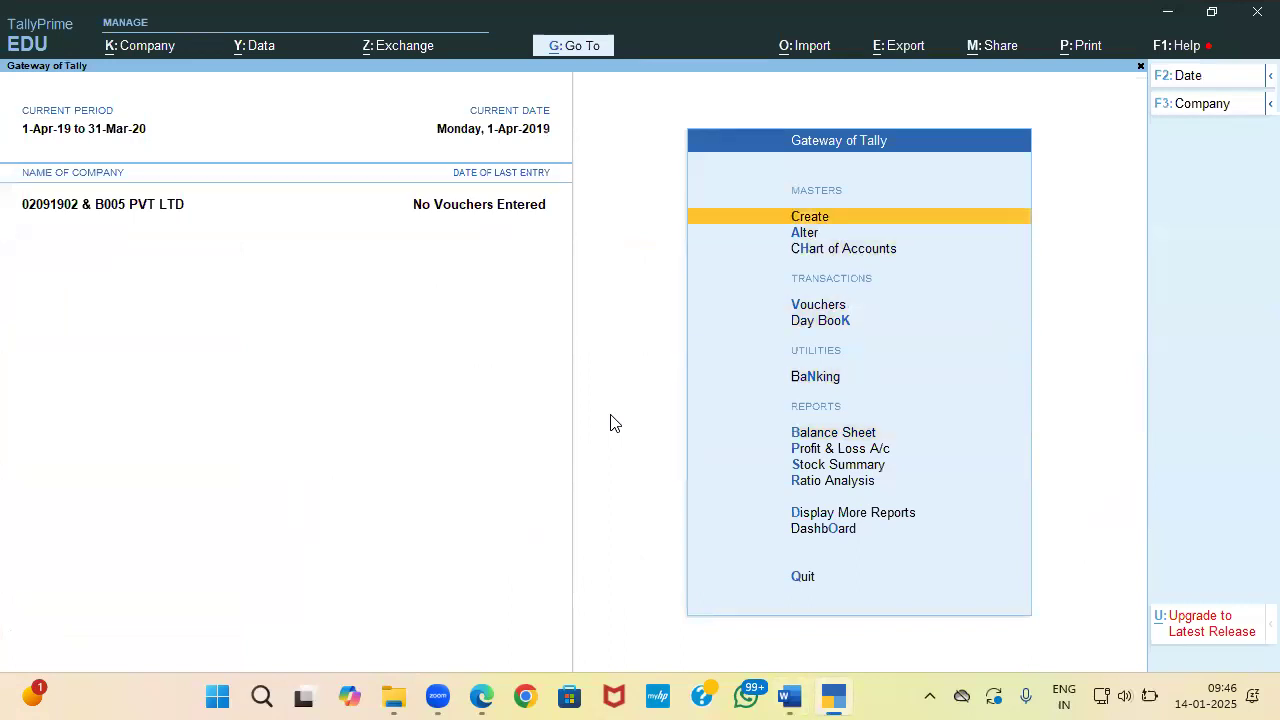
pyautogui.press('Return')
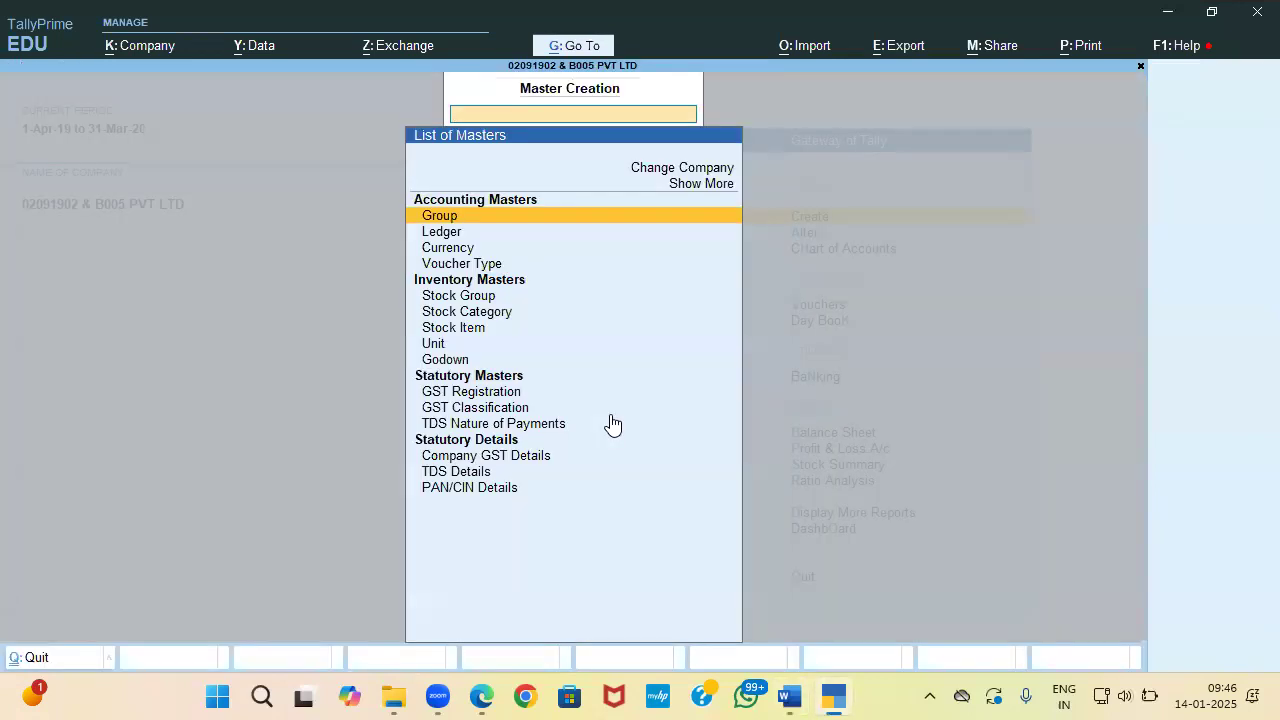
pyautogui.press('Escape')
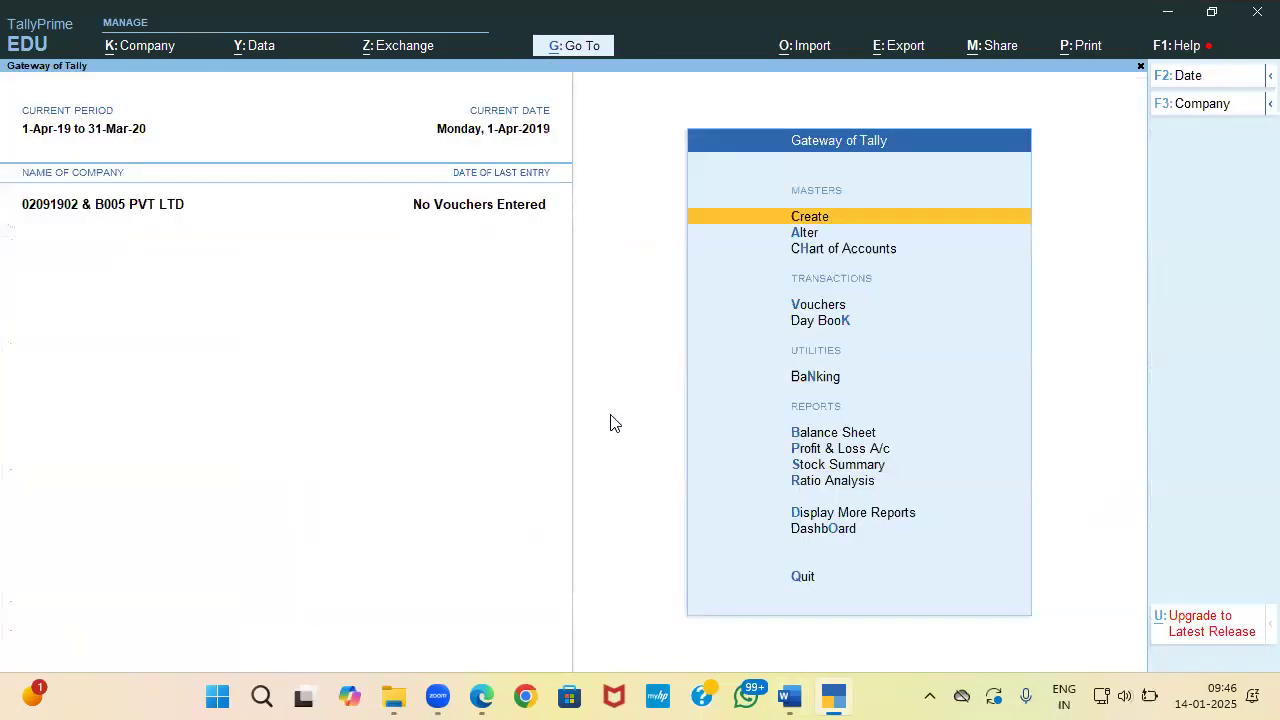
pyautogui.press('F11')
pyautogui.press('Down')
pyautogui.press('Down')
pyautogui.press('Down')
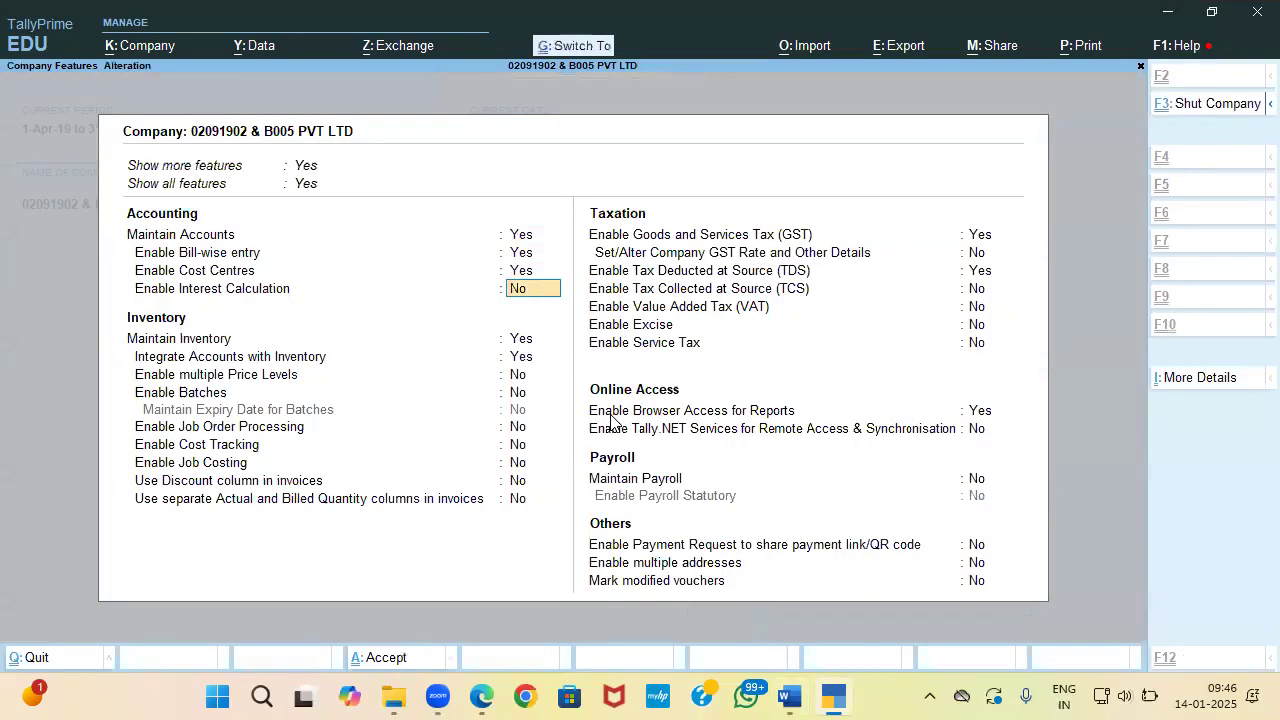
pyautogui.hotkey('ctrl', 'a')
# Step: Create a cost category named Stationary
pyautogui.press('Return')
pyautogui.press('Up')
pyautogui.press('Up')
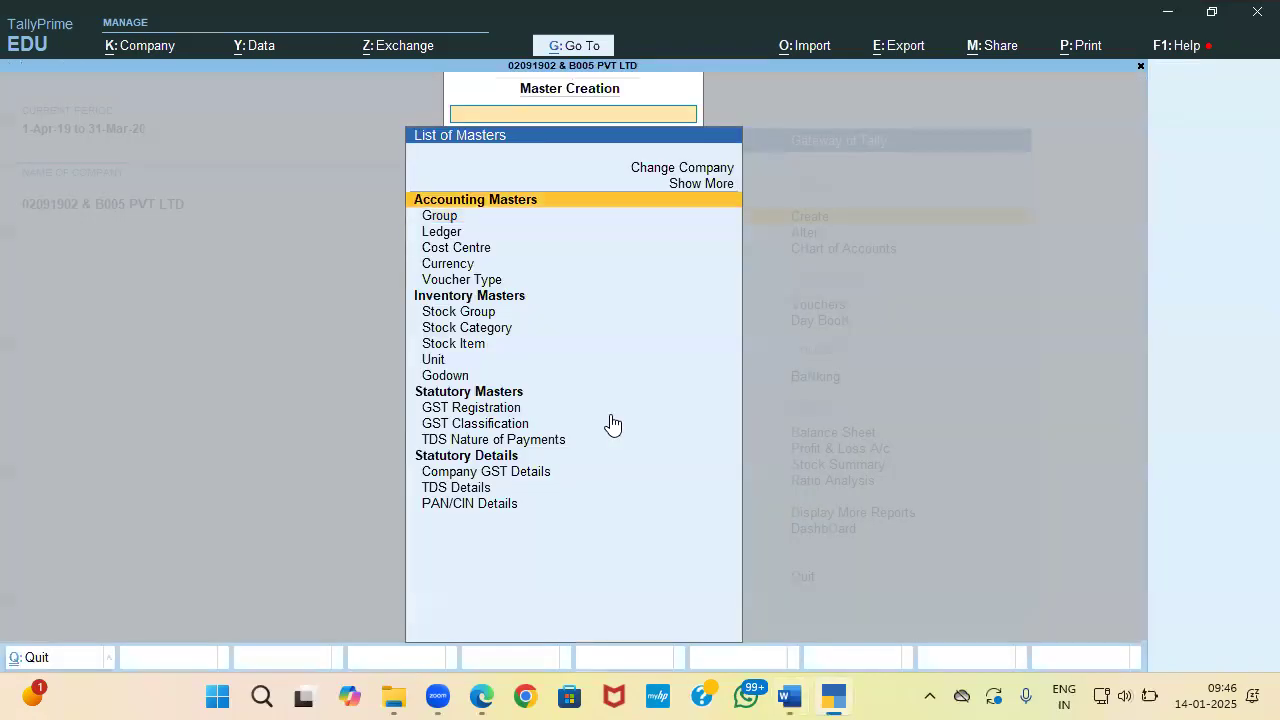
pyautogui.press('Return')
pyautogui.press('Return')
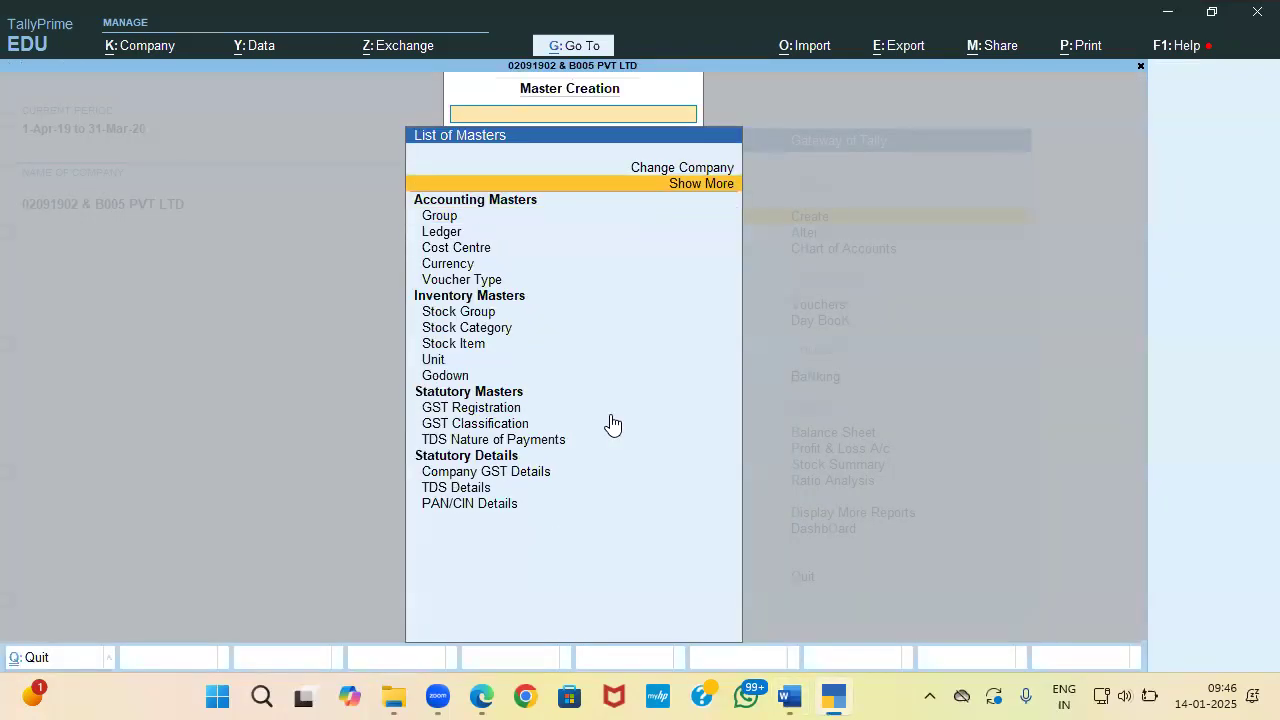
pyautogui.press('Return')
pyautogui.press('Down')
pyautogui.press('Down')
pyautogui.press('Down')
pyautogui.press('Down')
pyautogui.press('Return')
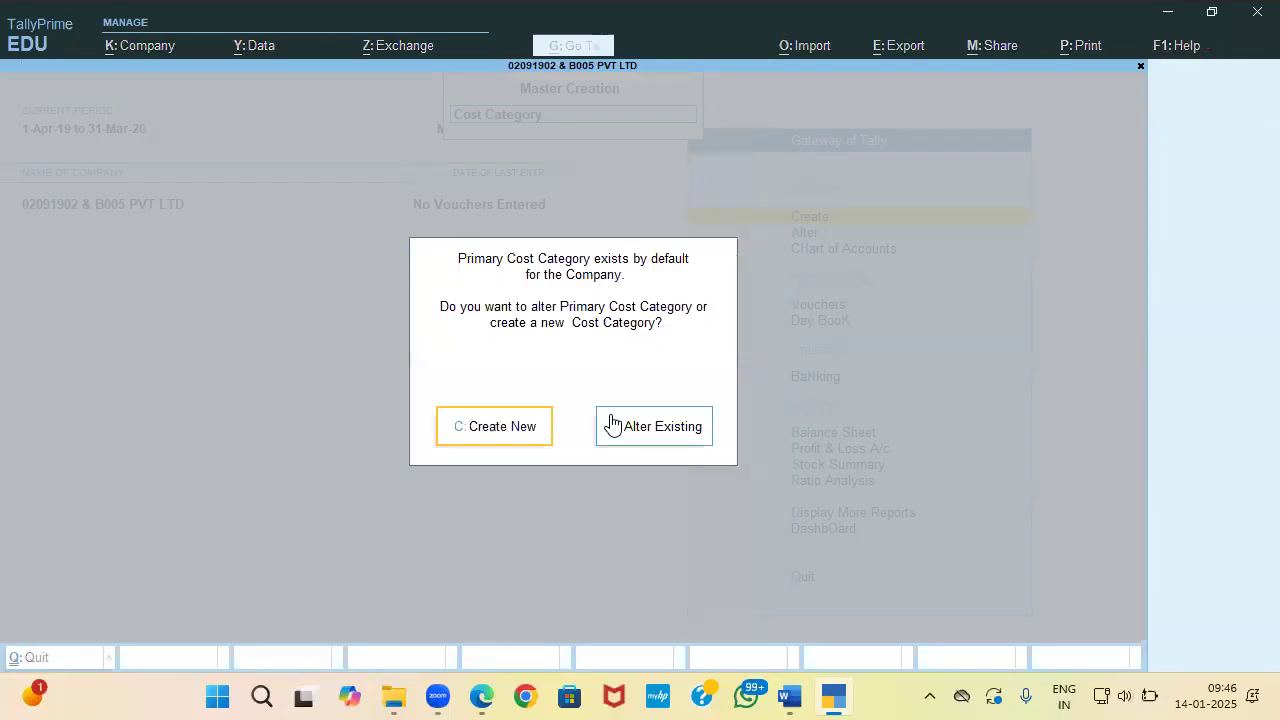
pyautogui.press('Return')
pyautogui.write('Stat')
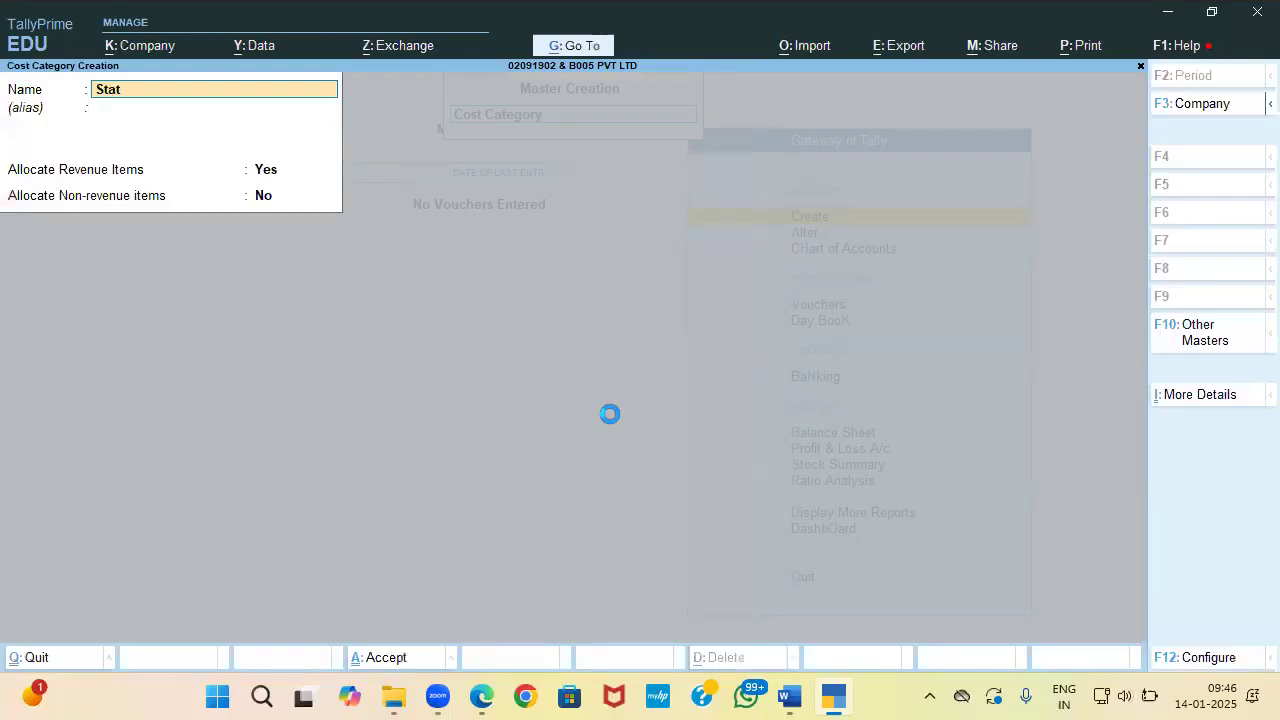
pyautogui.write('ionary')
pyautogui.press('Return')
pyautogui.press('Return')
pyautogui.press('Return')
pyautogui.press('Return')
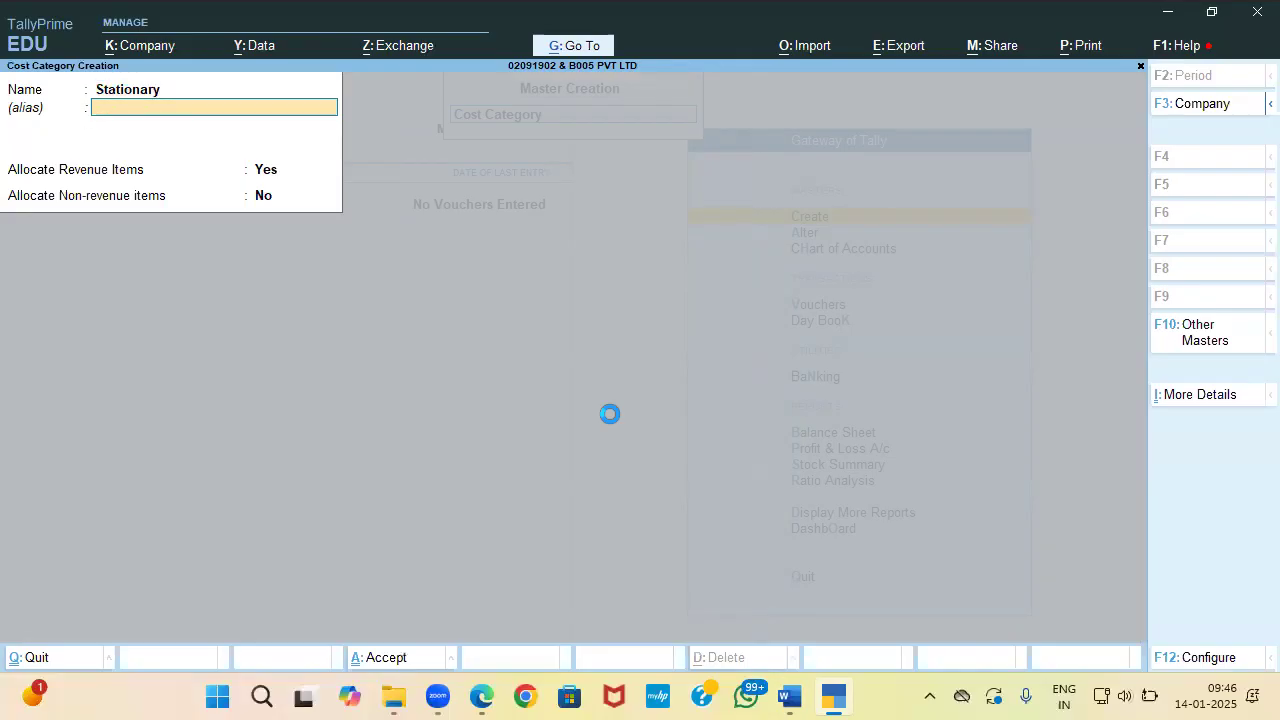
pyautogui.press('Return')
# Step: Leave cost category creation and open a new Cost Centre creation form
pyautogui.press('Escape')
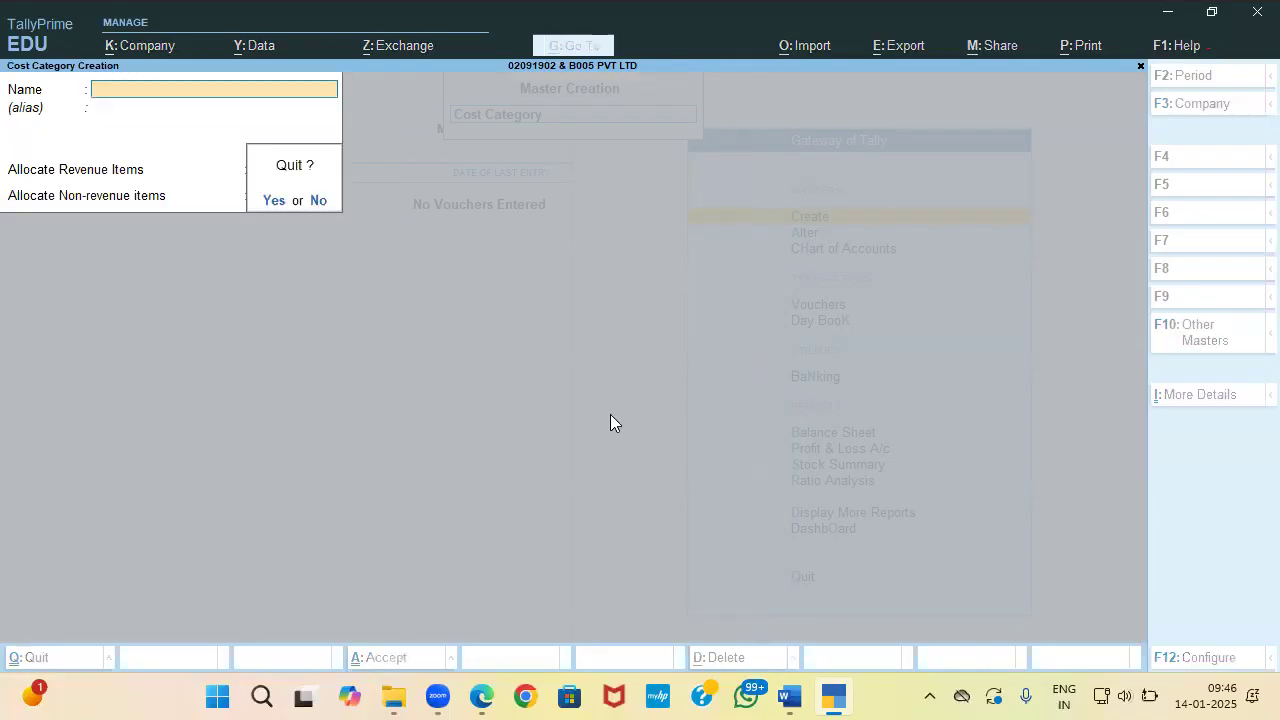
pyautogui.press('Return')
pyautogui.press('Down')
pyautogui.press('Return')
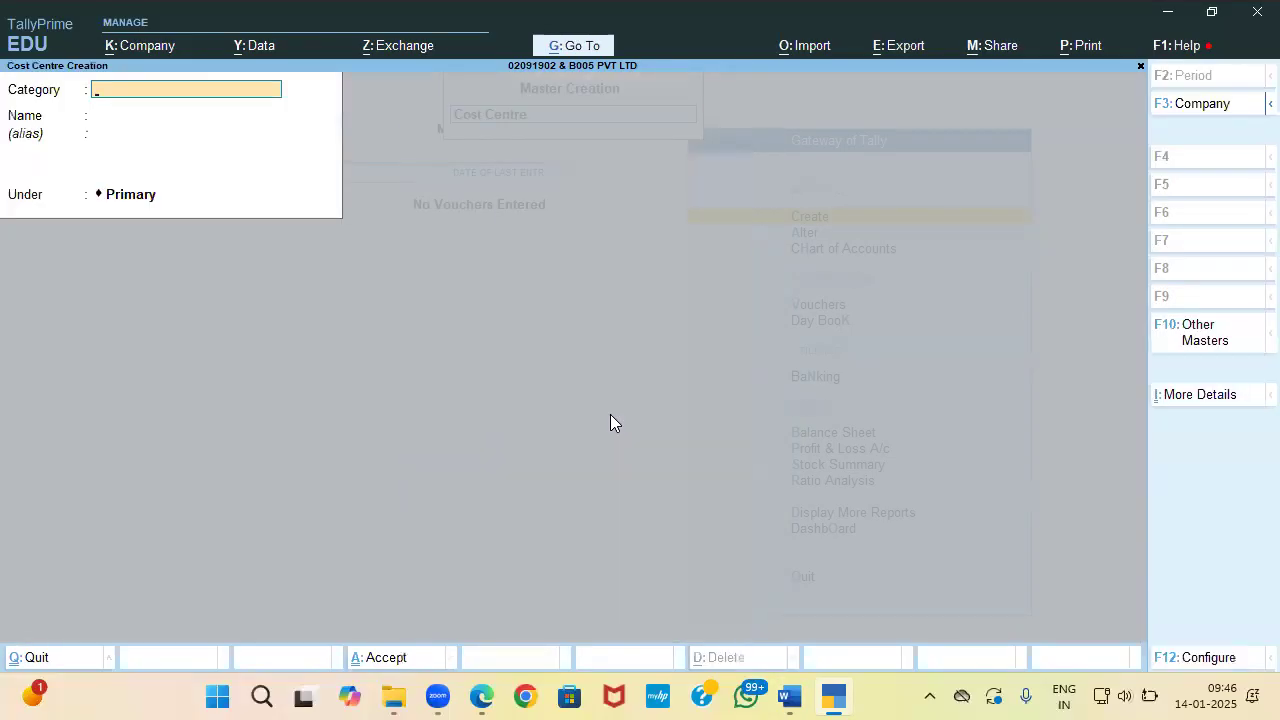
# Step: Create cost centres Folder and Highlighter under the Stationary category, copying names from the question
pyautogui.write('S')
pyautogui.press('Return')
pyautogui.hotkey('alt', 'Tab')
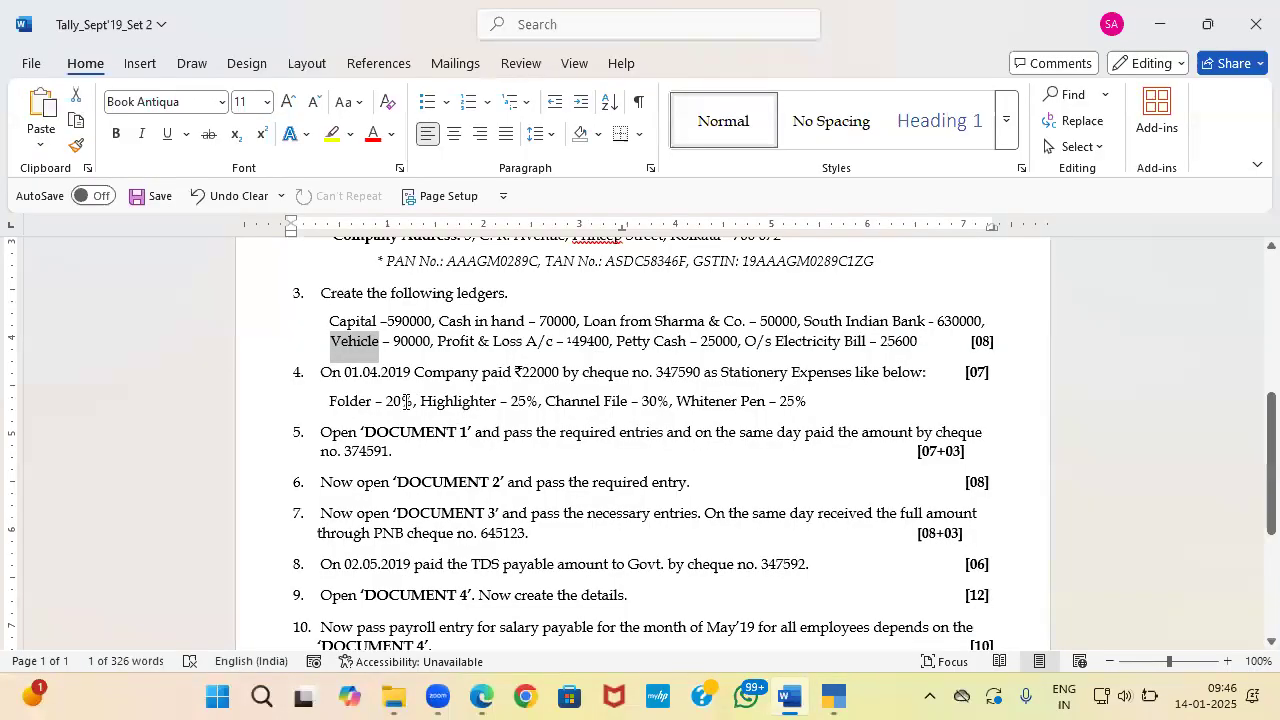
pyautogui.doubleClick(340, 401)
pyautogui.doubleClick(334, 403)
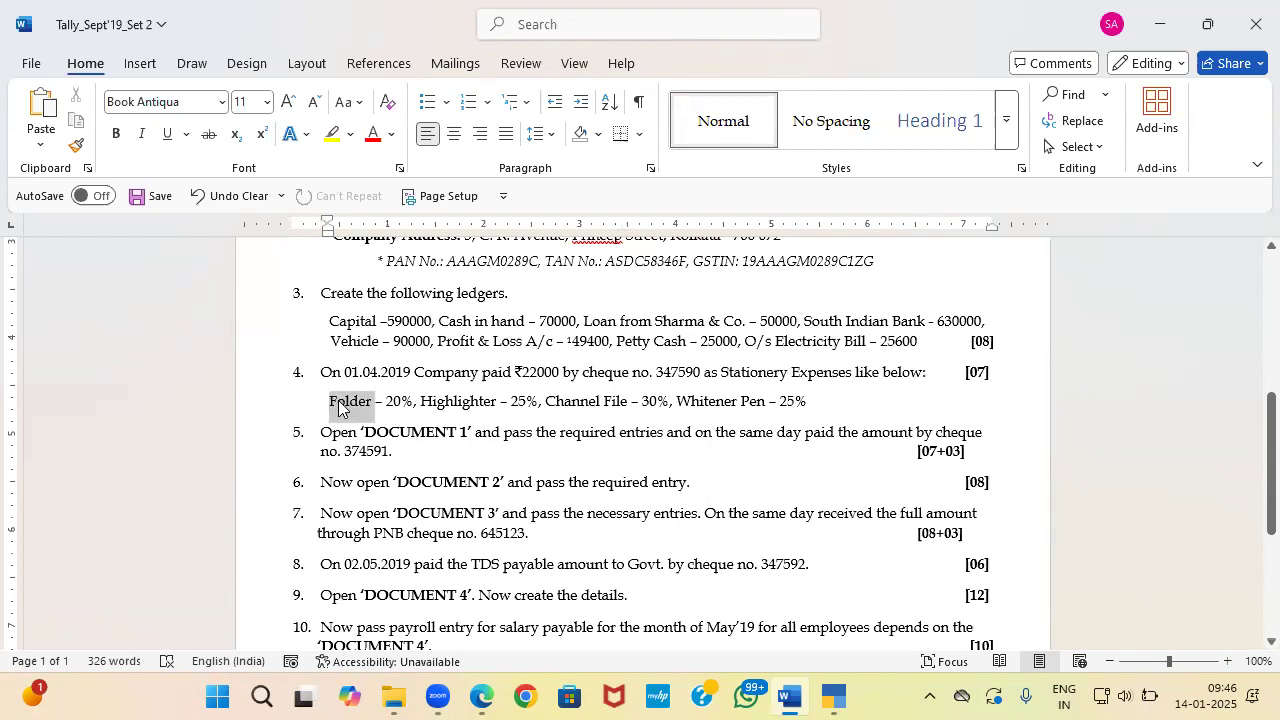
pyautogui.hotkey('ctrl', 'c')
pyautogui.hotkey('alt', 'Tab')
pyautogui.hotkey('ctrl', 'v')
pyautogui.press('Return')
pyautogui.press('Return')
pyautogui.hotkey('alt', 'Tab')
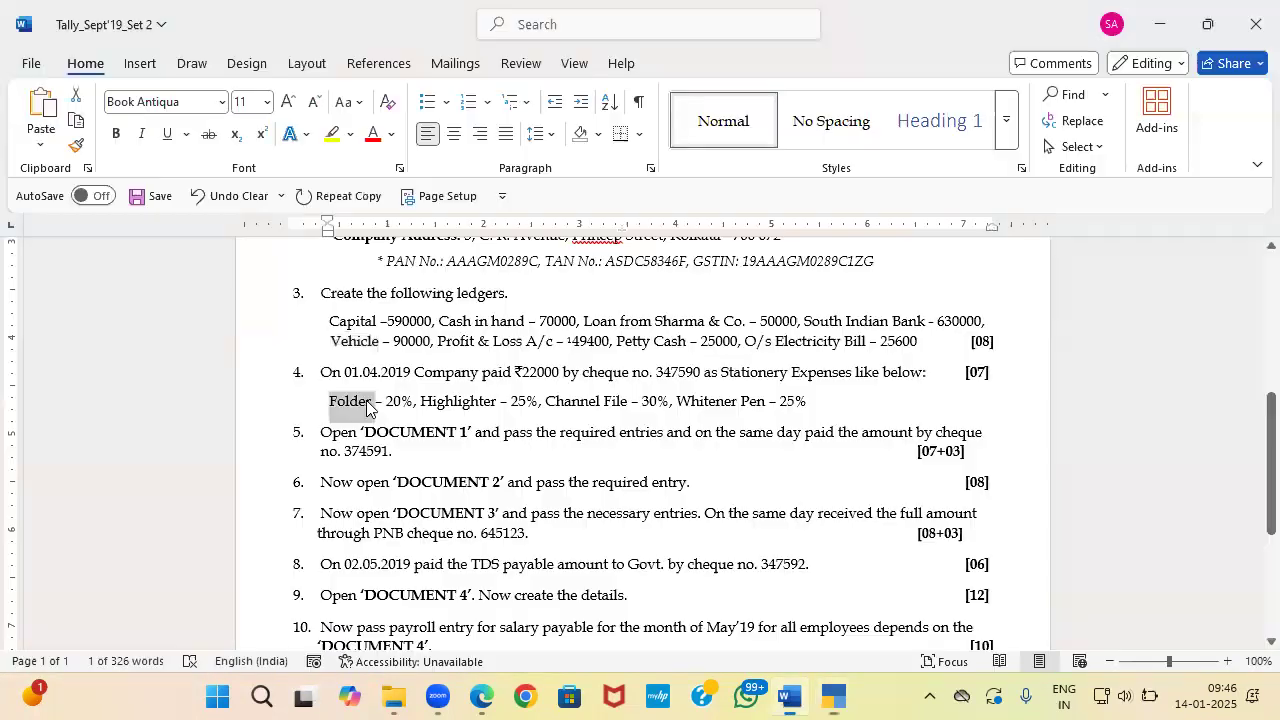
pyautogui.moveTo(421, 404); pyautogui.dragTo(496, 404)
pyautogui.hotkey('ctrl', 'c')
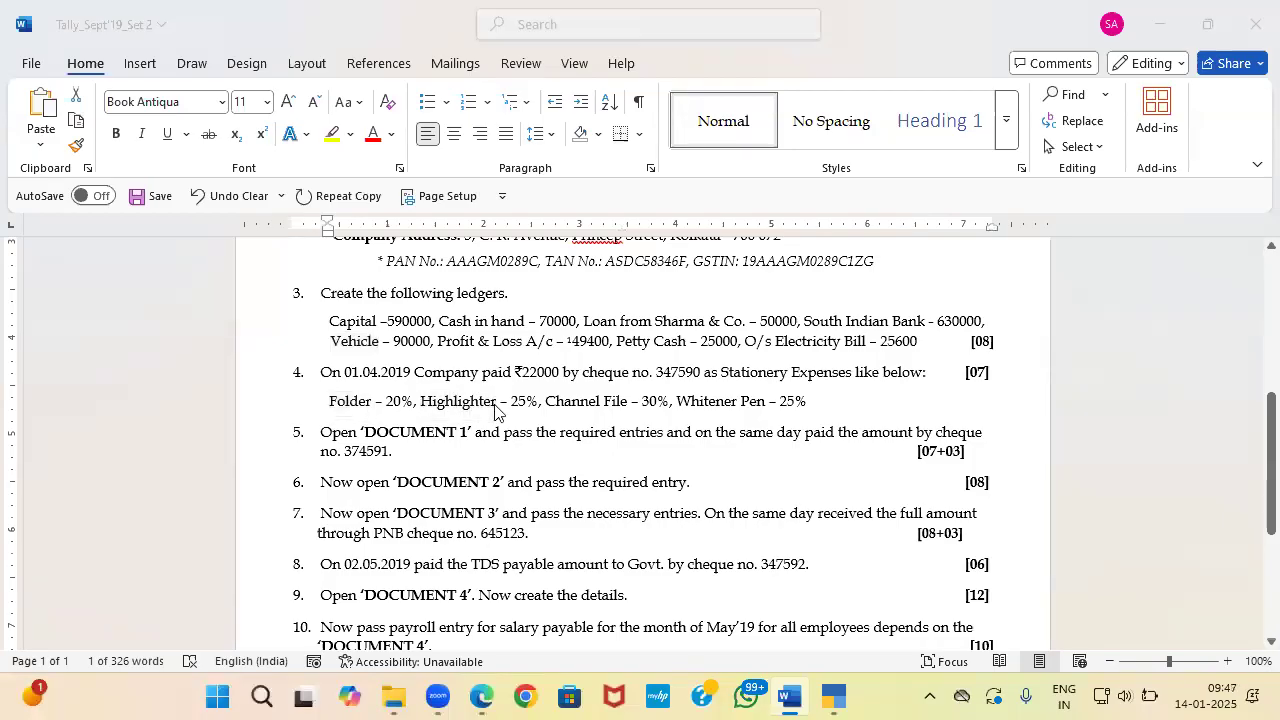
pyautogui.hotkey('alt', 'Tab')
pyautogui.hotkey('ctrl', 'v')
pyautogui.press('Return')
pyautogui.press('Return')
pyautogui.press('Return')
pyautogui.press('Return')
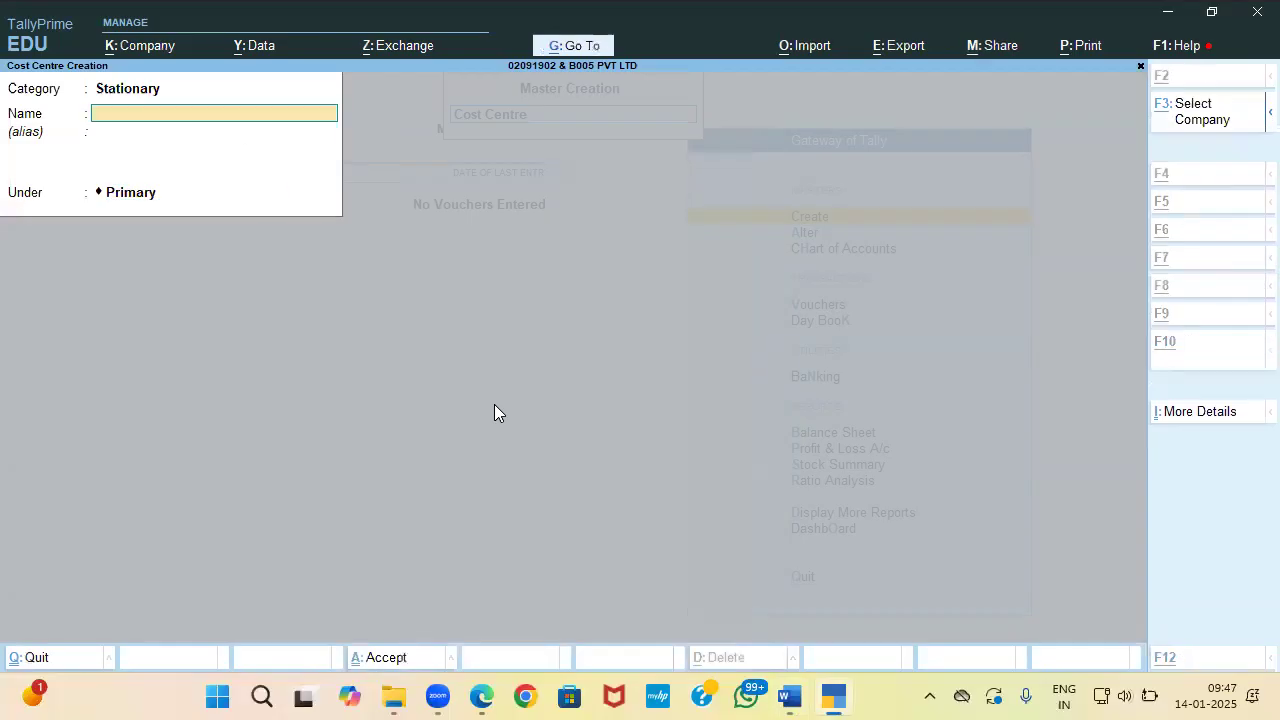
pyautogui.hotkey('alt', 'Tab')
# Step: Create cost centres Channel File and Whitener Pen under the Stationary category
pyautogui.moveTo(546, 404); pyautogui.dragTo(621, 407)
pyautogui.hotkey('ctrl', 'c')
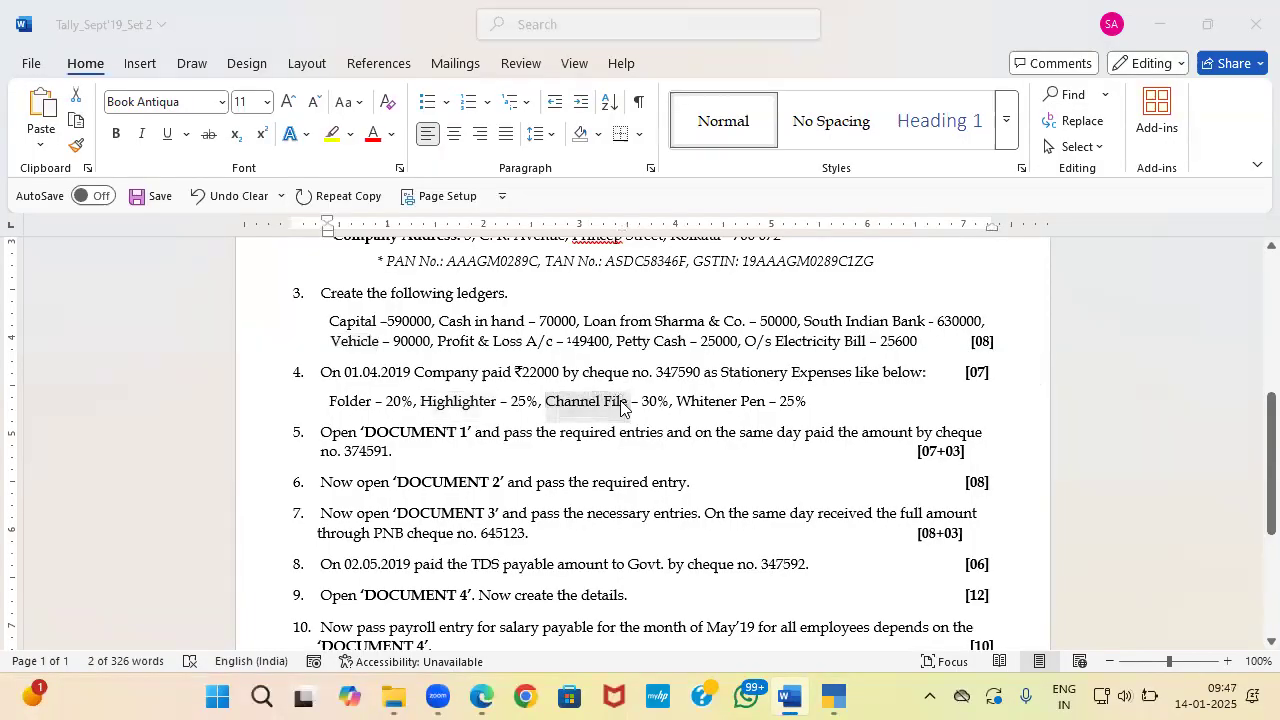
pyautogui.hotkey('alt', 'Tab')
pyautogui.hotkey('ctrl', 'v')
pyautogui.press('Return')
pyautogui.press('Return')
pyautogui.press('Return')
pyautogui.press('Return')
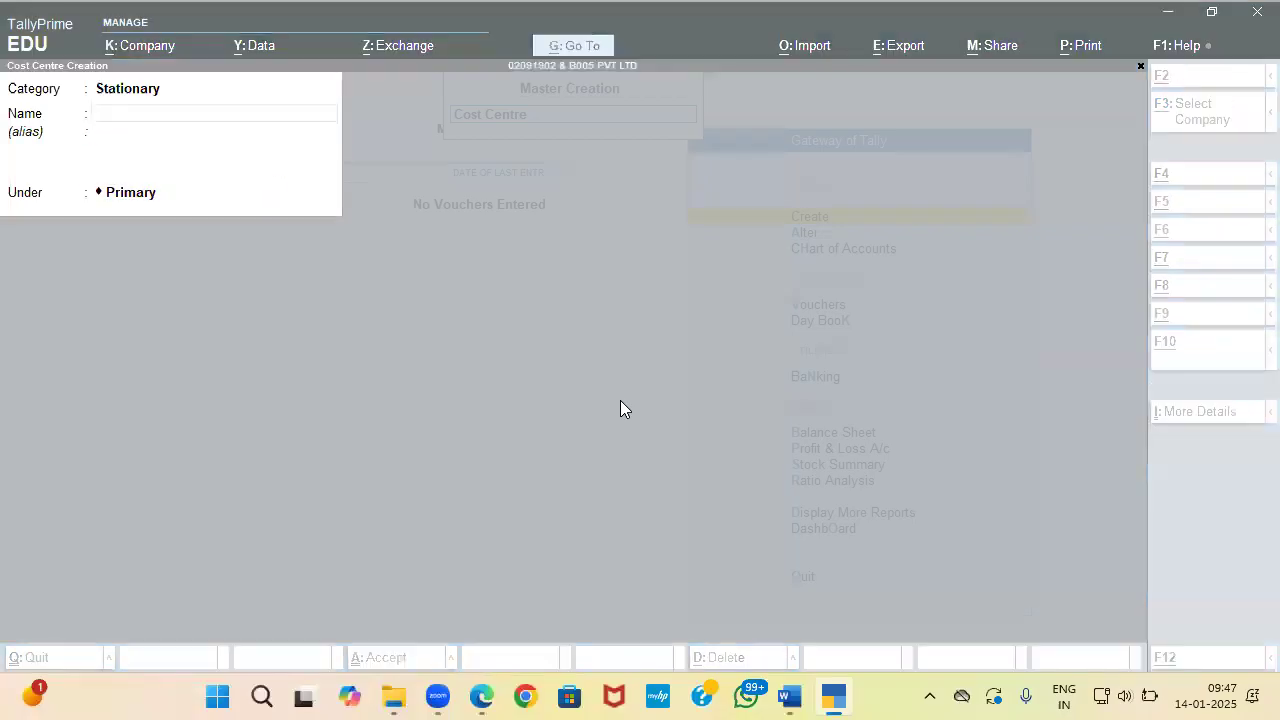
pyautogui.hotkey('alt', 'Tab')
pyautogui.moveTo(677, 401); pyautogui.dragTo(766, 401)
pyautogui.hotkey('ctrl', 'c')
pyautogui.hotkey('alt', 'Tab')
pyautogui.hotkey('ctrl', 'v')
# Step: Start a new cost centre class named Stationary
pyautogui.press('Return')
pyautogui.press('Return')
pyautogui.press('Return')
pyautogui.press('Return')
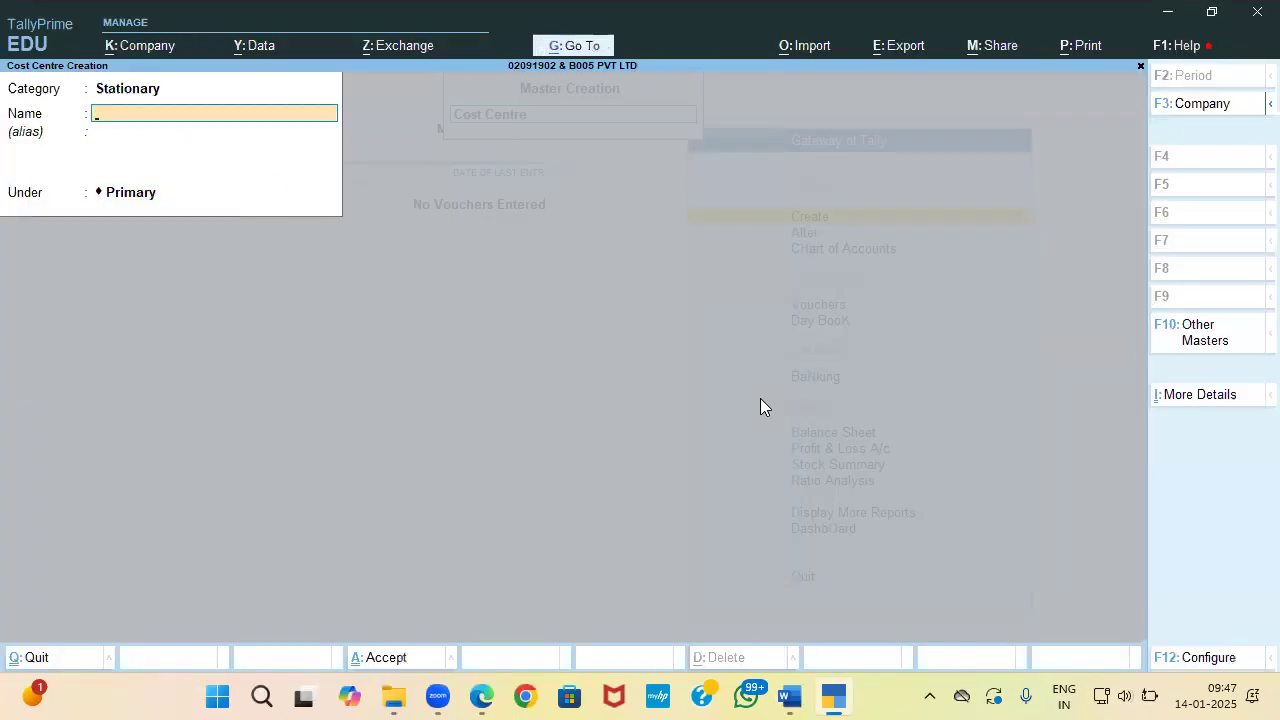
pyautogui.press('Escape')
pyautogui.press('Down')
pyautogui.press('Return')
pyautogui.write('Stationarty')
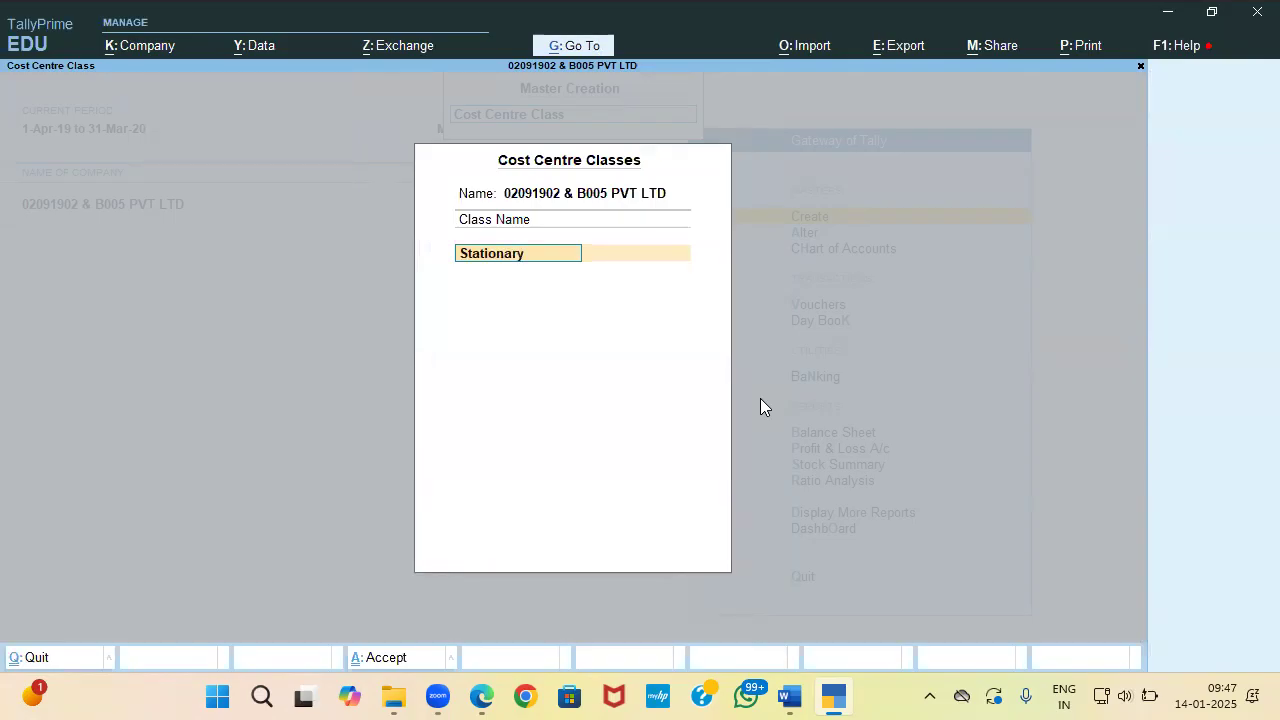
# Step: Link the class to the Stationary category with Folder 20% and Highlighter 25%
pyautogui.press('Return')
pyautogui.press('Down')
pyautogui.press('Return')
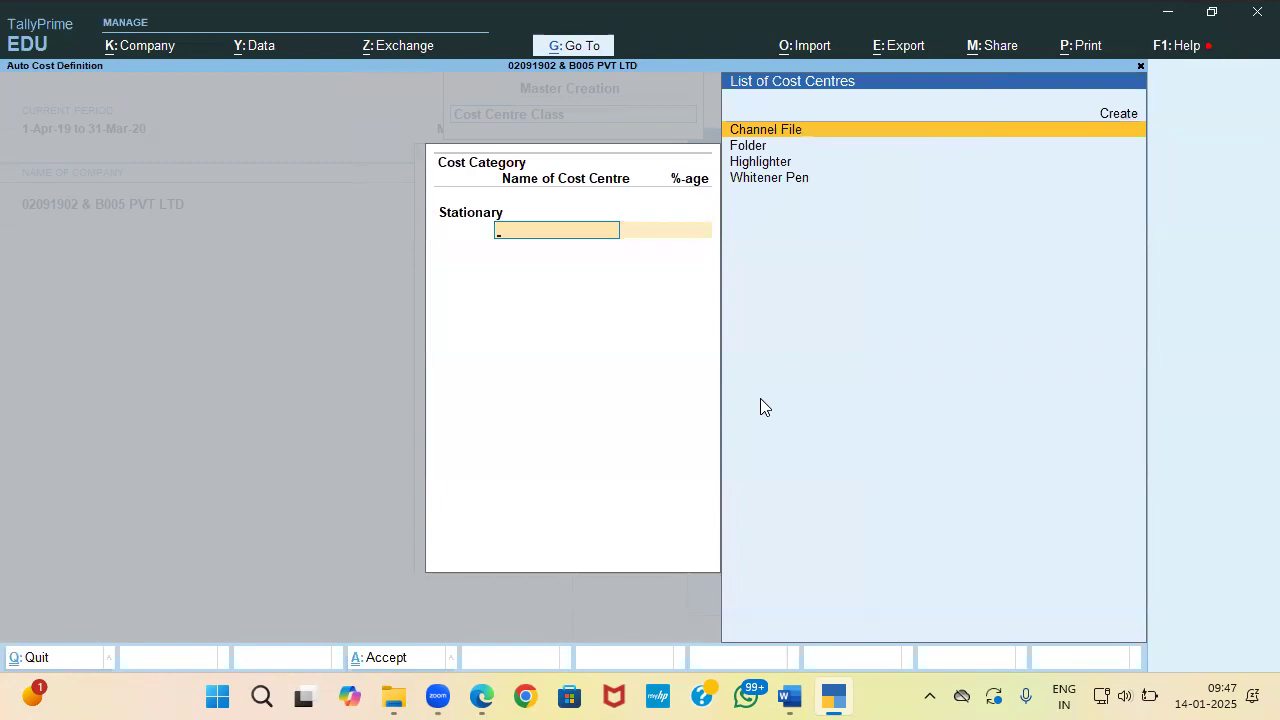
pyautogui.press('Down')
pyautogui.press('Down')
pyautogui.press('Up')
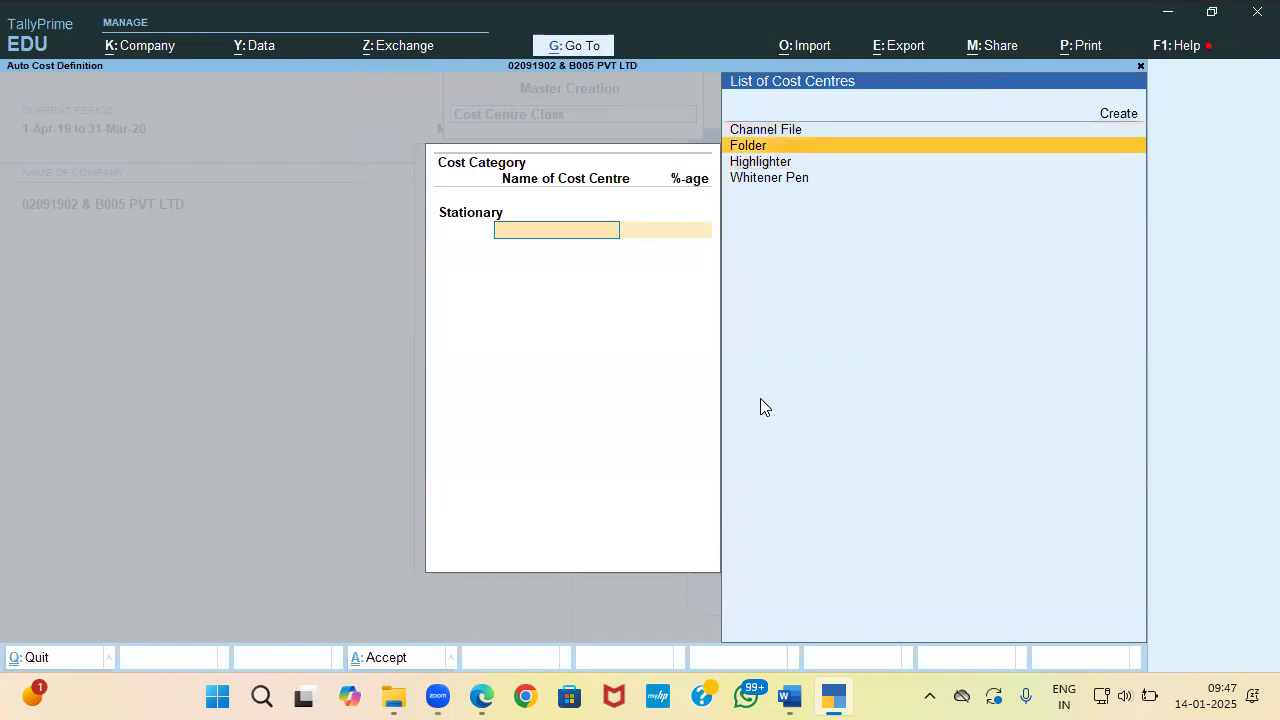
pyautogui.press('Return')
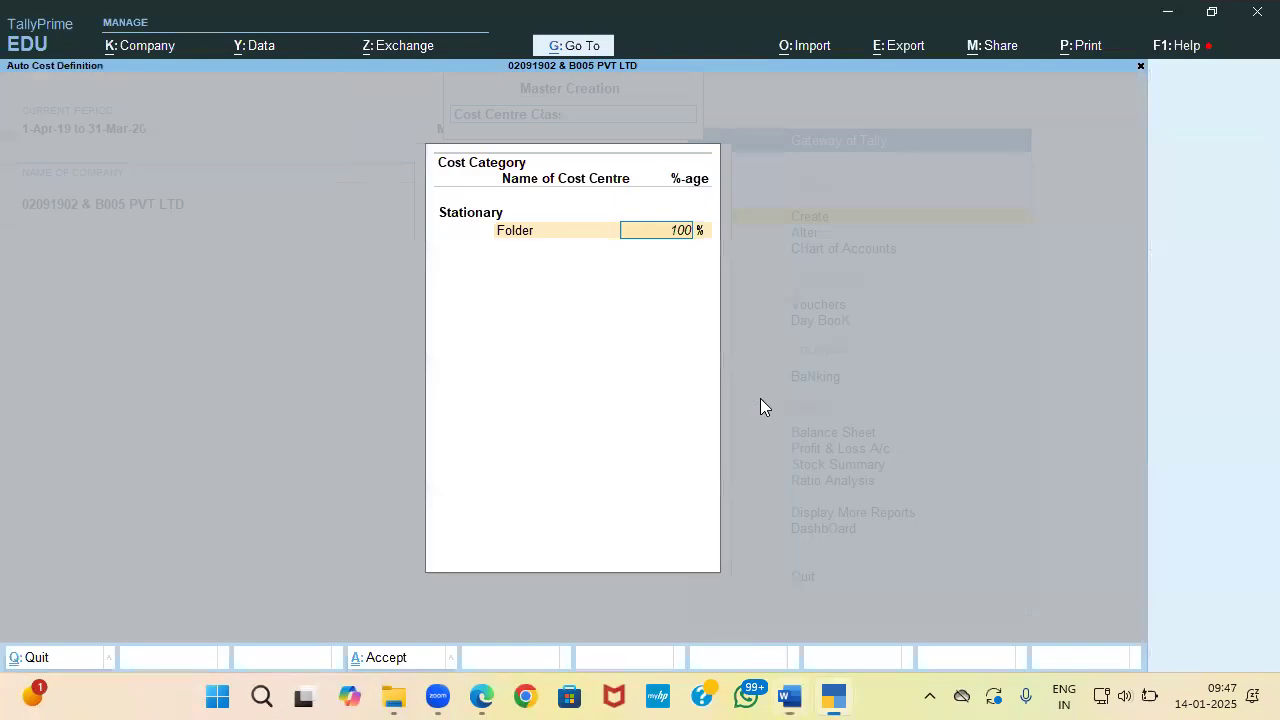
pyautogui.write('20')
pyautogui.press('Return')
pyautogui.hotkey('alt', 'Tab')
pyautogui.hotkey('alt', 'Tab')
pyautogui.press('Down')
pyautogui.press('Return')
# Step: Add Channel File 30% and Whitener Pen 25%, then end the allocation list
pyautogui.hotkey('alt', 'Tab')
pyautogui.hotkey('alt', 'Tab')
pyautogui.write('25')
pyautogui.press('Return')
pyautogui.hotkey('alt', 'Tab')
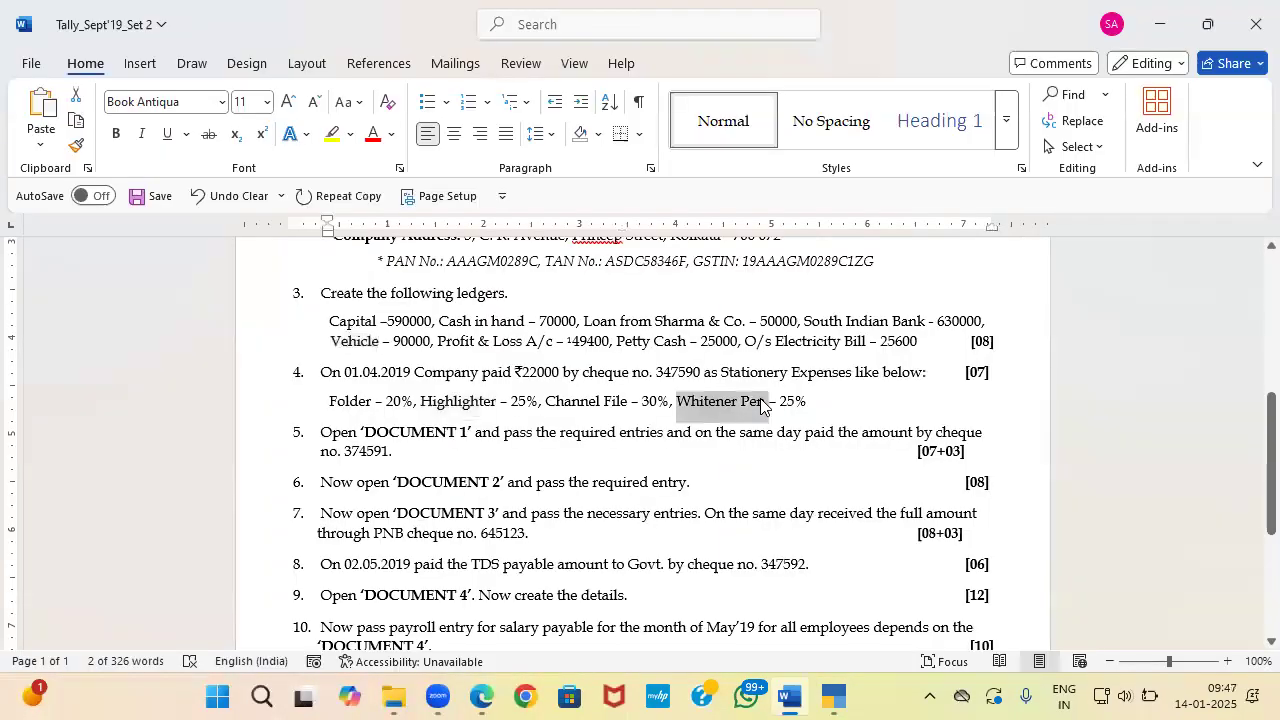
pyautogui.hotkey('alt', 'Tab')
pyautogui.press('Return')
pyautogui.hotkey('alt', 'Tab')
pyautogui.hotkey('alt', 'Tab')
pyautogui.write('30')
pyautogui.press('Return')
pyautogui.hotkey('alt', 'Tab')
pyautogui.hotkey('alt', 'Tab')
pyautogui.press('Return')
pyautogui.press('Return')
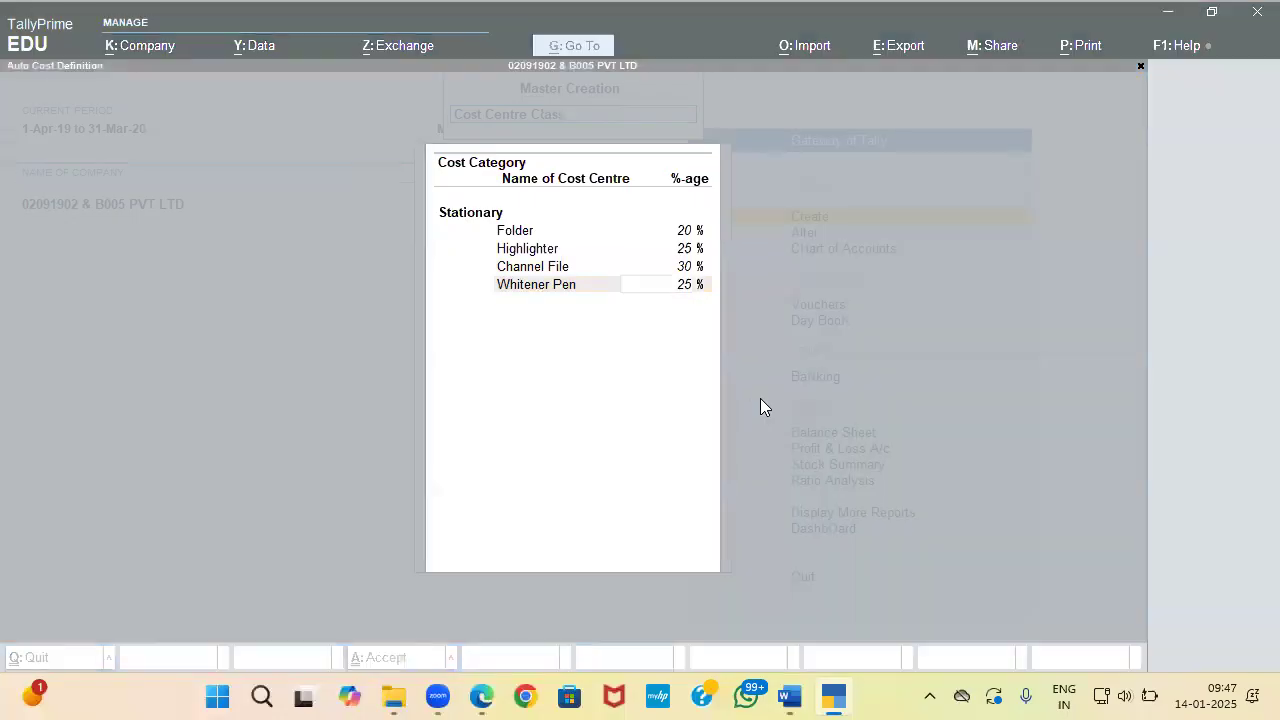
pyautogui.press('Return')
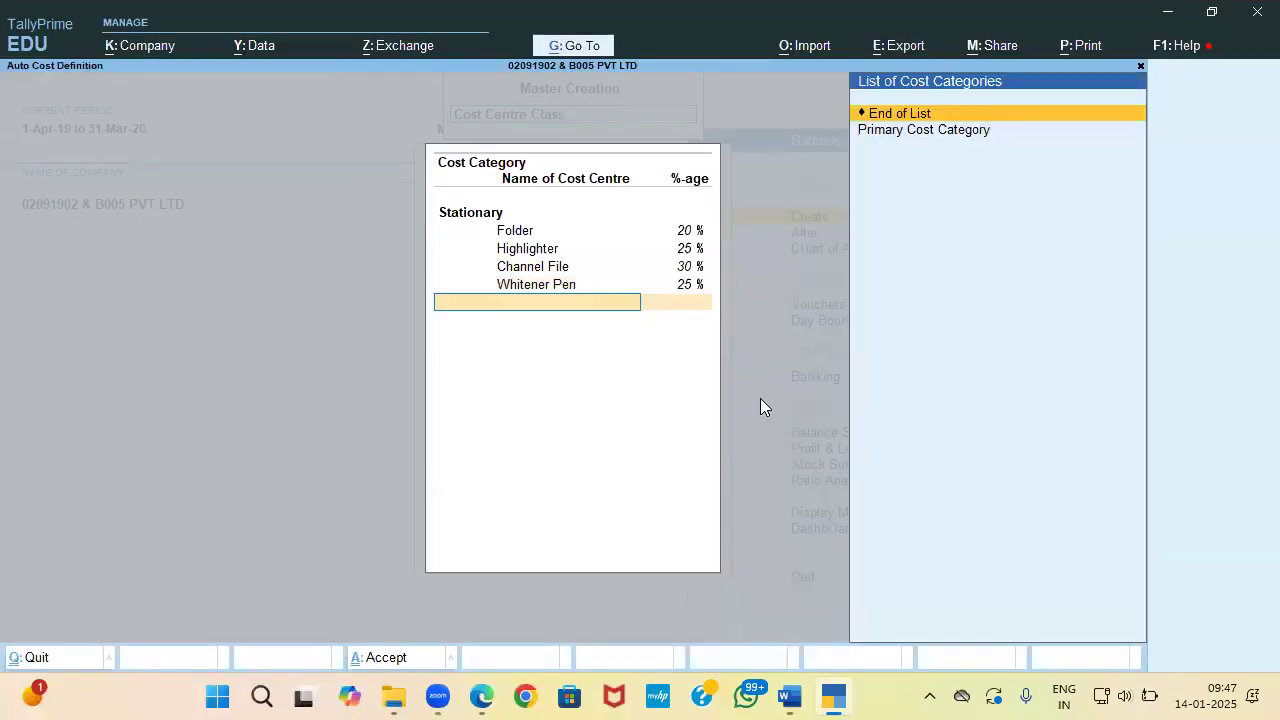
pyautogui.press('Return')
# Step: Start a Payment voucher using the Stationary cost centre class
pyautogui.press('Return')
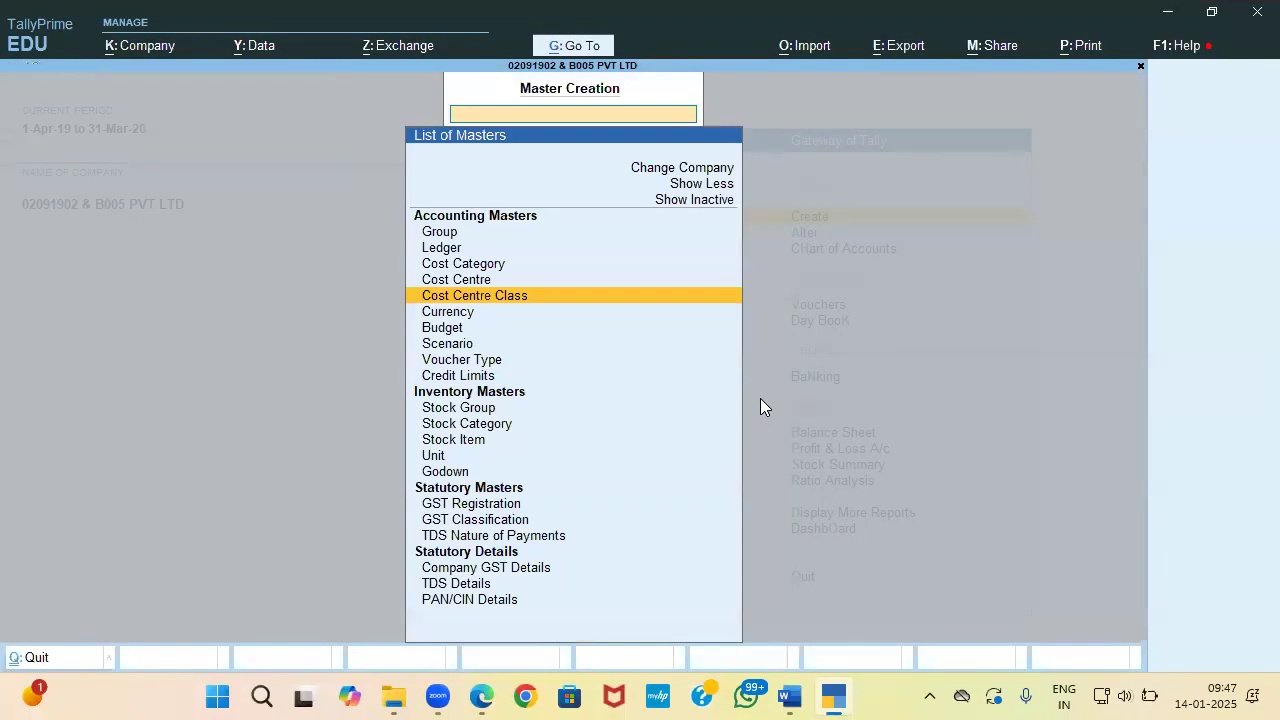
pyautogui.press('Return')
pyautogui.press('Escape')
pyautogui.press('Escape')
pyautogui.press('Escape')
pyautogui.press('Down')
pyautogui.press('Down')
pyautogui.press('Down')
pyautogui.press('Down')
pyautogui.press('Up')
pyautogui.press('Return')
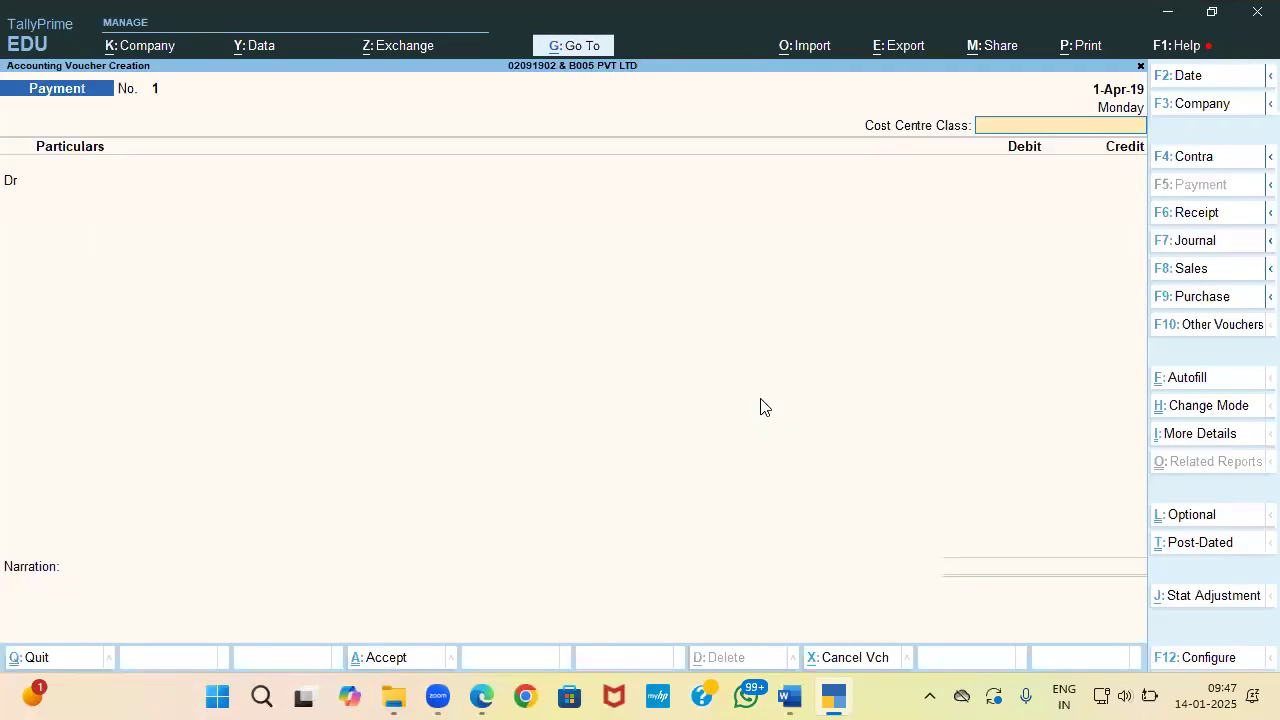
pyautogui.hotkey('alt', 'Tab')
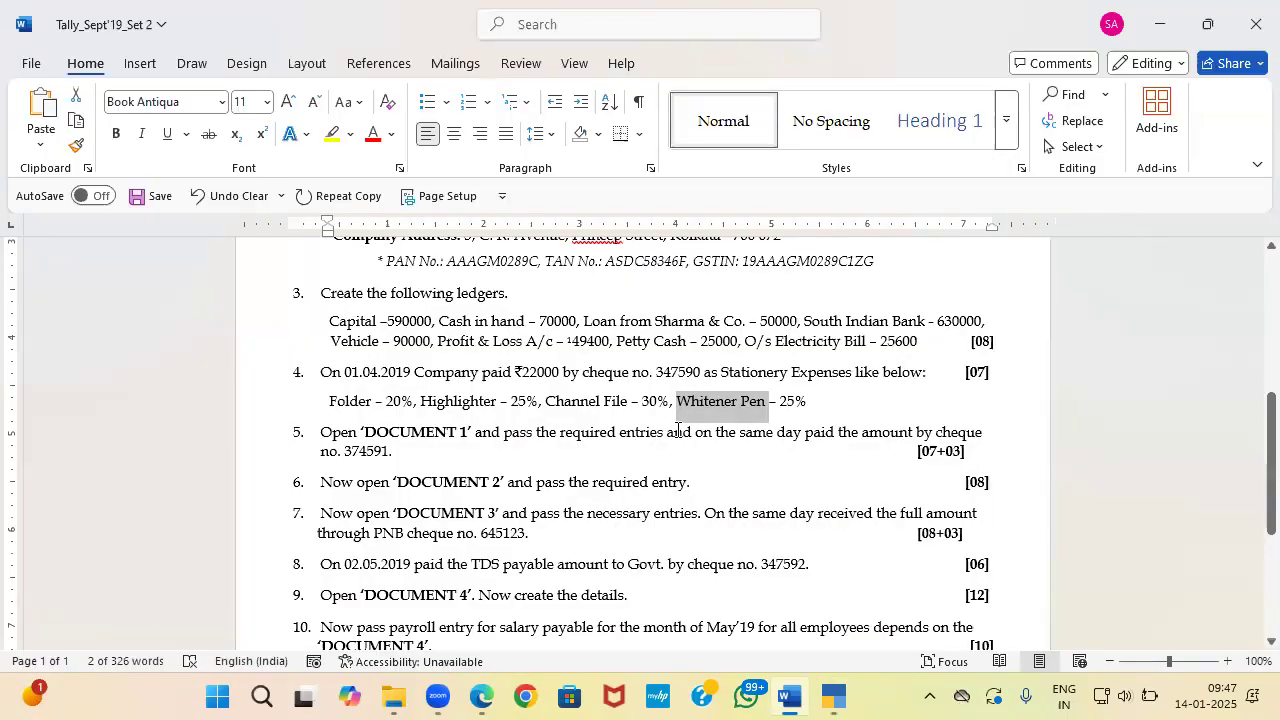
pyautogui.hotkey('alt', 'Tab')
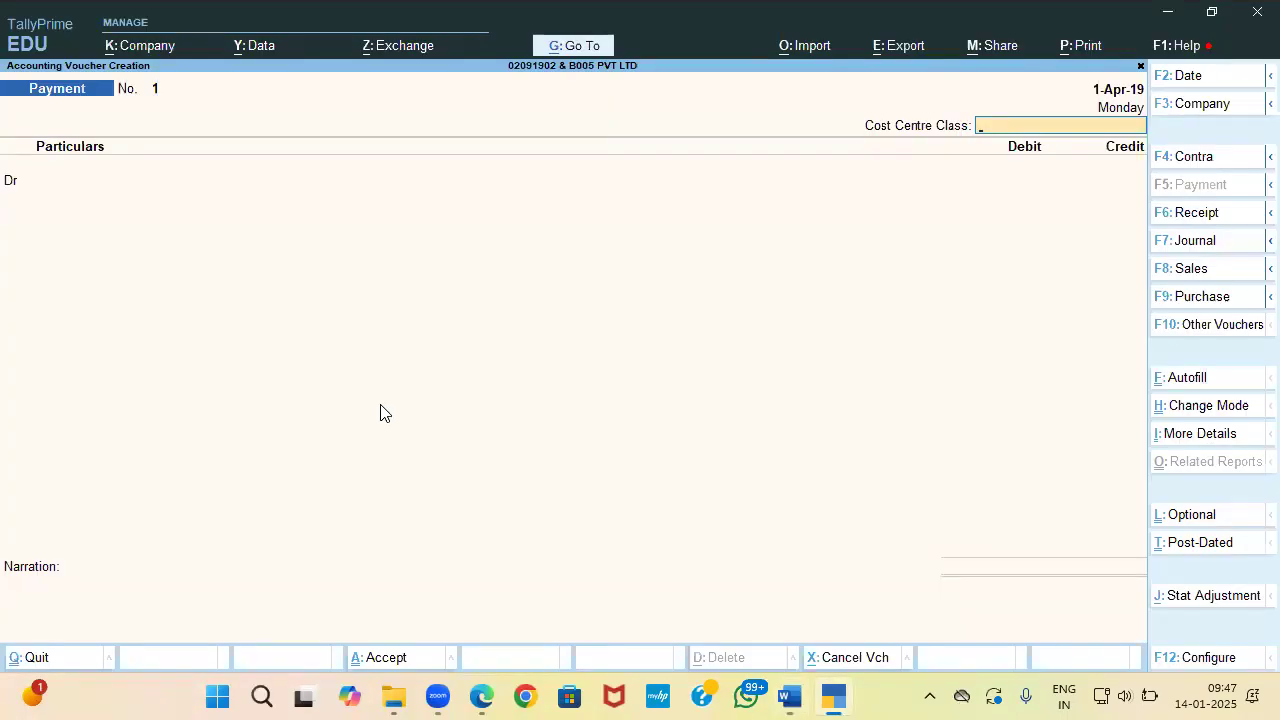
pyautogui.write('St')
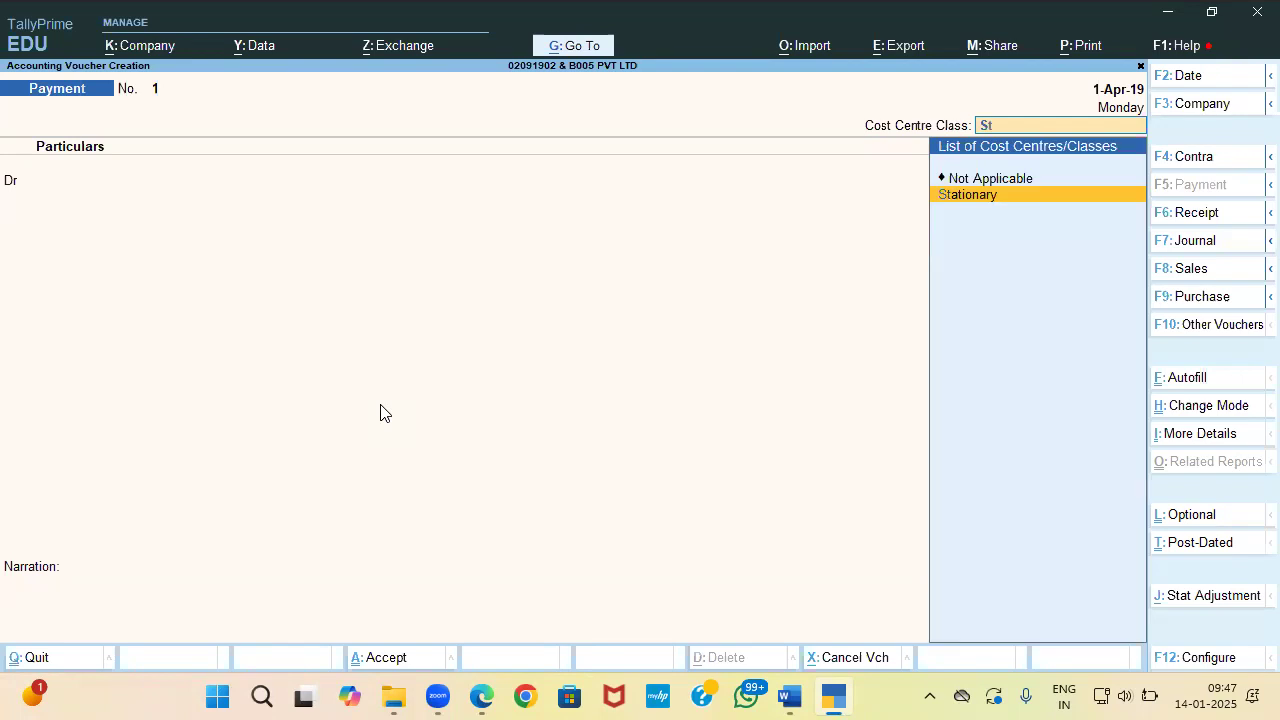
pyautogui.press('Return')
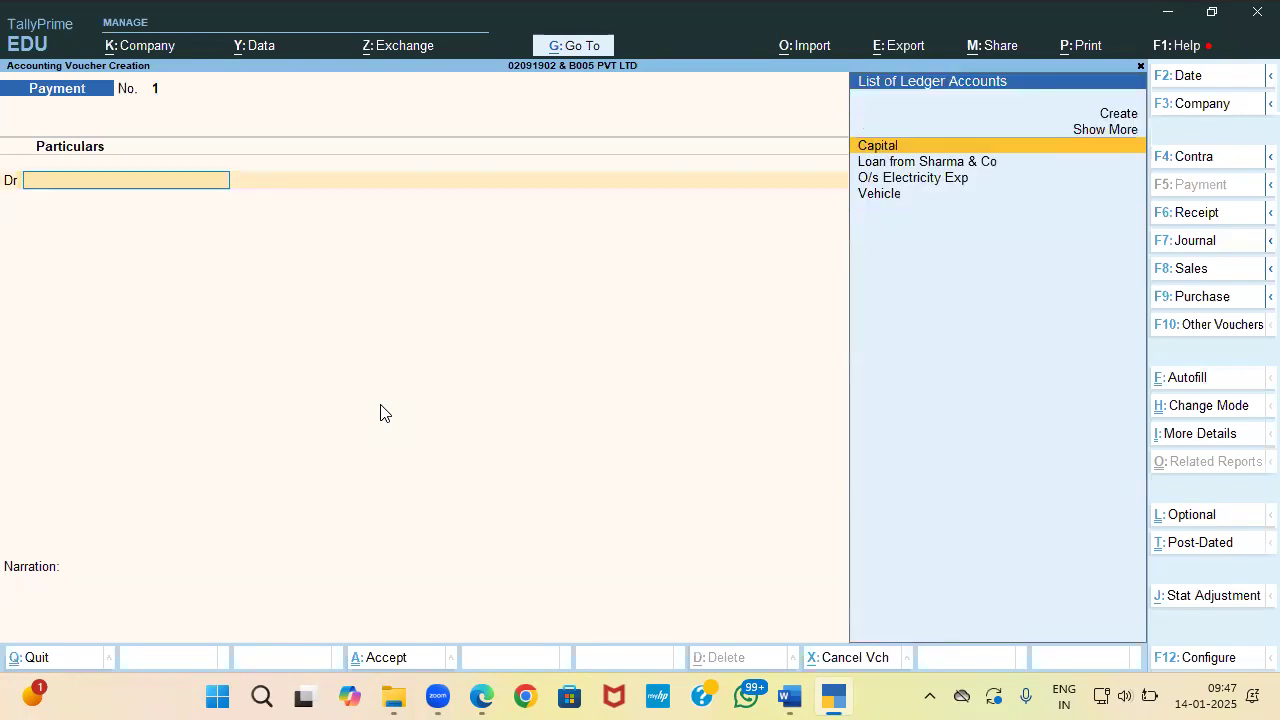
# Step: Create a Stationary ledger under Indirect Expenses with cost centres applicable
pyautogui.press('Up')
pyautogui.press('Up')
pyautogui.press('Return')
pyautogui.write('Stationary')
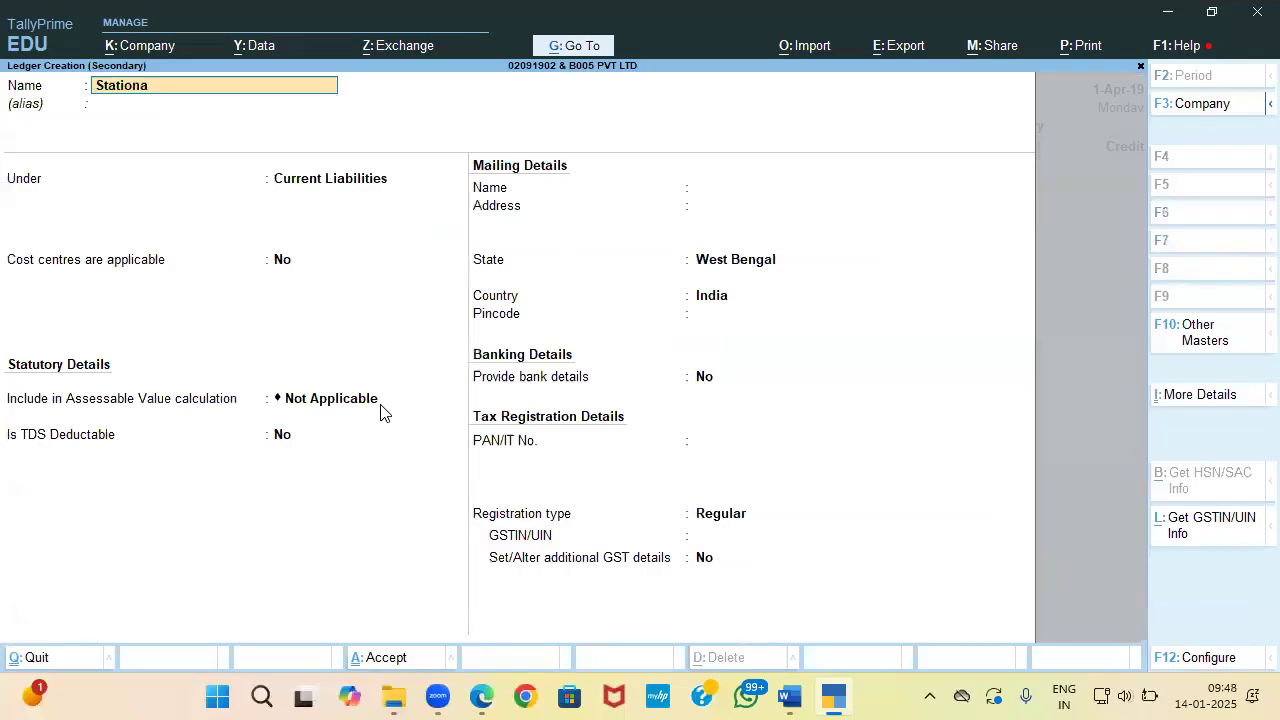
pyautogui.press('Return')
pyautogui.press('Return')
pyautogui.write('In')
pyautogui.press('Down')
pyautogui.press('Down')
pyautogui.press('Down')
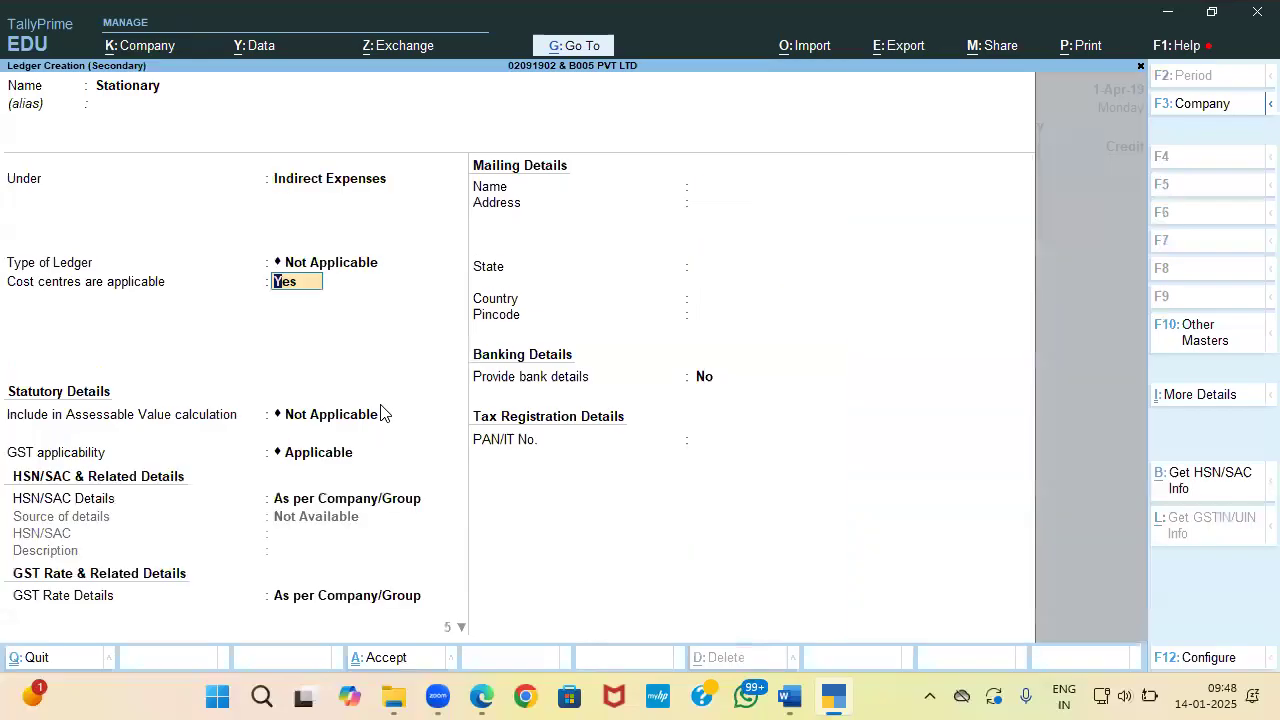
pyautogui.press('Return')
pyautogui.press('BackSpace')
pyautogui.press('Return')
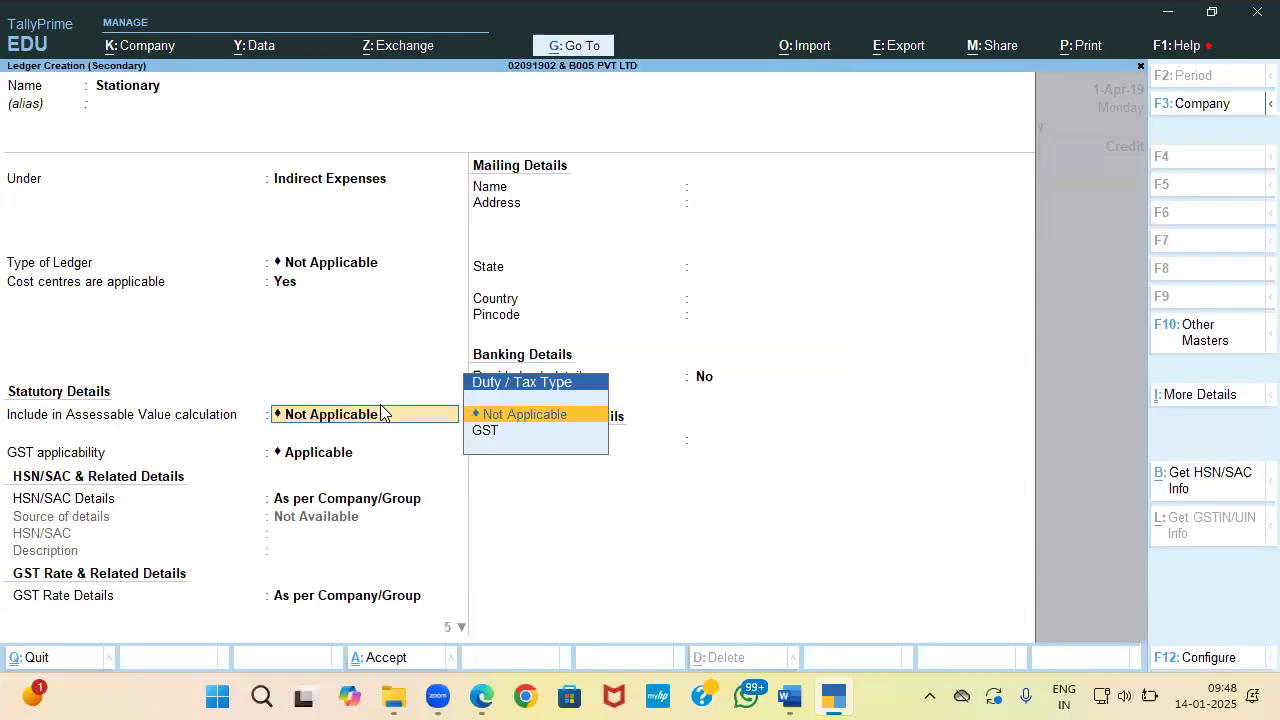
pyautogui.press('ctrl')
pyautogui.hotkey('ctrl', 'a')
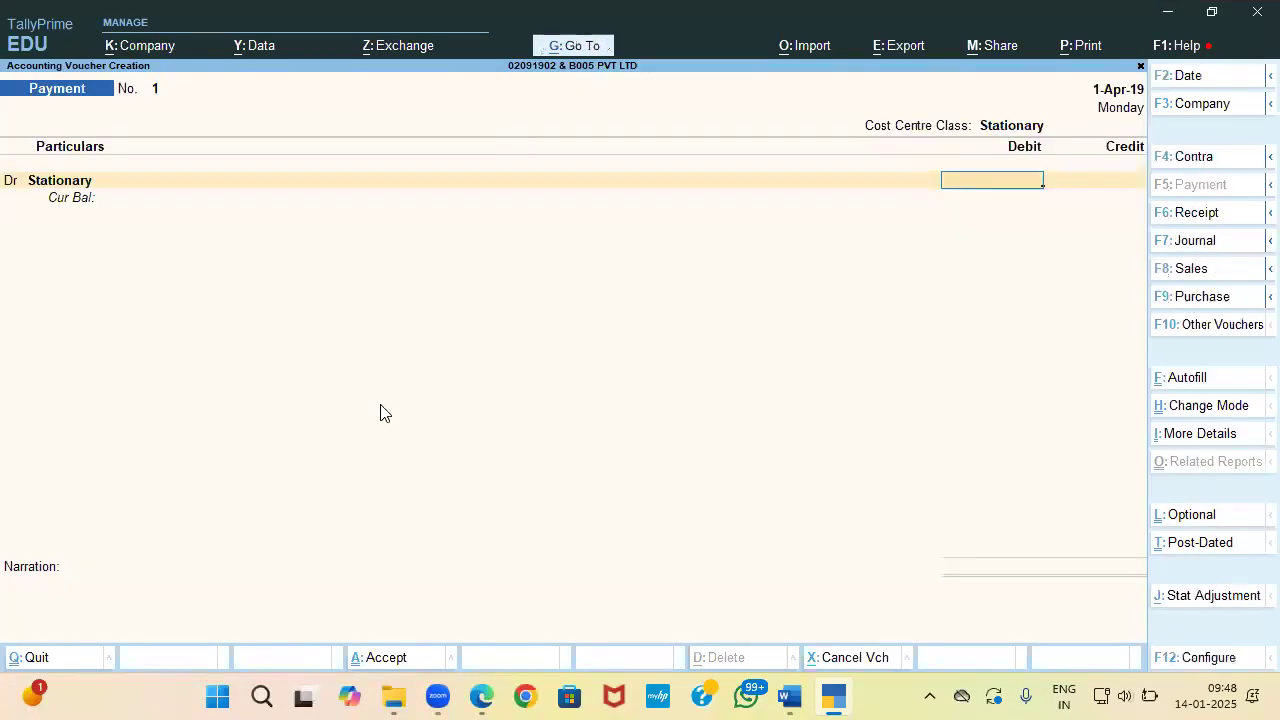
# Step: Debit the 22,000 Stationary amount and credit it to South Indian Bank
pyautogui.hotkey('alt', 'Tab')
pyautogui.hotkey('alt', 'Tab')
pyautogui.write('22000')
pyautogui.press('Return')
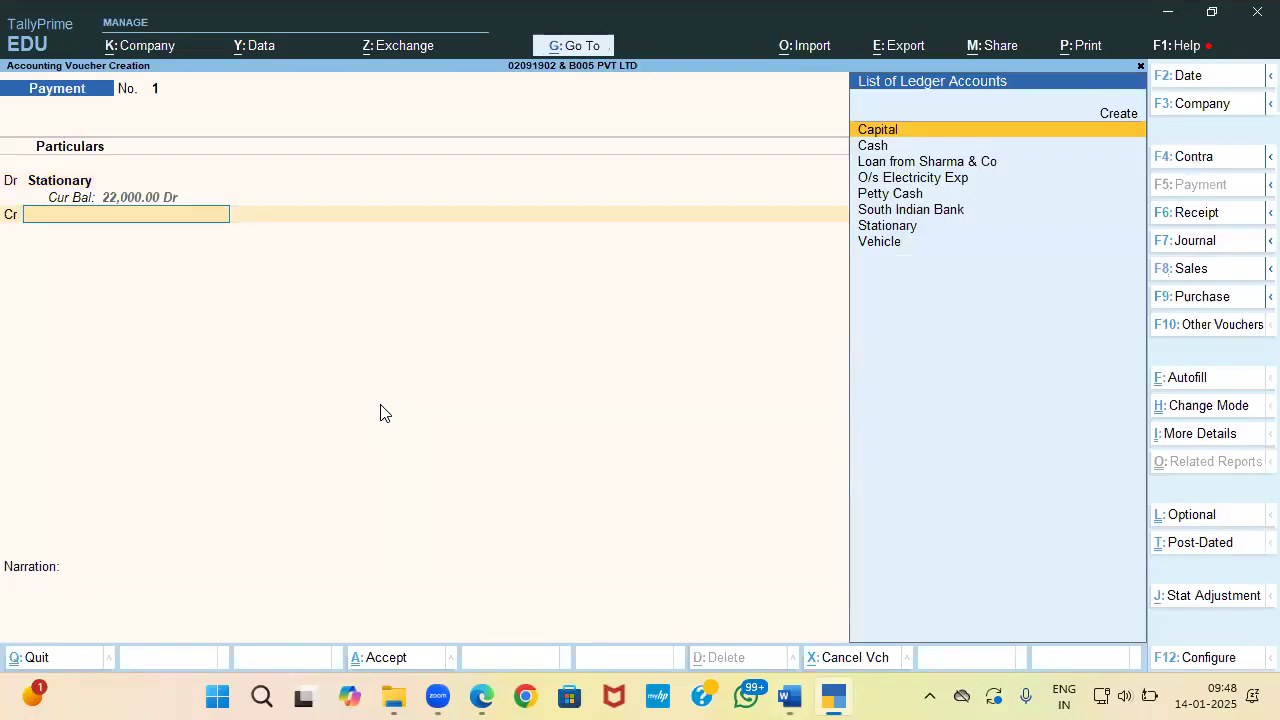
pyautogui.press('Down')
pyautogui.press('Down')
pyautogui.press('Down')
pyautogui.press('Down')
pyautogui.press('Down')
pyautogui.press('Return')
pyautogui.press('Return')
pyautogui.press('Return')
pyautogui.press('Return')
# Step: Enter cheque number 347590 in Bank Allocations and save the payment voucher
pyautogui.hotkey('alt', 'Tab')
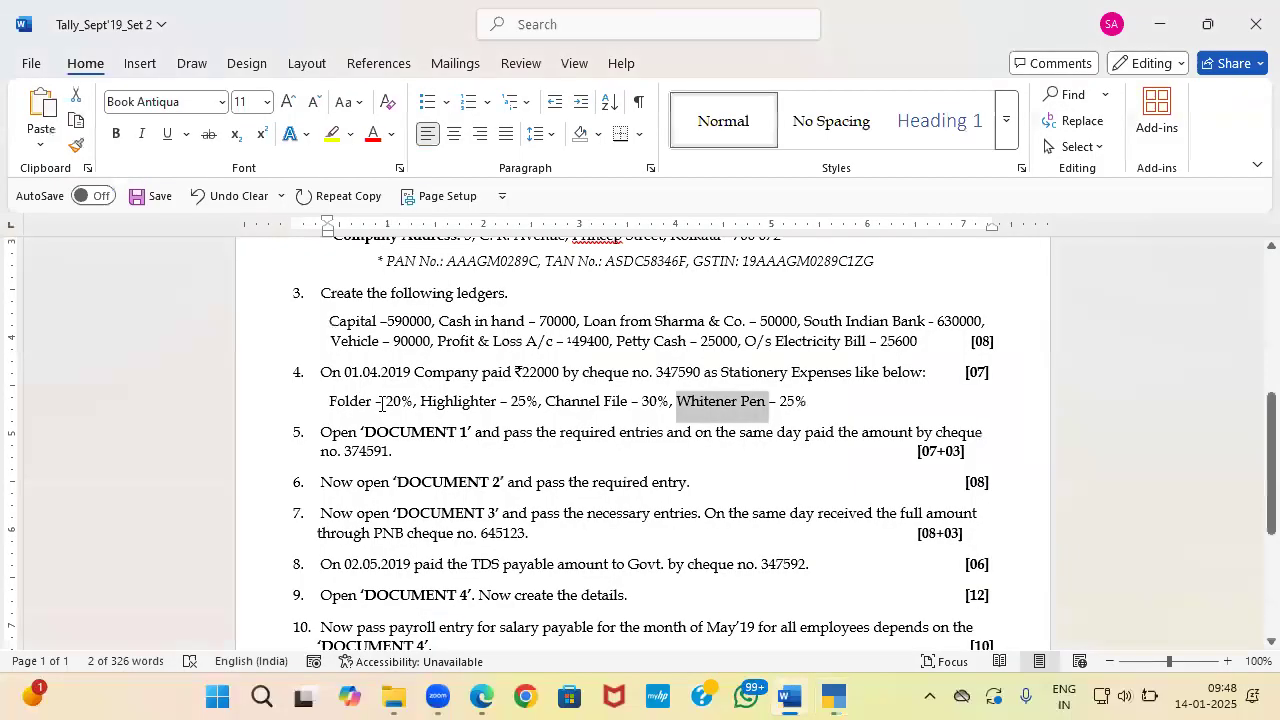
pyautogui.hotkey('alt', 'Tab')
pyautogui.write('3475')
pyautogui.hotkey('alt', 'Tab')
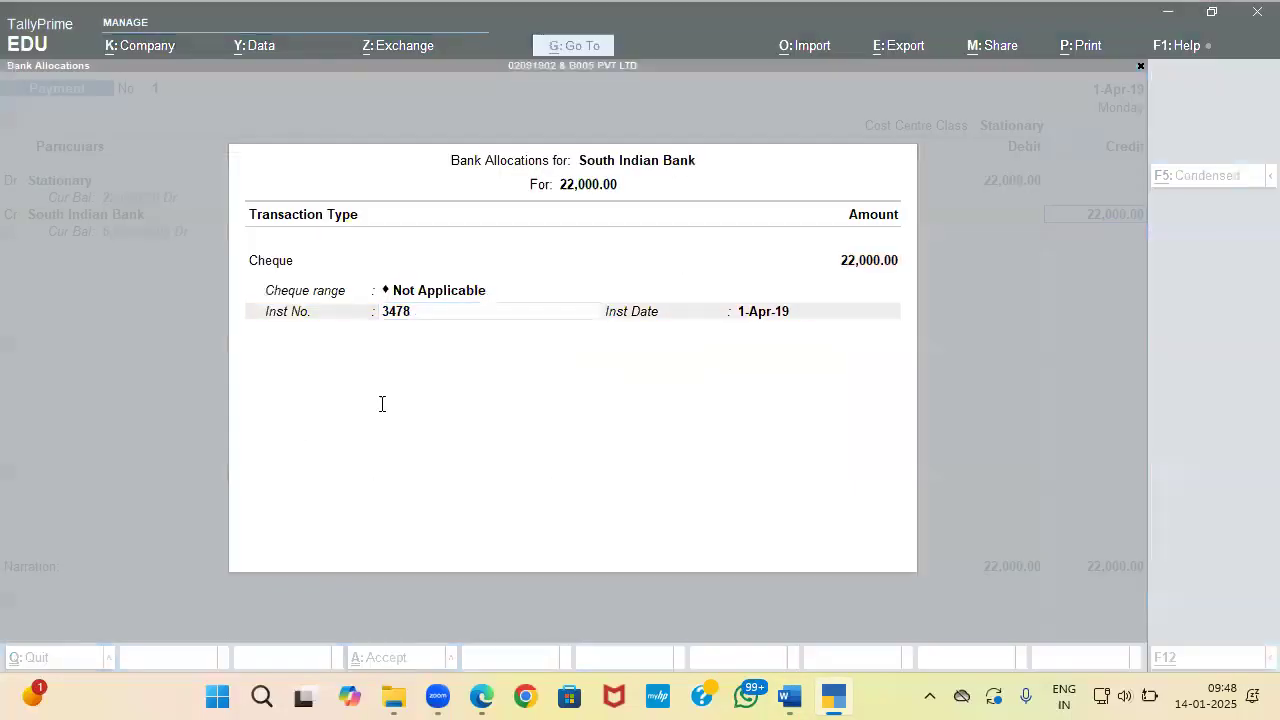
pyautogui.hotkey('alt', 'Tab')
pyautogui.write('90')
pyautogui.press('Return')
pyautogui.press('Return')
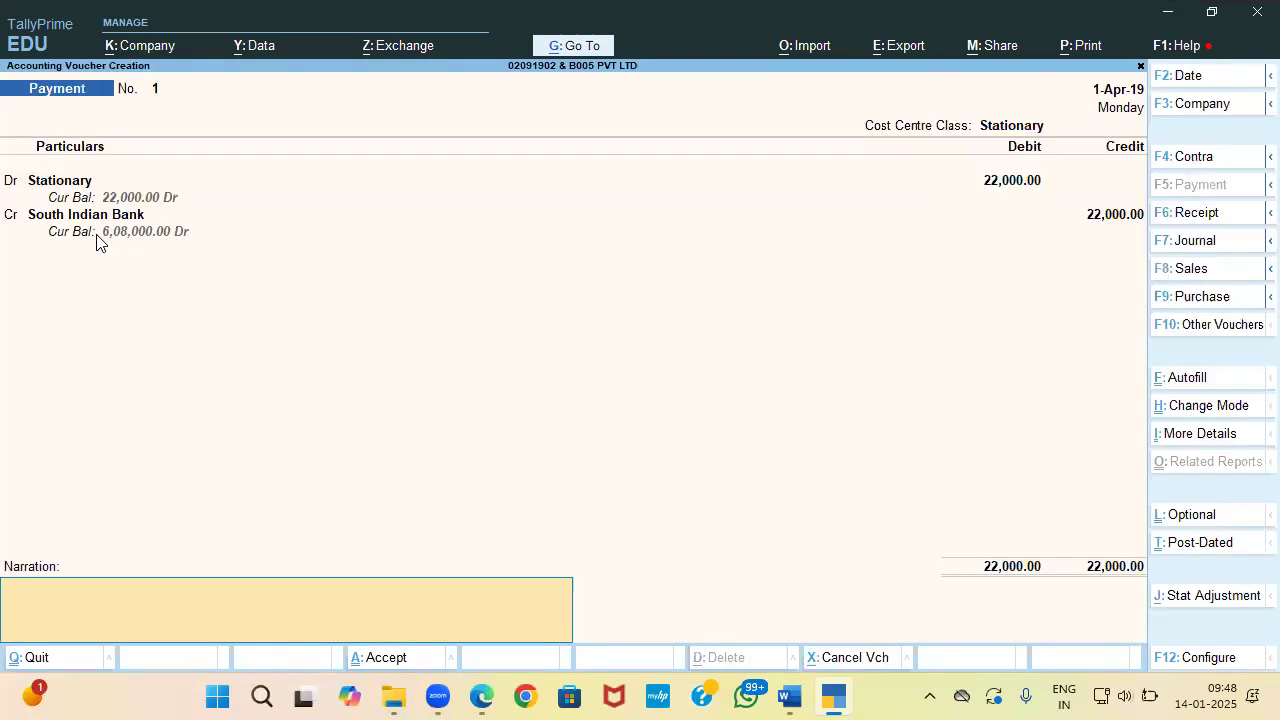
pyautogui.press('Return')
pyautogui.press('Return')
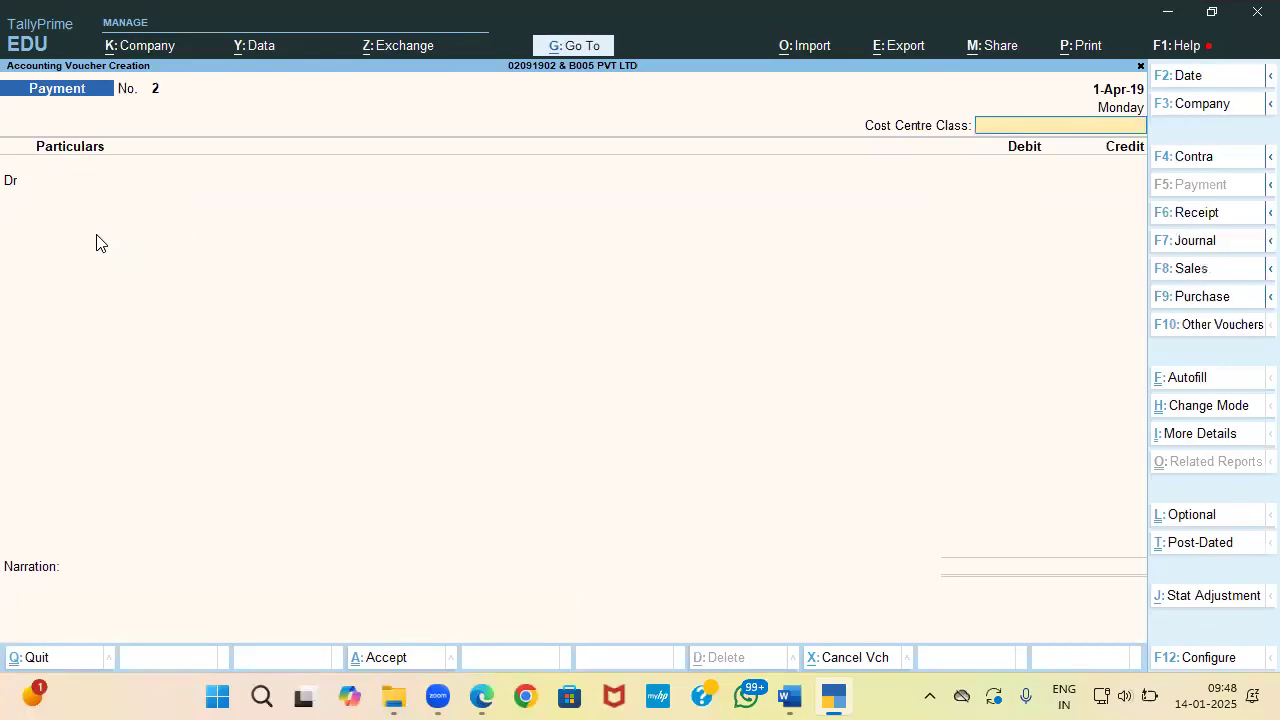
# Step: Review the saved payment voucher without changes, then go back to the Gateway menu
pyautogui.press('pageup')
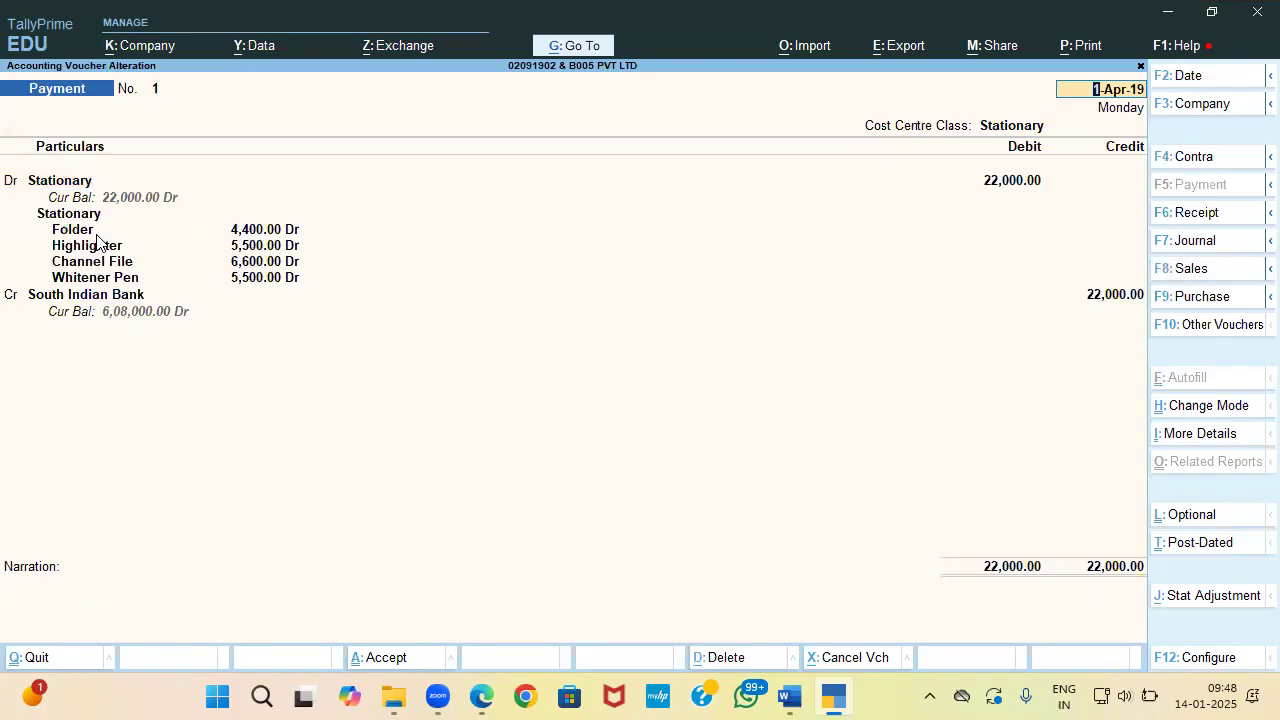
pyautogui.press('BackSpace')
pyautogui.press('Escape')
pyautogui.press('Return')
pyautogui.press('Escape')
pyautogui.press('Return')
pyautogui.press('Down')
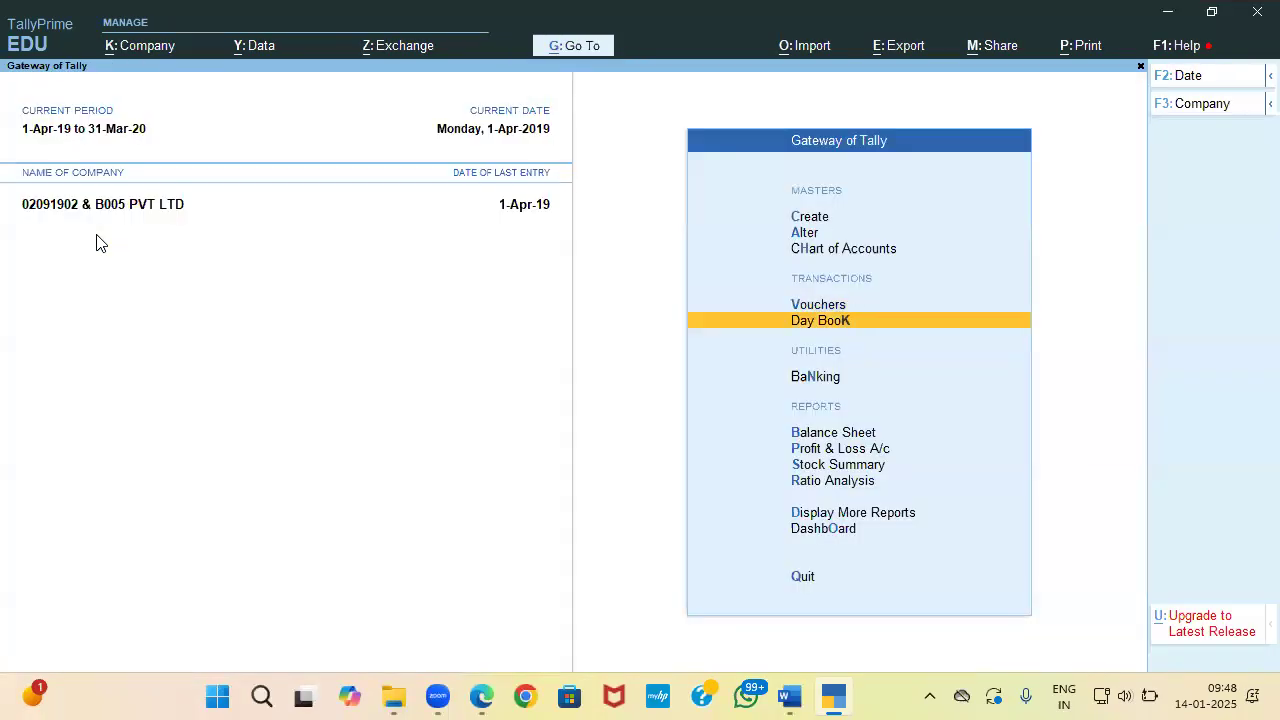
pyautogui.press('Return')
pyautogui.press('Return')
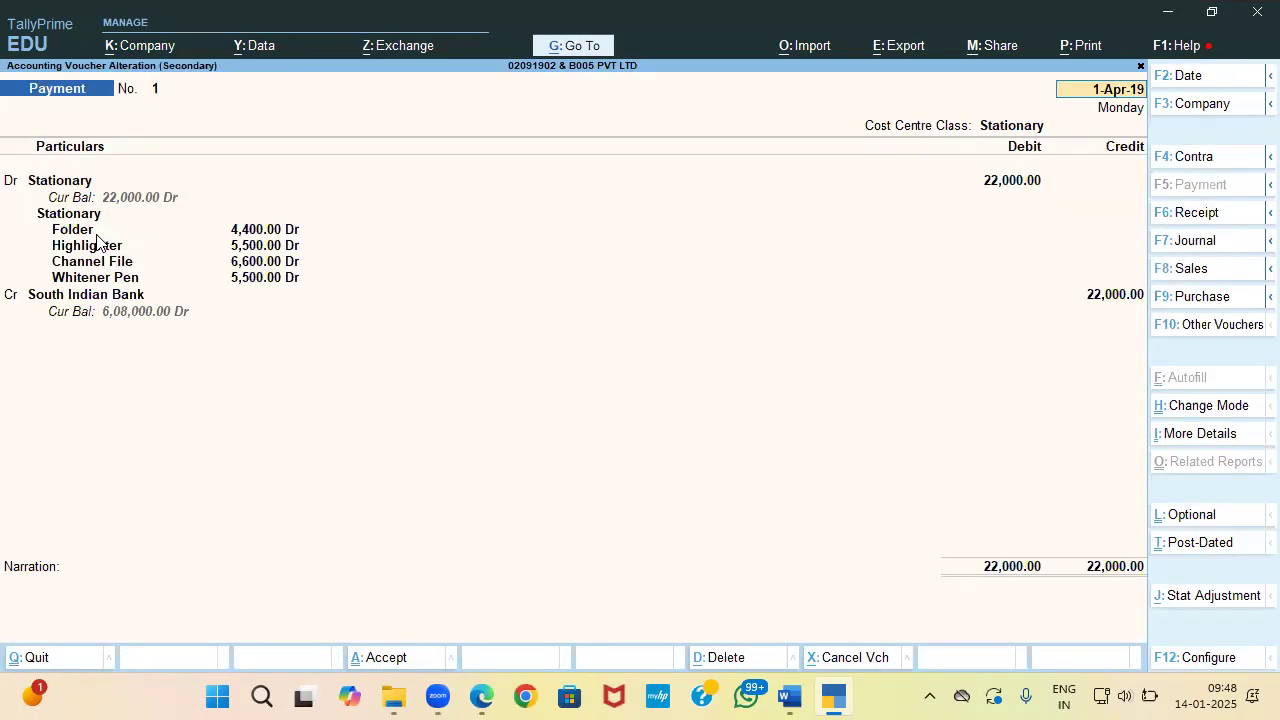
pyautogui.press('Escape')
pyautogui.press('Return')
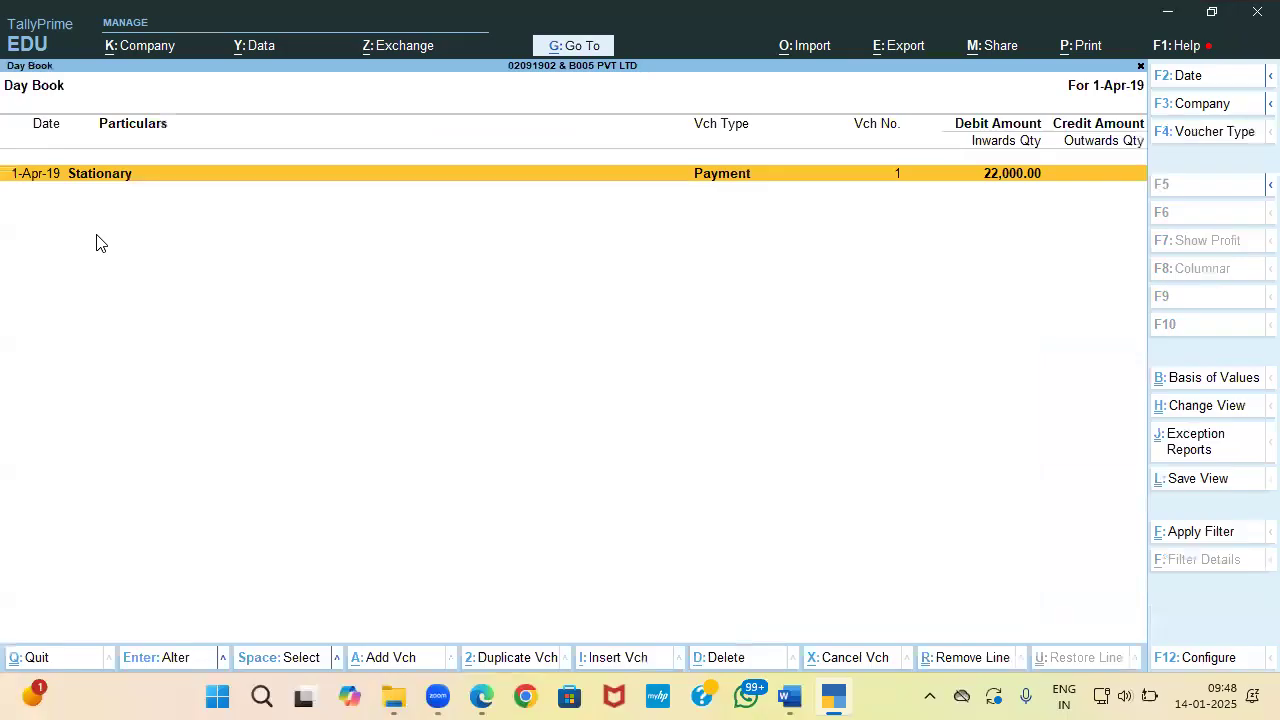
pyautogui.press('Escape')
pyautogui.hotkey('alt', 'Tab')
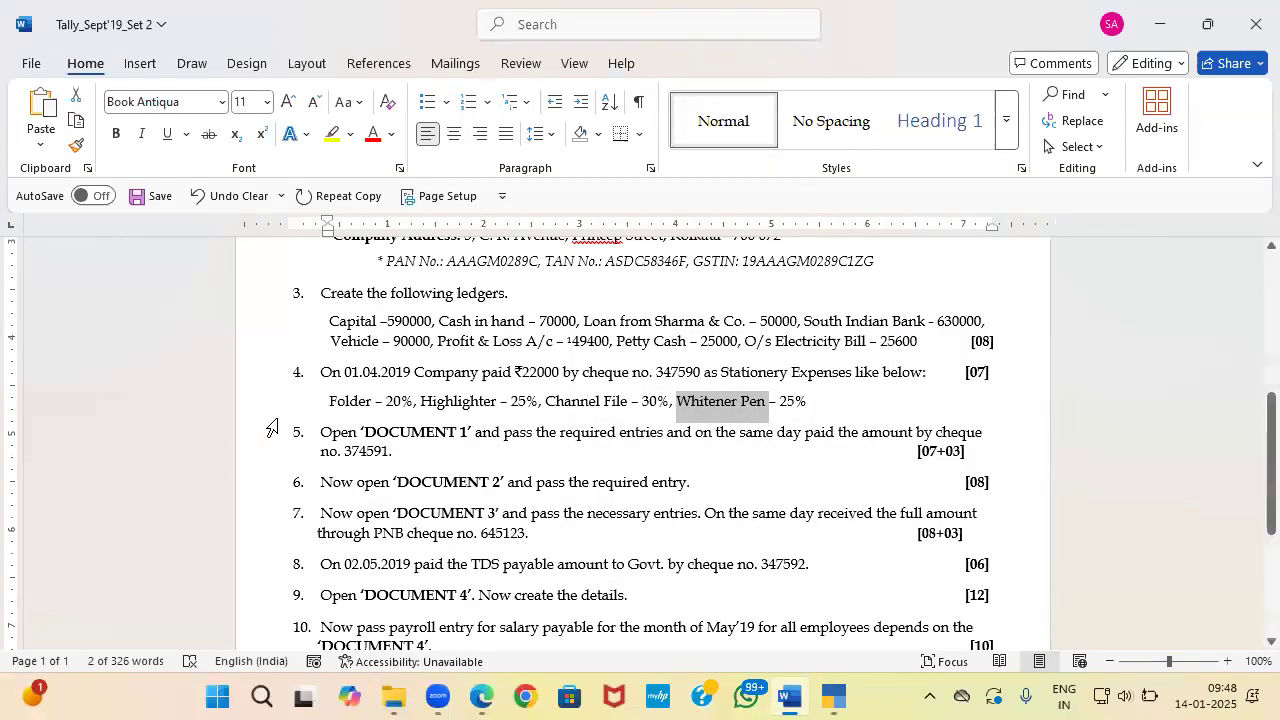
pyautogui.scroll(-1, 511, 422)
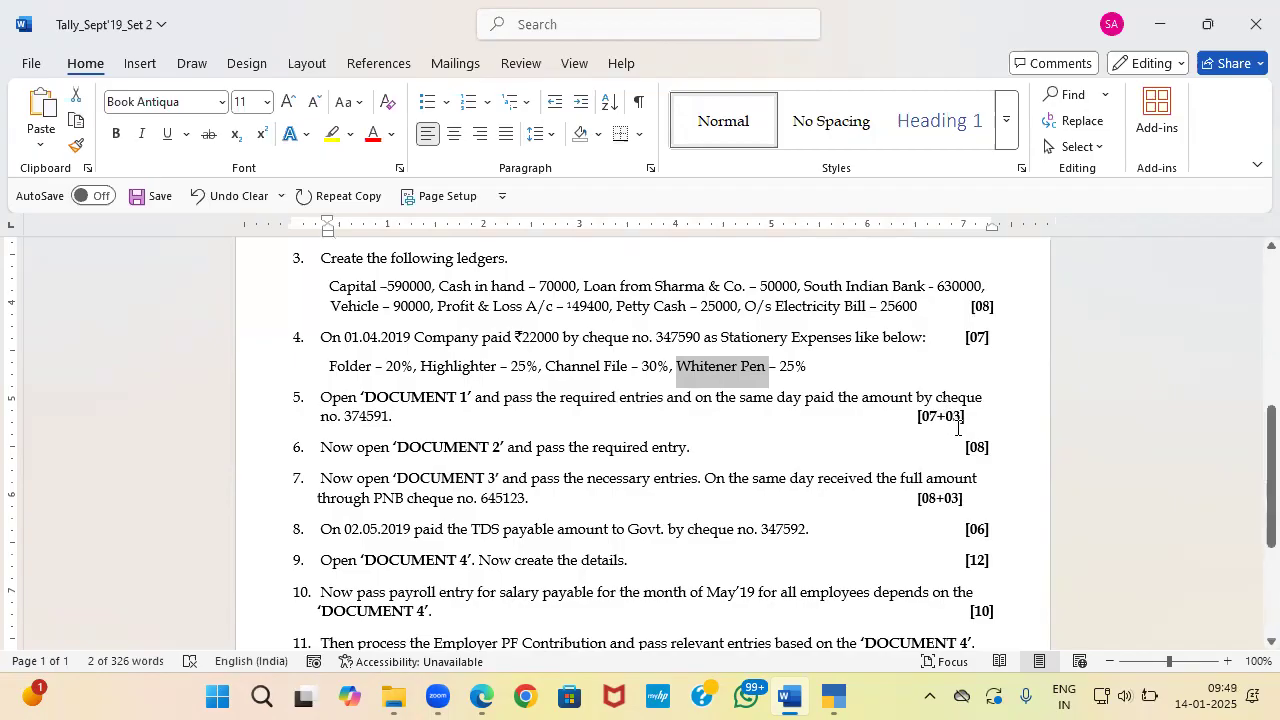
pyautogui.hotkey('alt', 'Tab')
pyautogui.hotkey('alt', 'Tab')
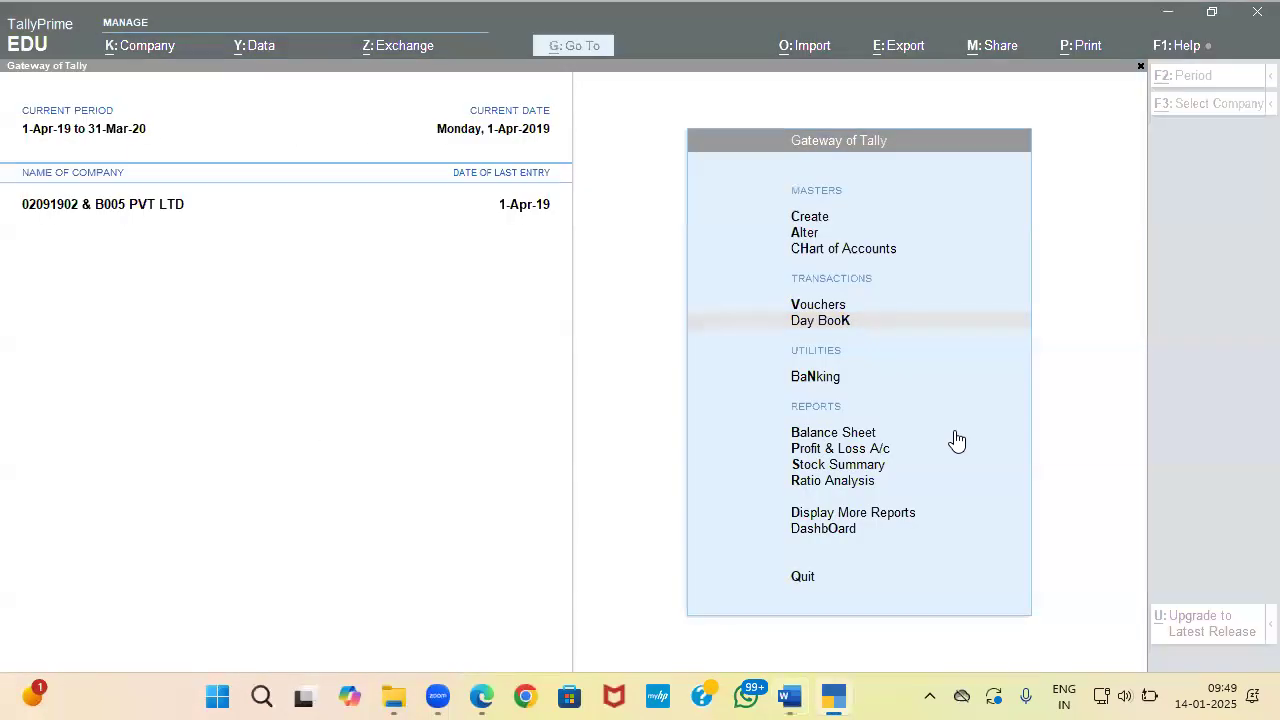
pyautogui.hotkey('alt', 'Tab')
pyautogui.hotkey('alt', 'Tab')
pyautogui.hotkey('alt', 'Tab')
# Step: Zoom into DOCUMENT 1 in Edge and read the Sharma Group rent receipt and its 10% TDS line
pyautogui.click(724, 368)
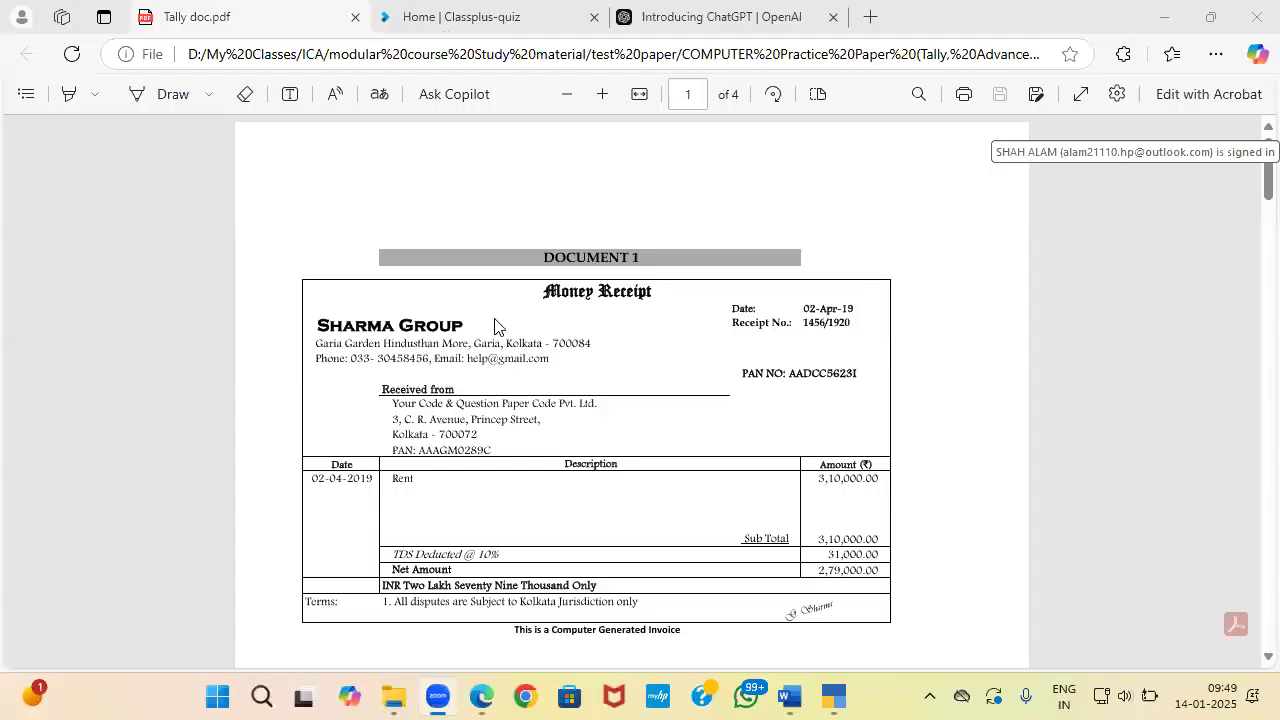
pyautogui.scroll(-1, 430, 390)
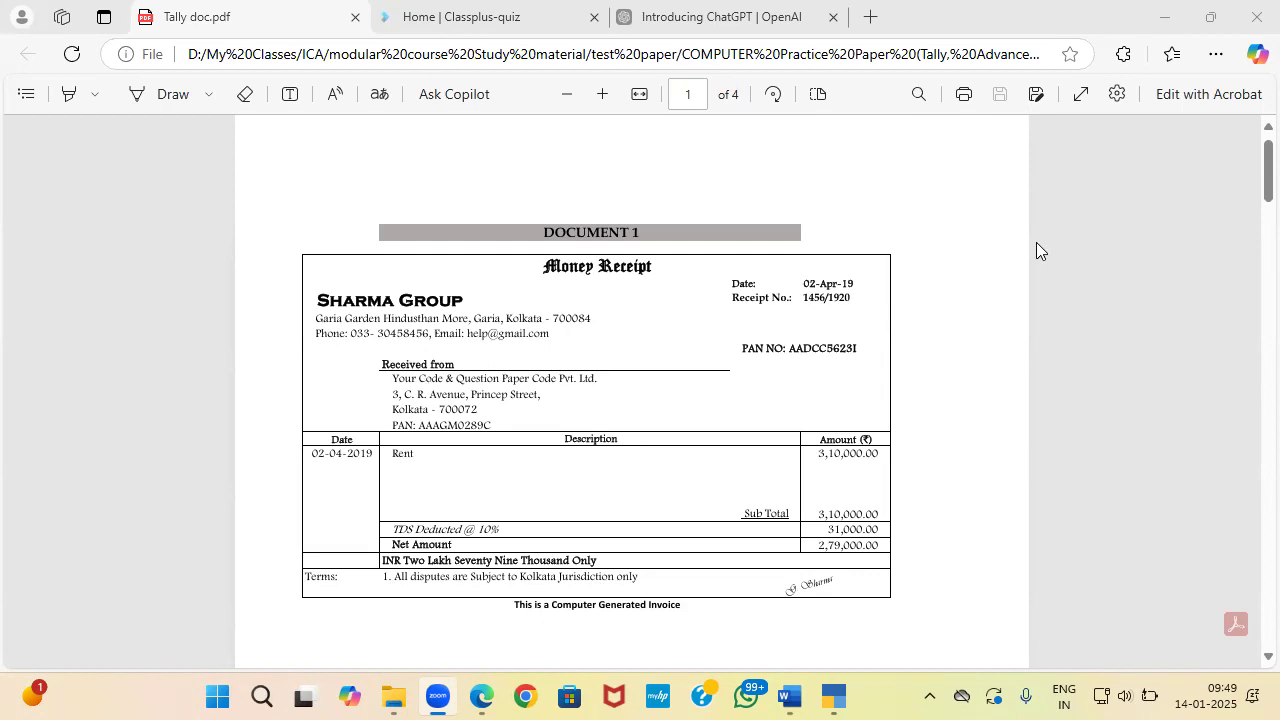
pyautogui.click(606, 91)
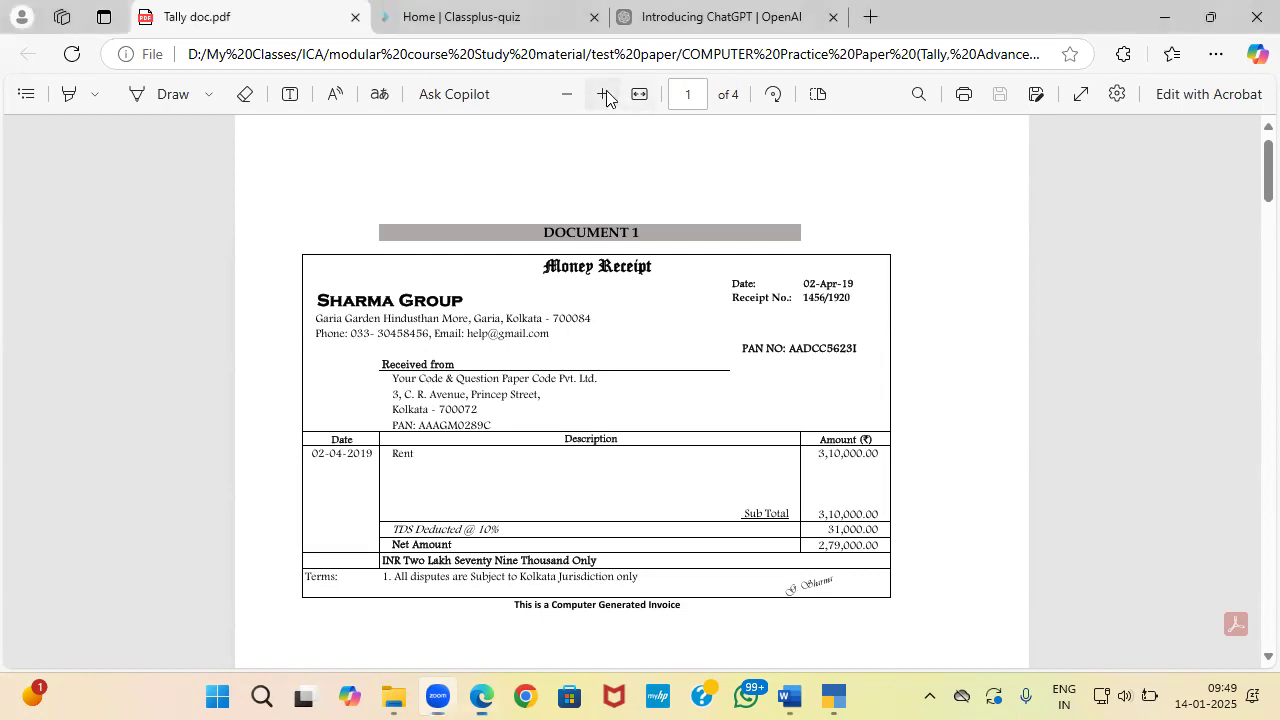
pyautogui.click(606, 94)
pyautogui.scroll(-1, 543, 365)
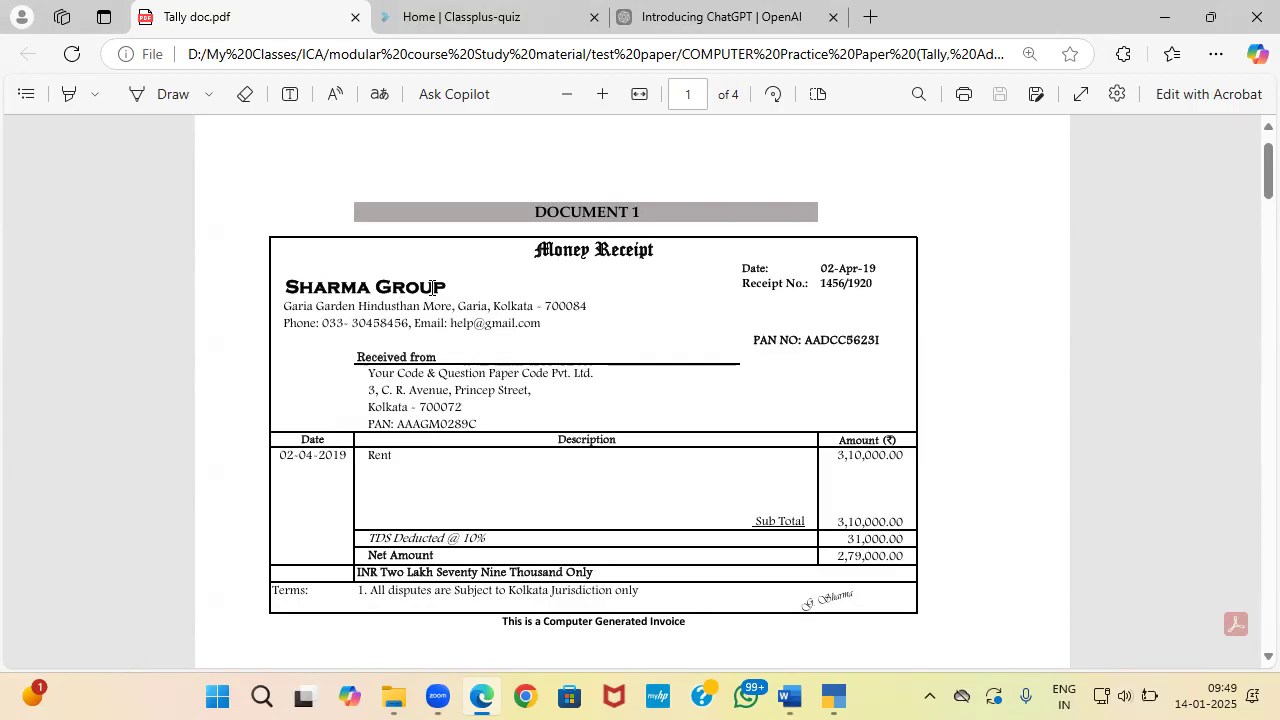
pyautogui.moveTo(363, 380); pyautogui.dragTo(597, 380)
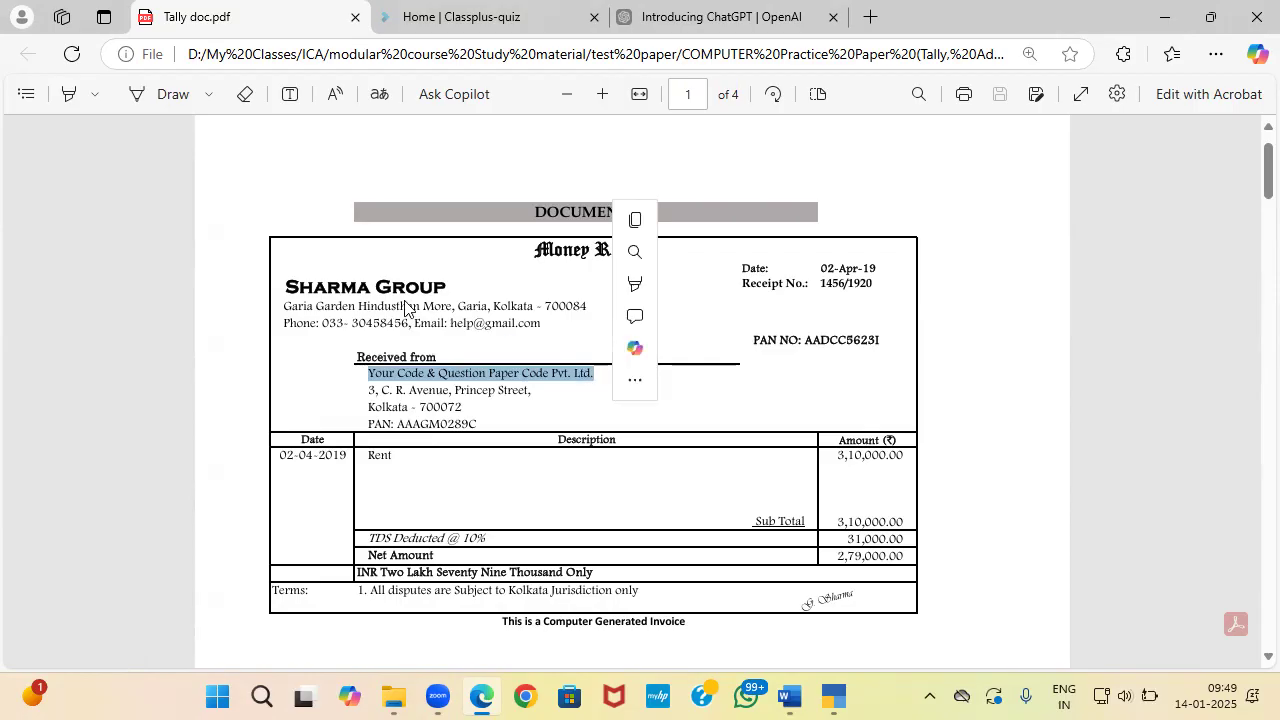
pyautogui.click(351, 284)
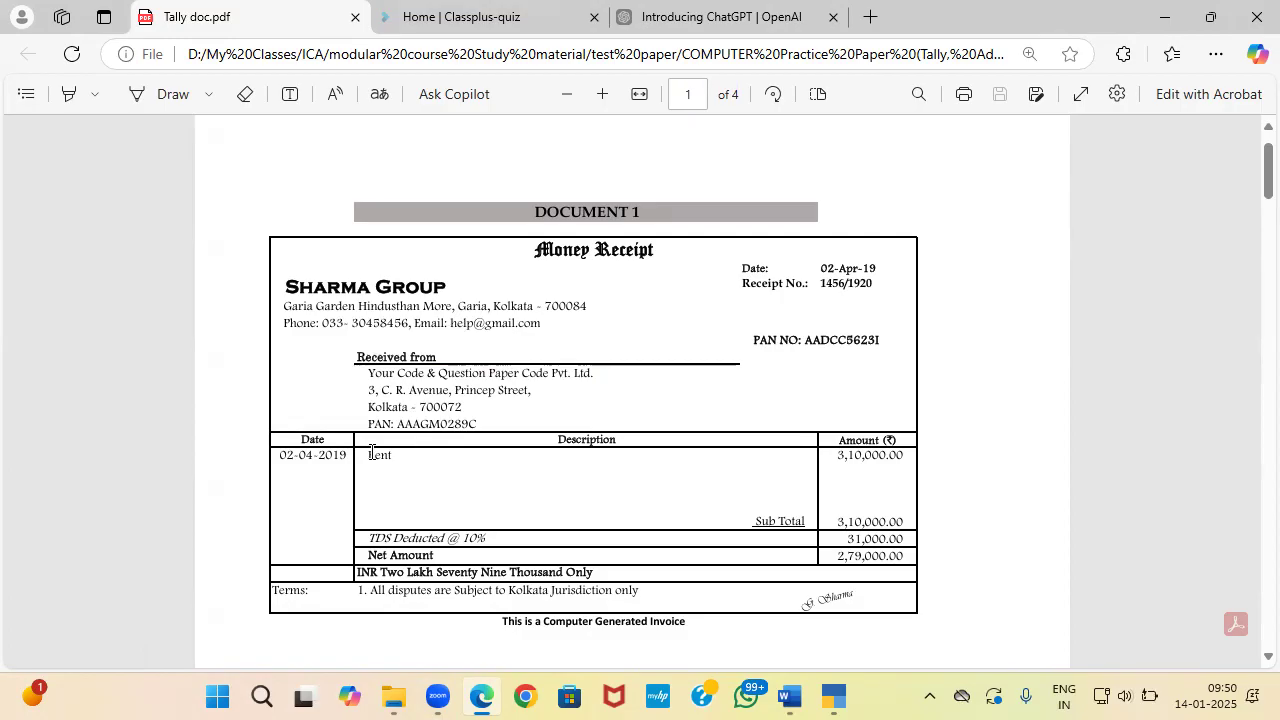
pyautogui.moveTo(490, 538); pyautogui.dragTo(357, 543)
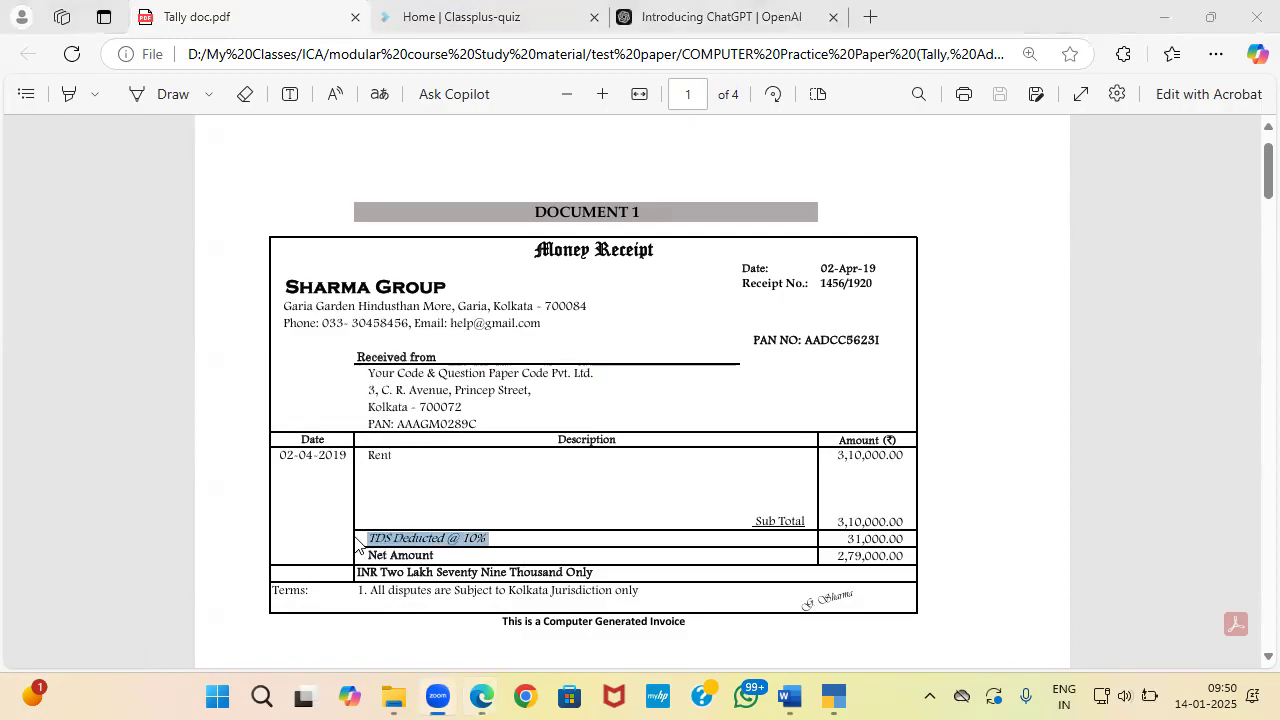
# Step: Back in TallyPrime, start a new voucher and switch its type to Journal
pyautogui.hotkey('alt', 'Tab')
pyautogui.hotkey('alt', 'Tab')
pyautogui.hotkey('alt', 'Tab')
pyautogui.hotkey('alt', 'Tab')
pyautogui.hotkey('alt', 'Tab')
pyautogui.hotkey('alt', 'Tab')
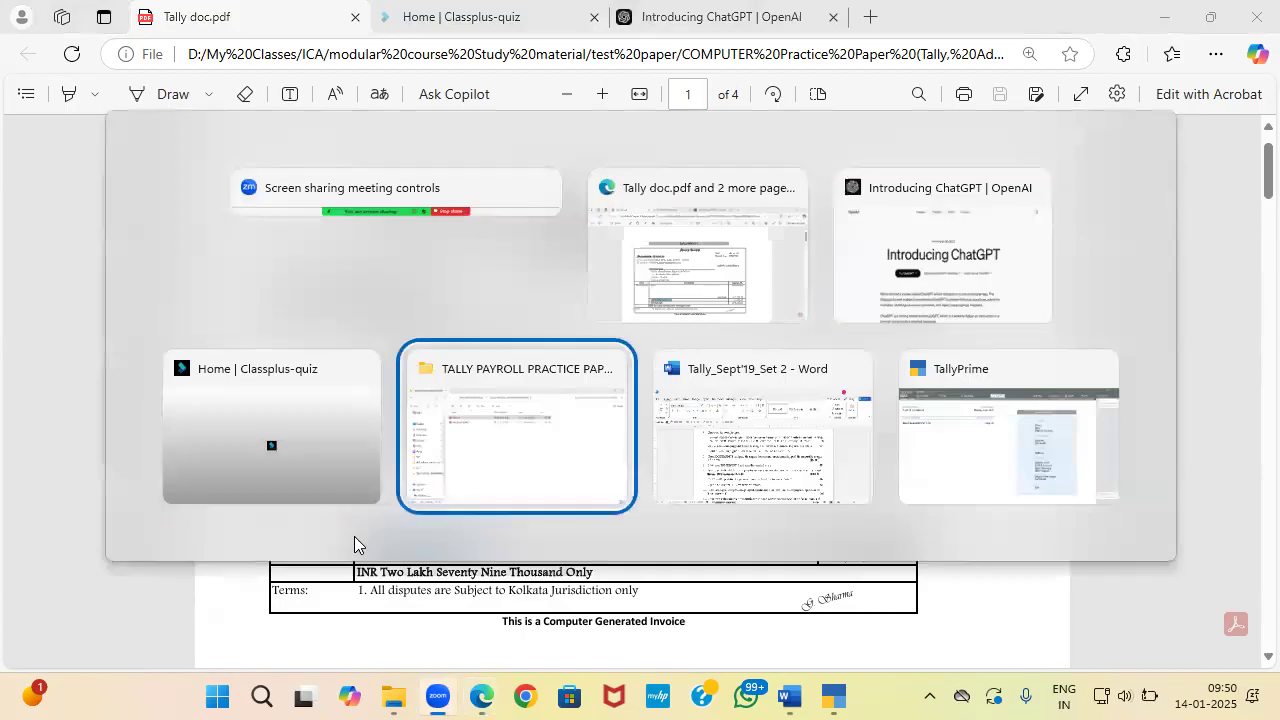
pyautogui.press('Up')
pyautogui.press('Return')
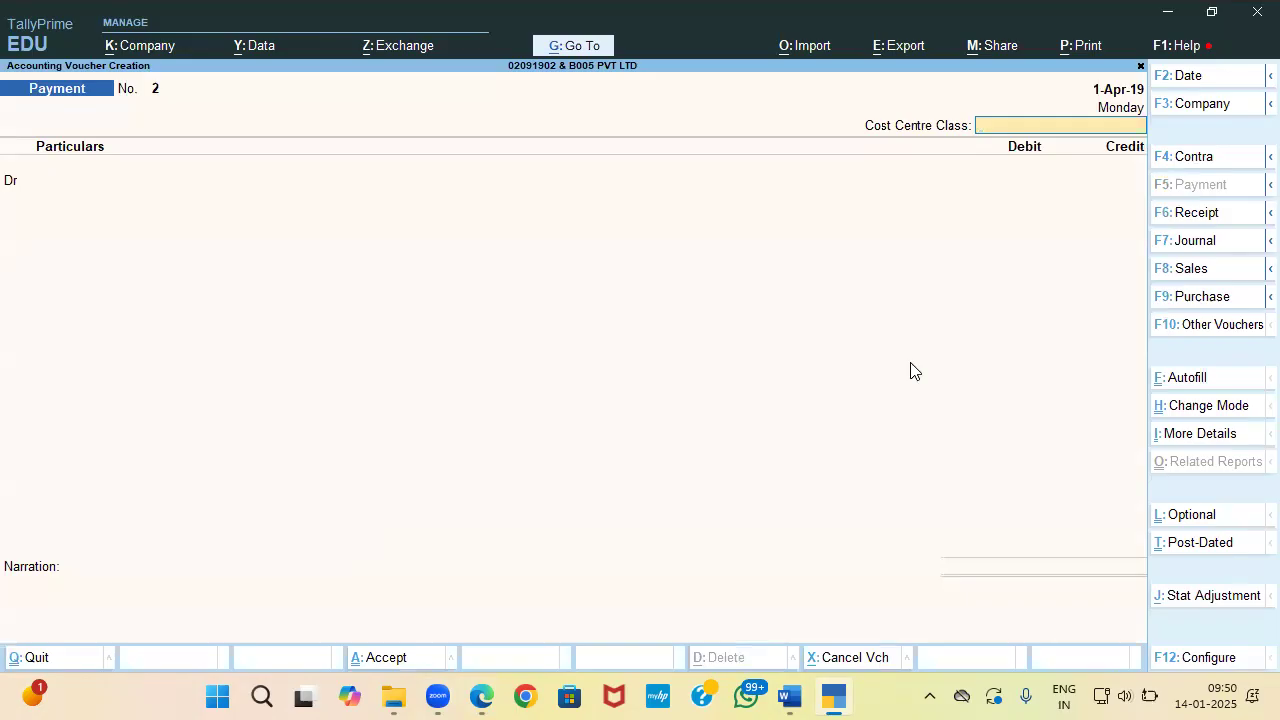
pyautogui.click(1190, 244)
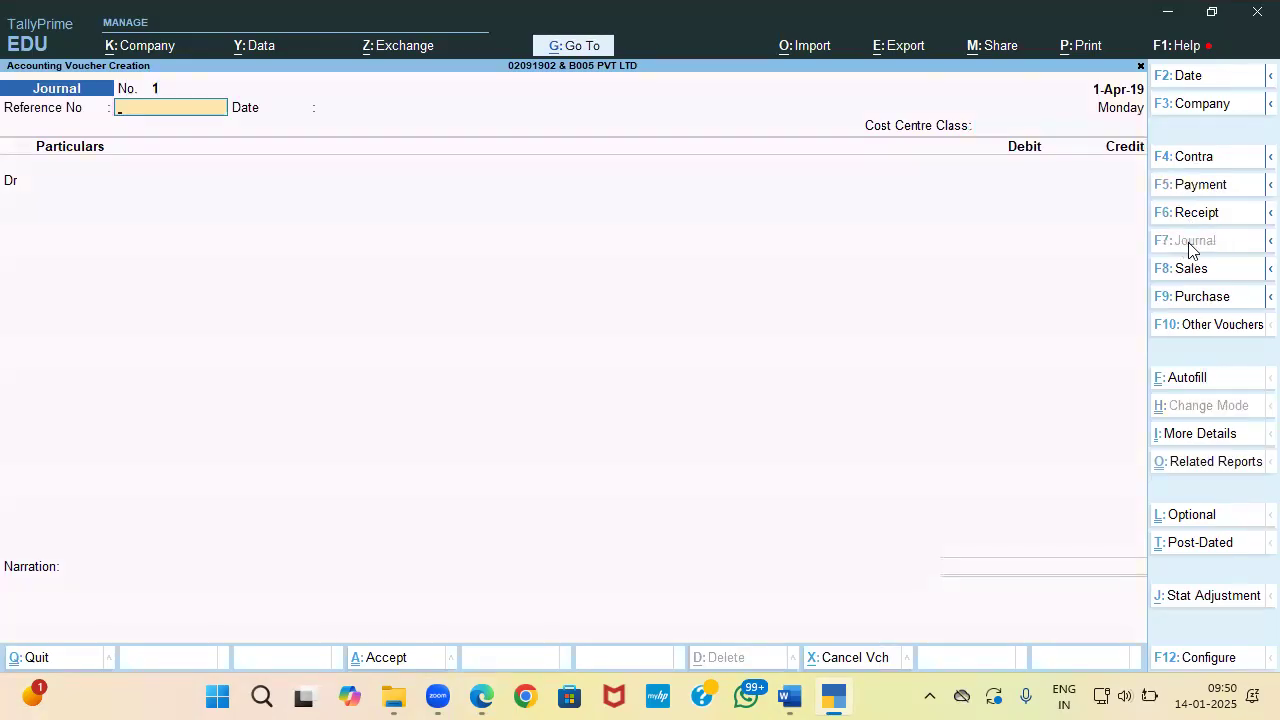
# Step: Date the Journal voucher 2-Apr-19
pyautogui.hotkey('alt', 'Tab')
pyautogui.hotkey('alt', 'Tab')
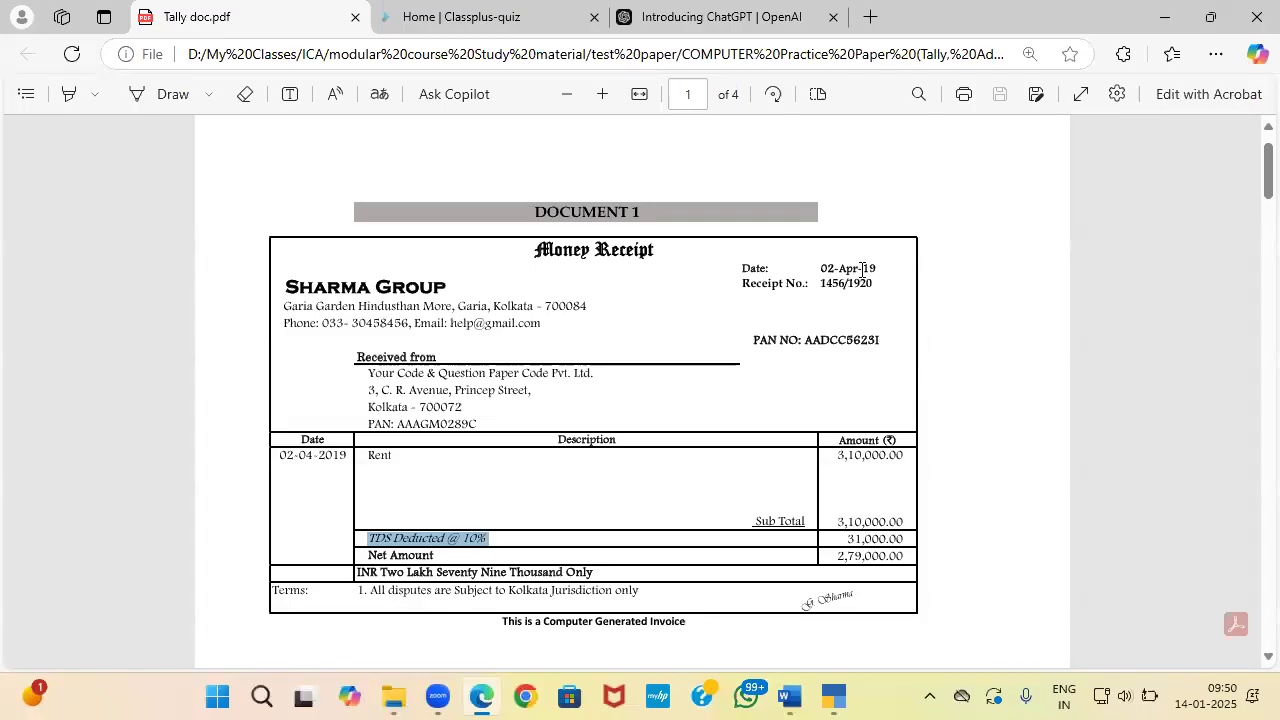
pyautogui.hotkey('alt', 'Tab')
pyautogui.press('F2')
pyautogui.press('Return')
# Step: Copy receipt number 1456/1920 from the PDF into Reference No and proceed to Particulars
pyautogui.hotkey('alt', 'Tab')
pyautogui.moveTo(822, 284); pyautogui.dragTo(880, 289)
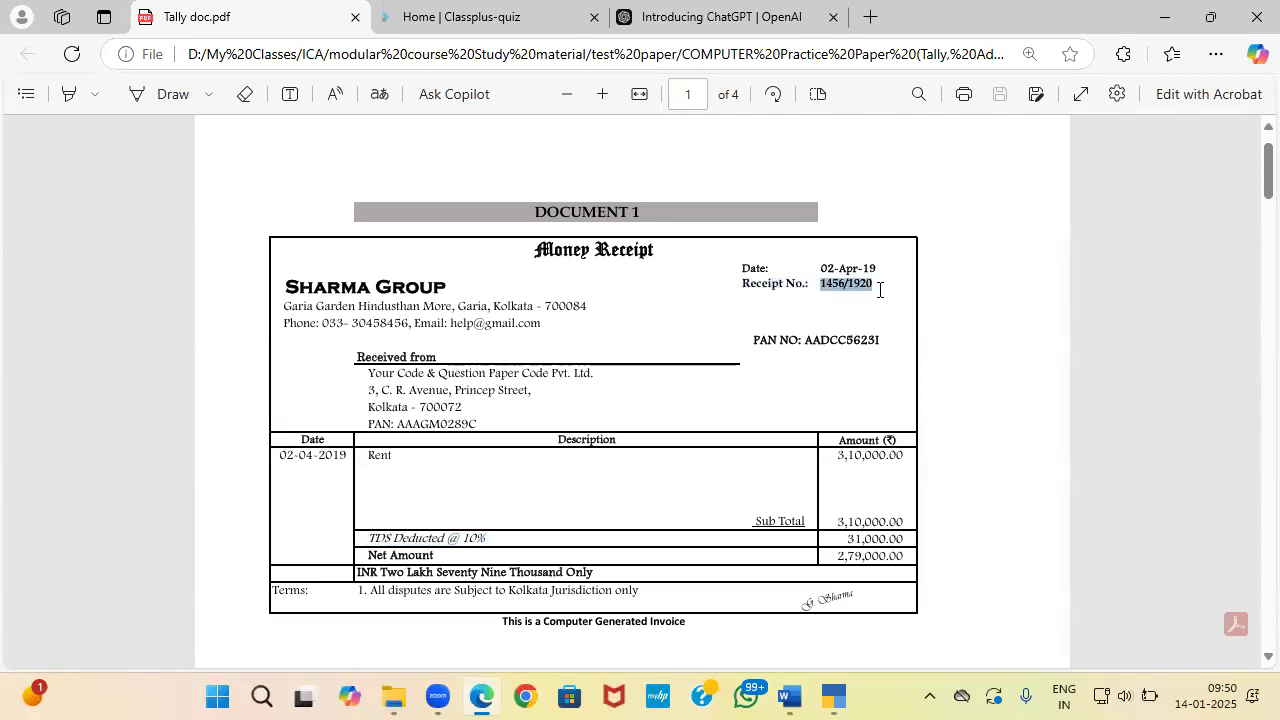
pyautogui.hotkey('ctrl', 'c')
pyautogui.hotkey('alt', 'Tab')
pyautogui.hotkey('ctrl', 'v')
pyautogui.press('Return')
pyautogui.press('Return')
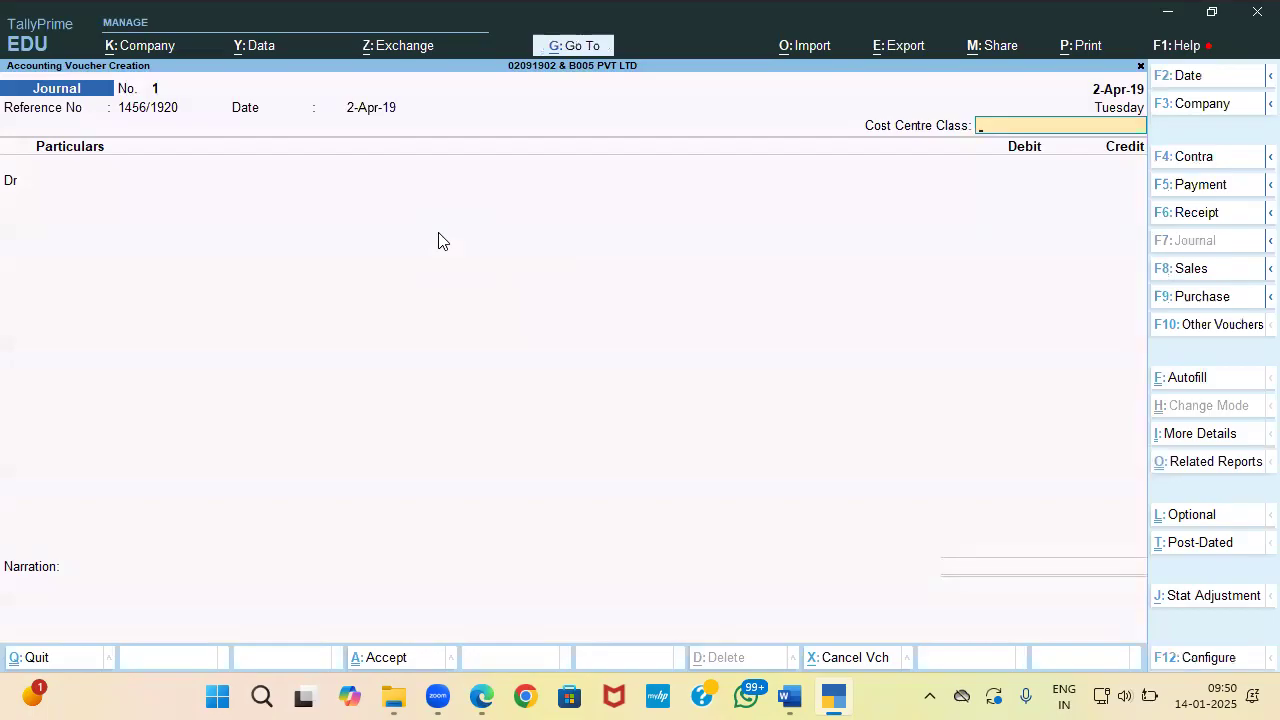
pyautogui.press('Return')
# Step: Create a Rent ledger under Indirect Expenses with GST not applicable and cost centres off
pyautogui.press('Up')
pyautogui.press('Up')
pyautogui.press('Return')
pyautogui.write('Reb')
pyautogui.press('BackSpace')
pyautogui.write('nt')
pyautogui.press('Return')
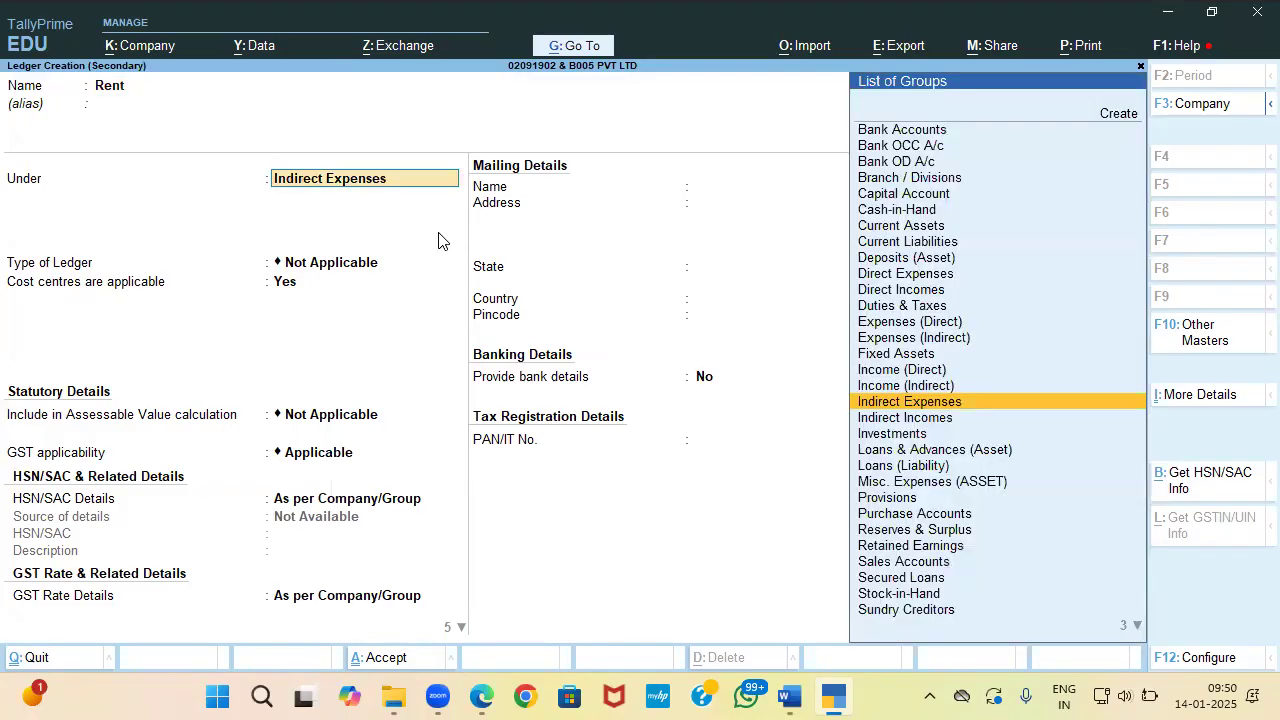
pyautogui.press('Return')
pyautogui.press('Return')
pyautogui.write('n')
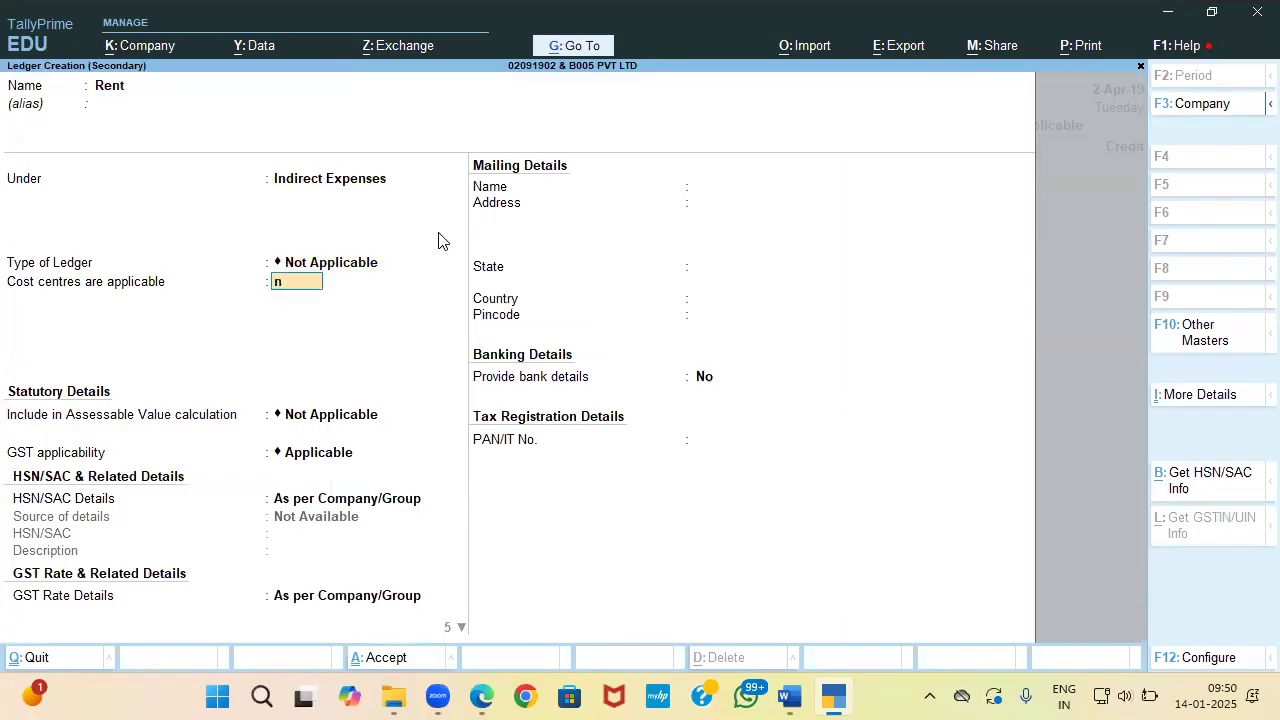
pyautogui.press('Return')
pyautogui.press('Return')
pyautogui.press('BackSpace')
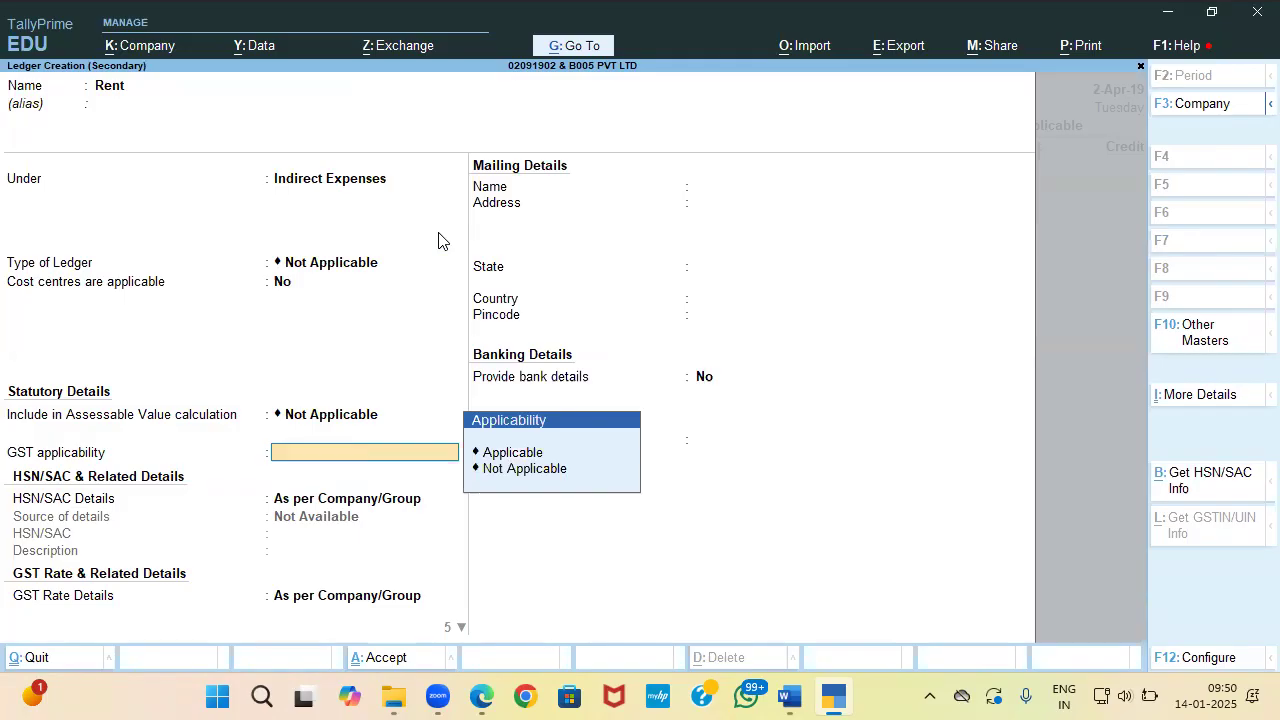
pyautogui.press('Down')
pyautogui.press('Down')
pyautogui.press('Return')
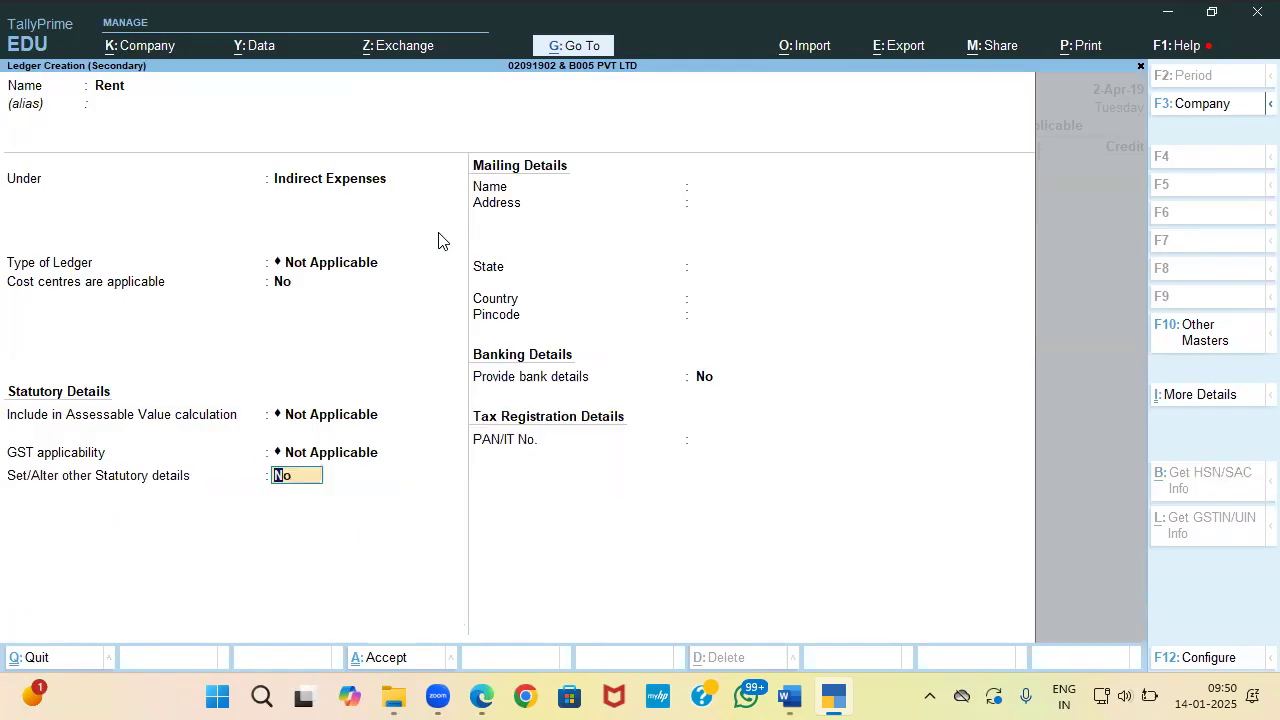
pyautogui.write('y')
# Step: Make TDS applicable to Rent and start a new nature of payment named Rent
pyautogui.press('Return')
pyautogui.press('BackSpace')
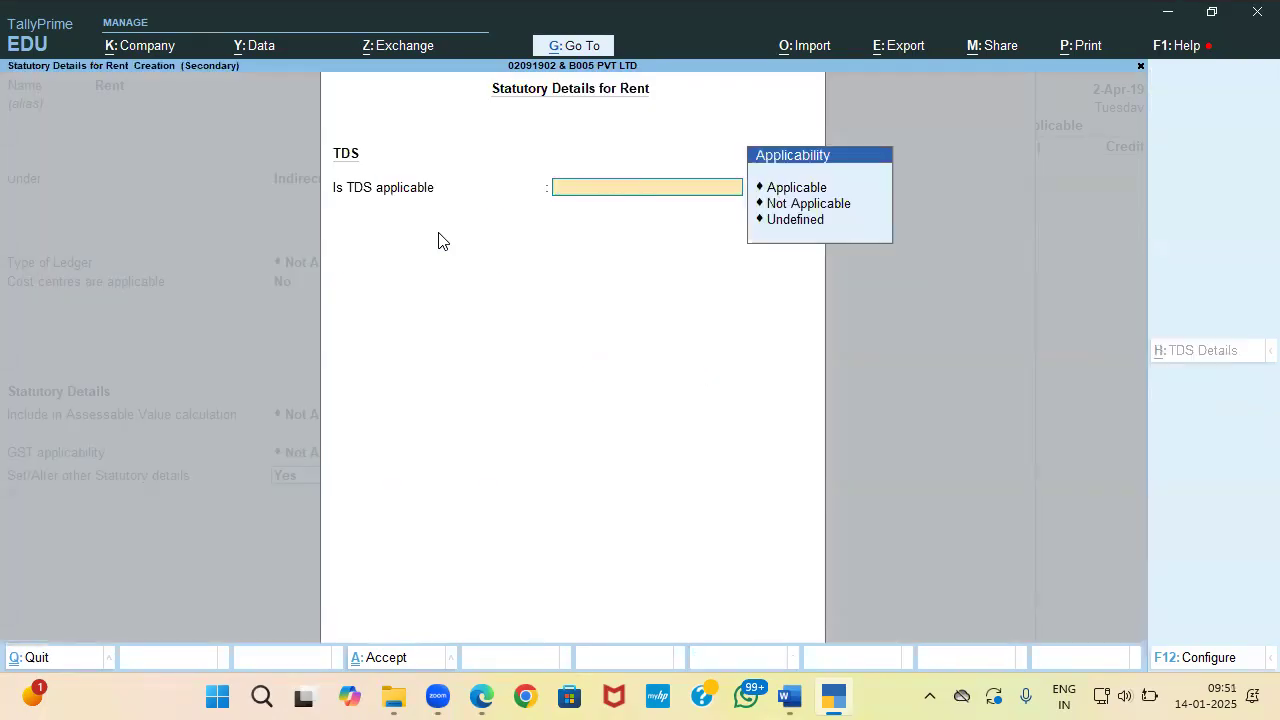
pyautogui.press('Return')
pyautogui.press('Up')
pyautogui.press('Up')
pyautogui.press('Return')
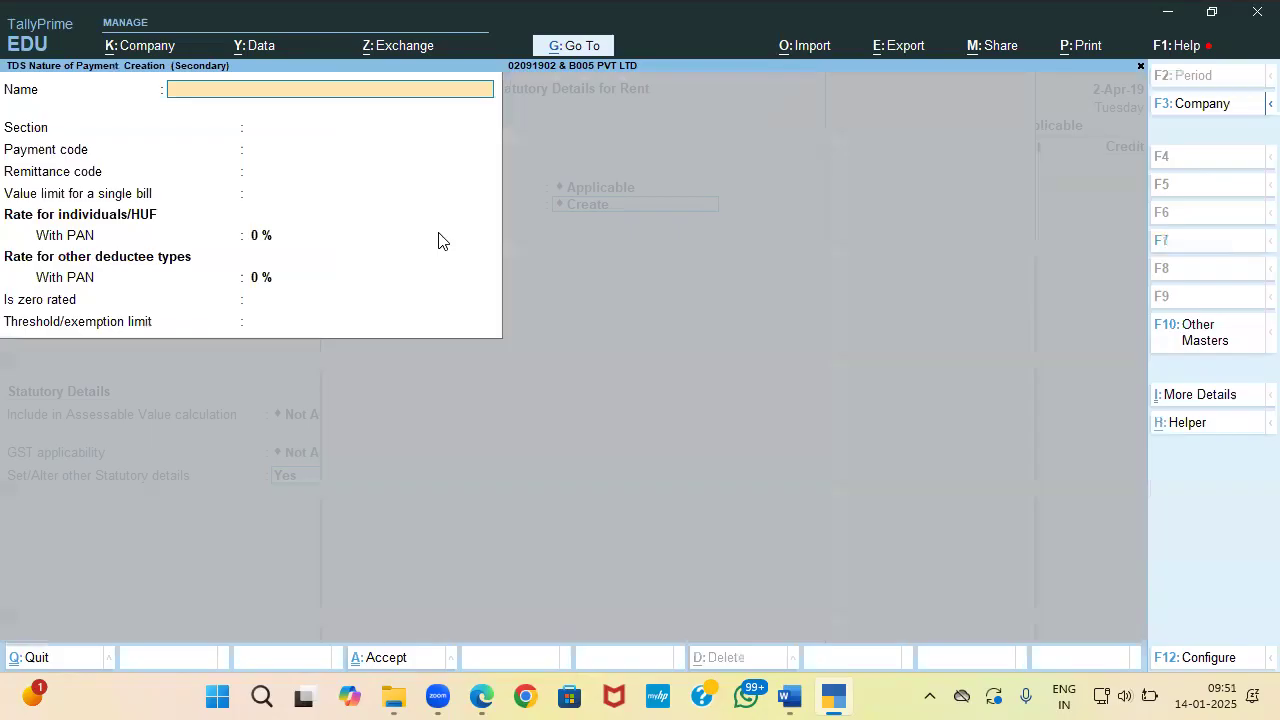
pyautogui.write('Rent')
pyautogui.press('Return')
# Step: Define the Rent nature of payment: section 194I, code 94I, 20,000 limit, 10% rate, 2,40,000 threshold
pyautogui.write('194I')
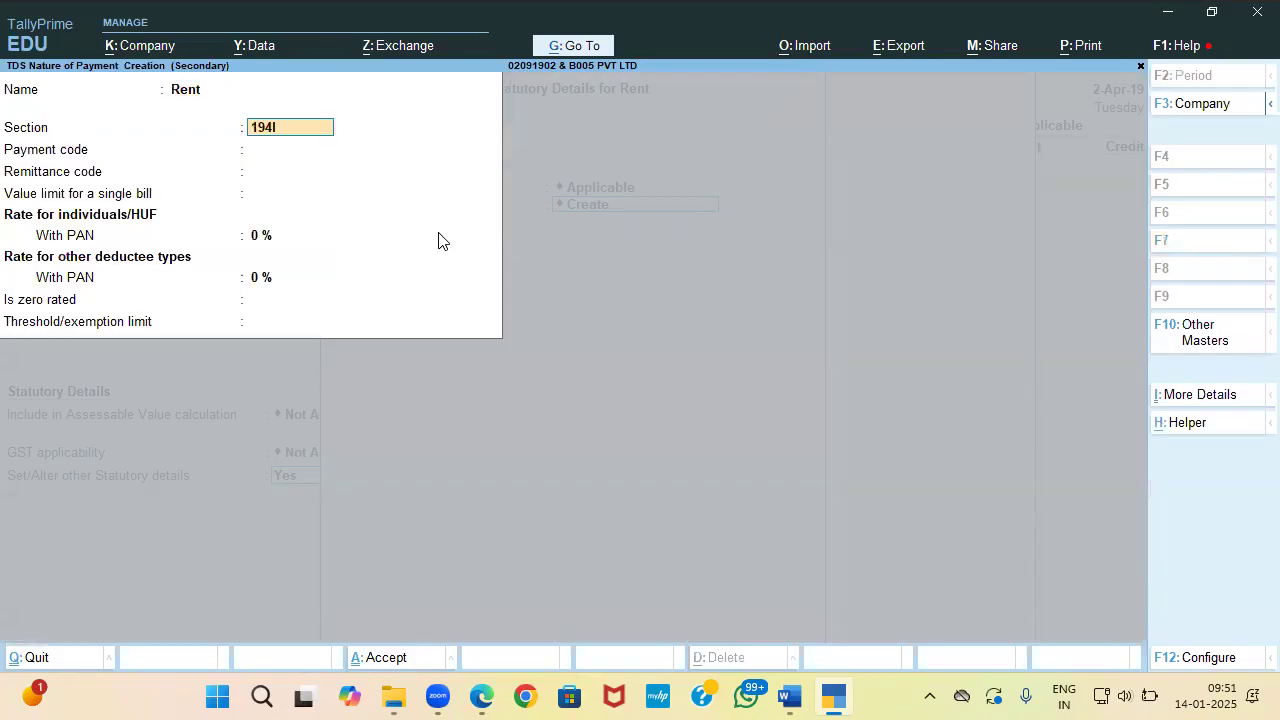
pyautogui.press('Return')
pyautogui.write('9')
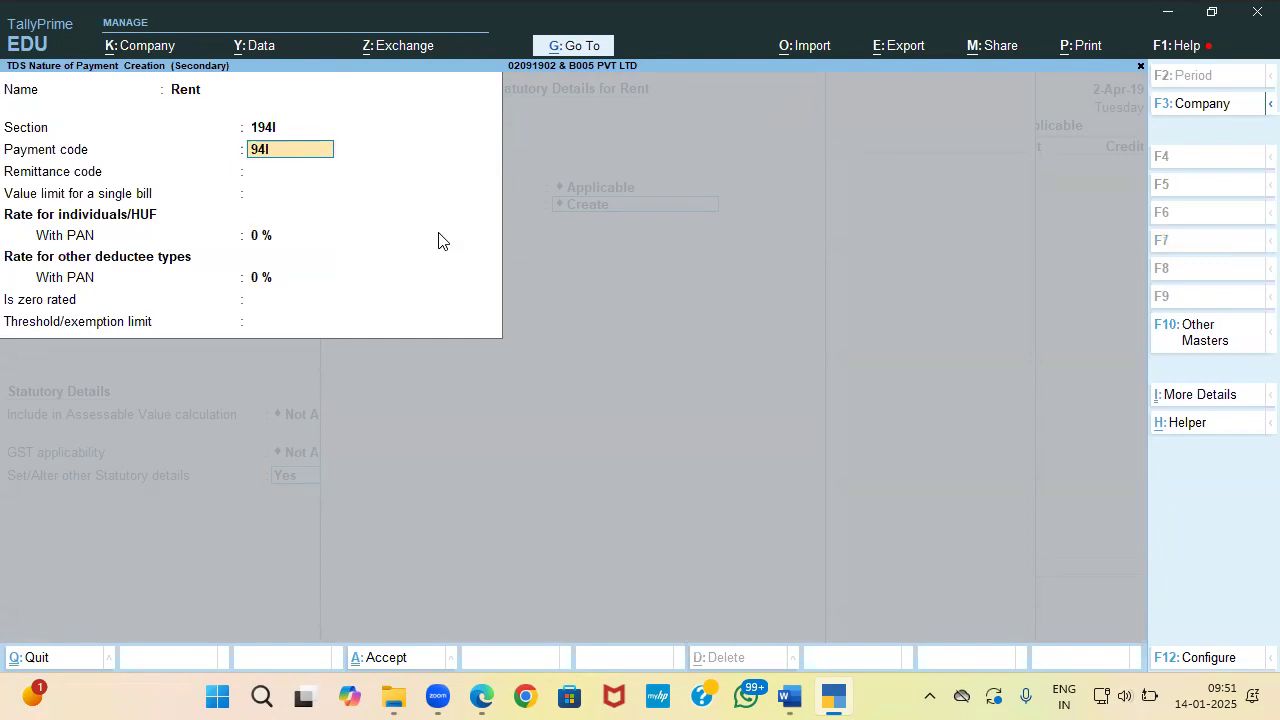
pyautogui.write('4I')
pyautogui.press('Return')
pyautogui.press('Return')
pyautogui.write('20000')
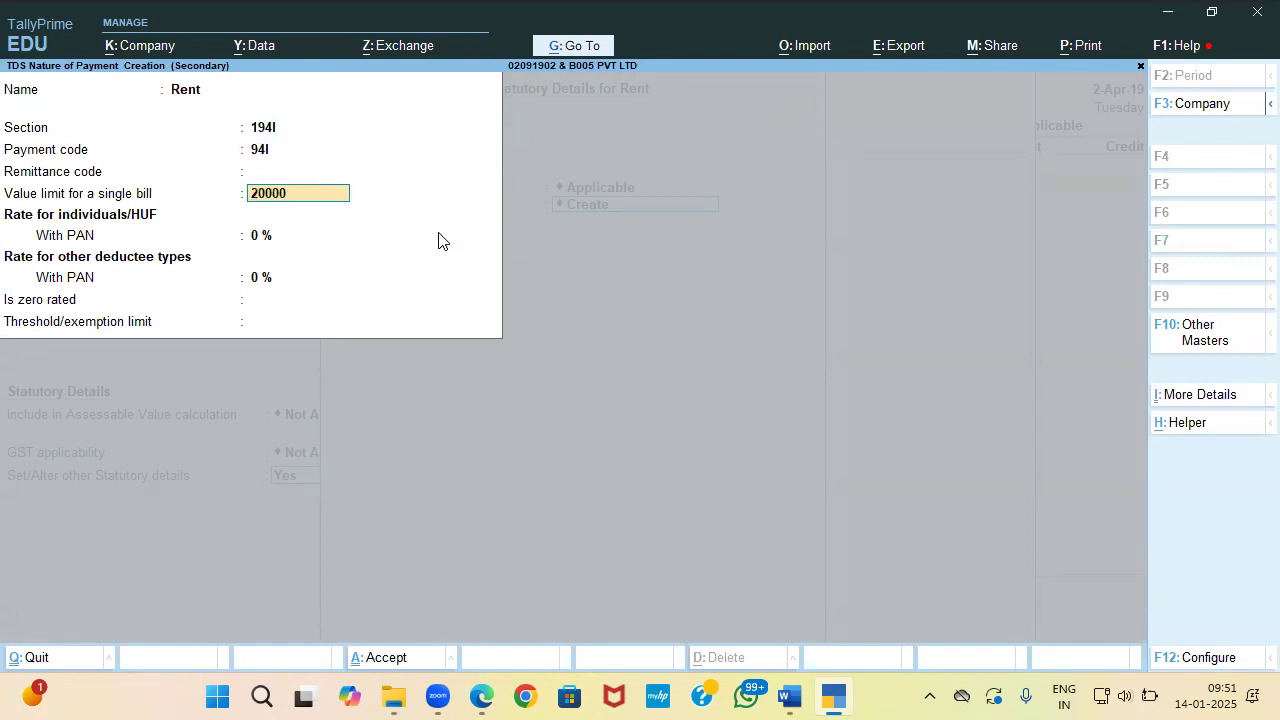
pyautogui.press('Return')
pyautogui.write('10')
pyautogui.press('Return')
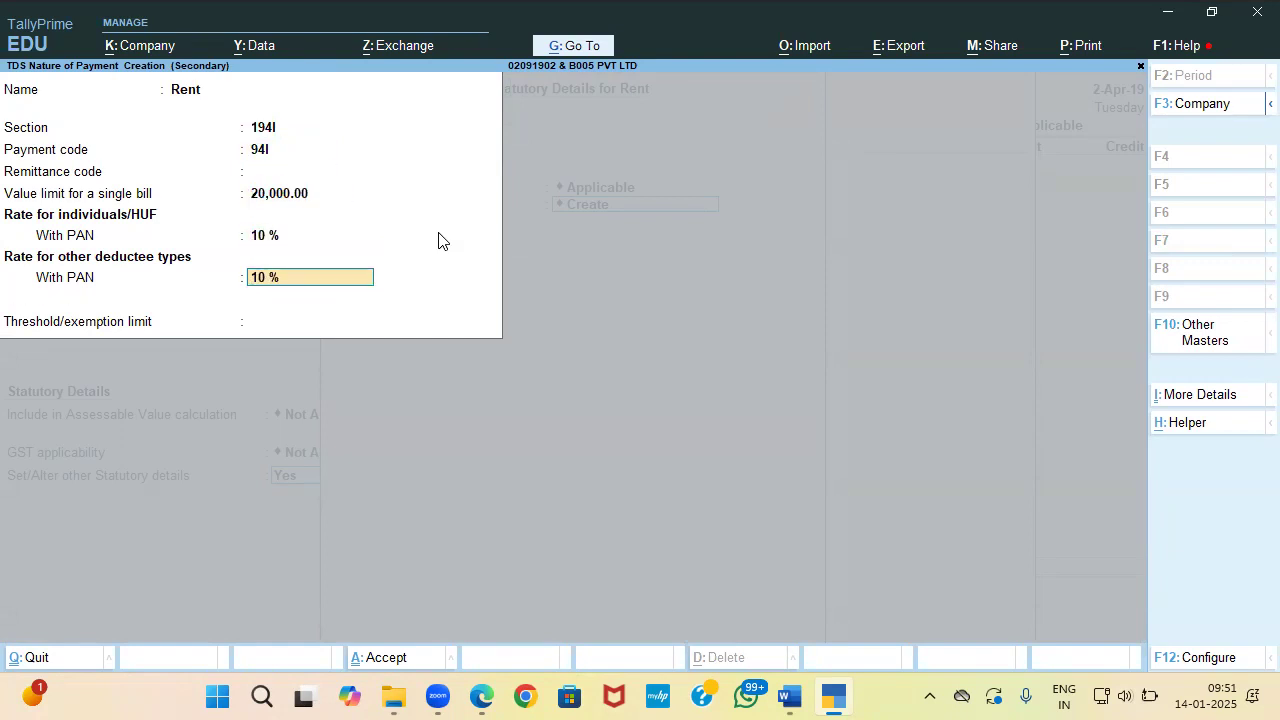
pyautogui.press('Return')
pyautogui.write('240')
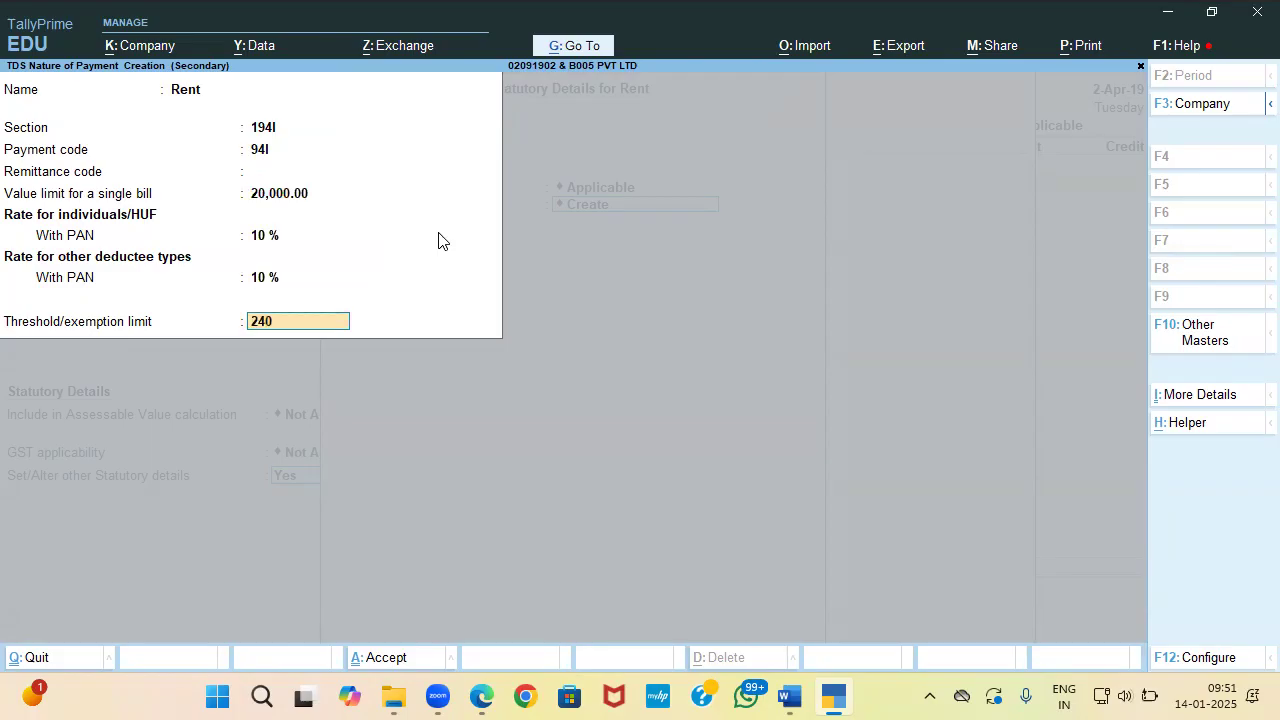
pyautogui.write('000')
pyautogui.press('Return')
pyautogui.press('Return')
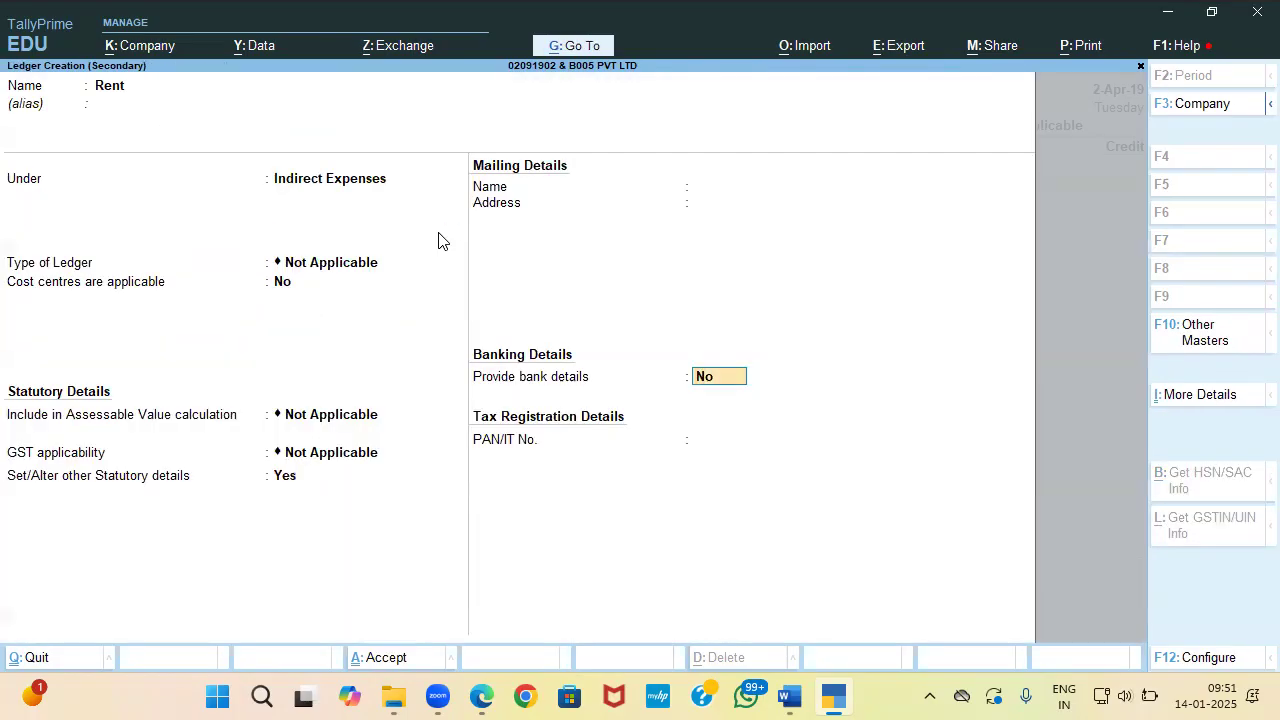
pyautogui.press('Return')
pyautogui.press('Return')
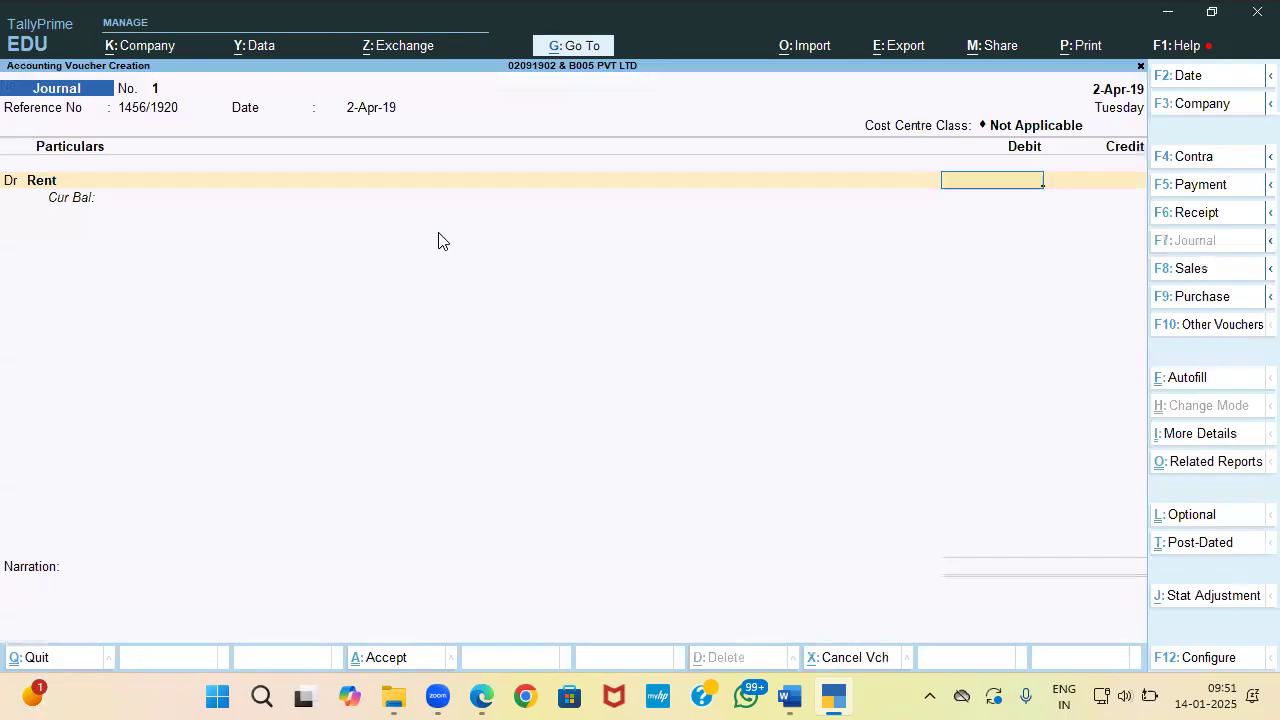
# Step: Debit Rent 3,10,000 in the journal
pyautogui.hotkey('alt', 'Tab')
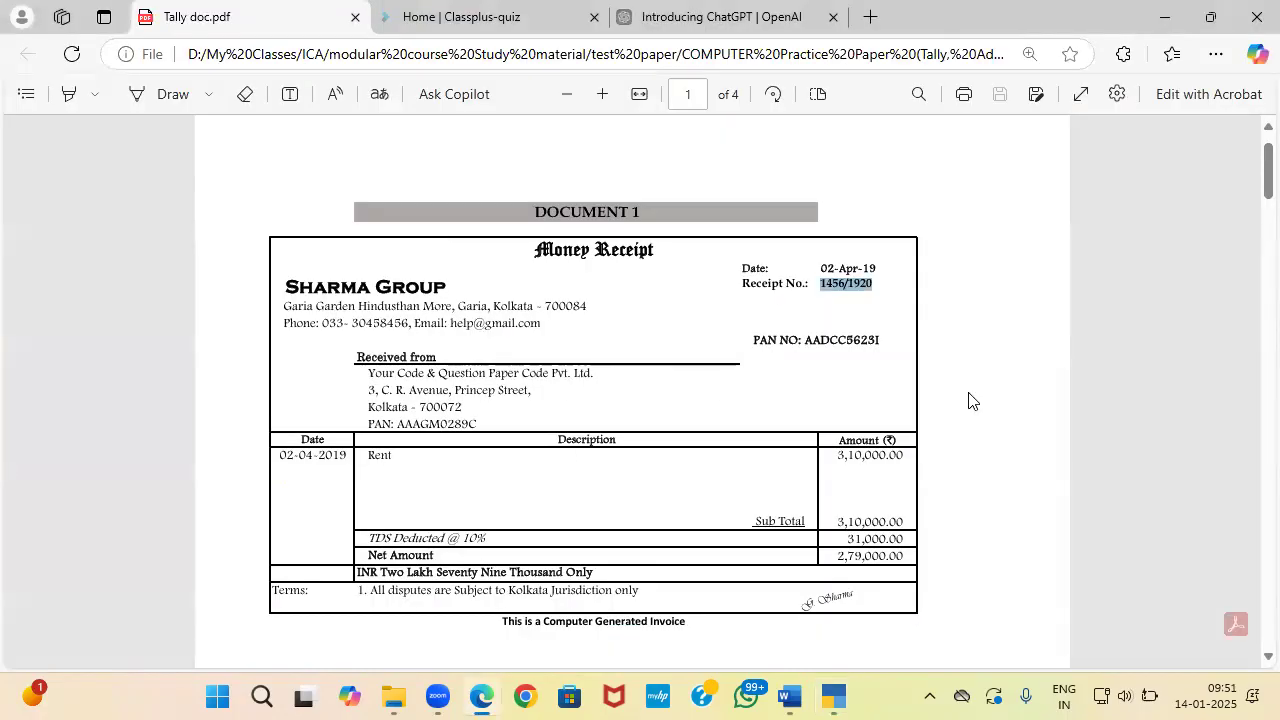
pyautogui.hotkey('alt', 'Tab')
pyautogui.write('310000')
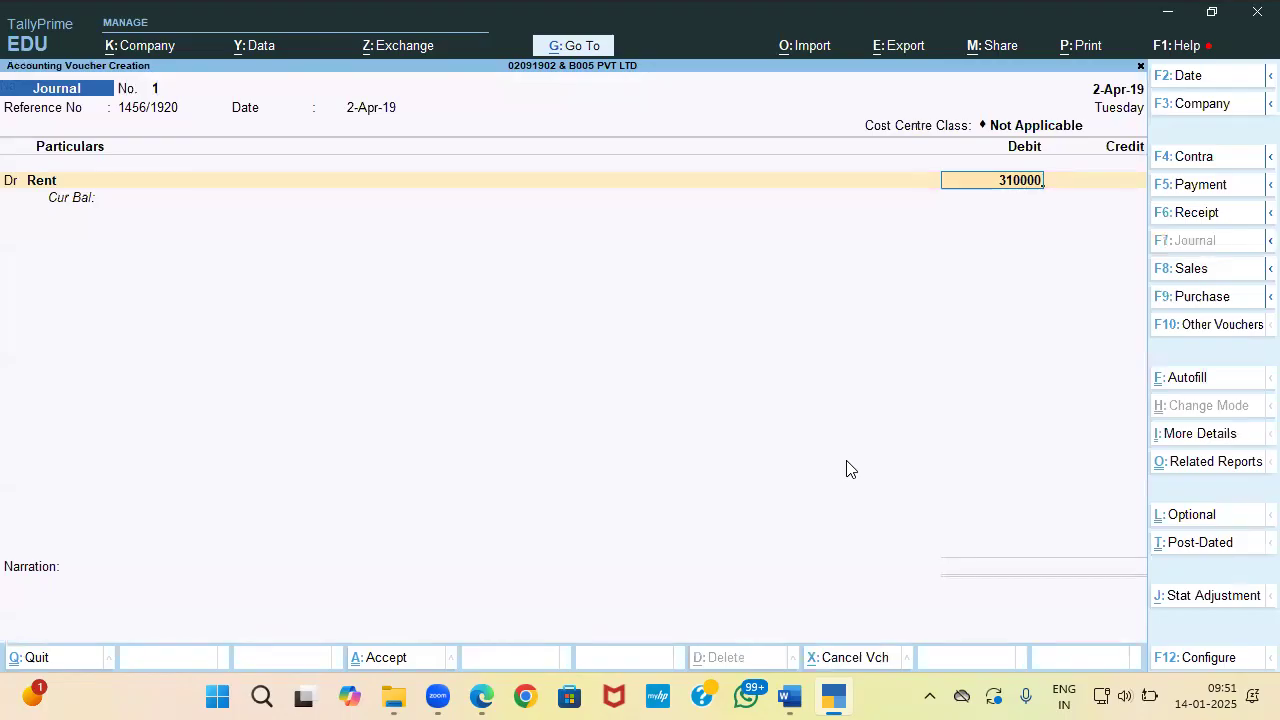
pyautogui.press('Return')
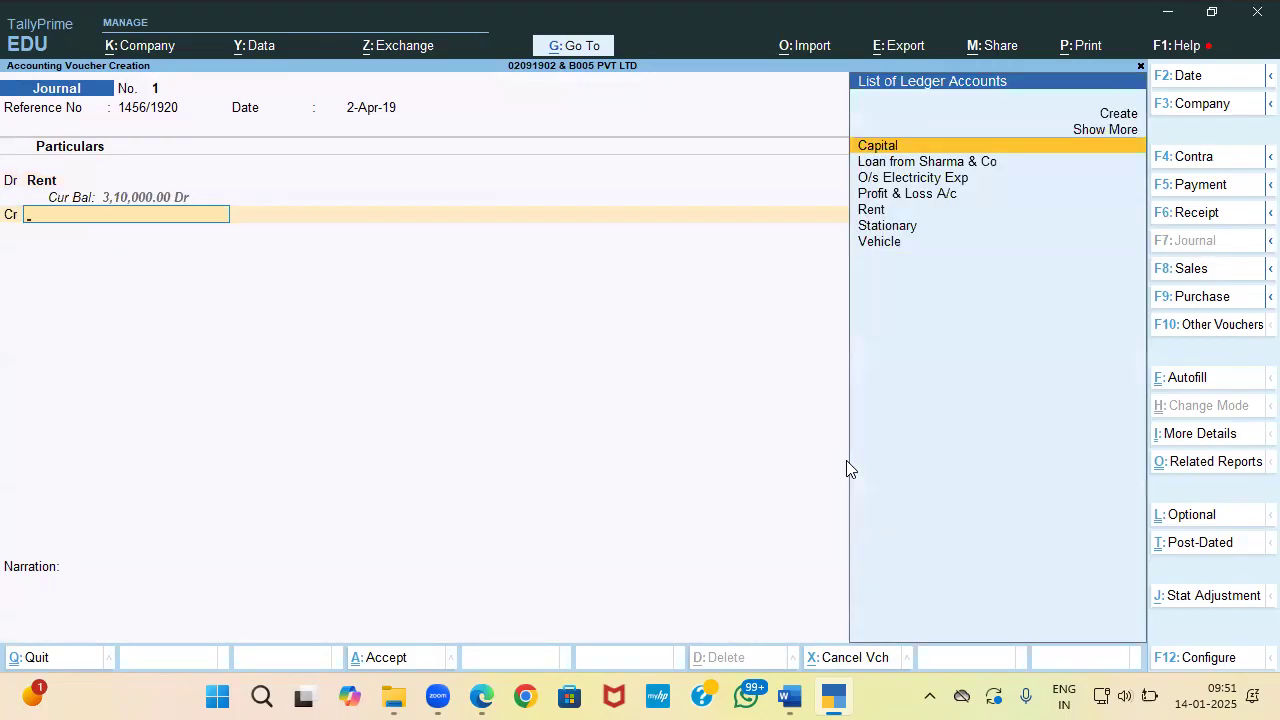
# Step: Create a Sharma Group ledger, name copied from the receipt, under Sundry Creditors
pyautogui.press('Up')
pyautogui.press('Up')
pyautogui.press('Return')
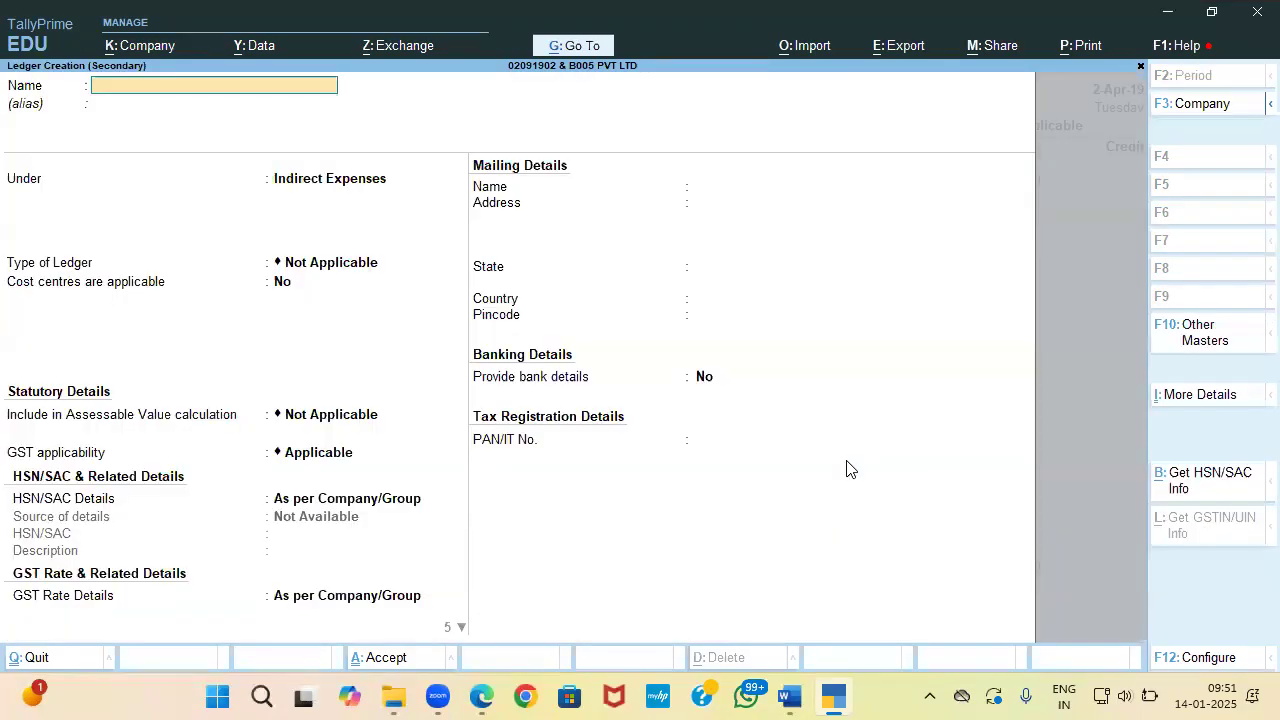
pyautogui.hotkey('alt', 'Tab')
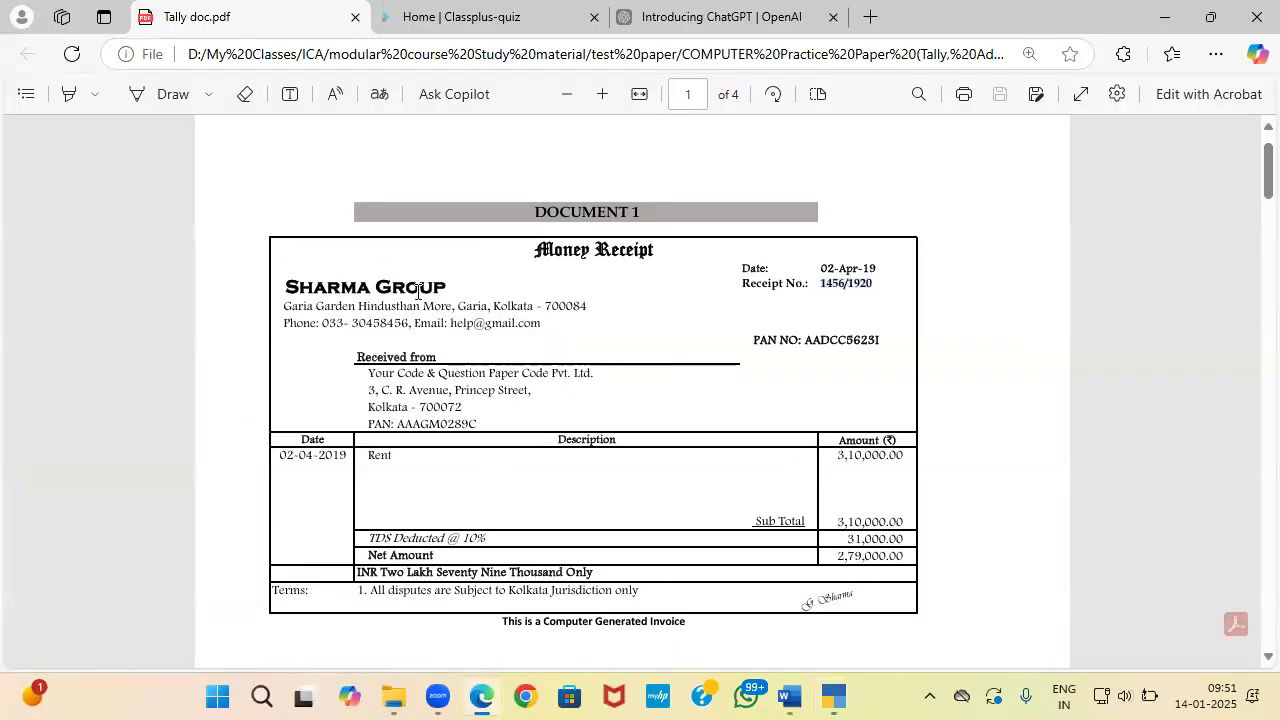
pyautogui.moveTo(450, 290); pyautogui.dragTo(272, 278)
pyautogui.hotkey('ctrl', 'c')
pyautogui.hotkey('alt', 'Tab')
pyautogui.hotkey('ctrl', 'v')
pyautogui.press('Return')
pyautogui.press('Return')
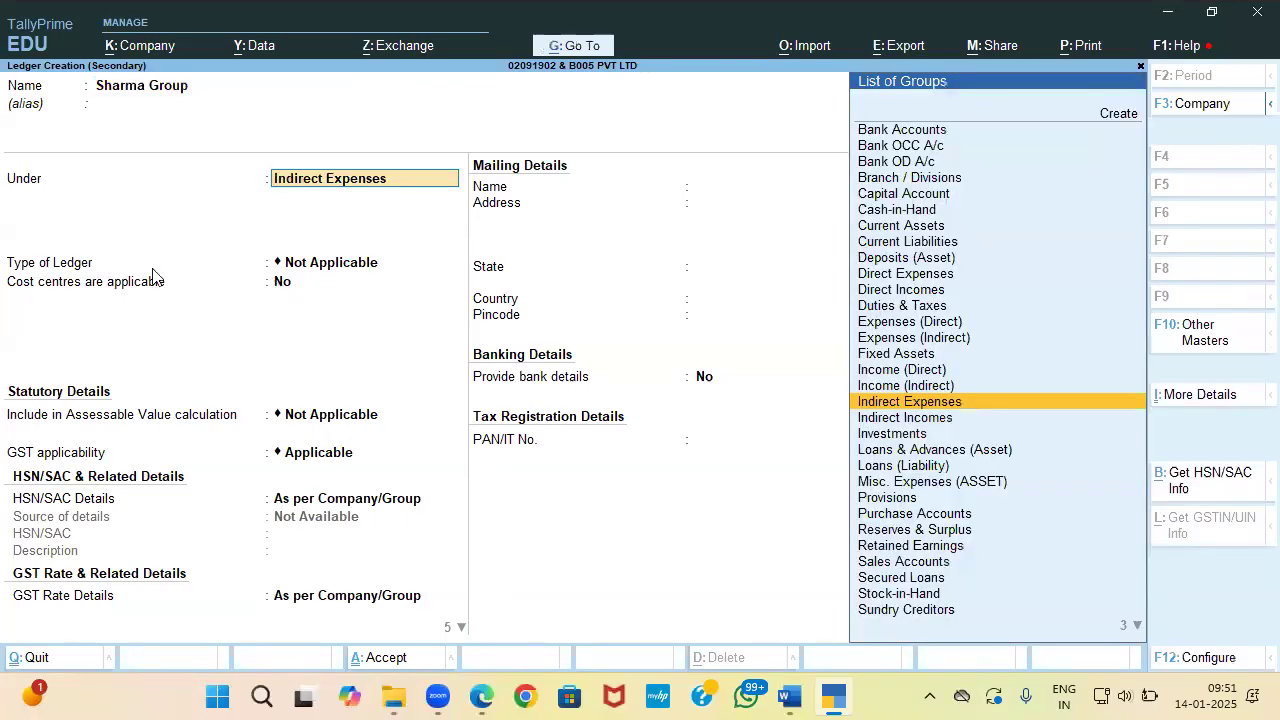
pyautogui.write('Su')
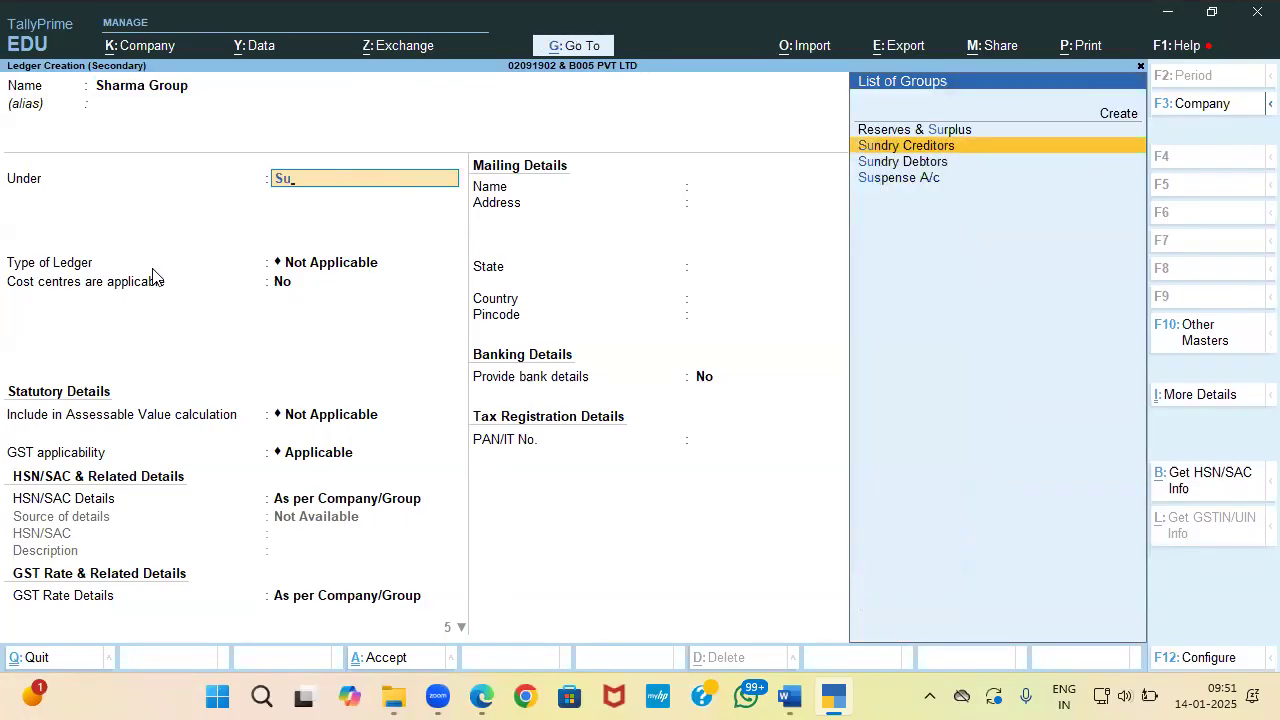
pyautogui.press('Return')
pyautogui.press('Return')
pyautogui.press('Return')
pyautogui.press('Return')
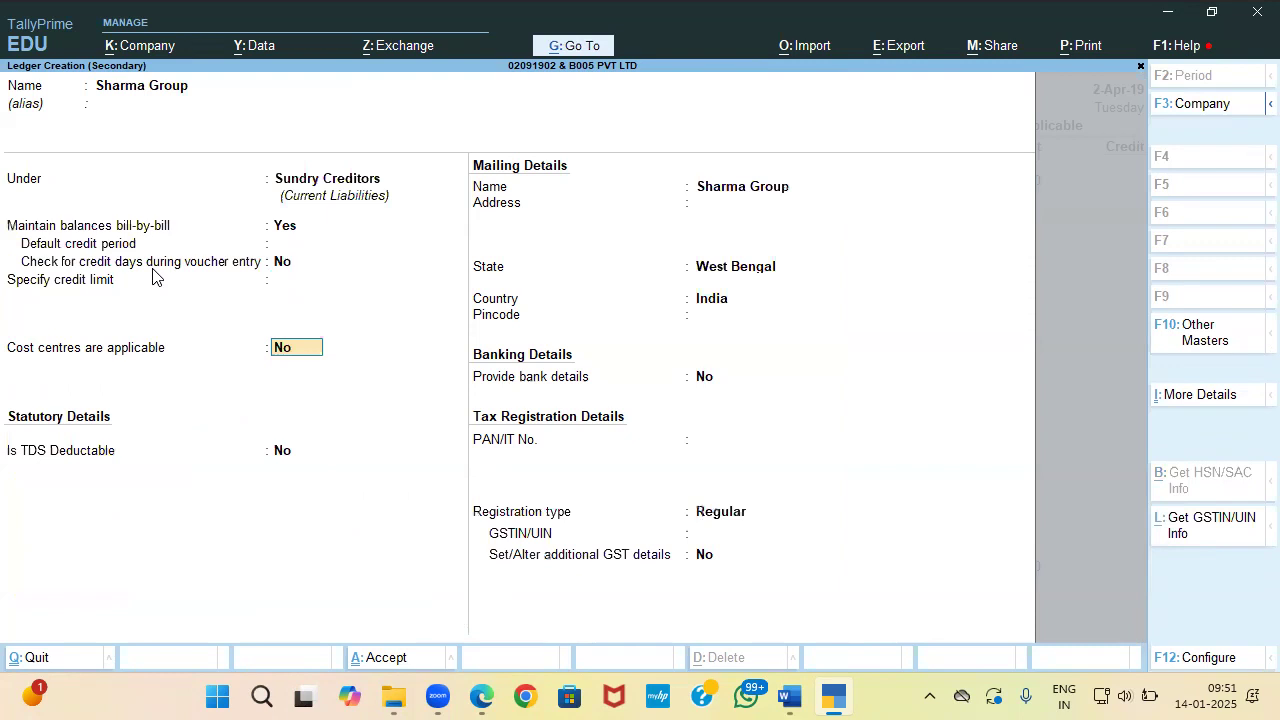
# Step: Make Sharma Group TDS deductible with deductee type Company - Resident
pyautogui.press('Return')
pyautogui.write('y')
pyautogui.press('Return')
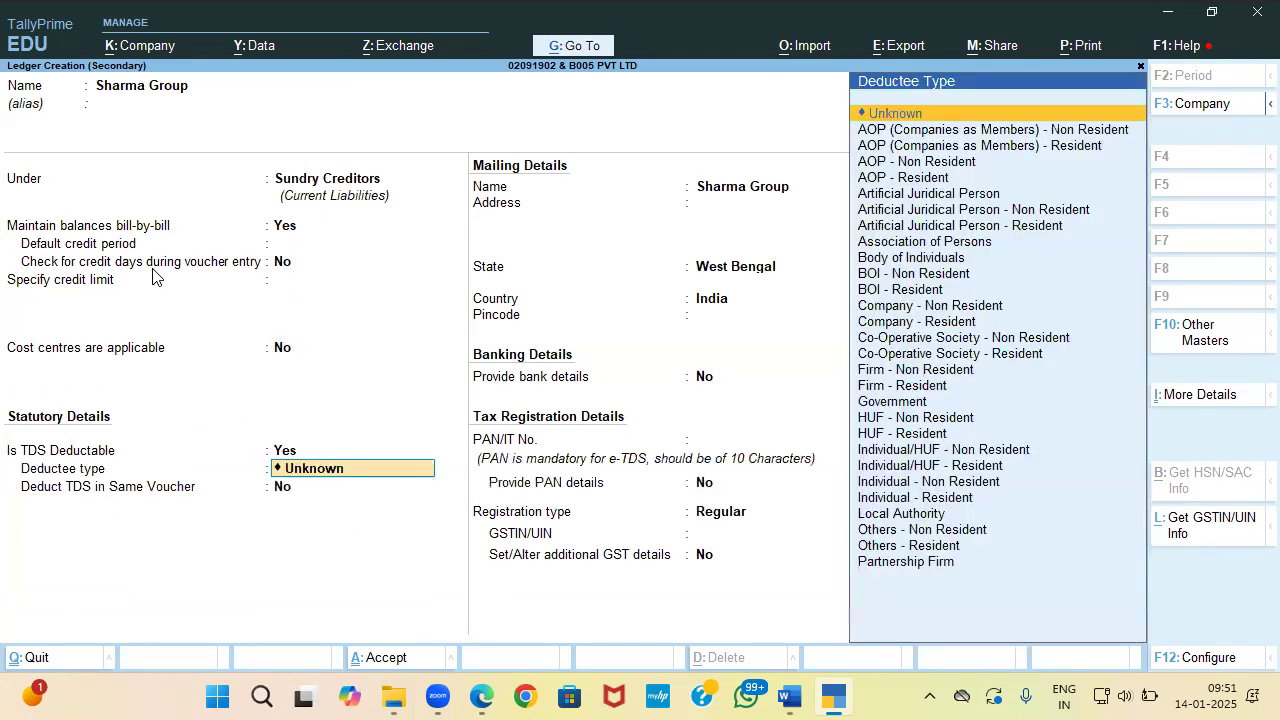
pyautogui.press('Down')
pyautogui.press('Down')
pyautogui.press('Down')
pyautogui.hotkey('alt', 'Tab')
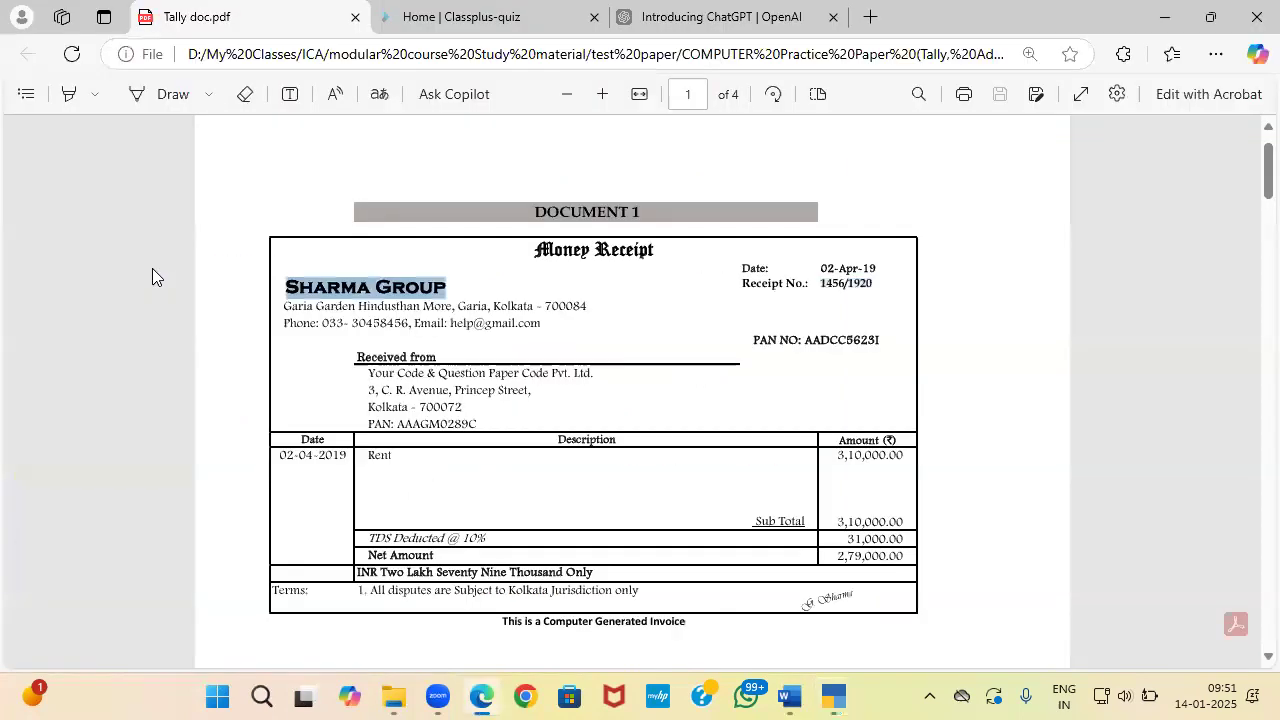
pyautogui.moveTo(828, 344); pyautogui.dragTo(846, 343)
pyautogui.click(838, 342)
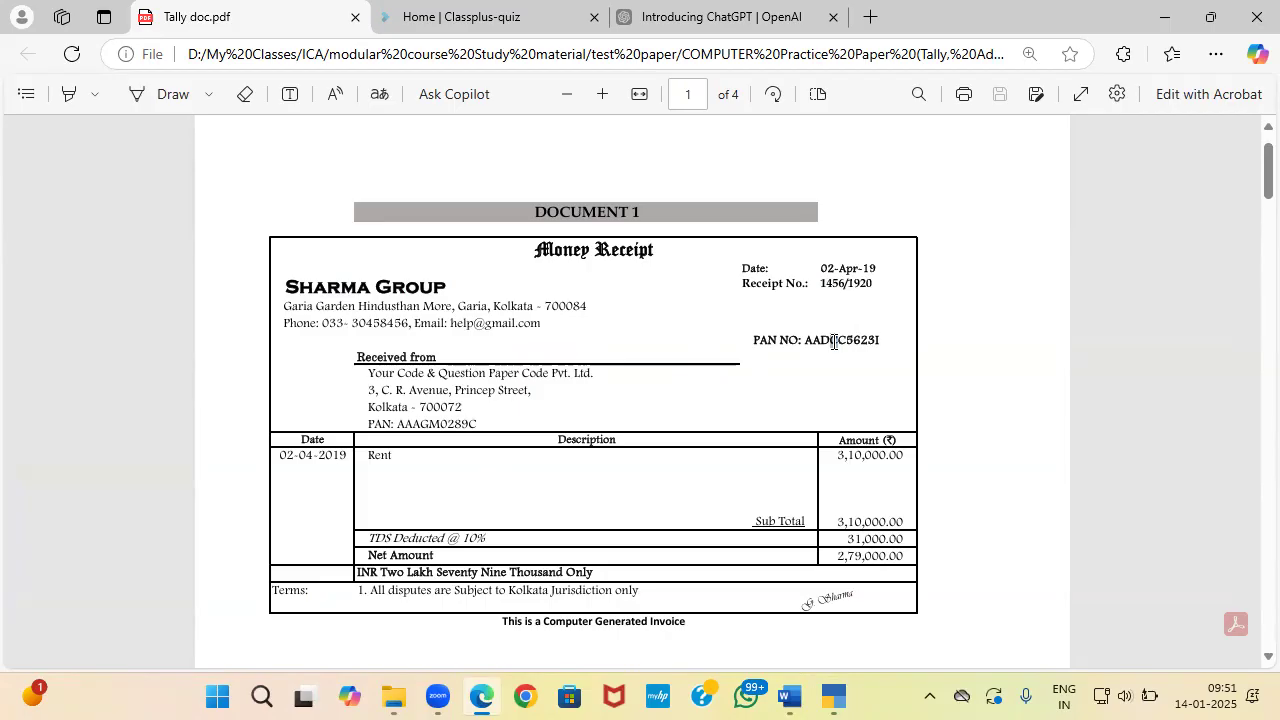
pyautogui.hotkey('alt', 'Tab')
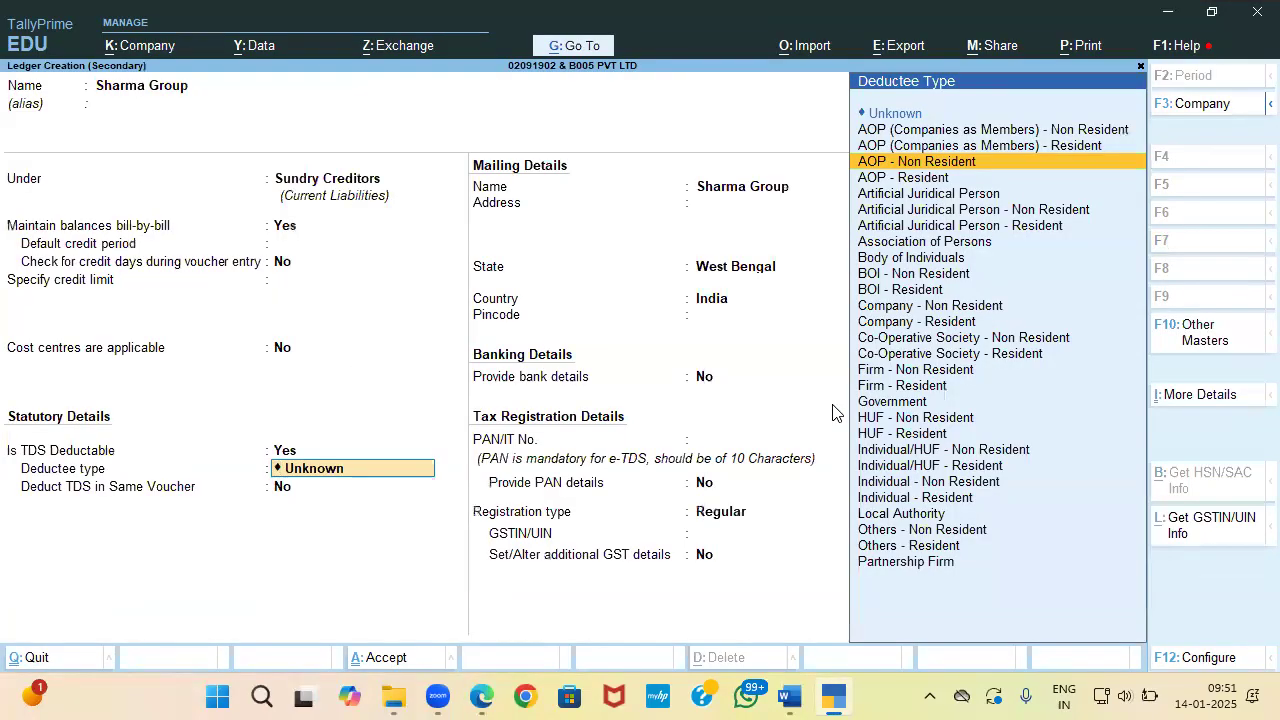
pyautogui.write('c')
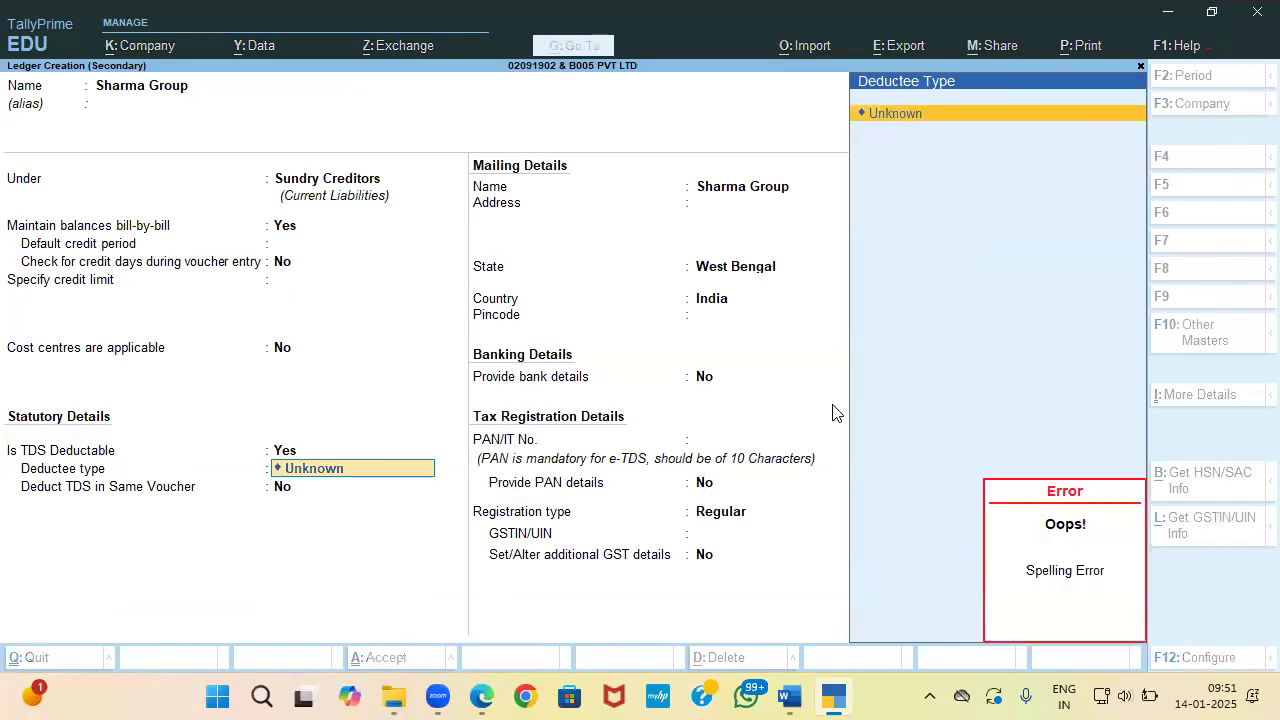
pyautogui.press('BackSpace')
pyautogui.press('BackSpace')
pyautogui.press('BackSpace')
pyautogui.press('BackSpace')
pyautogui.press('BackSpace')
pyautogui.press('BackSpace')
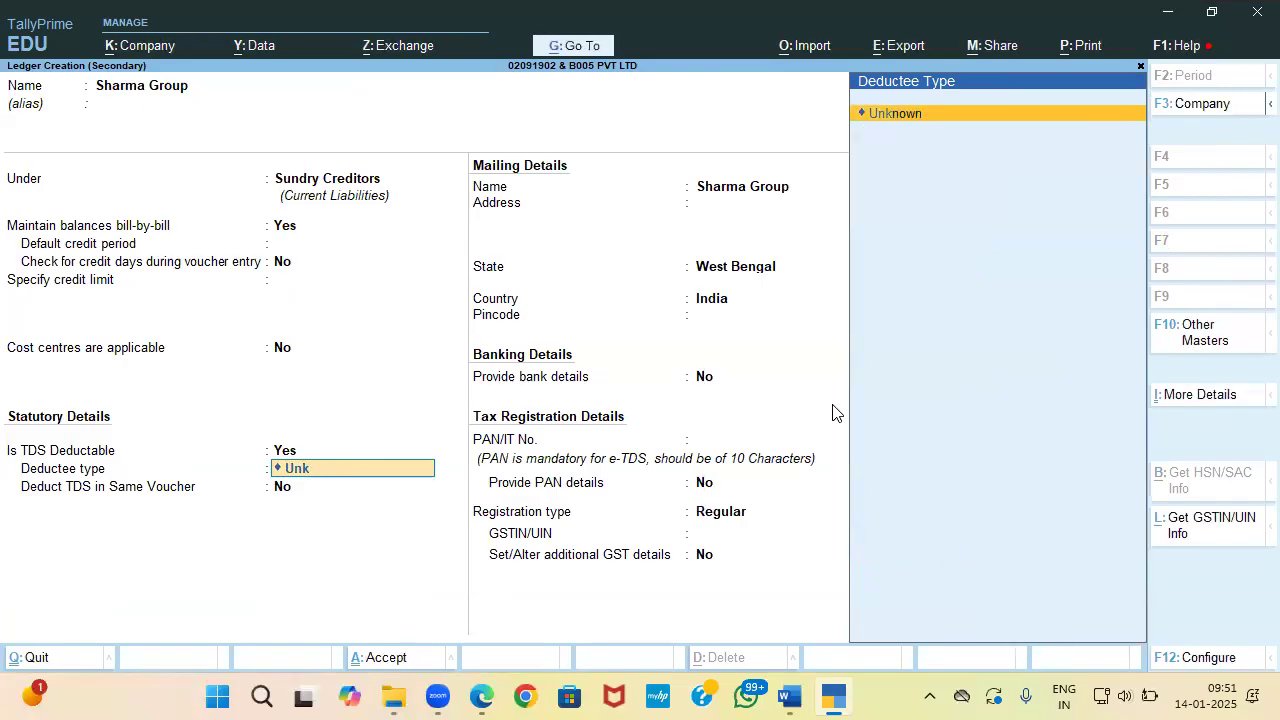
pyautogui.press('Down')
pyautogui.press('Down')
pyautogui.press('Down')
pyautogui.press('Down')
pyautogui.press('Down')
pyautogui.press('Down')
pyautogui.press('Down')
pyautogui.press('Down')
pyautogui.press('Down')
pyautogui.press('Down')
pyautogui.press('Down')
pyautogui.press('Down')
pyautogui.press('Down')
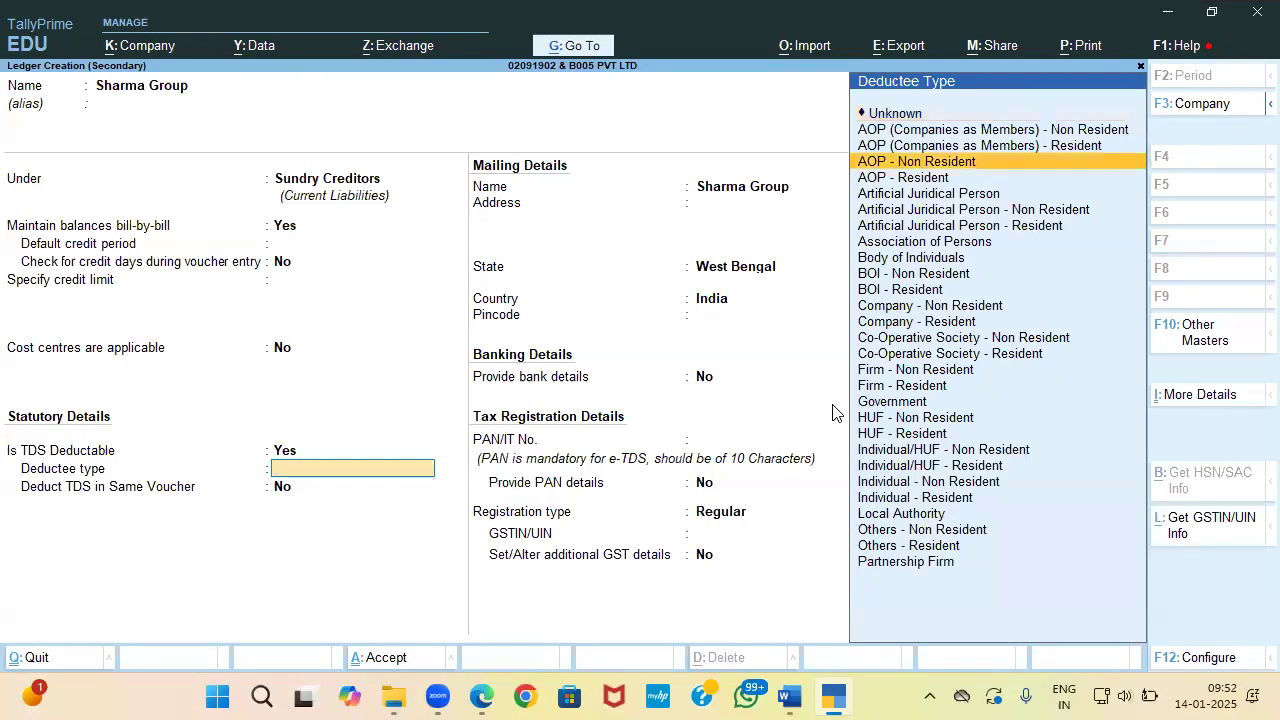
pyautogui.press('Return')
pyautogui.press('Return')
pyautogui.press('Return')
pyautogui.press('Return')
pyautogui.press('Return')
pyautogui.press('Return')
pyautogui.press('Return')
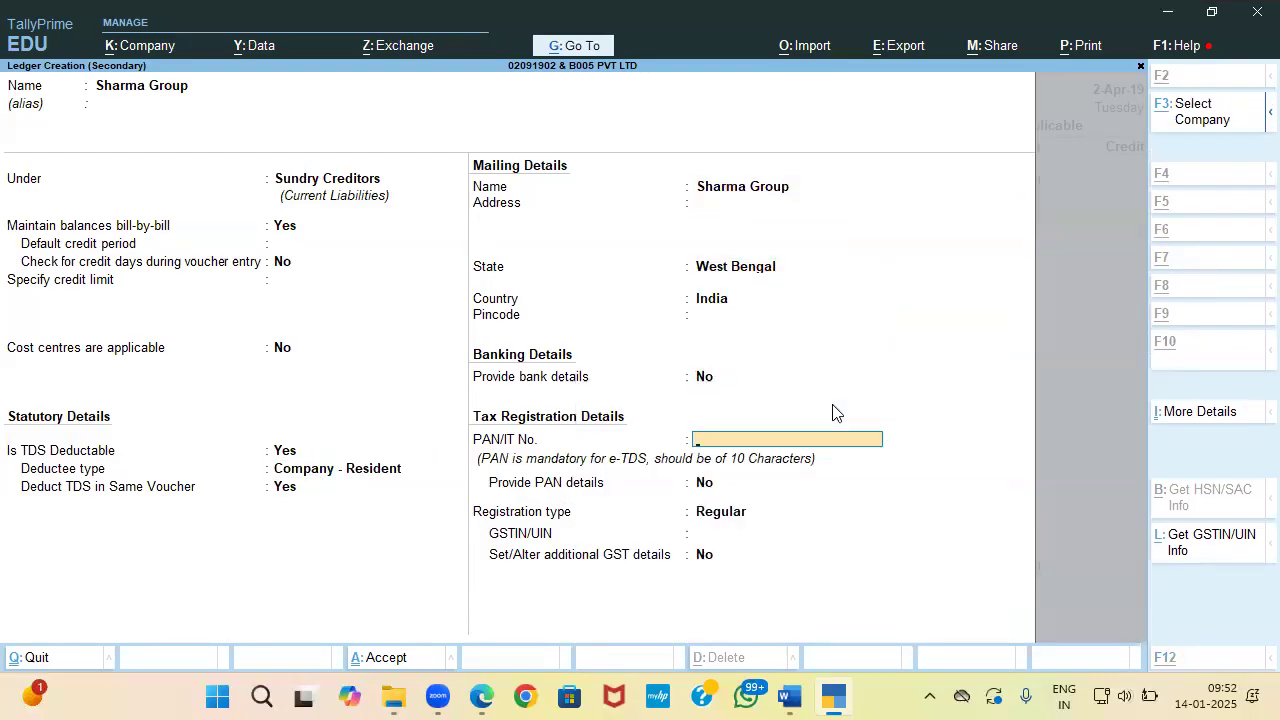
# Step: Paste the supplier's PAN from the receipt and save the Sharma Group ledger
pyautogui.hotkey('alt', 'Tab')
pyautogui.moveTo(806, 338); pyautogui.dragTo(882, 345)
pyautogui.hotkey('ctrl', 'c')
pyautogui.hotkey('alt', 'Tab')
pyautogui.hotkey('ctrl', 'v')
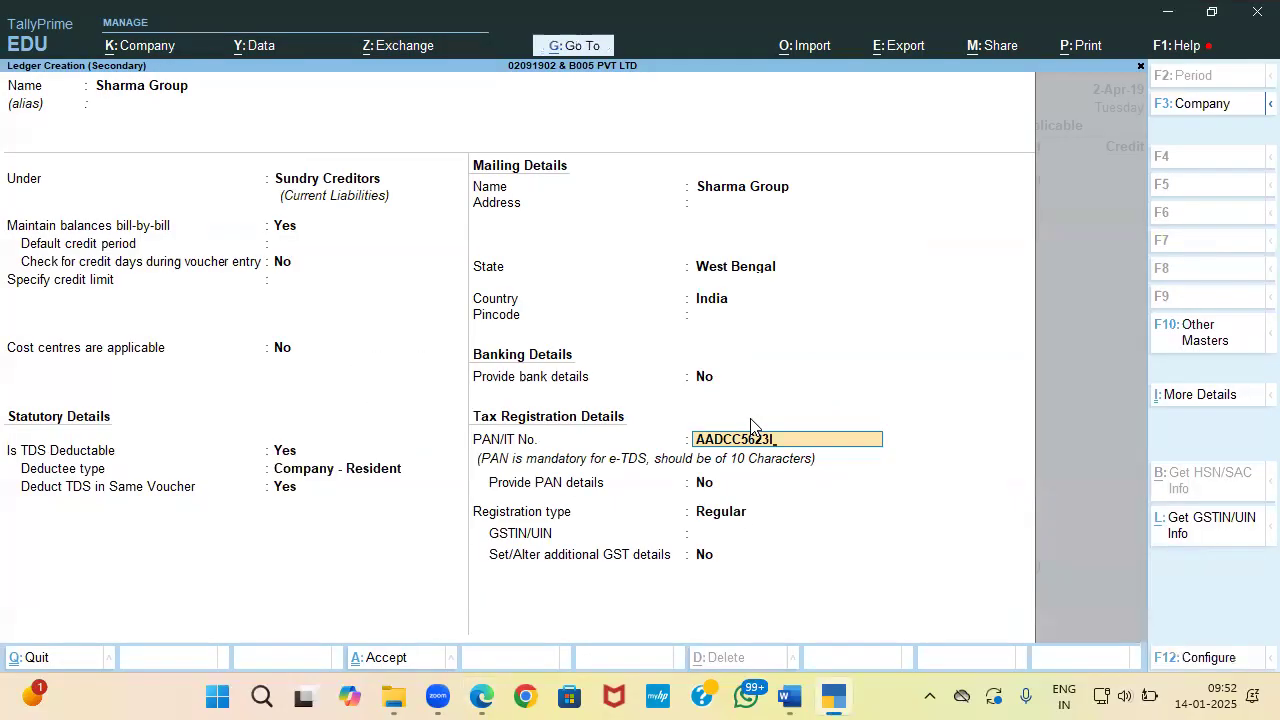
pyautogui.press('Return')
pyautogui.press('Return')
pyautogui.press('Return')
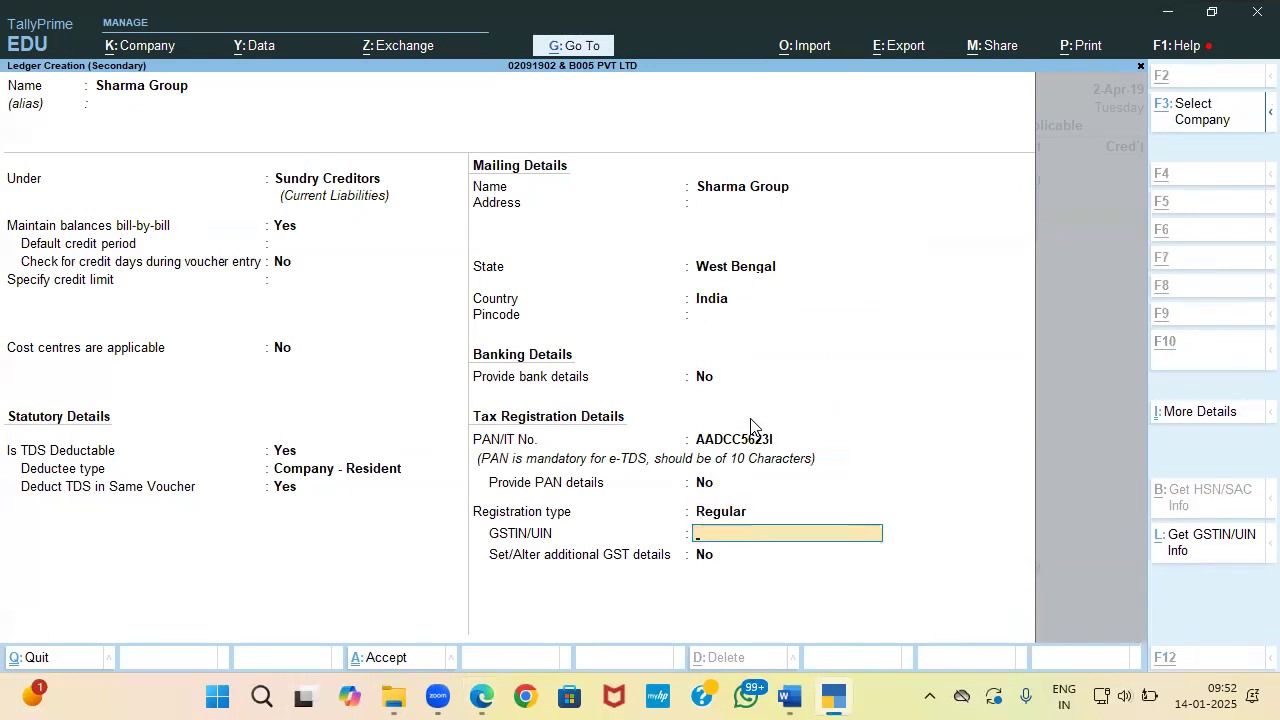
pyautogui.hotkey('alt', 'Tab')
pyautogui.hotkey('alt', 'Tab')
pyautogui.press('Return')
pyautogui.press('Return')
pyautogui.press('Return')
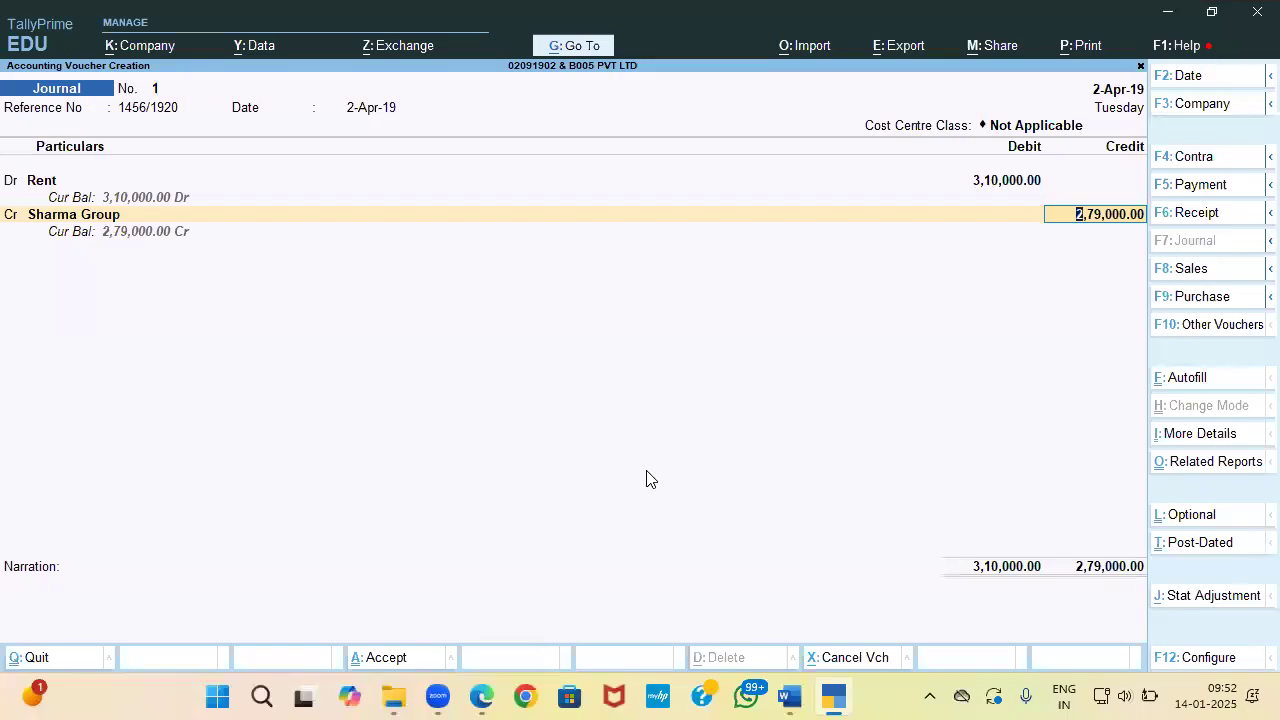
# Step: Record Sharma Group's bill 1456/1920 as new references of 3,10,000 Cr and 31,000 Dr
pyautogui.hotkey('alt', 'Tab')
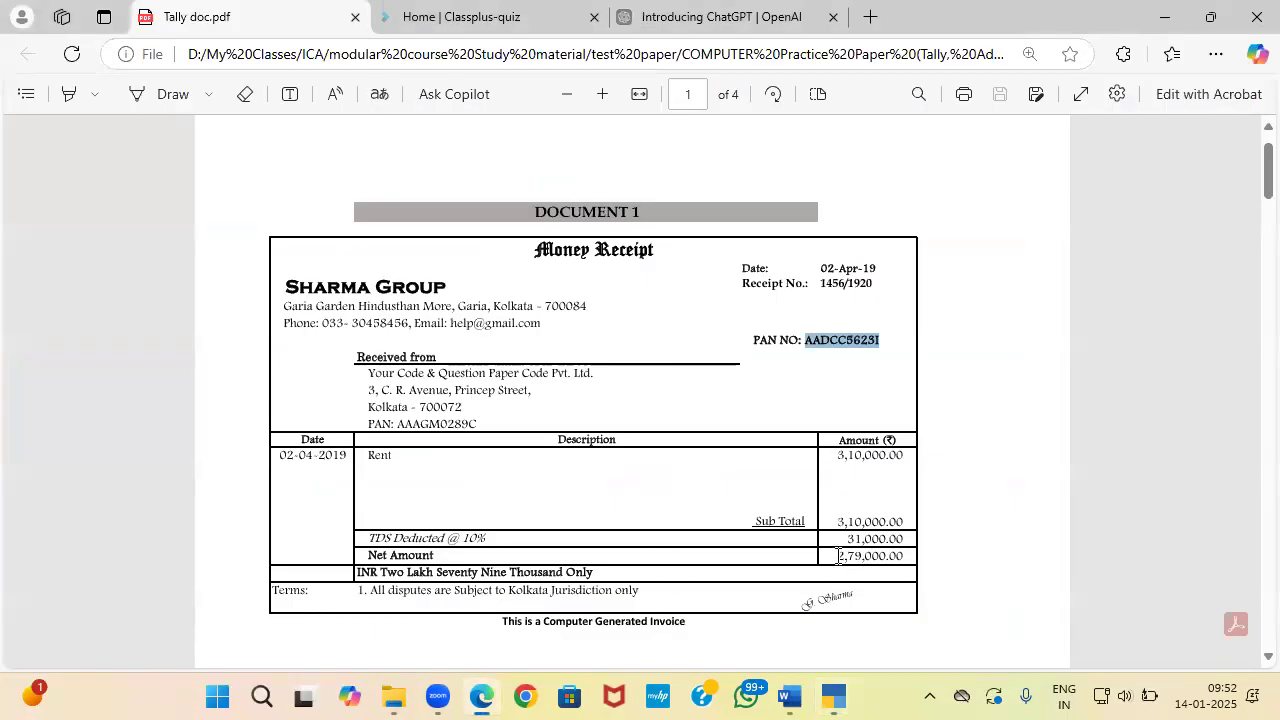
pyautogui.hotkey('alt', 'Tab')
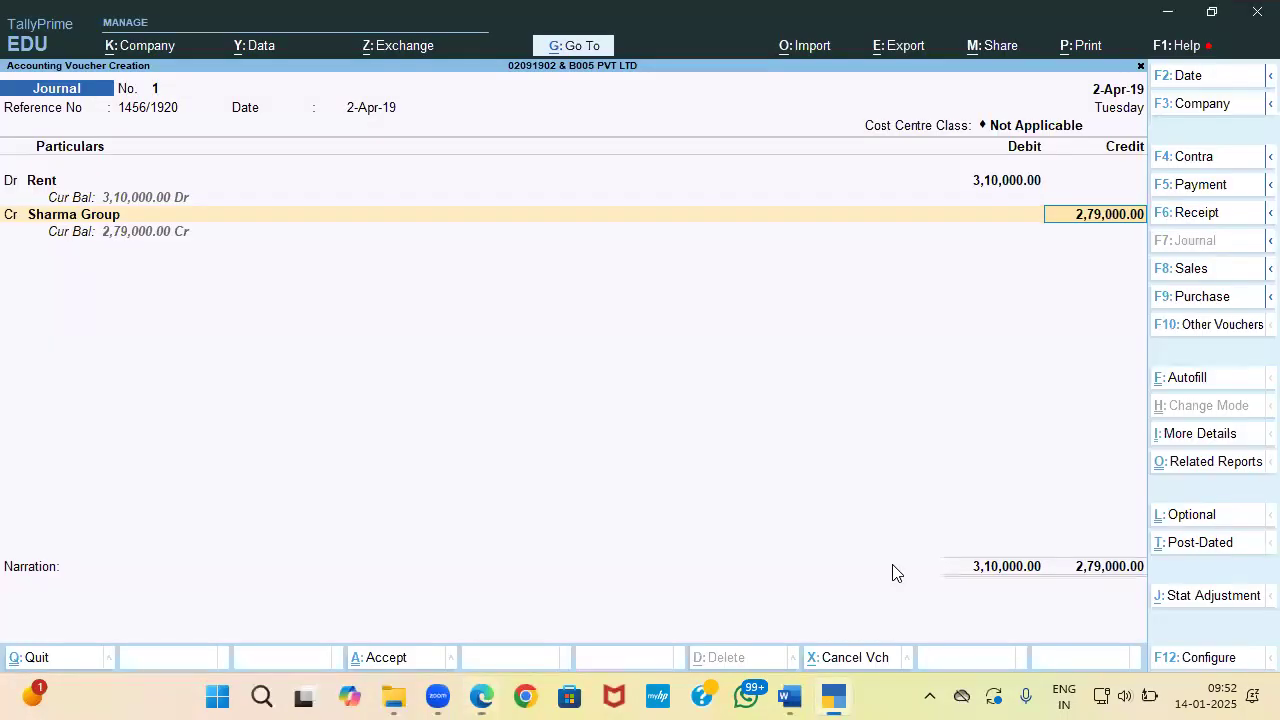
pyautogui.press('Return')
pyautogui.press('Return')
pyautogui.press('Return')
pyautogui.press('Return')
pyautogui.press('Return')
pyautogui.press('Return')
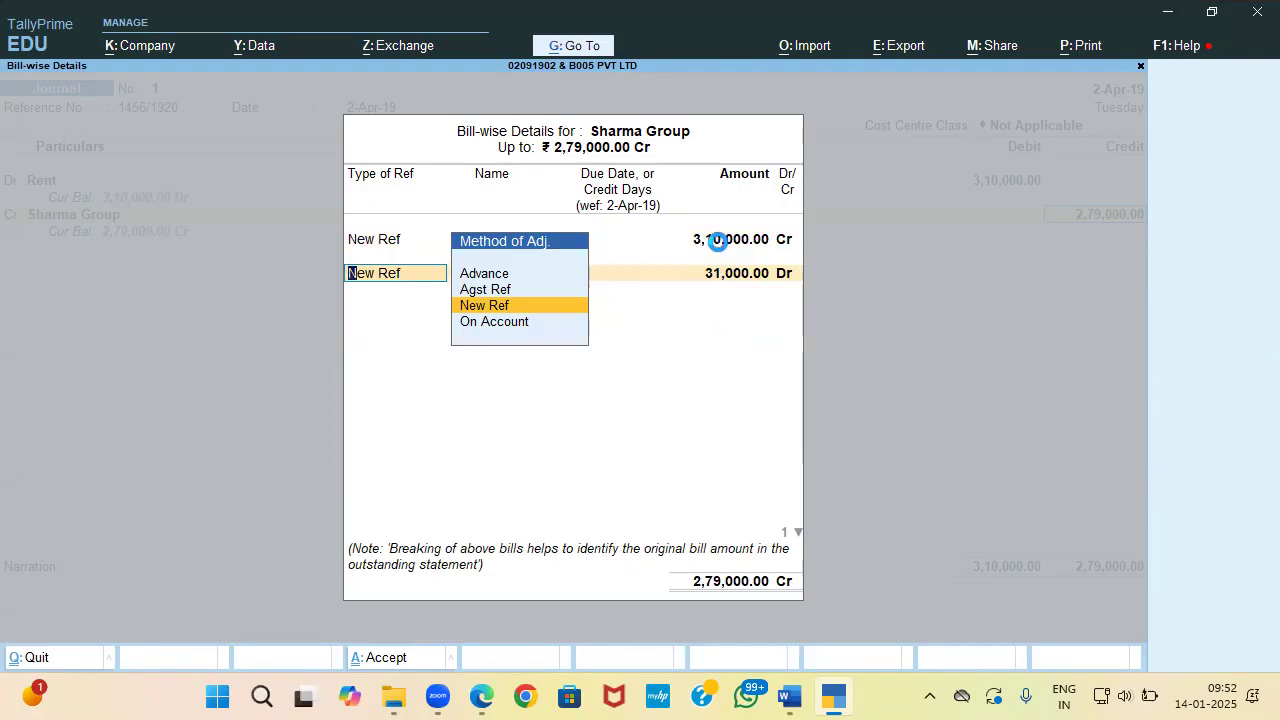
pyautogui.press('Return')
pyautogui.press('Return')
pyautogui.press('Return')
pyautogui.press('Return')
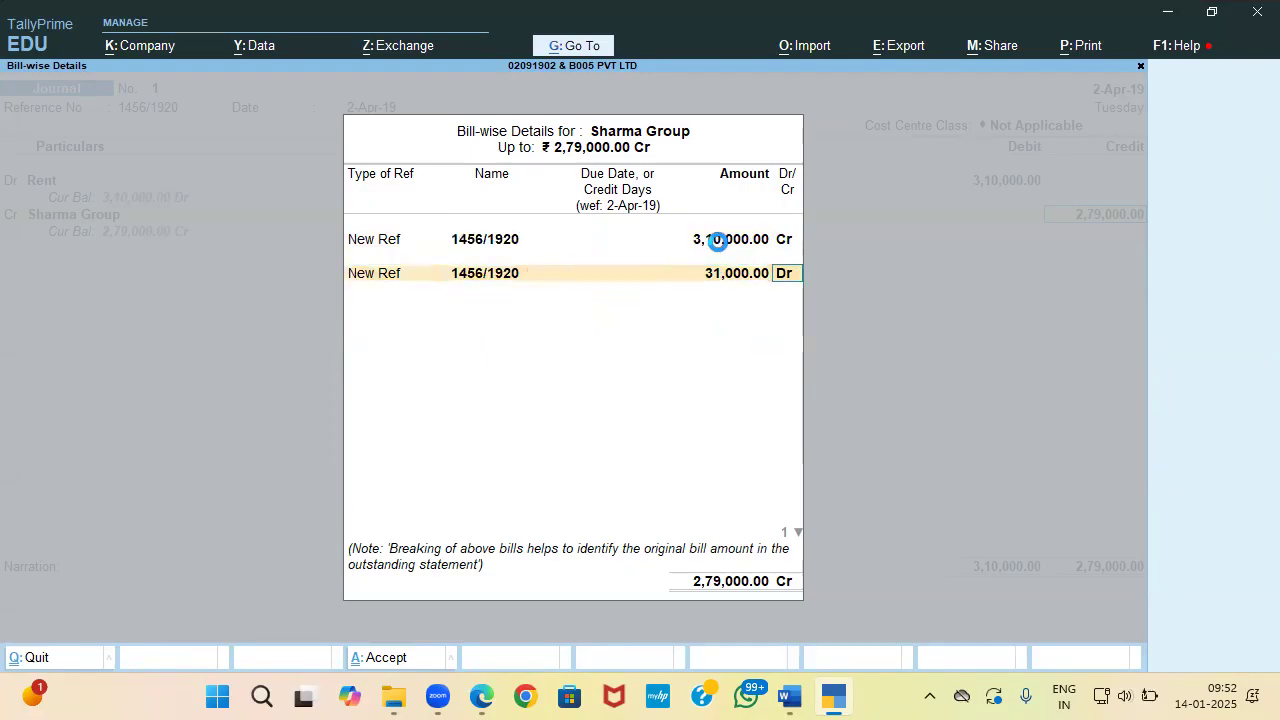
pyautogui.press('Return')
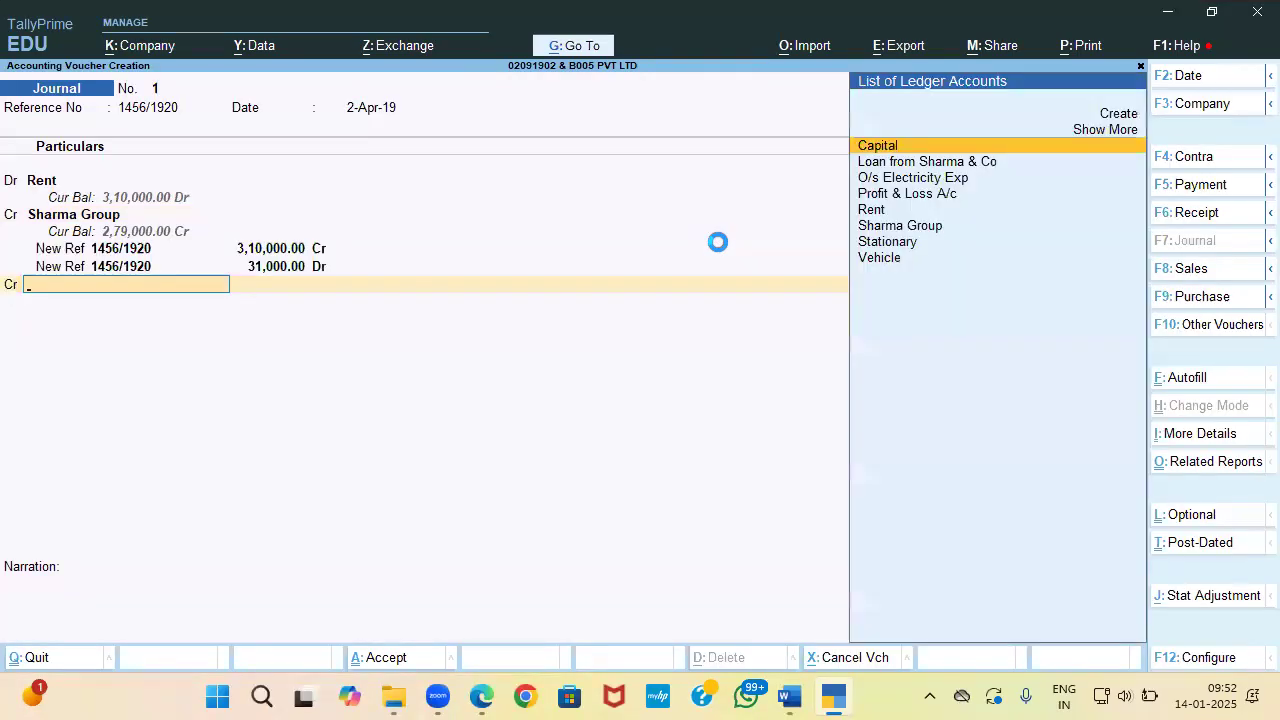
# Step: Create a TDS on Rent ledger under Duties & Taxes, duty type TDS, nature of payment Rent
pyautogui.hotkey('alt', 'c')
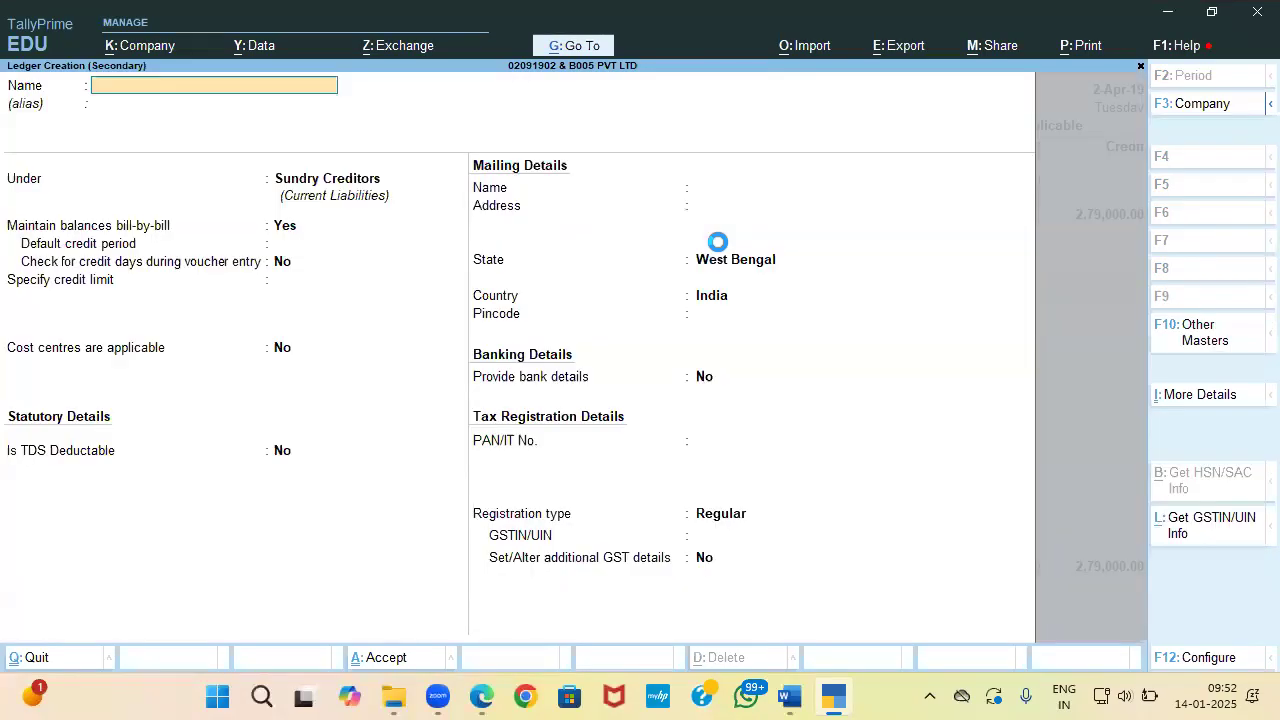
pyautogui.write('TDS on Rent')
pyautogui.press('Return')
pyautogui.press('Return')
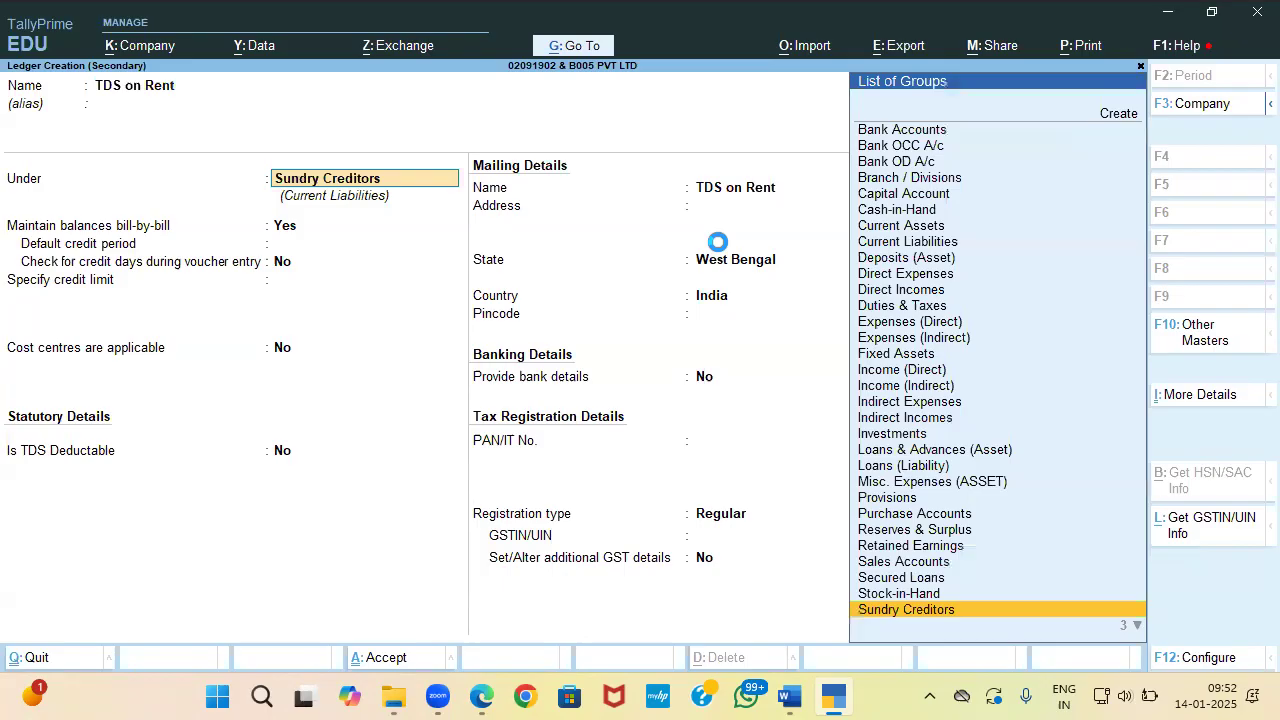
pyautogui.write('Du')
pyautogui.press('Return')
pyautogui.press('Down')
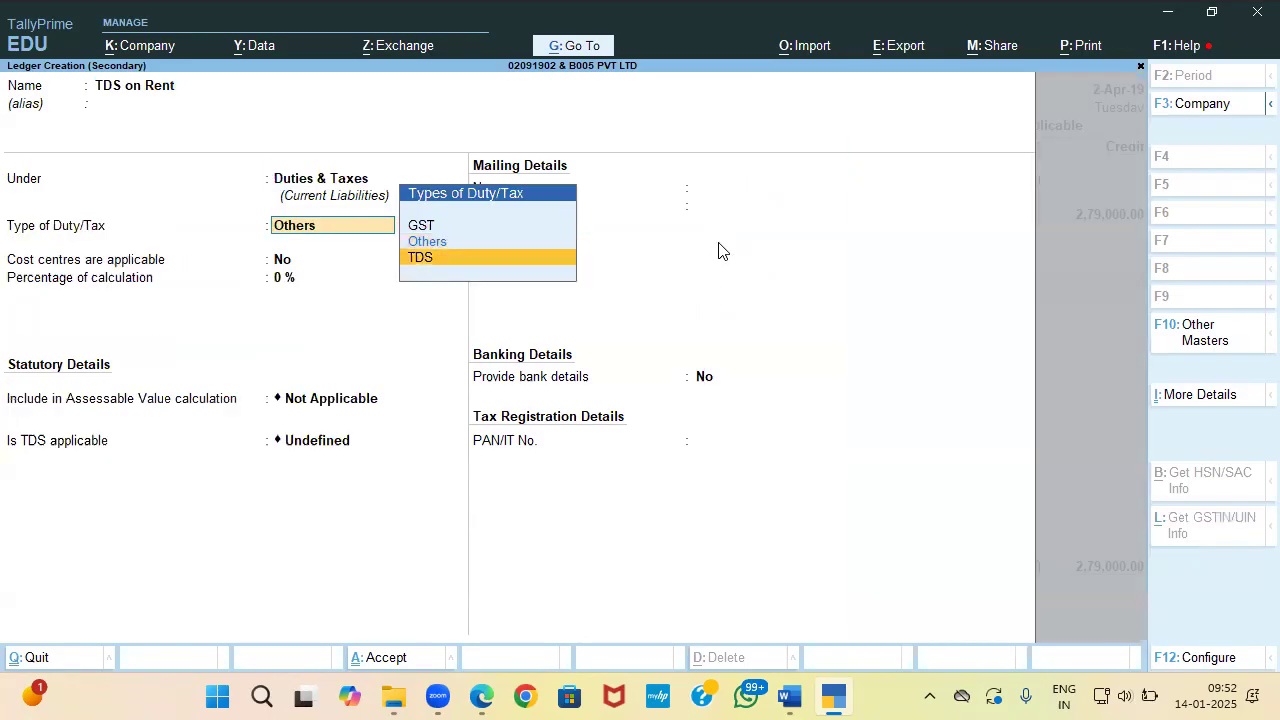
pyautogui.press('Return')
pyautogui.press('Down')
pyautogui.press('Return')
pyautogui.hotkey('ctrl', 'a')
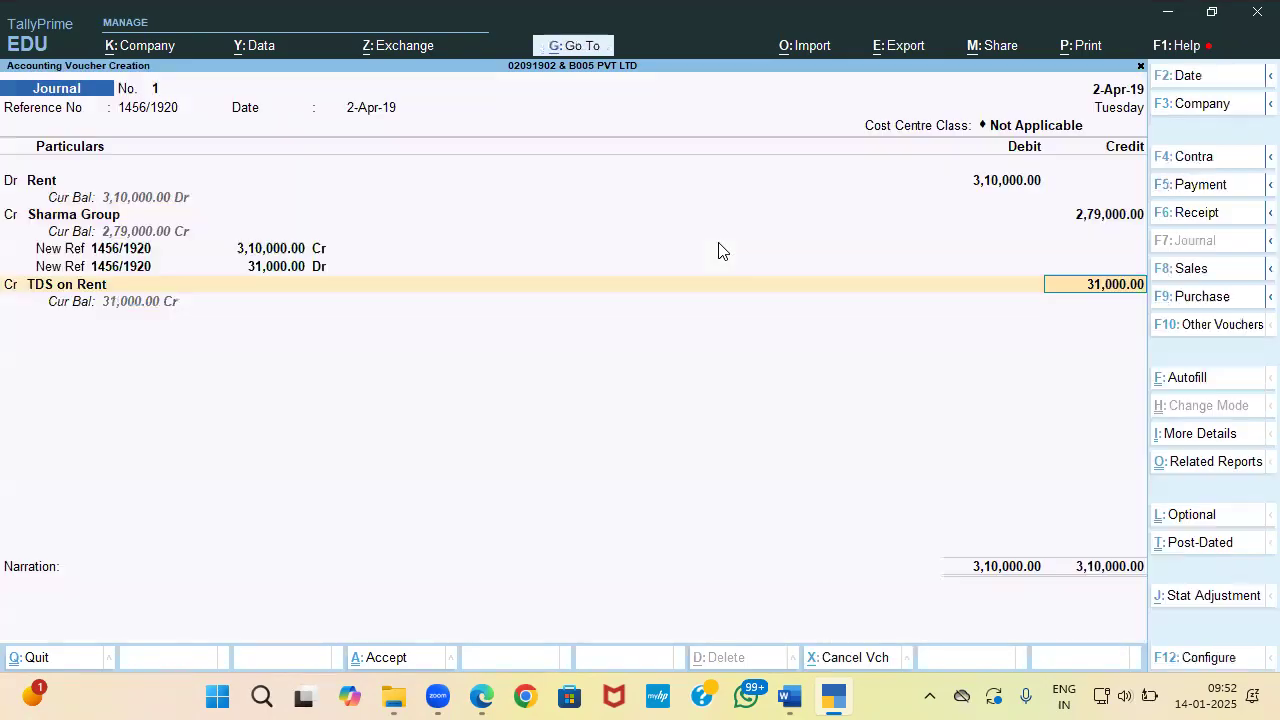
pyautogui.press('Return')
pyautogui.press('Return')
pyautogui.press('Return')
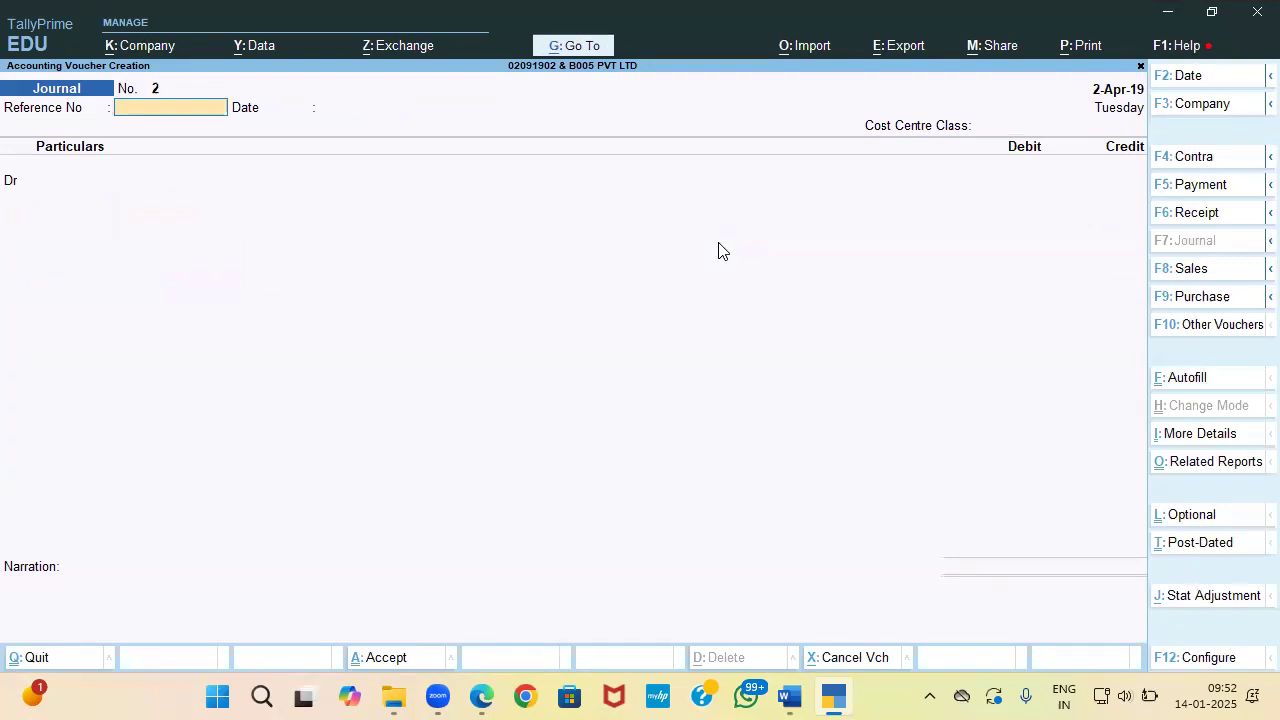
pyautogui.hotkey('alt', 'Tab')
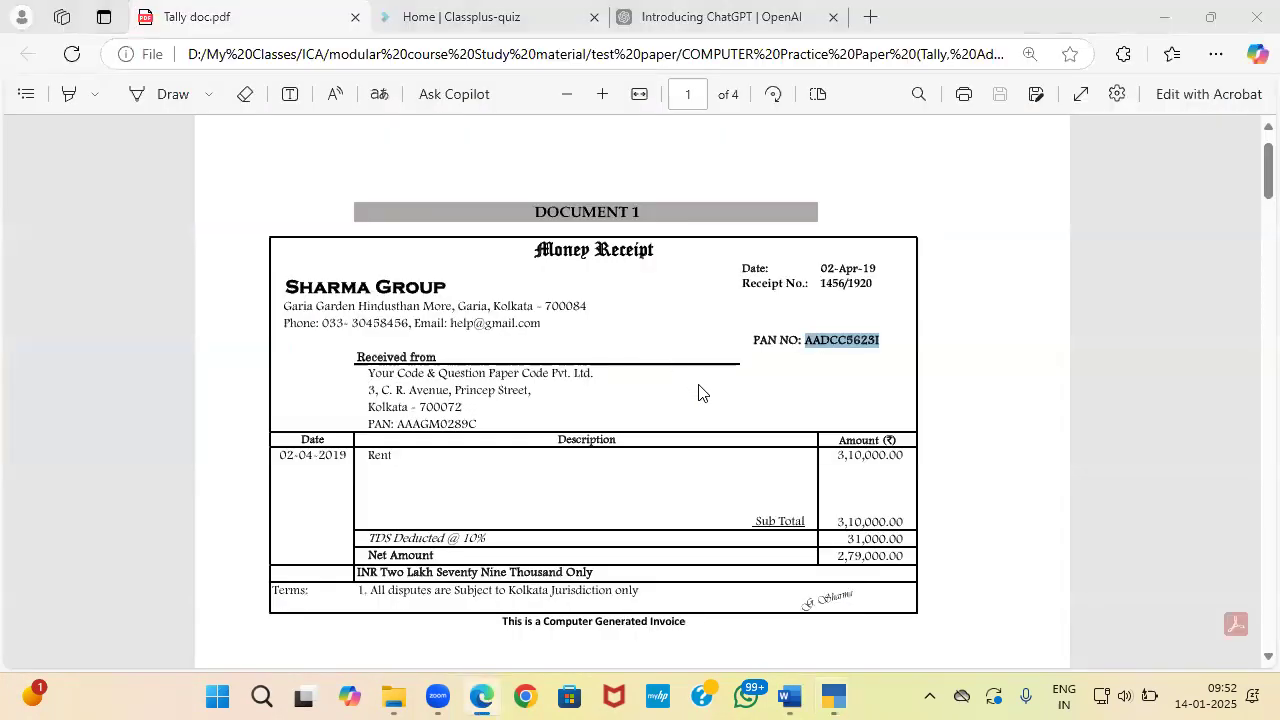
# Step: Start a Payment voucher debiting Sharma Group 2,79,000 against bill 1456/1920
pyautogui.hotkey('alt', 'Tab')
pyautogui.hotkey('alt', 'Tab')
pyautogui.hotkey('alt', 'Tab')
pyautogui.hotkey('alt', 'Tab')
pyautogui.hotkey('alt', 'Tab')
pyautogui.hotkey('alt', 'Tab')
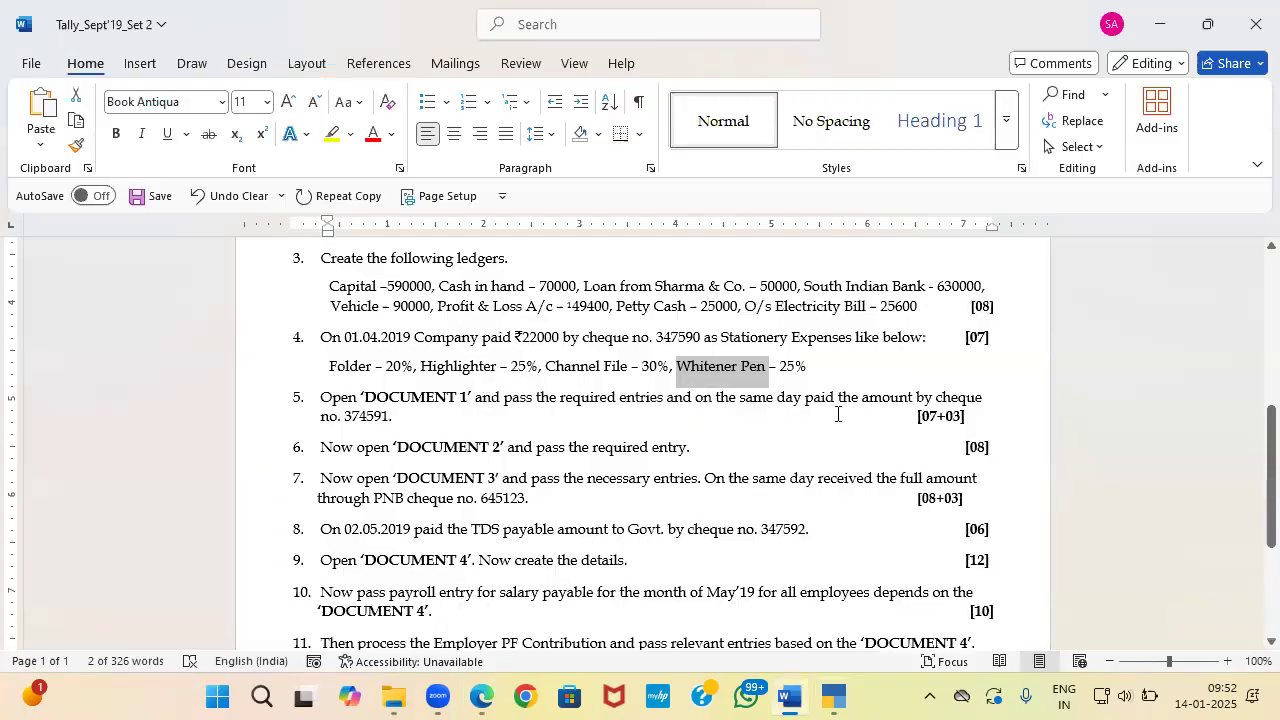
pyautogui.hotkey('alt', 'Tab')
pyautogui.hotkey('alt', 'Tab')
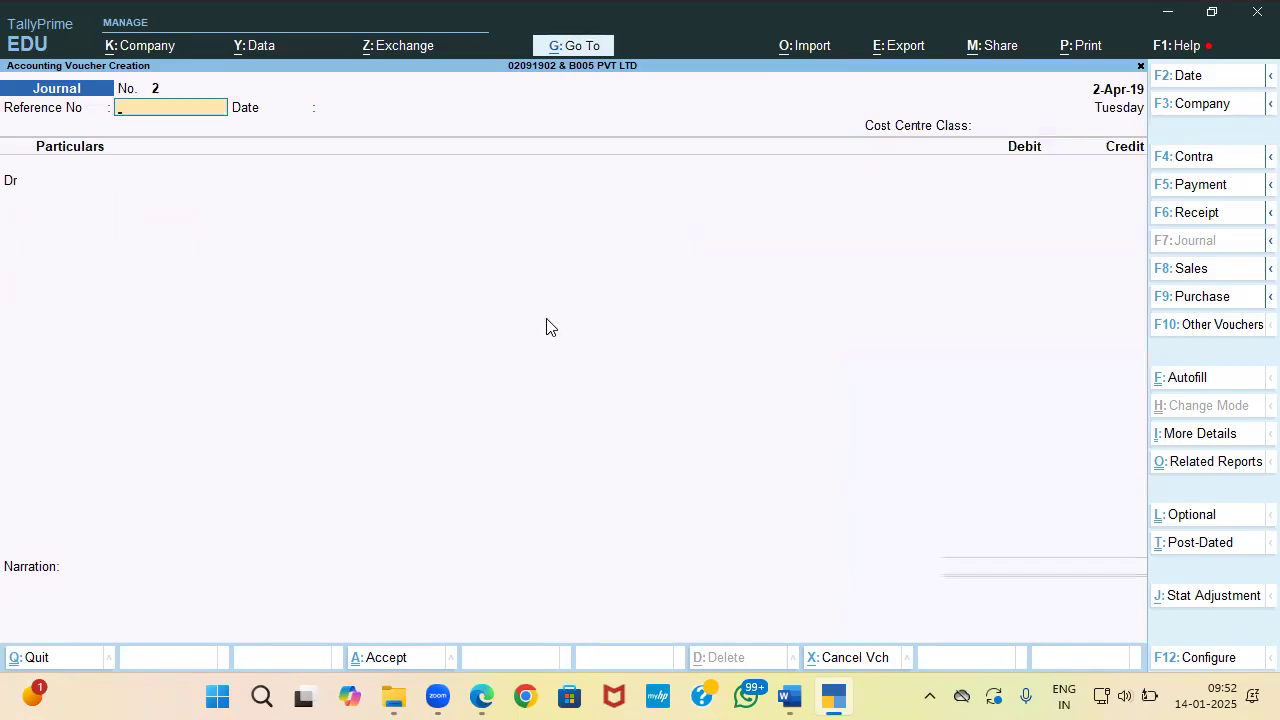
pyautogui.press('F5')
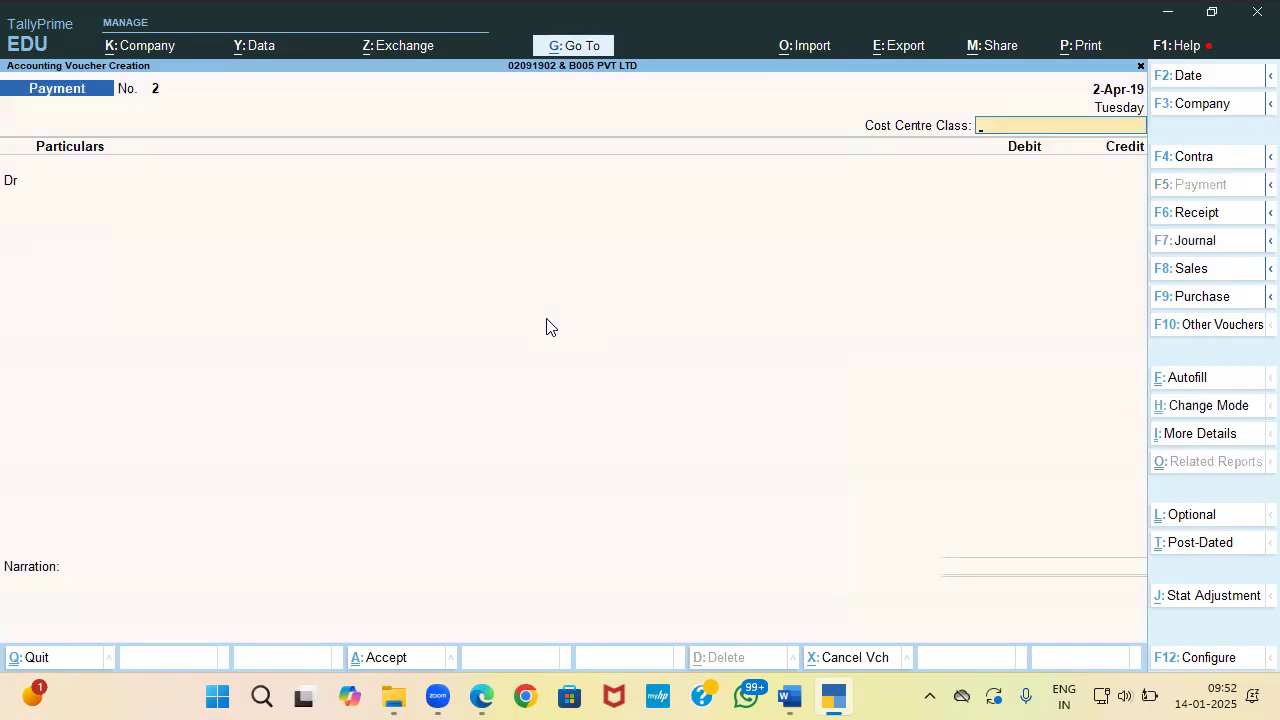
pyautogui.press('Return')
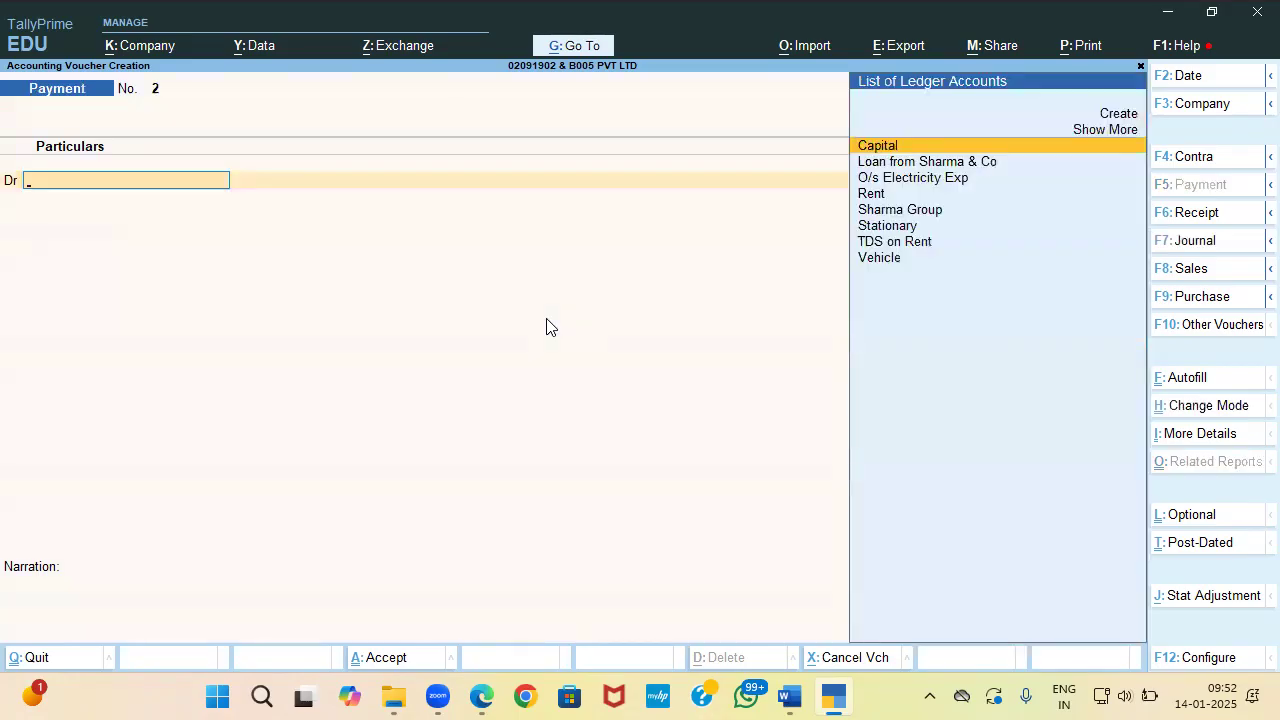
pyautogui.write('Sh')
pyautogui.press('Return')
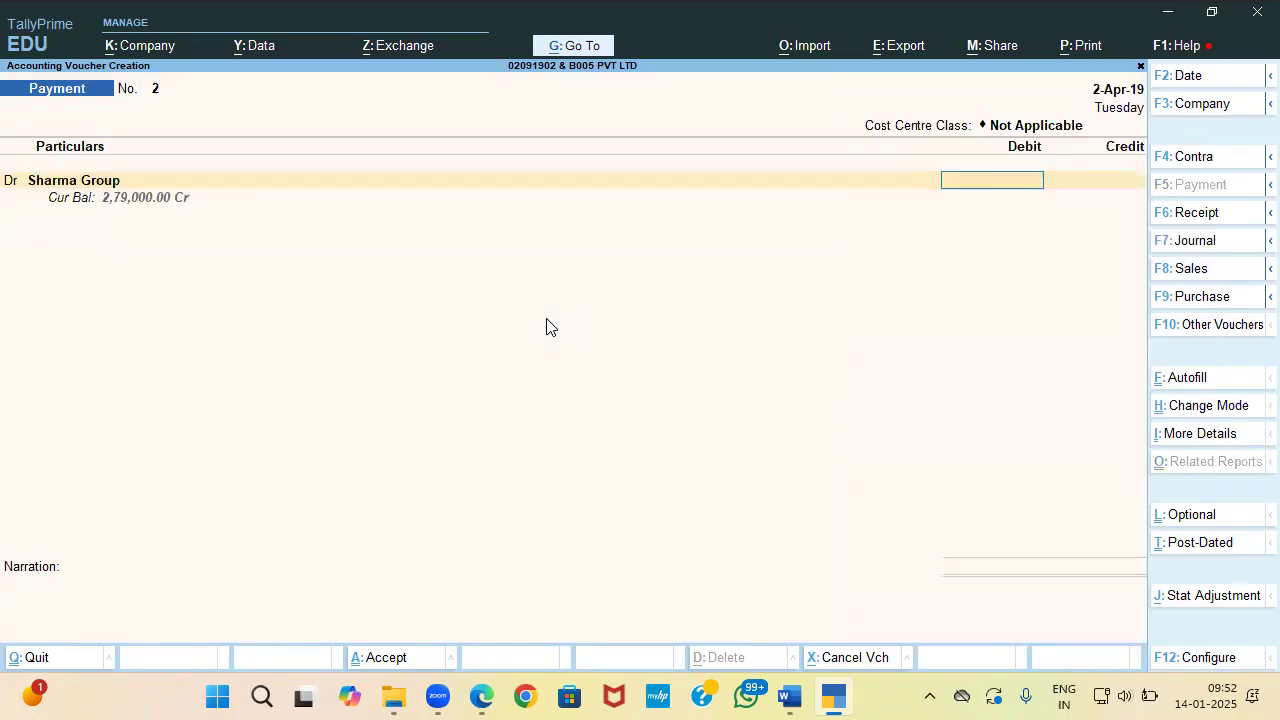
pyautogui.write('279000')
pyautogui.press('Return')
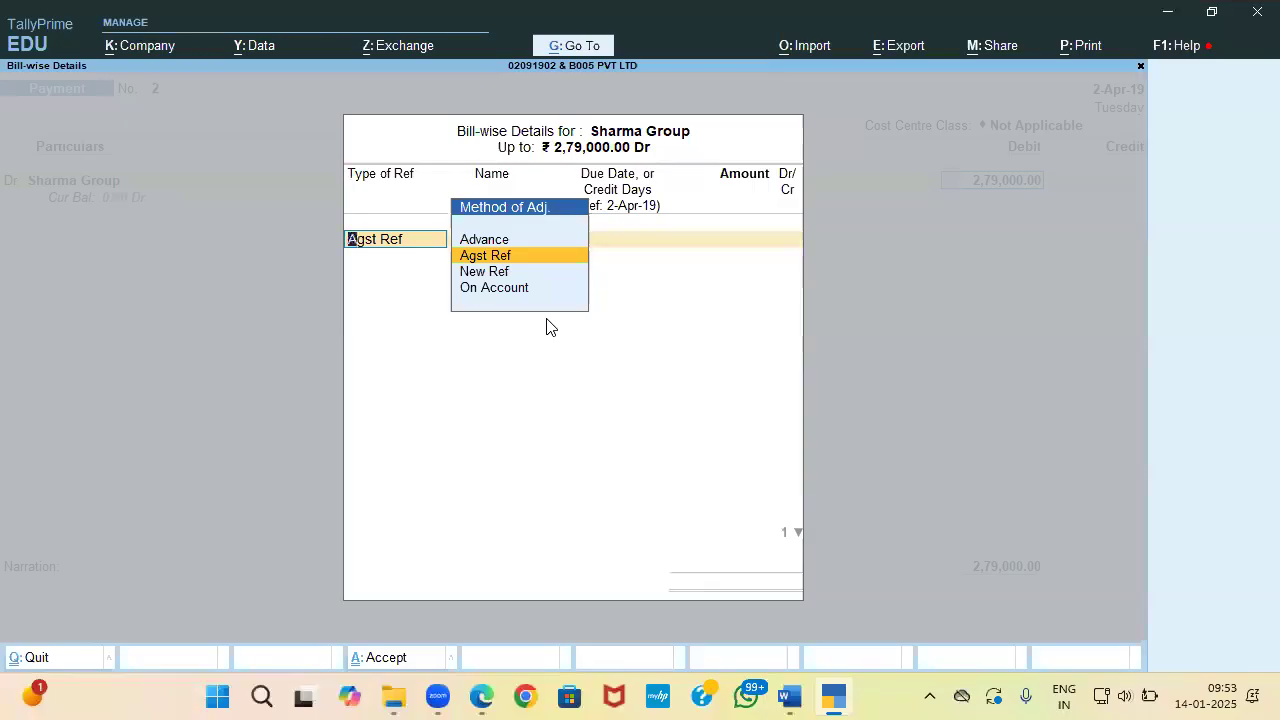
pyautogui.press('Return')
pyautogui.press('Return')
pyautogui.press('Return')
pyautogui.press('Return')
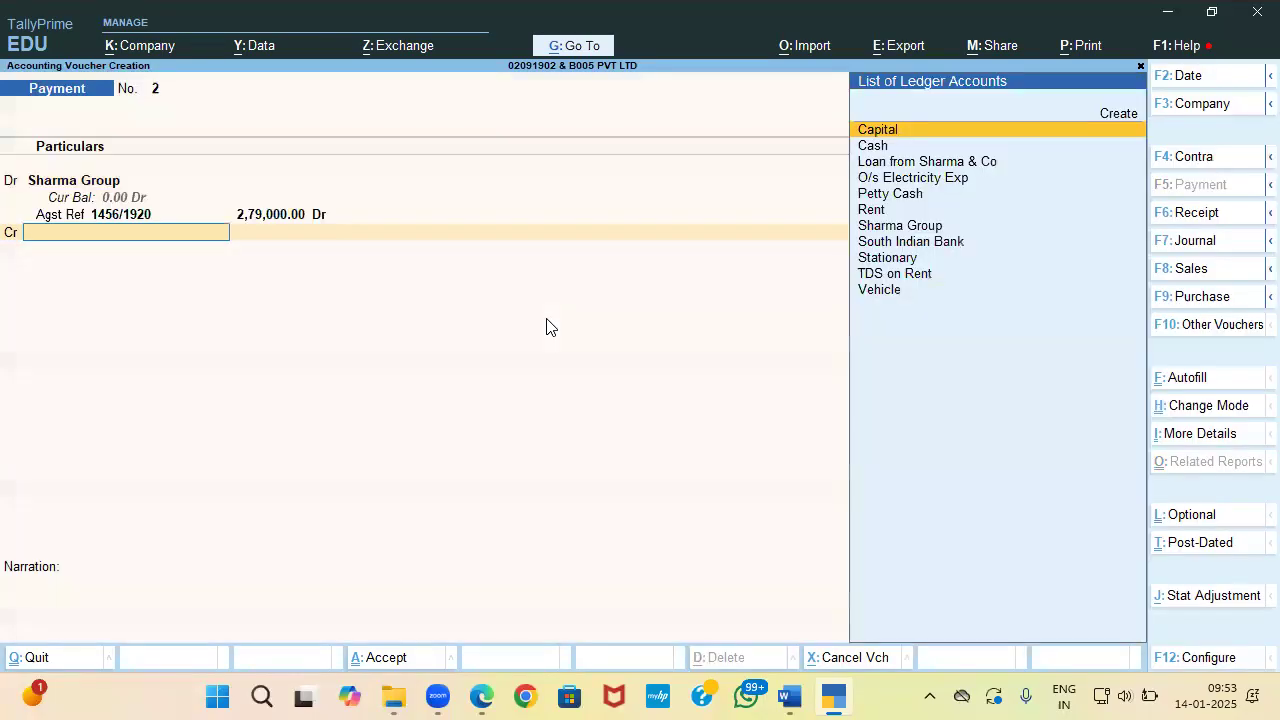
# Step: Credit South Indian Bank with cheque number 374591 and accept the payment
pyautogui.write('s')
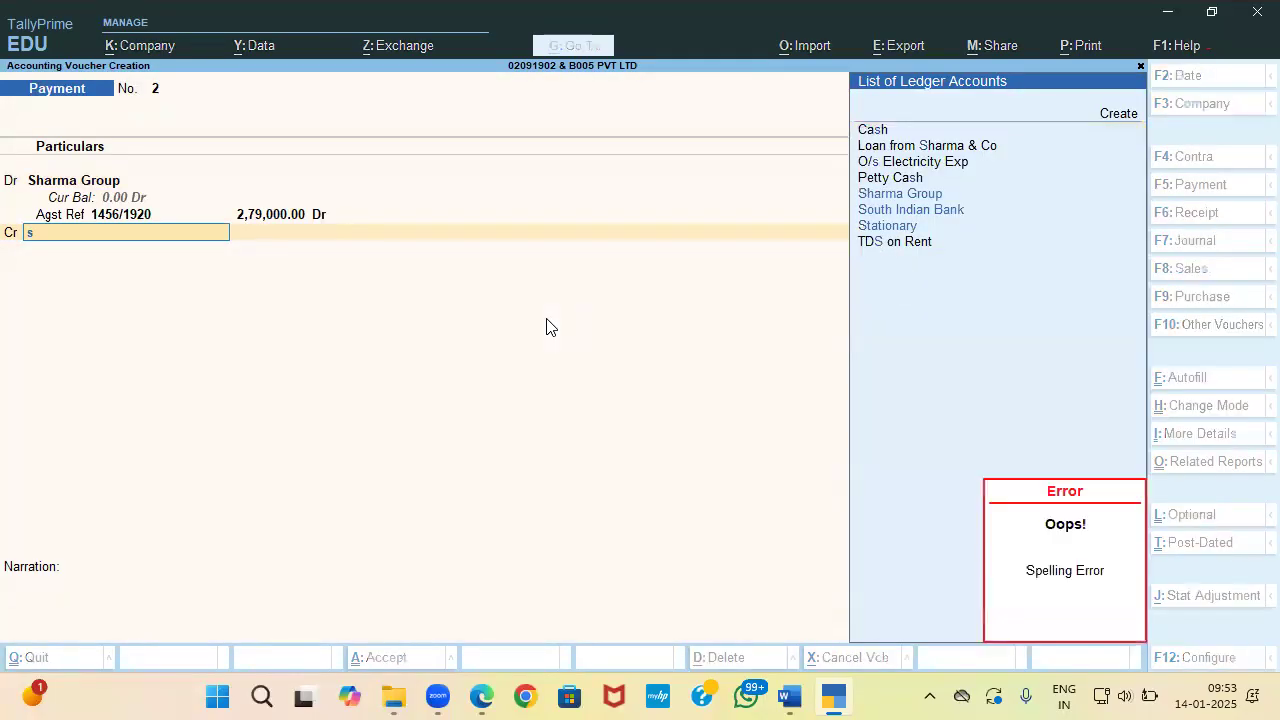
pyautogui.write('o')
pyautogui.press('Return')
pyautogui.press('Return')
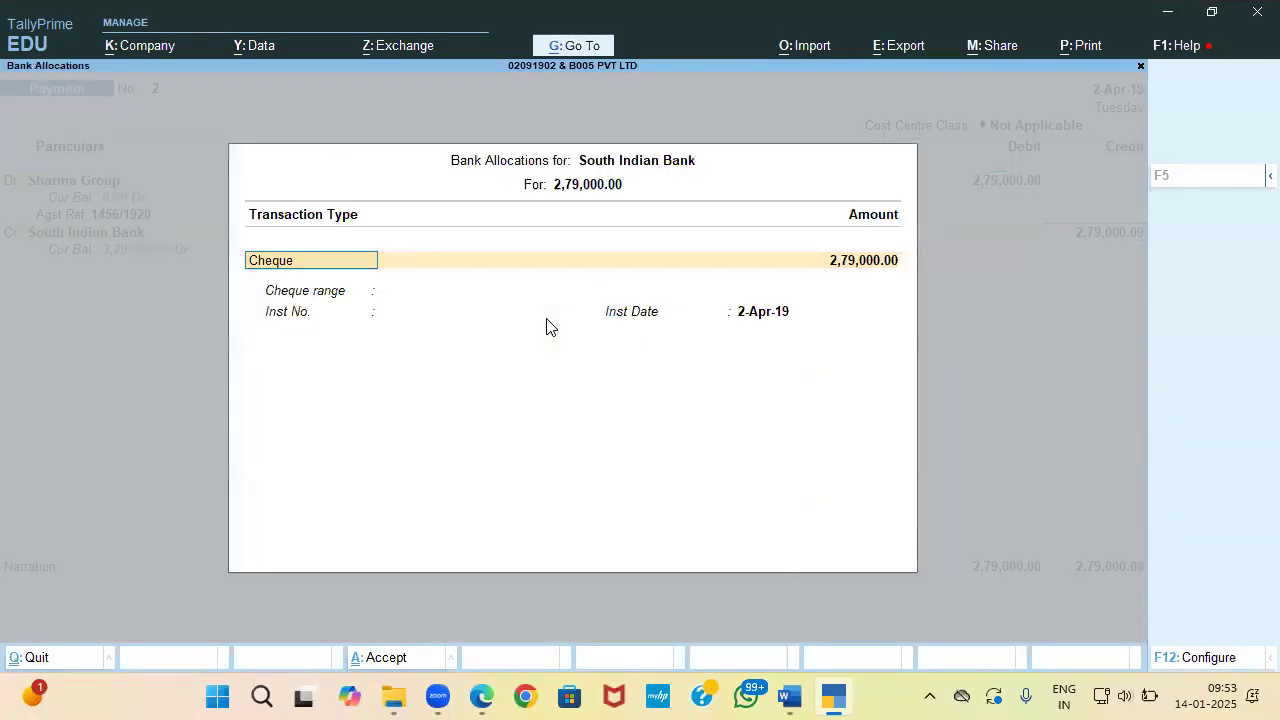
pyautogui.press('Return')
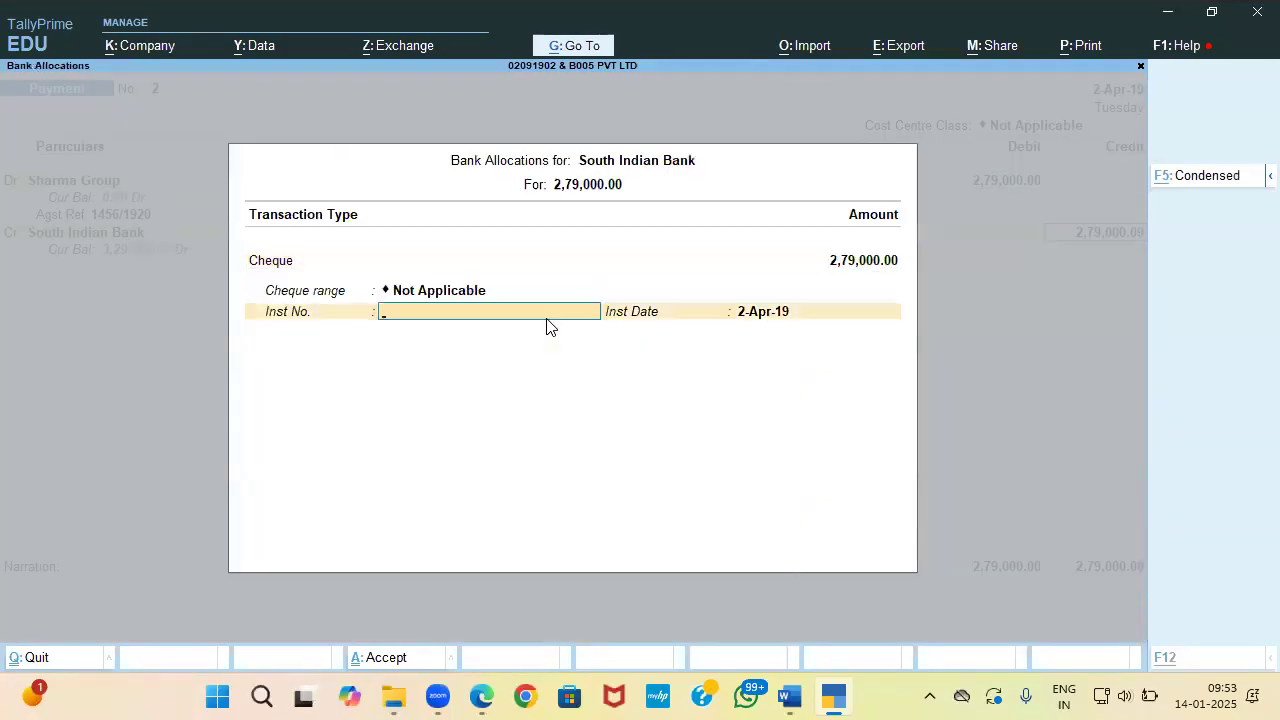
pyautogui.hotkey('alt', 'Tab')
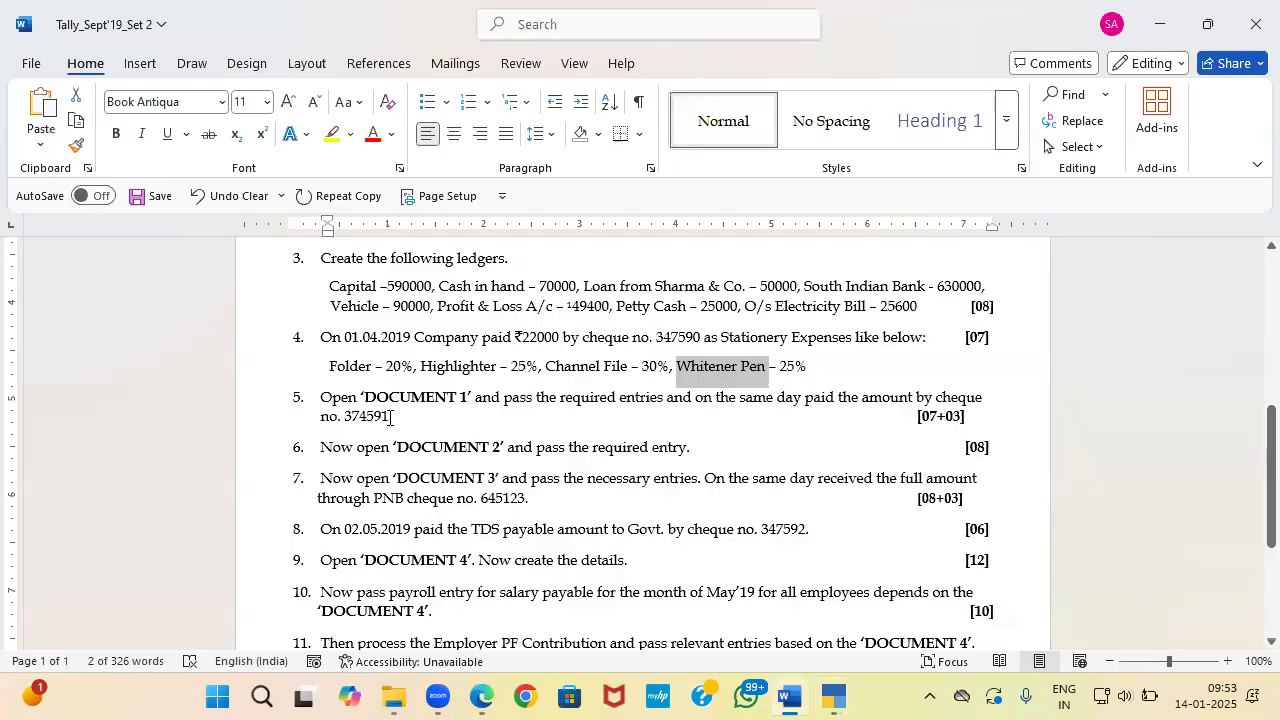
pyautogui.hotkey('alt', 'Tab')
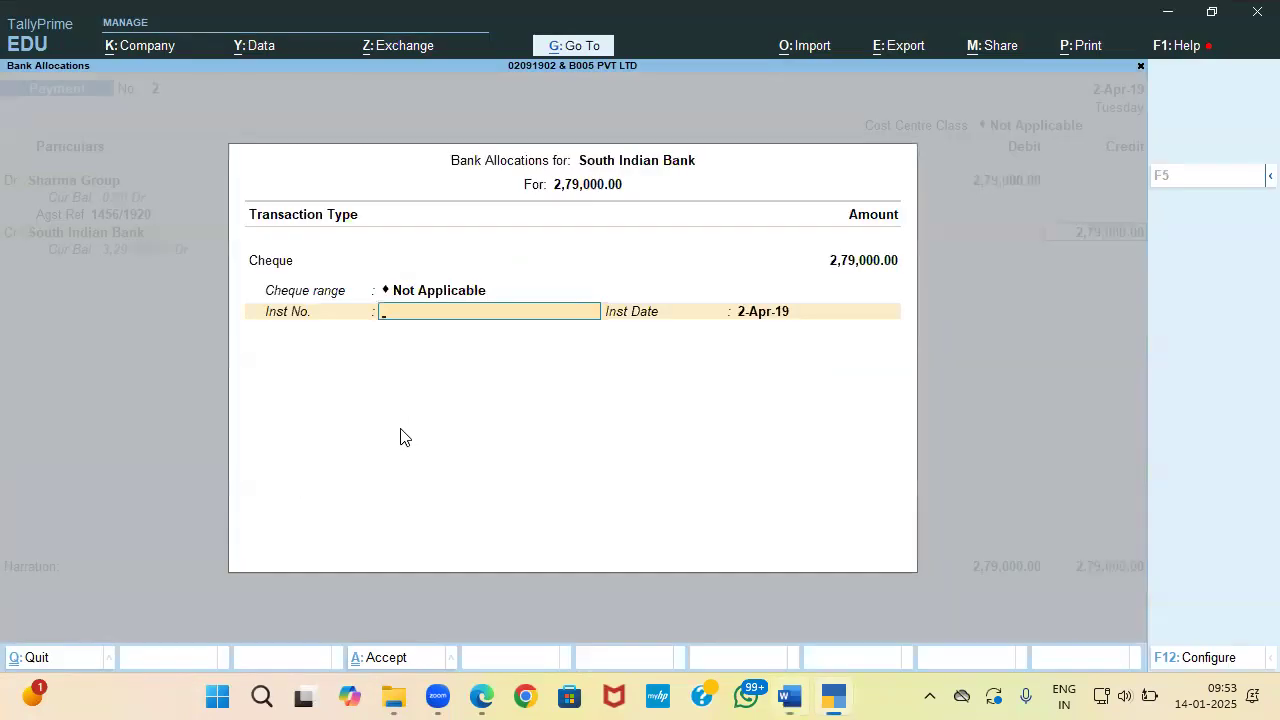
pyautogui.write('374')
pyautogui.hotkey('alt', 'Tab')
pyautogui.hotkey('alt', 'Tab')
pyautogui.write('591')
pyautogui.press('Return')
pyautogui.press('Return')
pyautogui.press('Return')
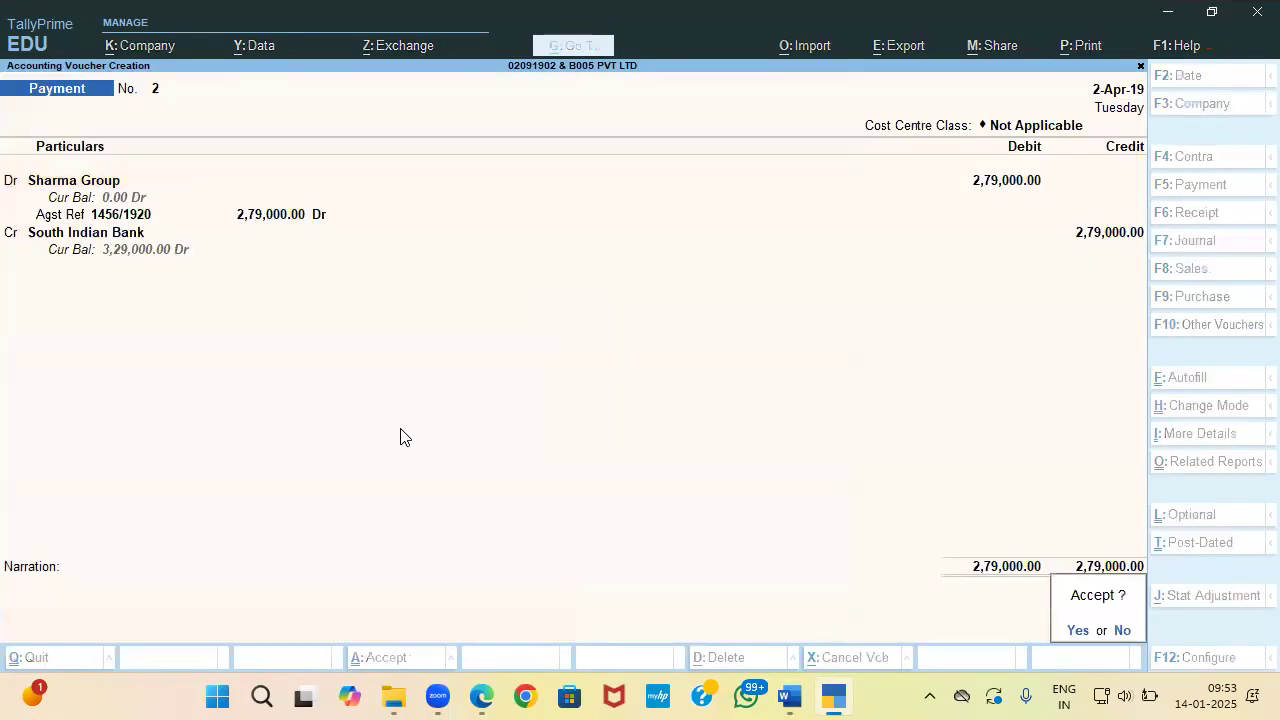
pyautogui.press('Return')
pyautogui.hotkey('alt', 'Tab')
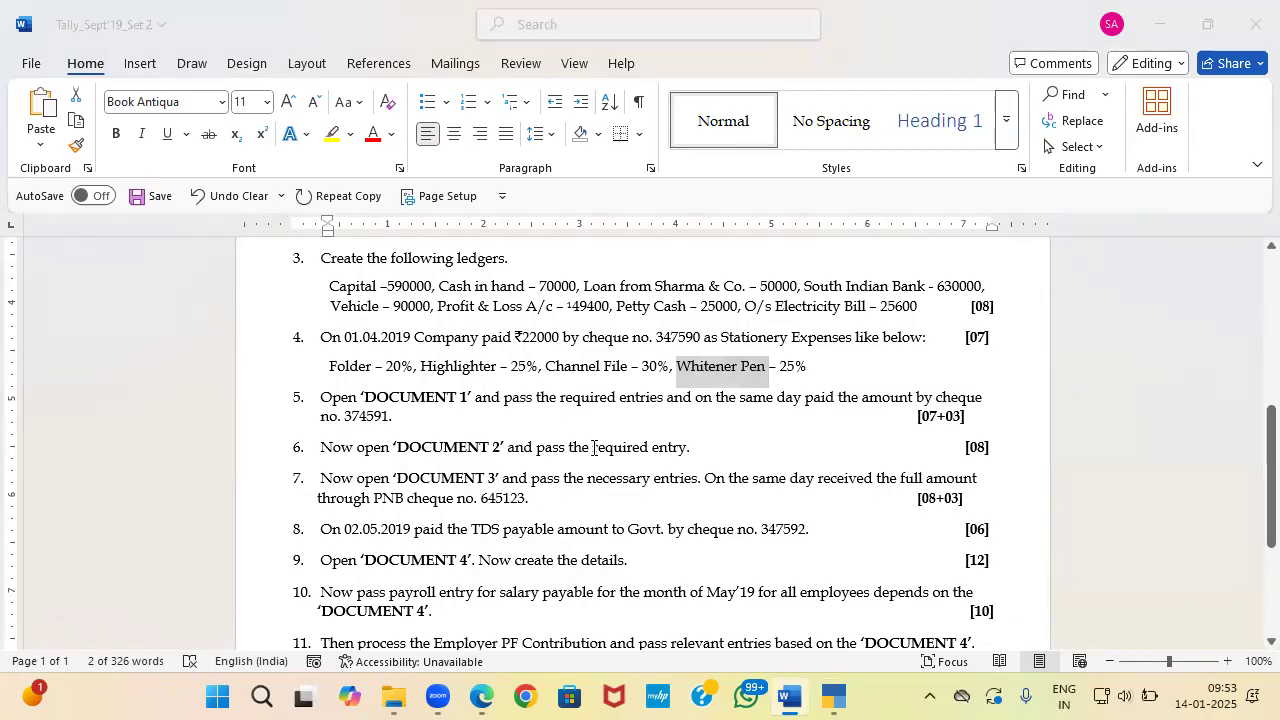
# Step: Scroll through the source-document PDF to locate the Epcos India tax invoice
pyautogui.hotkey('alt', 'Tab')
pyautogui.hotkey('alt', 'Tab')
pyautogui.press('Tab')
pyautogui.scroll(-10, 581, 437)
pyautogui.scroll(-5, 581, 437)
pyautogui.scroll(2, 581, 437)
pyautogui.scroll(-2, 581, 437)
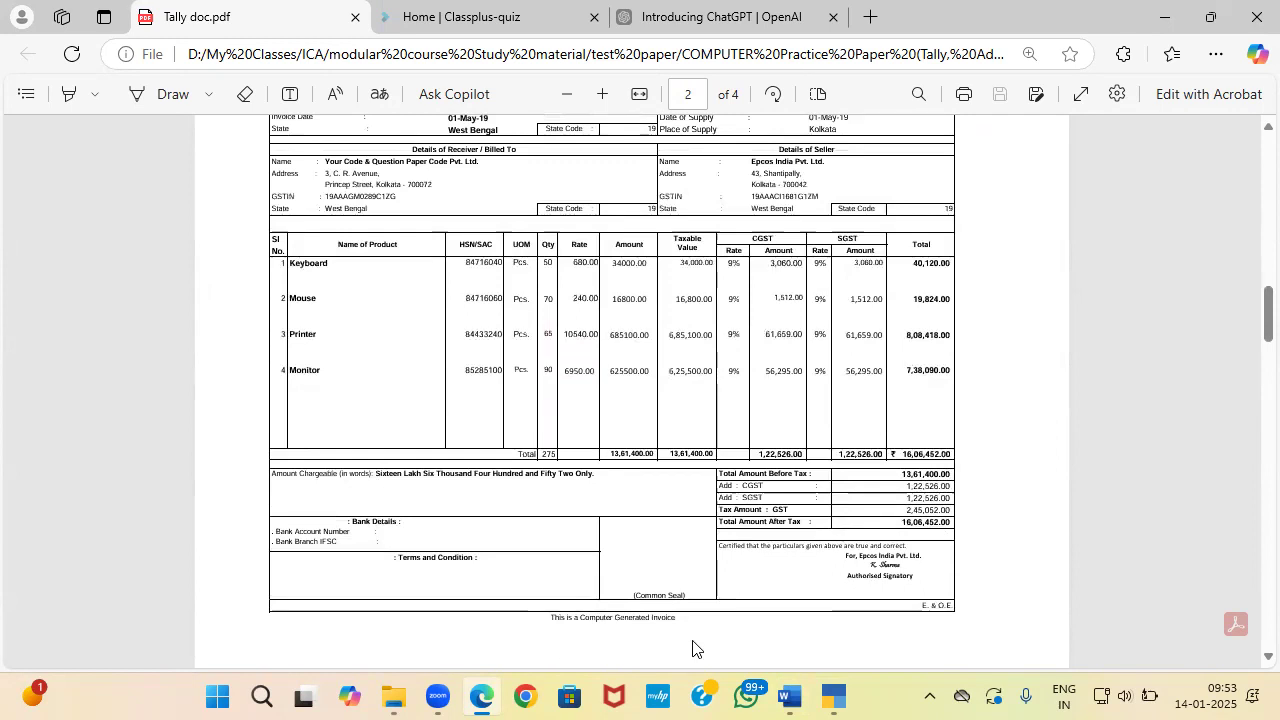
pyautogui.scroll(1, 693, 648)
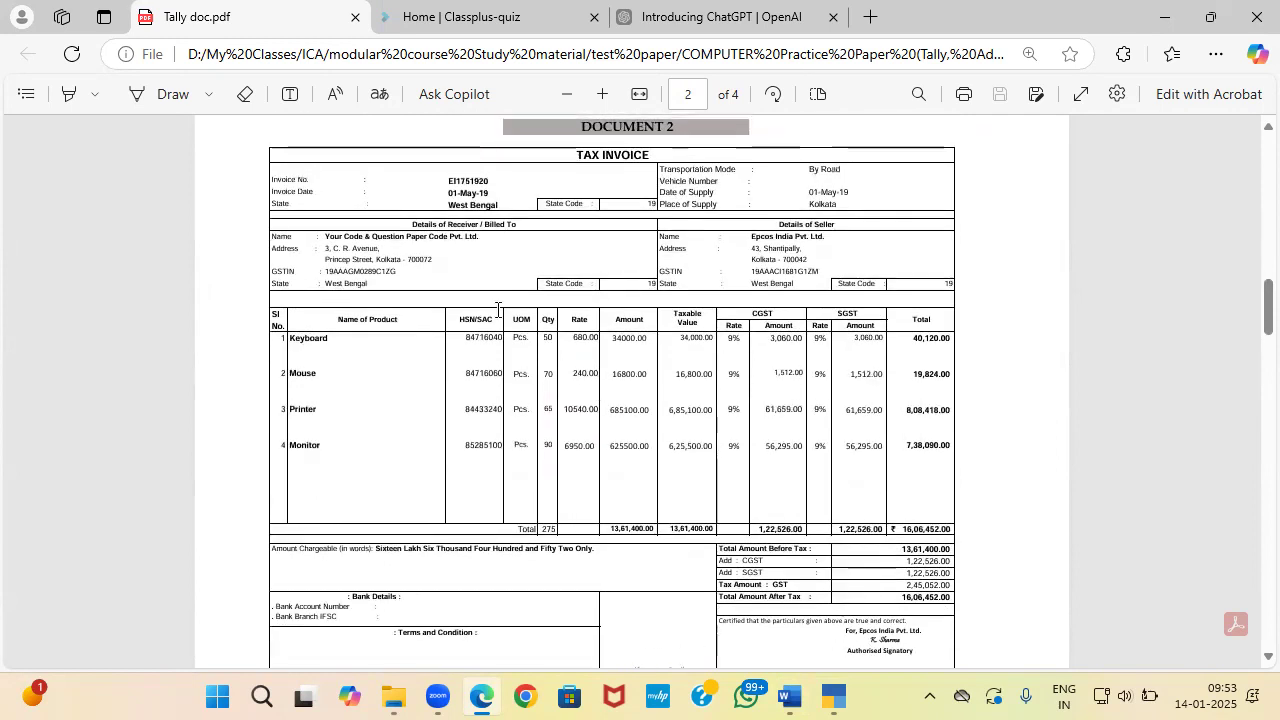
# Step: Zoom into the Document 2 invoice and highlight the receiver and seller Epcos India Pvt. Ltd. names
pyautogui.click(603, 93)
pyautogui.click(604, 93)
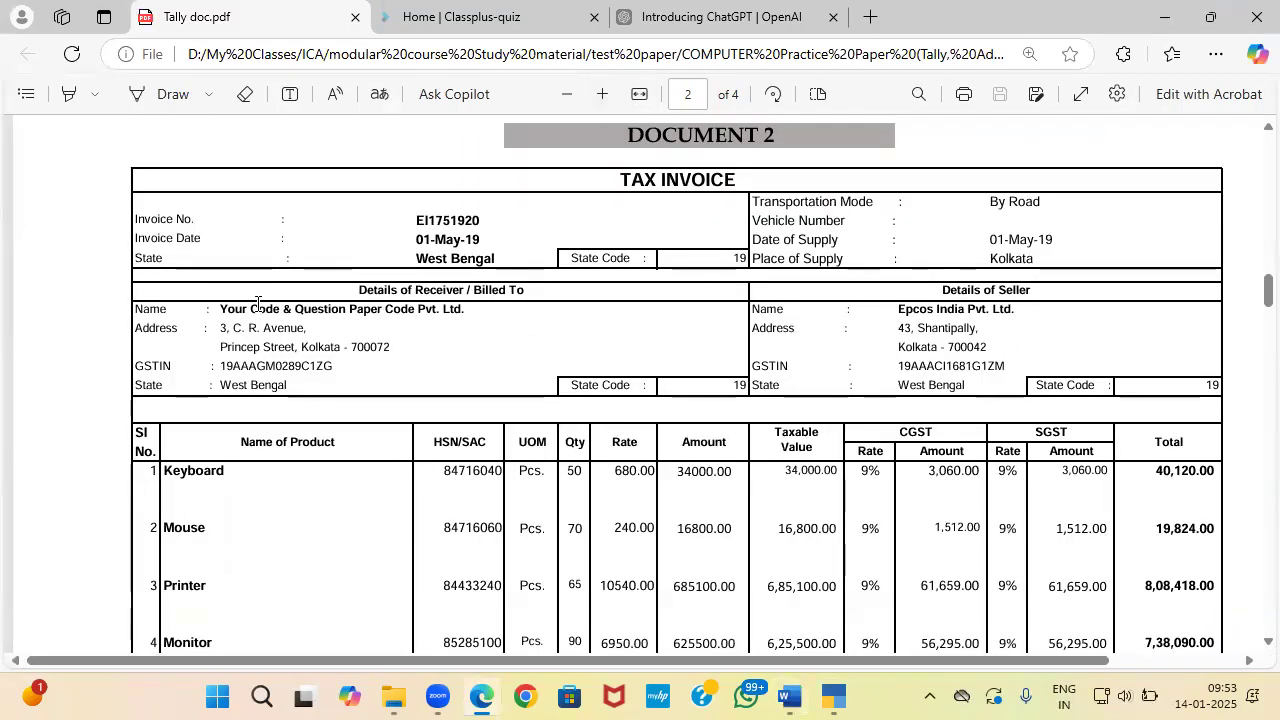
pyautogui.moveTo(222, 309); pyautogui.dragTo(464, 310)
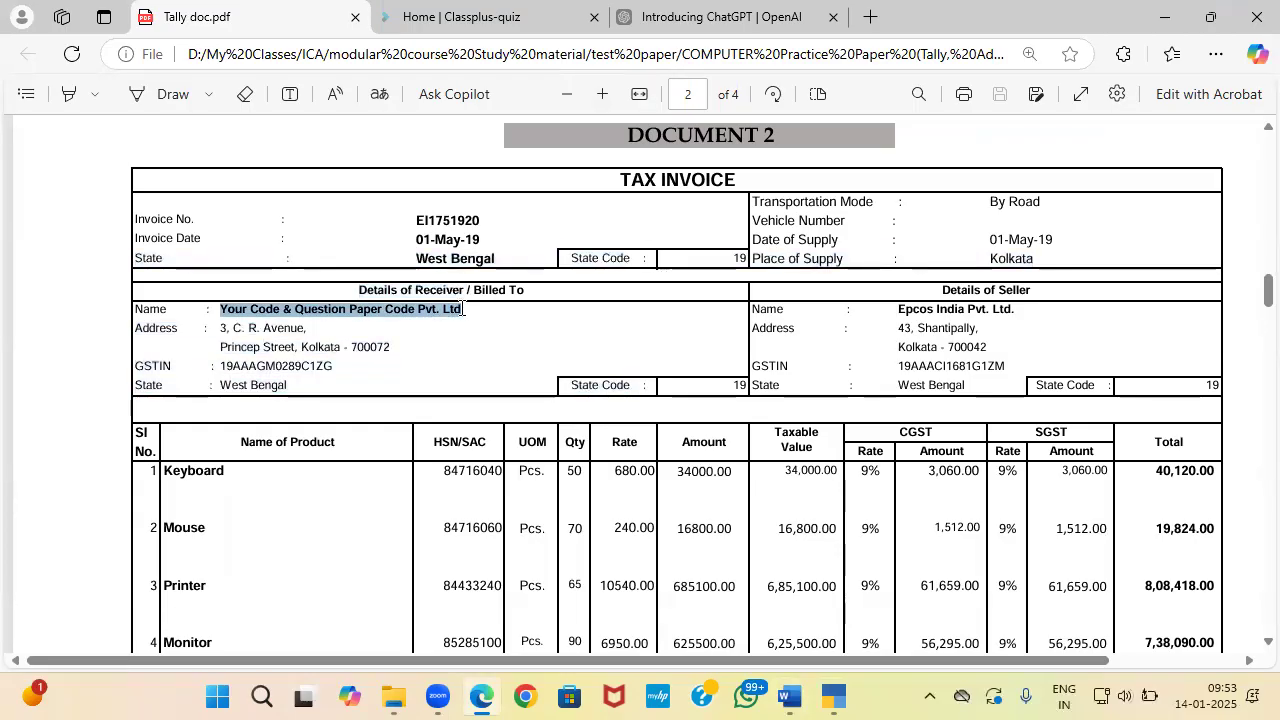
pyautogui.moveTo(900, 309); pyautogui.dragTo(1018, 311)
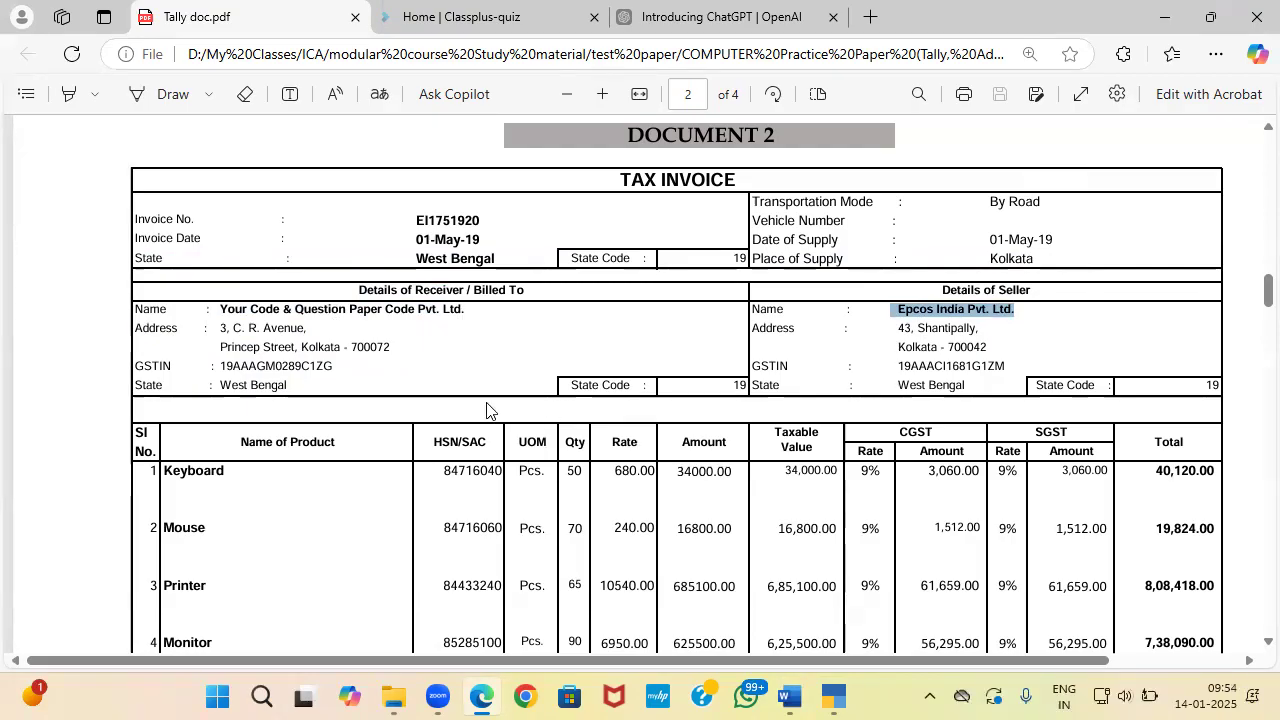
pyautogui.scroll(-2, 487, 410)
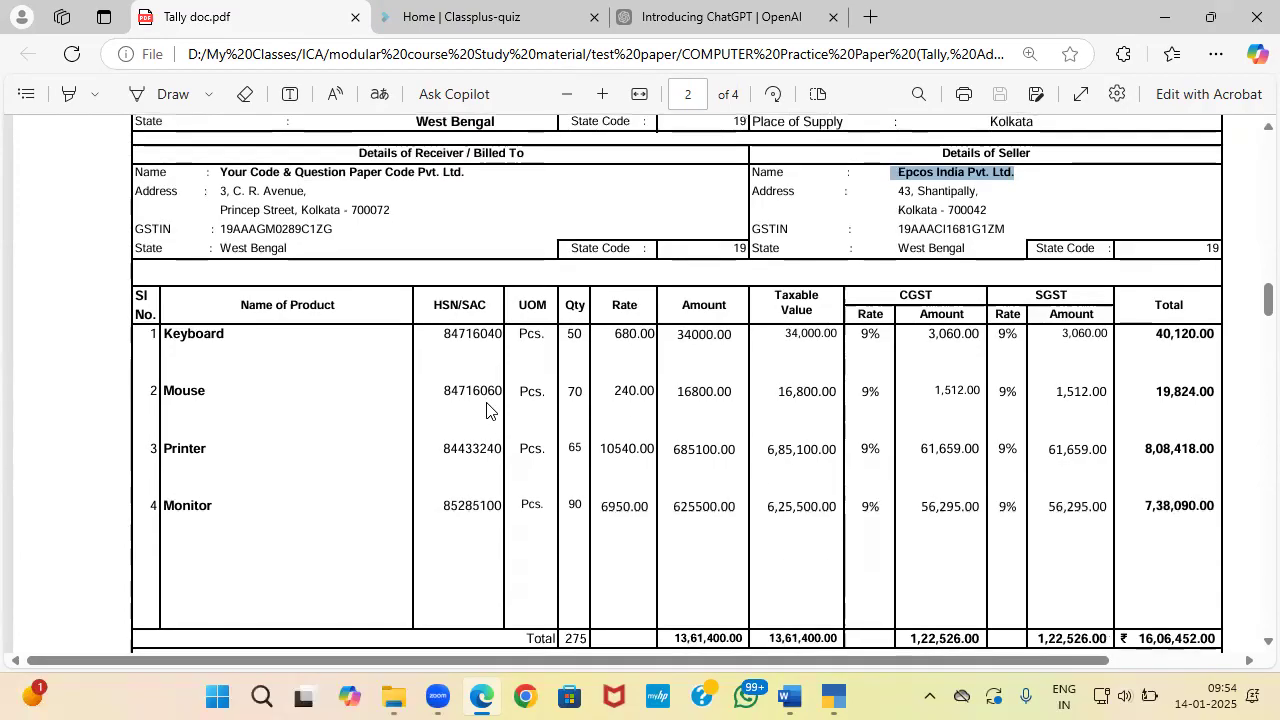
pyautogui.scroll(2, 487, 410)
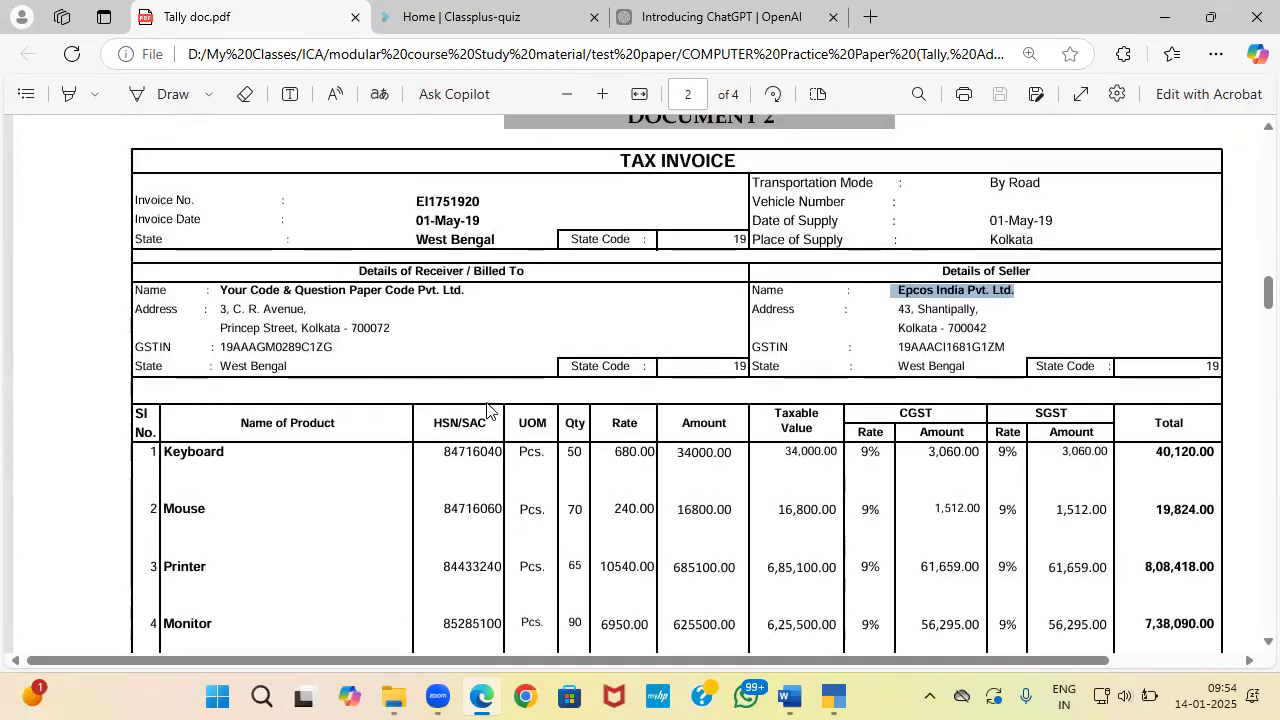
pyautogui.hotkey('alt', 'Tab')
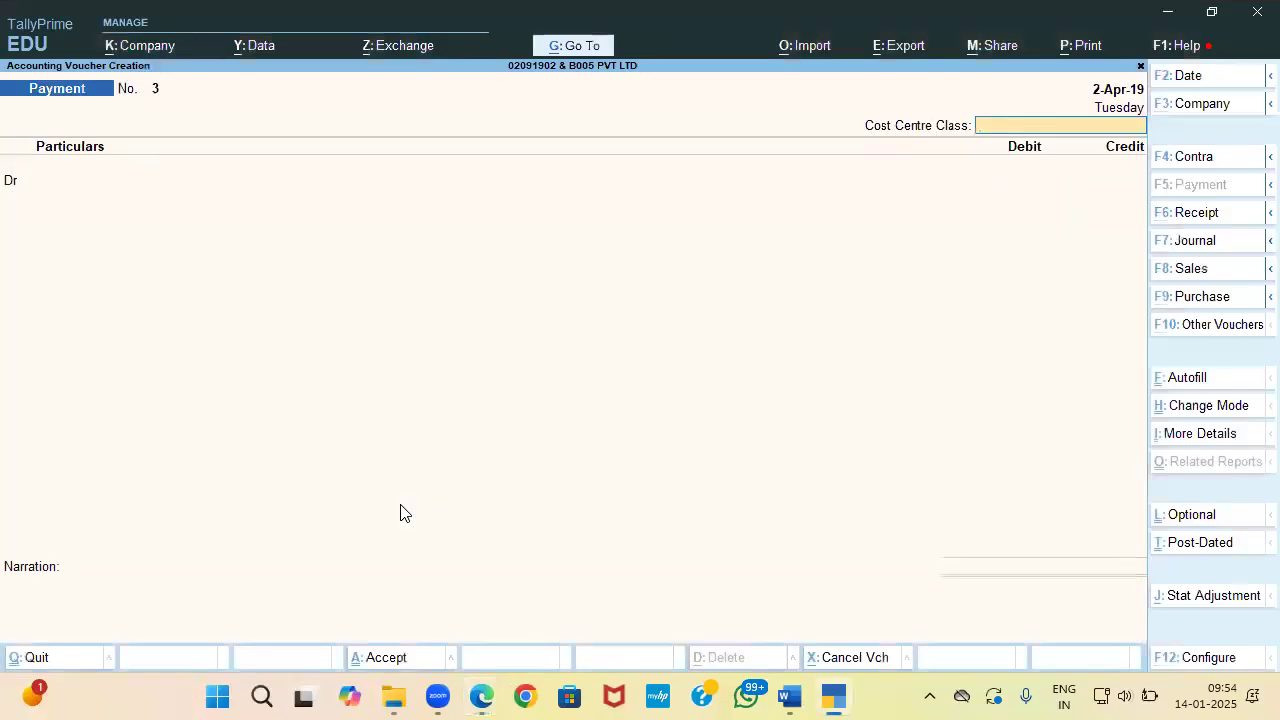
# Step: Switch to a Purchase voucher and paste supplier invoice number EI1751920 from the PDF
pyautogui.press('F9')
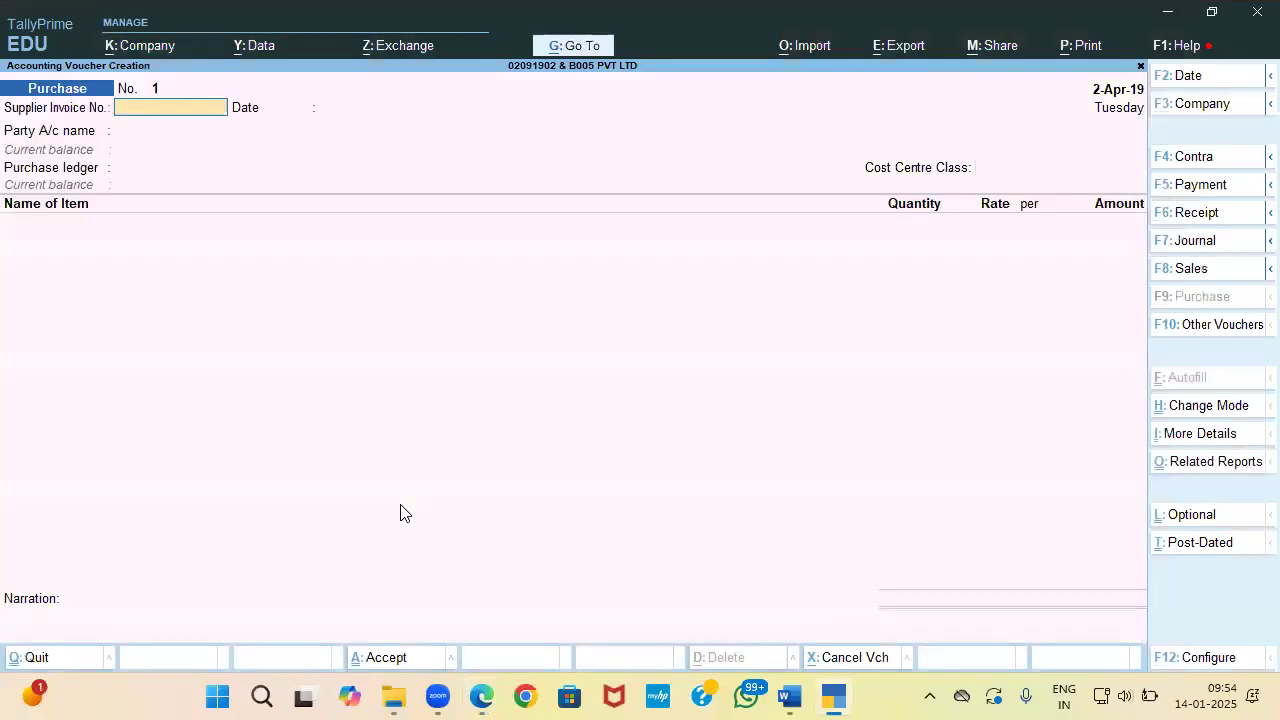
pyautogui.hotkey('alt', 'Tab')
pyautogui.hotkey('alt', 'Tab')
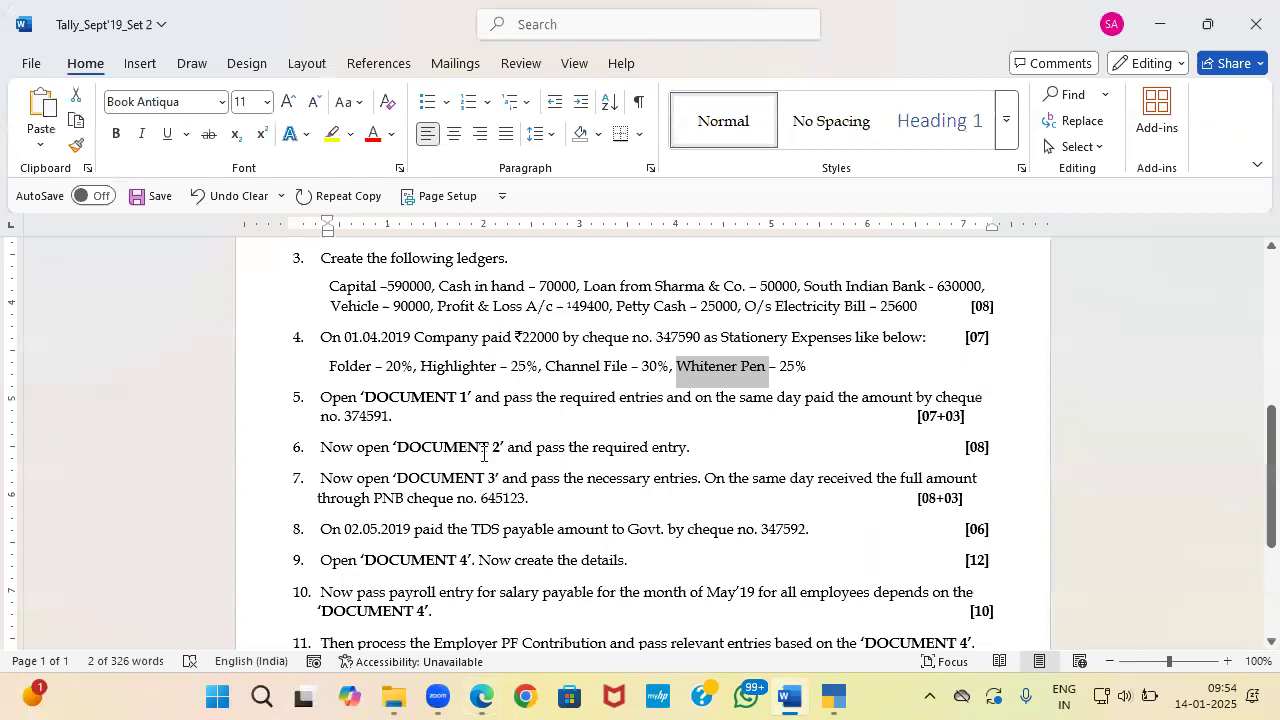
pyautogui.hotkey('alt', 'Tab')
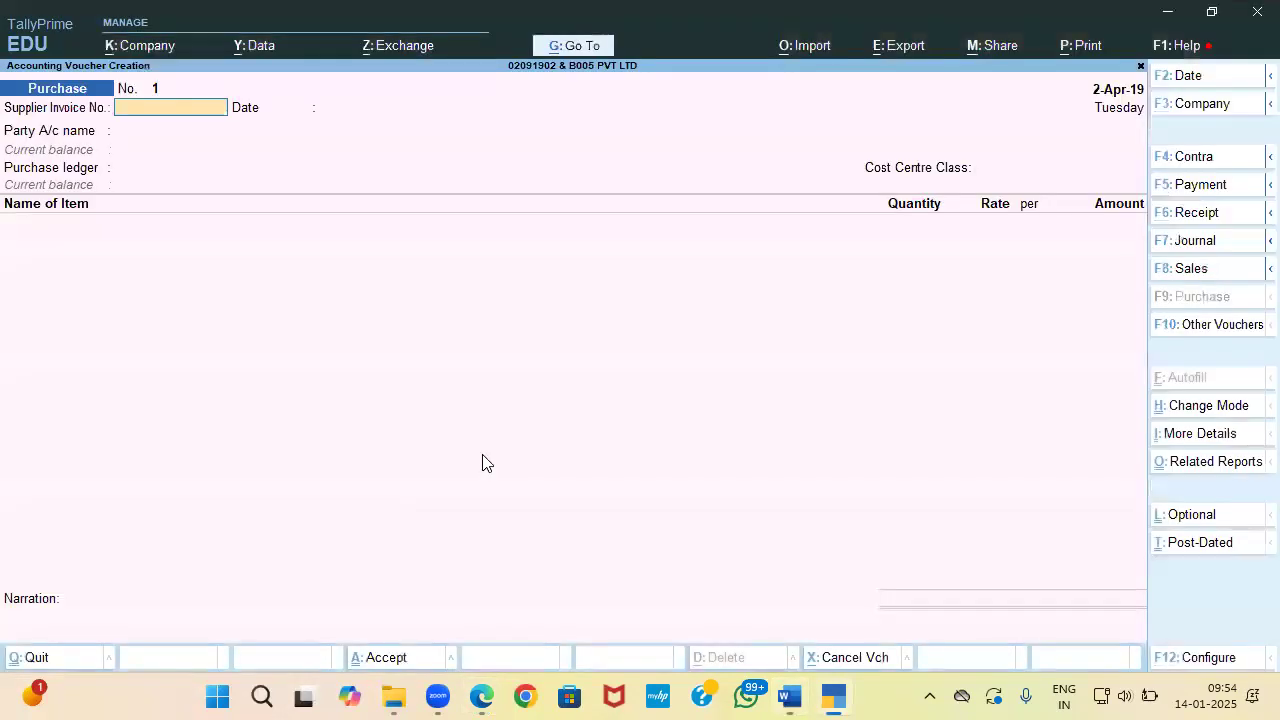
pyautogui.hotkey('alt', 'Tab')
pyautogui.hotkey('alt', 'Tab')
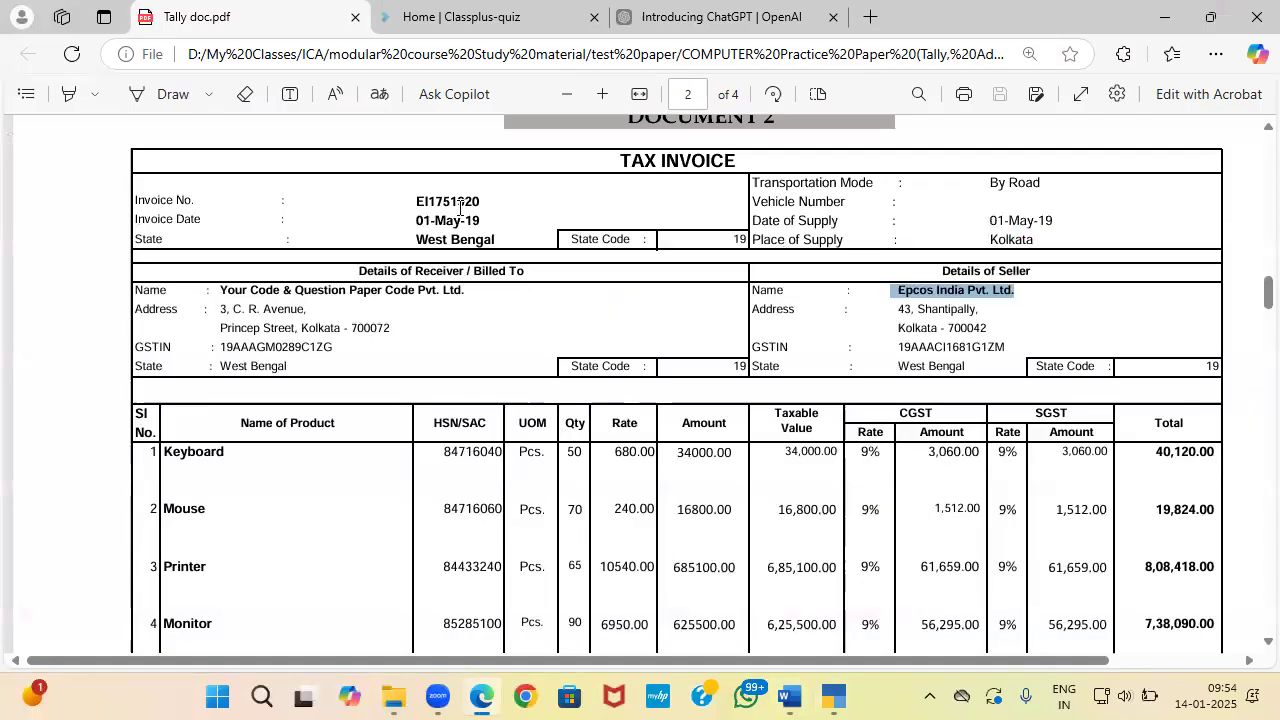
pyautogui.moveTo(416, 201); pyautogui.dragTo(488, 196)
pyautogui.hotkey('ctrl', 'c')
pyautogui.hotkey('alt', 'Tab')
pyautogui.hotkey('ctrl', 'v')
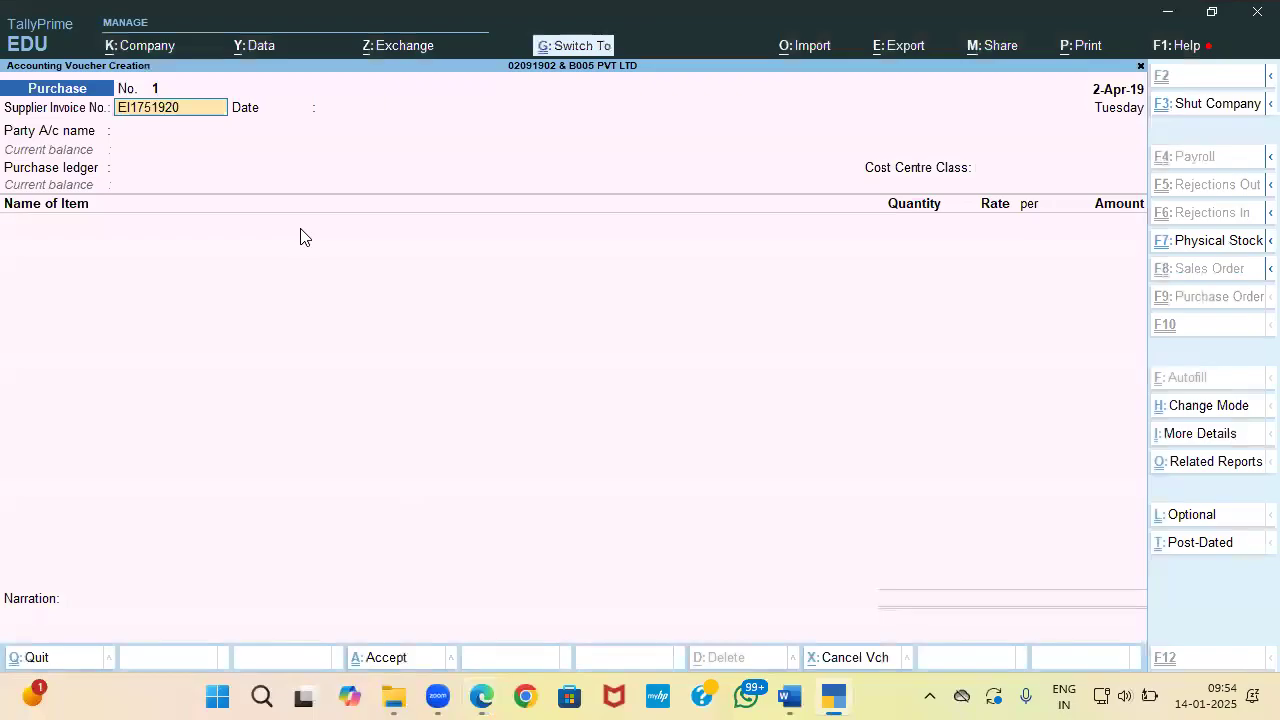
# Step: Set the voucher date to 1-May-19 and choose to create a new party ledger
pyautogui.press('F2')
pyautogui.write('1-')
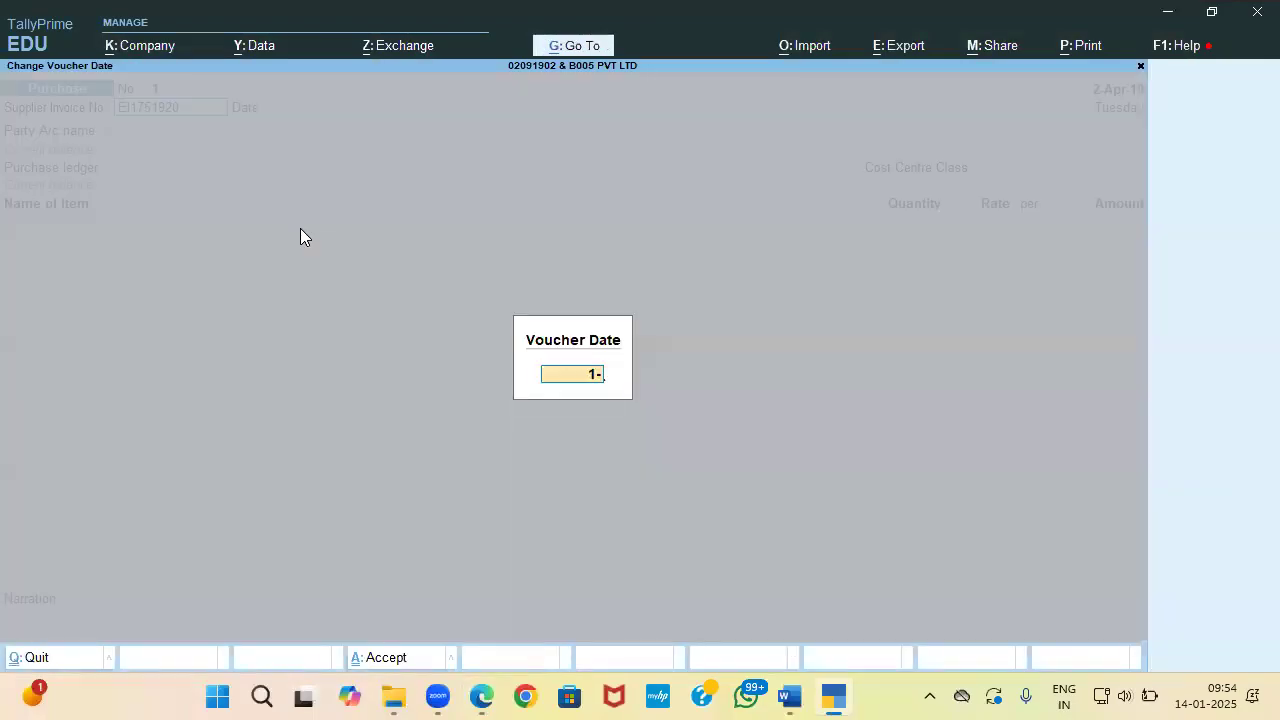
pyautogui.write('5')
pyautogui.press('Return')
pyautogui.press('Return')
pyautogui.press('Return')
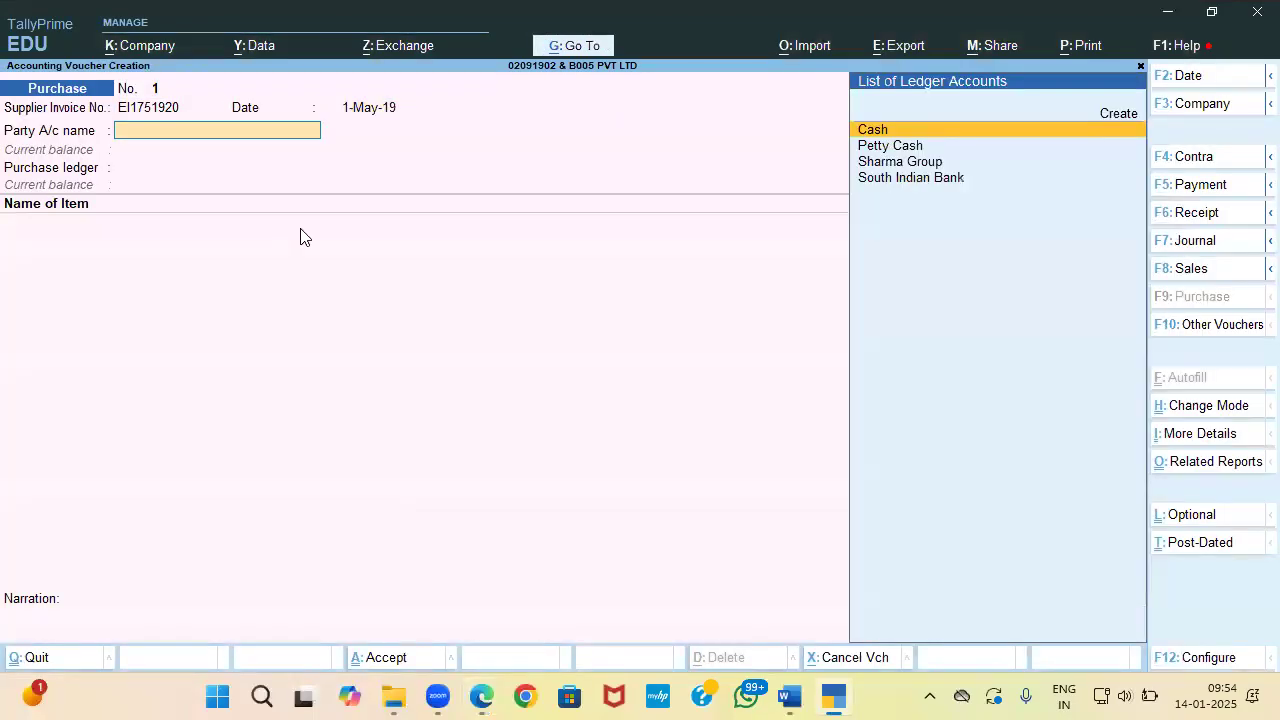
pyautogui.hotkey('alt', 'Tab')
pyautogui.hotkey('alt', 'Tab')
pyautogui.press('Up')
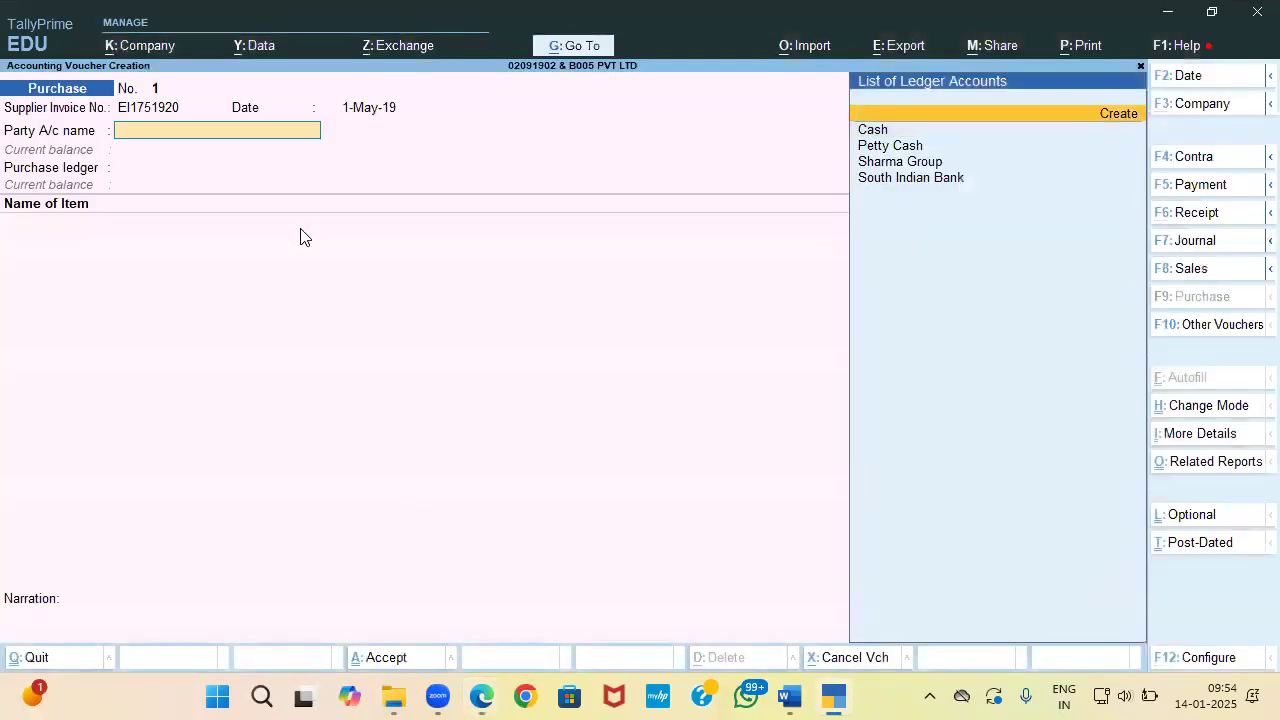
pyautogui.press('Return')
# Step: Copy the seller name Epcos India Pvt. Ltd. from the invoice PDF
pyautogui.hotkey('alt', 'Tab')
pyautogui.moveTo(898, 290); pyautogui.dragTo(1030, 289)
pyautogui.hotkey('alt', 'Tab')
pyautogui.hotkey('alt', 'Tab')
pyautogui.click(941, 290)
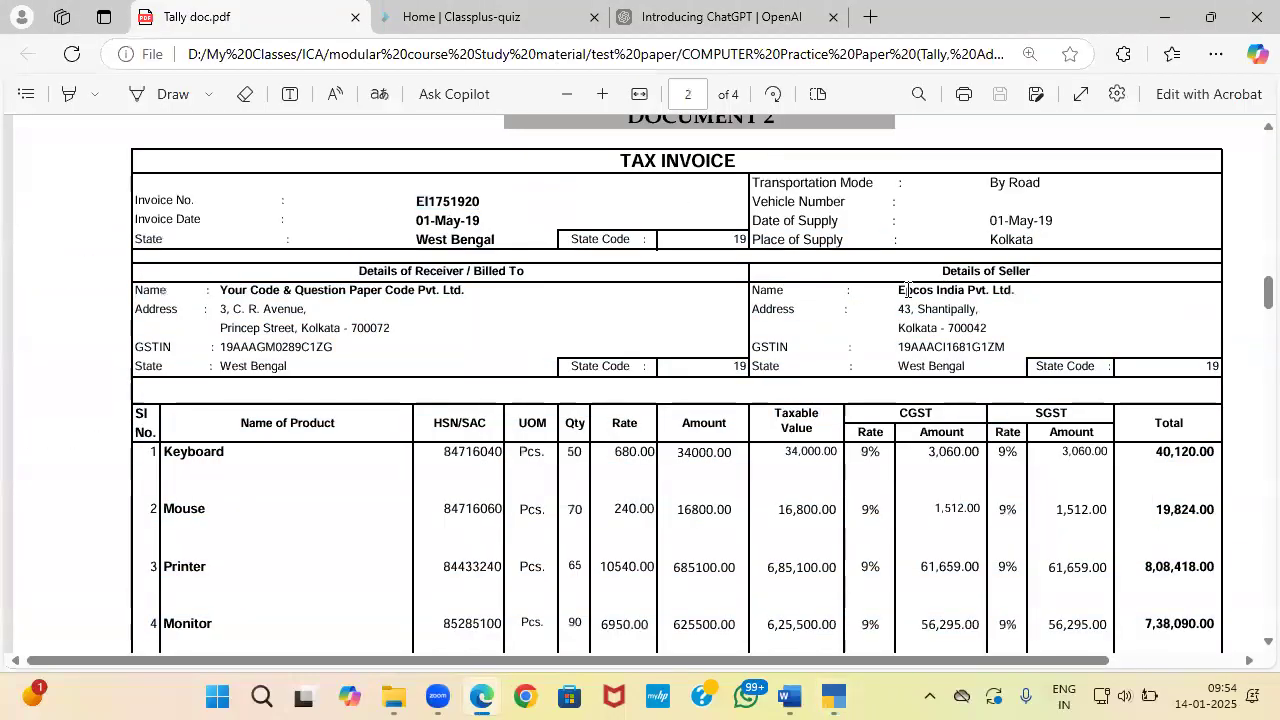
pyautogui.moveTo(898, 290); pyautogui.dragTo(1018, 291)
pyautogui.hotkey('ctrl', 'c')
pyautogui.hotkey('alt', 'Tab')
# Step: Name the ledger Epcos India Pvt. Ltd. under Sundry Creditors with state West Bengal
pyautogui.hotkey('ctrl', 'v')
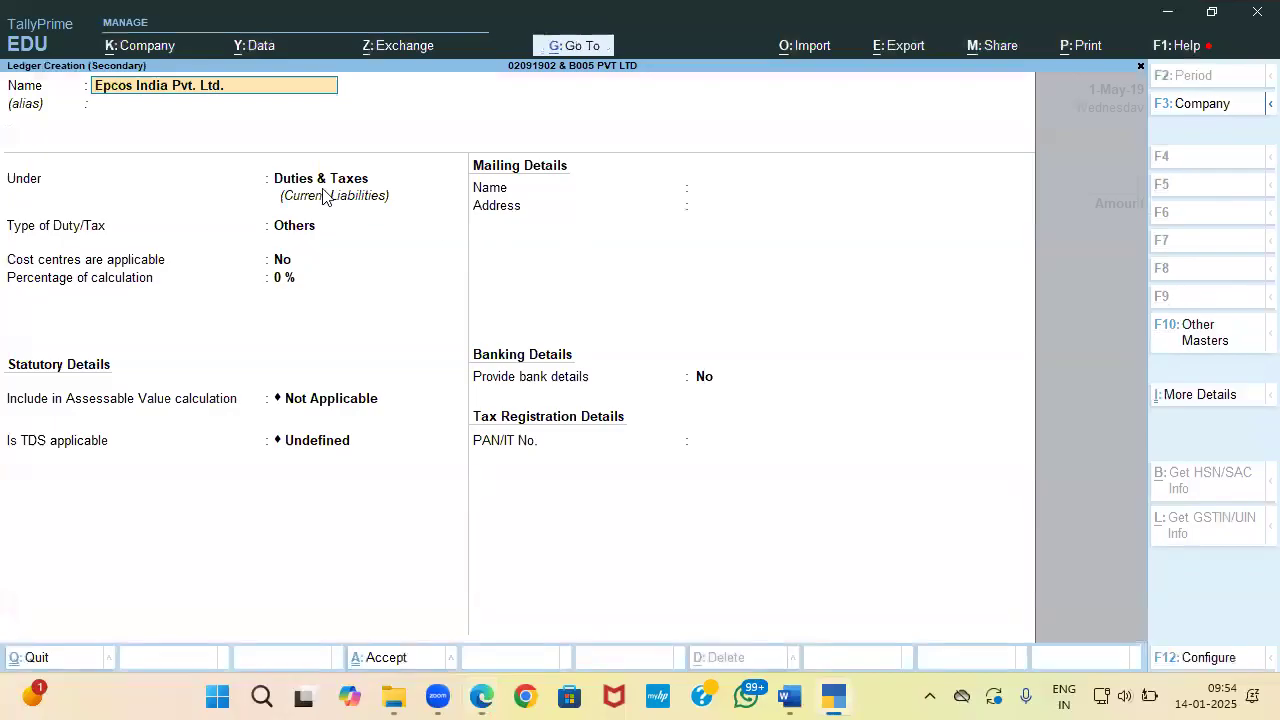
pyautogui.press('Return')
pyautogui.press('Return')
pyautogui.write('Su')
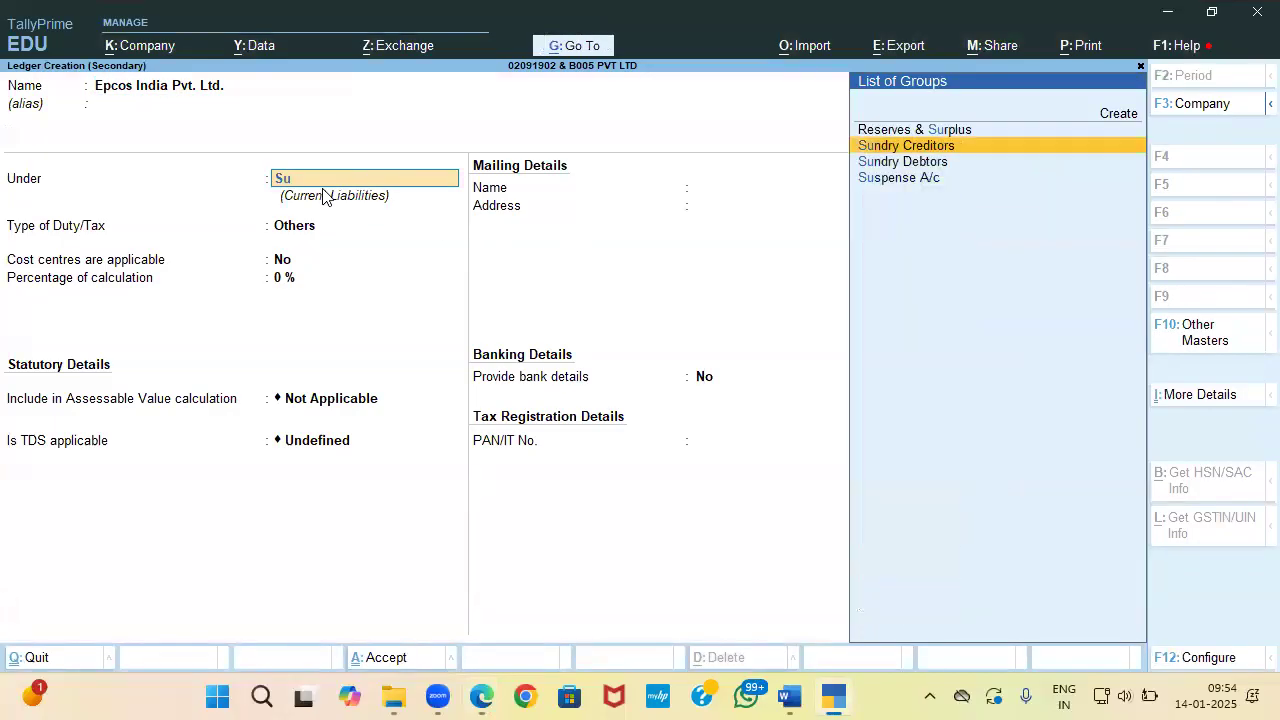
pyautogui.press('Return')
pyautogui.press('Return')
pyautogui.press('Return')
pyautogui.press('Return')
pyautogui.press('Return')
pyautogui.press('Return')
pyautogui.press('Return')
pyautogui.press('Return')
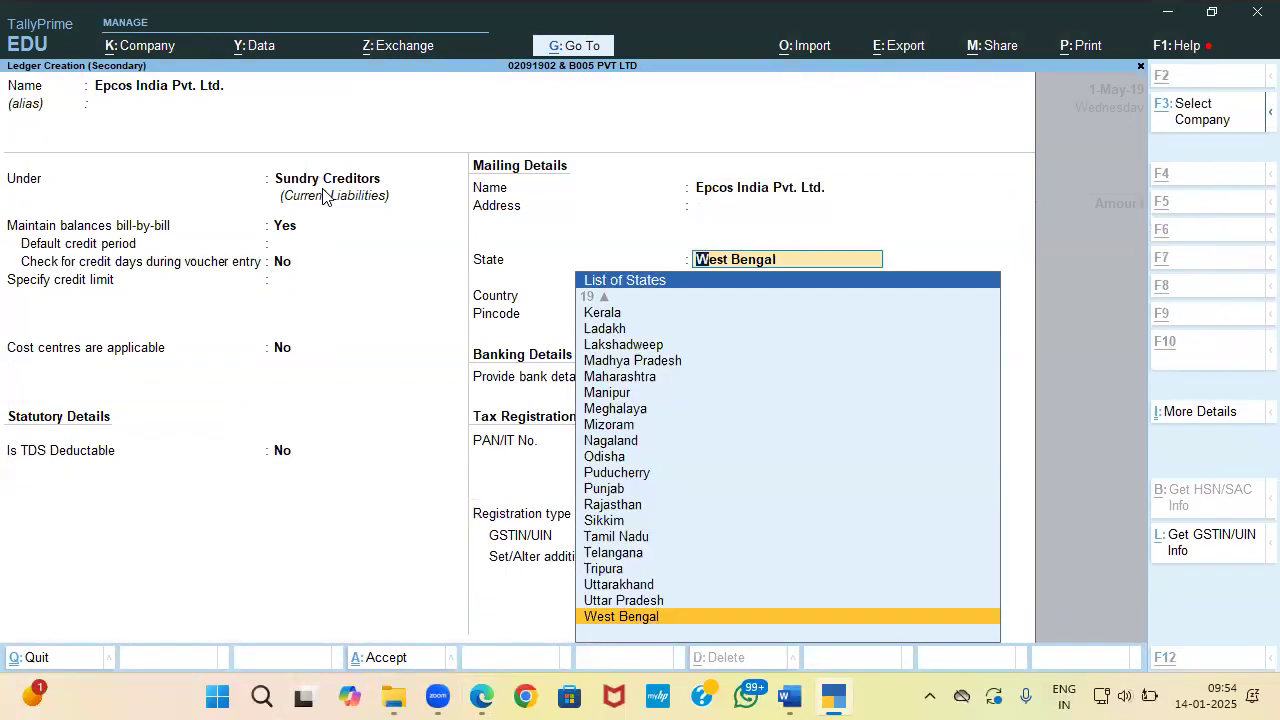
pyautogui.hotkey('alt', 'Tab')
pyautogui.hotkey('alt', 'Tab')
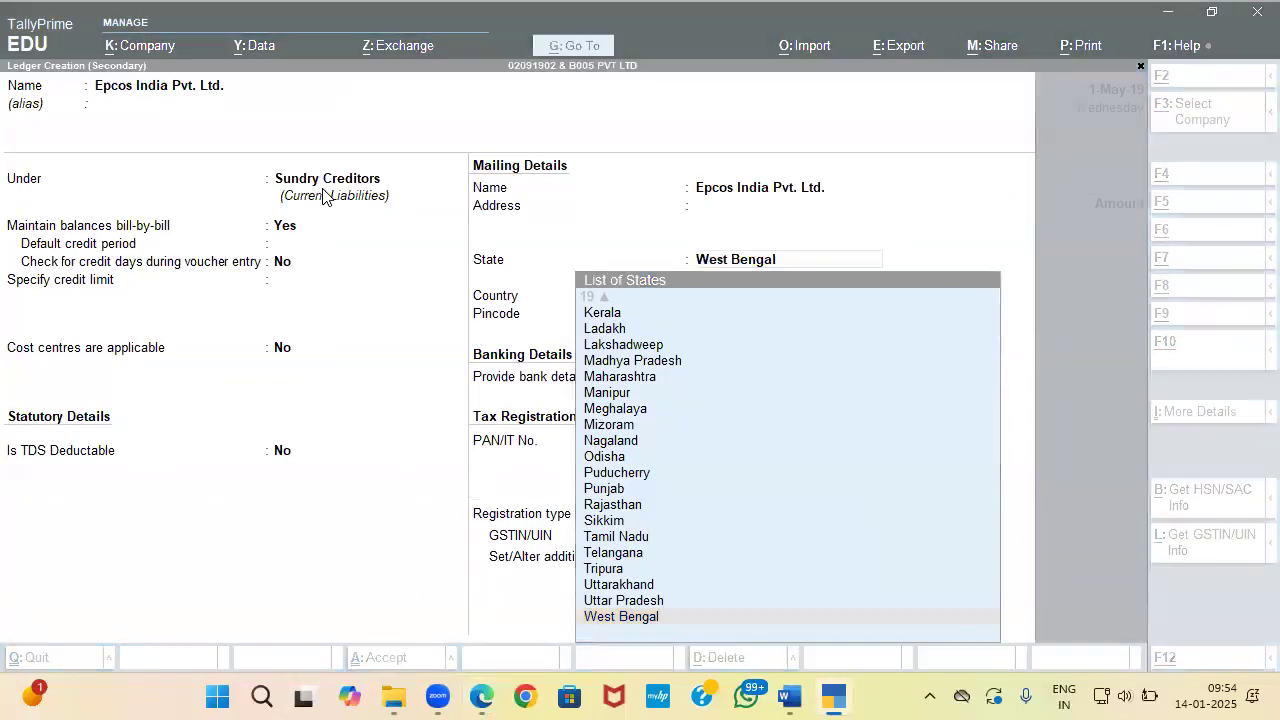
# Step: Set registration type Regular, paste the seller's GSTIN and save the ledger
pyautogui.hotkey('alt', 'Tab')
pyautogui.hotkey('alt', 'Tab')
pyautogui.press('Return')
pyautogui.press('Return')
pyautogui.press('Return')
pyautogui.press('Return')
pyautogui.press('Return')
pyautogui.hotkey('alt', 'Tab')
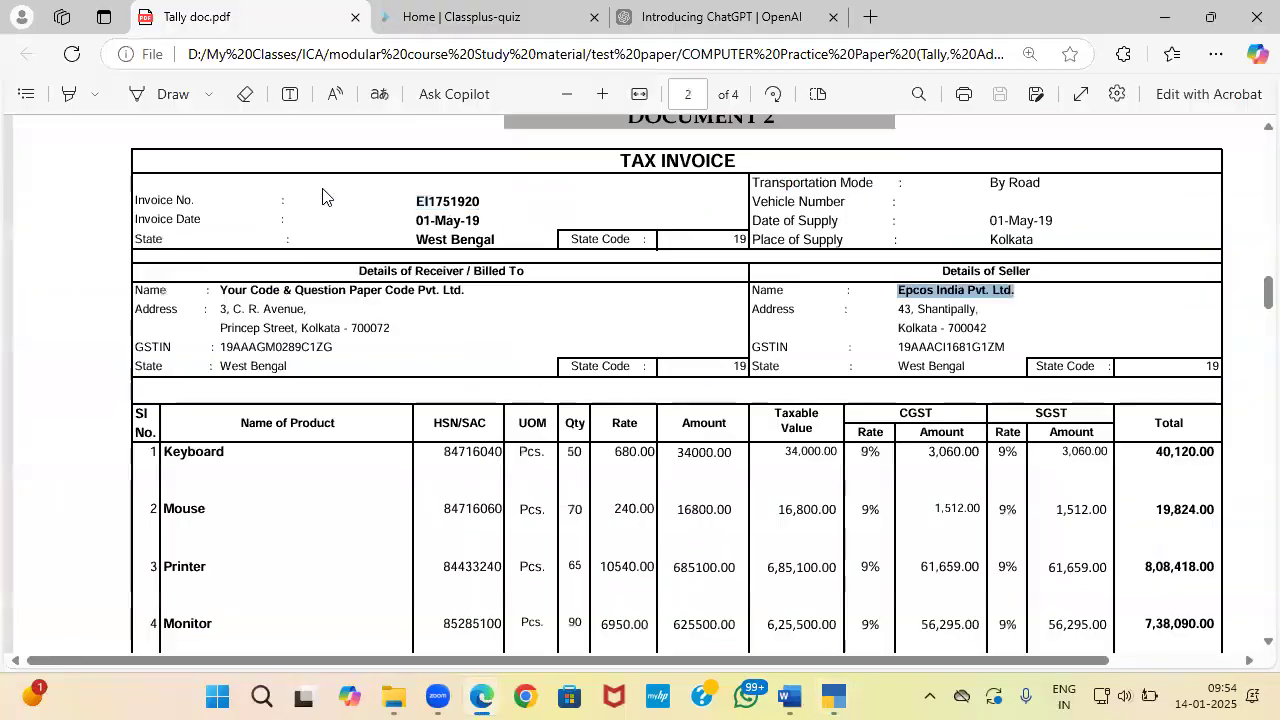
pyautogui.moveTo(896, 347); pyautogui.dragTo(1008, 349)
pyautogui.hotkey('alt', 'Tab')
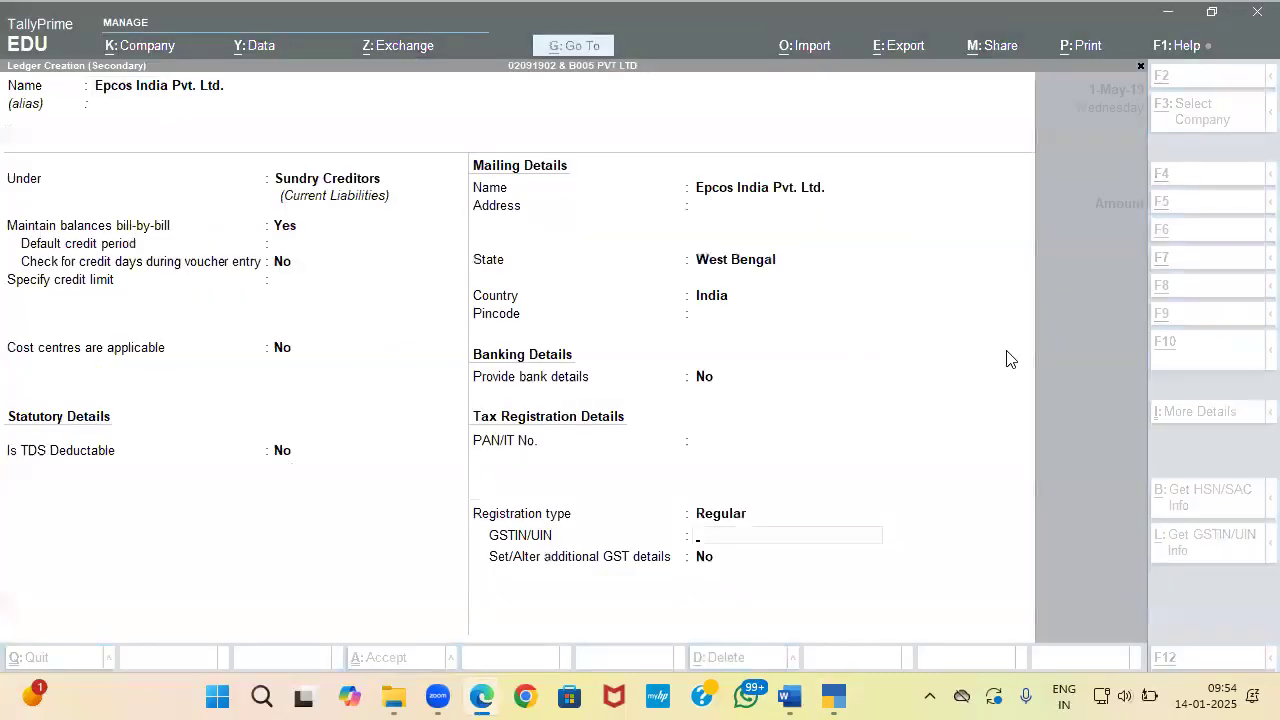
pyautogui.hotkey('ctrl', 'v')
pyautogui.press('Return')
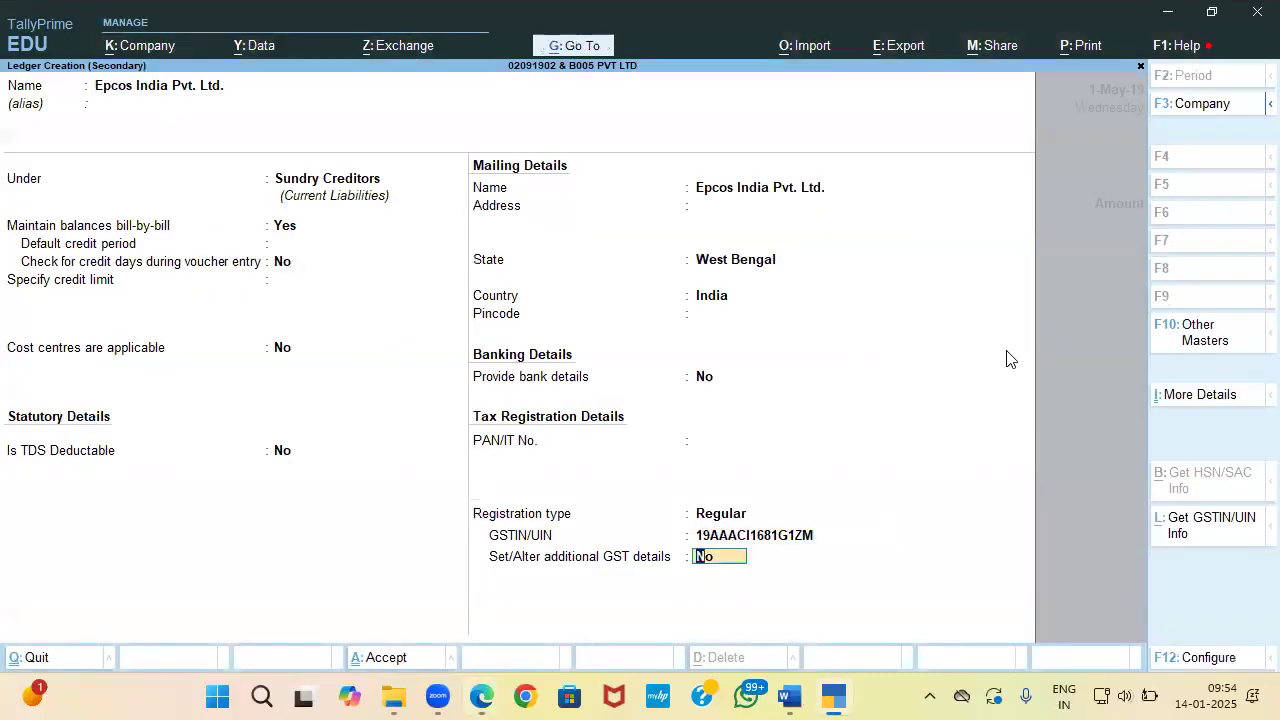
pyautogui.press('Return')
pyautogui.press('Return')
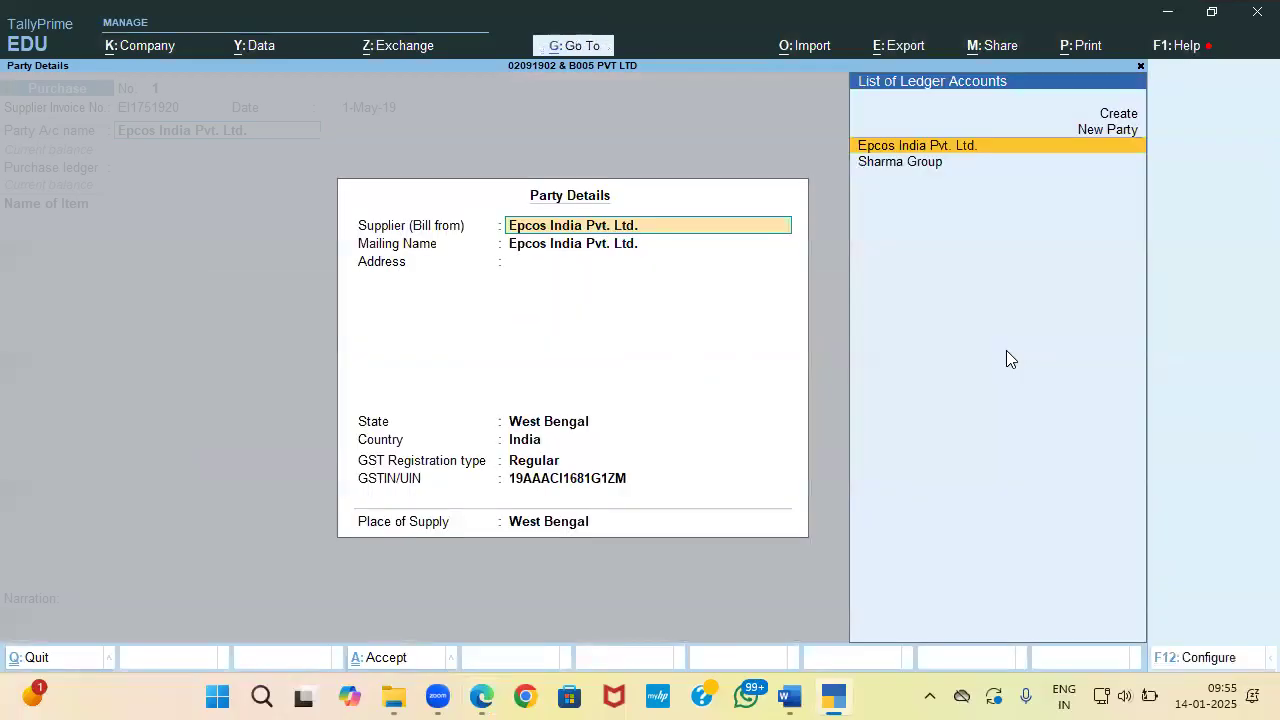
pyautogui.press('Return')
pyautogui.press('Return')
# Step: Start a Purchase ledger under Purchase Accounts with cost centres turned off
pyautogui.write('Purchase')
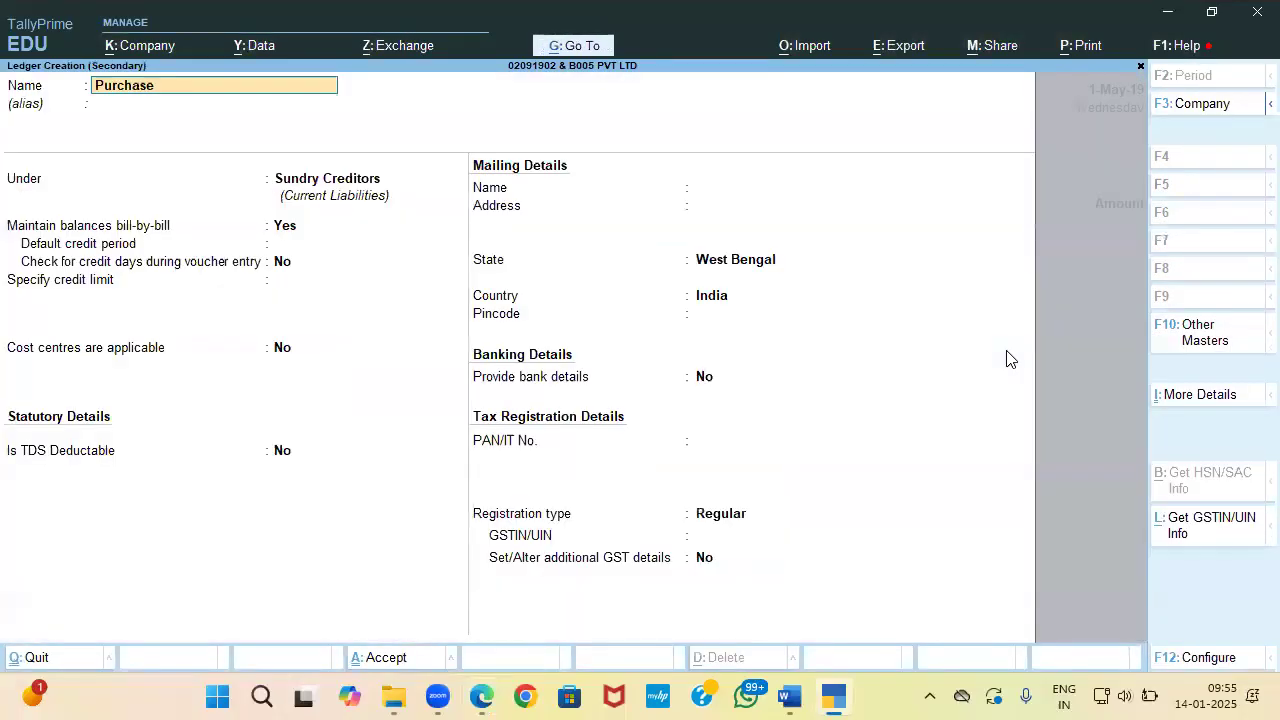
pyautogui.press('Return')
pyautogui.write('Pu')
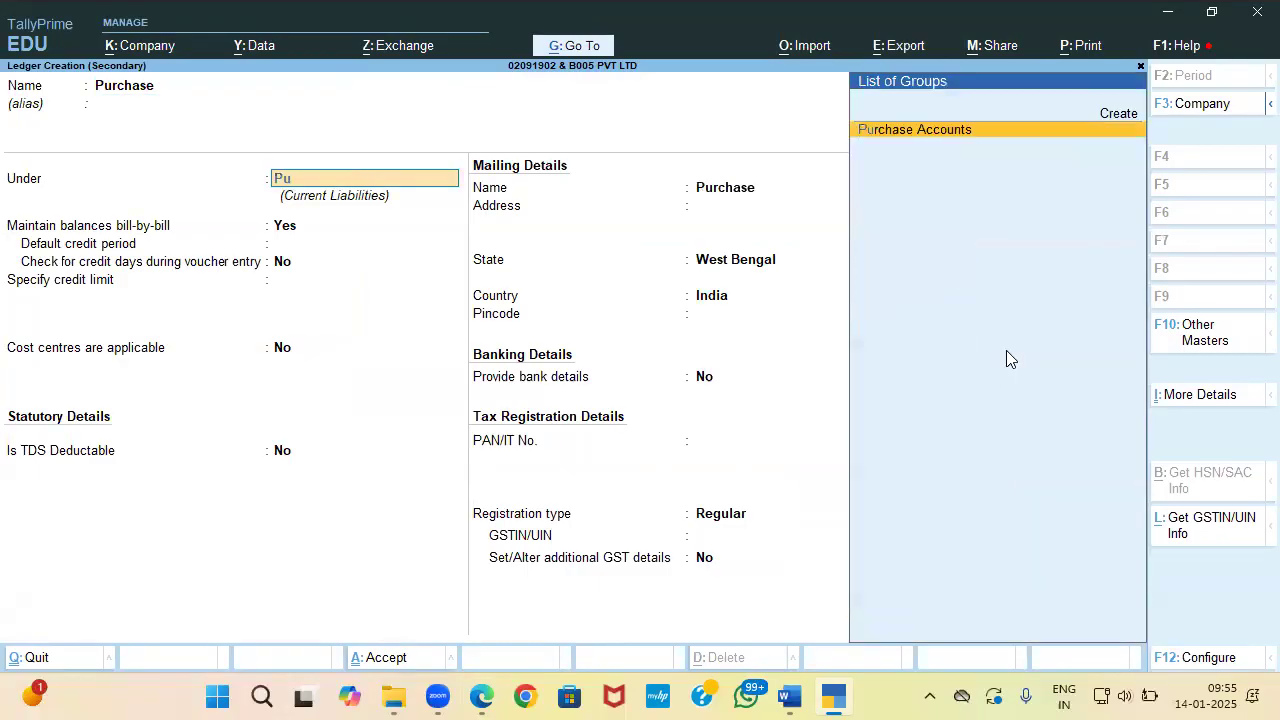
pyautogui.press('Return')
pyautogui.press('Return')
pyautogui.press('n')
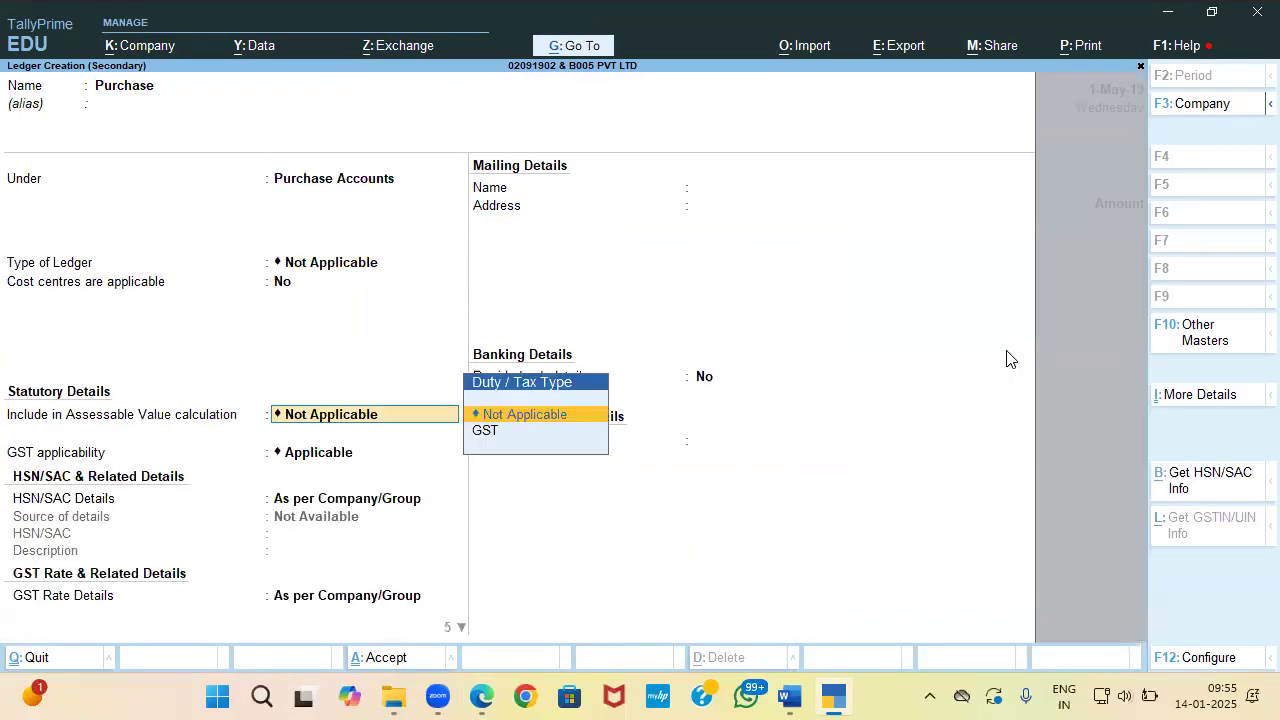
pyautogui.press('Return')
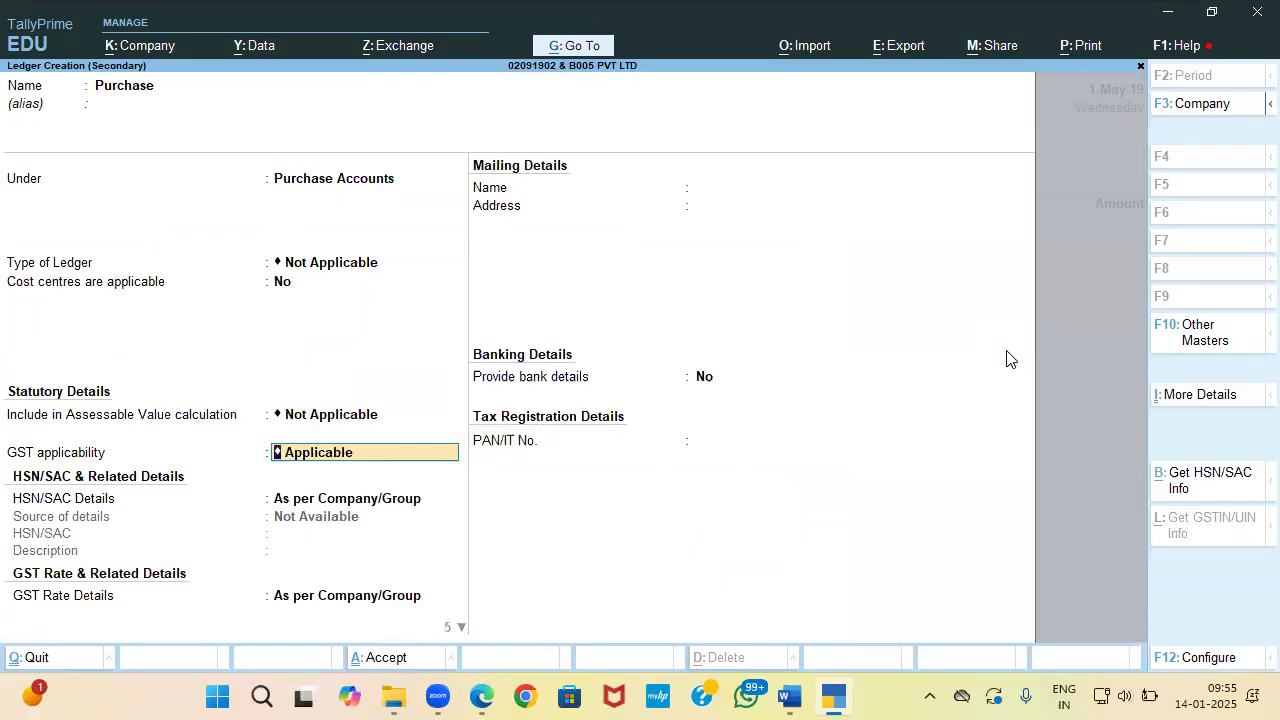
# Step: Make the Purchase ledger GST-applicable with Goods as supply type and no bank details, then save it
pyautogui.press('Return')
pyautogui.press('Return')
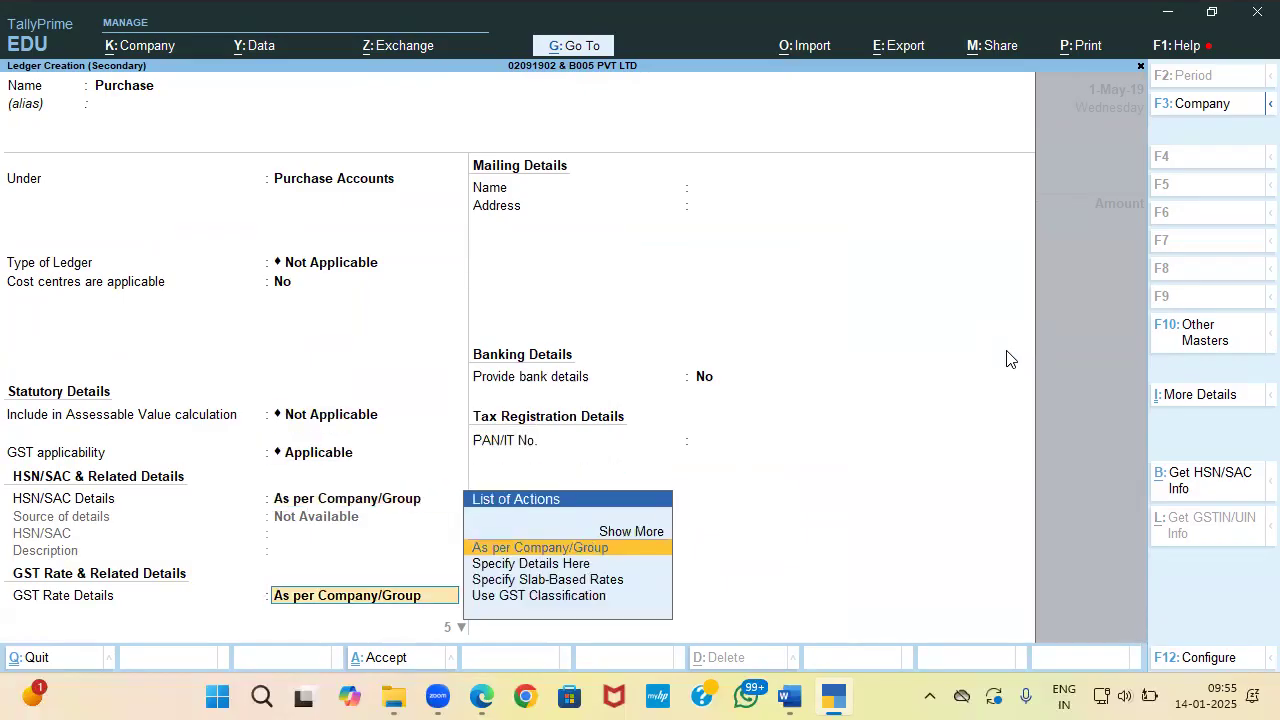
pyautogui.press('Return')
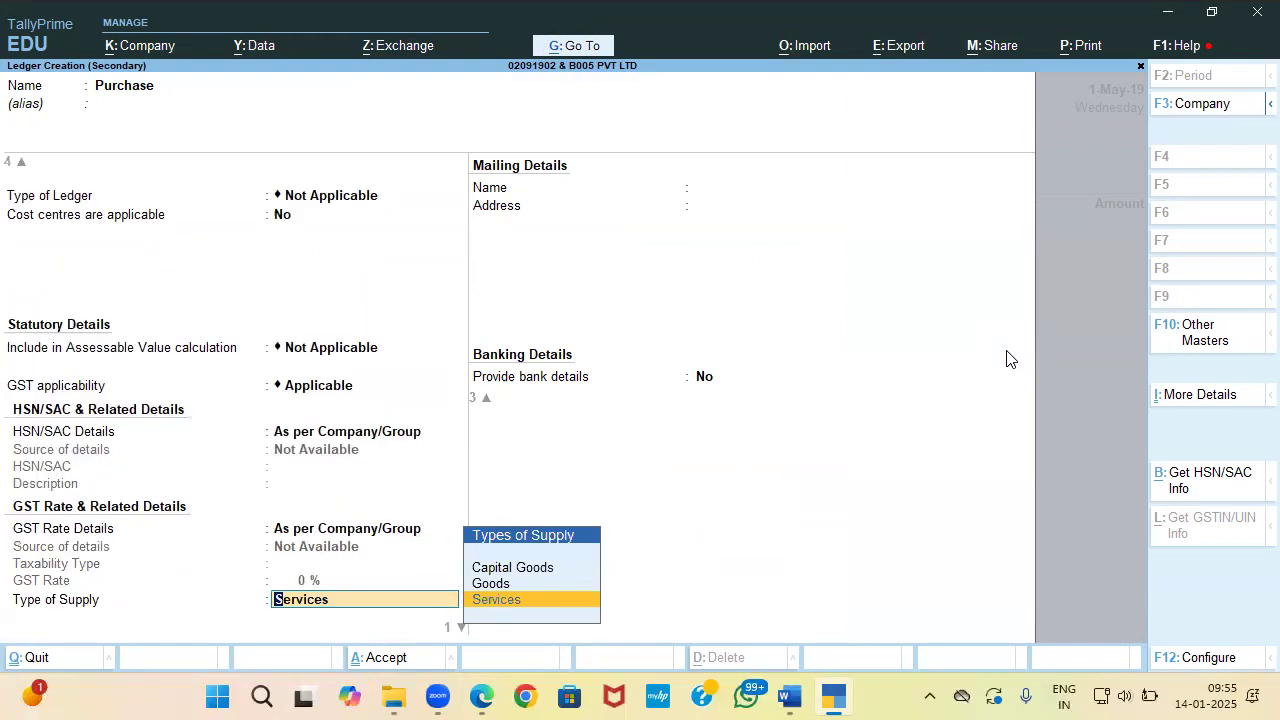
pyautogui.press('Up')
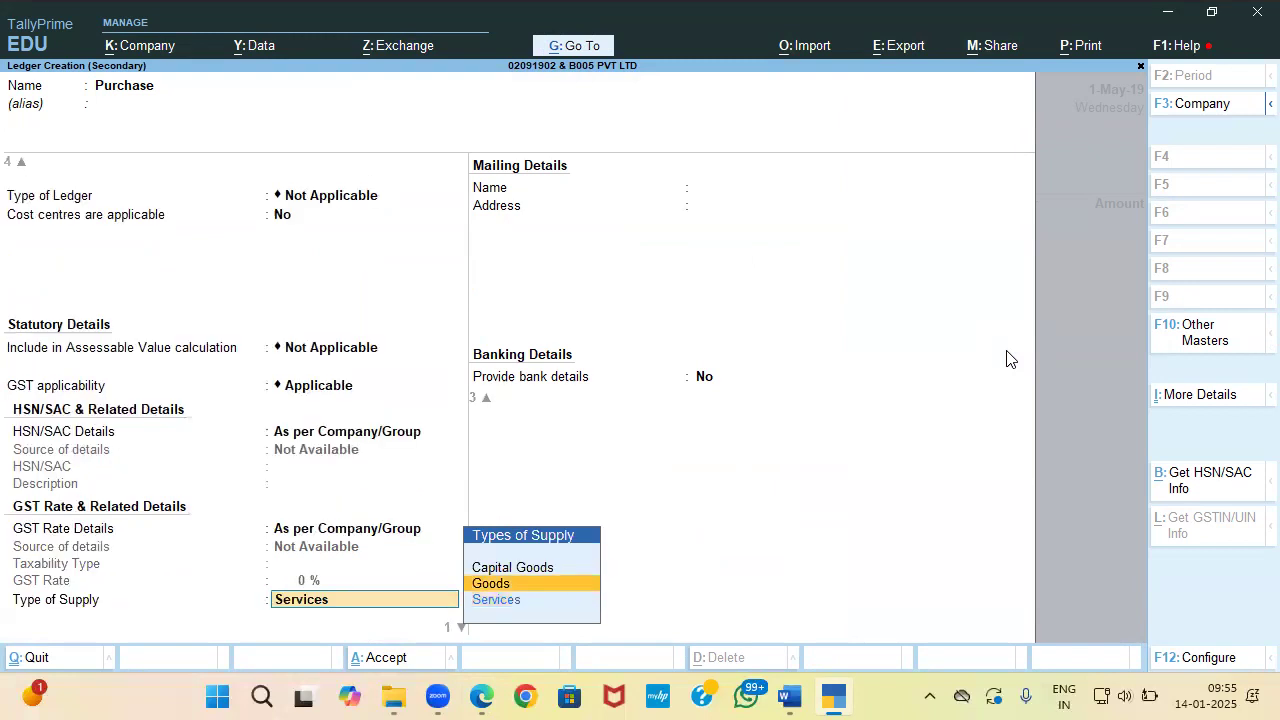
pyautogui.press('Return')
pyautogui.press('Return')
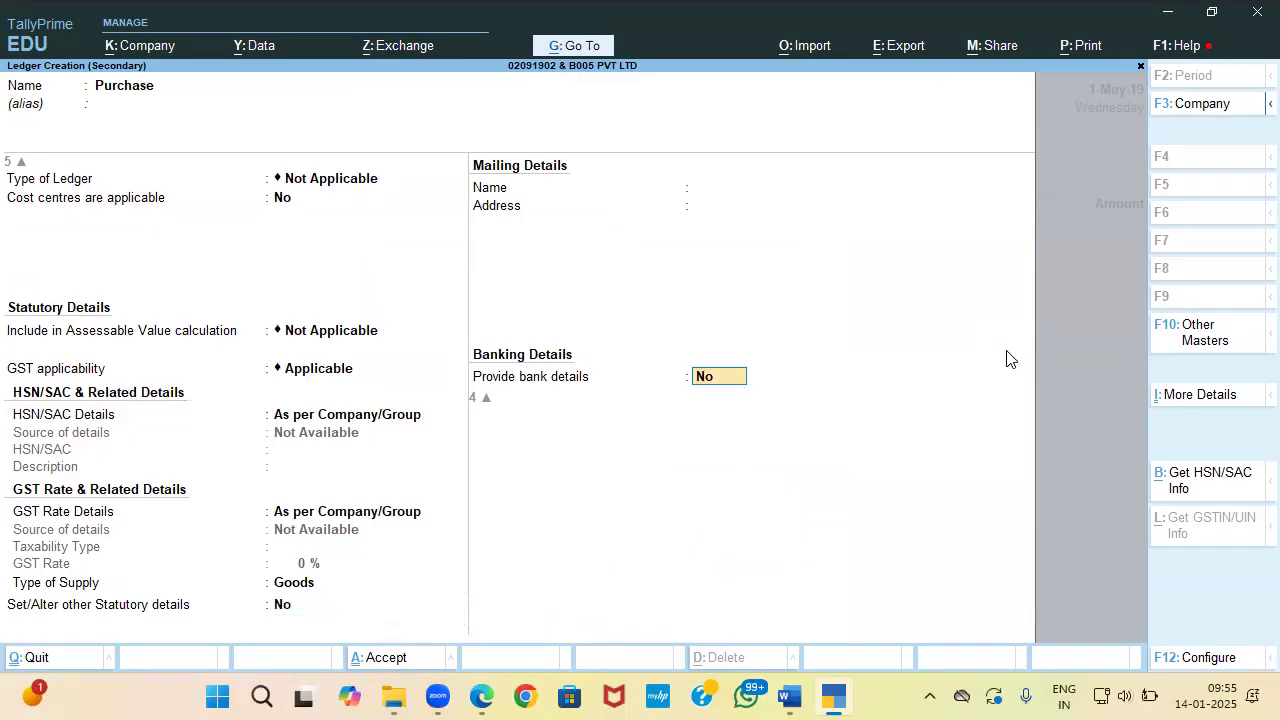
pyautogui.press('Return')
# Step: Set cost centres to Not Applicable and start a new stock item named Keyboard
pyautogui.press('Return')
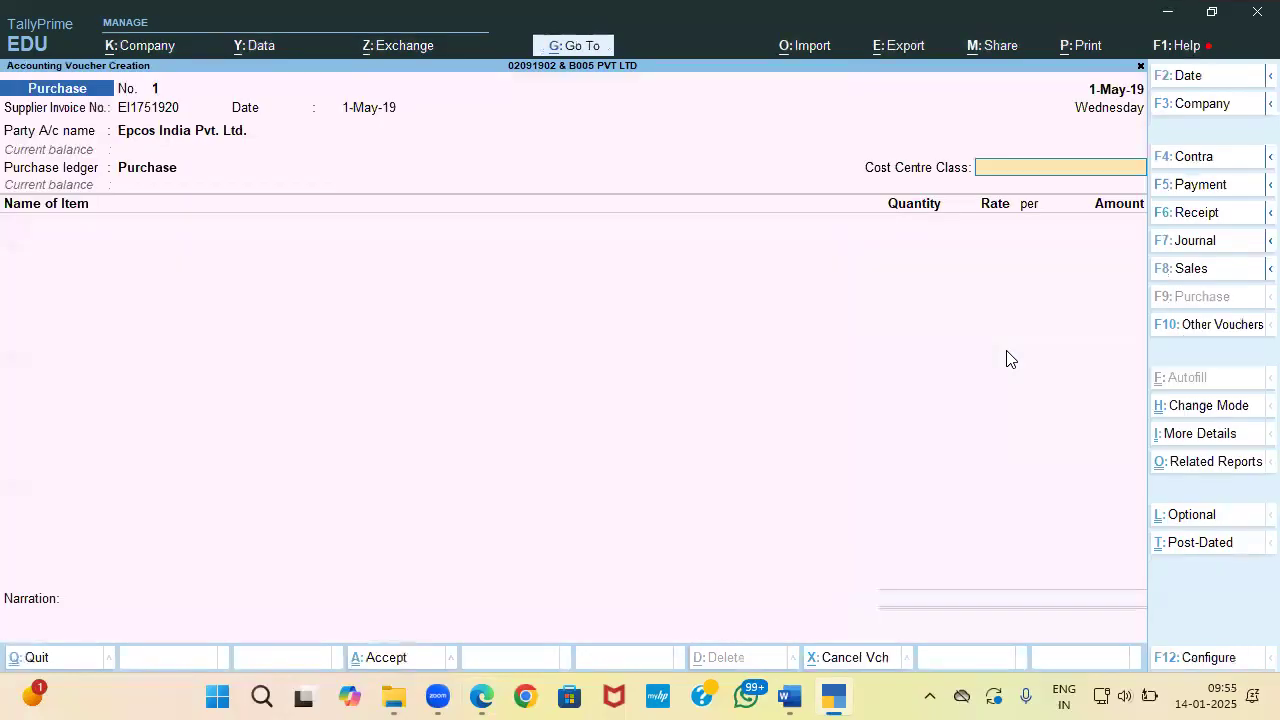
pyautogui.press('Return')
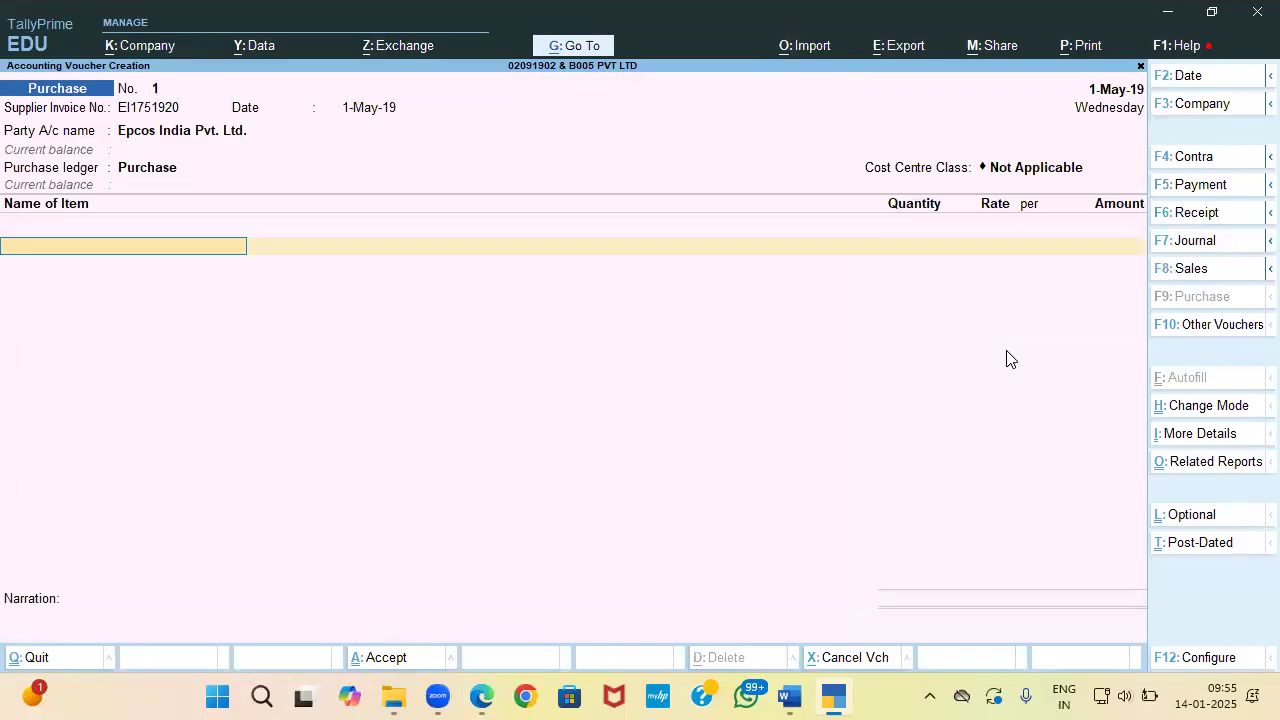
pyautogui.hotkey('alt', 'Tab')
pyautogui.hotkey('alt', 'Tab')
pyautogui.hotkey('alt', 'c')
pyautogui.write('Keyboard')
pyautogui.press('Return')
pyautogui.press('Return')
pyautogui.press('Return')
pyautogui.press('Return')
pyautogui.press('Up')
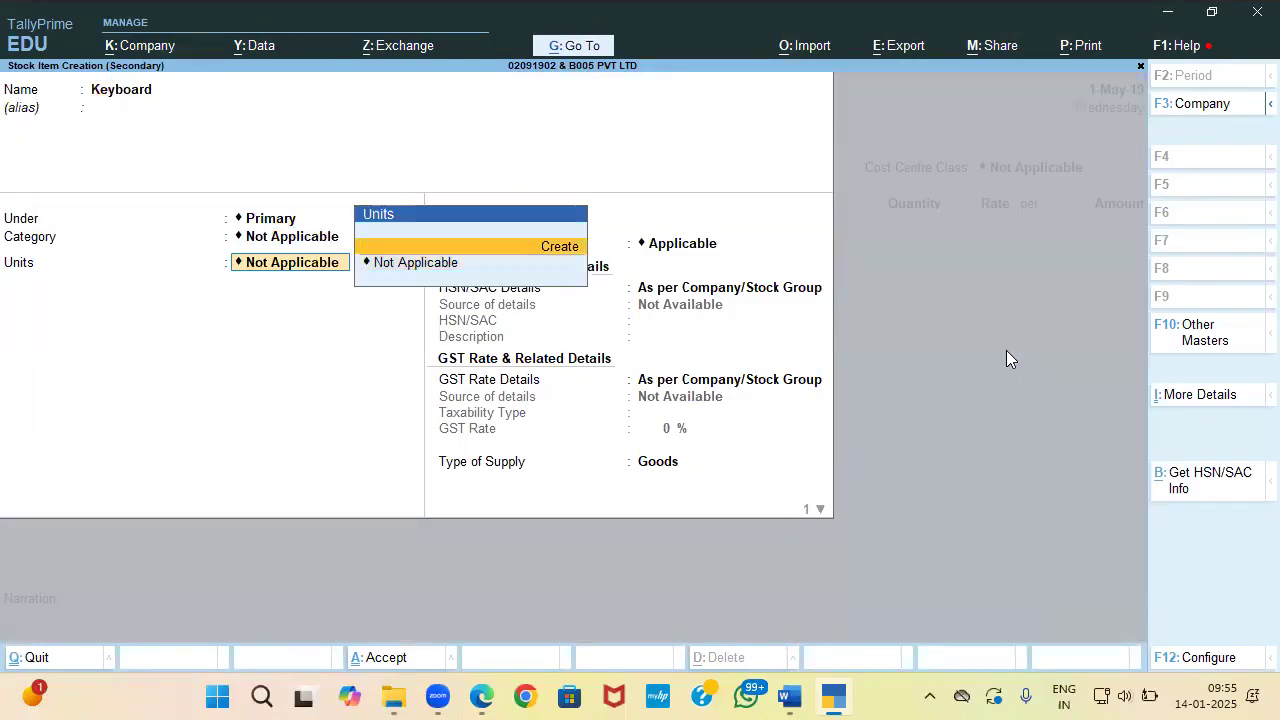
pyautogui.press('Return')
# Step: Create the unit pcs with UQC PCS-PIECES for the Keyboard item
pyautogui.hotkey('alt', 'Tab')
pyautogui.hotkey('alt', 'Tab')
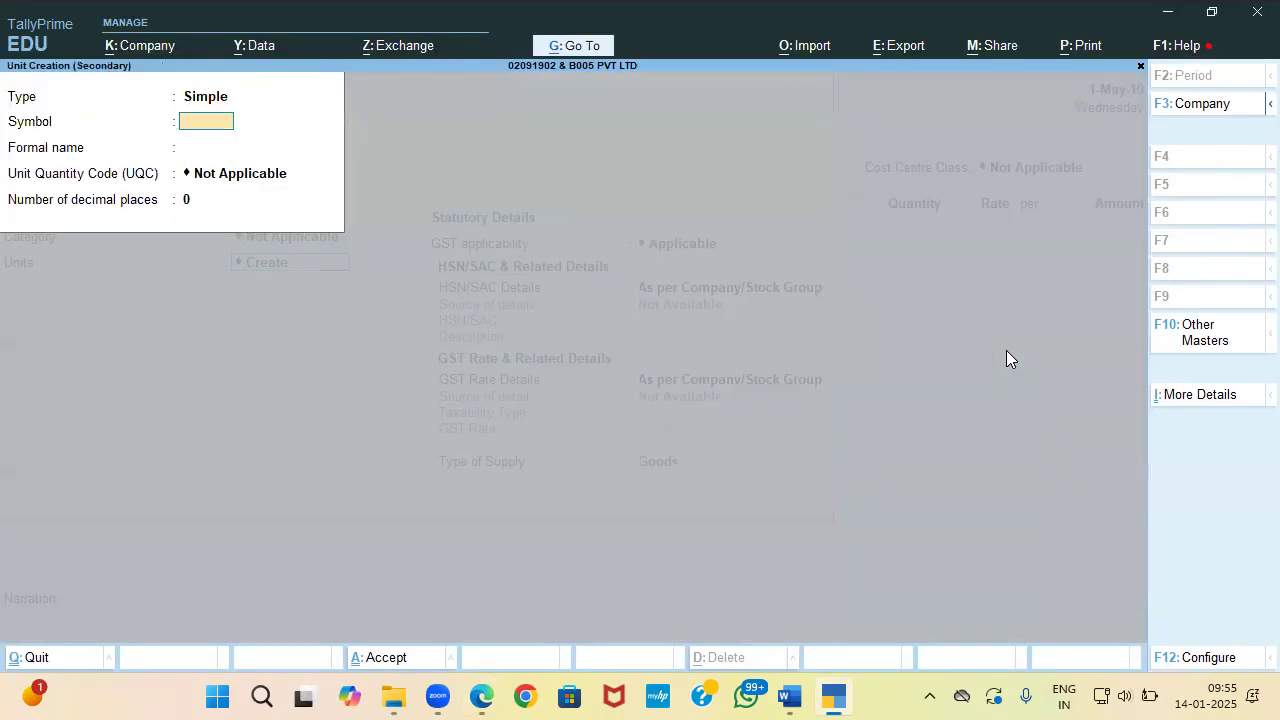
pyautogui.press('Return')
pyautogui.press('Return')
pyautogui.write('pcs')
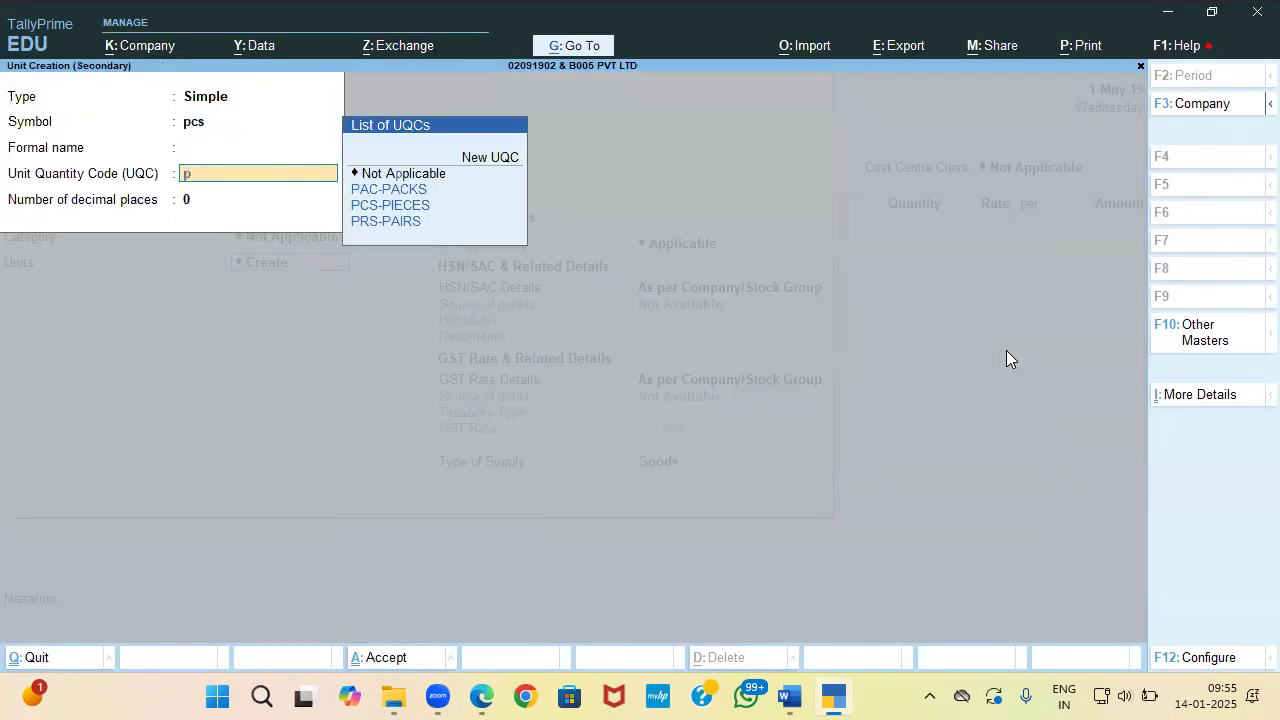
pyautogui.press('Return')
pyautogui.press('Return')
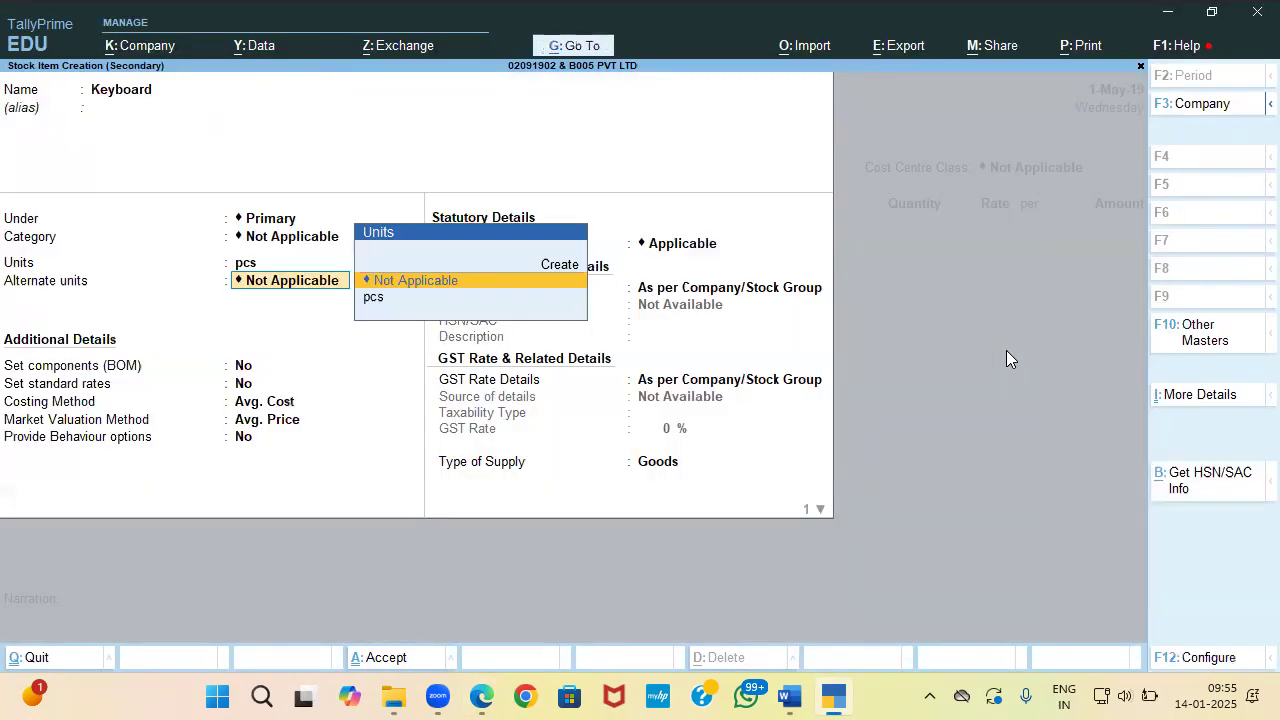
pyautogui.press('Return')
# Step: Specify the Keyboard's HSN/SAC details as 84716040, copied from the invoice
pyautogui.press('Return')
pyautogui.press('Return')
pyautogui.press('Return')
pyautogui.press('Return')
pyautogui.press('Return')
pyautogui.press('Return')
pyautogui.press('Return')
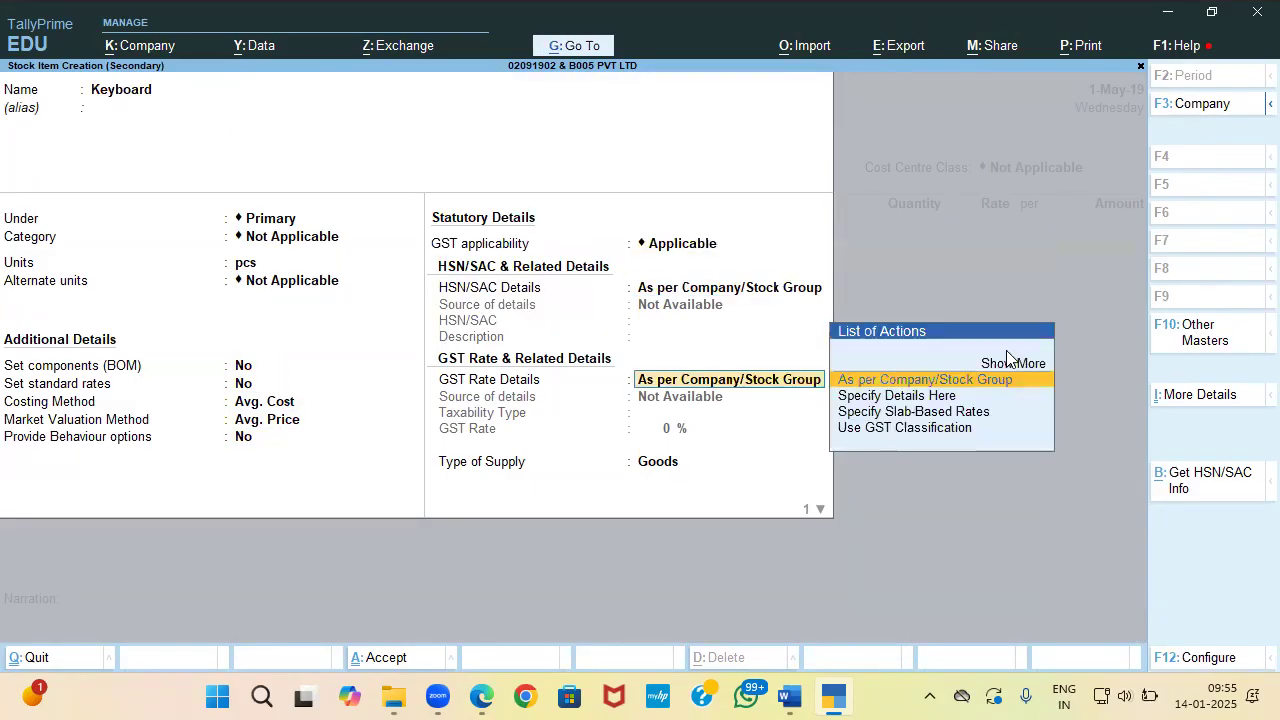
pyautogui.press('BackSpace')
pyautogui.press('Down')
pyautogui.press('Return')
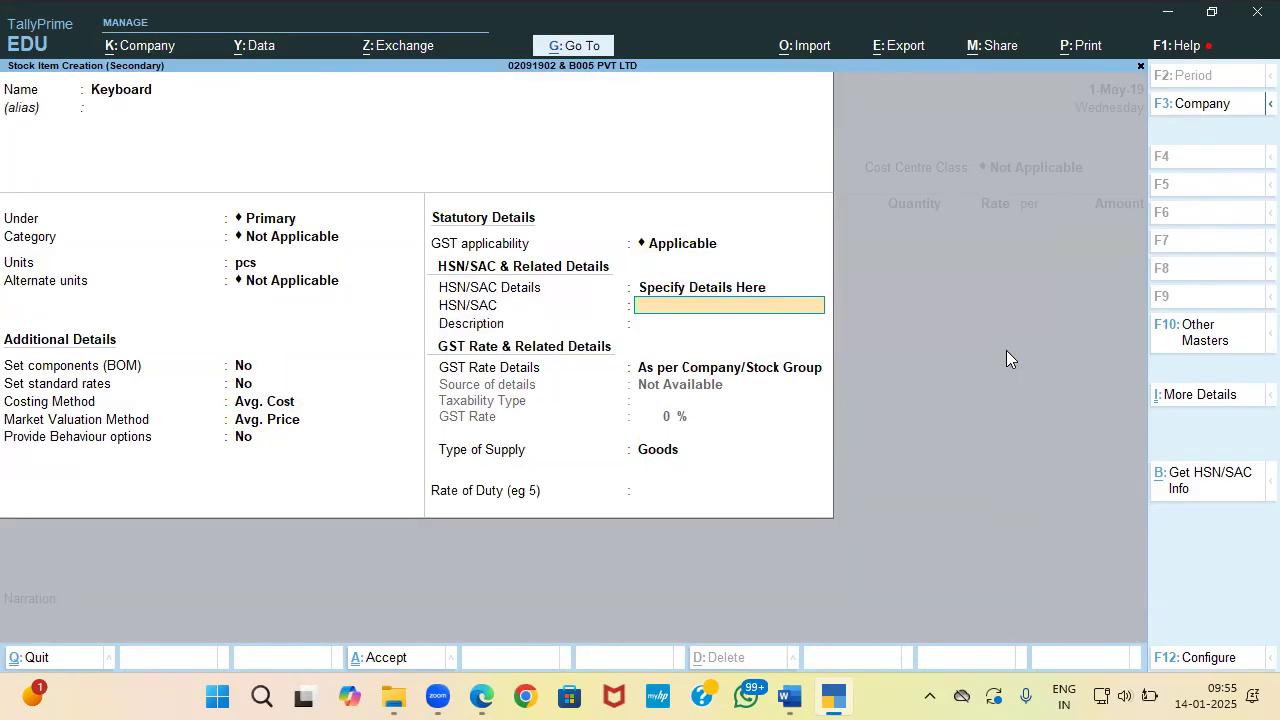
pyautogui.hotkey('alt', 'Tab')
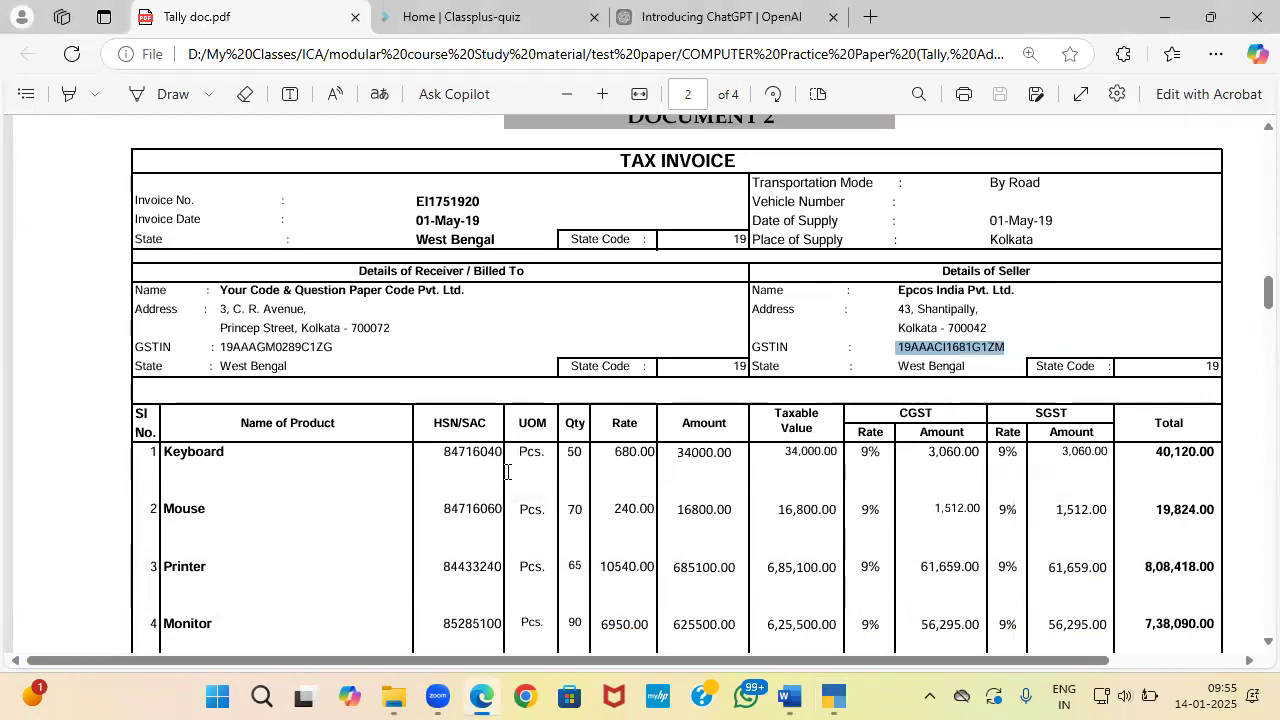
pyautogui.moveTo(446, 456); pyautogui.dragTo(503, 452)
pyautogui.hotkey('ctrl', 'c')
pyautogui.hotkey('alt', 'Tab')
pyautogui.hotkey('ctrl', 'alt', 'v')
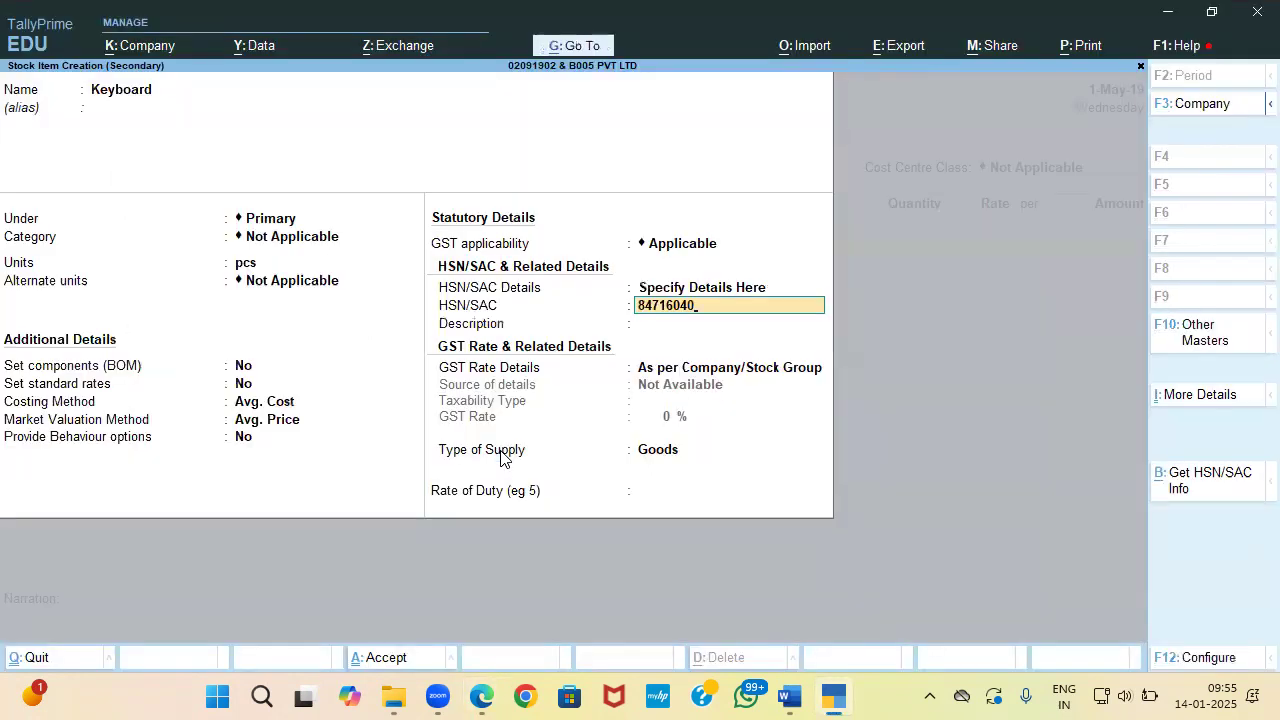
pyautogui.press('Return')
pyautogui.hotkey('alt', 'Tab')
pyautogui.hotkey('alt', 'Tab')
pyautogui.hotkey('alt', 'Tab')
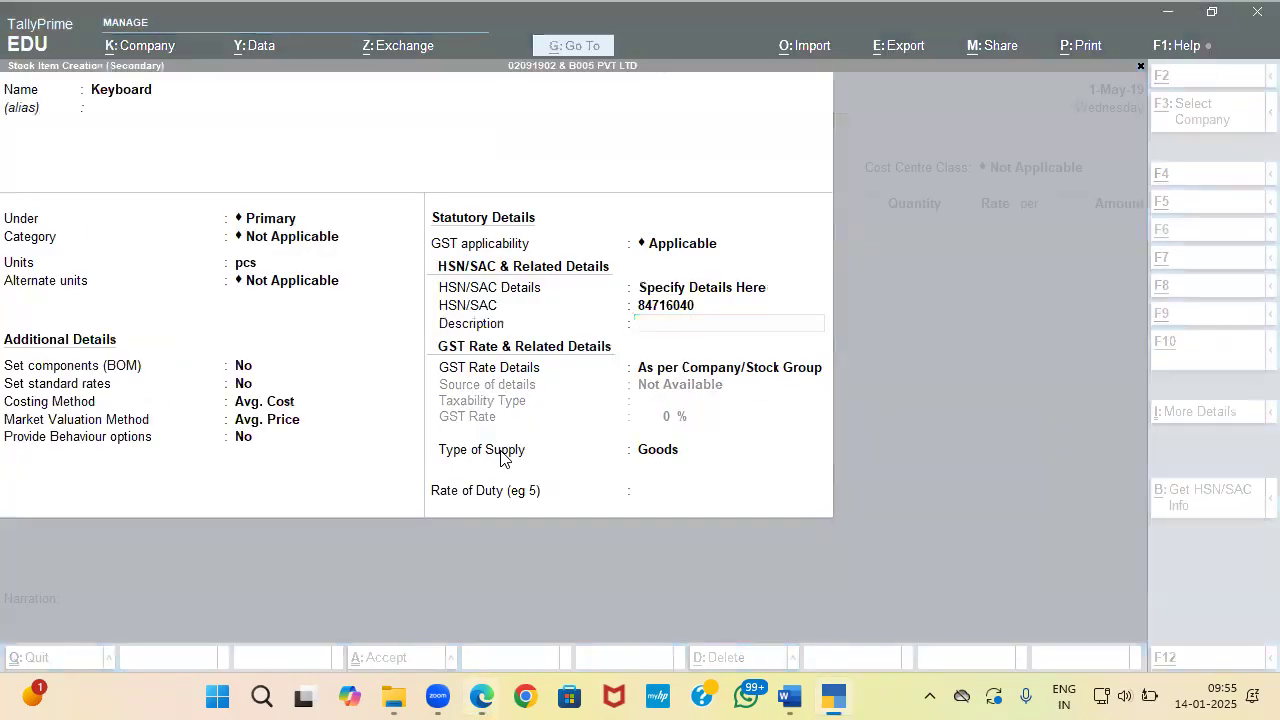
pyautogui.hotkey('alt', 'Tab')
pyautogui.hotkey('alt', 'Tab')
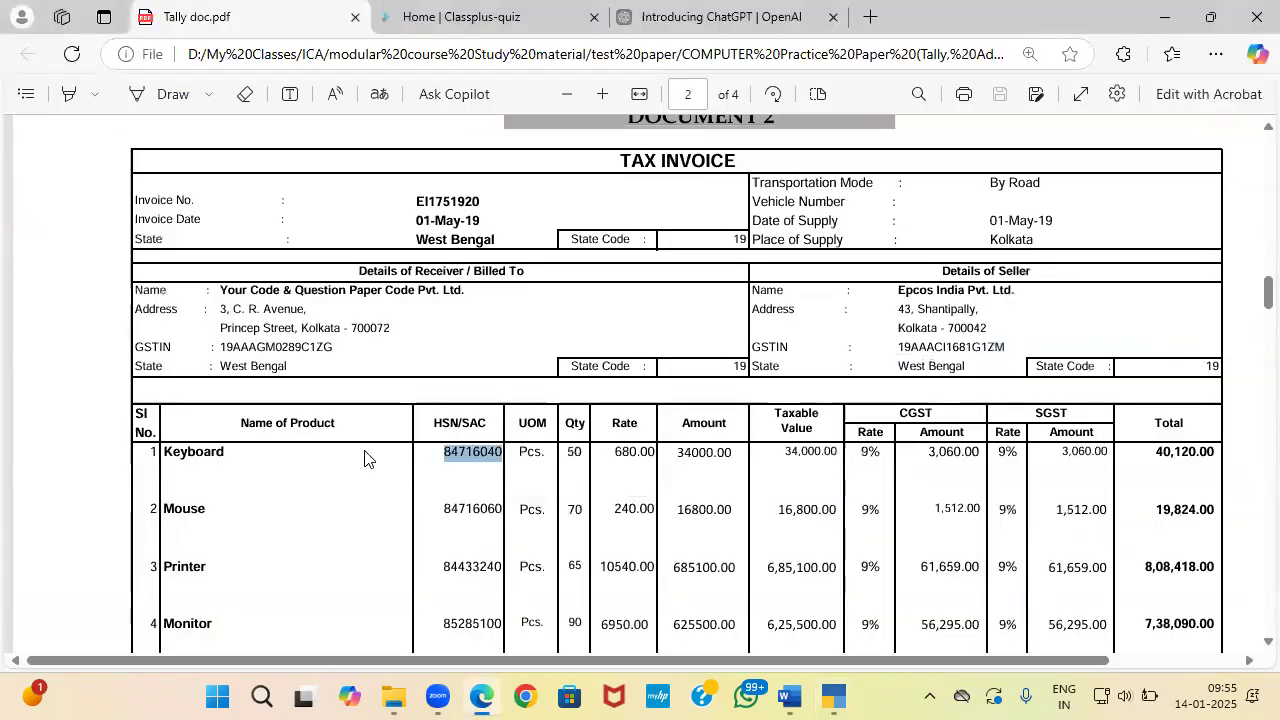
# Step: Select the Keyboard product name on the invoice PDF and return to TallyPrime
pyautogui.moveTo(230, 452)
pyautogui.mouseDown()
pyautogui.moveTo(164, 456)
pyautogui.moveTo(215, 451)
pyautogui.mouseUp()
pyautogui.click(162, 450)
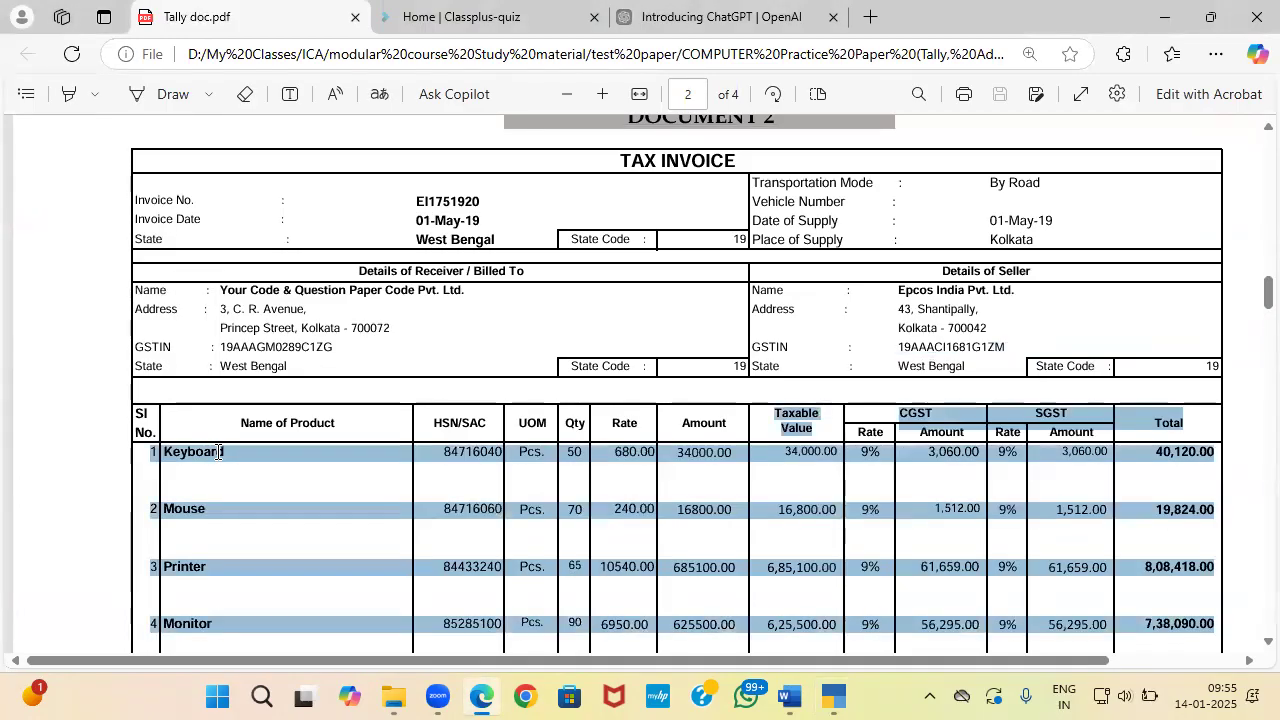
pyautogui.click(222, 449)
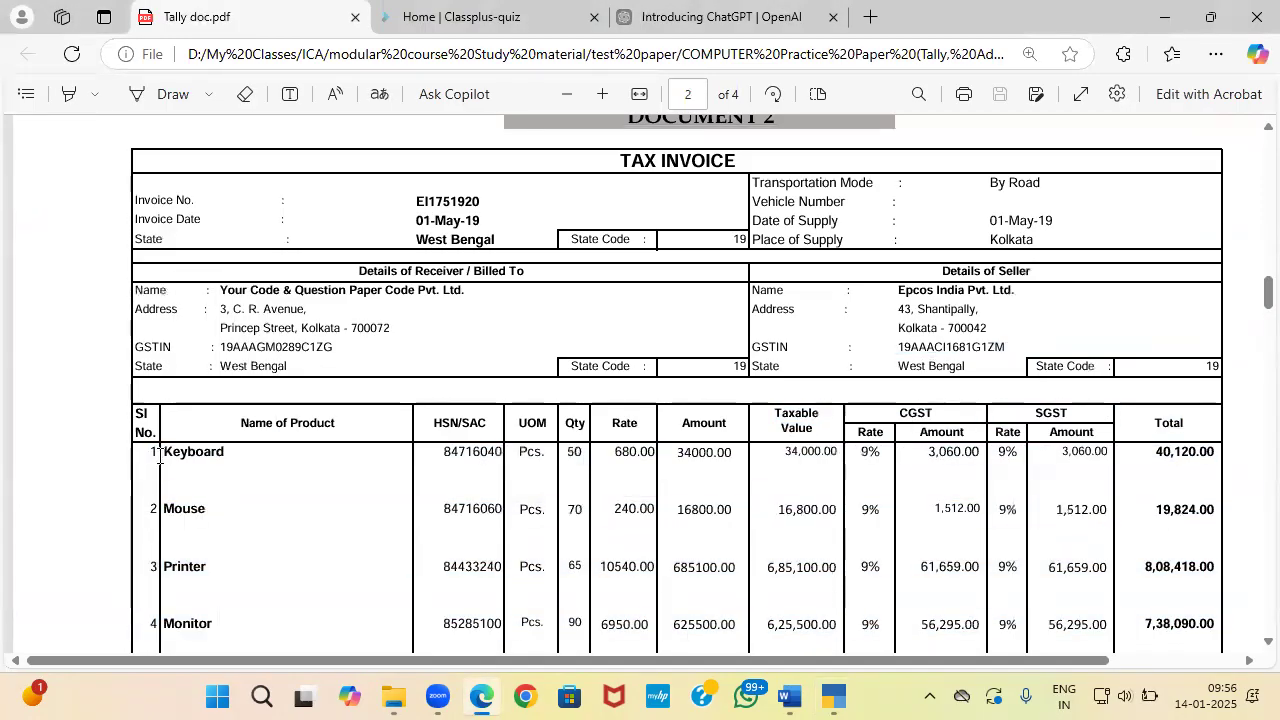
pyautogui.moveTo(166, 454); pyautogui.dragTo(223, 451)
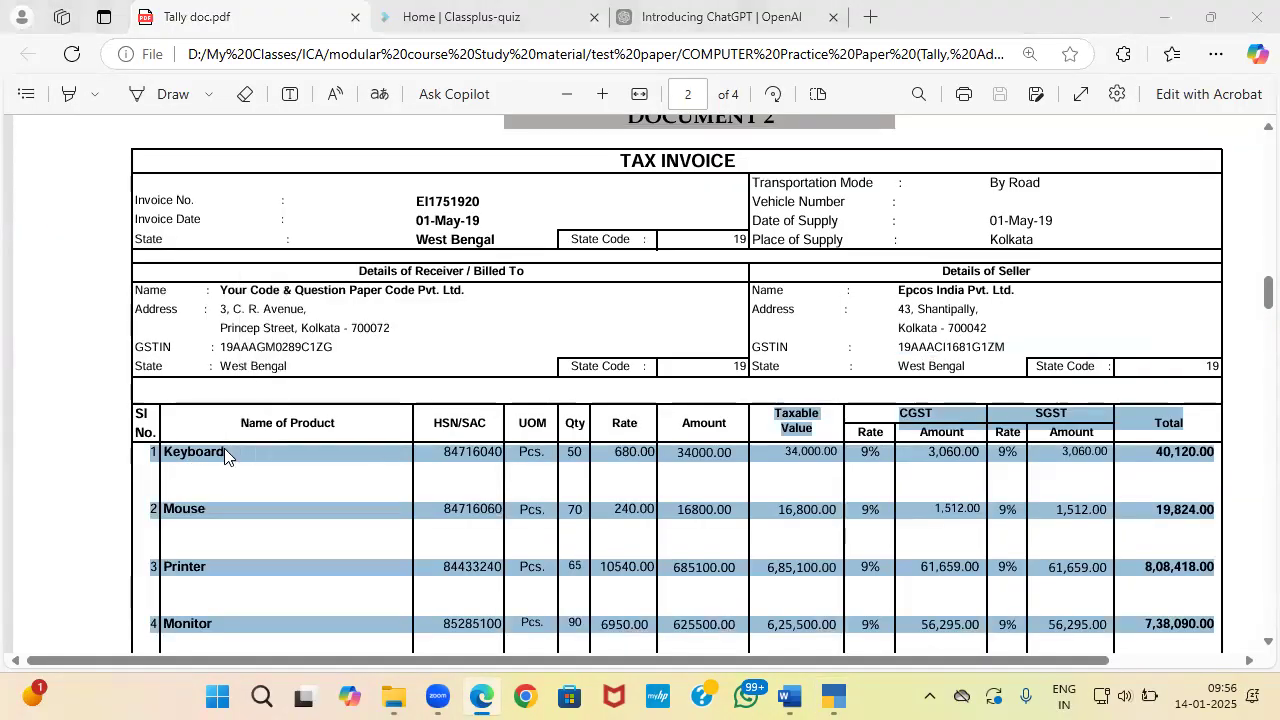
pyautogui.hotkey('alt', 'Tab')
# Step: Describe the item as Keyboard and set its GST rate details to Taxable at 18%
pyautogui.write('Keybo')
pyautogui.press('Return')
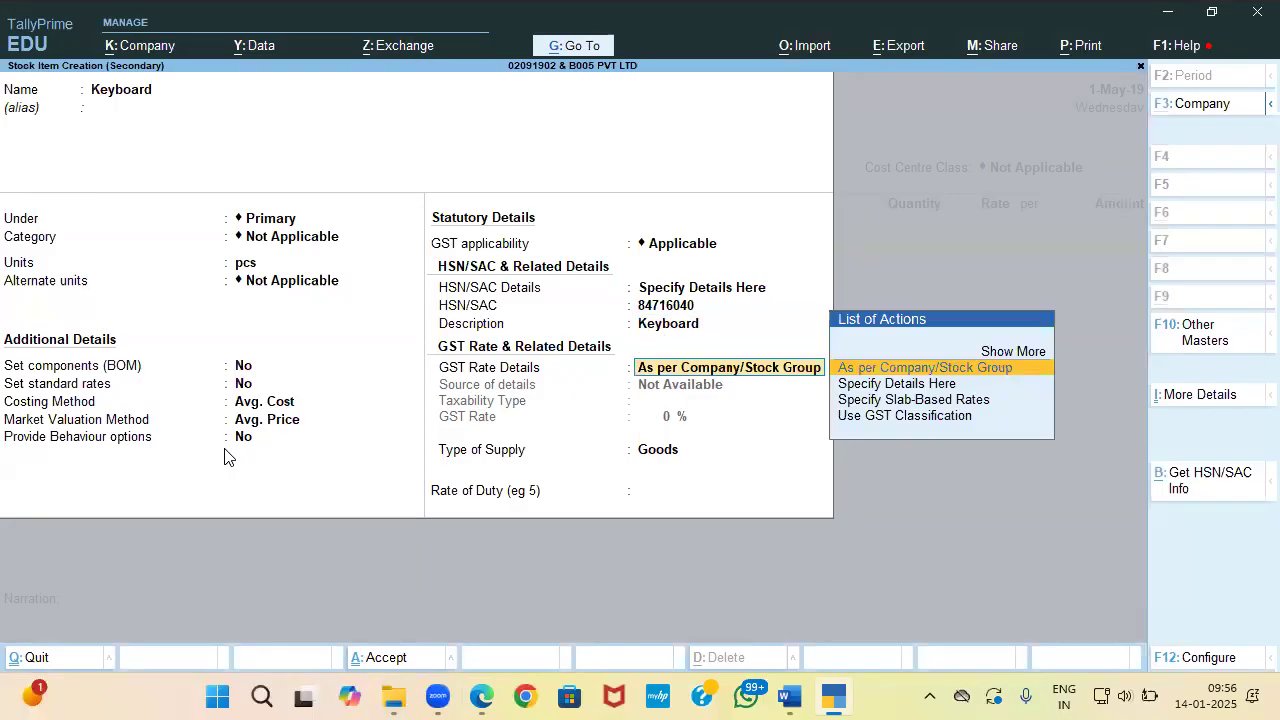
pyautogui.hotkey('alt', 'Tab')
pyautogui.hotkey('alt', 'Tab')
pyautogui.press('Return')
pyautogui.press('BackSpace')
pyautogui.press('Down')
pyautogui.press('Return')
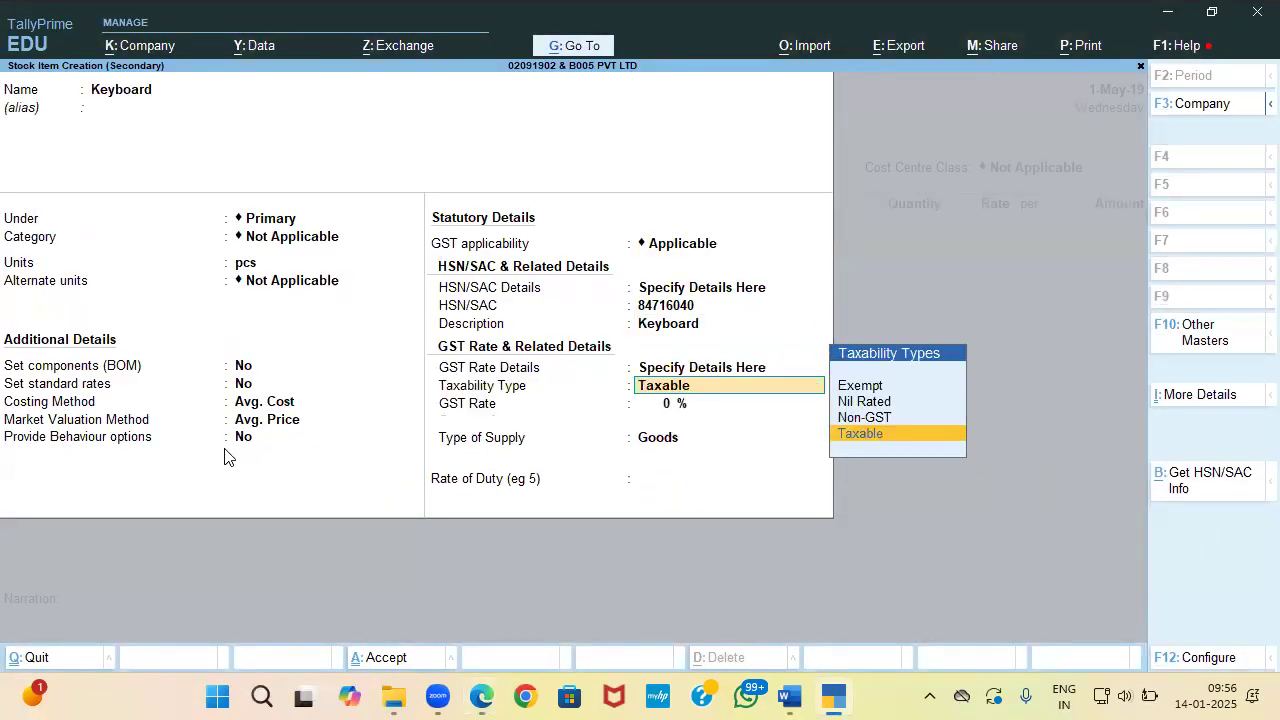
pyautogui.hotkey('alt', 'Tab')
pyautogui.hotkey('alt', 'Tab')
pyautogui.press('Return')
pyautogui.hotkey('alt', 'Tab')
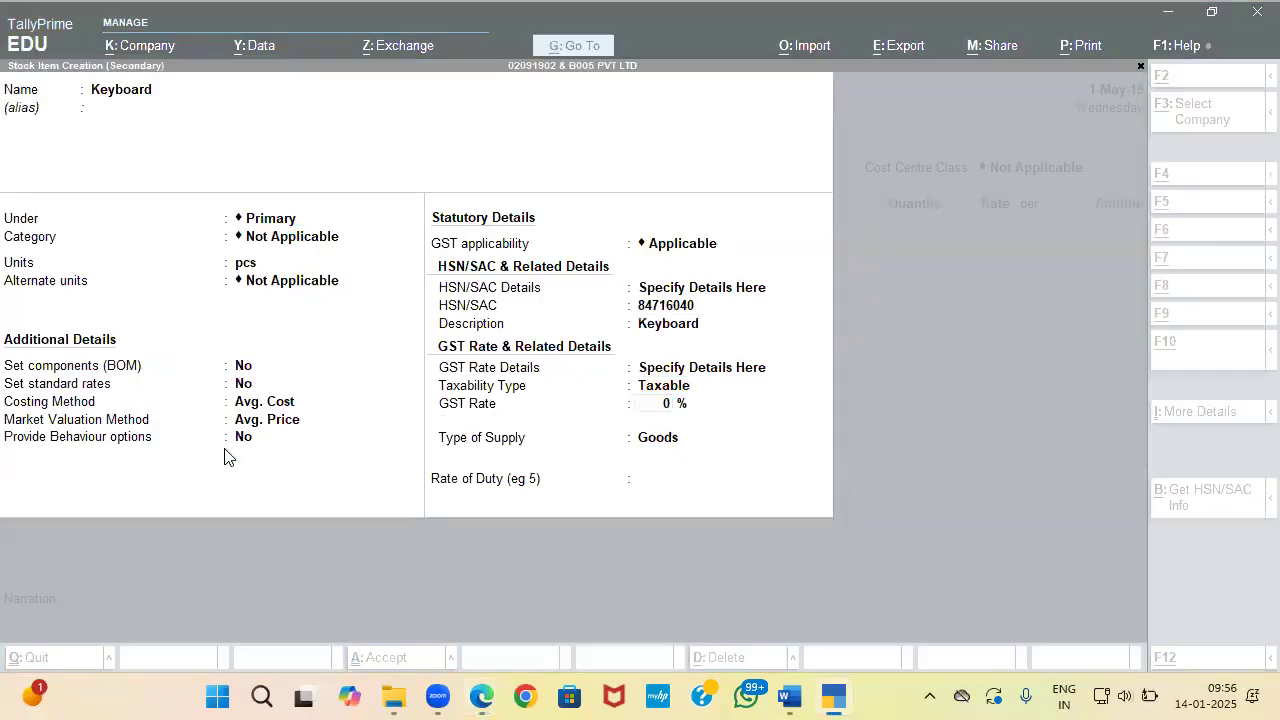
pyautogui.hotkey('alt', 'Tab')
pyautogui.write('1')
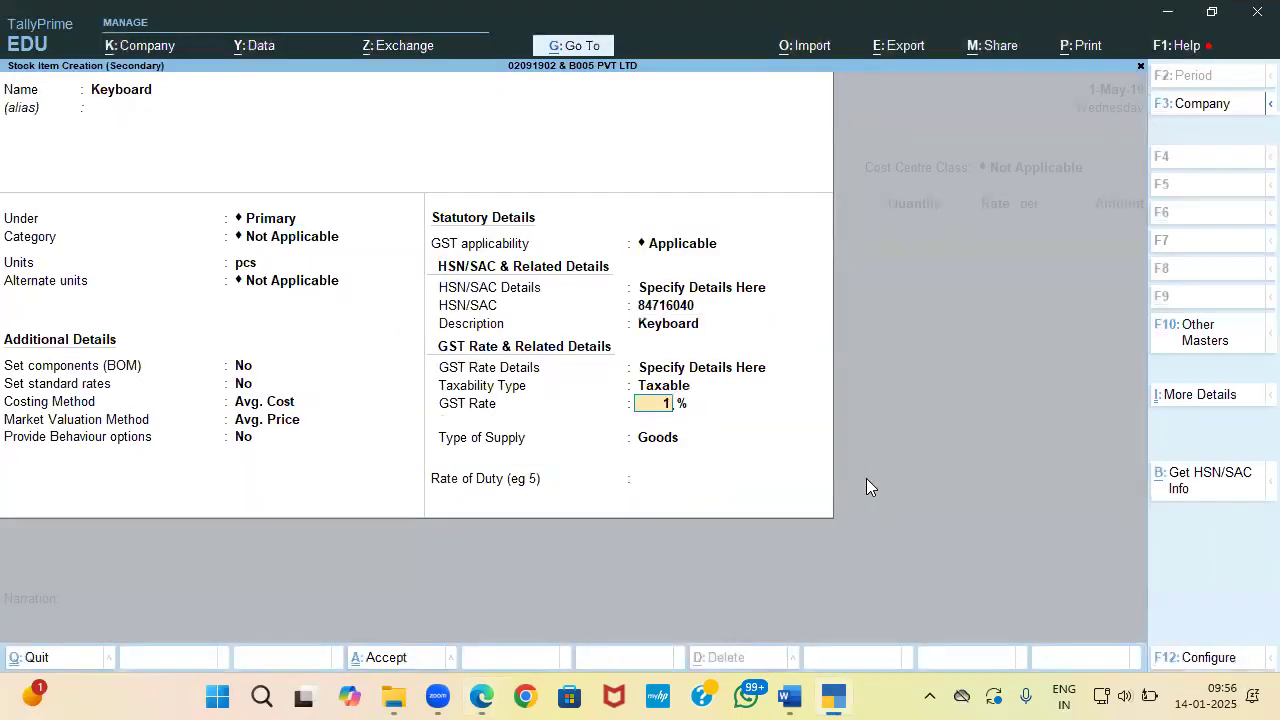
pyautogui.press('Return')
pyautogui.press('Return')
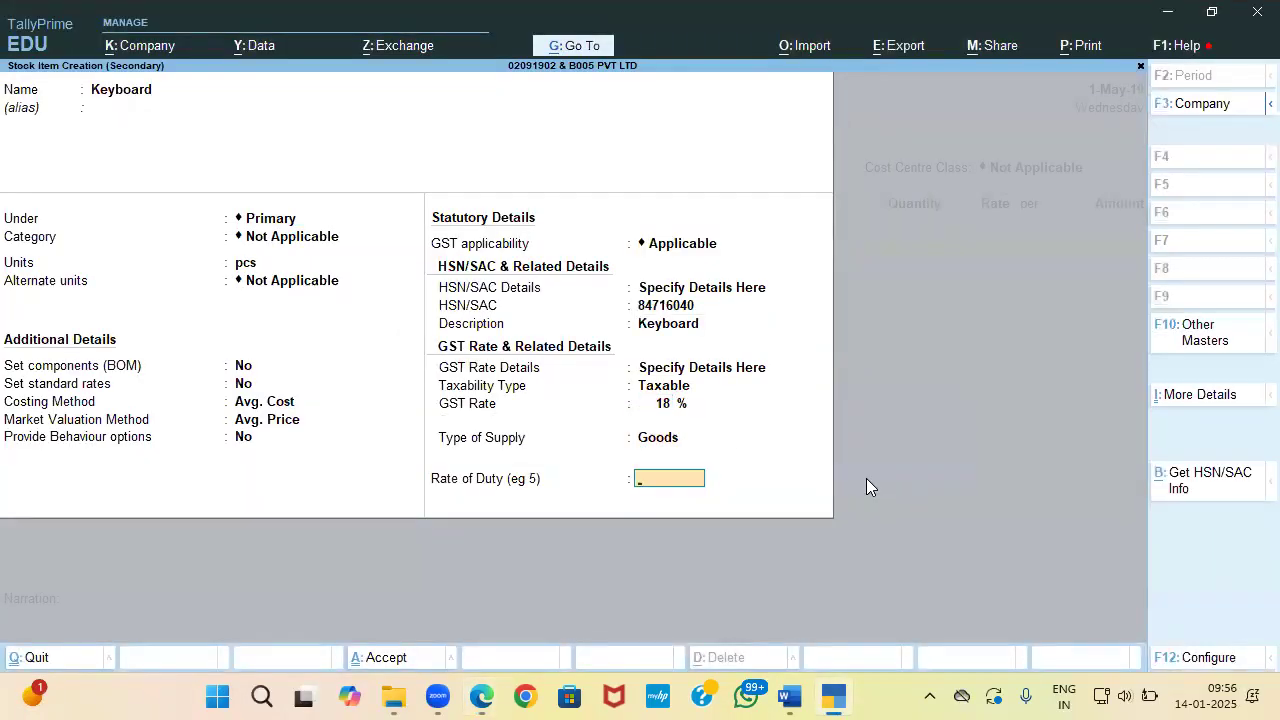
pyautogui.press('Return')
# Step: Save the Keyboard item and enter 50 pcs at 680 per pcs on the voucher
pyautogui.press('Return')
pyautogui.press('Return')
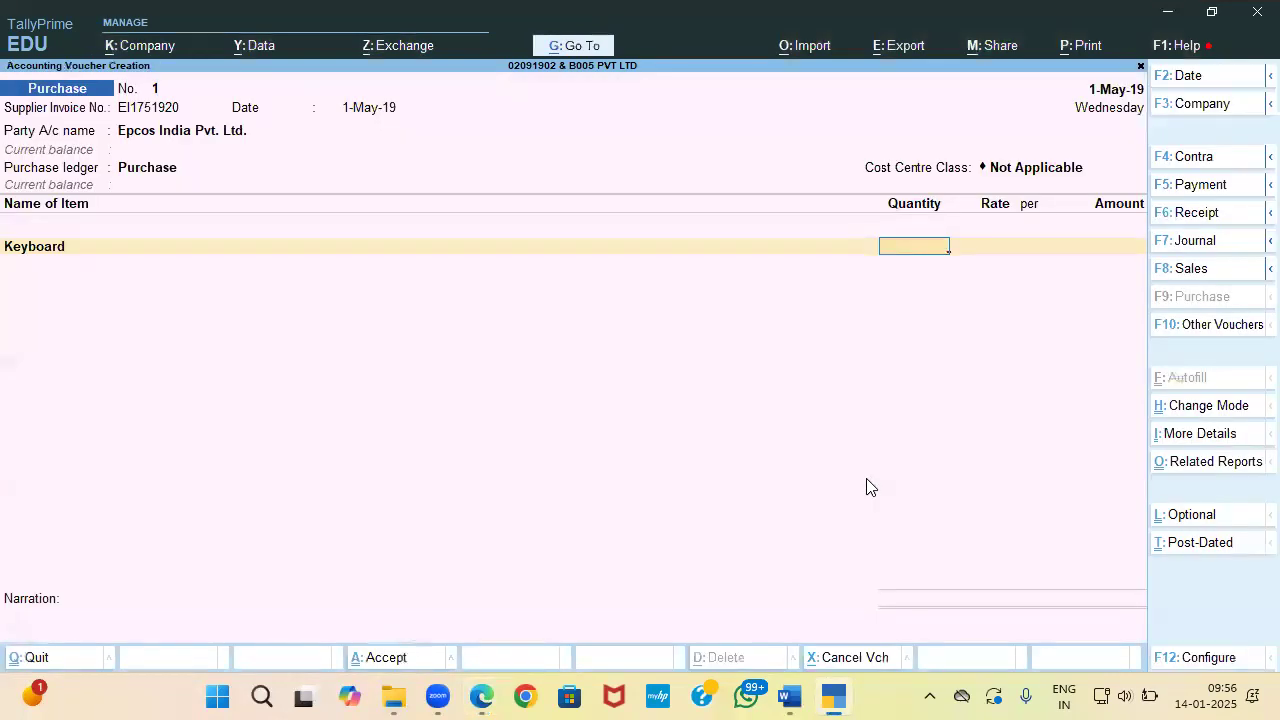
pyautogui.hotkey('alt', 'Tab')
pyautogui.hotkey('alt', 'Tab')
pyautogui.write('50')
pyautogui.press('Return')
pyautogui.hotkey('alt', 'Tab')
pyautogui.hotkey('alt', 'Tab')
pyautogui.write('680')
pyautogui.press('Return')
pyautogui.hotkey('alt', 'Tab')
pyautogui.hotkey('alt', 'Tab')
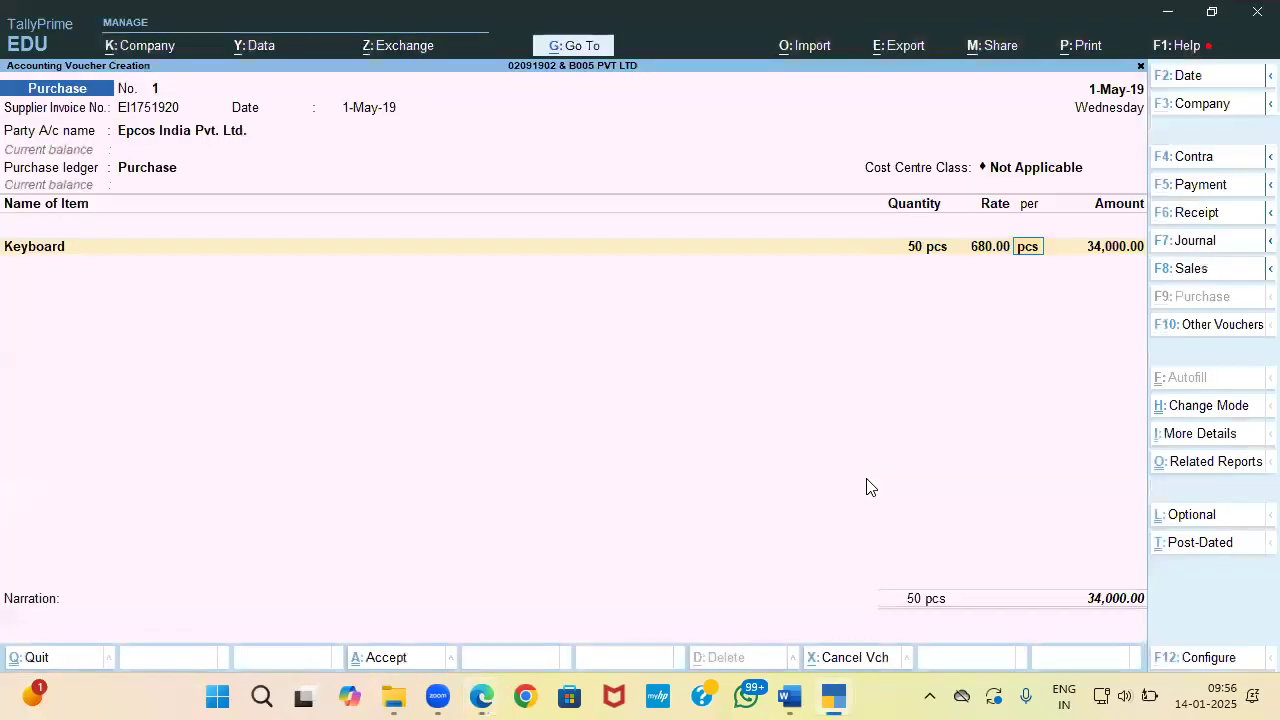
pyautogui.press('Return')
# Step: Start a new stock item named Mouse measured in pcs
pyautogui.press('Down')
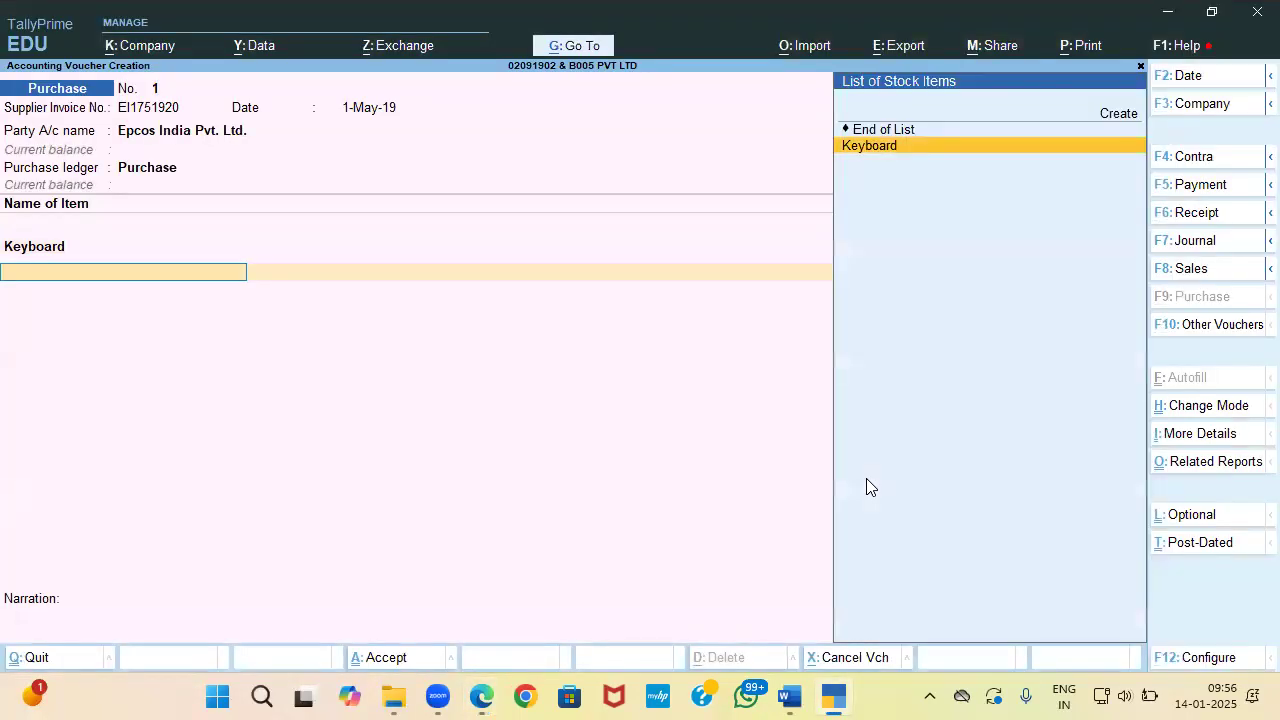
pyautogui.press('Up')
pyautogui.press('Up')
pyautogui.press('Return')
pyautogui.write('Mou')
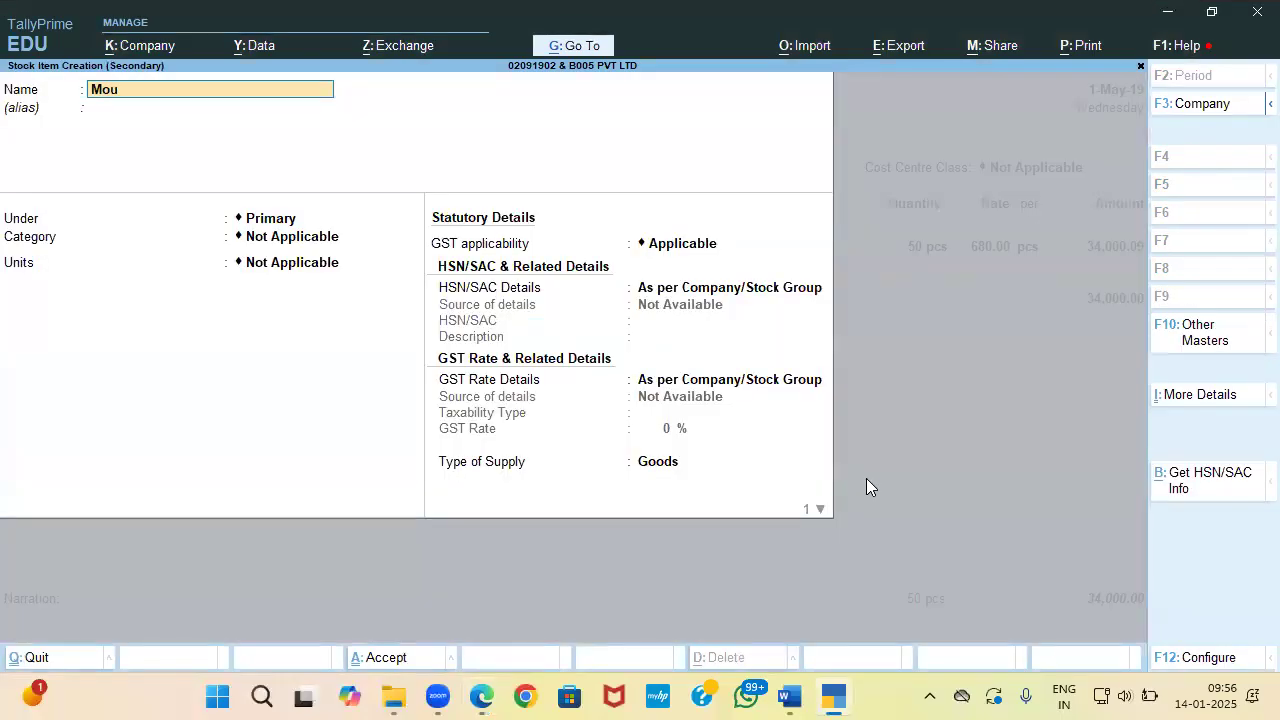
pyautogui.press('Return')
pyautogui.press('Return')
pyautogui.press('Down')
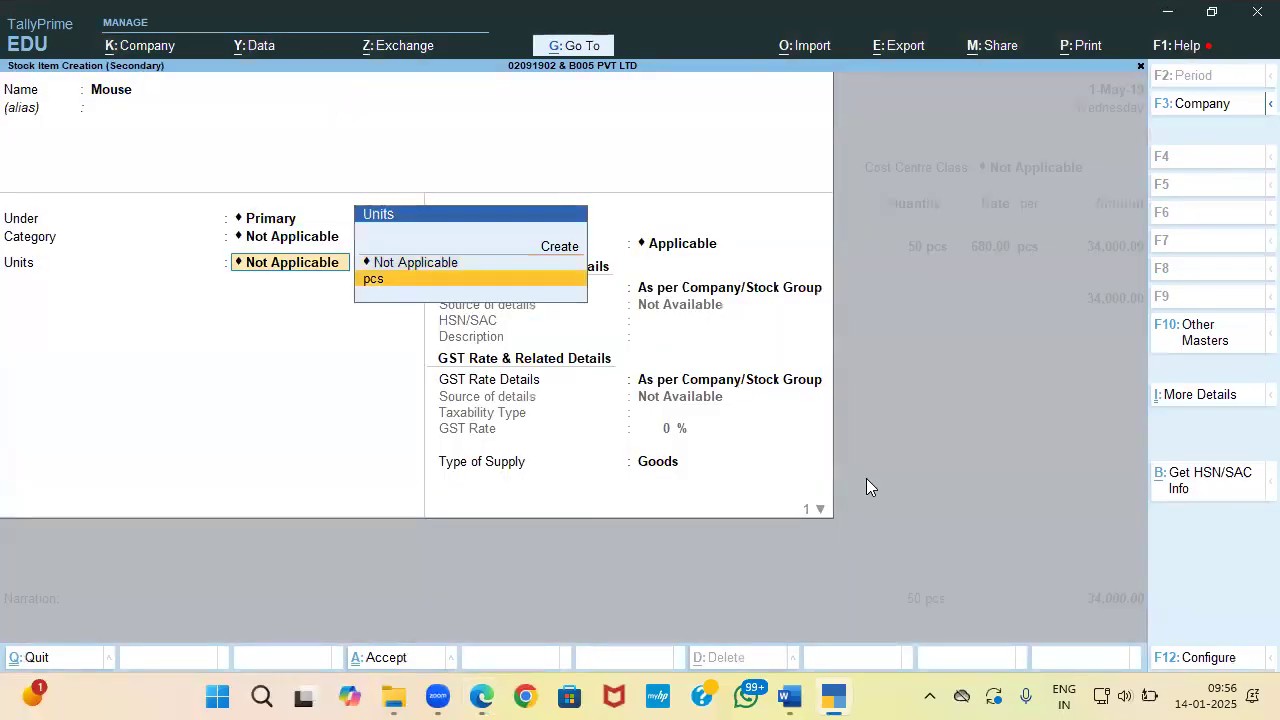
pyautogui.press('Return')
# Step: Give Mouse HSN/SAC 84716060 from the invoice and the description Mouse
pyautogui.press('Return')
pyautogui.press('Return')
pyautogui.press('Return')
pyautogui.press('Return')
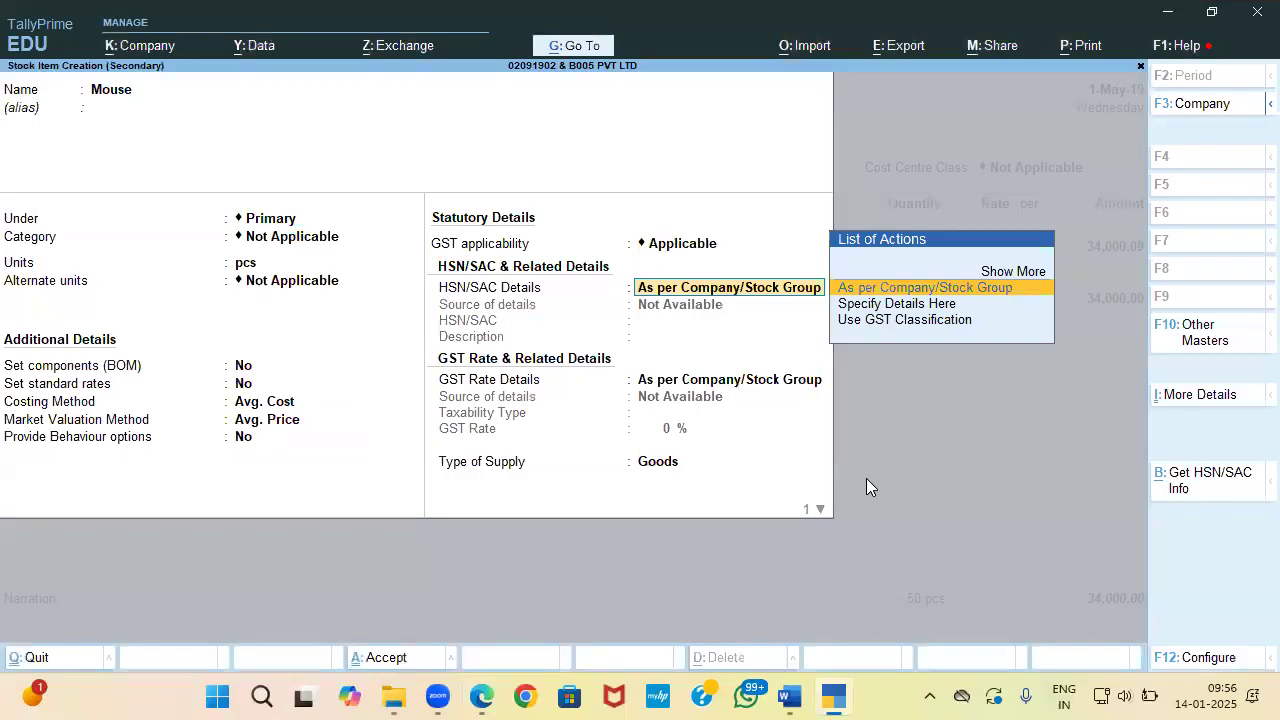
pyautogui.press('Down')
pyautogui.press('Return')
pyautogui.hotkey('alt', 'Tab')
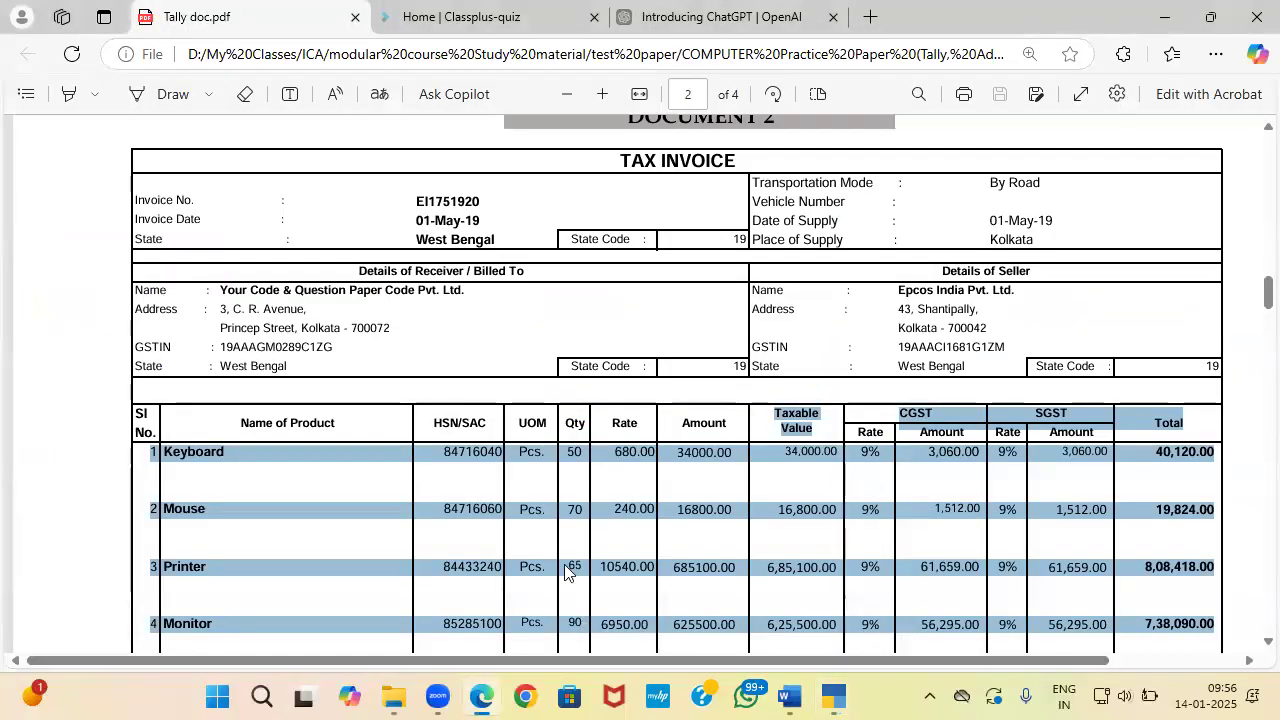
pyautogui.moveTo(444, 510); pyautogui.dragTo(500, 517)
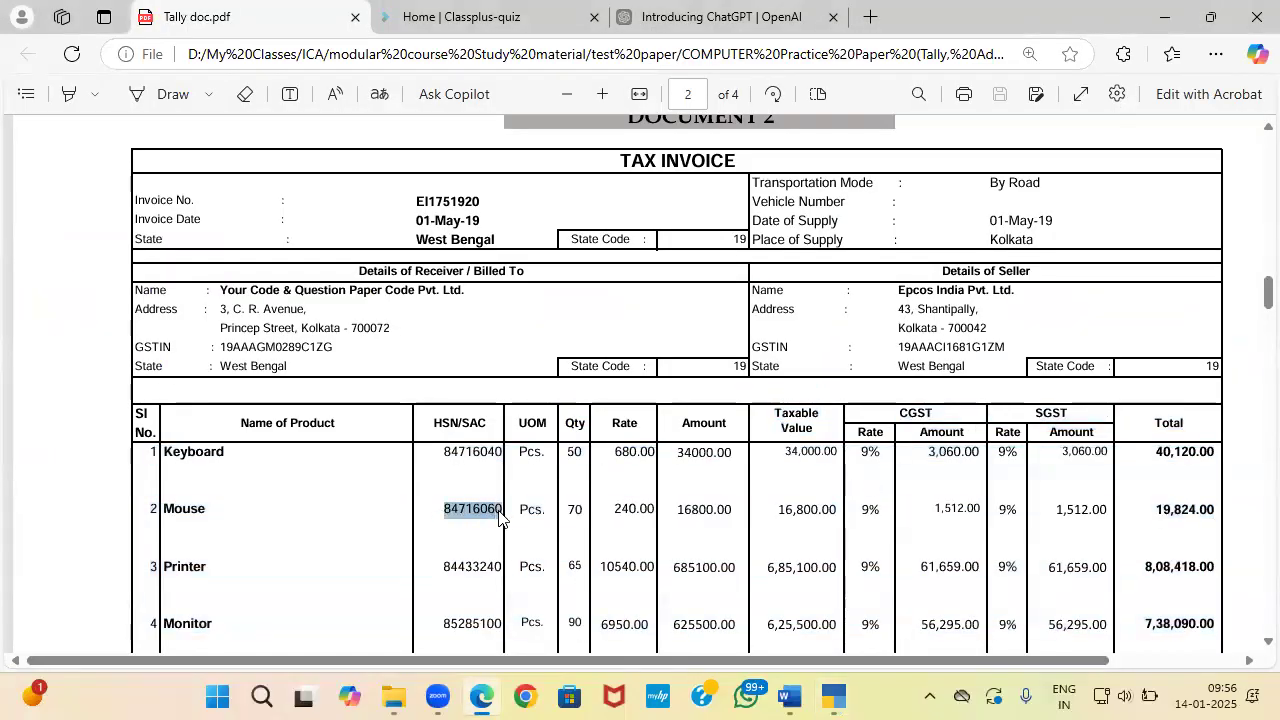
pyautogui.hotkey('ctrl', 'c')
pyautogui.hotkey('alt', 'Tab')
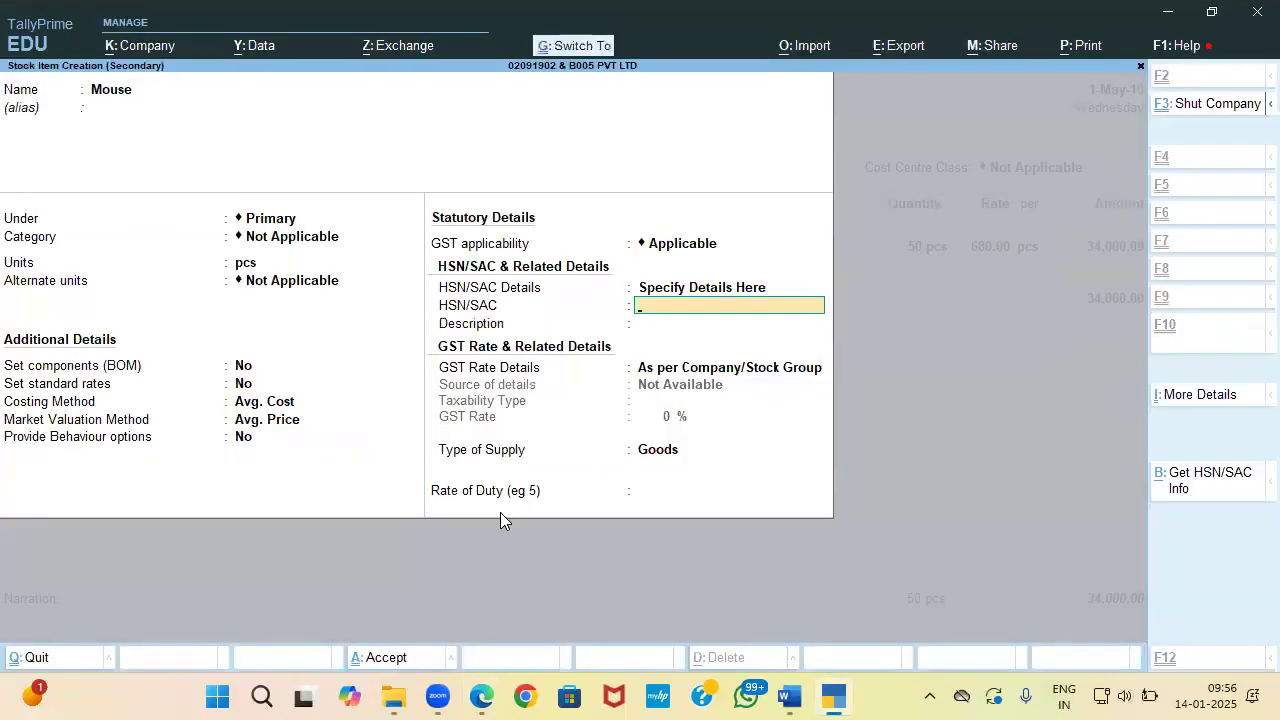
pyautogui.hotkey('ctrl', 'v')
pyautogui.press('Return')
pyautogui.write('Mouse')
pyautogui.press('Return')
pyautogui.press('Return')
# Step: Set the Mouse item's GST rate to 18% and save the item
pyautogui.press('BackSpace')
pyautogui.press('Down')
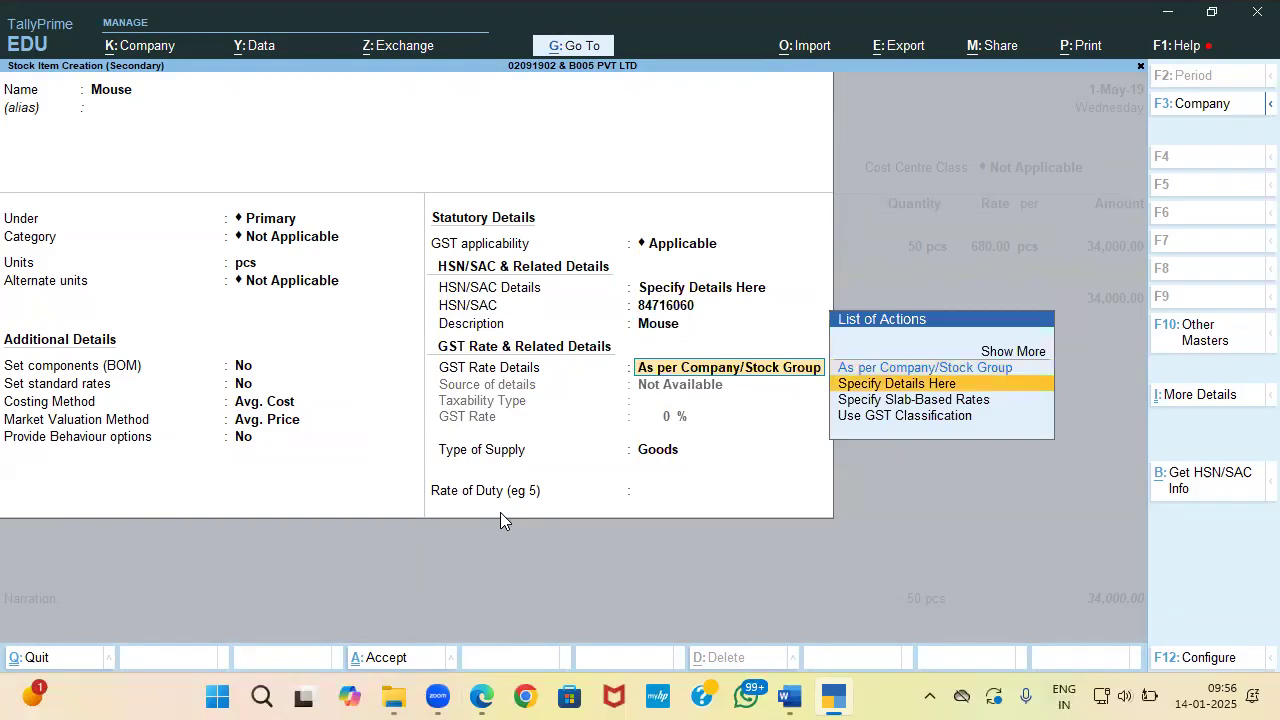
pyautogui.press('Return')
pyautogui.hotkey('alt', 'Tab')
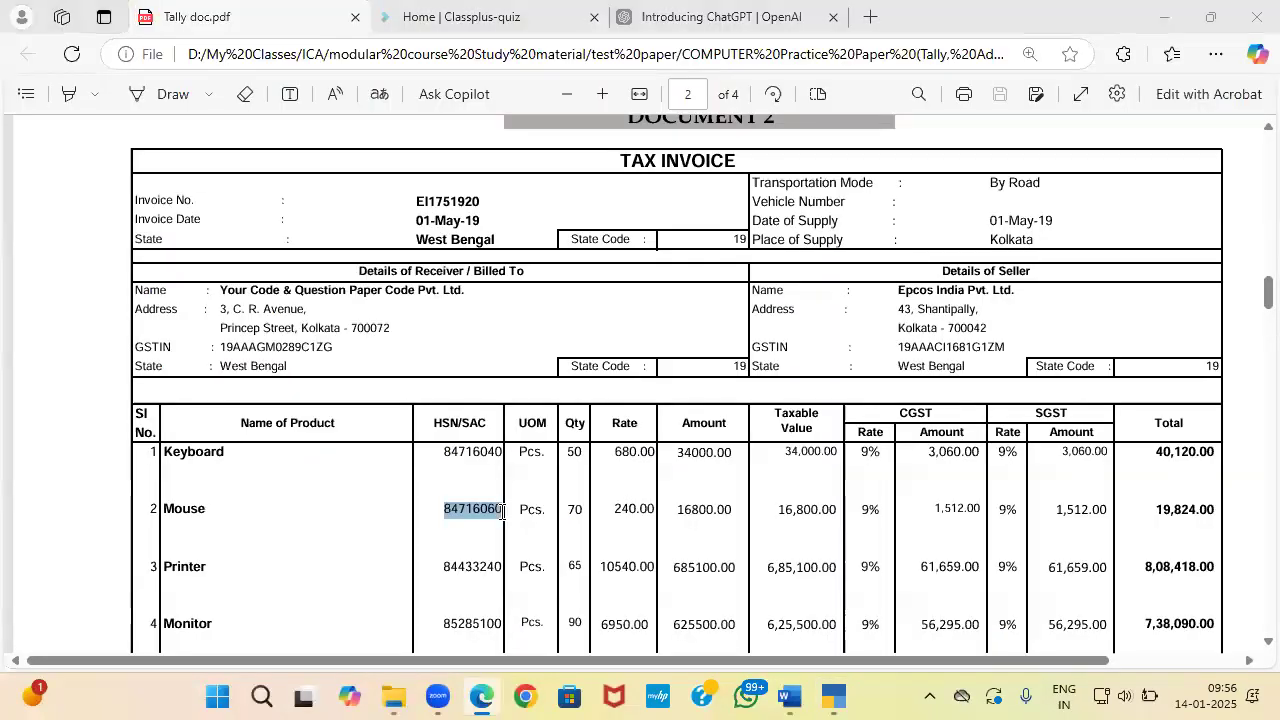
pyautogui.hotkey('alt', 'Tab')
pyautogui.write('18')
pyautogui.press('Return')
pyautogui.press('Return')
pyautogui.press('Return')
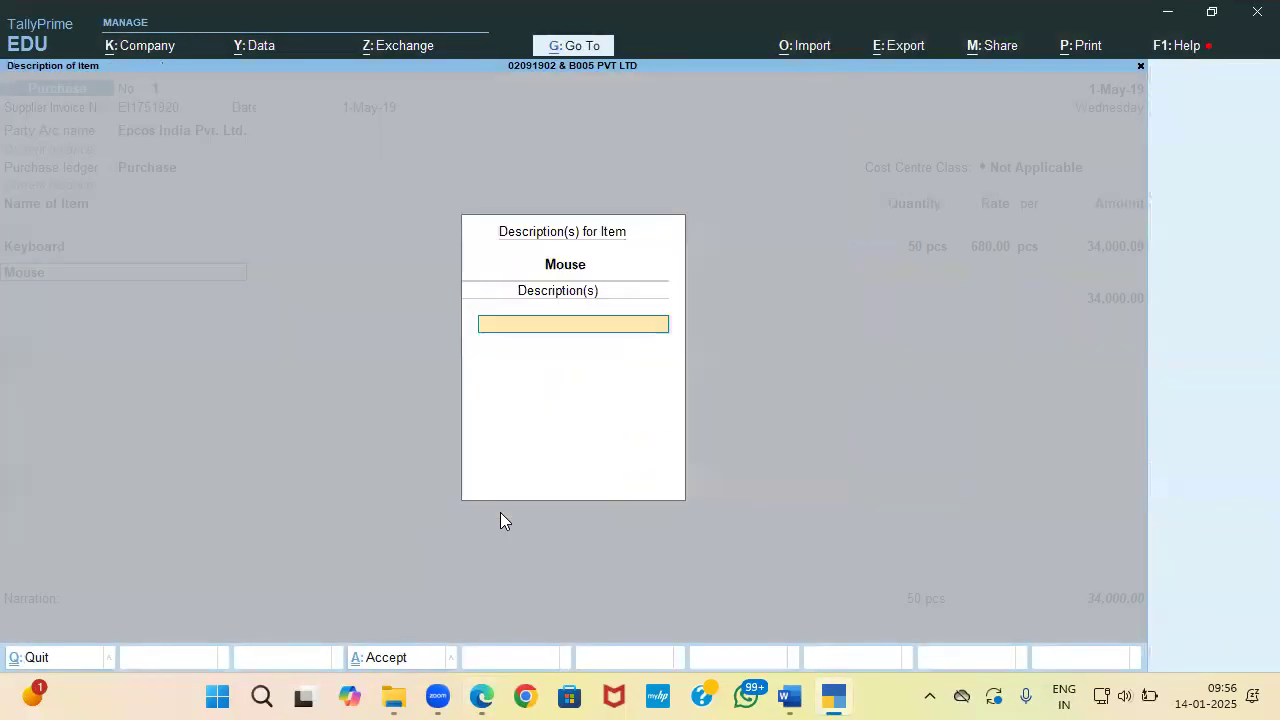
# Step: Enter 70 pcs of Mouse at 240, then begin creating the Printer item
pyautogui.press('Return')
pyautogui.hotkey('alt', 'Tab')
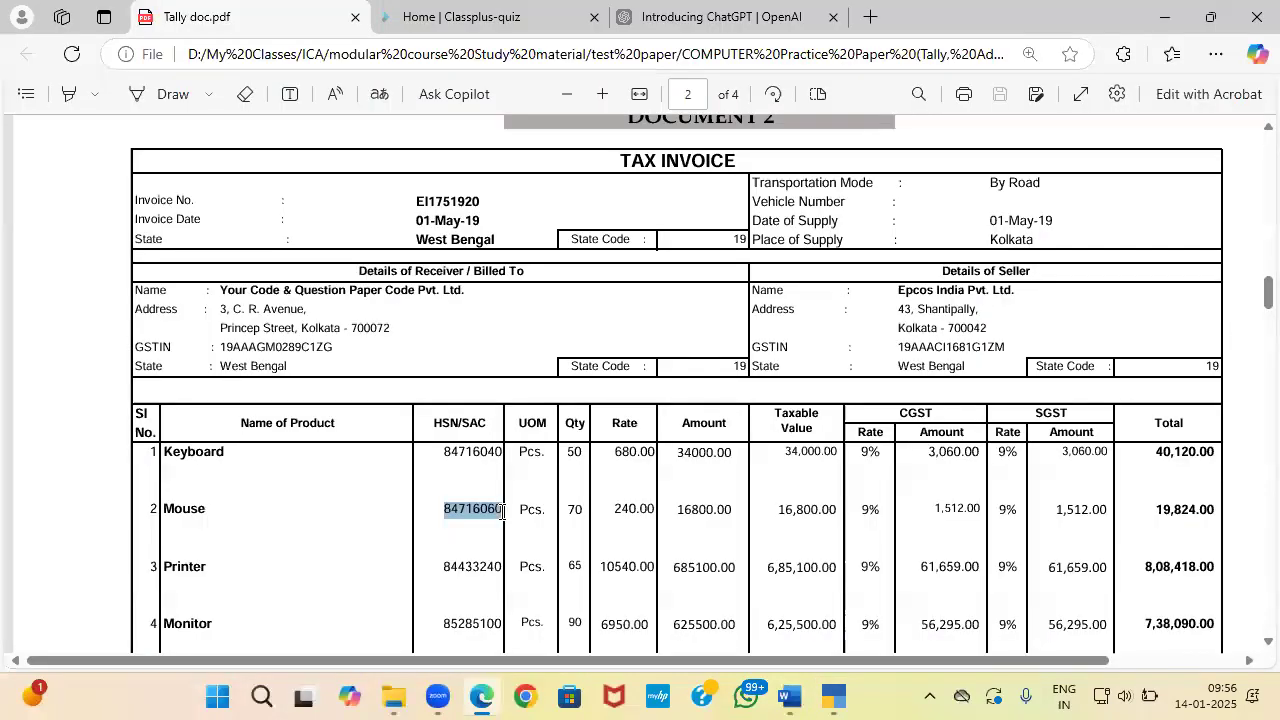
pyautogui.hotkey('alt', 'Tab')
pyautogui.write('70')
pyautogui.press('Return')
pyautogui.hotkey('alt', 'Tab')
pyautogui.hotkey('alt', 'Tab')
pyautogui.write('240')
pyautogui.press('Return')
pyautogui.press('Return')
pyautogui.press('Return')
pyautogui.press('Return')
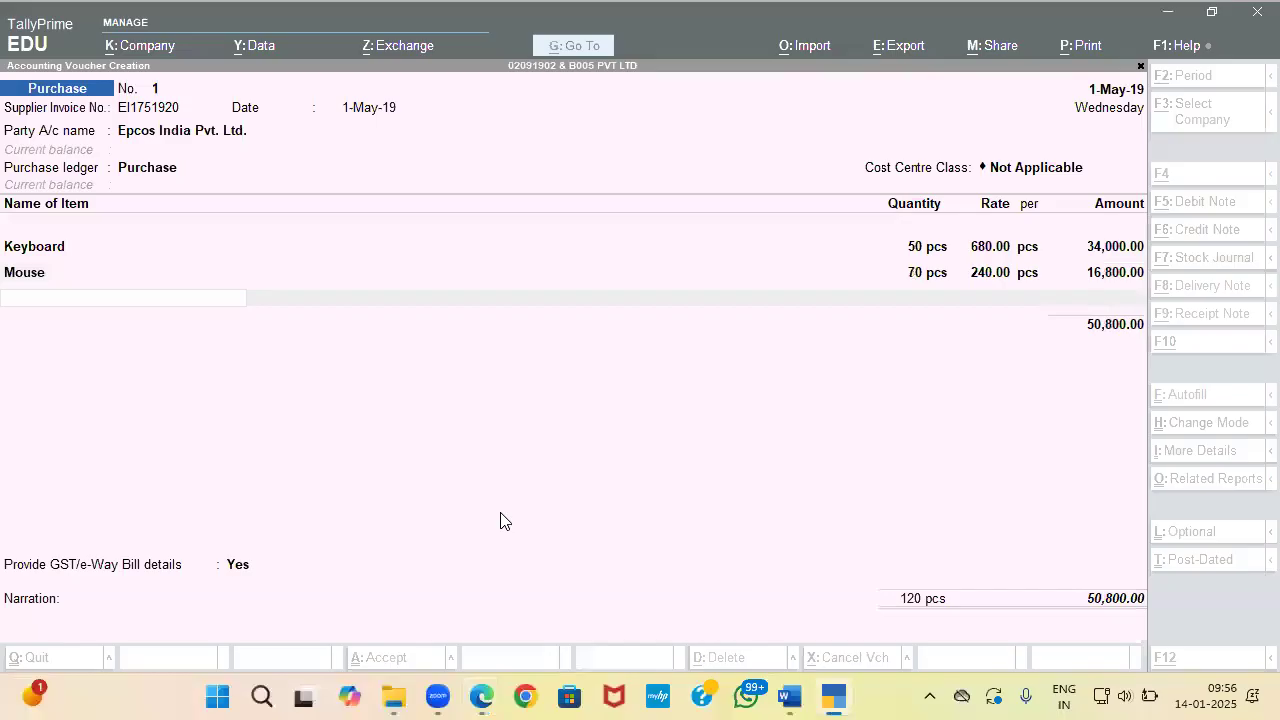
pyautogui.hotkey('alt', 'Tab')
pyautogui.hotkey('alt', 'Tab')
pyautogui.hotkey('alt', 'c')
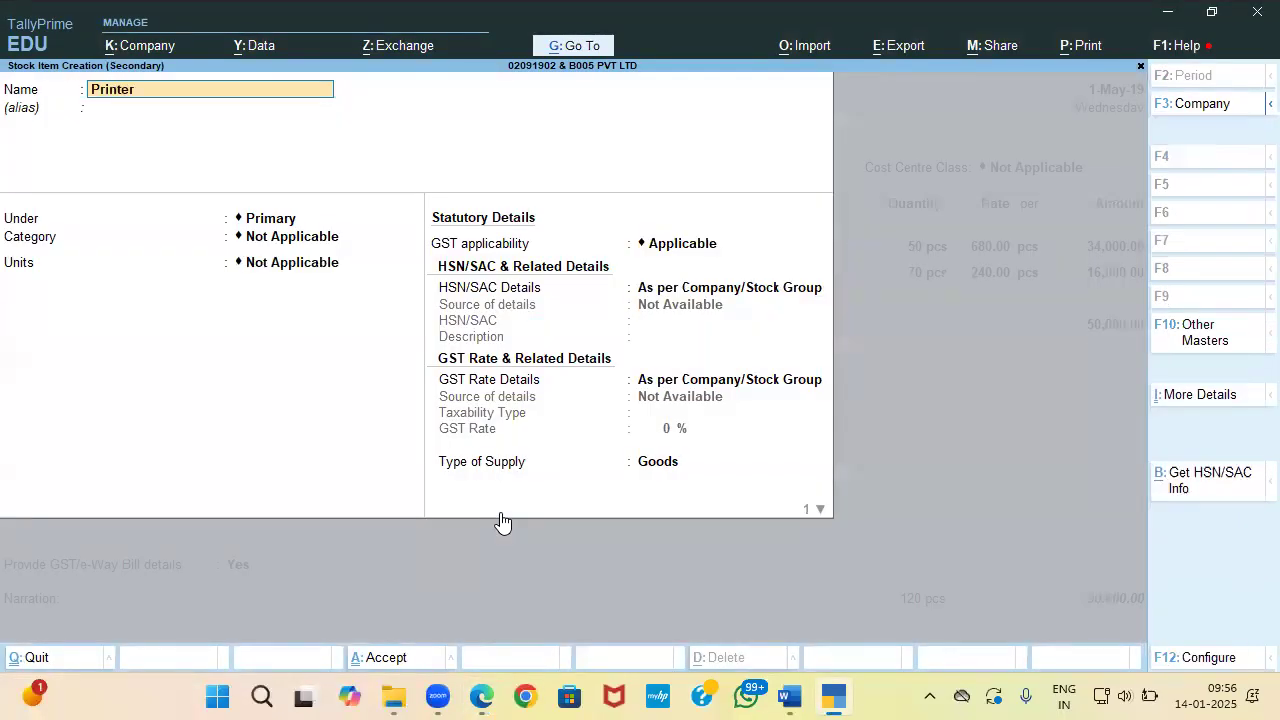
# Step: Name the new item Printer, measured in pcs with no alternate units
pyautogui.press('Return')
pyautogui.press('Return')
pyautogui.press('Return')
pyautogui.press('Return')
pyautogui.press('Down')
pyautogui.press('Return')
pyautogui.press('Return')
pyautogui.press('Return')
pyautogui.press('Return')
pyautogui.press('Return')
pyautogui.press('Return')
# Step: Give Printer HSN/SAC 84433240 from the invoice and the description Printer
pyautogui.press('Return')
pyautogui.press('Return')
pyautogui.press('Down')
pyautogui.press('Return')
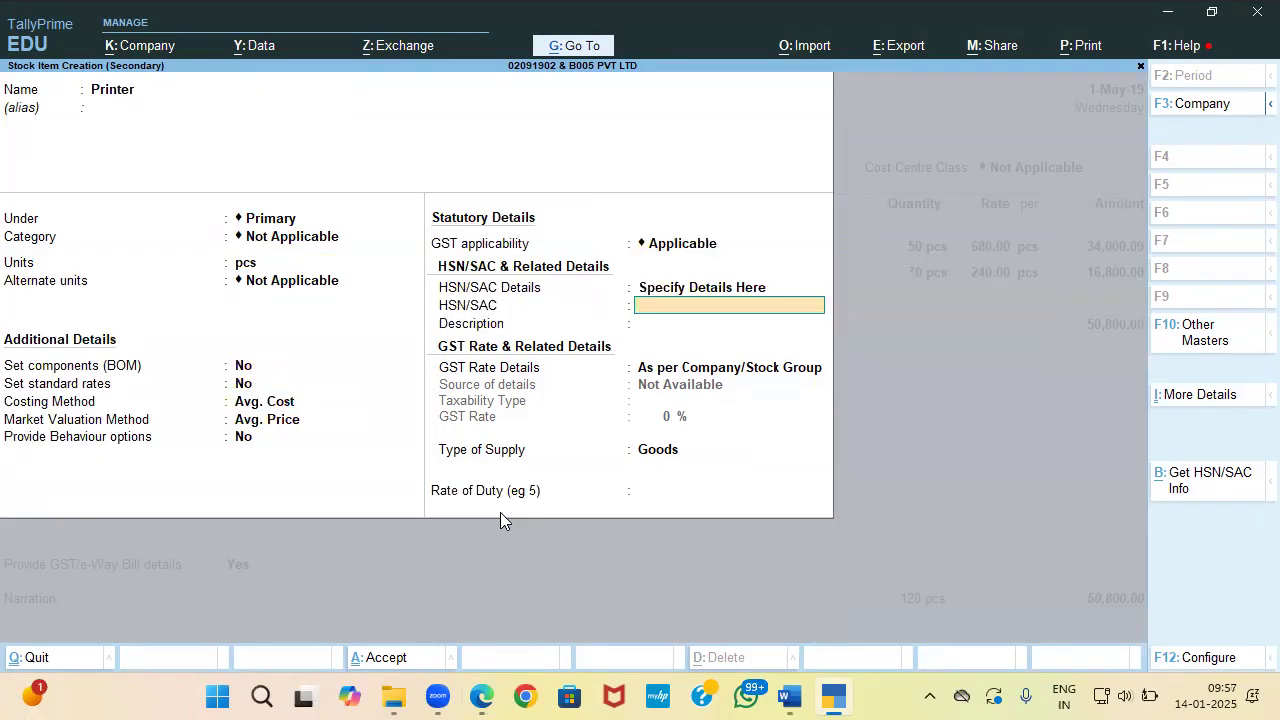
pyautogui.hotkey('alt', 'Tab')
pyautogui.moveTo(443, 567); pyautogui.dragTo(502, 566)
pyautogui.hotkey('ctrl', 'c')
pyautogui.hotkey('alt', 'Tab')
pyautogui.hotkey('ctrl', 'alt', 'v')
pyautogui.press('Return')
pyautogui.hotkey('alt', 'Tab')
pyautogui.hotkey('alt', 'Tab')
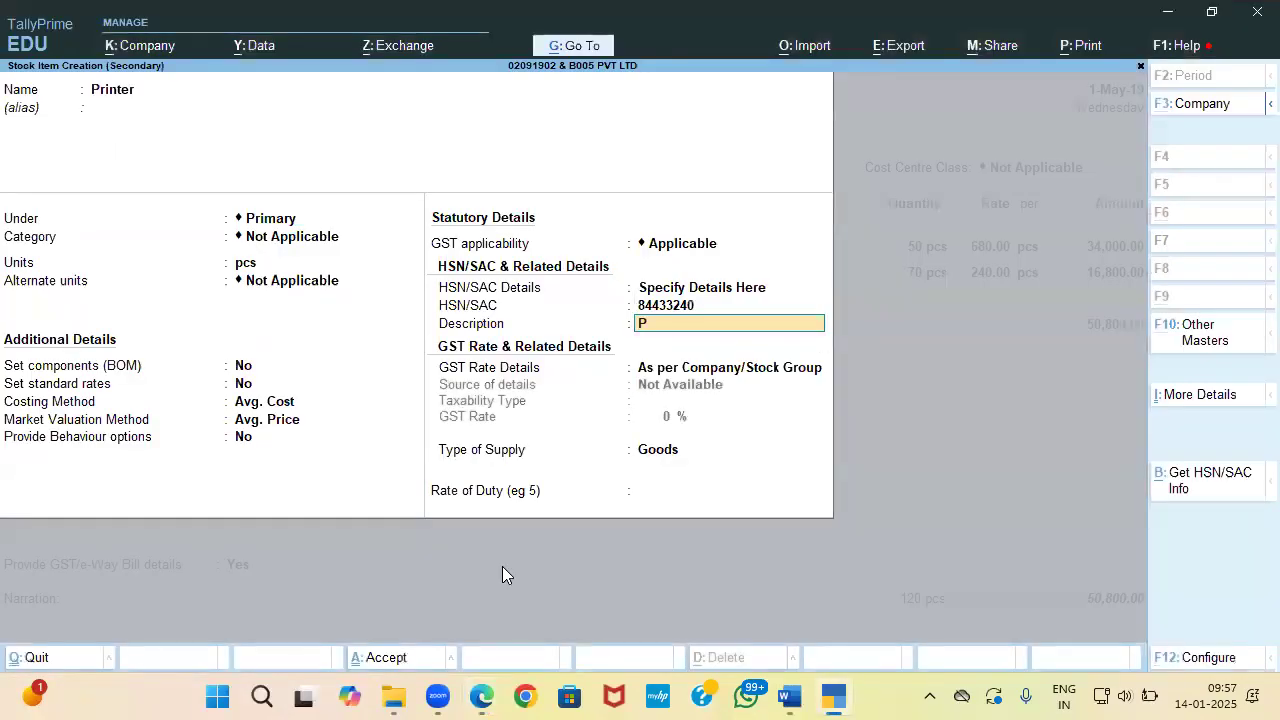
pyautogui.press('Return')
pyautogui.press('Return')
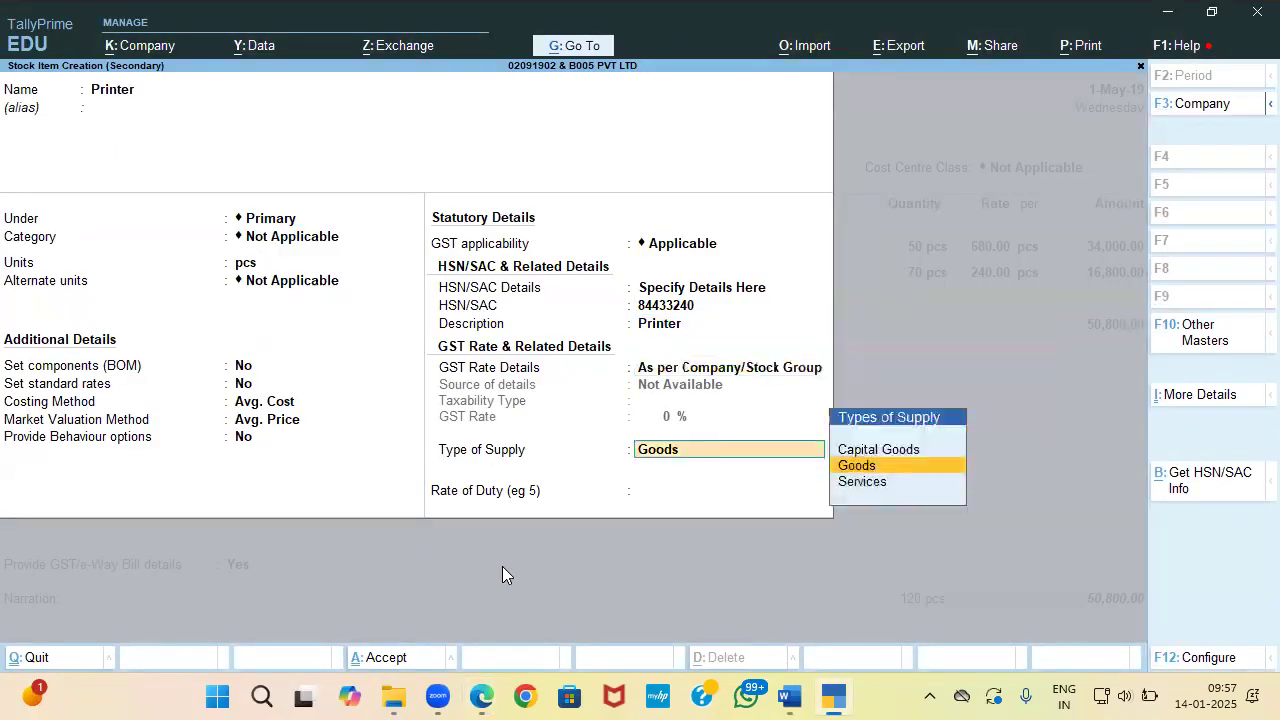
# Step: Set the Printer's GST rate details to Taxable at 18%, supply type Goods
pyautogui.press('BackSpace')
pyautogui.press('Down')
pyautogui.press('Return')
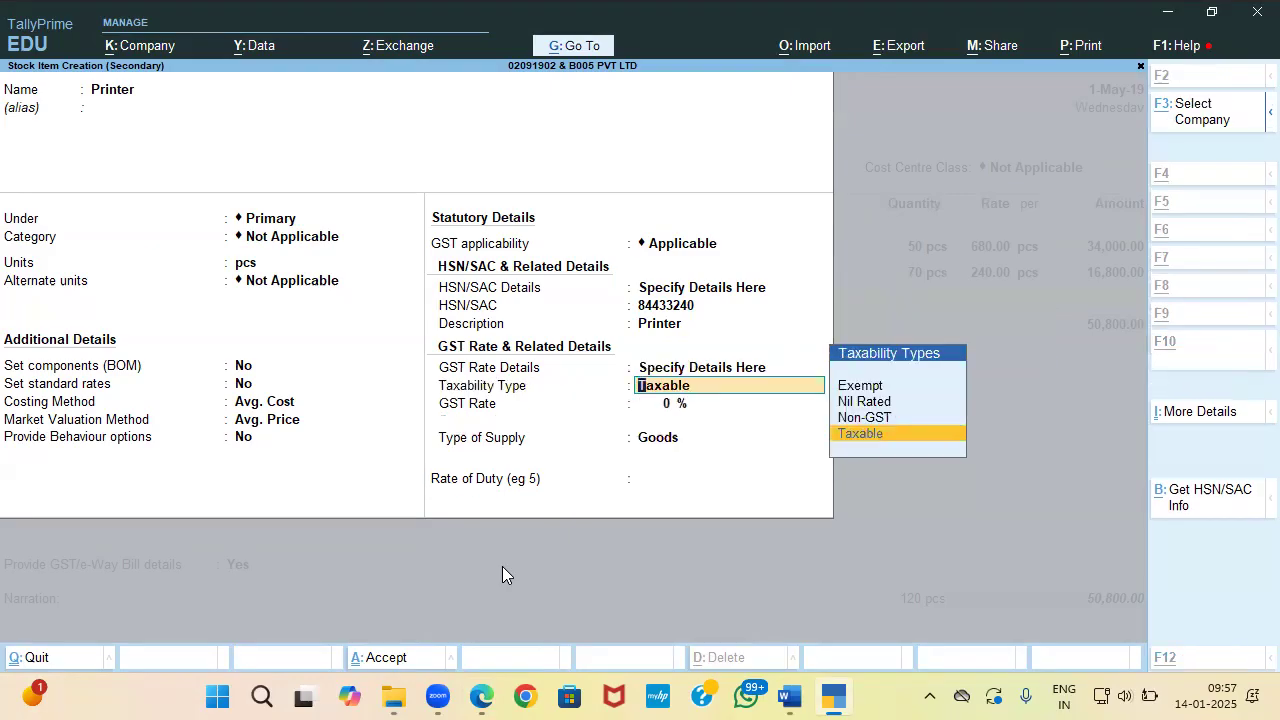
pyautogui.hotkey('alt', 'Tab')
pyautogui.hotkey('alt', 'Tab')
pyautogui.press('Return')
pyautogui.write('18')
pyautogui.press('Return')
pyautogui.press('Return')
pyautogui.press('Return')
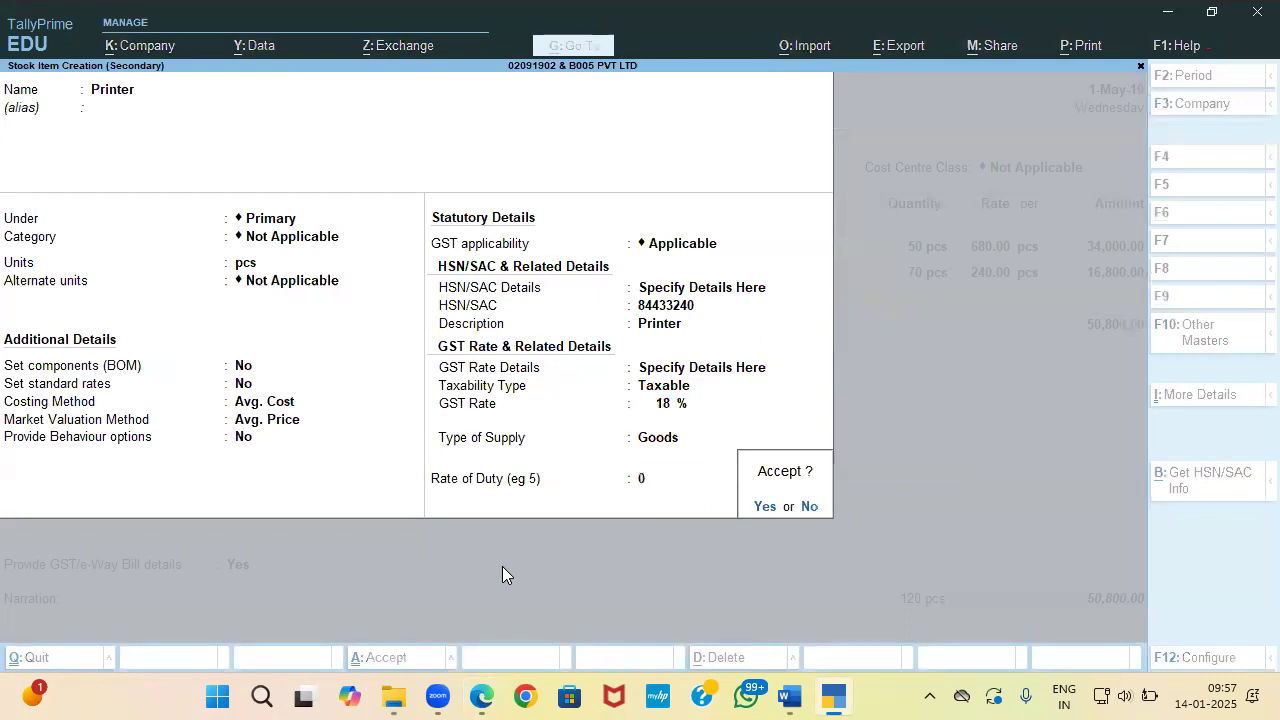
pyautogui.press('Return')
# Step: Save Printer and enter 65 pcs at 10,540 on the purchase voucher
pyautogui.press('Return')
pyautogui.hotkey('alt', 'Tab')
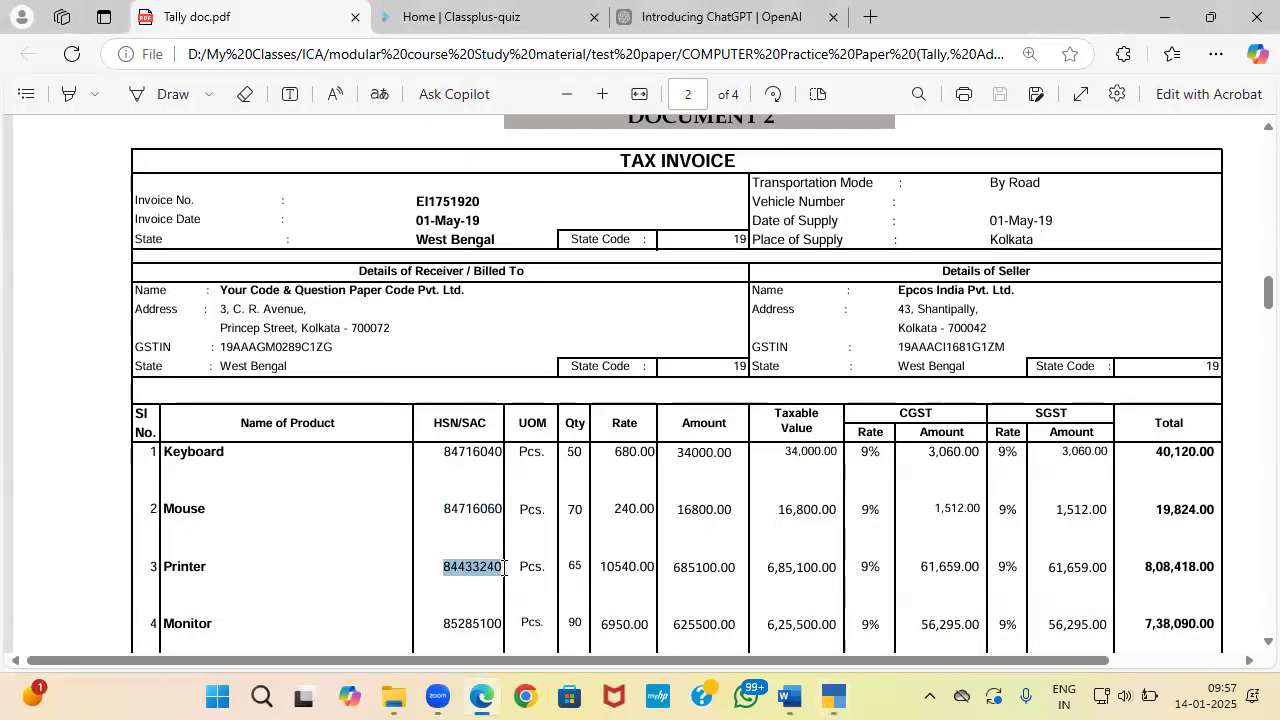
pyautogui.hotkey('alt', 'Tab')
pyautogui.write('65')
pyautogui.press('Return')
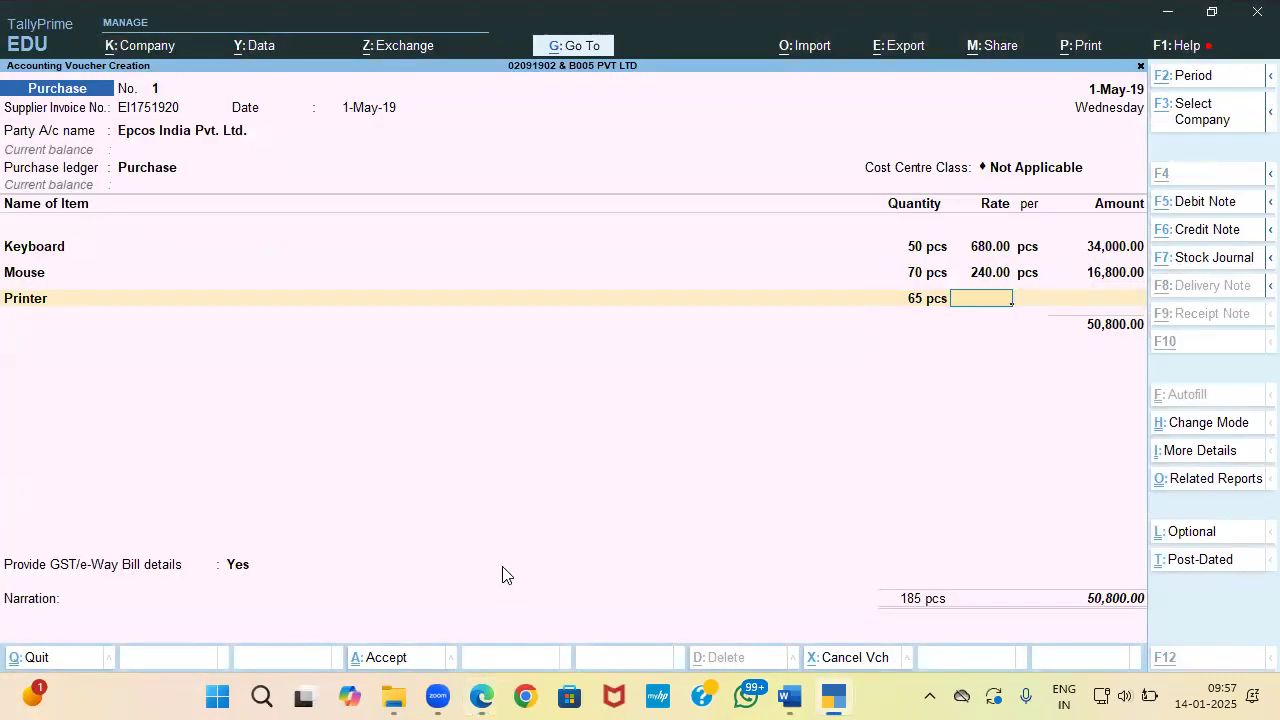
pyautogui.hotkey('alt', 'Tab')
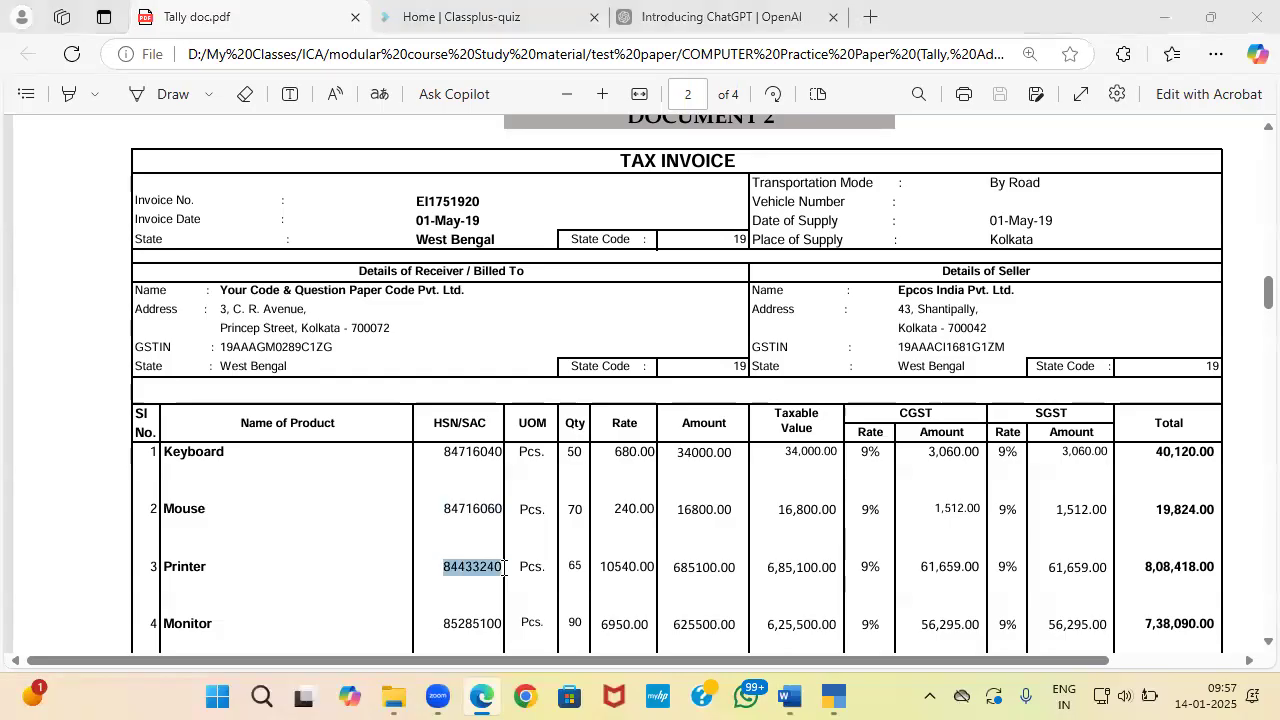
pyautogui.hotkey('alt', 'Tab')
pyautogui.write('10540')
pyautogui.press('Return')
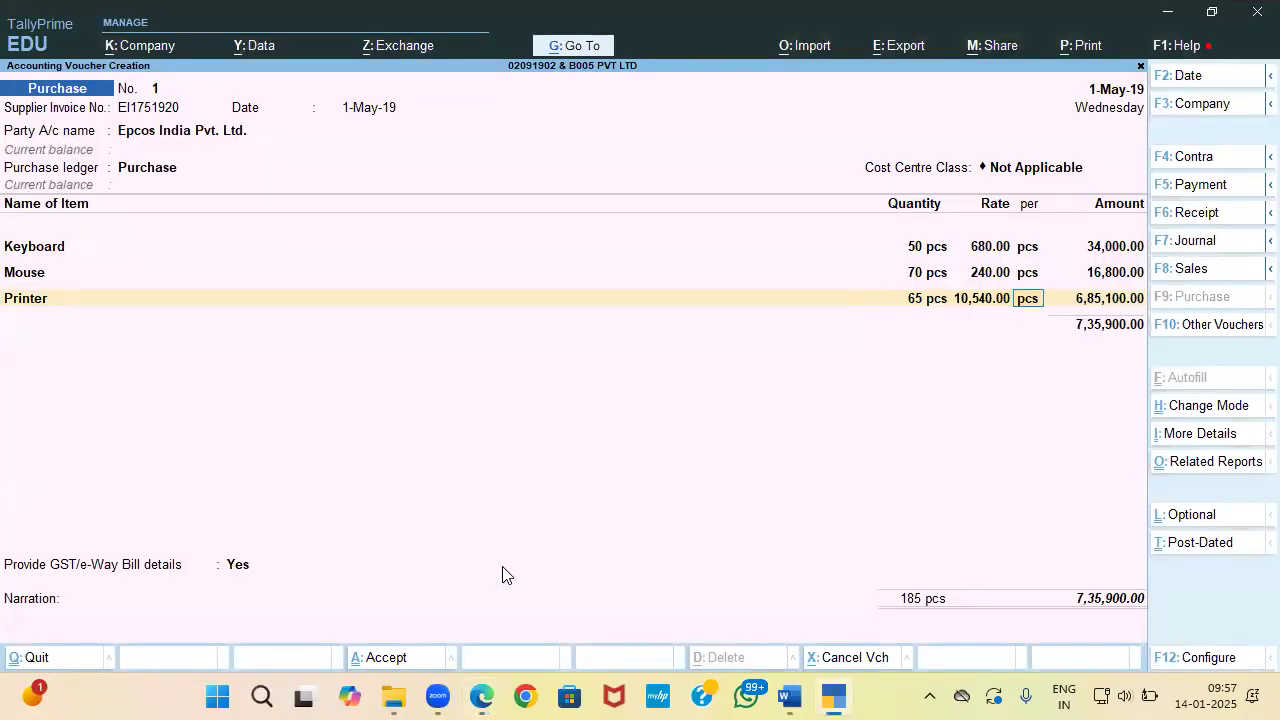
pyautogui.press('Return')
pyautogui.press('Return')
# Step: Find the next product, Monitor, on the invoice and start a new stock item
pyautogui.hotkey('alt', 'Tab')
pyautogui.scroll(-3, 503, 567)
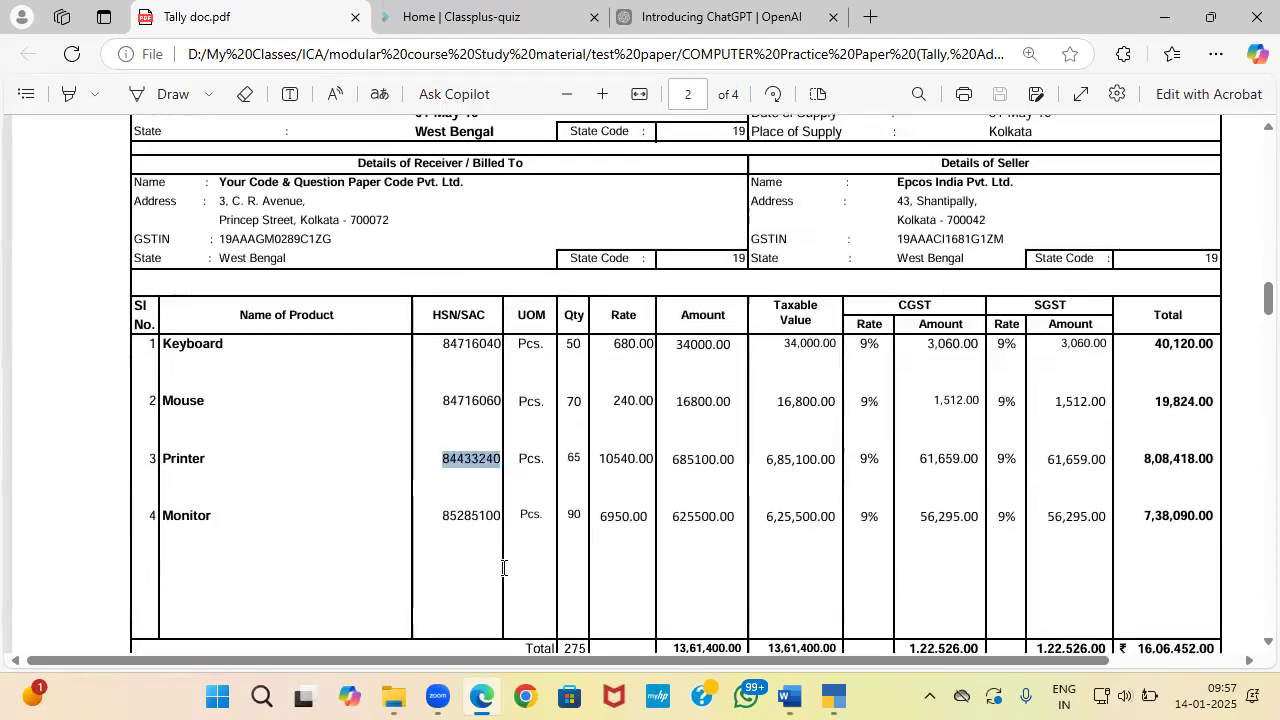
pyautogui.hotkey('alt', 'Tab')
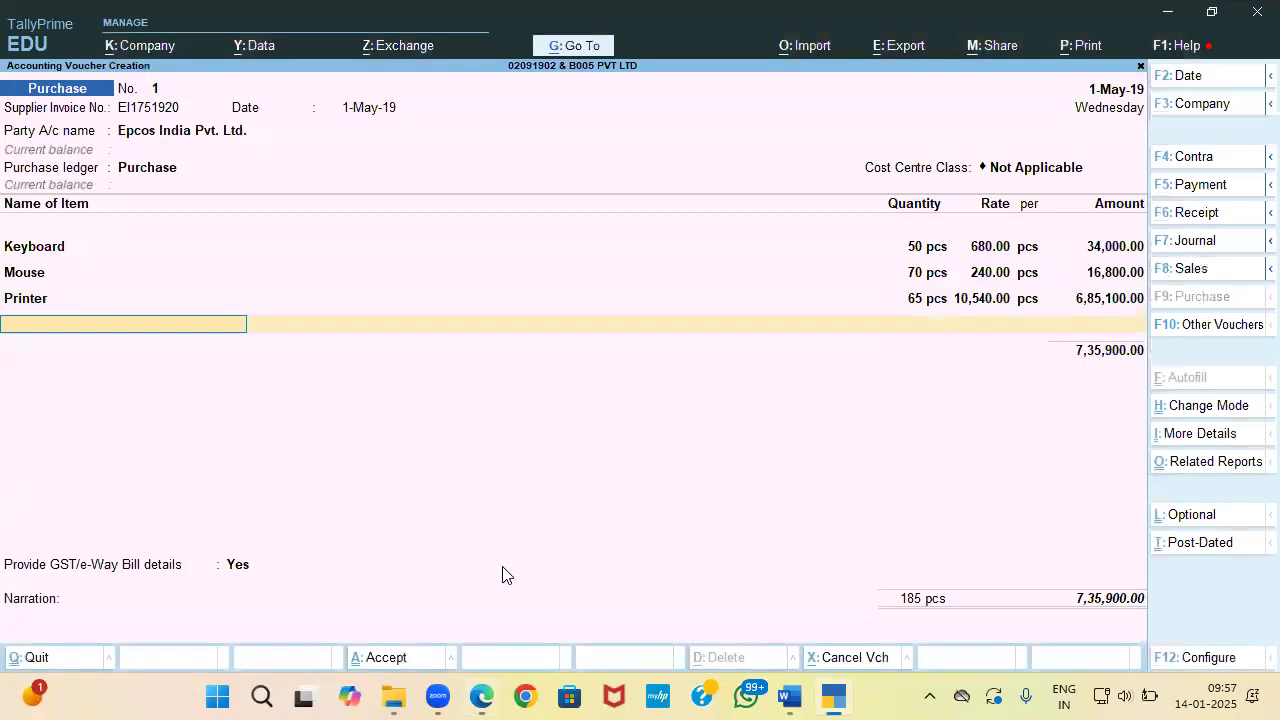
pyautogui.hotkey('alt', 'c')
# Step: Add a new Monitor stock item to the purchase voucher, measured in pcs
pyautogui.write('Monitor')
pyautogui.press('Return')
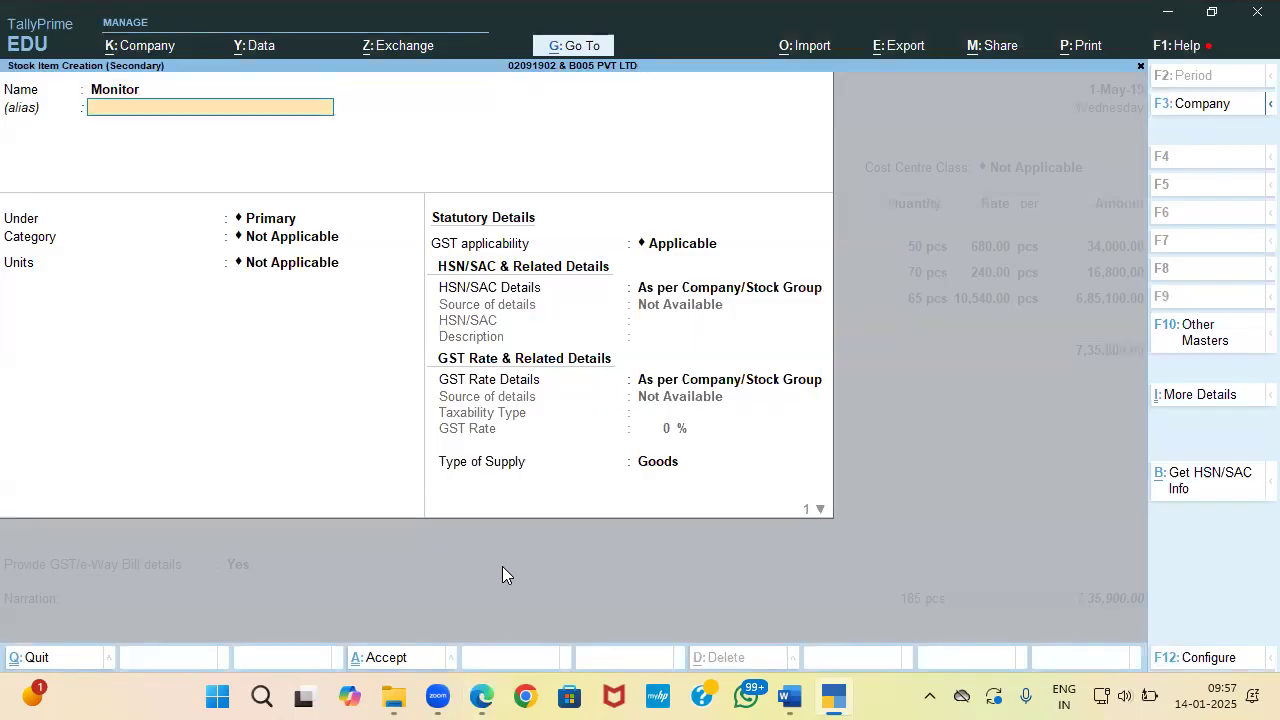
pyautogui.press('Return')
pyautogui.press('Return')
pyautogui.press('Return')
pyautogui.press('Down')
pyautogui.press('Return')
pyautogui.press('Return')
pyautogui.press('Return')
# Step: Give the Monitor item HSN/SAC 85285100, copied from the invoice, with description Monitor
pyautogui.press('Return')
pyautogui.press('Return')
pyautogui.press('Return')
pyautogui.press('Return')
pyautogui.press('Return')
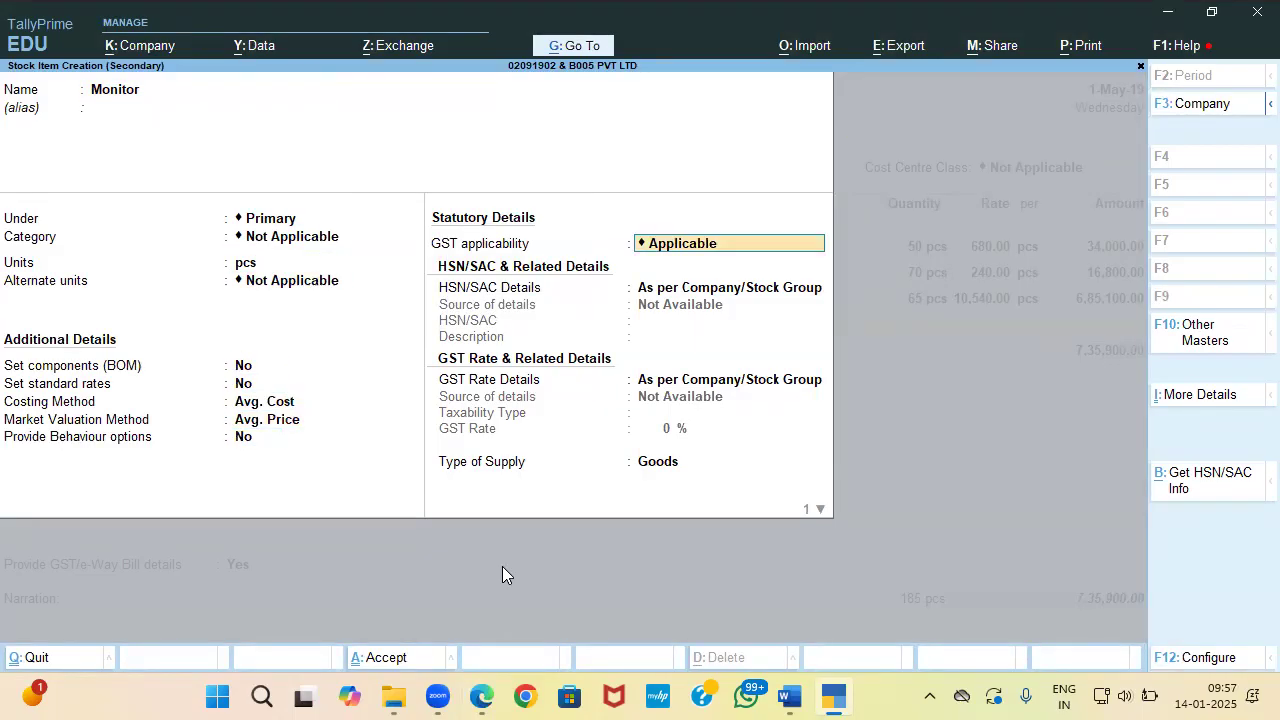
pyautogui.hotkey('alt', 'Tab')
pyautogui.hotkey('alt', 'Tab')
pyautogui.press('Down')
pyautogui.press('Return')
pyautogui.hotkey('alt', 'Tab')
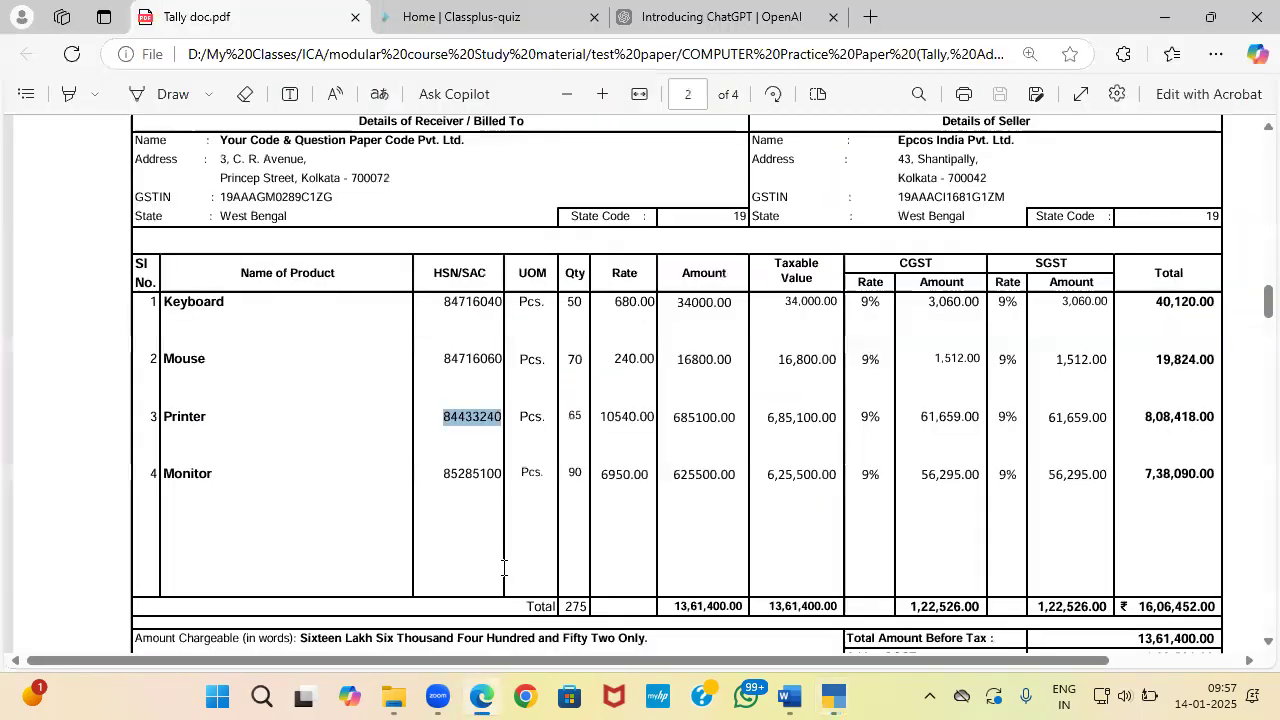
pyautogui.moveTo(446, 467); pyautogui.dragTo(507, 476)
pyautogui.hotkey('ctrl', 'c')
pyautogui.hotkey('alt', 'Tab')
pyautogui.hotkey('ctrl', 'v')
pyautogui.press('Return')
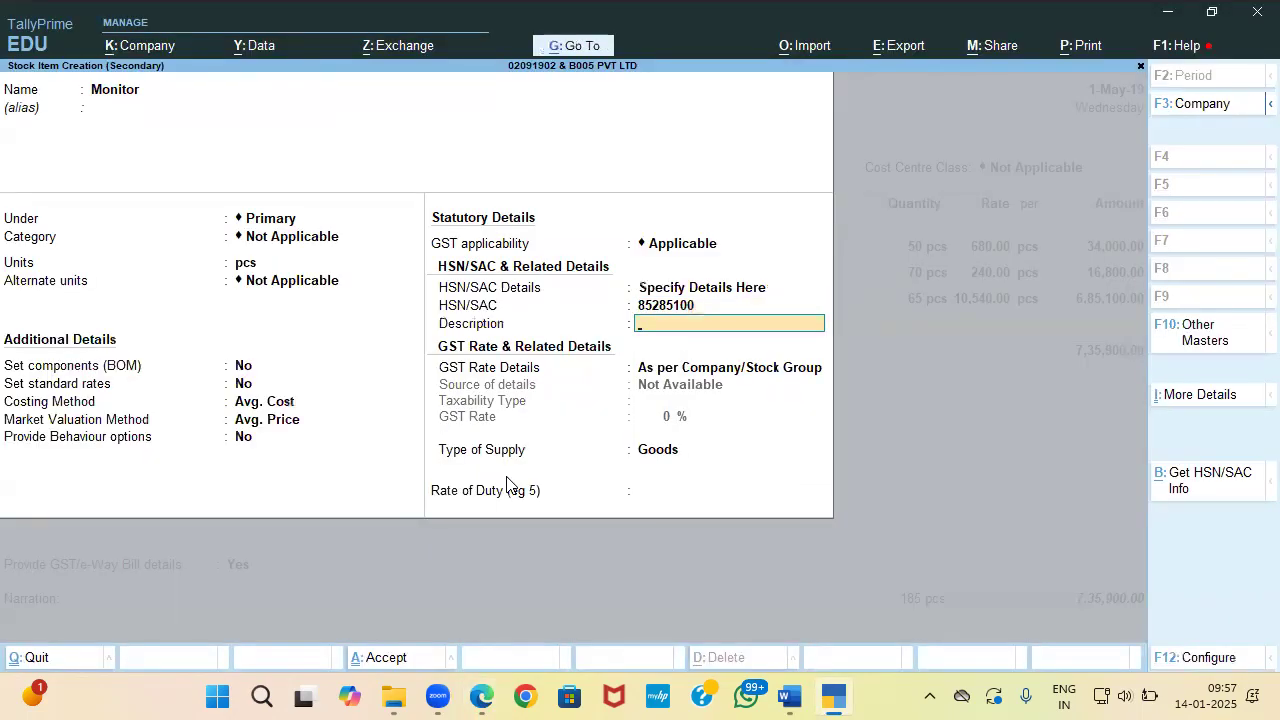
pyautogui.write('Monitor')
# Step: Set the Monitor item as Taxable at an 18% GST rate
pyautogui.press('Return')
pyautogui.press('Down')
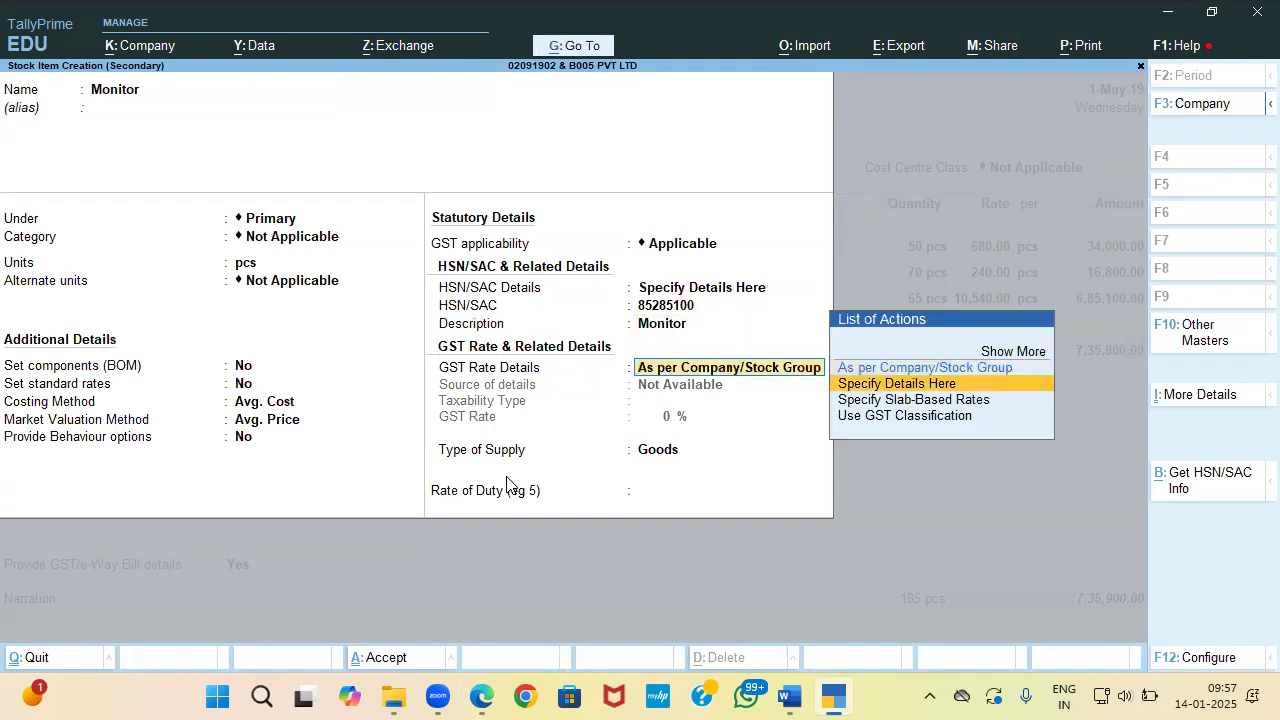
pyautogui.press('Return')
pyautogui.press('Return')
pyautogui.hotkey('alt', 'Tab')
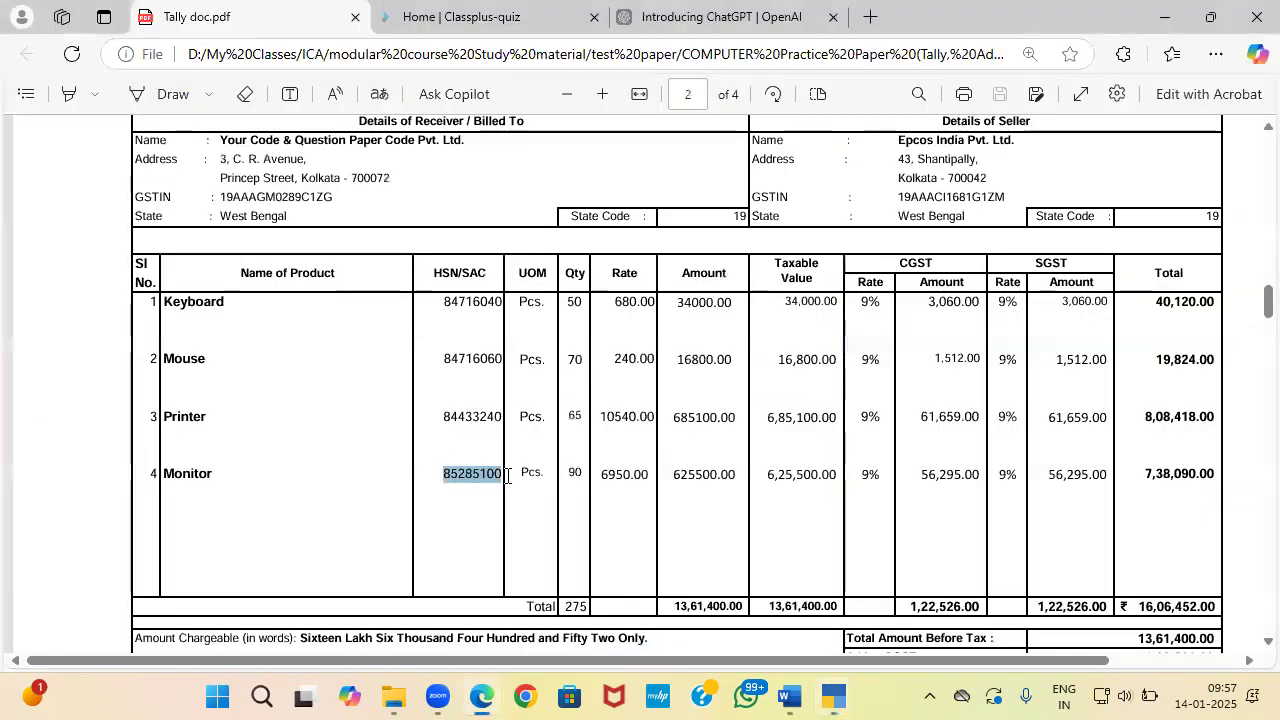
pyautogui.hotkey('alt', 'Tab')
pyautogui.write('18')
pyautogui.press('Return')
# Step: Enter 90 pcs of Monitor at 6,950.00 each, checking both against the invoice
pyautogui.press('Return')
pyautogui.press('Return')
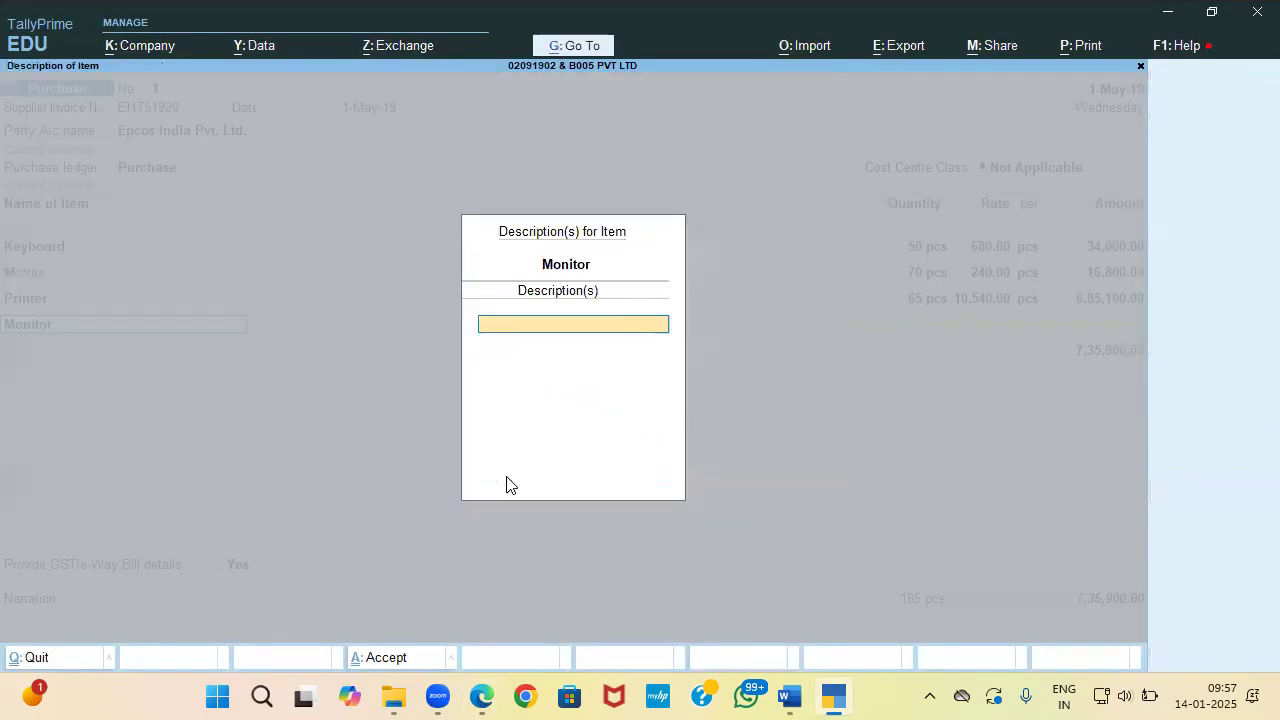
pyautogui.press('Return')
pyautogui.hotkey('alt', 'Tab')
pyautogui.hotkey('alt', 'Tab')
pyautogui.write('90')
pyautogui.press('Return')
pyautogui.hotkey('alt', 'Tab')
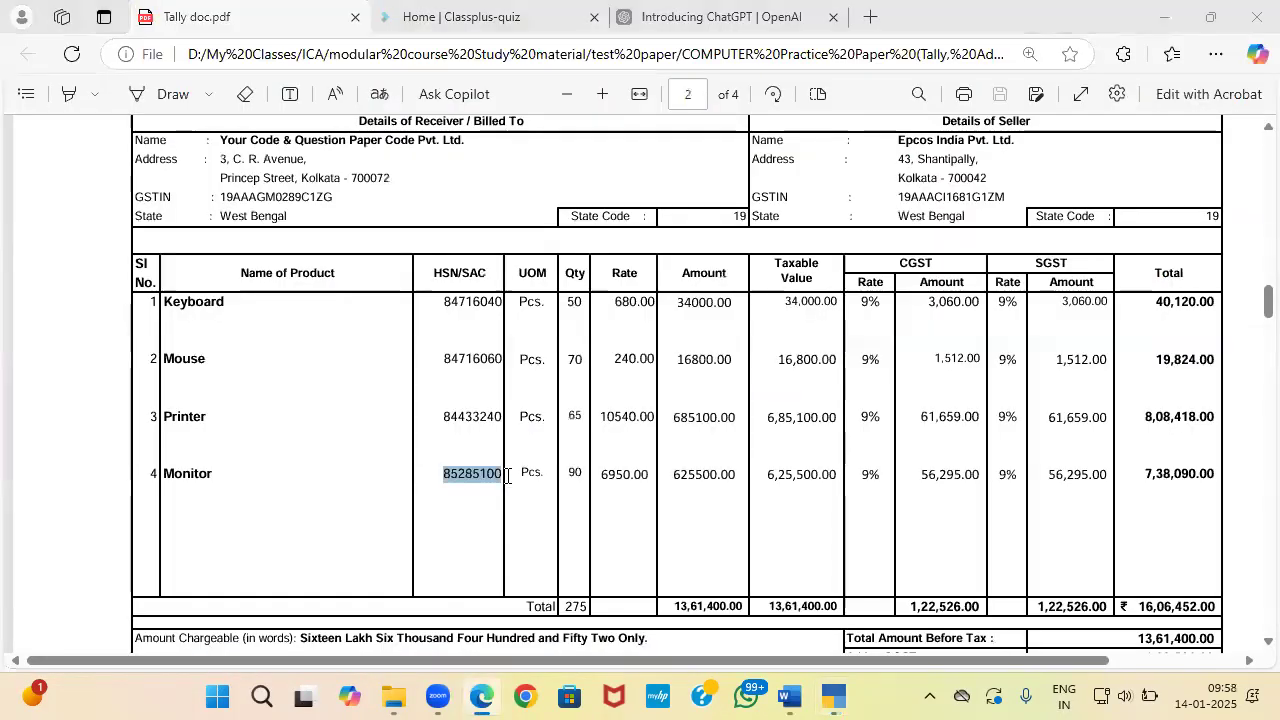
pyautogui.hotkey('alt', 'Tab')
pyautogui.write('6950')
pyautogui.press('Return')
pyautogui.hotkey('alt', 'Tab')
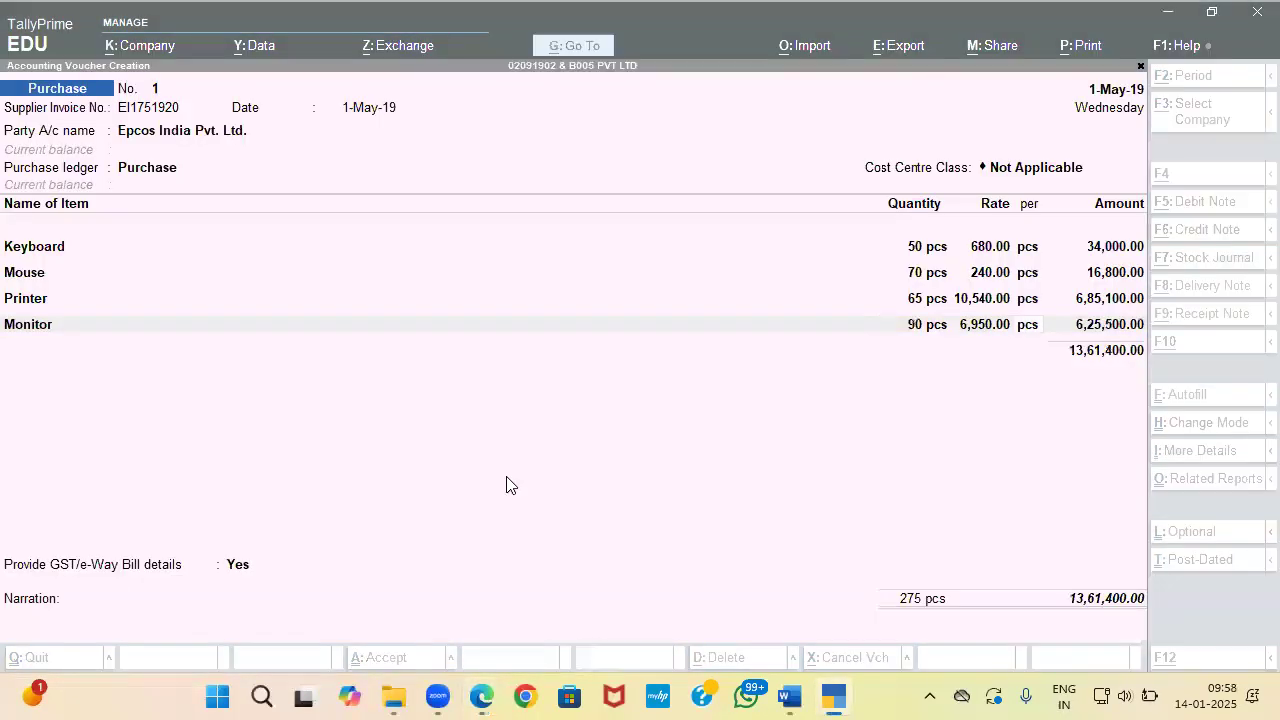
pyautogui.hotkey('alt', 'Tab')
pyautogui.press('Return')
pyautogui.press('Return')
# Step: Create the Input Cgst ledger under Duties & Taxes as GST, CGST, with Normal Rounding
pyautogui.hotkey('alt', 'c')
pyautogui.write('Input Cgst')
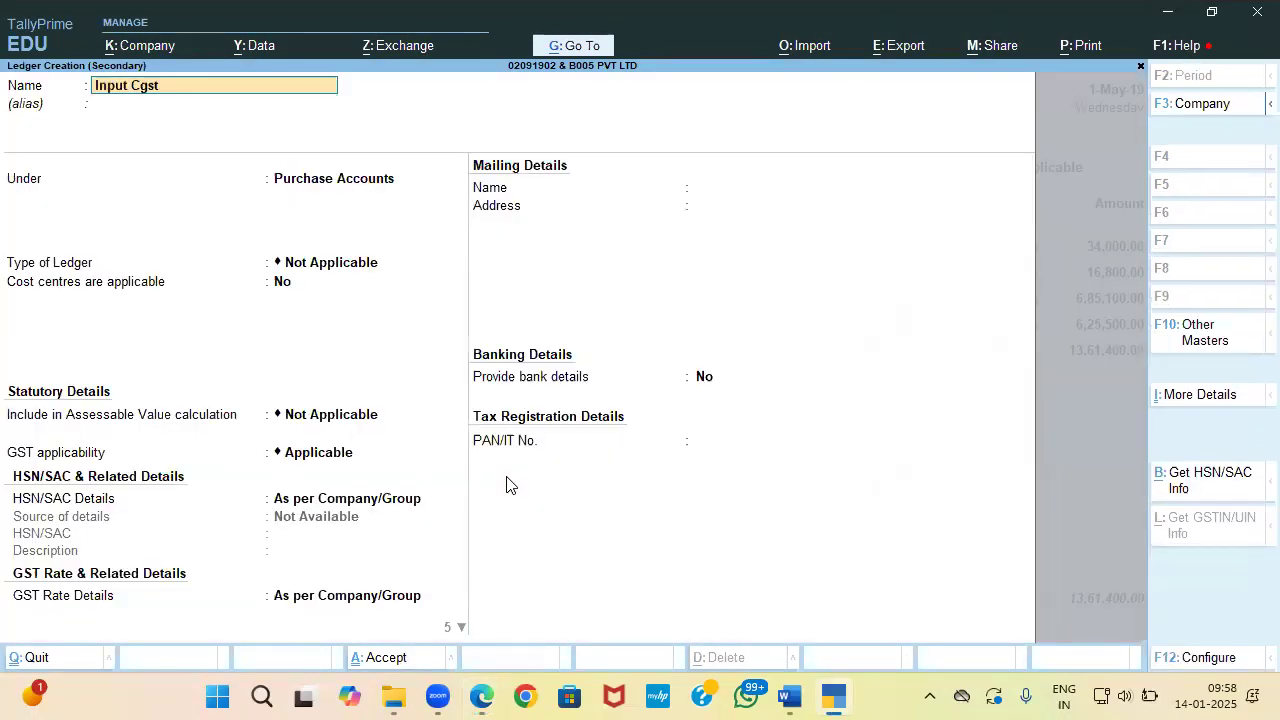
pyautogui.press('Return')
pyautogui.press('Return')
pyautogui.write('Du')
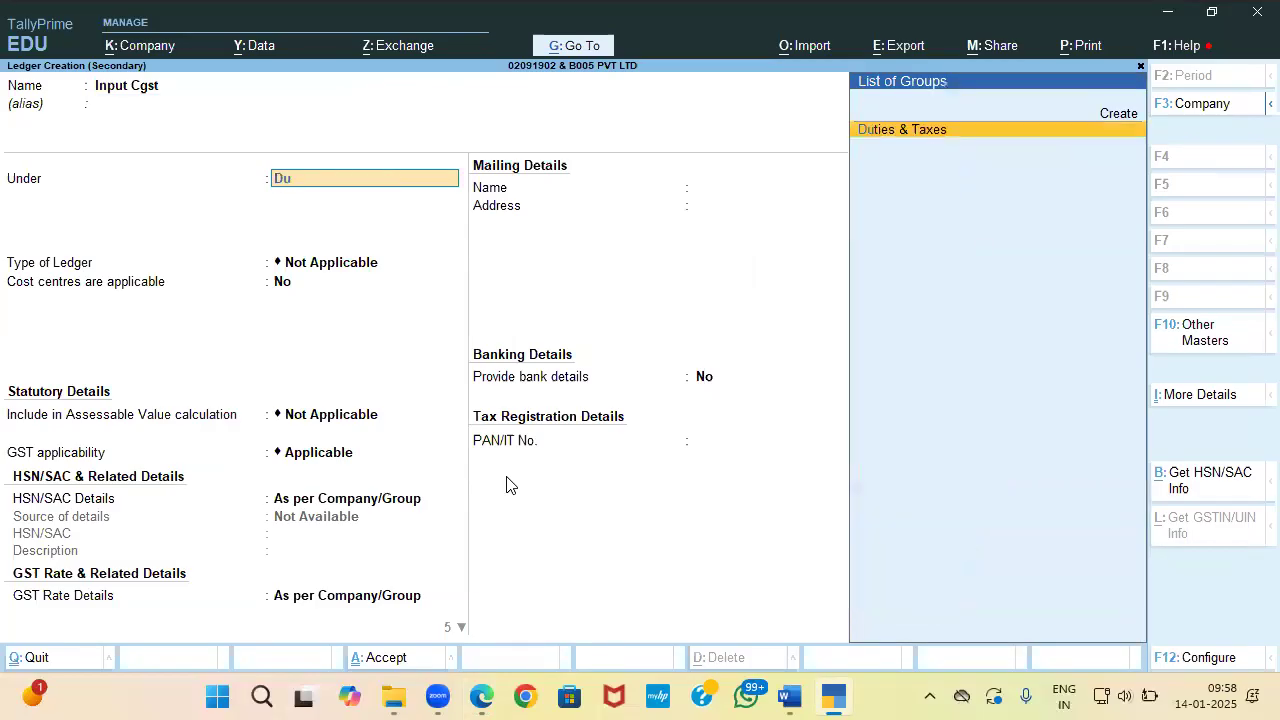
pyautogui.press('Return')
pyautogui.press('Down')
pyautogui.press('Up')
pyautogui.press('Up')
pyautogui.press('Return')
pyautogui.press('Down')
pyautogui.press('Return')
pyautogui.press('Return')
pyautogui.press('Return')
pyautogui.press('Down')
pyautogui.press('Down')
pyautogui.press('Return')
pyautogui.hotkey('ctrl', 'a')
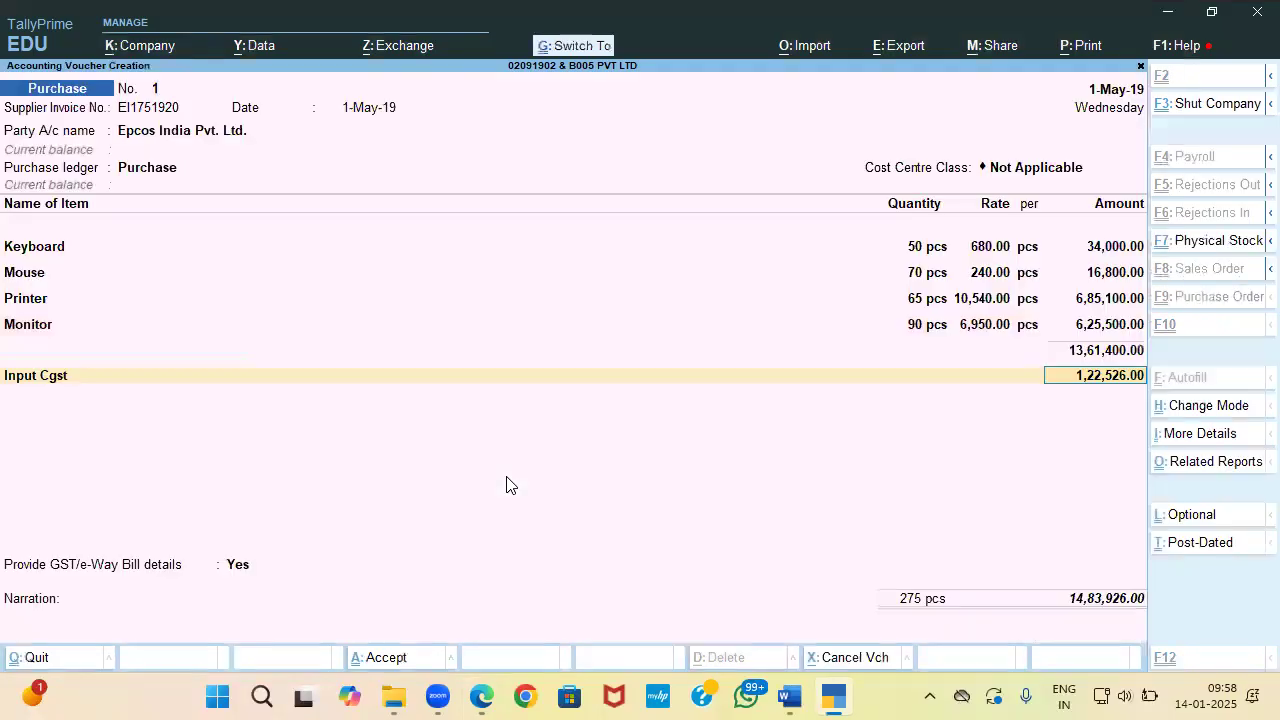
pyautogui.press('Return')
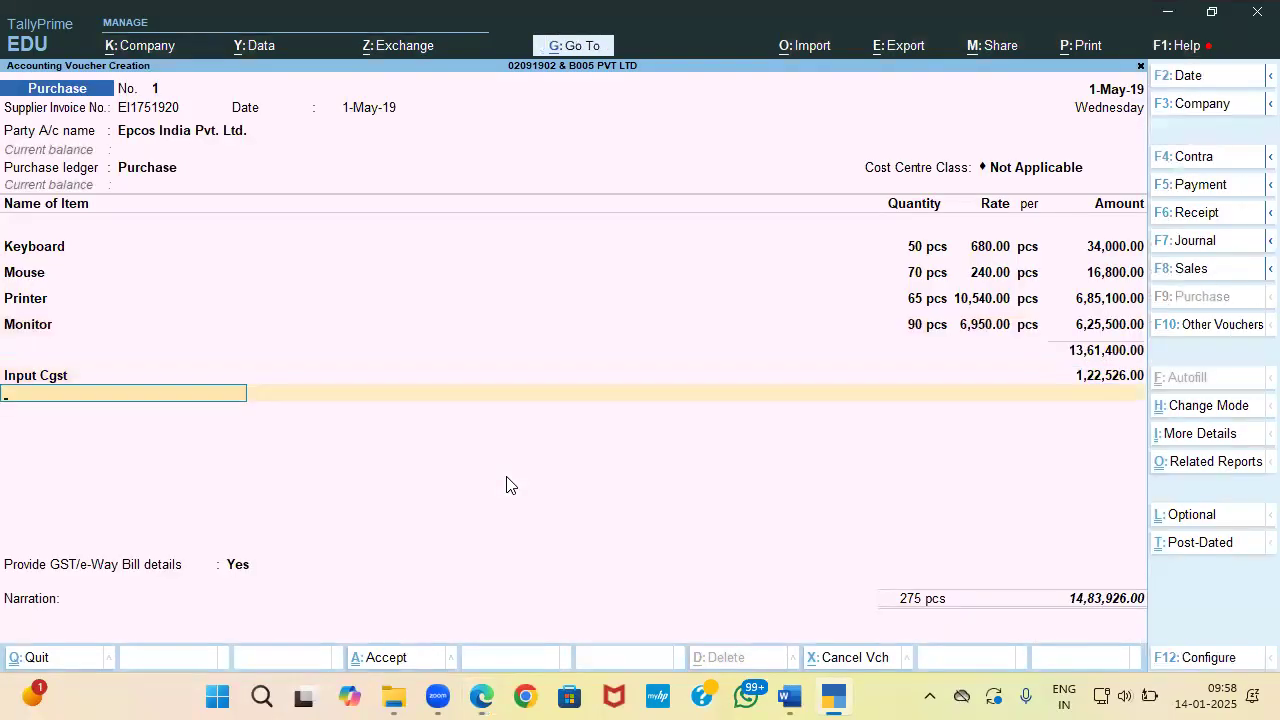
# Step: Create the Input Sgst ledger under Duties & Taxes as GST, SGST/UTGST
pyautogui.hotkey('alt', 'c')
pyautogui.write('Input S')
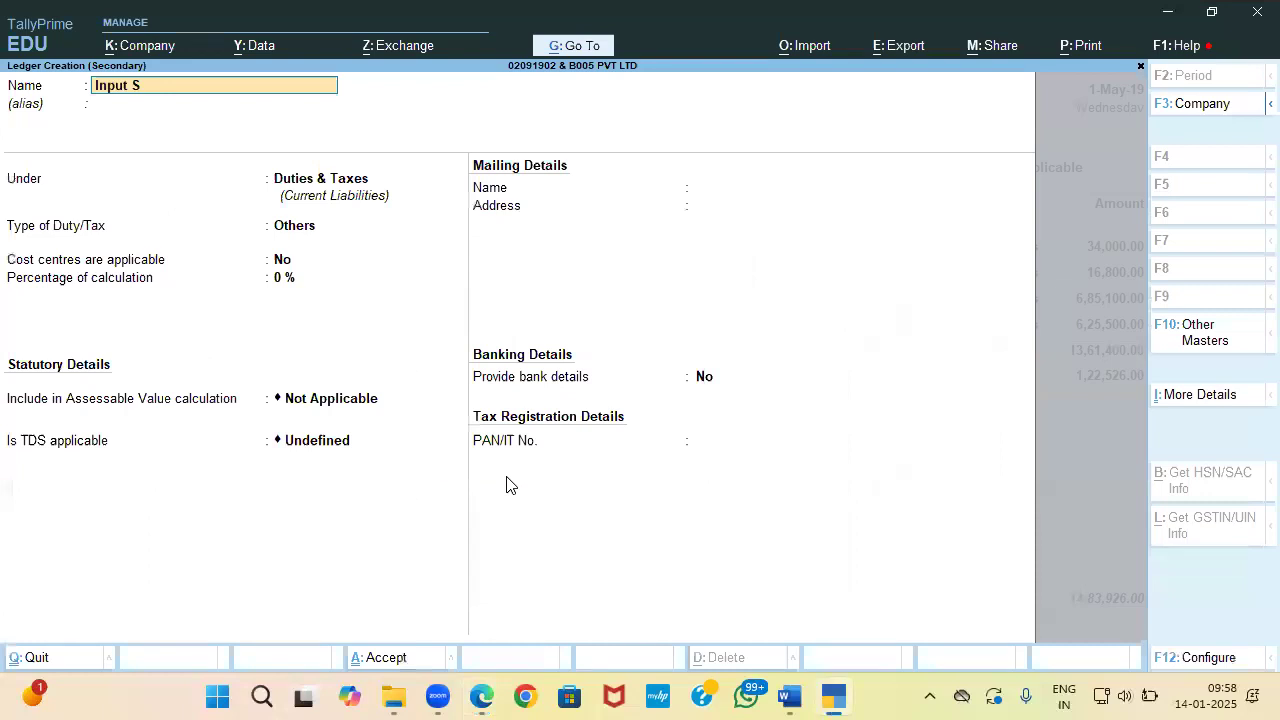
pyautogui.write('gst')
pyautogui.press('Return')
pyautogui.press('Return')
pyautogui.press('Return')
pyautogui.press('Up')
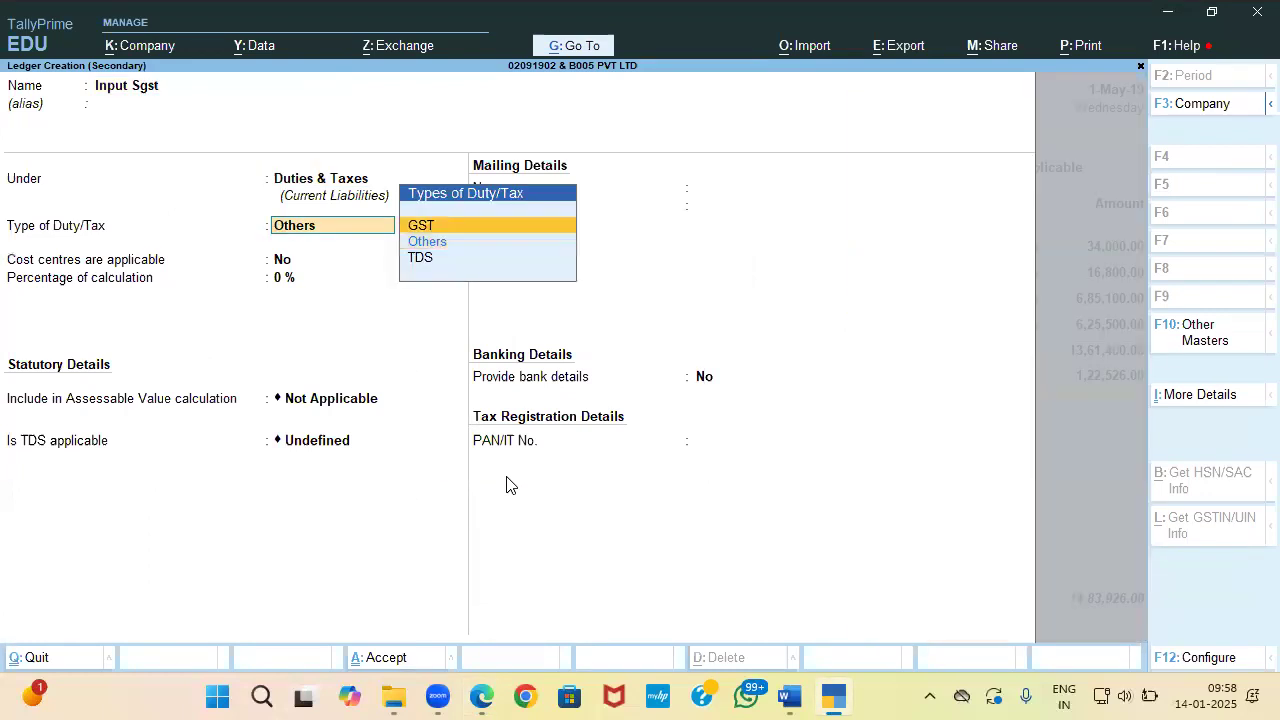
pyautogui.press('Return')
pyautogui.press('Down')
pyautogui.press('Down')
pyautogui.press('Return')
pyautogui.press('Return')
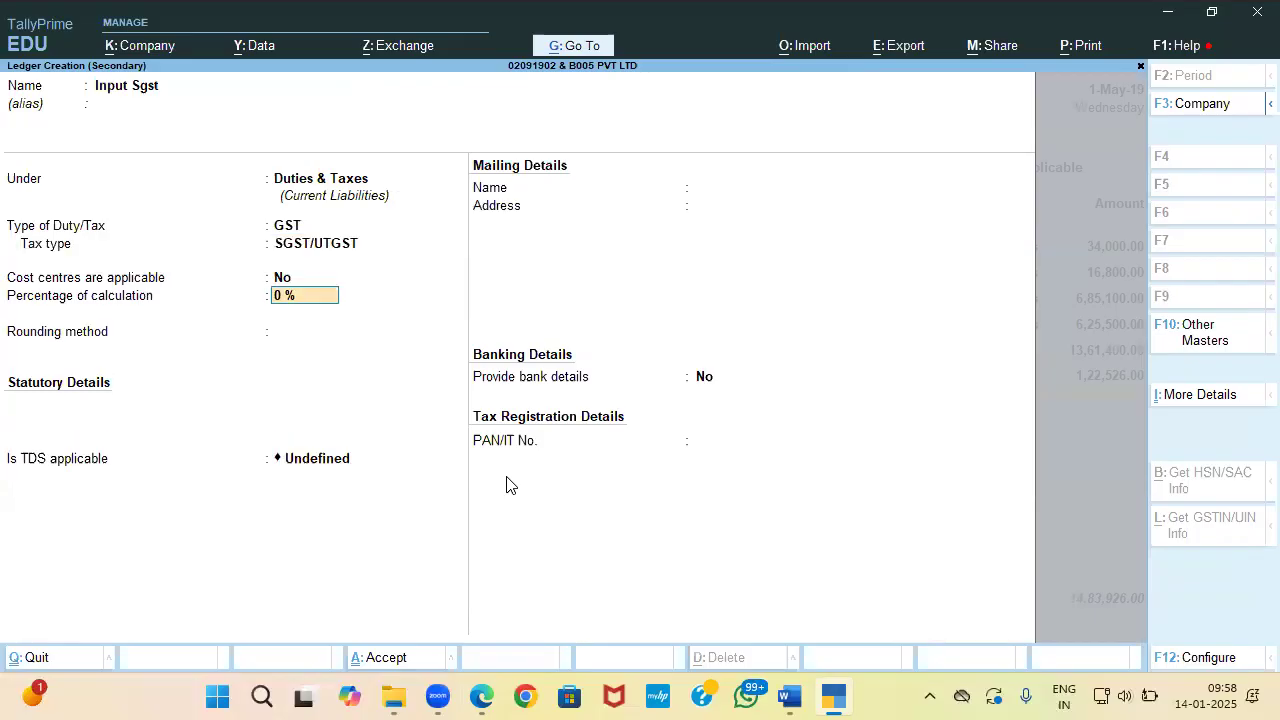
pyautogui.press('Return')
pyautogui.press('Down')
pyautogui.press('Down')
pyautogui.press('Return')
pyautogui.write('1')
pyautogui.press('Return')
pyautogui.press('Return')
pyautogui.press('Return')
# Step: Save the Input Sgst ledger and verify the 16,06,452.00 total against the invoice
pyautogui.press('y')
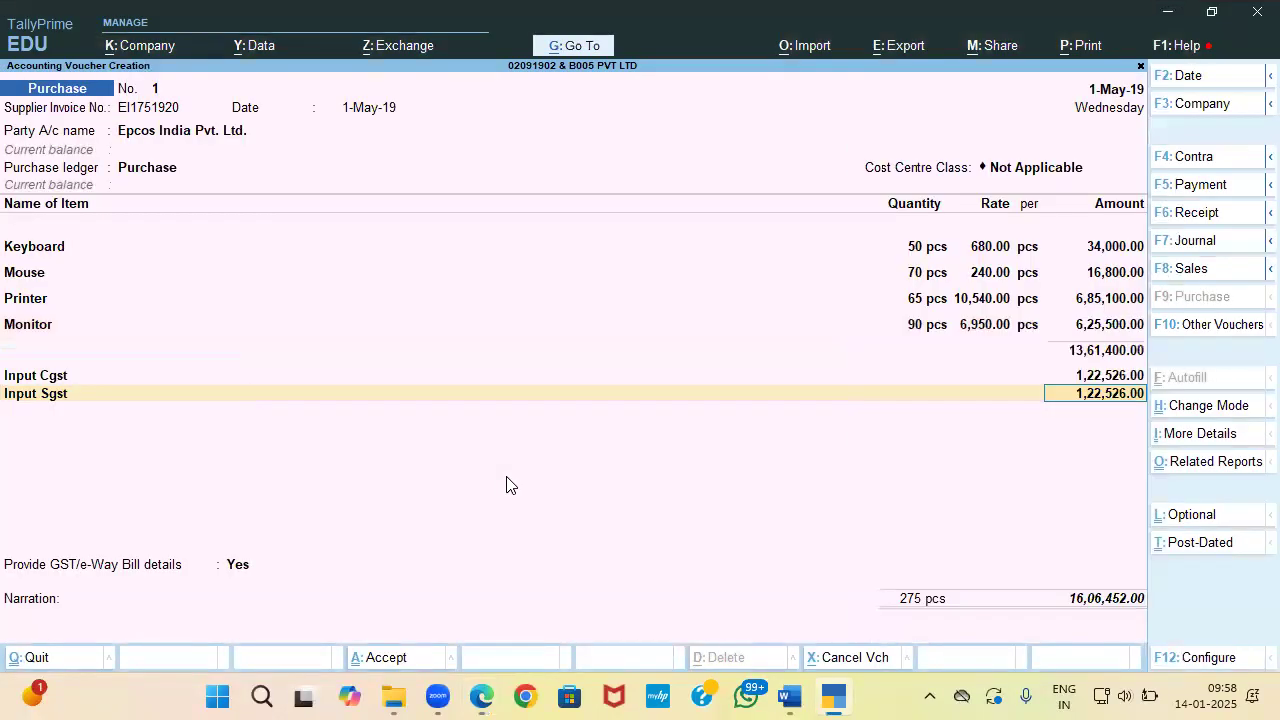
pyautogui.hotkey('alt', 'Tab')
pyautogui.scroll(-3, 506, 440)
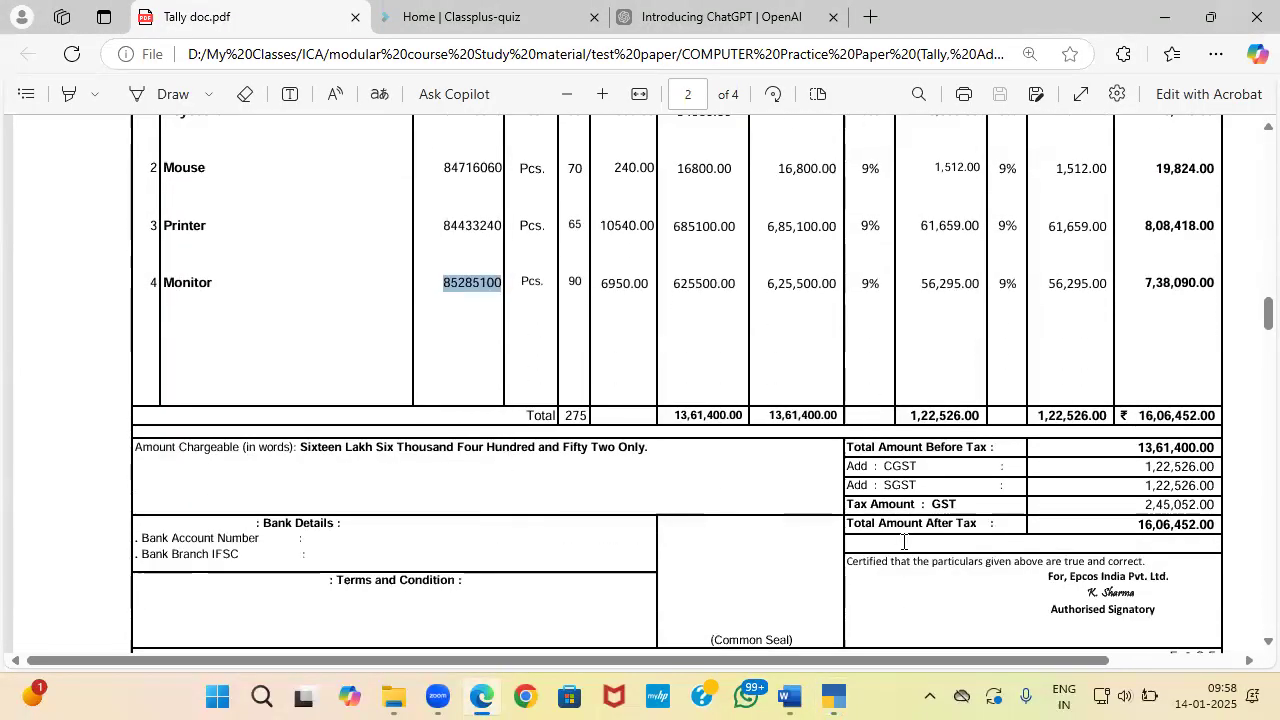
pyautogui.hotkey('alt', 'Tab')
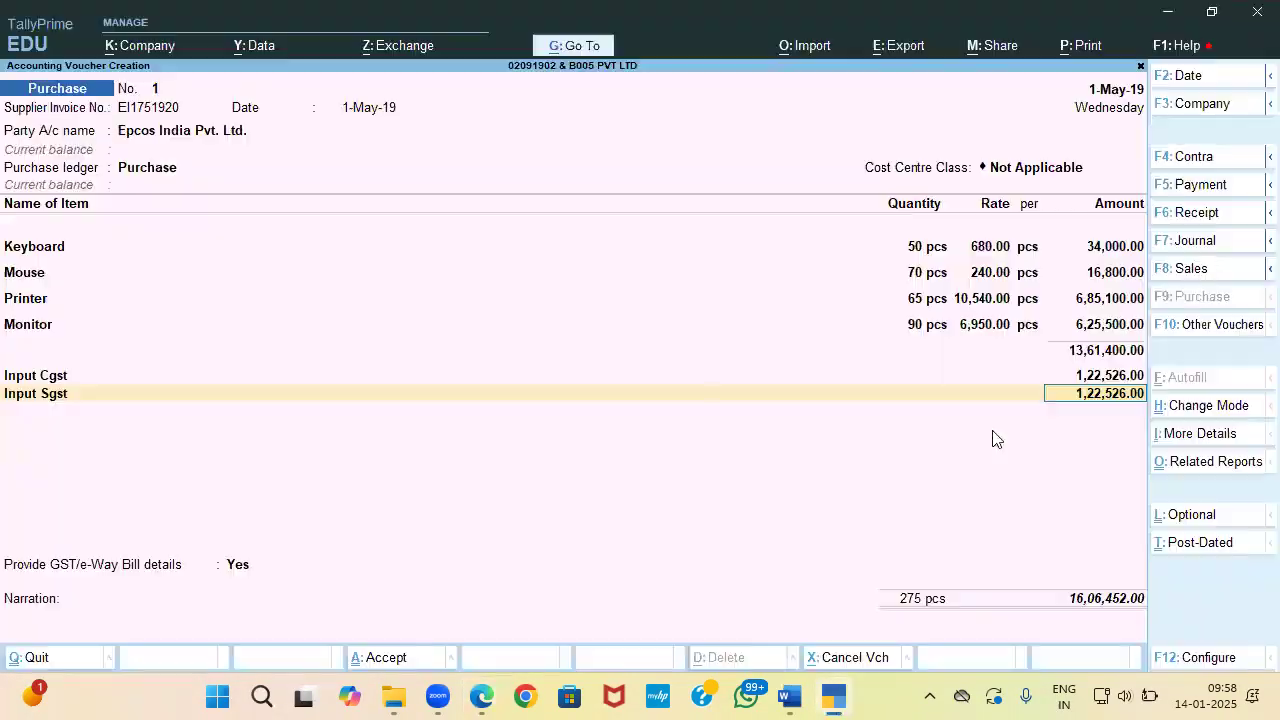
pyautogui.hotkey('alt', 'Tab')
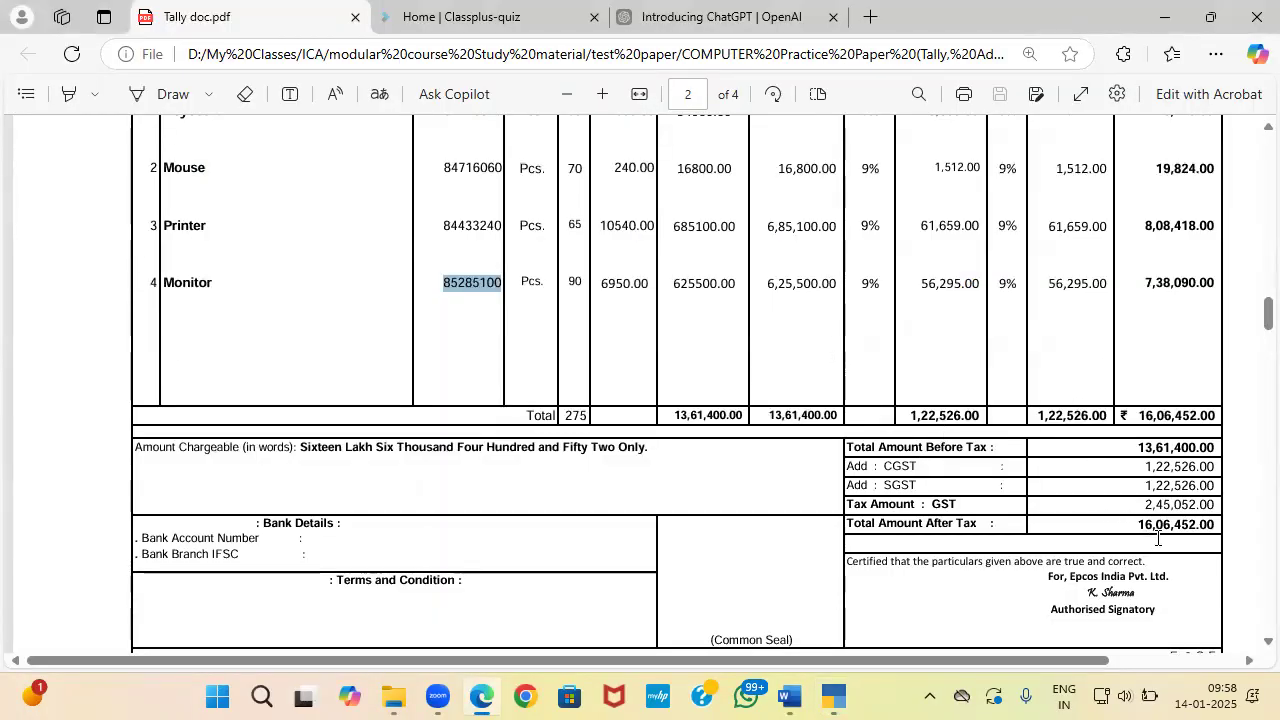
pyautogui.hotkey('alt', 'Tab')
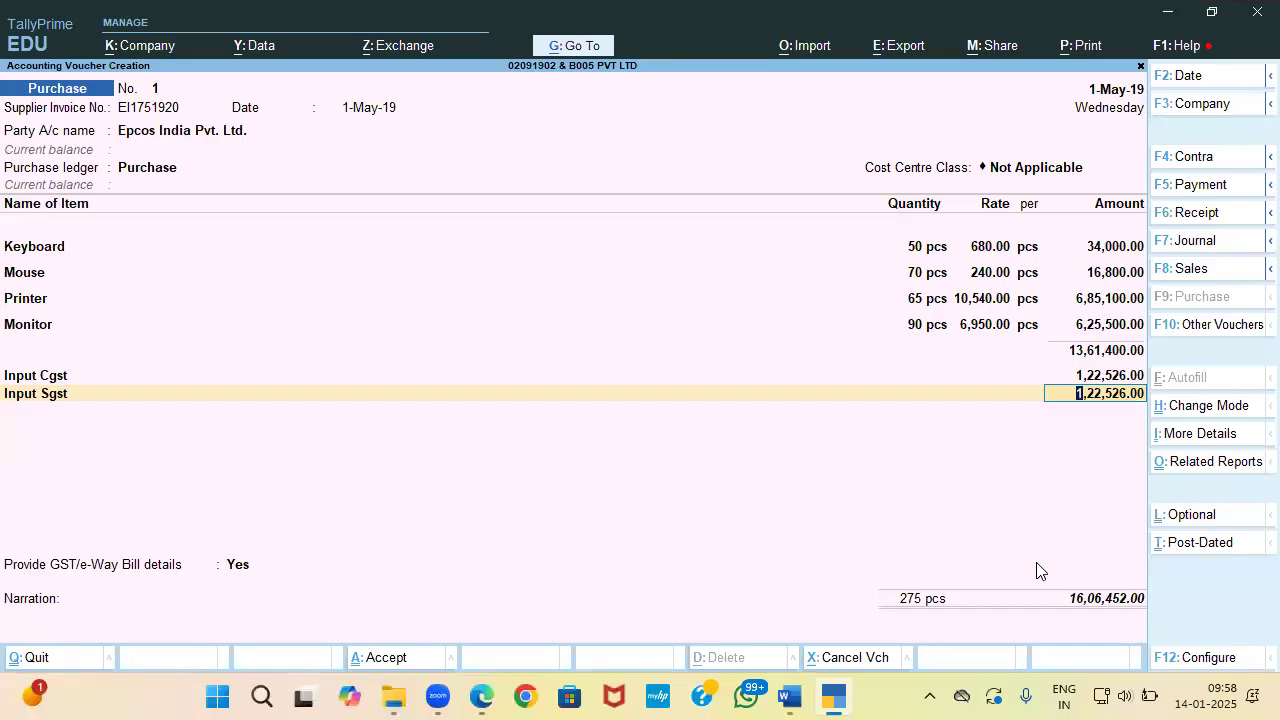
pyautogui.press('Return')
# Step: Set GST/e-Way Bill details to No and add a New Ref bill allocation for 16,06,452.00
pyautogui.press('Return')
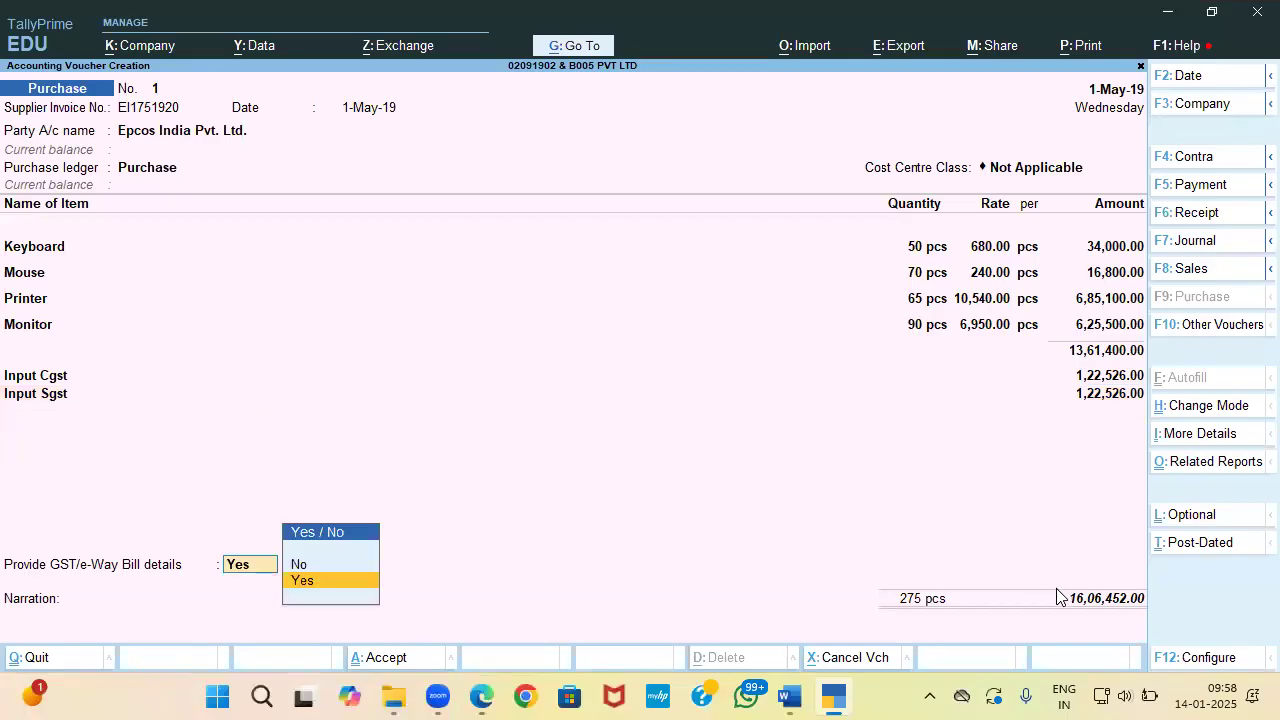
pyautogui.press('Up')
pyautogui.press('Return')
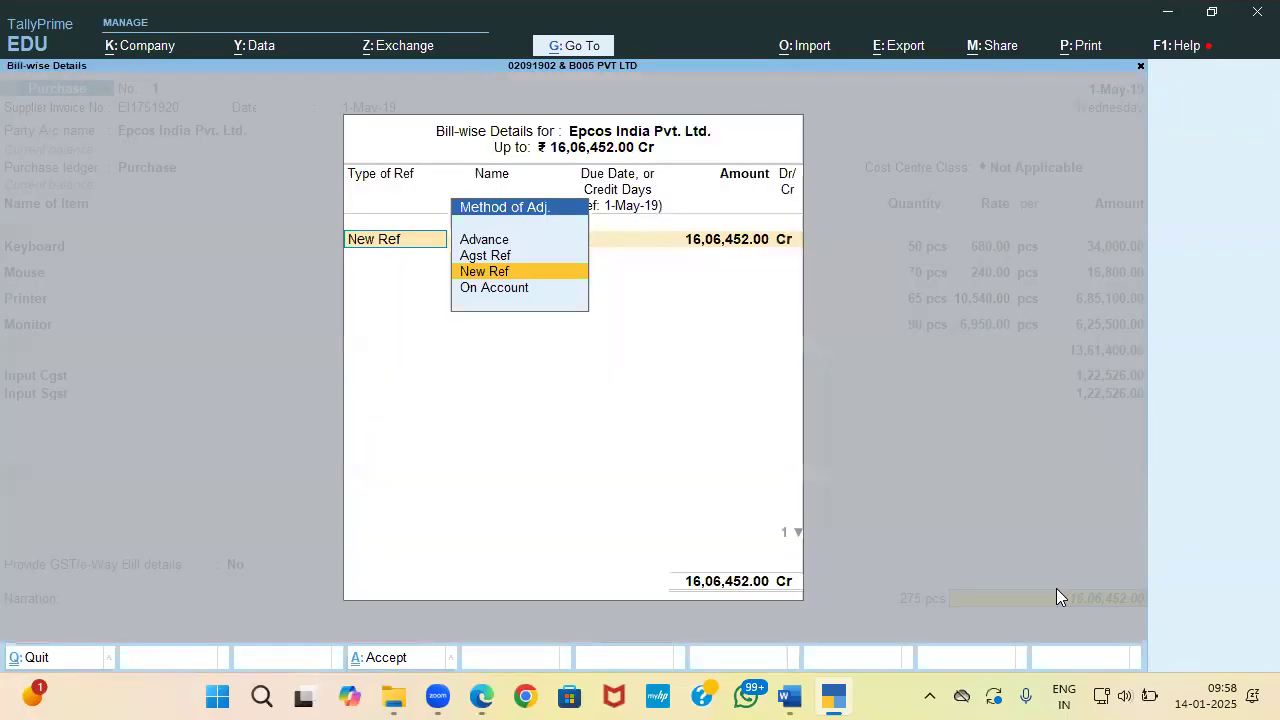
pyautogui.press('Return')
pyautogui.press('Return')
pyautogui.press('Return')
pyautogui.press('Return')
pyautogui.press('Return')
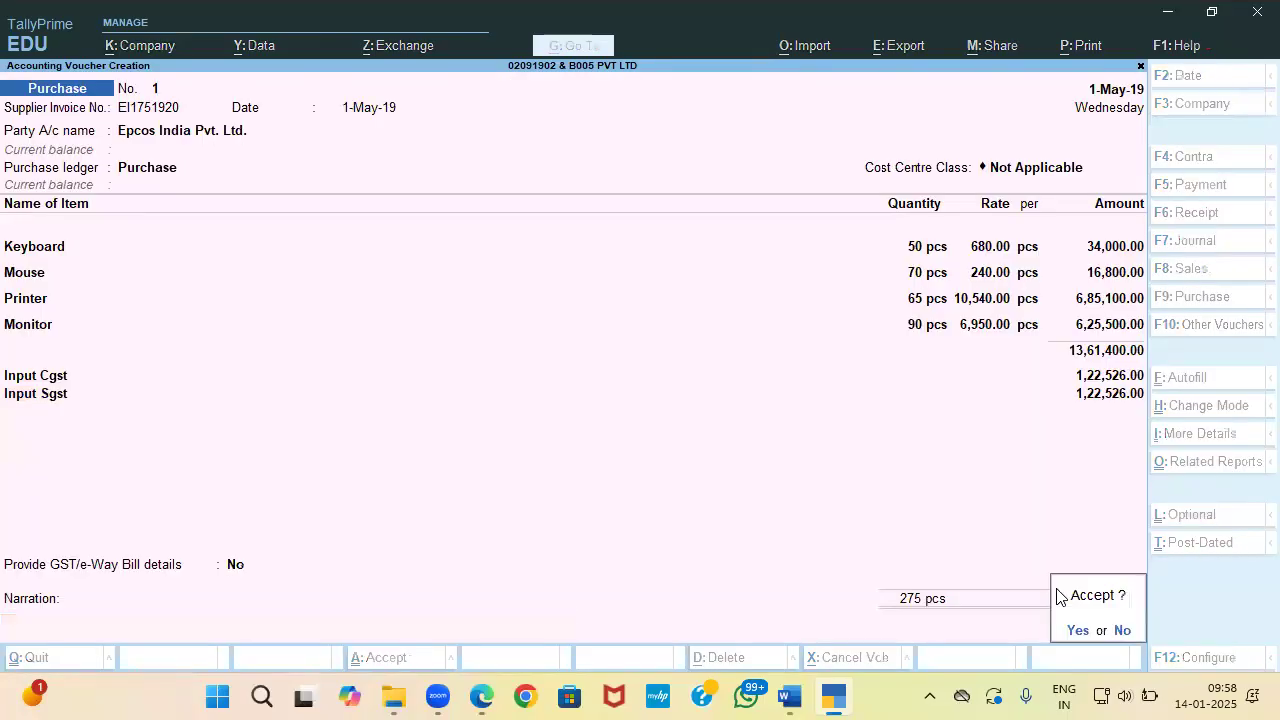
pyautogui.press('Return')
pyautogui.hotkey('alt', 'Tab')
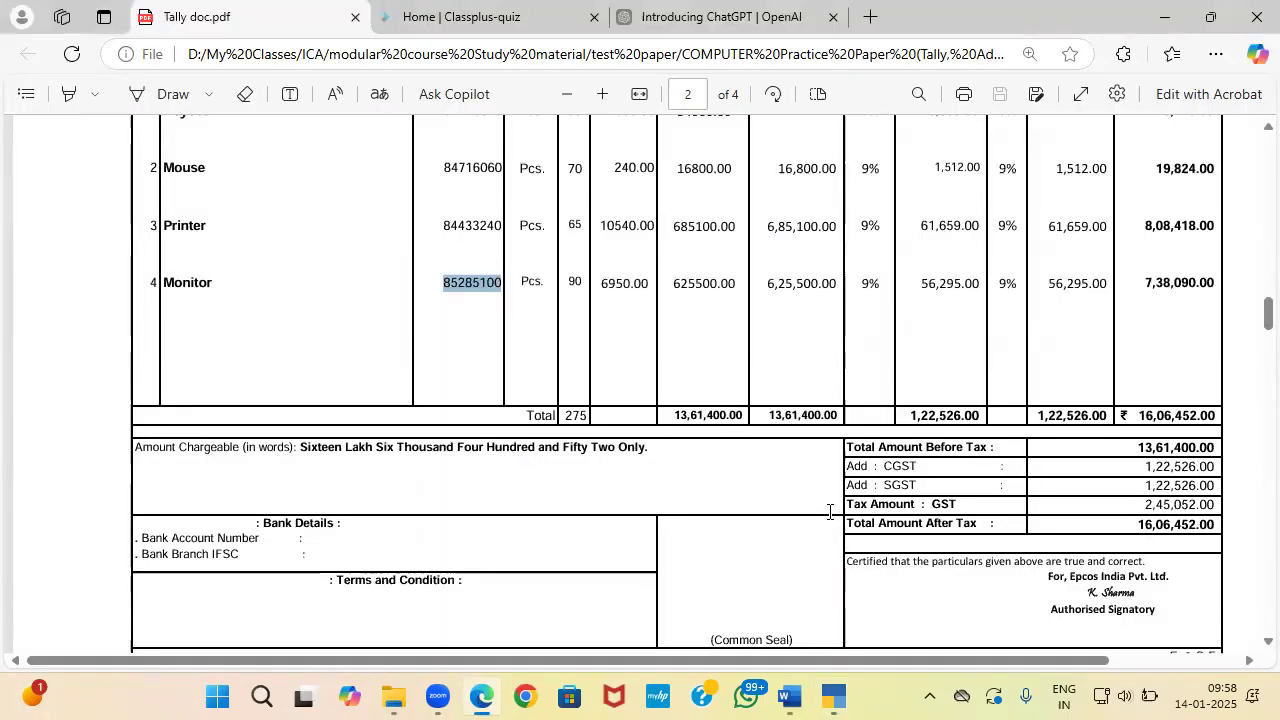
# Step: Read question 7 in the Word question paper about DOCUMENT 3's sales entries
pyautogui.hotkey('alt', 'Tab')
pyautogui.hotkey('alt', 'Tab')
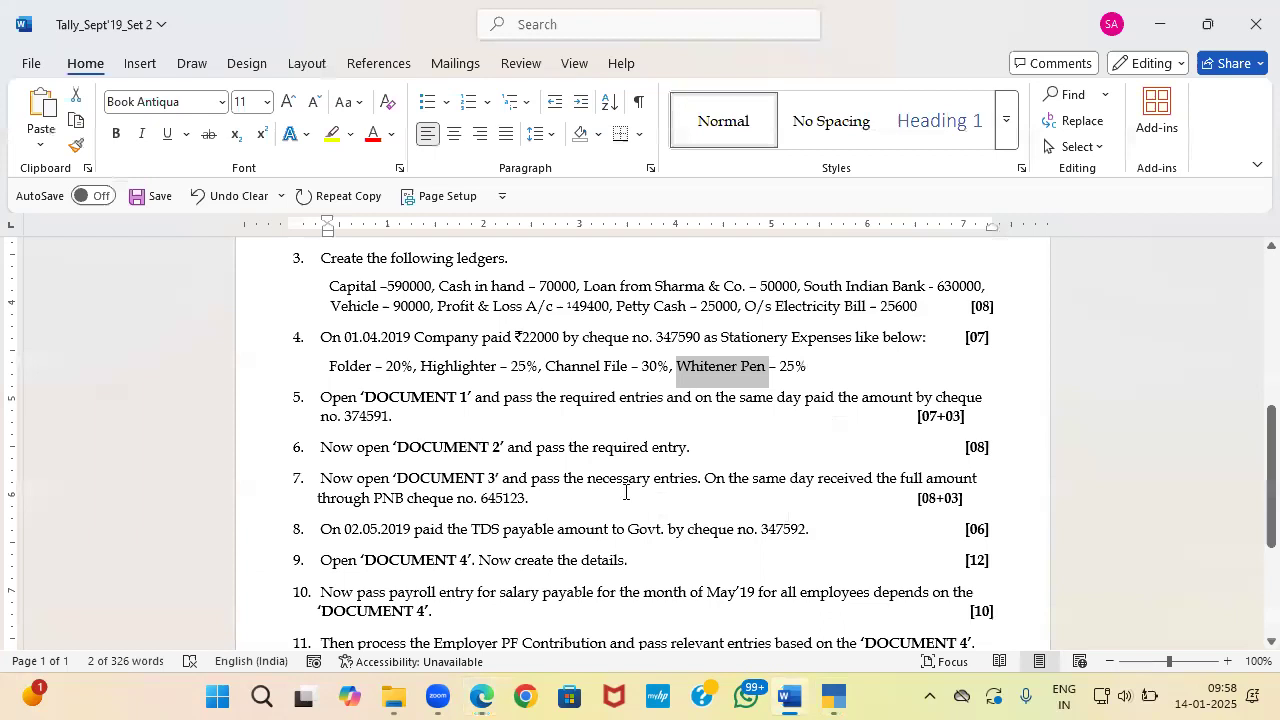
pyautogui.scroll(-1, 430, 474)
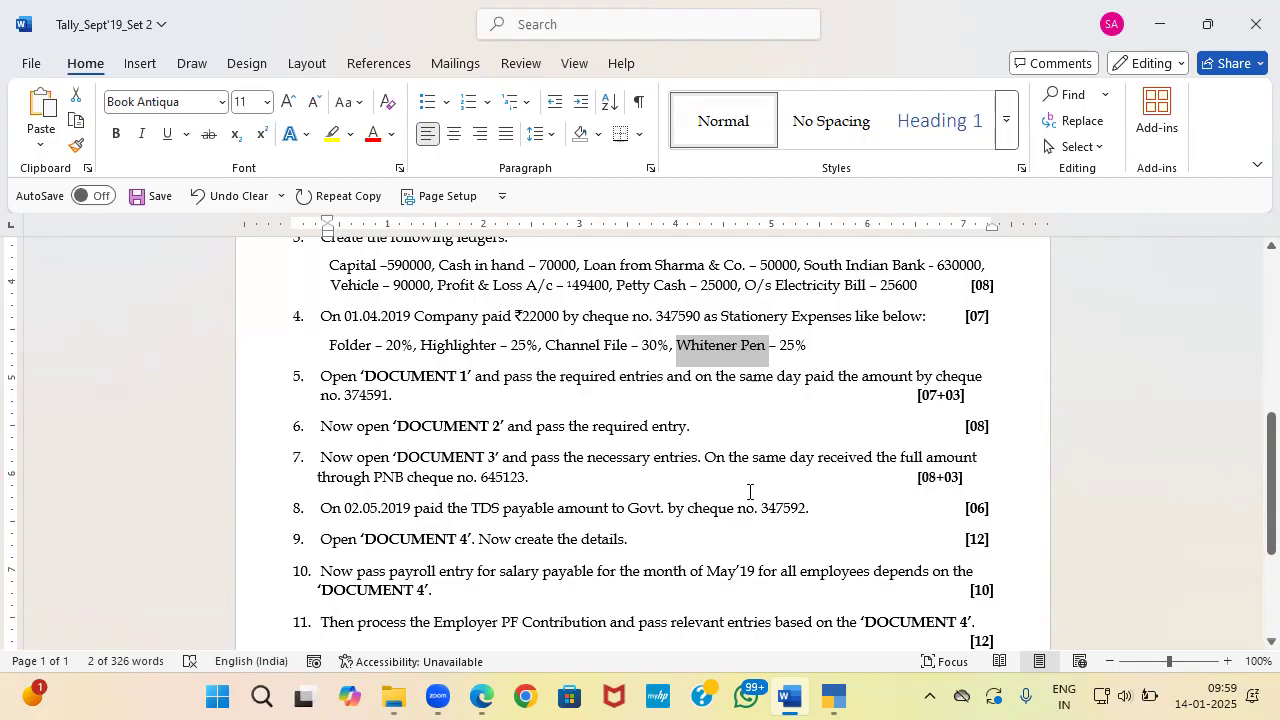
pyautogui.hotkey('alt', 'Tab')
# Step: Scroll the invoice PDF down to DOCUMENT 3's tax invoice on page 3
pyautogui.scroll(-5, 750, 500)
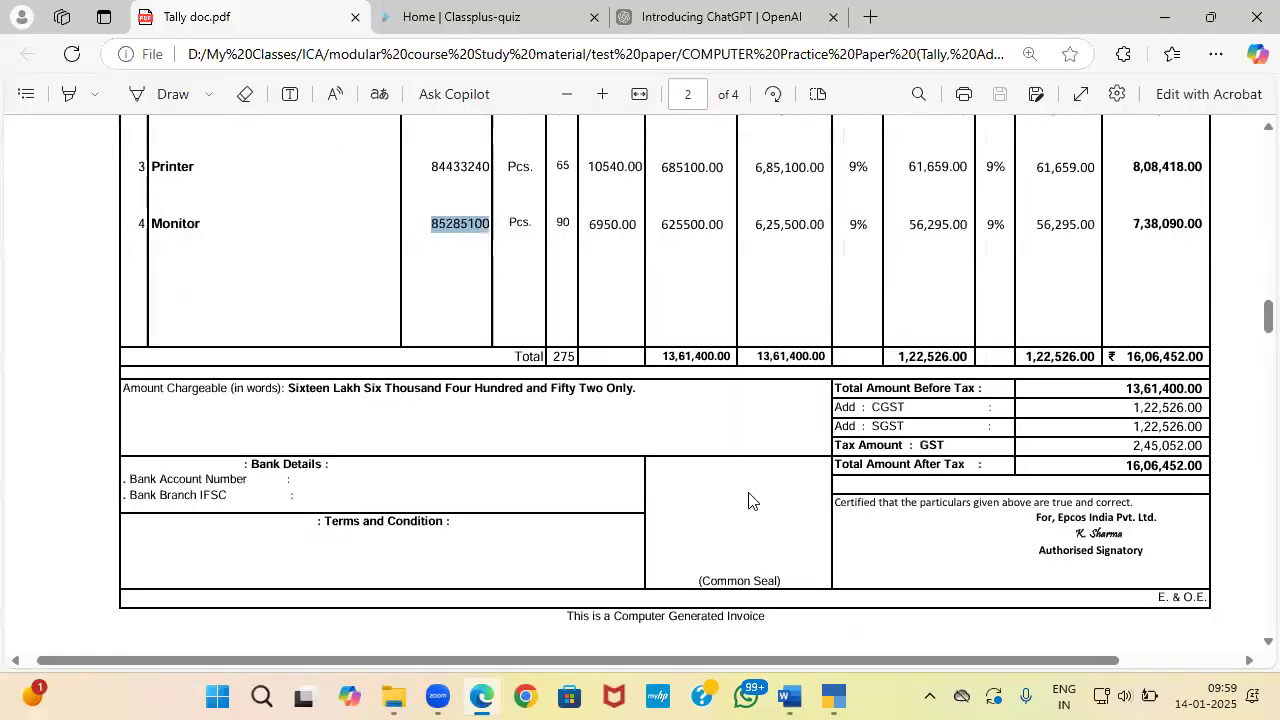
pyautogui.scroll(-5, 750, 500)
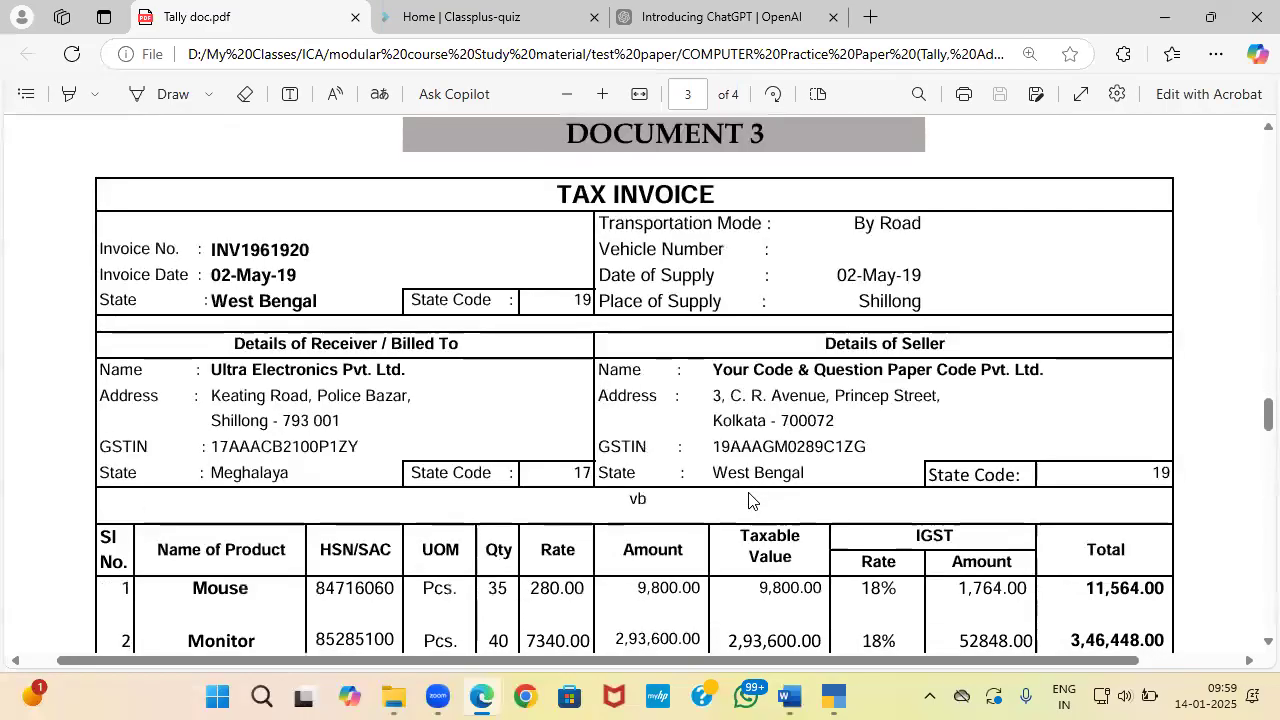
pyautogui.scroll(-1, 749, 500)
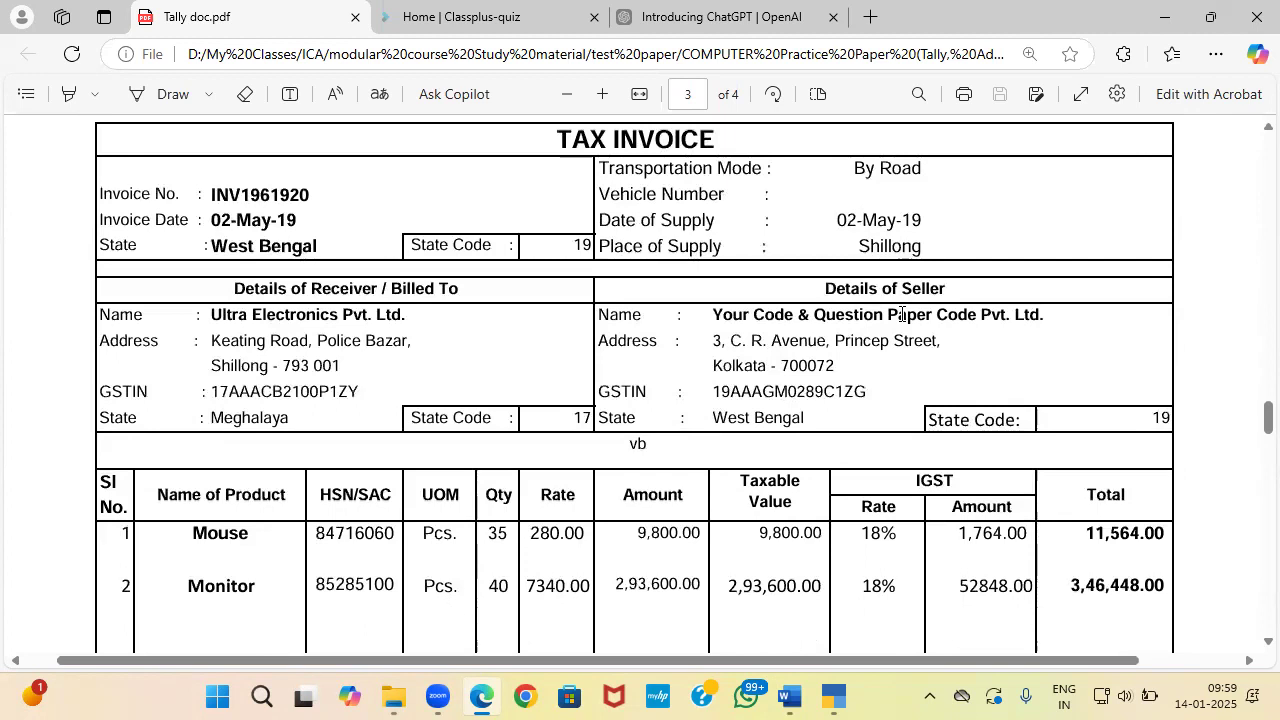
# Step: Switch the TallyPrime voucher to a new Sales voucher, No. 1
pyautogui.hotkey('alt', 'Tab')
pyautogui.hotkey('alt', 'Tab')
pyautogui.hotkey('alt', 'Tab')
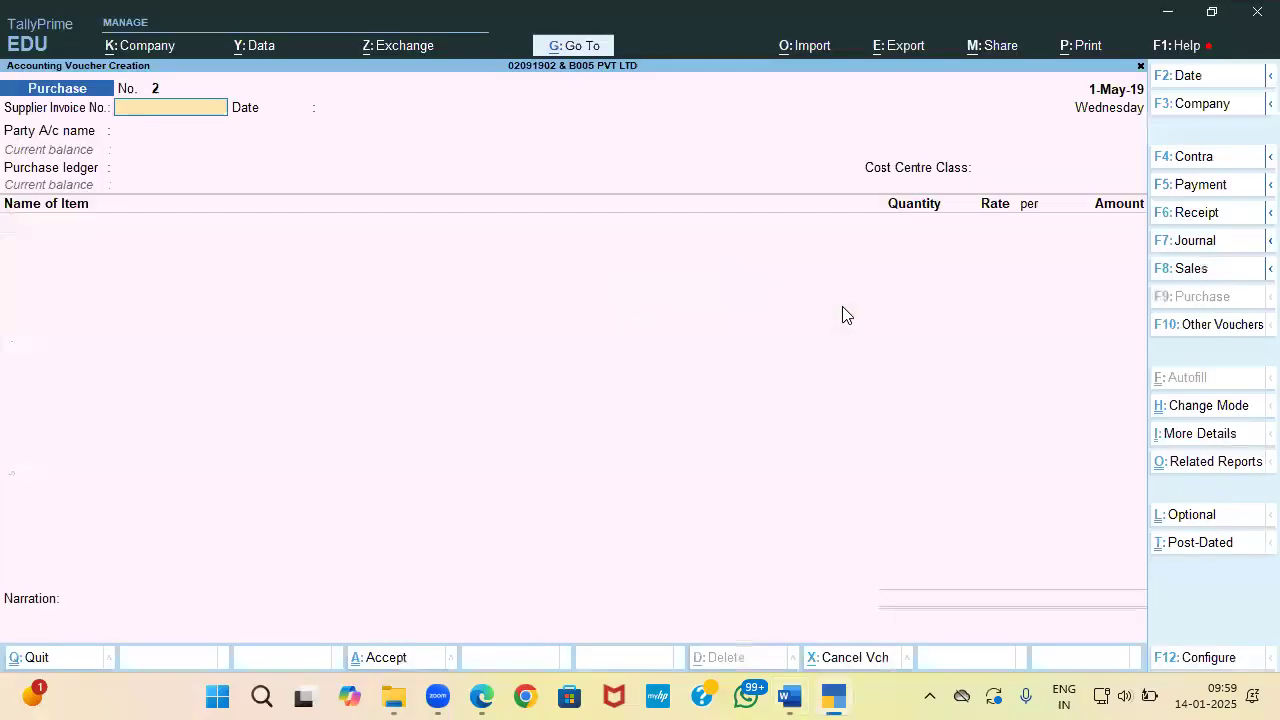
pyautogui.click(1215, 268)
pyautogui.hotkey('alt', 'Tab')
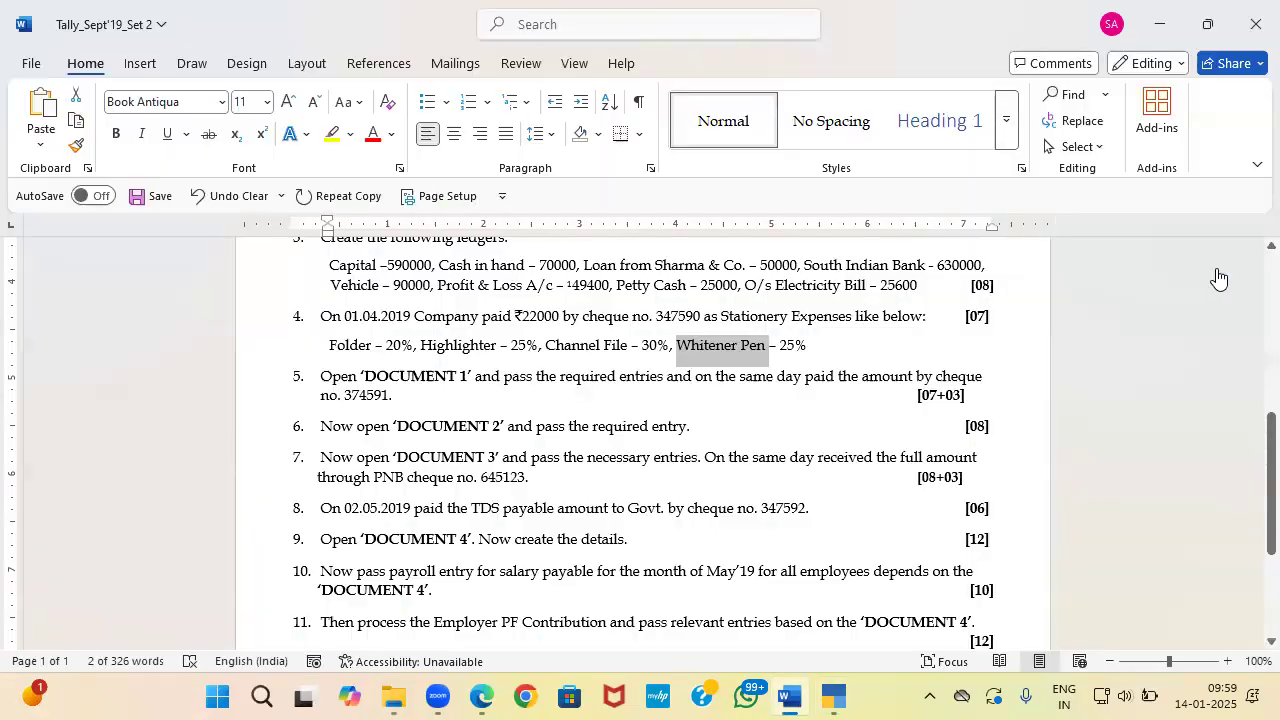
pyautogui.hotkey('alt', 'Tab')
pyautogui.hotkey('alt', 'Tab')
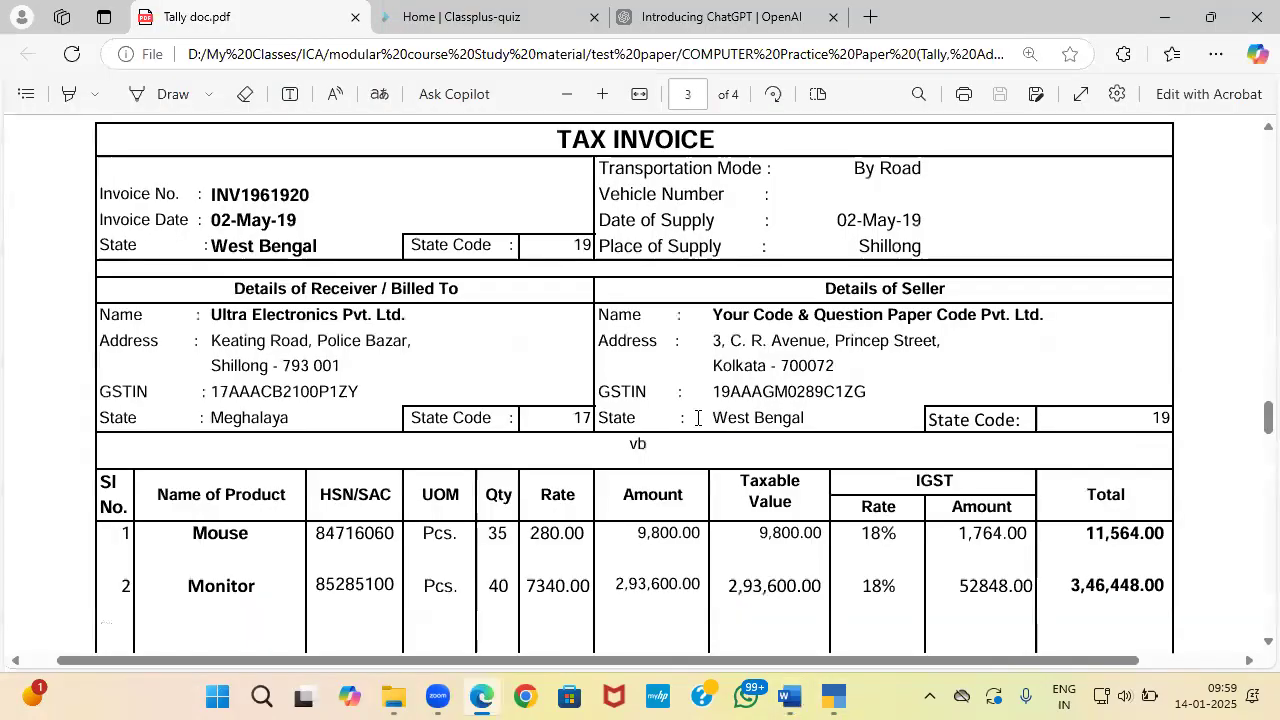
pyautogui.hotkey('alt', 'Tab')
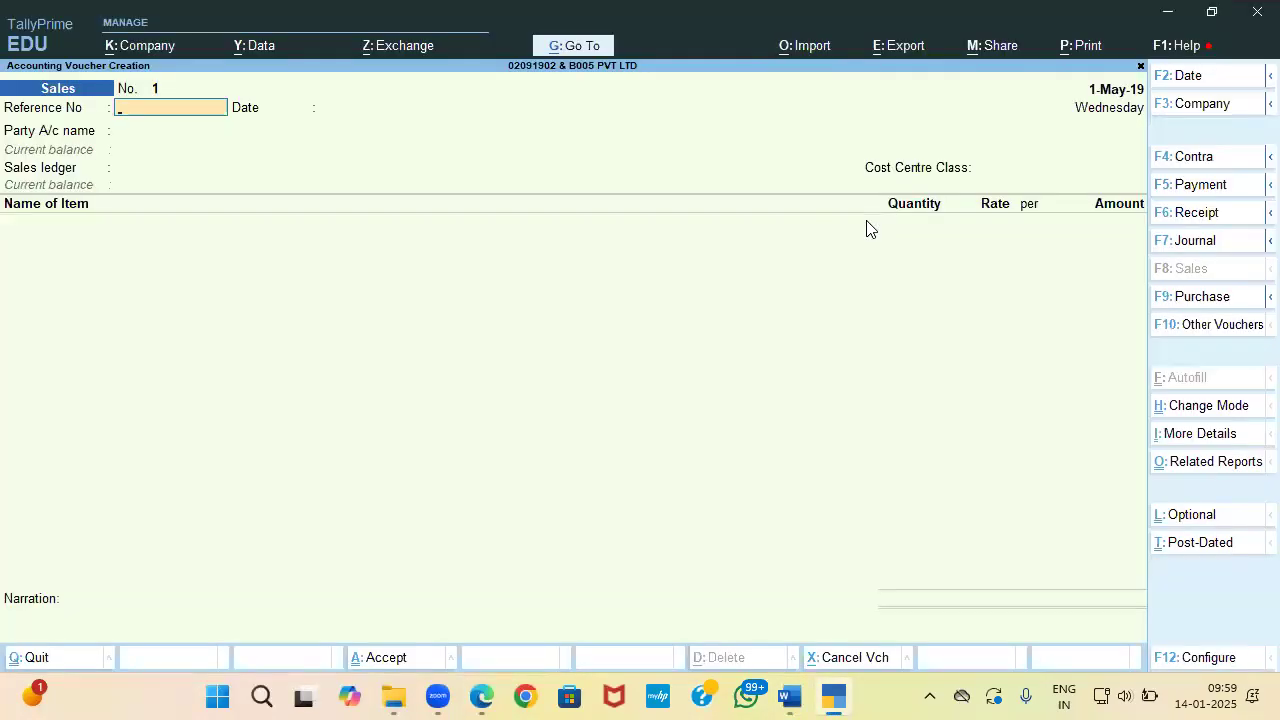
# Step: Set the sales voucher date to 2-May-19
pyautogui.press('F2')
pyautogui.write('2-5-2019')
pyautogui.press('Return')
# Step: Copy invoice number INV1961920 from the PDF into the voucher reference
pyautogui.hotkey('alt', 'Tab')
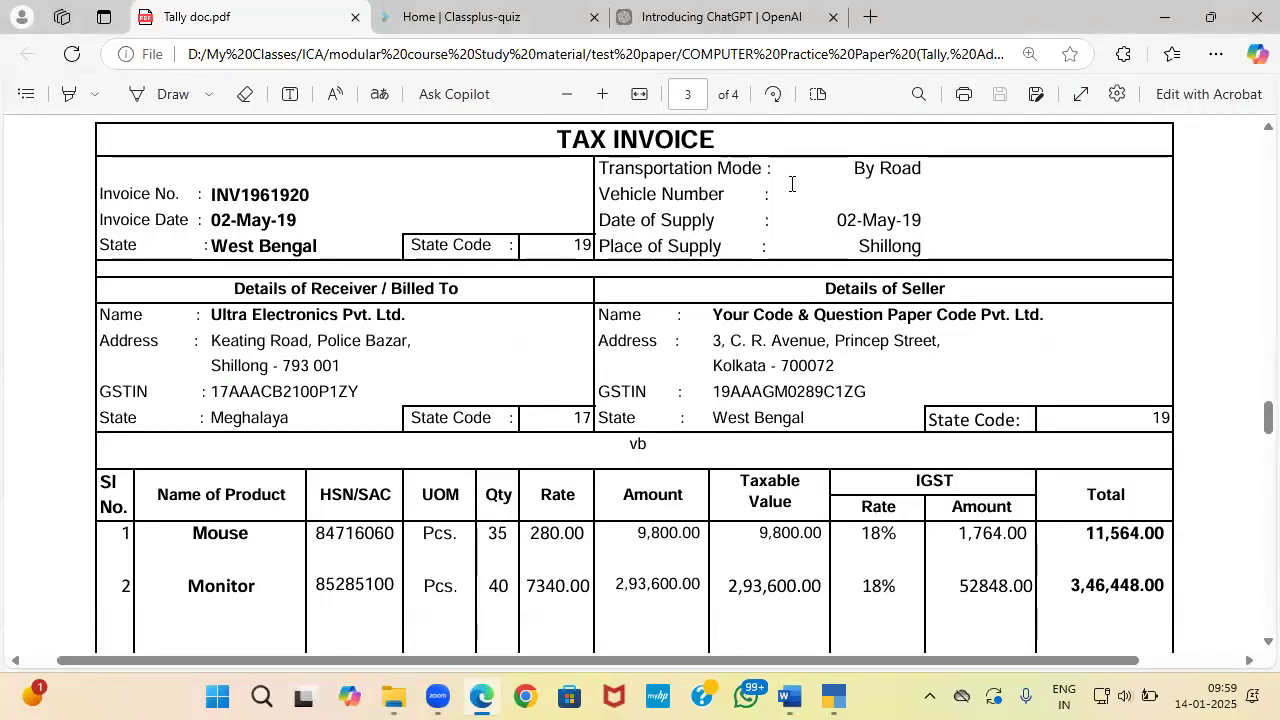
pyautogui.moveTo(210, 194); pyautogui.dragTo(316, 195)
pyautogui.hotkey('ctrl', 'c')
# Step: Start a new party ledger and select the buyer name Ultra Electronics Pvt. Ltd. on the invoice
pyautogui.hotkey('alt', 'Tab')
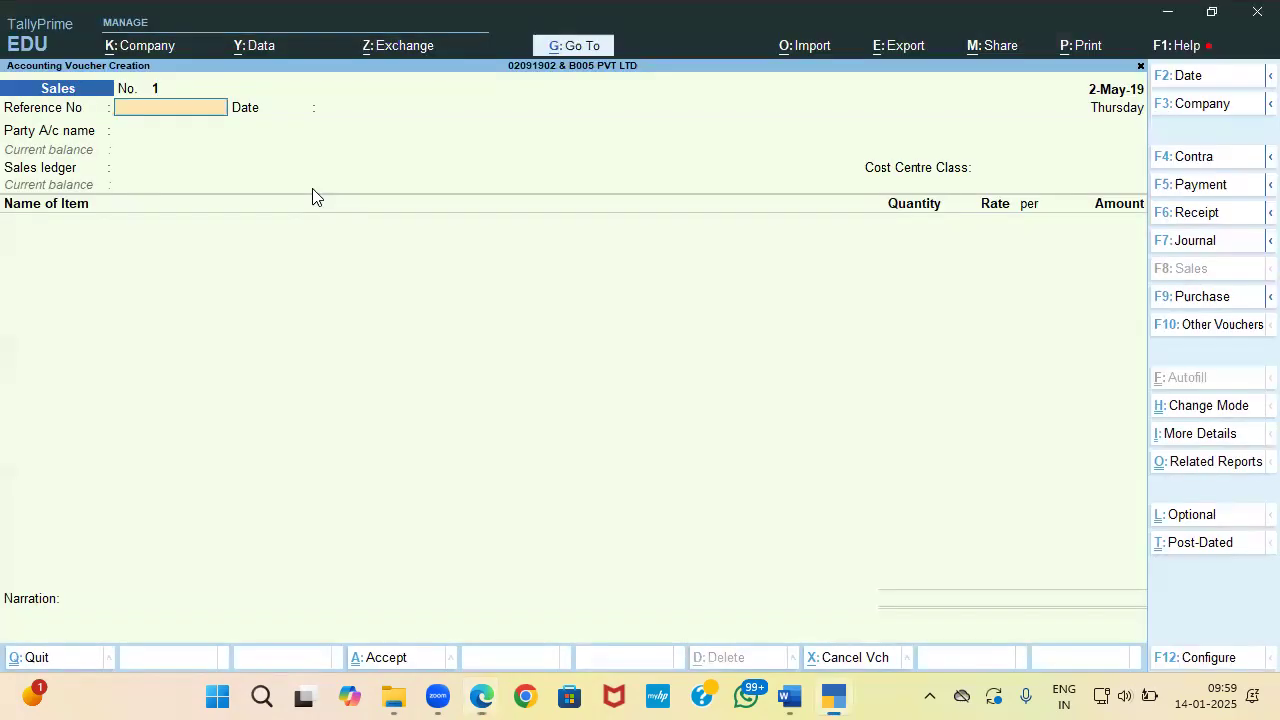
pyautogui.hotkey('ctrl', 'alt', 'v')
pyautogui.press('Return')
pyautogui.press('Return')
pyautogui.press('Up')
pyautogui.press('Return')
pyautogui.hotkey('alt', 'Tab')
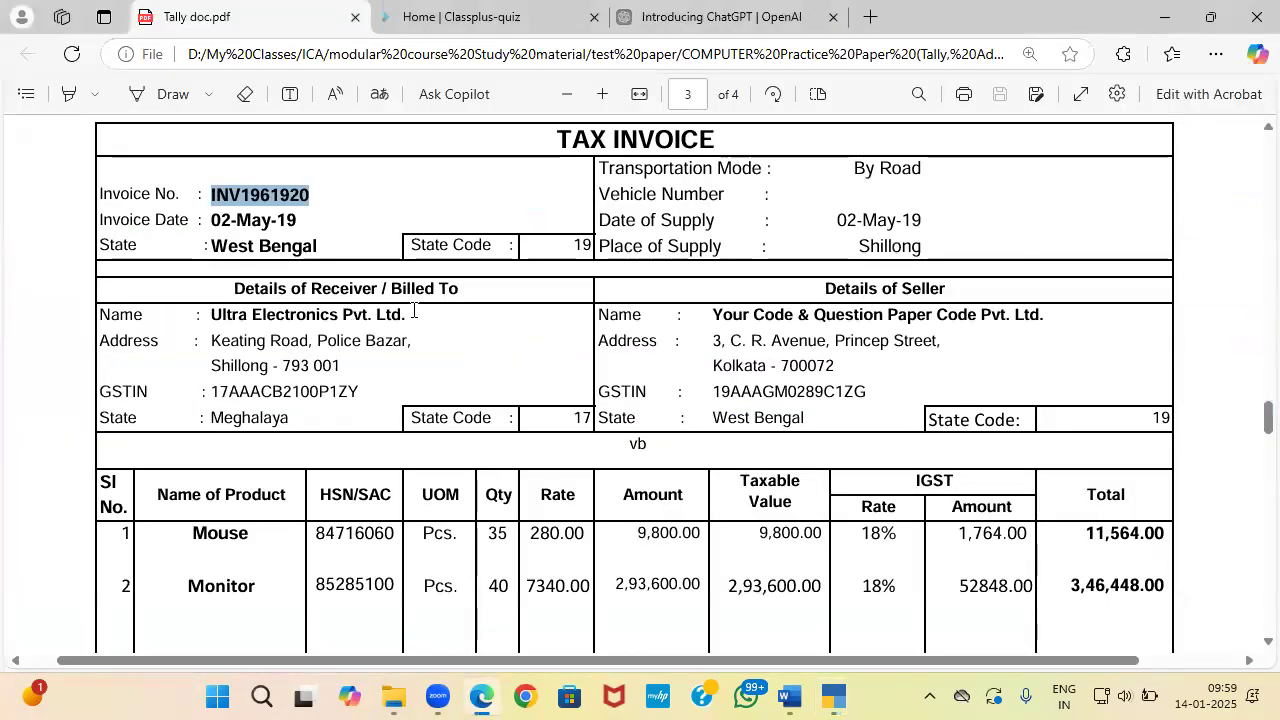
pyautogui.moveTo(421, 311)
pyautogui.mouseDown()
pyautogui.moveTo(195, 310)
pyautogui.moveTo(403, 318)
pyautogui.mouseUp()
pyautogui.click(214, 312)
# Step: Name the ledger Ultra Electronics Pvt. Ltd. and place it under Sundry Debtors
pyautogui.hotkey('ctrl', 'c')
pyautogui.hotkey('alt', 'Tab')
pyautogui.hotkey('ctrl', 'v')
pyautogui.press('Return')
pyautogui.press('Return')
pyautogui.write('Su')
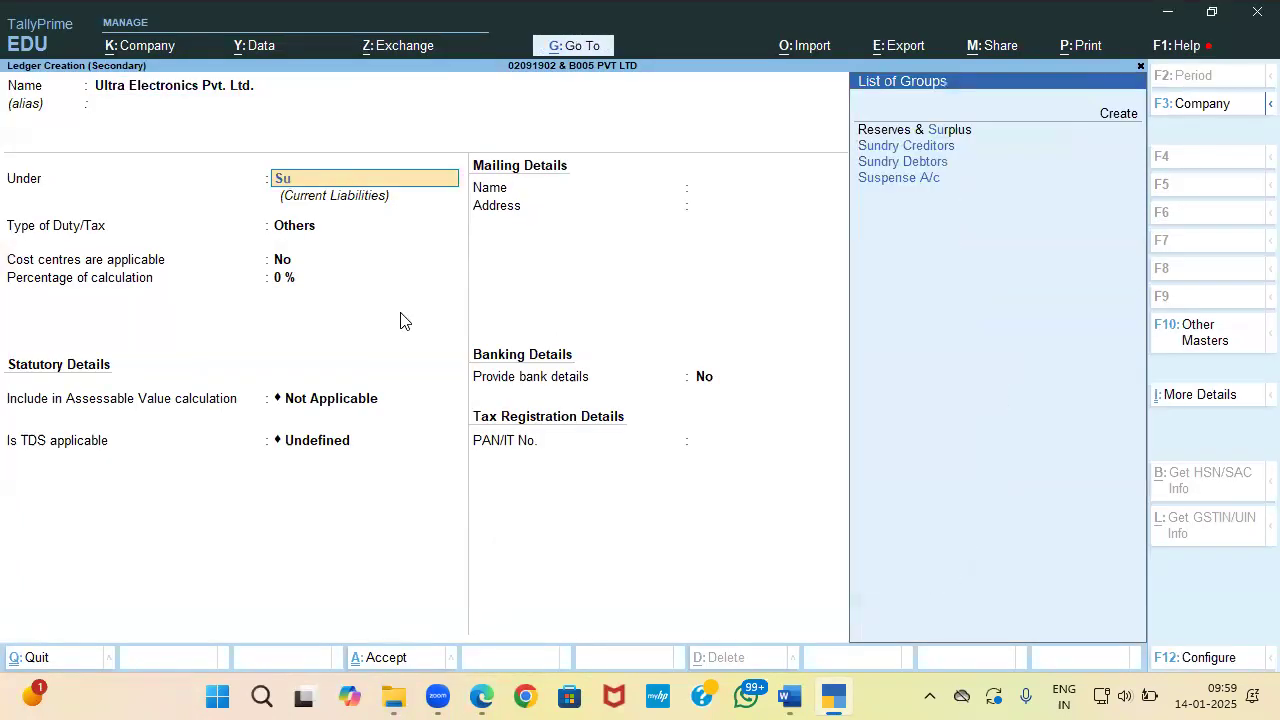
pyautogui.press('Down')
pyautogui.press('Down')
pyautogui.press('Return')
pyautogui.press('Return')
pyautogui.press('Return')
pyautogui.press('Return')
pyautogui.press('Return')
pyautogui.press('Return')
pyautogui.press('Return')
pyautogui.press('Return')
pyautogui.press('Return')
pyautogui.press('Return')
pyautogui.press('Return')
pyautogui.press('Return')
pyautogui.press('Return')
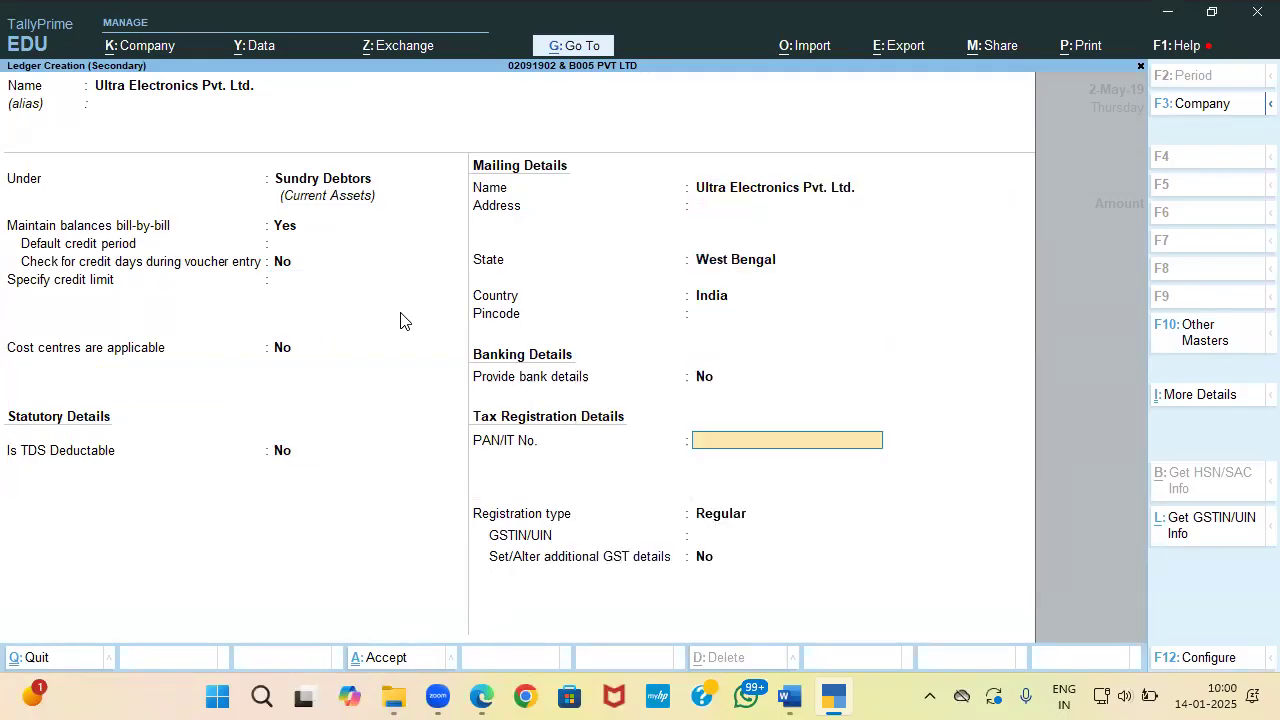
# Step: Set the ledger's state to Meghalaya with registration type Regular
pyautogui.hotkey('alt', 'Tab')
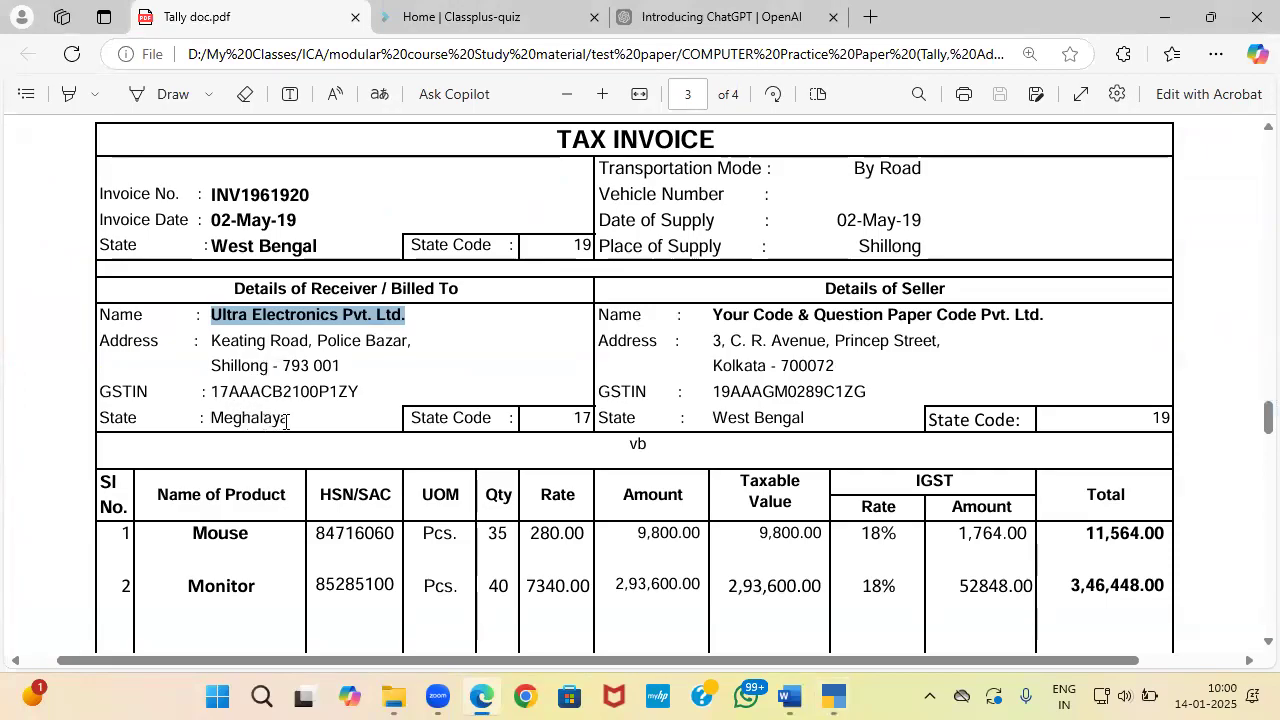
pyautogui.moveTo(288, 420); pyautogui.dragTo(212, 419)
pyautogui.hotkey('alt', 'Tab')
pyautogui.press('Up')
pyautogui.press('Up')
pyautogui.press('Up')
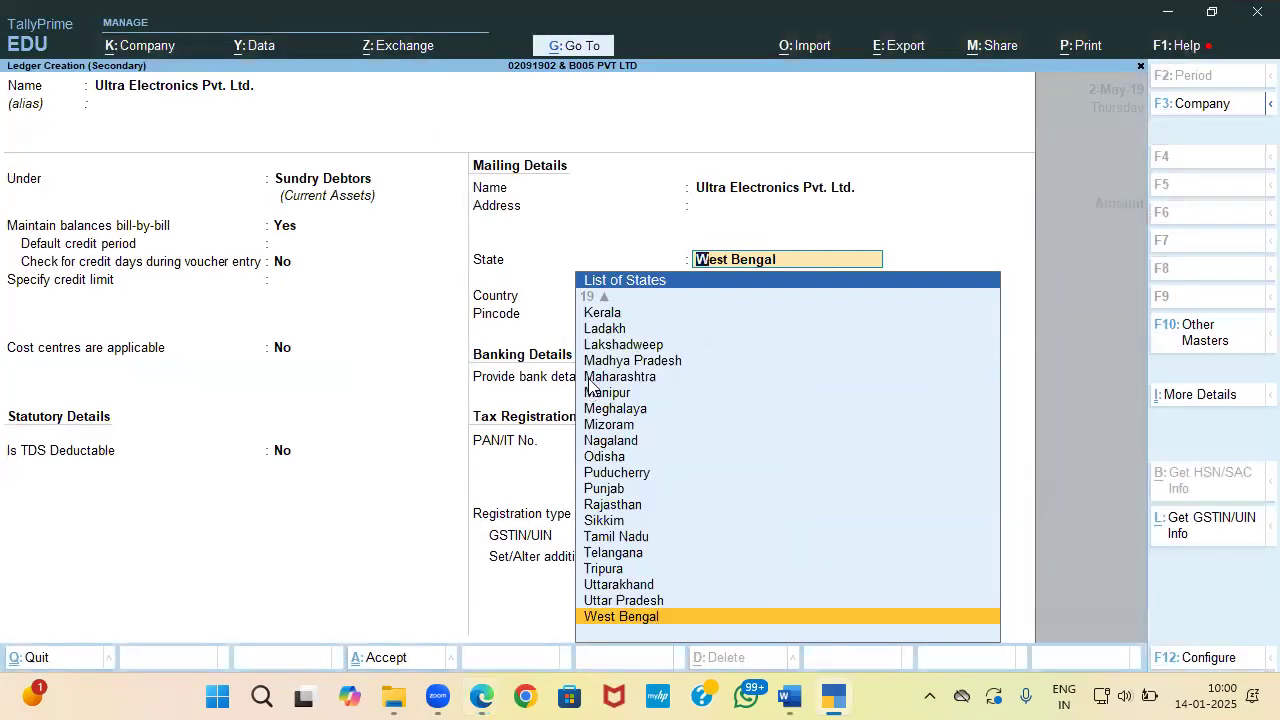
pyautogui.write('Me')
pyautogui.press('Return')
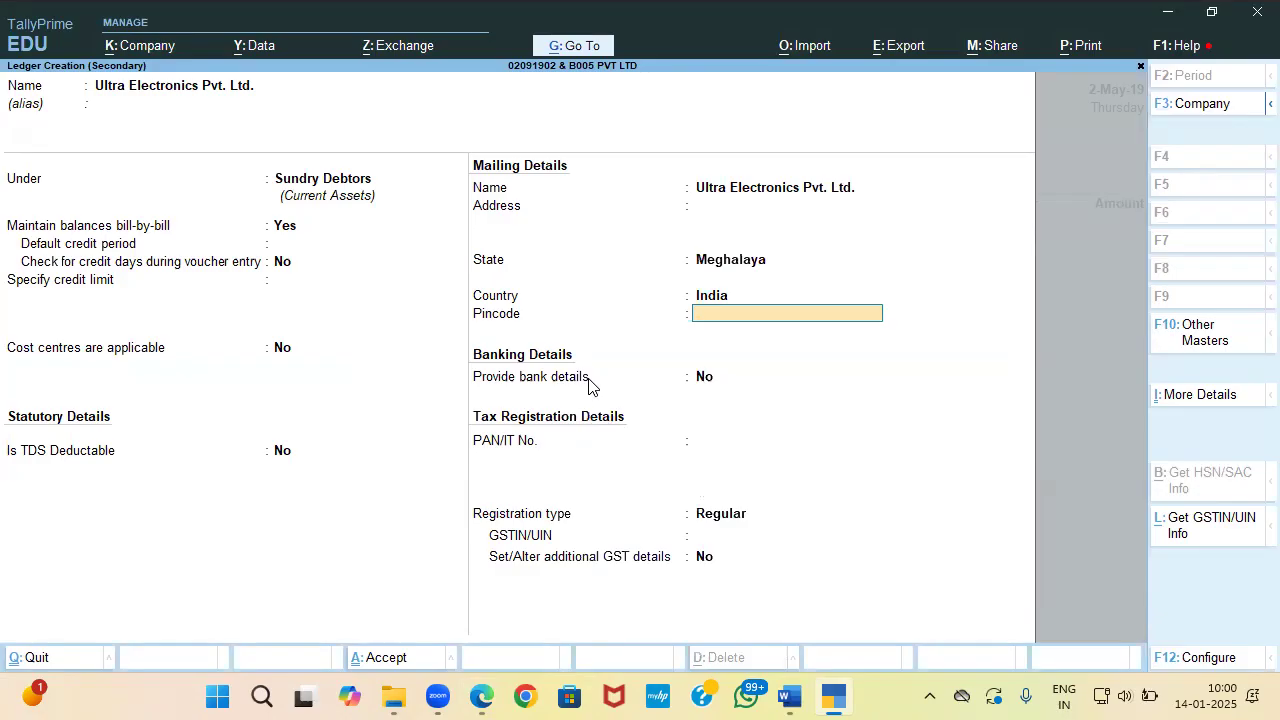
pyautogui.press('Return')
pyautogui.press('Return')
pyautogui.press('Return')
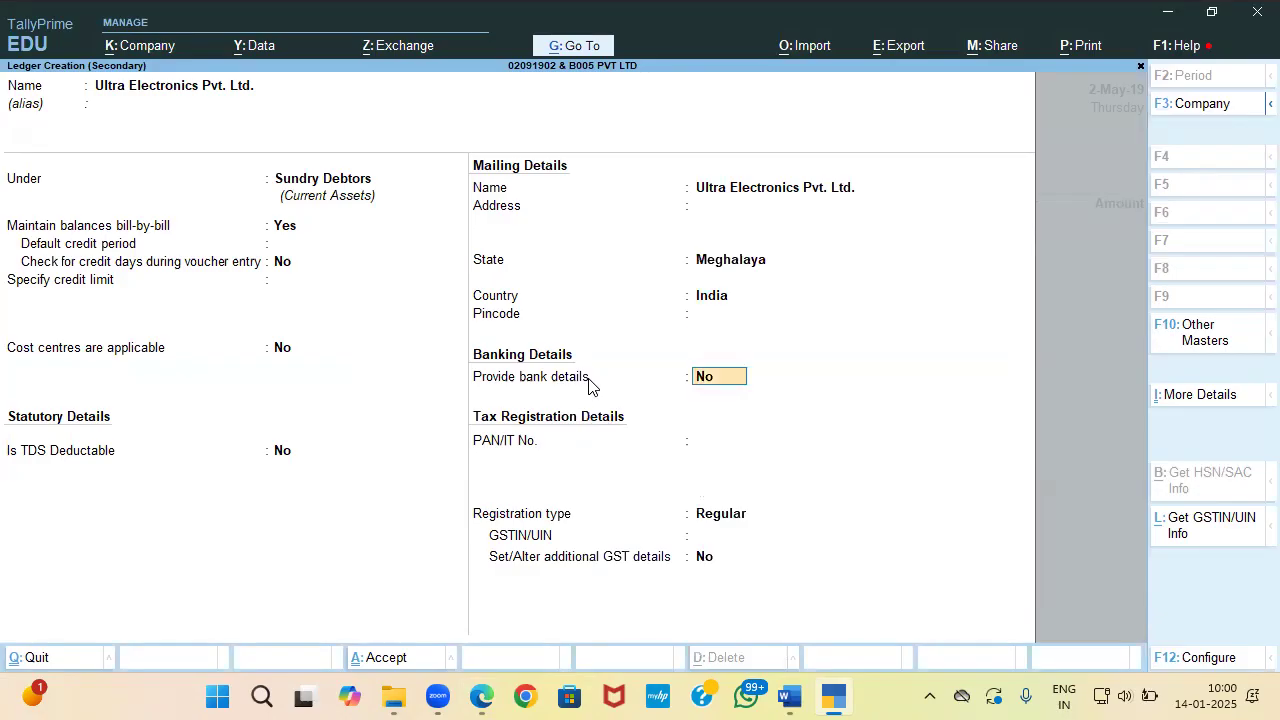
pyautogui.press('Return')
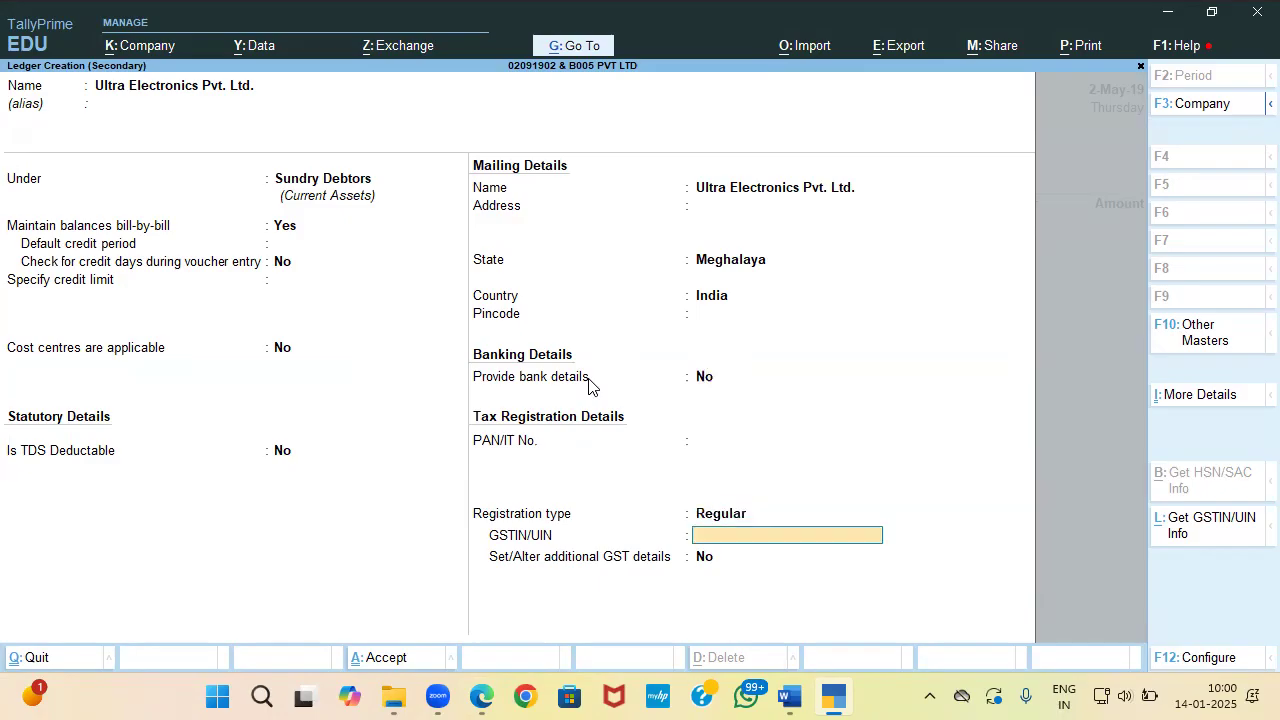
# Step: Paste the buyer's GSTIN from the invoice and save the party ledger
pyautogui.hotkey('alt', 'Tab')
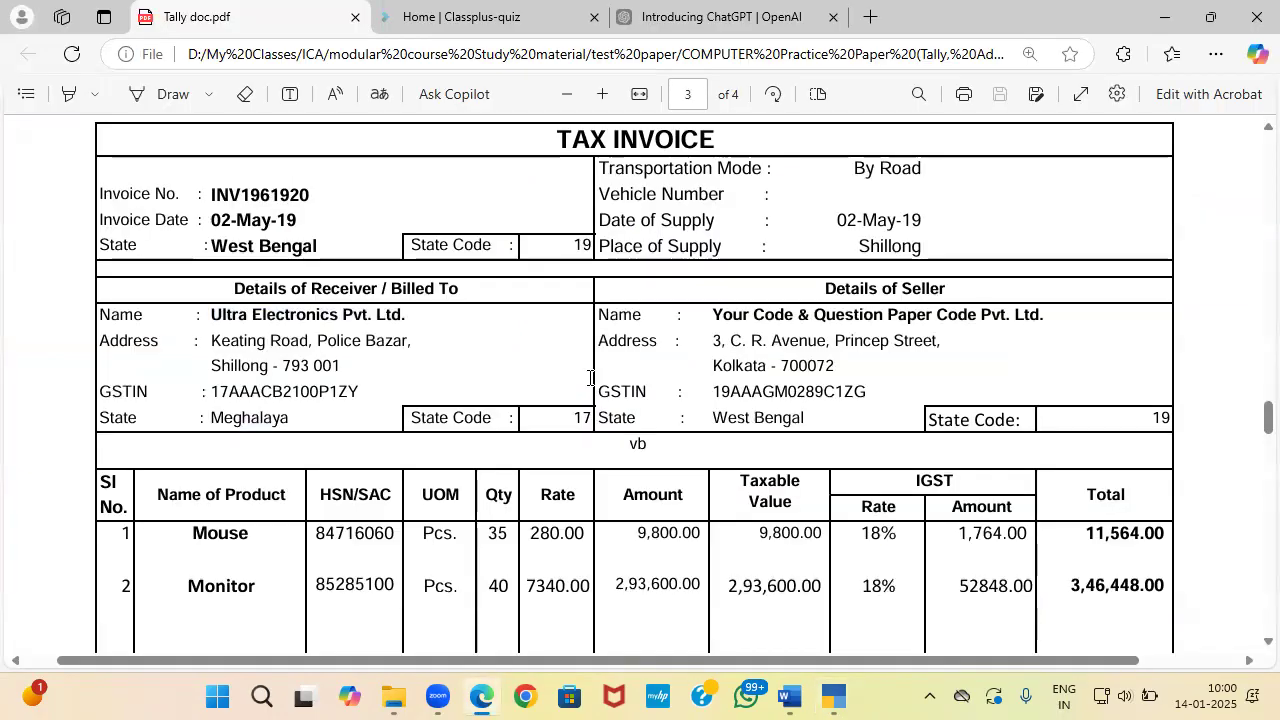
pyautogui.hotkey('alt', 'Tab')
pyautogui.hotkey('alt', 'Tab')
pyautogui.moveTo(358, 391); pyautogui.dragTo(213, 388)
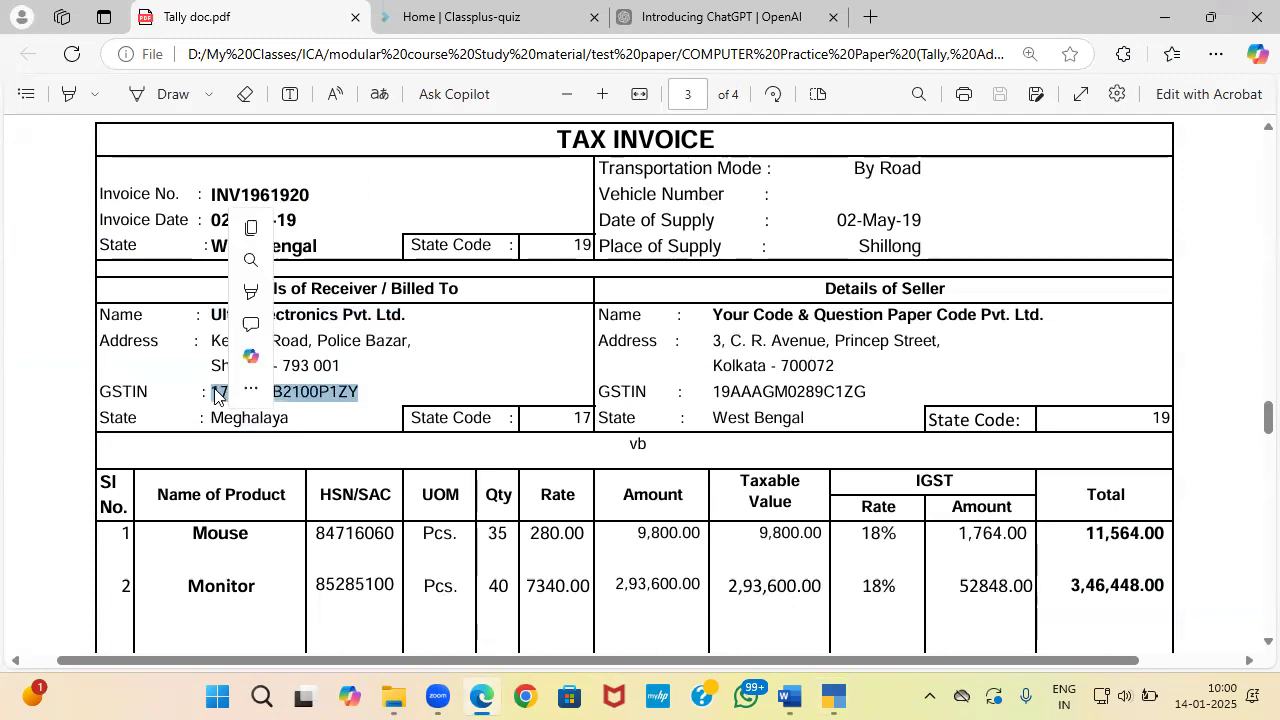
pyautogui.hotkey('ctrl', 'c')
pyautogui.hotkey('alt', 'Tab')
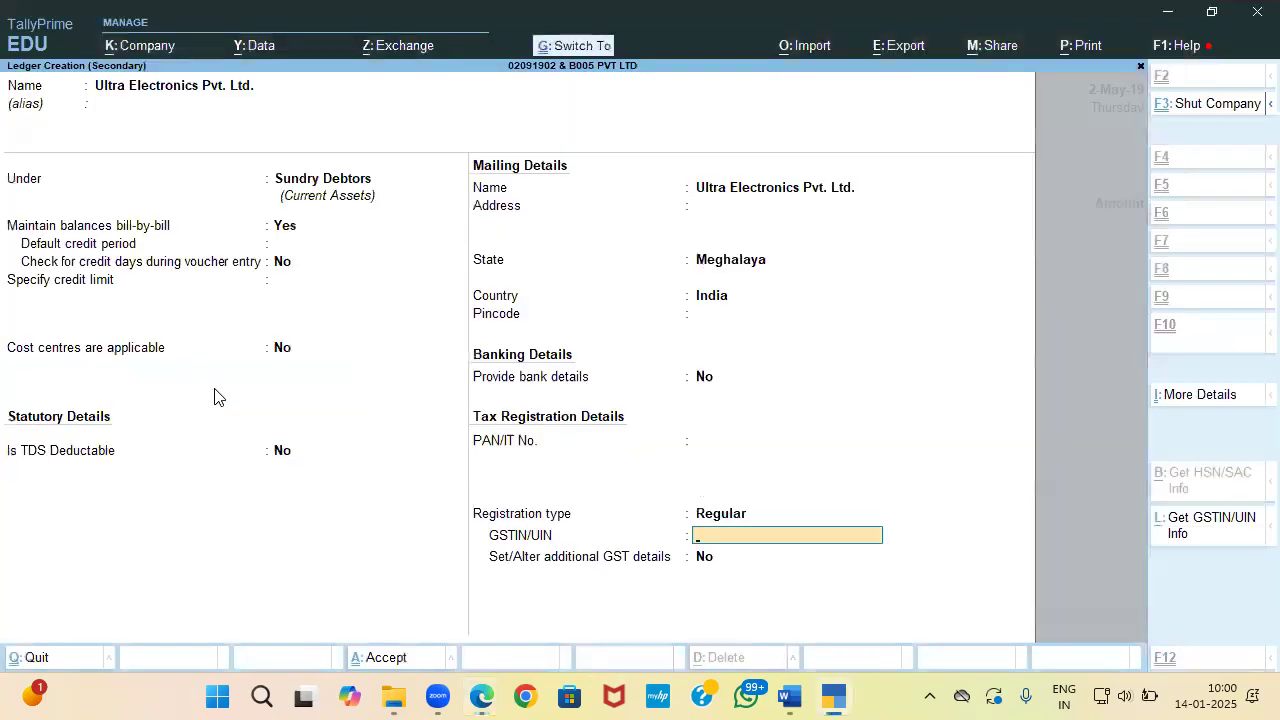
pyautogui.hotkey('ctrl', 'alt', 'v')
pyautogui.press('Return')
pyautogui.press('Return')
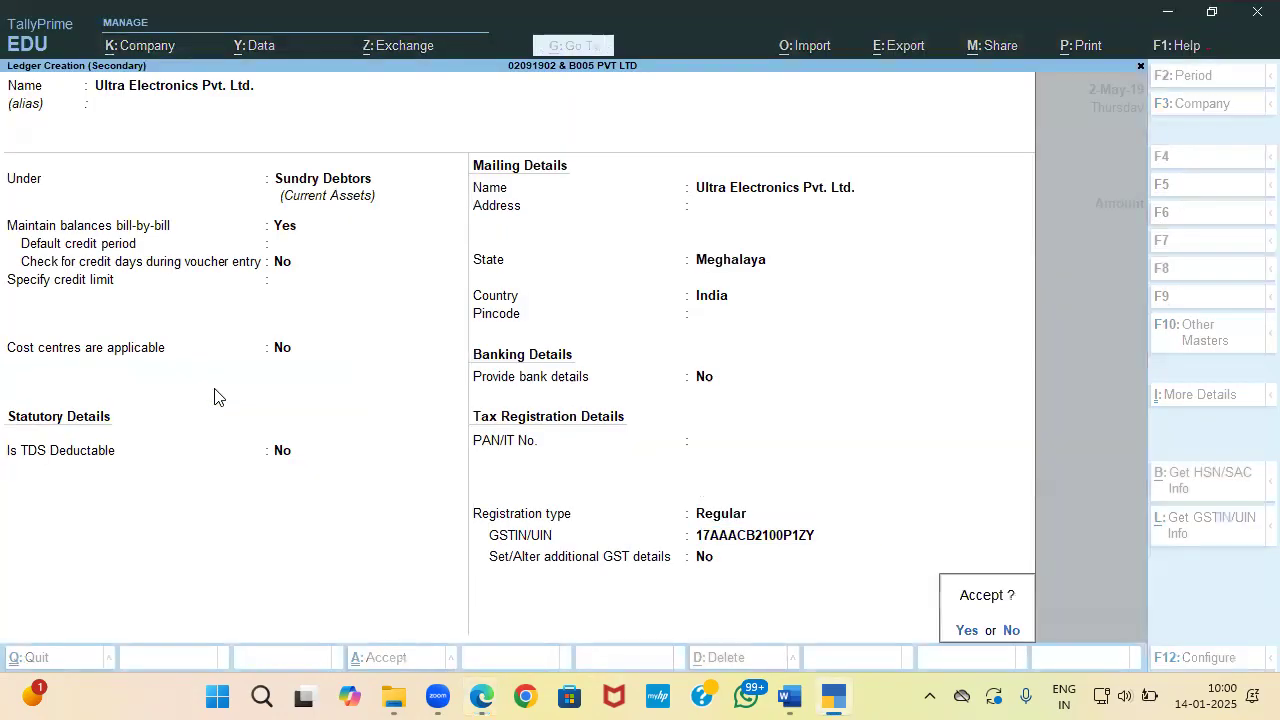
pyautogui.press('Return')
pyautogui.hotkey('ctrl', 'a')
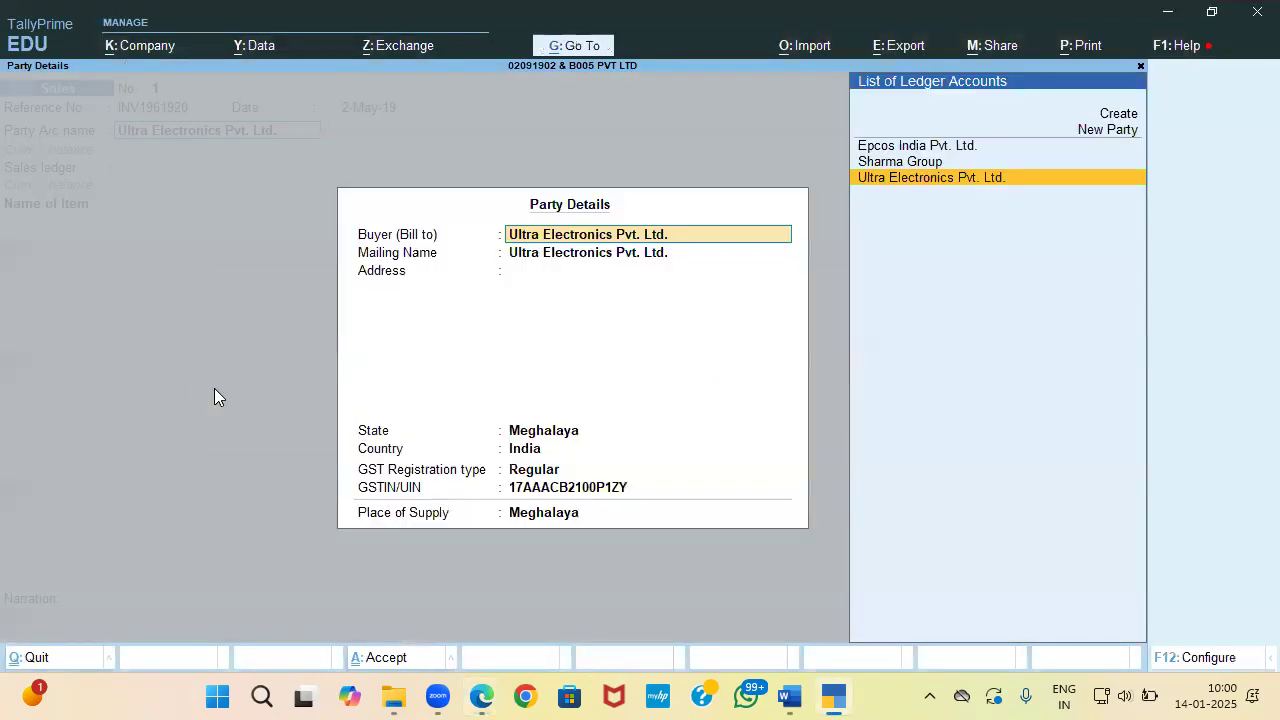
# Step: Accept the buyer's party details and name a new sales ledger Sale
pyautogui.hotkey('ctrl', 'a')
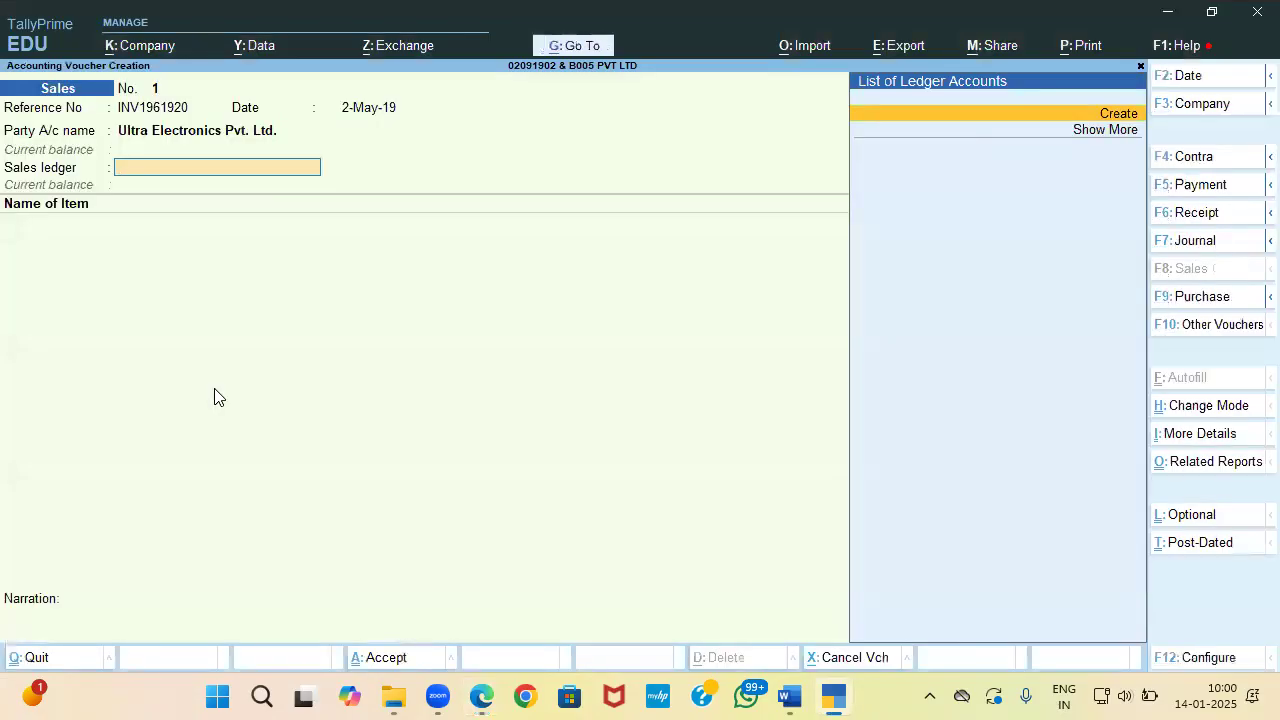
pyautogui.hotkey('alt', 'c')
pyautogui.hotkey('alt', 'Tab')
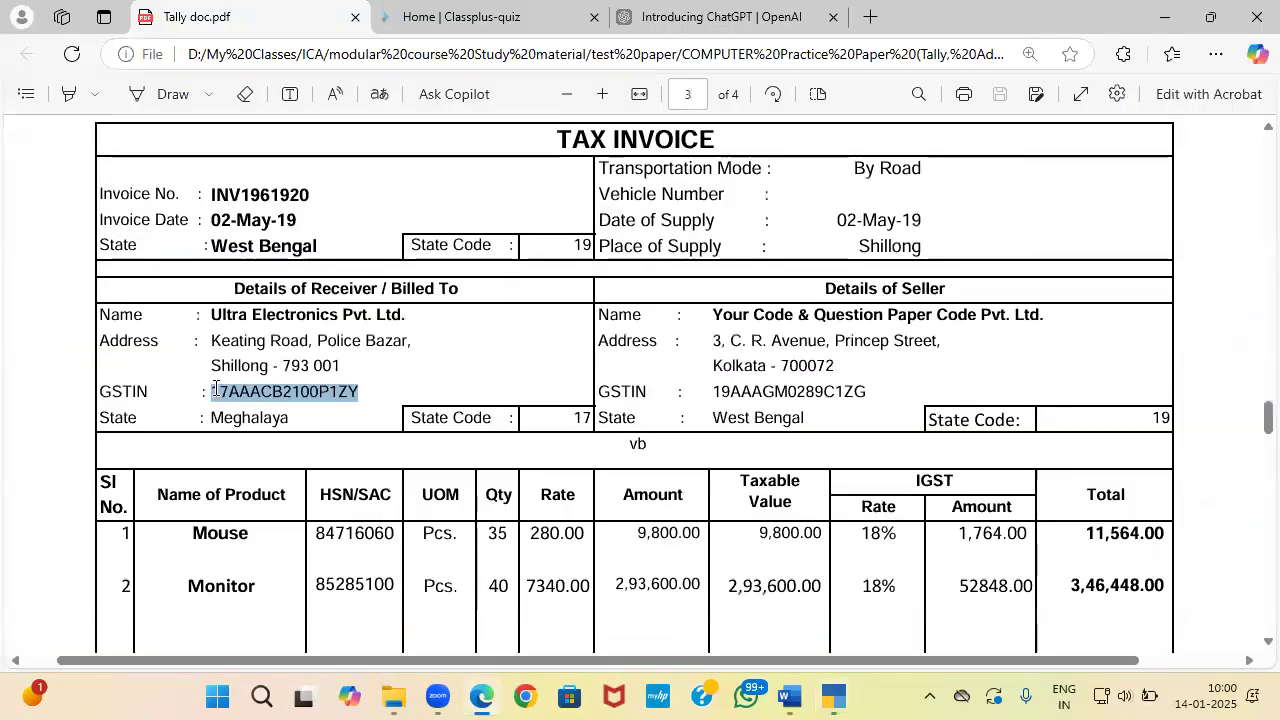
pyautogui.hotkey('alt', 'Tab')
pyautogui.hotkey('alt', 'Tab')
pyautogui.hotkey('alt', 'Tab')
pyautogui.write('e')
pyautogui.press('Return')
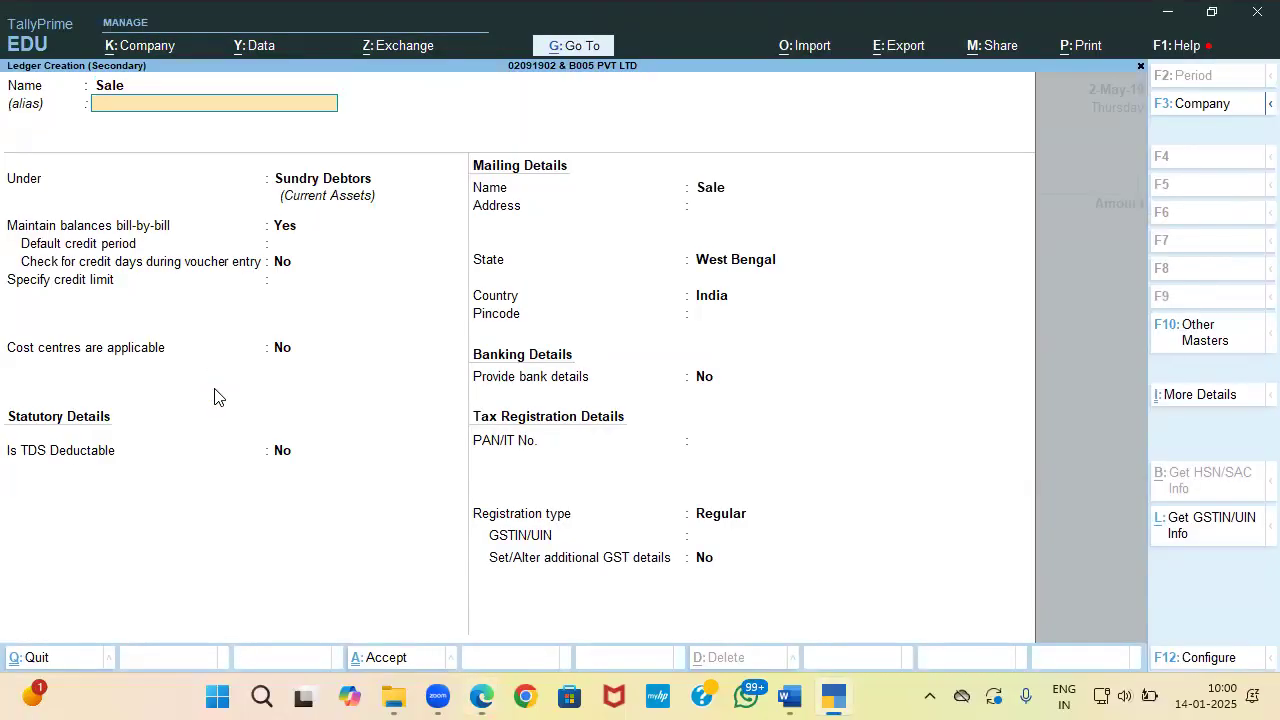
# Step: Put the Sale ledger under Sales Accounts, GST applicable, with supply type Goods
pyautogui.write('Sal')
pyautogui.press('Return')
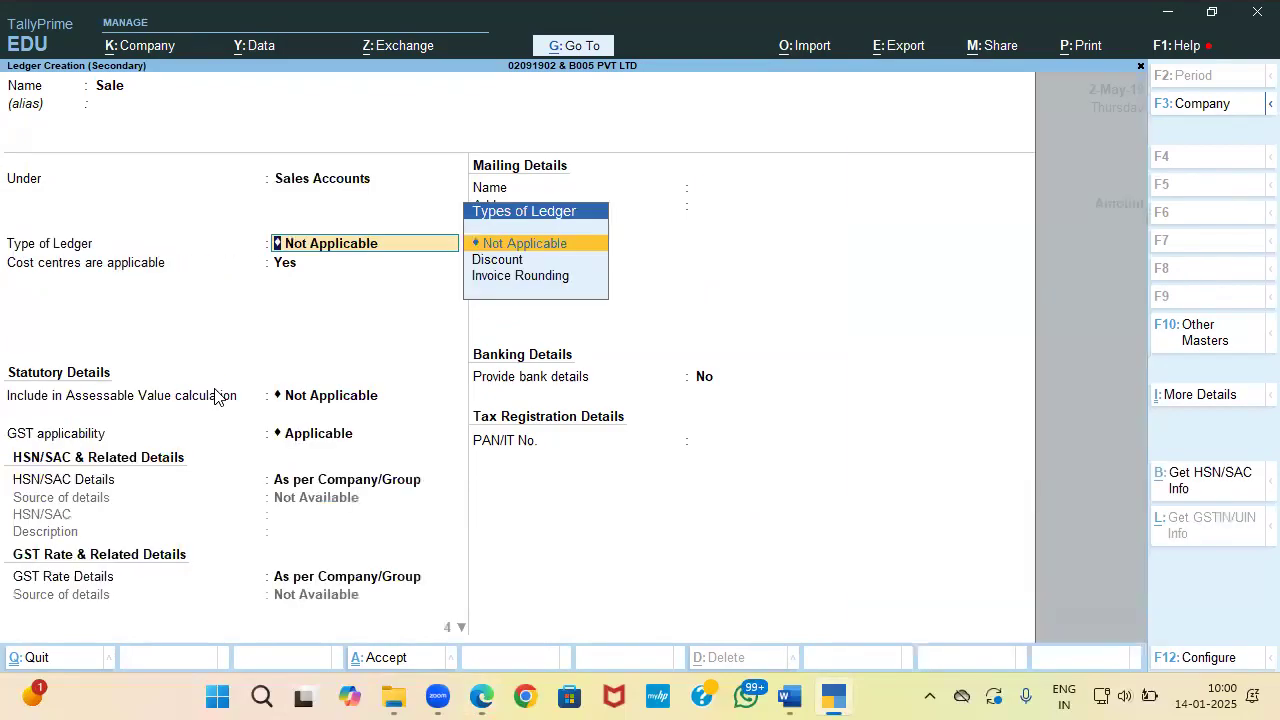
pyautogui.press('Return')
pyautogui.write('n')
pyautogui.press('Return')
pyautogui.press('Return')
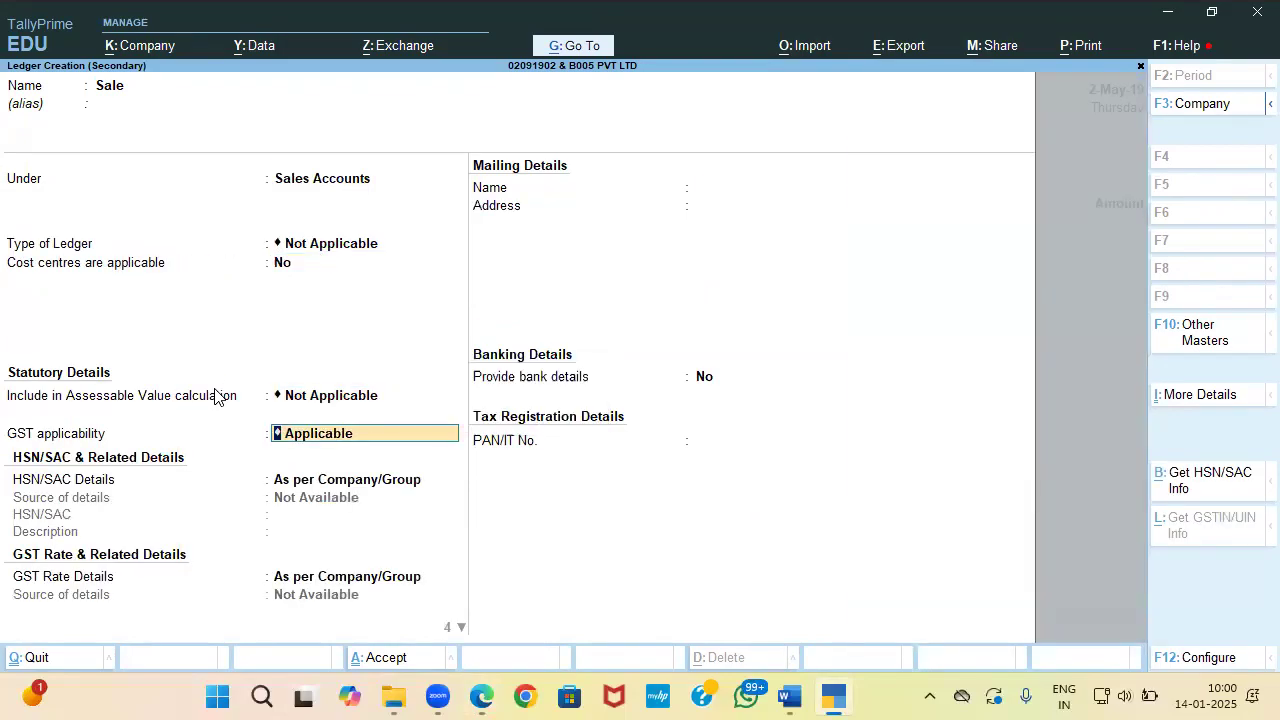
pyautogui.press('Return')
pyautogui.press('Return')
pyautogui.press('Return')
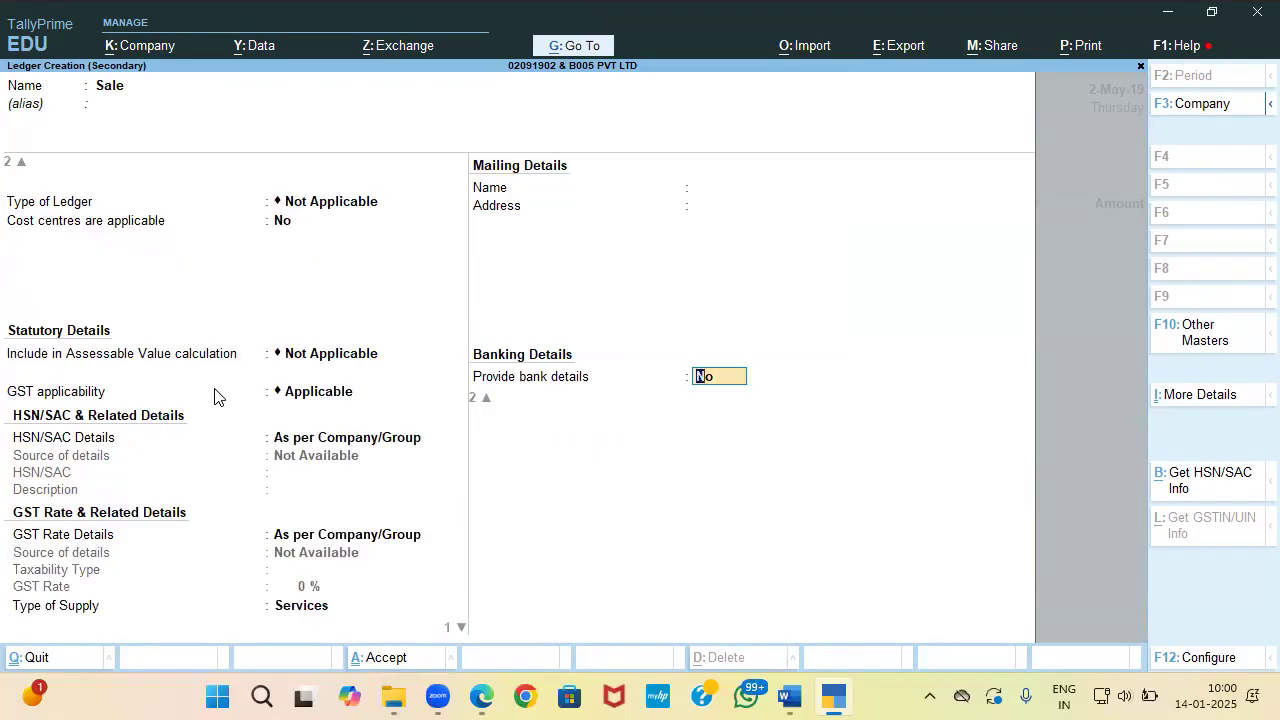
pyautogui.press('Return')
pyautogui.press('BackSpace')
pyautogui.press('BackSpace')
pyautogui.press('Up')
pyautogui.press('Return')
pyautogui.press('Return')
pyautogui.press('Return')
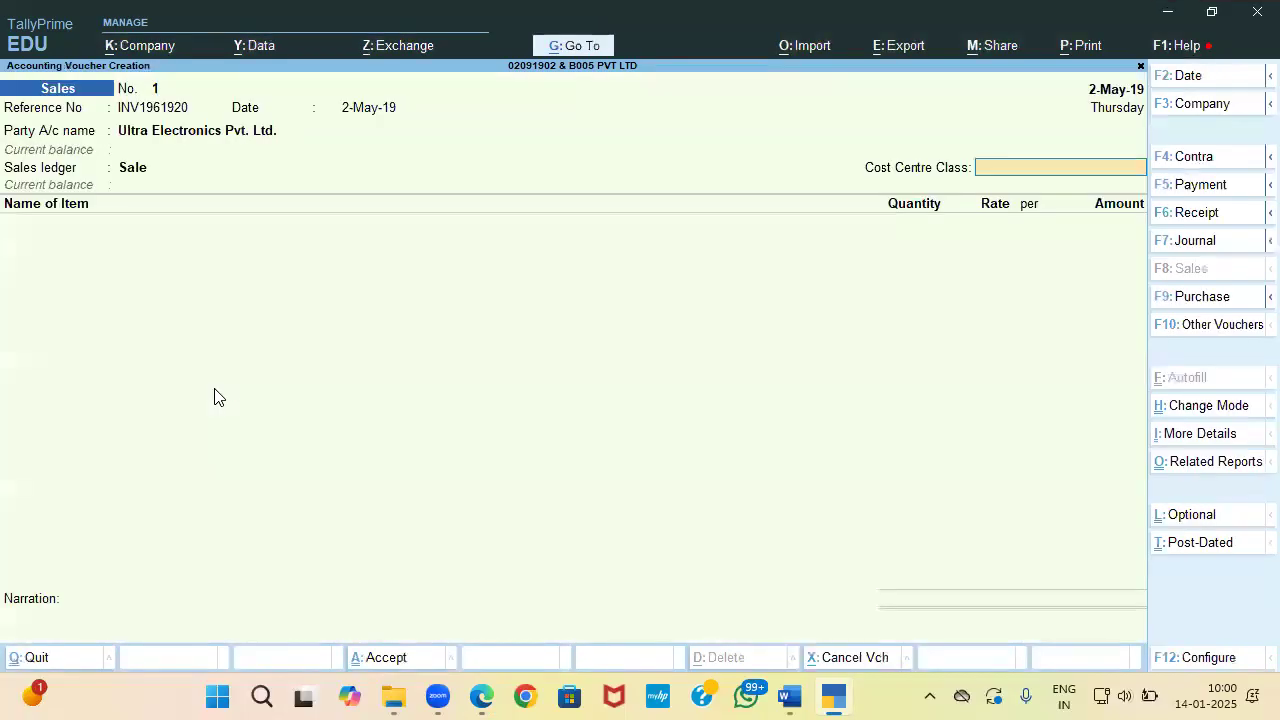
# Step: Add Mouse to the sales invoice at 35 pcs and a rate of 280
pyautogui.hotkey('alt', 'Tab')
pyautogui.scroll(-2, 216, 388)
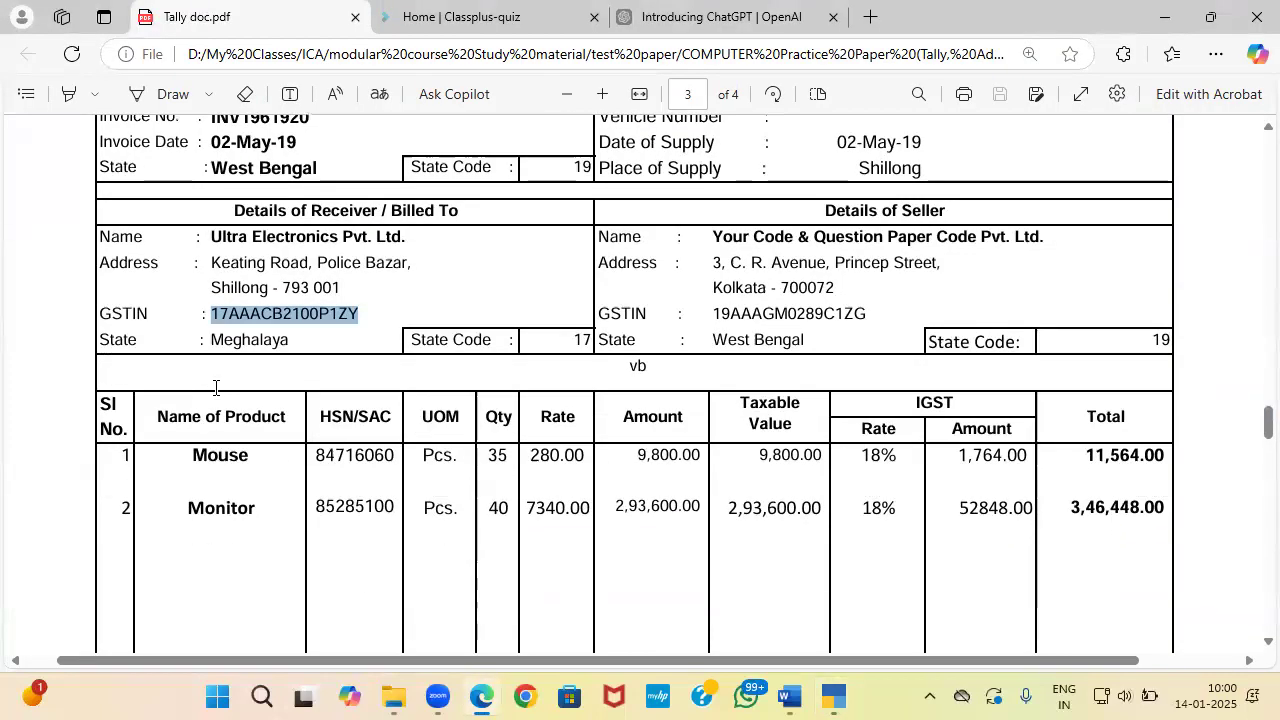
pyautogui.hotkey('alt', 'Tab')
pyautogui.press('Return')
pyautogui.write('Mo')
pyautogui.press('Return')
pyautogui.write('u')
pyautogui.press('Return')
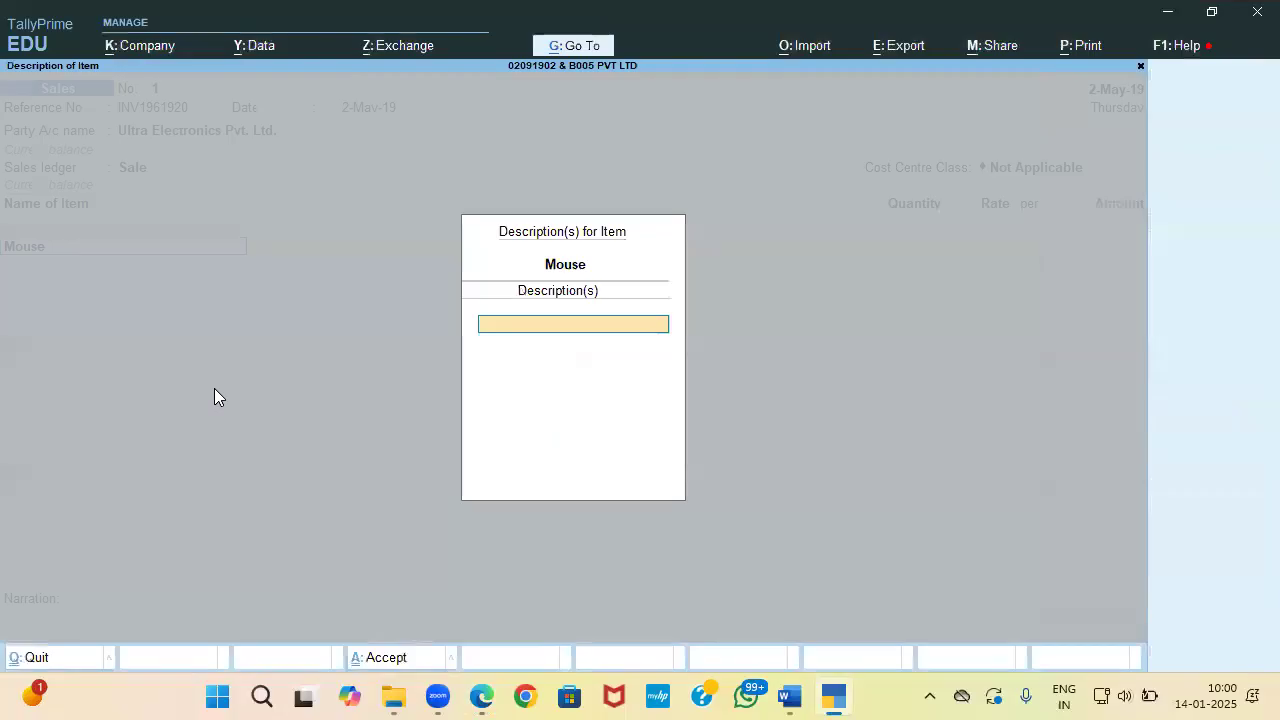
pyautogui.hotkey('alt', 'Tab')
pyautogui.hotkey('alt', 'Tab')
pyautogui.hotkey('alt', 'Tab')
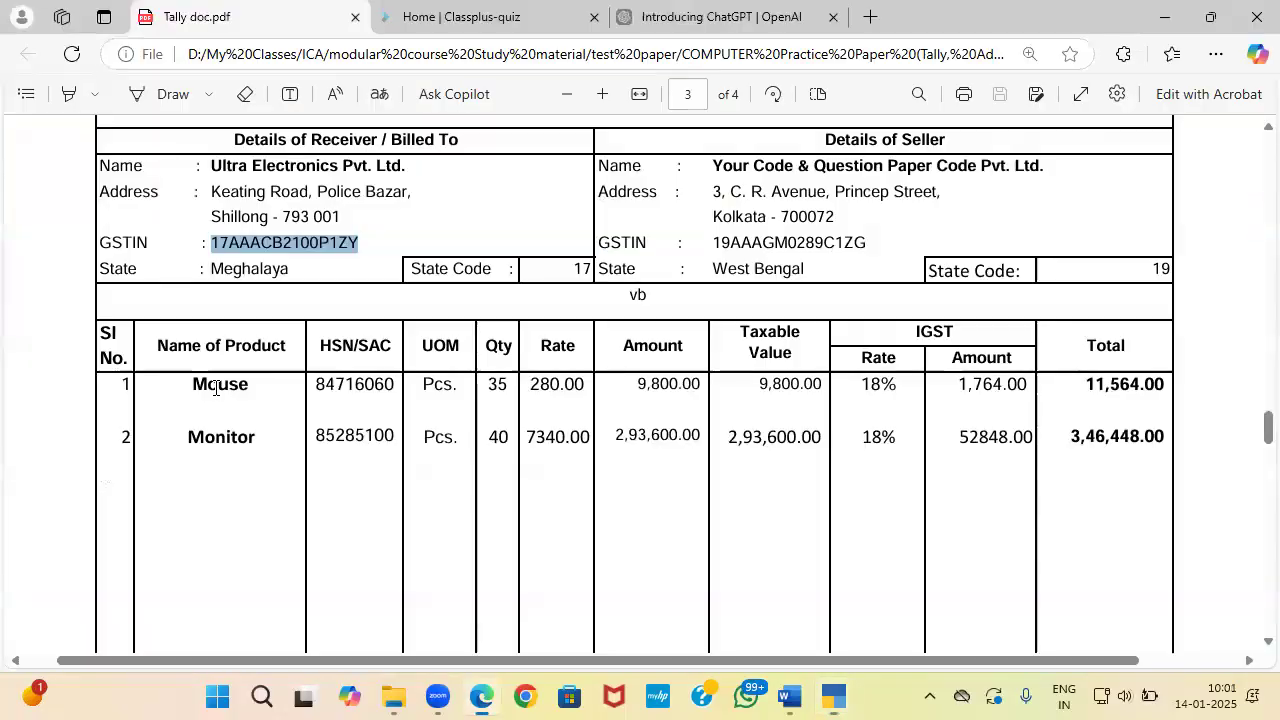
pyautogui.hotkey('alt', 'Tab')
pyautogui.write('35')
pyautogui.press('Return')
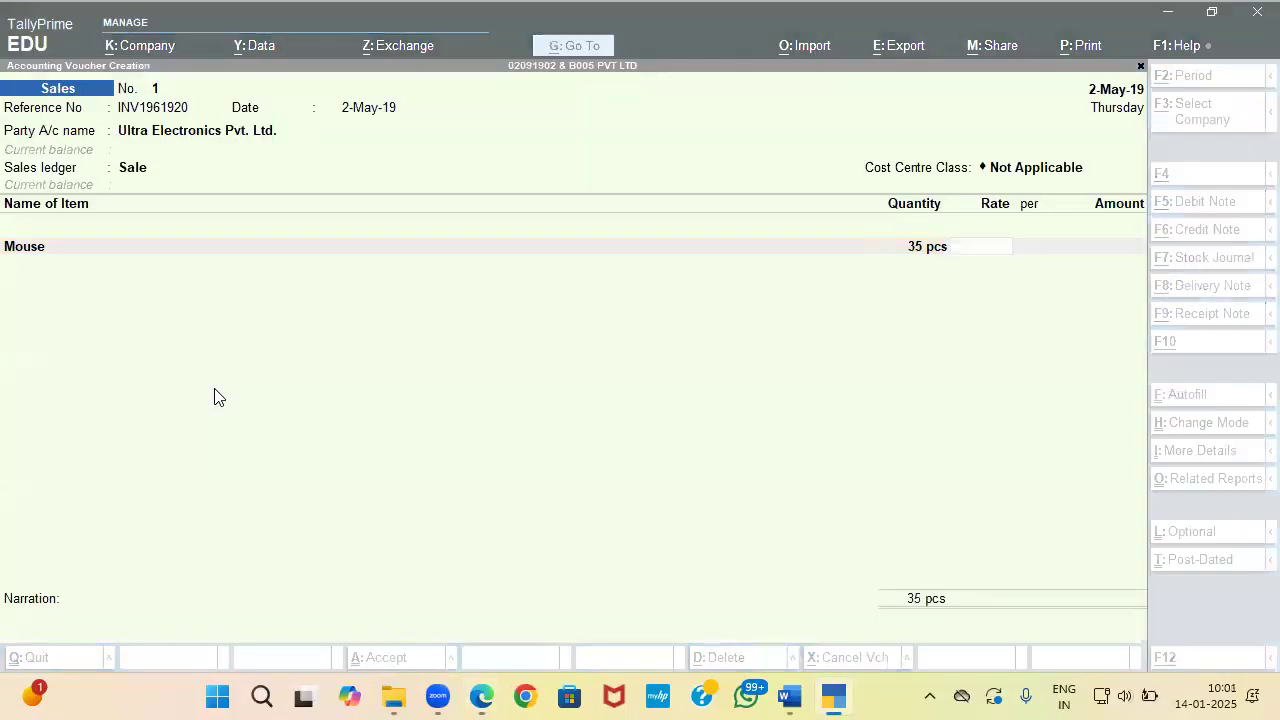
pyautogui.write('280')
pyautogui.press('Return')
pyautogui.press('Return')
pyautogui.press('Return')
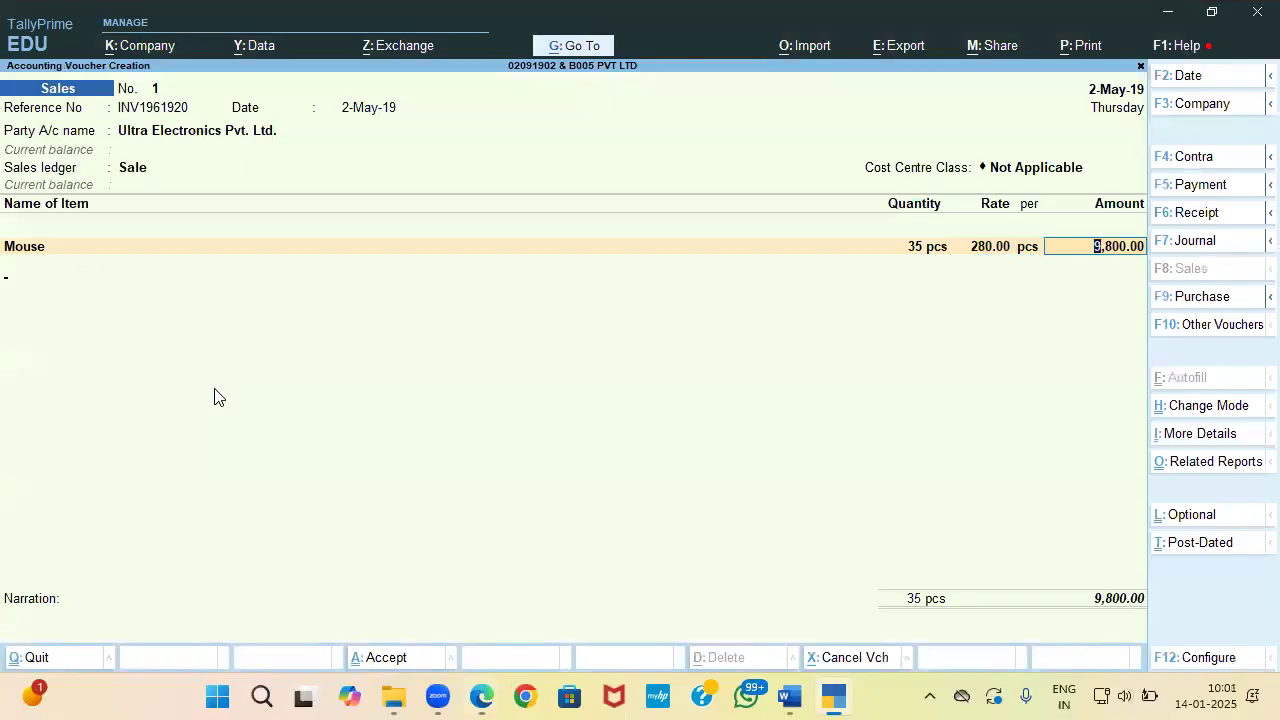
# Step: Add Monitor at 40 pcs and rate 7,340, bringing the total to 3,03,400.00
pyautogui.hotkey('alt', 'Tab')
pyautogui.hotkey('alt', 'Tab')
pyautogui.write('Mon')
pyautogui.press('Return')
pyautogui.press('Return')
pyautogui.hotkey('alt', 'Tab')
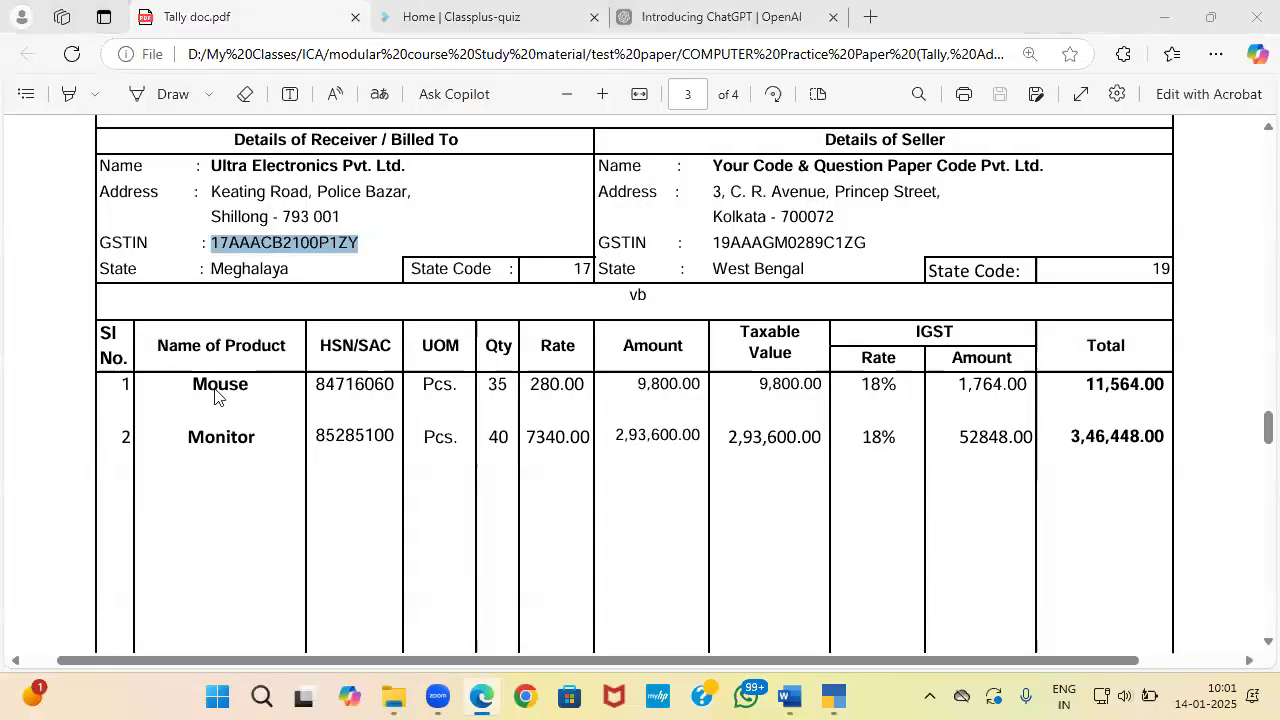
pyautogui.hotkey('alt', 'Tab')
pyautogui.write('40')
pyautogui.press('Return')
pyautogui.hotkey('alt', 'Tab')
pyautogui.hotkey('alt', 'Tab')
pyautogui.write('7340')
pyautogui.press('Return')
pyautogui.press('Return')
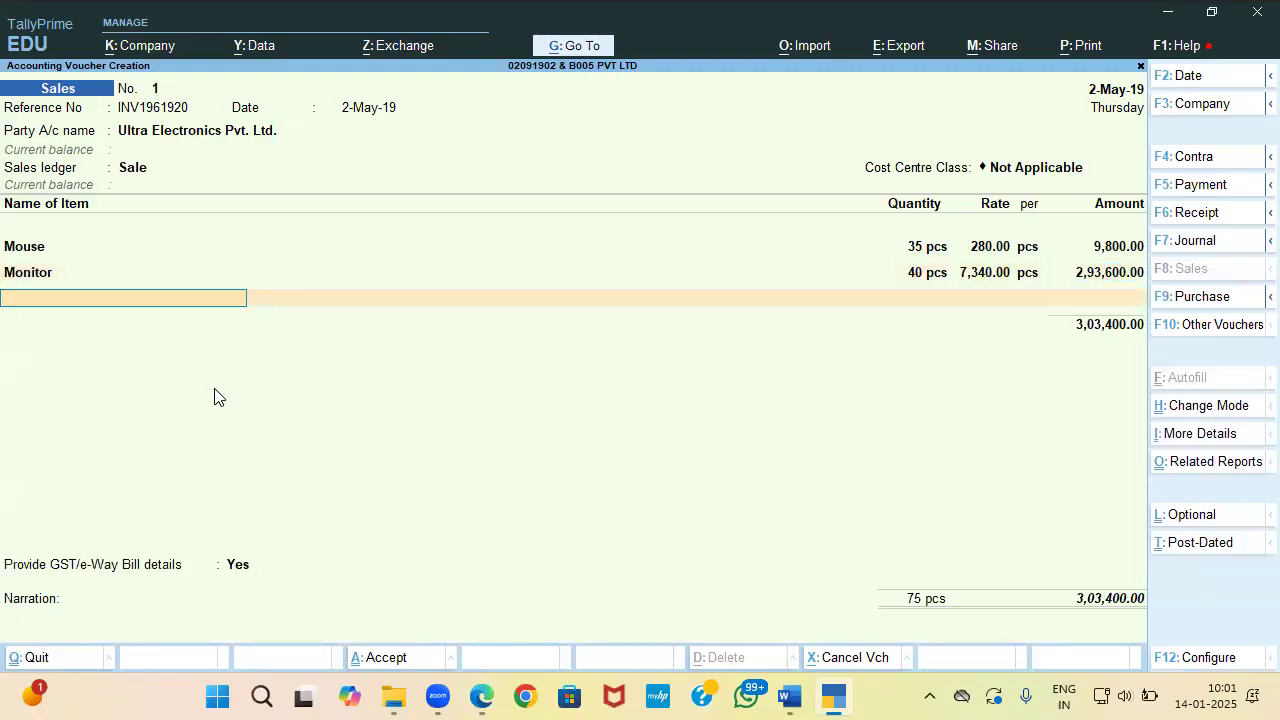
pyautogui.press('Return')
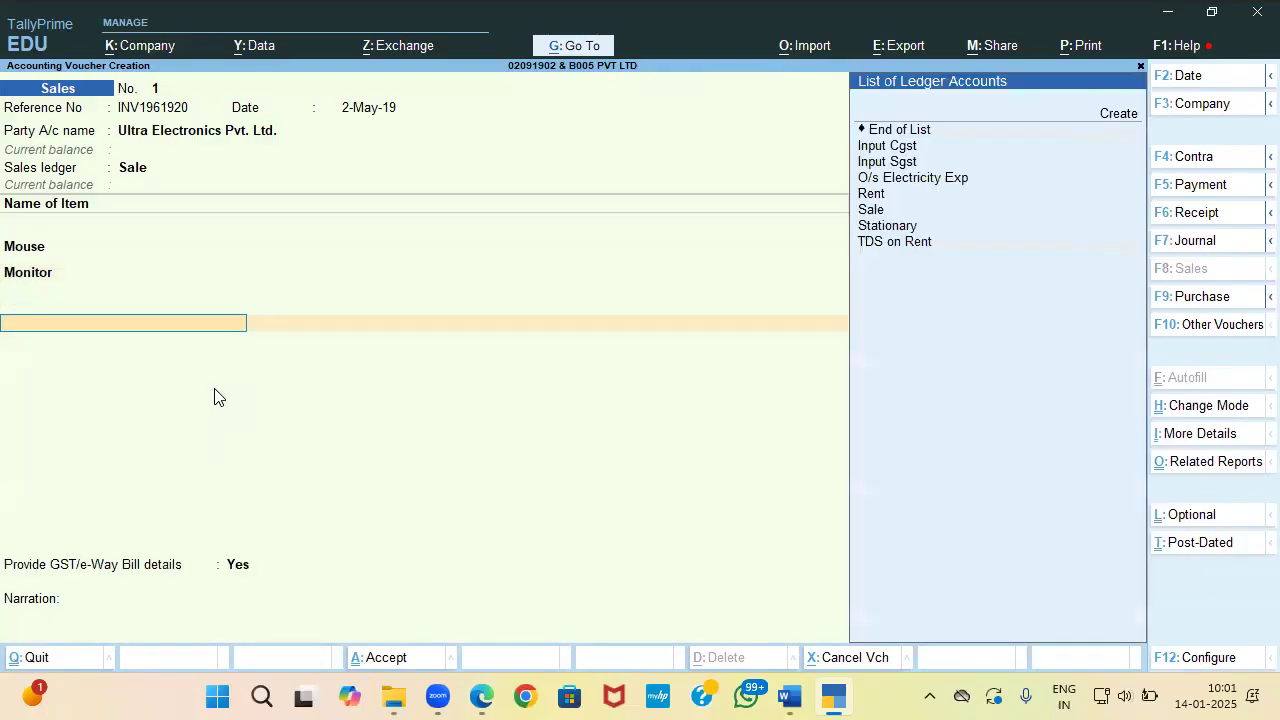
# Step: Start a new ledger named Output IGST under the Duties & Taxes group
pyautogui.press('Up')
pyautogui.press('Up')
pyautogui.press('Up')
pyautogui.press('Up')
pyautogui.press('Up')
pyautogui.press('Return')
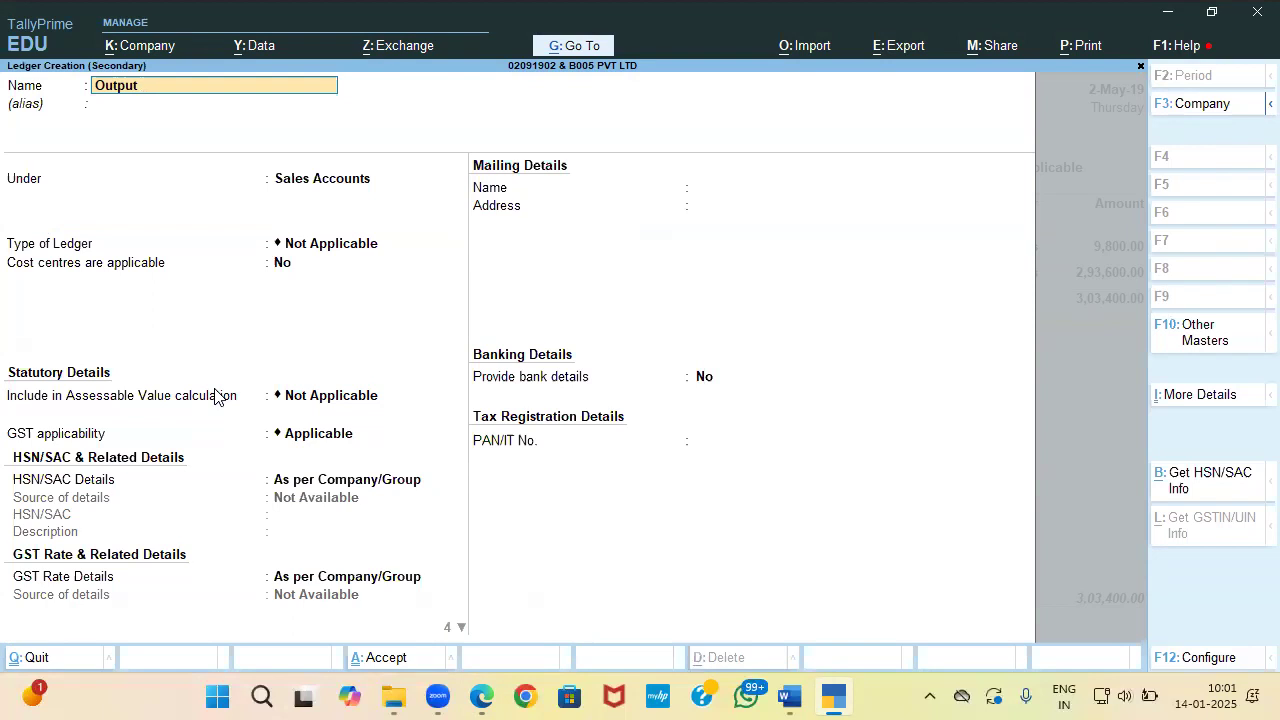
pyautogui.press('Return')
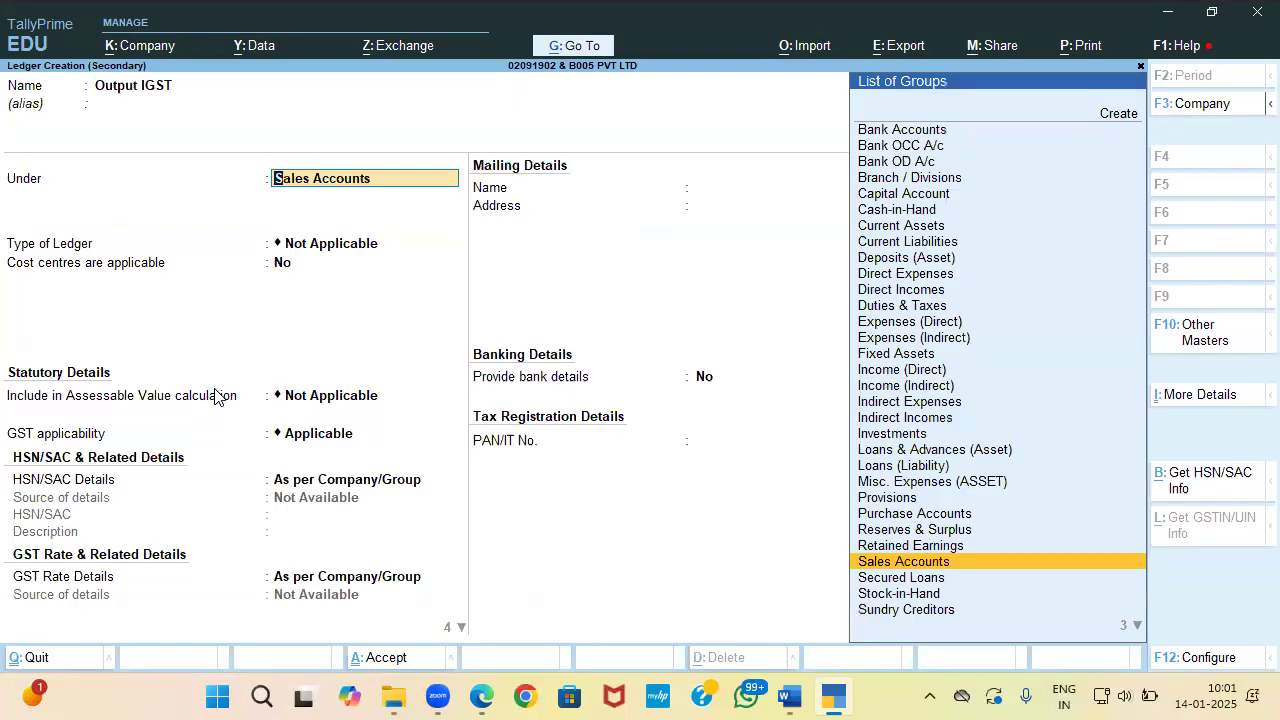
pyautogui.write('G')
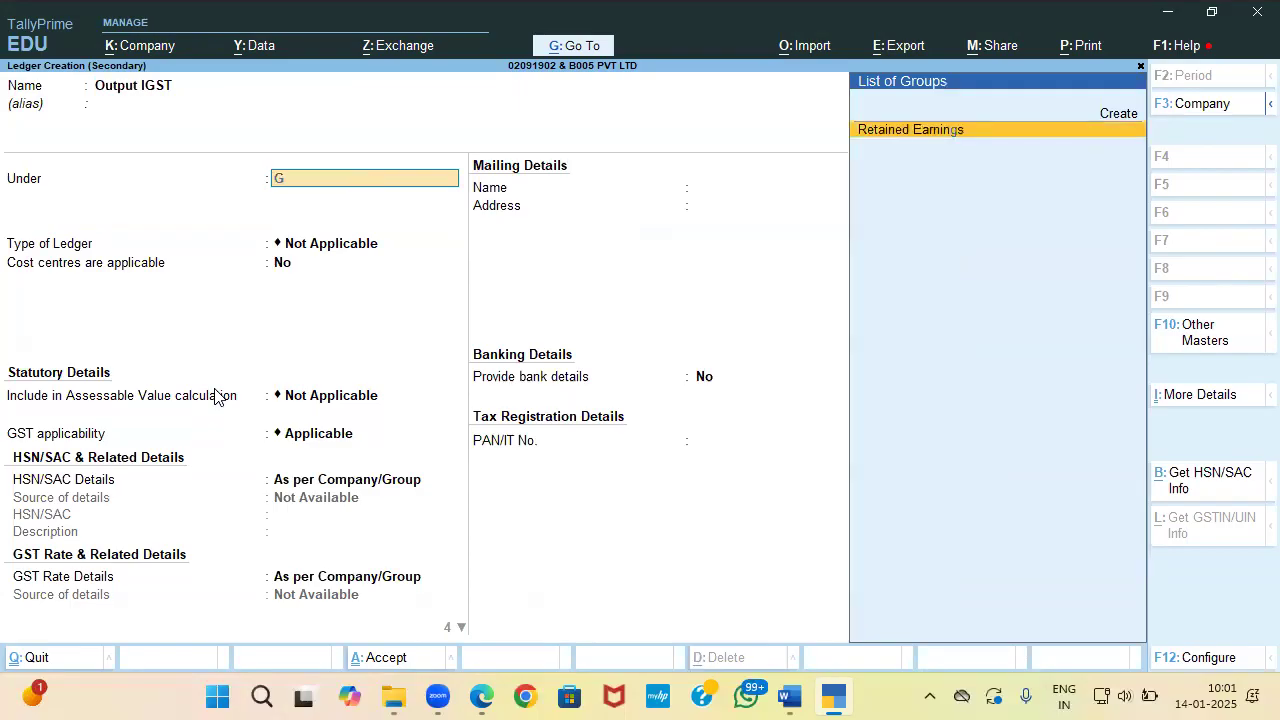
pyautogui.press('BackSpace')
pyautogui.write('Di')
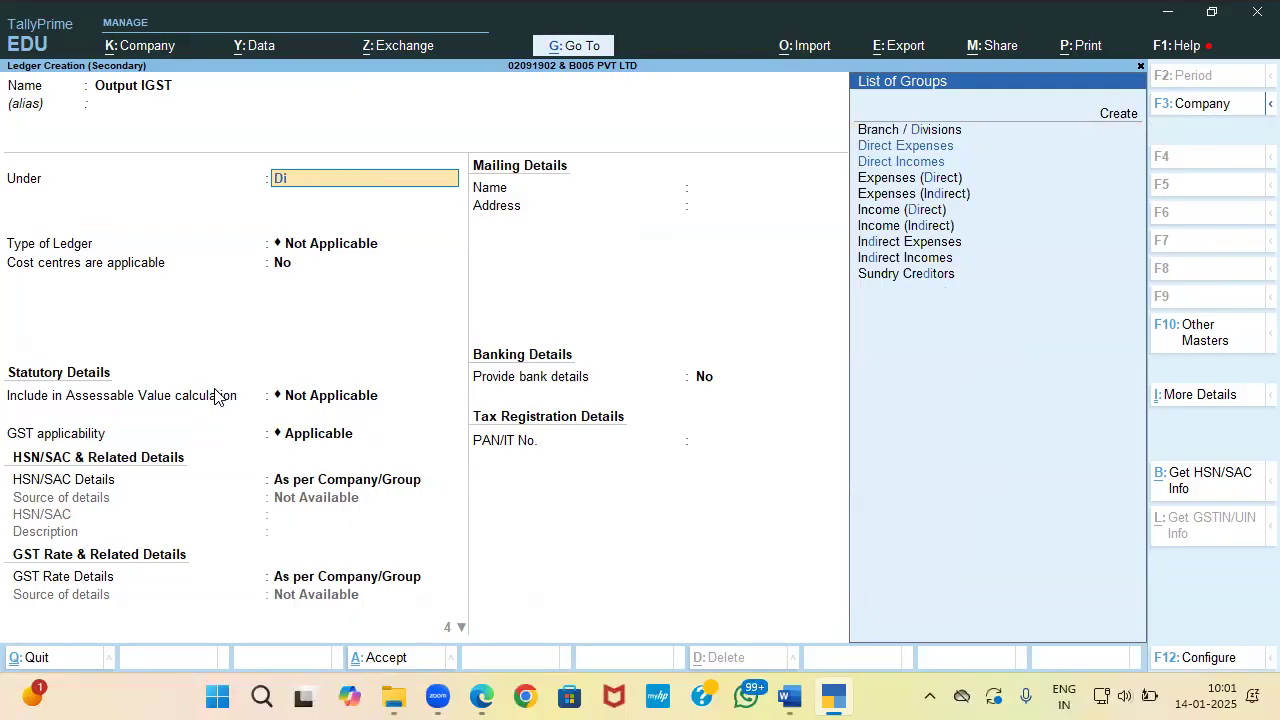
pyautogui.press('BackSpace')
pyautogui.write('u')
pyautogui.write('g')
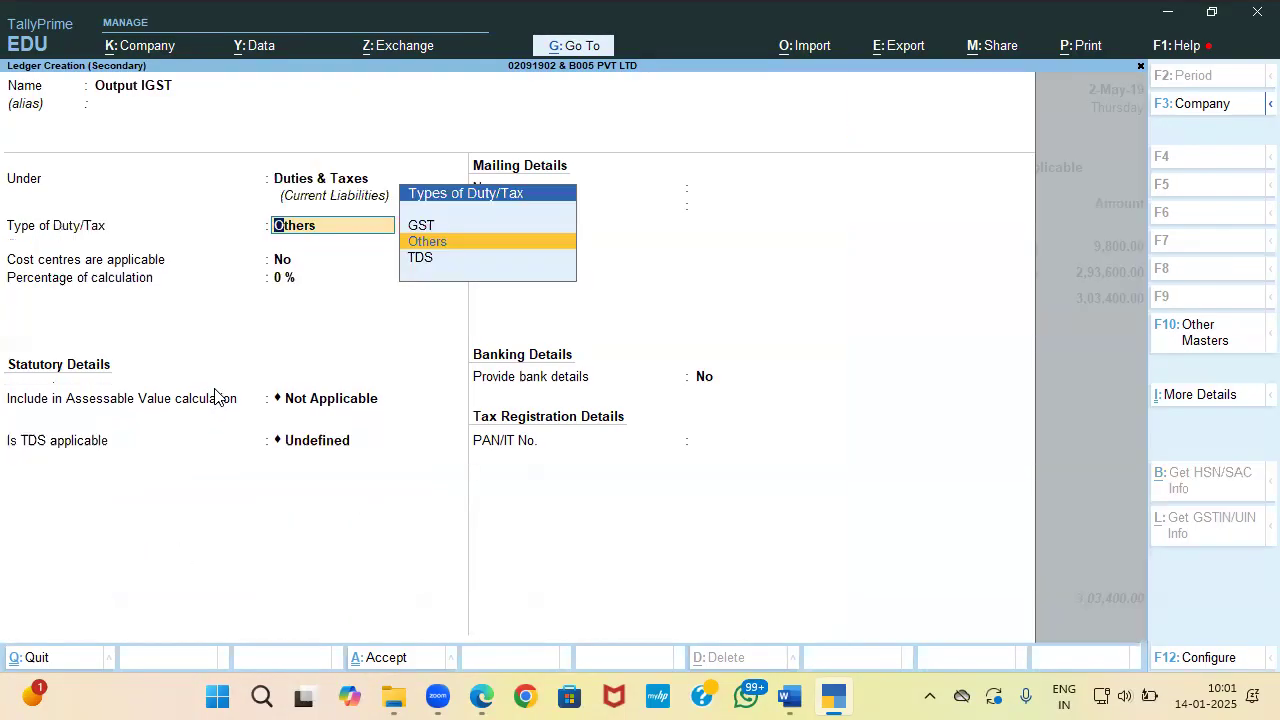
# Step: Make it a GST duty ledger of IGST tax type with Normal rounding, and save it
pyautogui.press('Return')
pyautogui.press('Down')
pyautogui.press('Down')
pyautogui.press('Up')
pyautogui.press('Up')
pyautogui.press('Return')
pyautogui.press('Return')
pyautogui.press('Return')
pyautogui.press('Return')
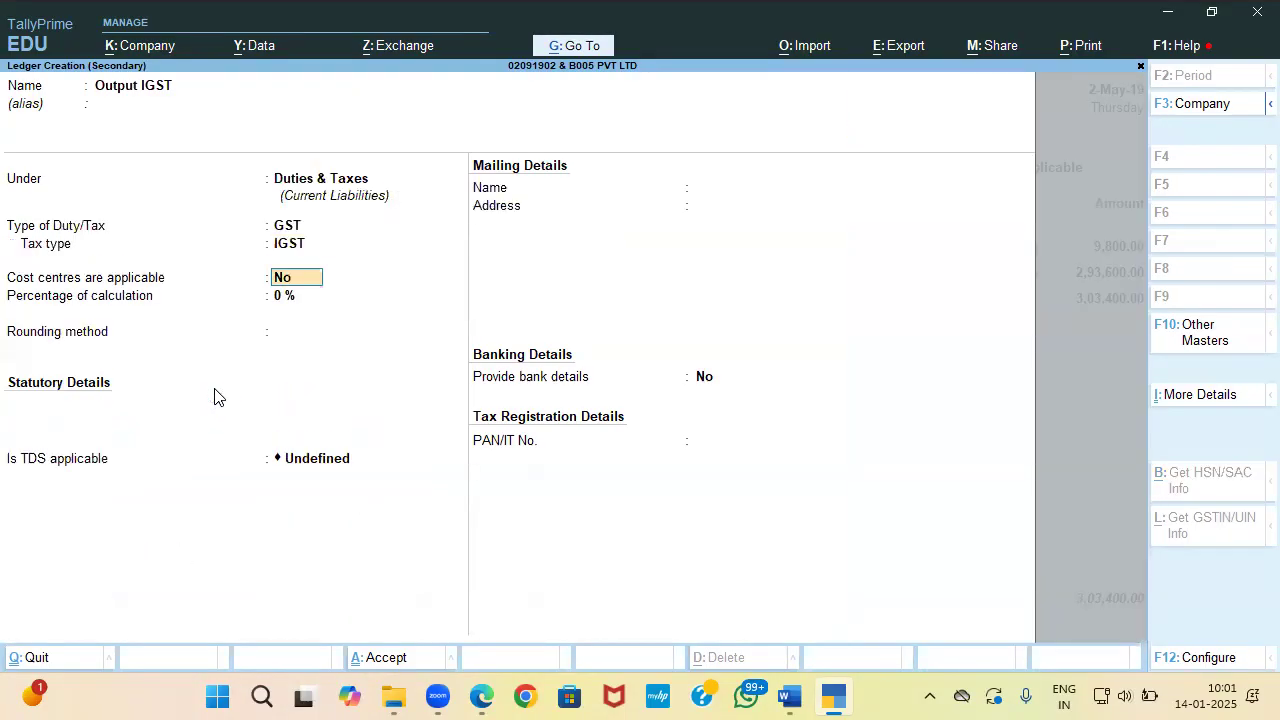
pyautogui.press('BackSpace')
pyautogui.press('Down')
pyautogui.press('Return')
pyautogui.press('Return')
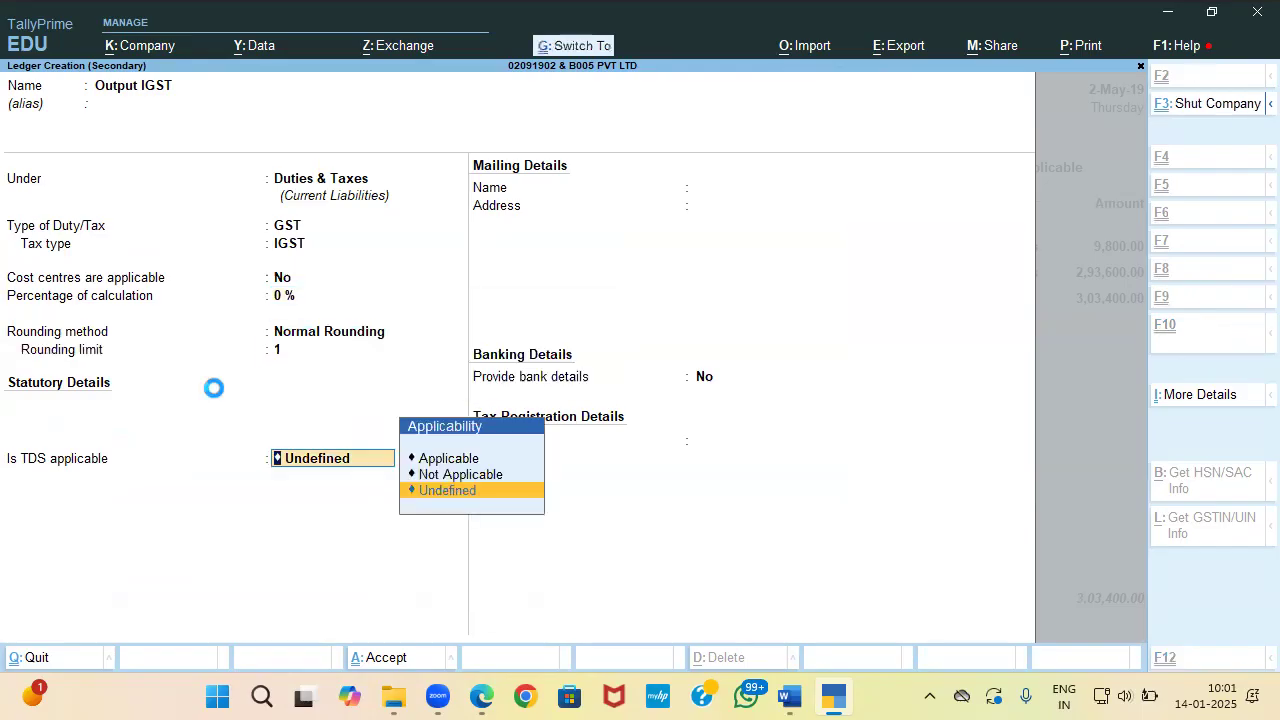
pyautogui.hotkey('ctrl', 'a')
pyautogui.hotkey('alt', 'Tab')
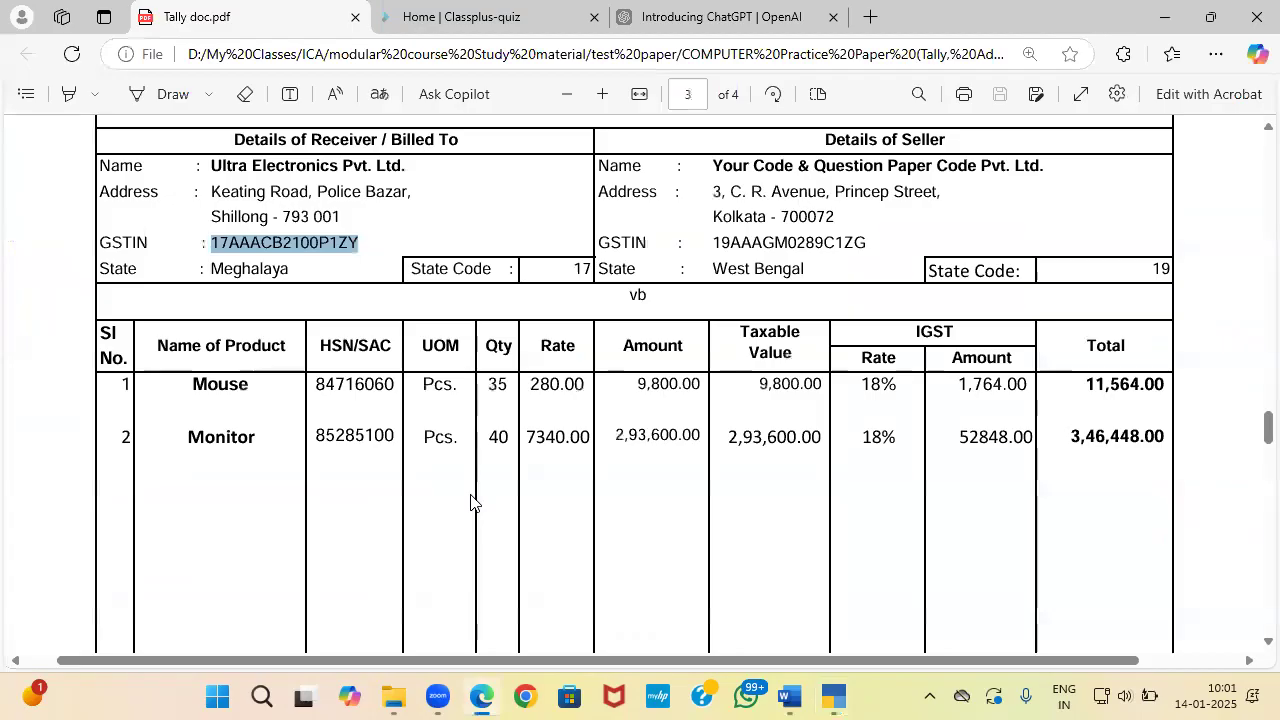
pyautogui.scroll(-5, 471, 500)
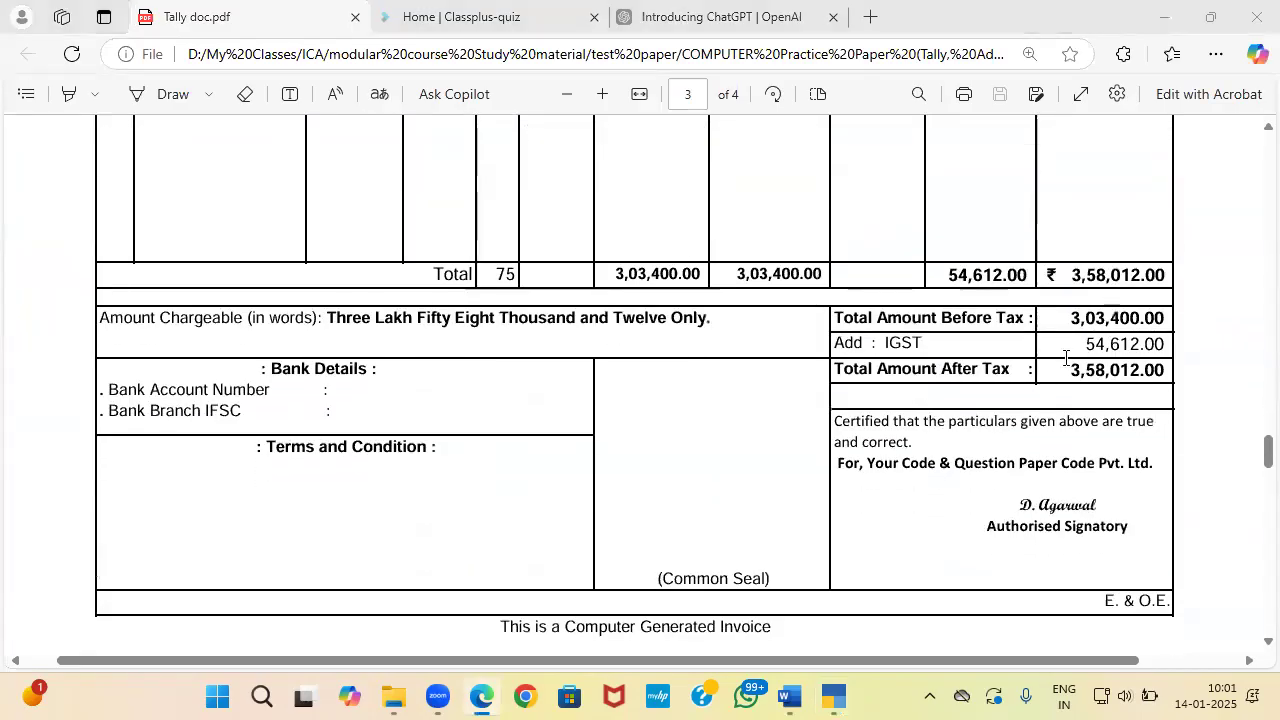
pyautogui.hotkey('alt', 'Tab')
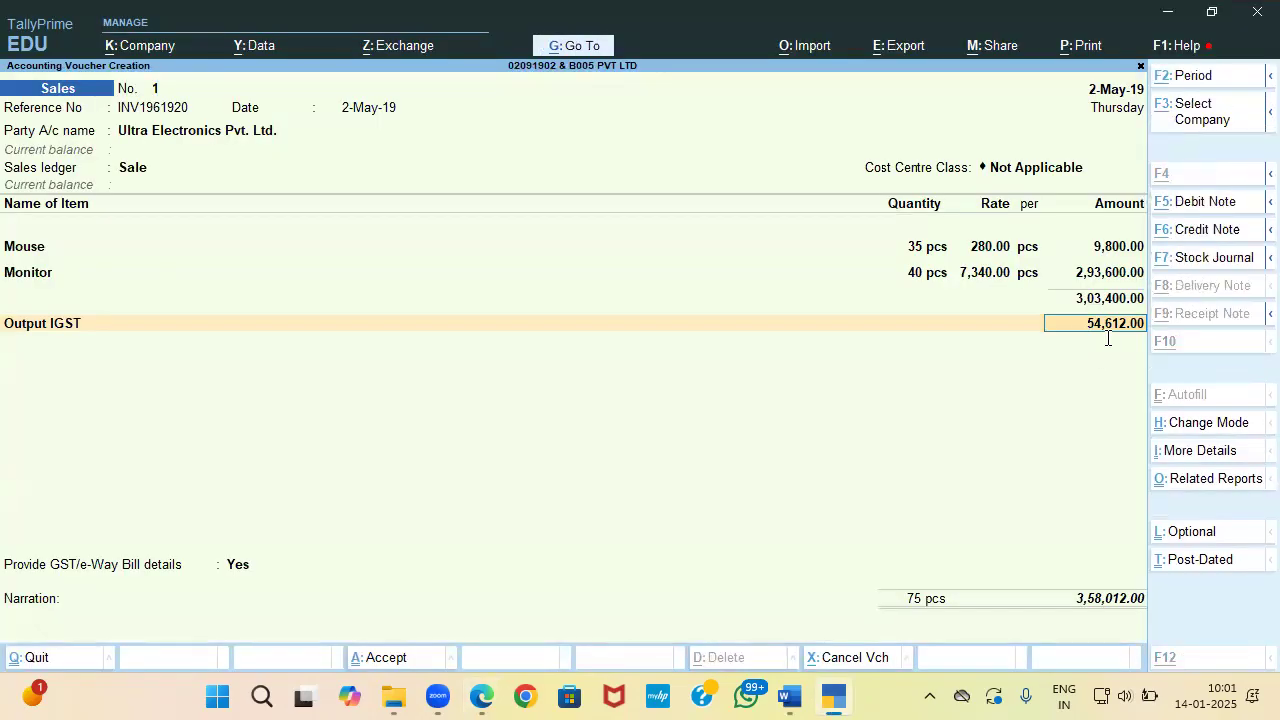
# Step: Set GST/e-Way Bill details to No and save the 3,58,012.00 sales voucher with Output IGST 54,612.00
pyautogui.hotkey('alt', 'Tab')
pyautogui.hotkey('alt', 'Tab')
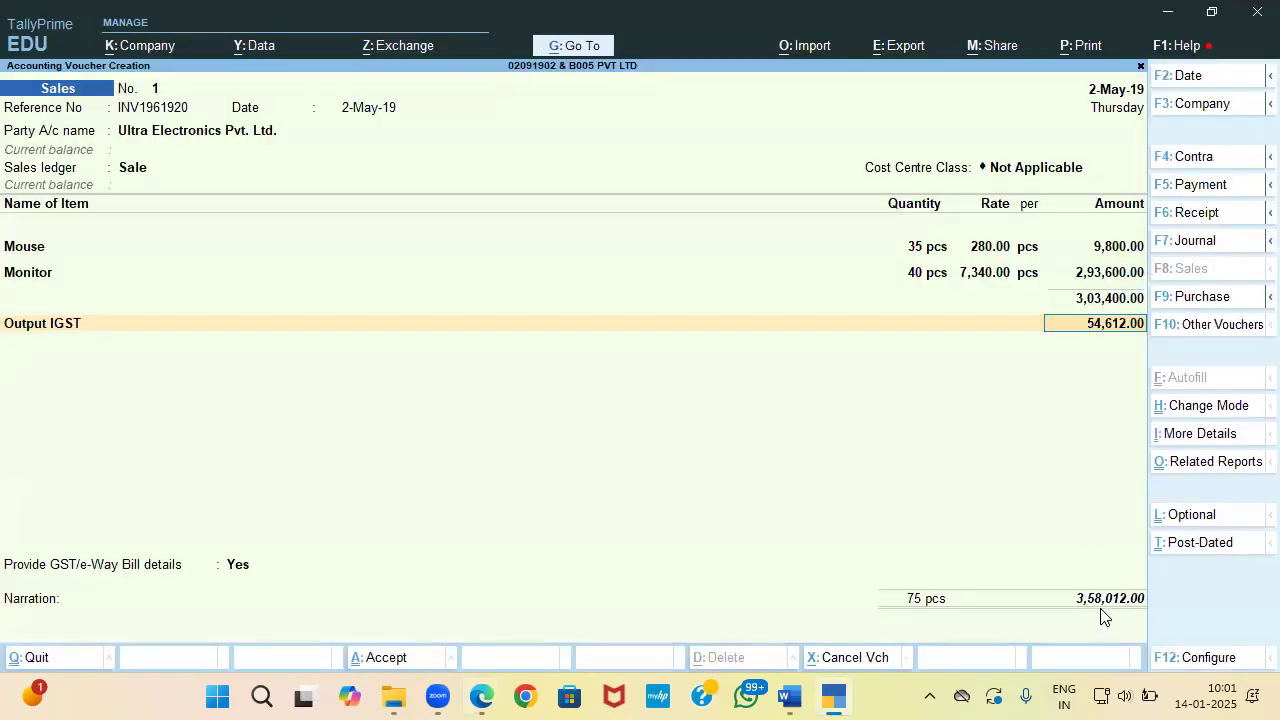
pyautogui.hotkey('alt', 'Tab')
pyautogui.hotkey('alt', 'Tab')
pyautogui.press('Return')
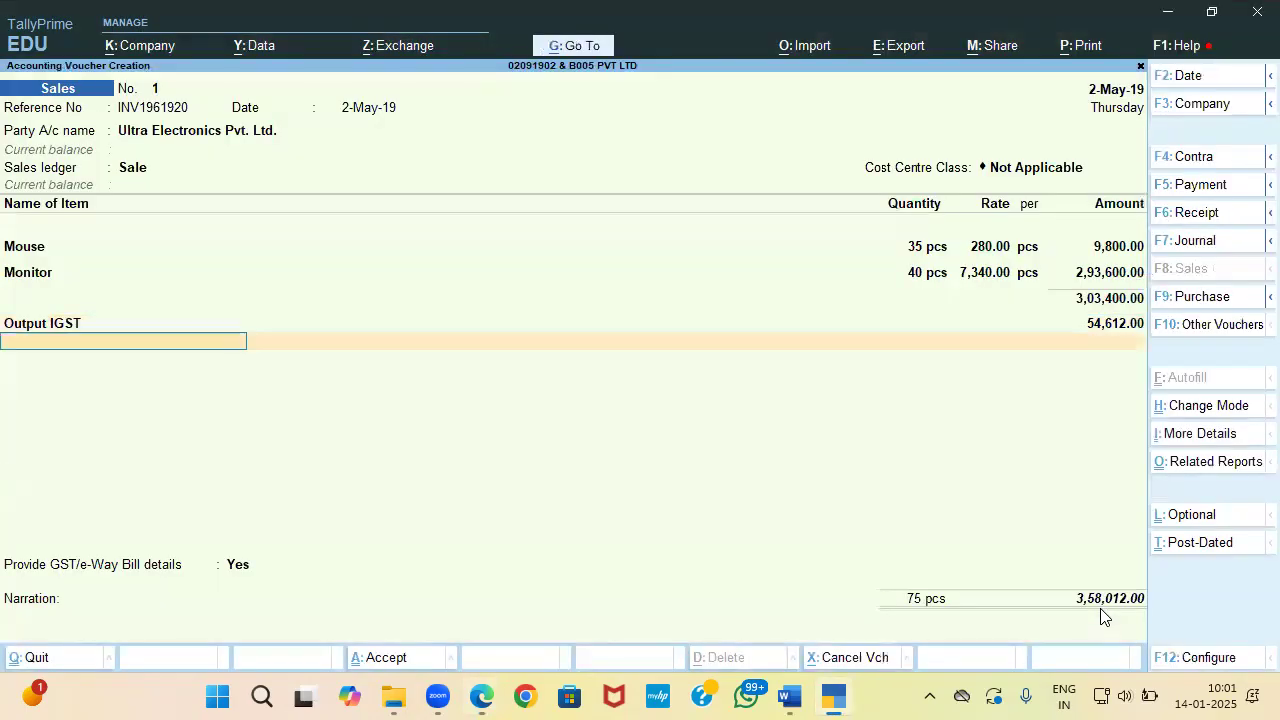
pyautogui.press('Return')
pyautogui.press('Up')
pyautogui.press('Return')
pyautogui.press('Return')
pyautogui.press('Return')
pyautogui.press('Return')
pyautogui.press('Return')
pyautogui.press('Return')
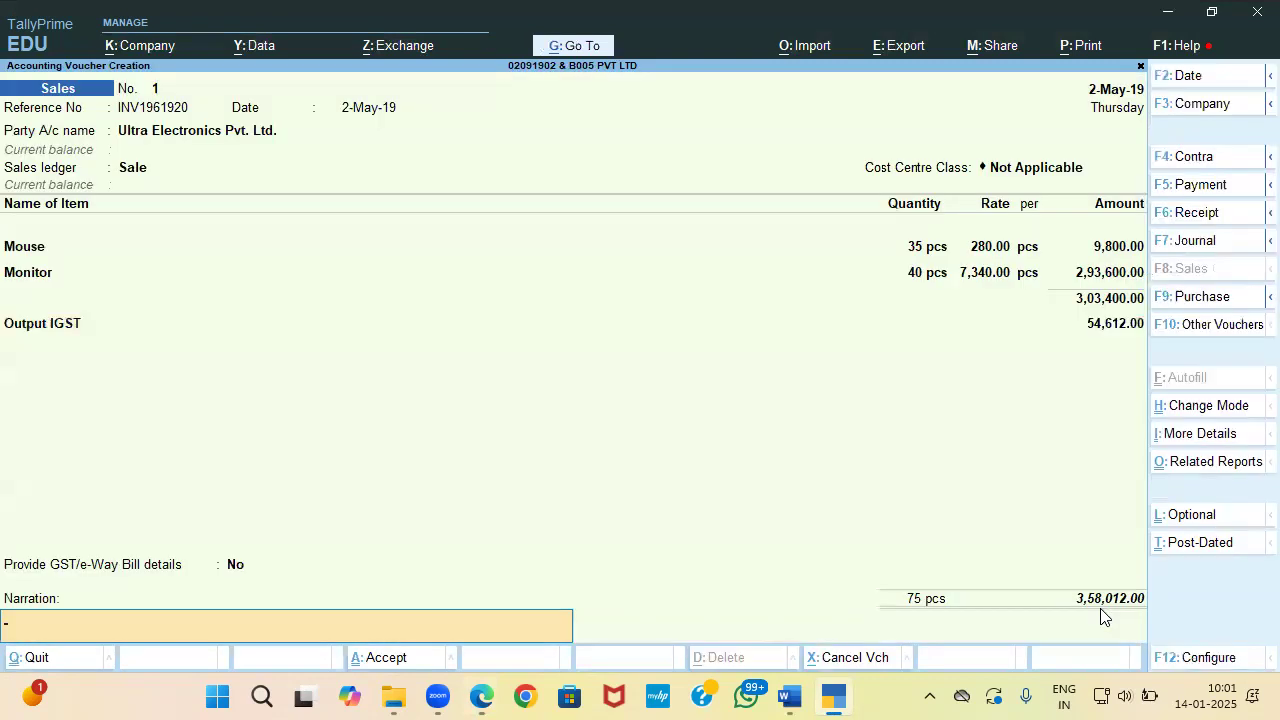
pyautogui.press('Return')
pyautogui.press('Return')
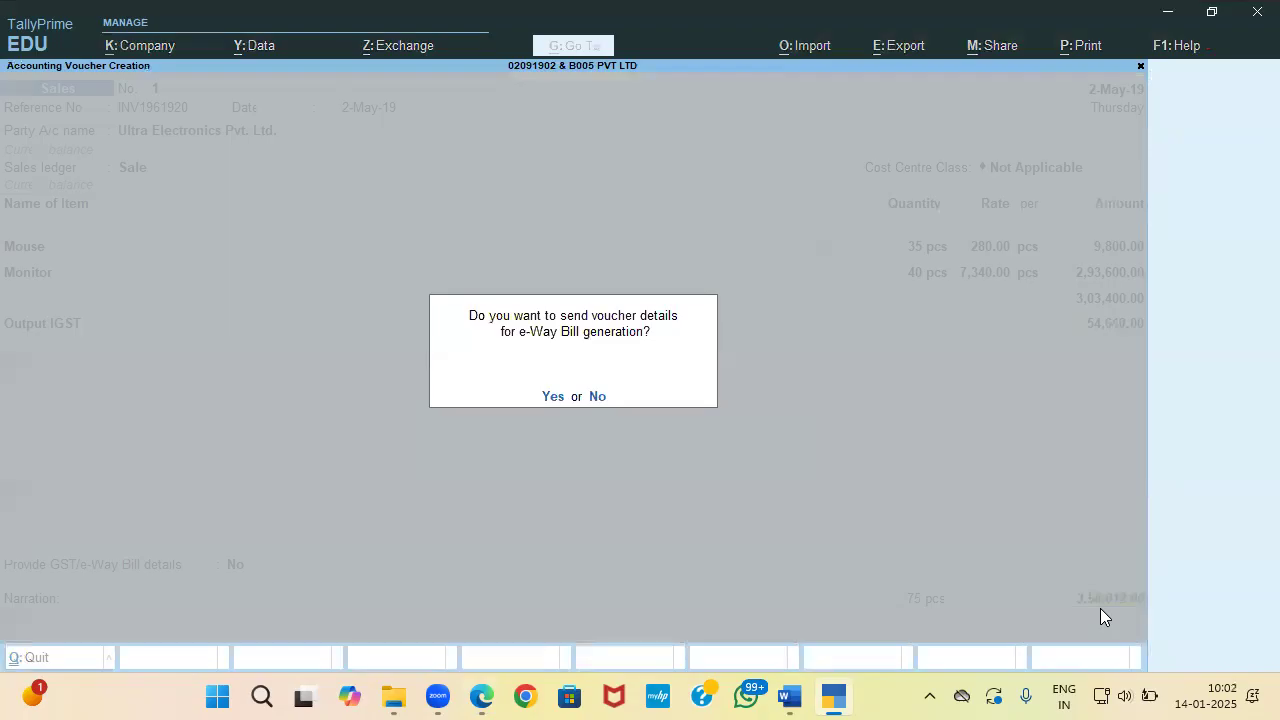
pyautogui.press('Return')
pyautogui.press('Return')
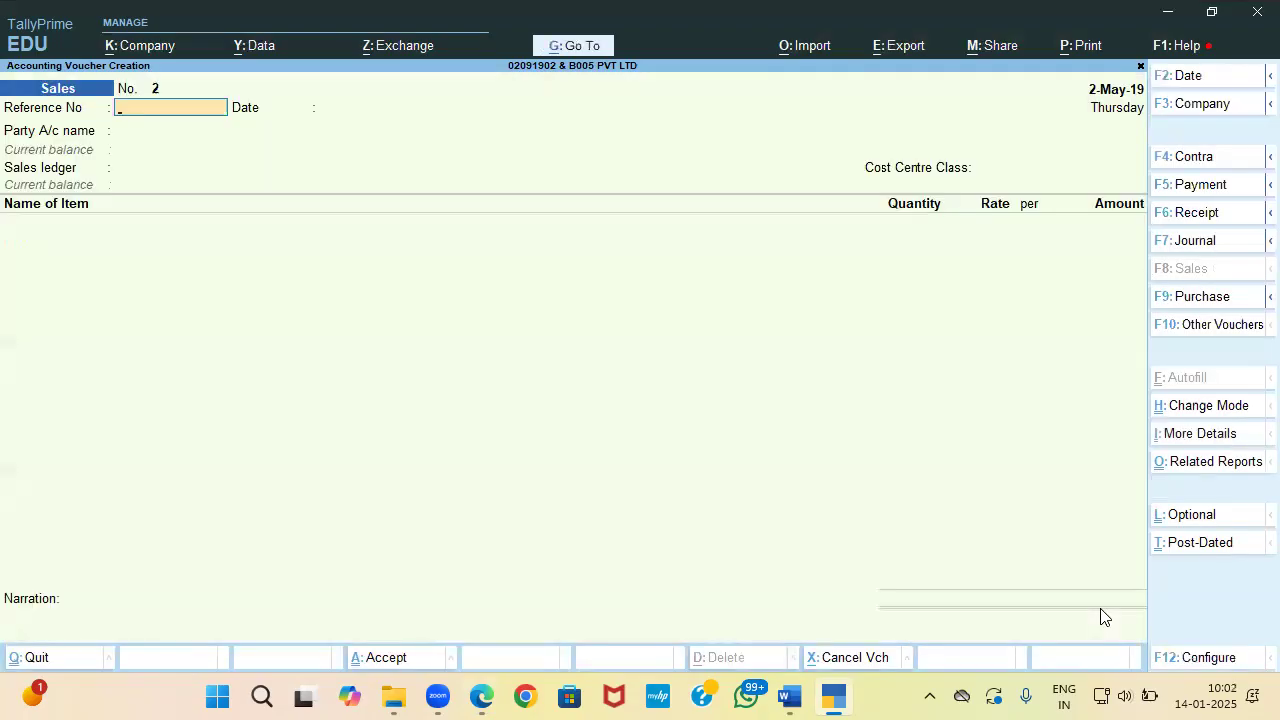
pyautogui.hotkey('alt', 'Tab')
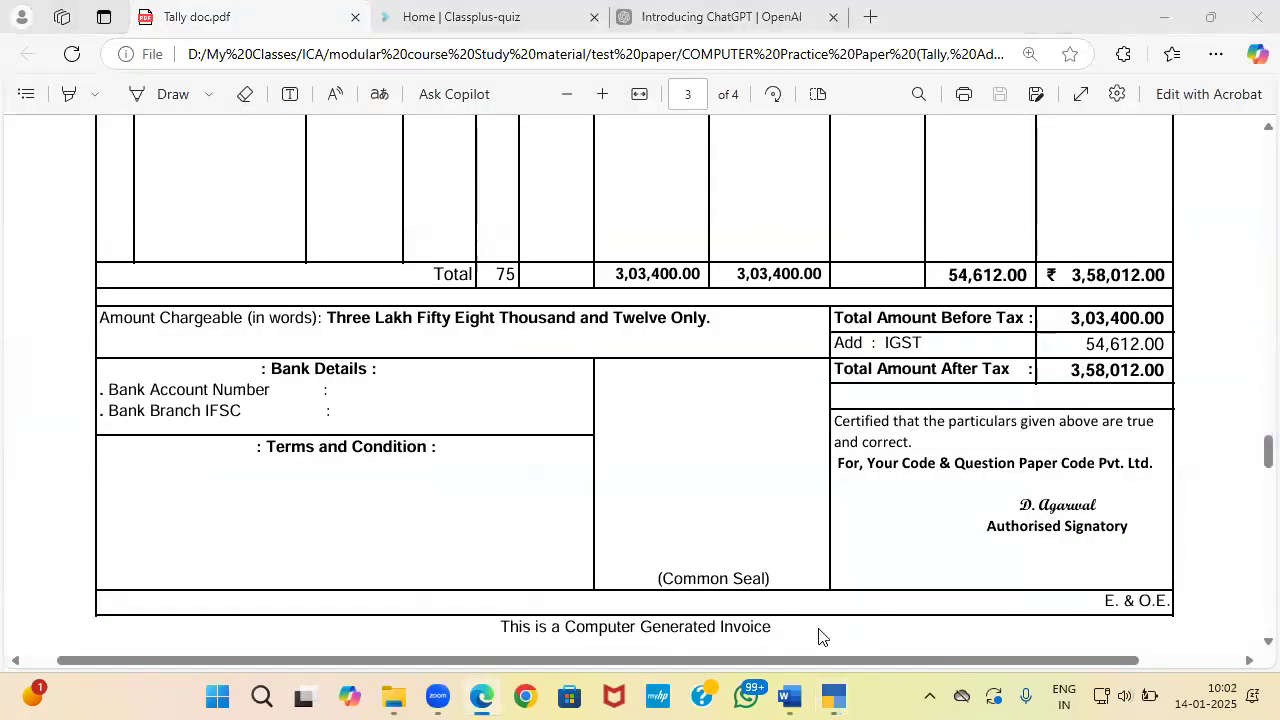
pyautogui.hotkey('alt', 'Tab')
pyautogui.hotkey('alt', 'Tab')
pyautogui.scroll(-1, 770, 600)
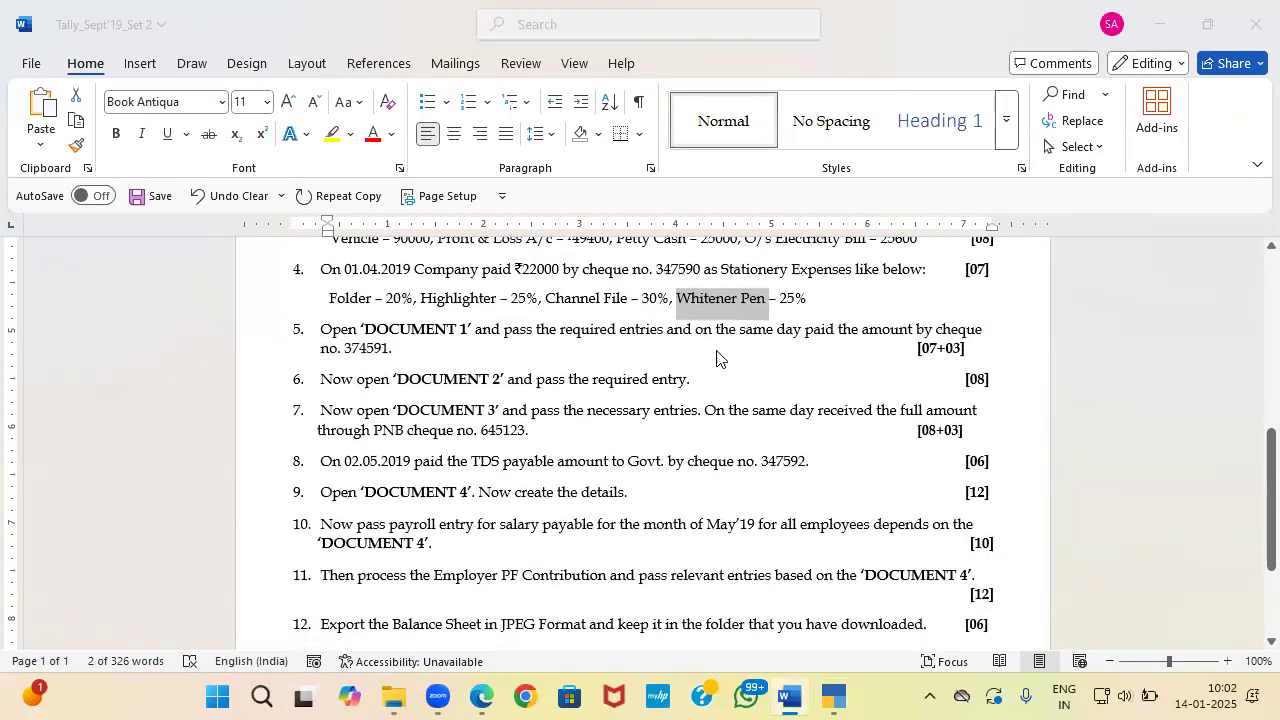
pyautogui.hotkey('alt', 'Tab')
pyautogui.hotkey('alt', 'Tab')
pyautogui.hotkey('alt', 'Tab')
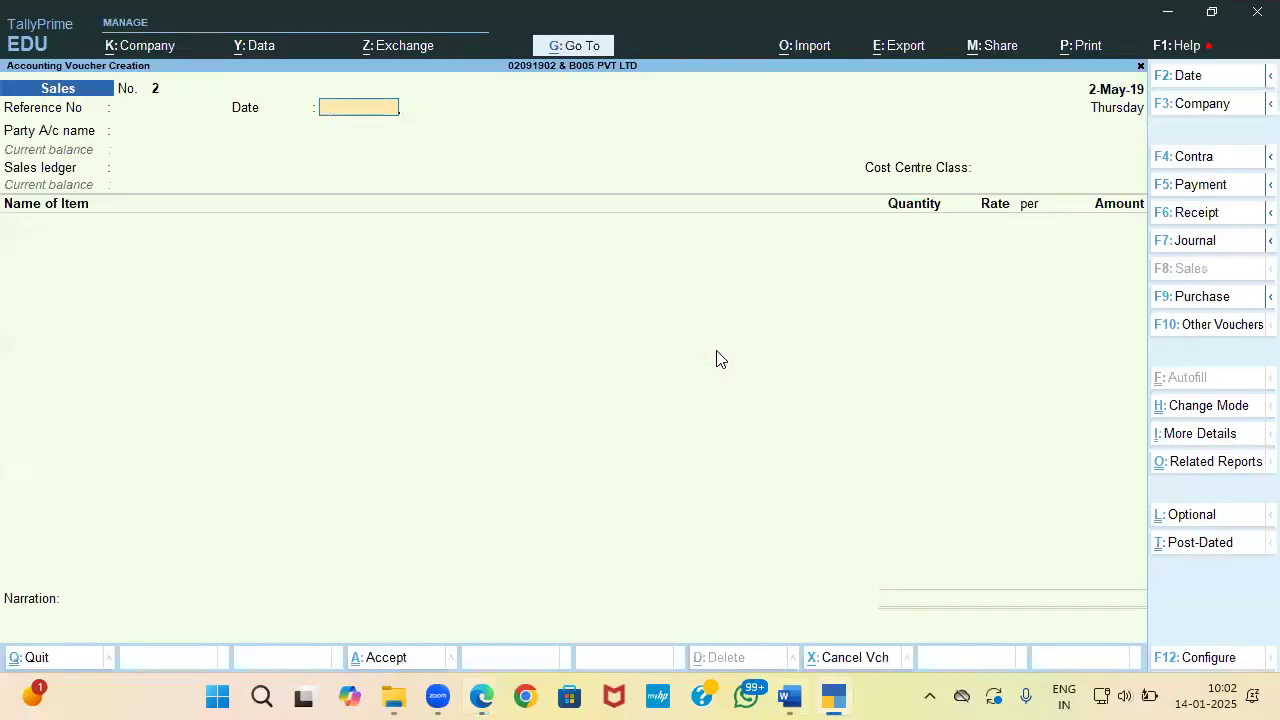
# Step: Start a receipt voucher crediting Ultra Electronics Pvt. Ltd
pyautogui.press('F6')
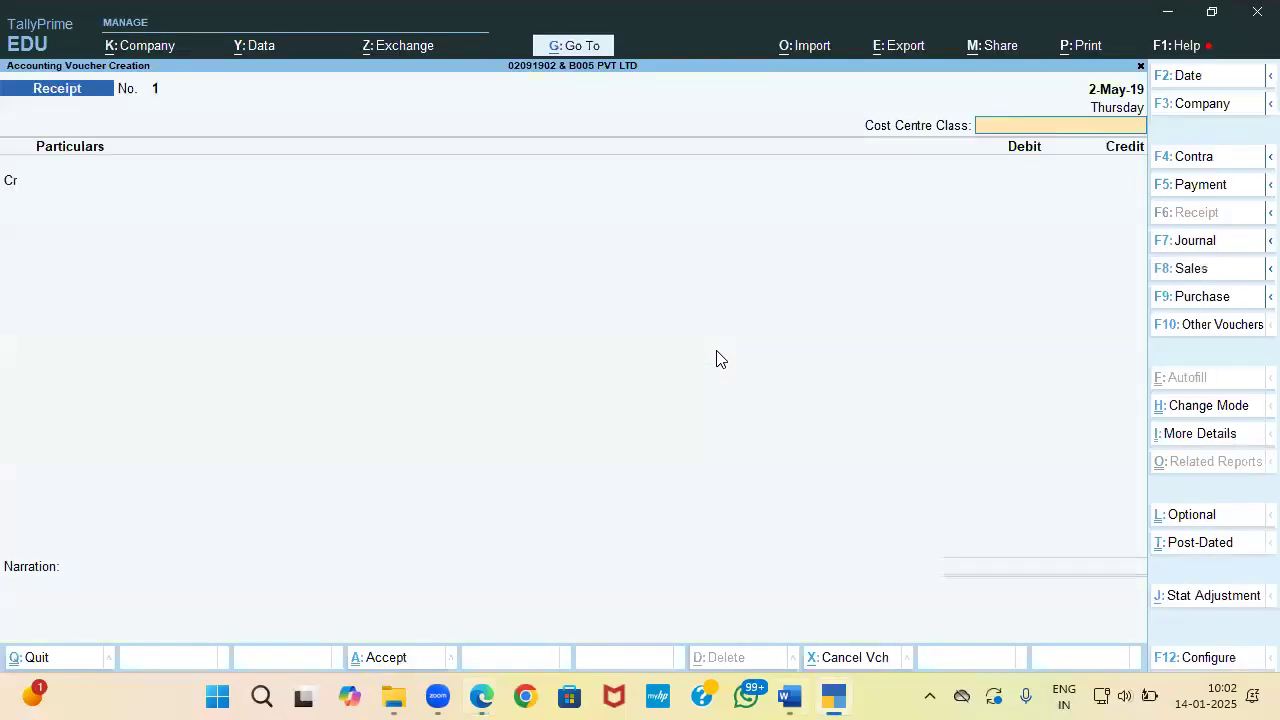
pyautogui.press('Return')
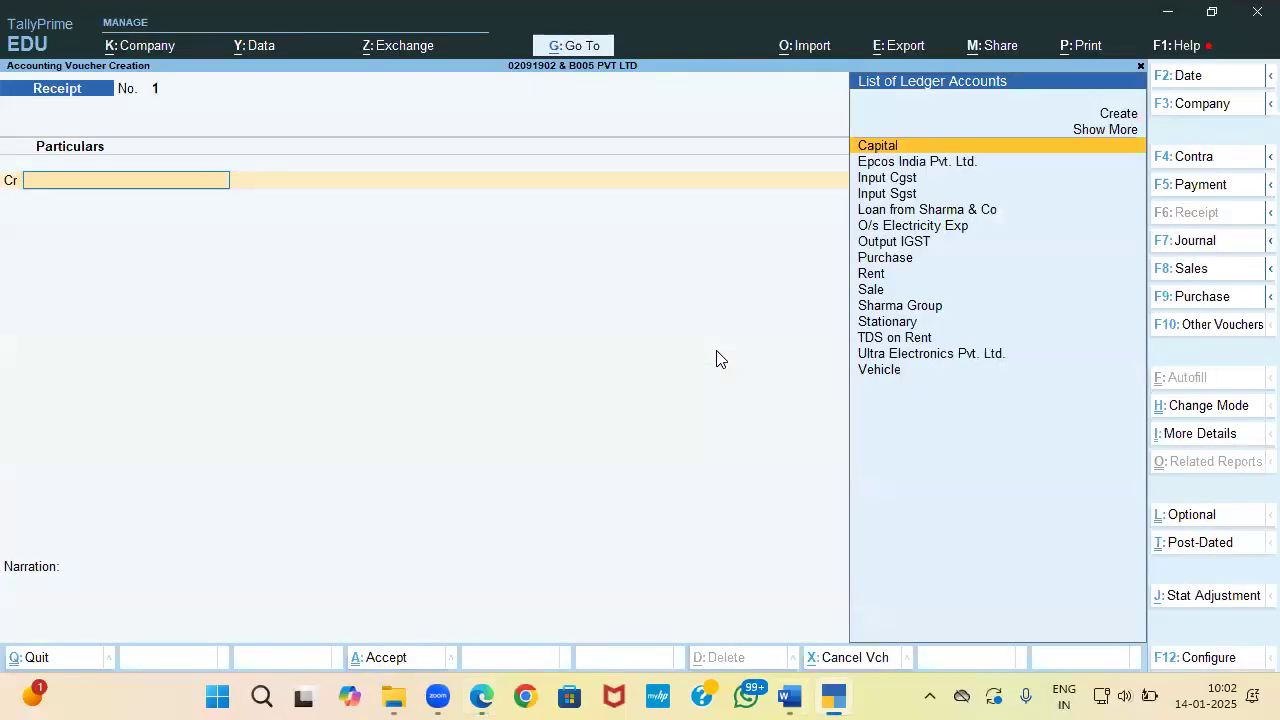
pyautogui.hotkey('alt', 'Tab')
pyautogui.scroll(5, 716, 359)
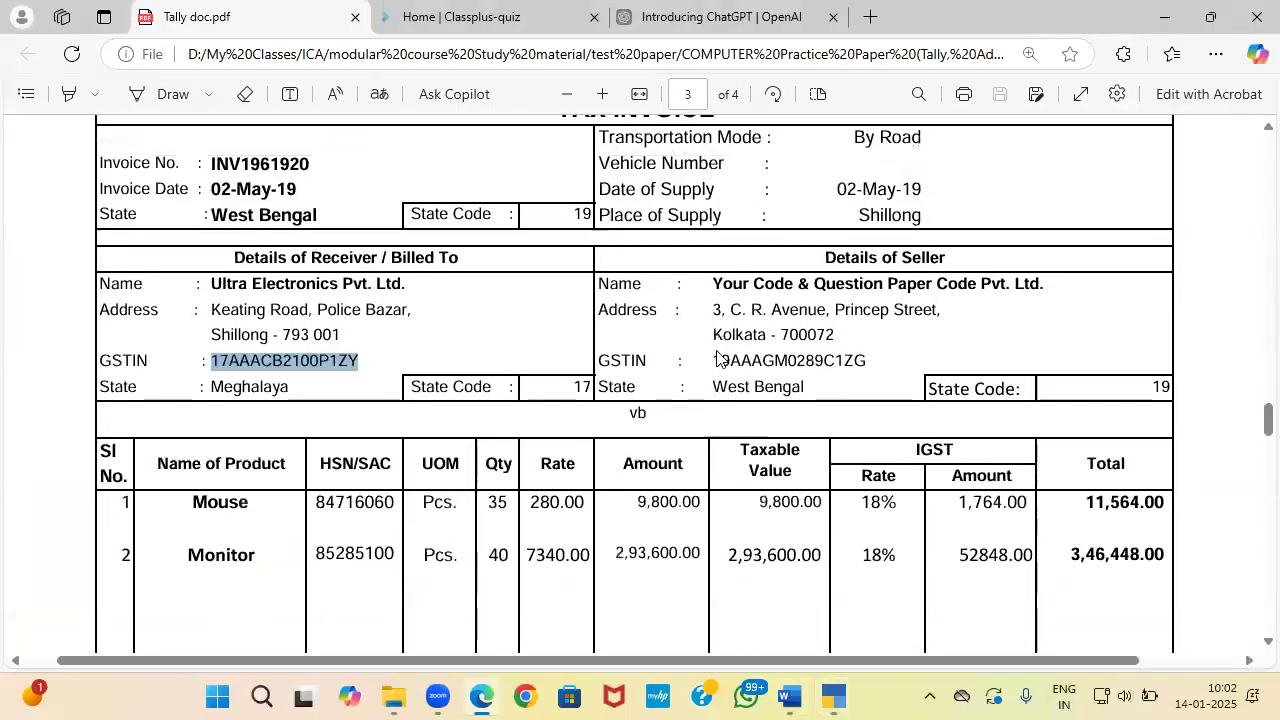
pyautogui.hotkey('alt', 'Tab')
pyautogui.write('U')
pyautogui.press('Return')
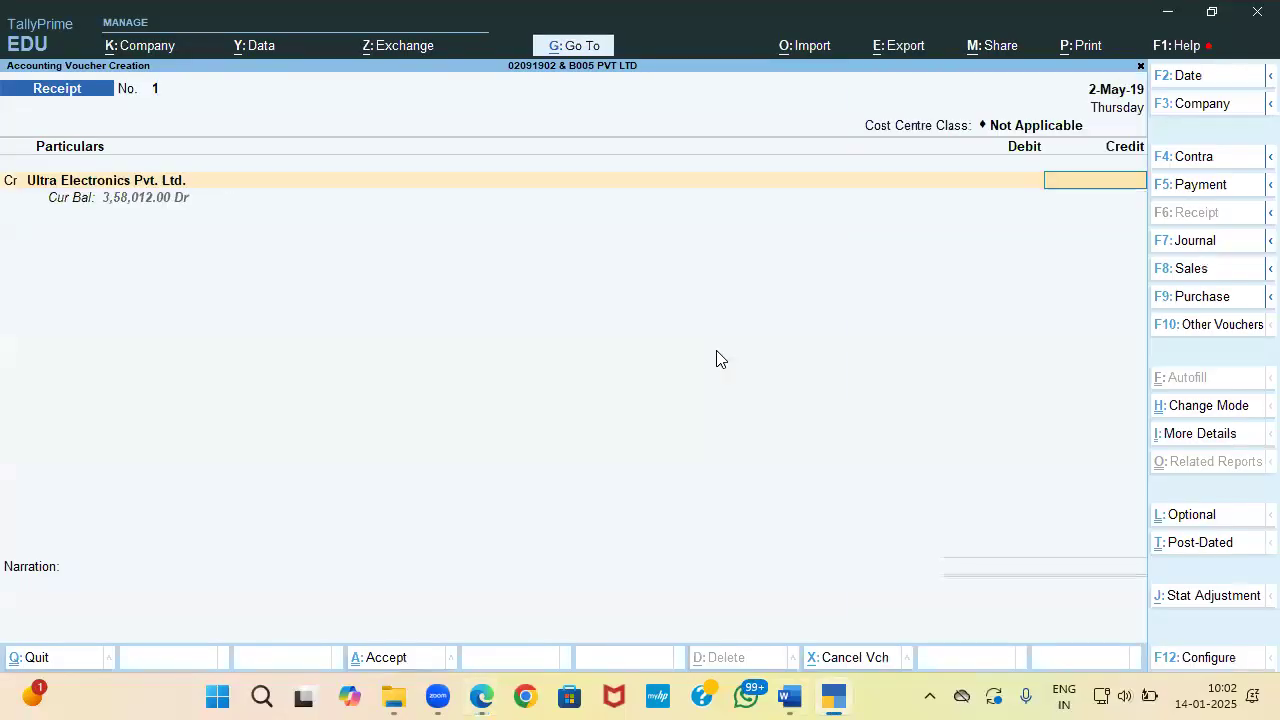
# Step: Enter 3,58,012 against bill 1 and debit South Indian Bank for the same amount
pyautogui.write('358012')
pyautogui.press('Return')
pyautogui.press('Return')
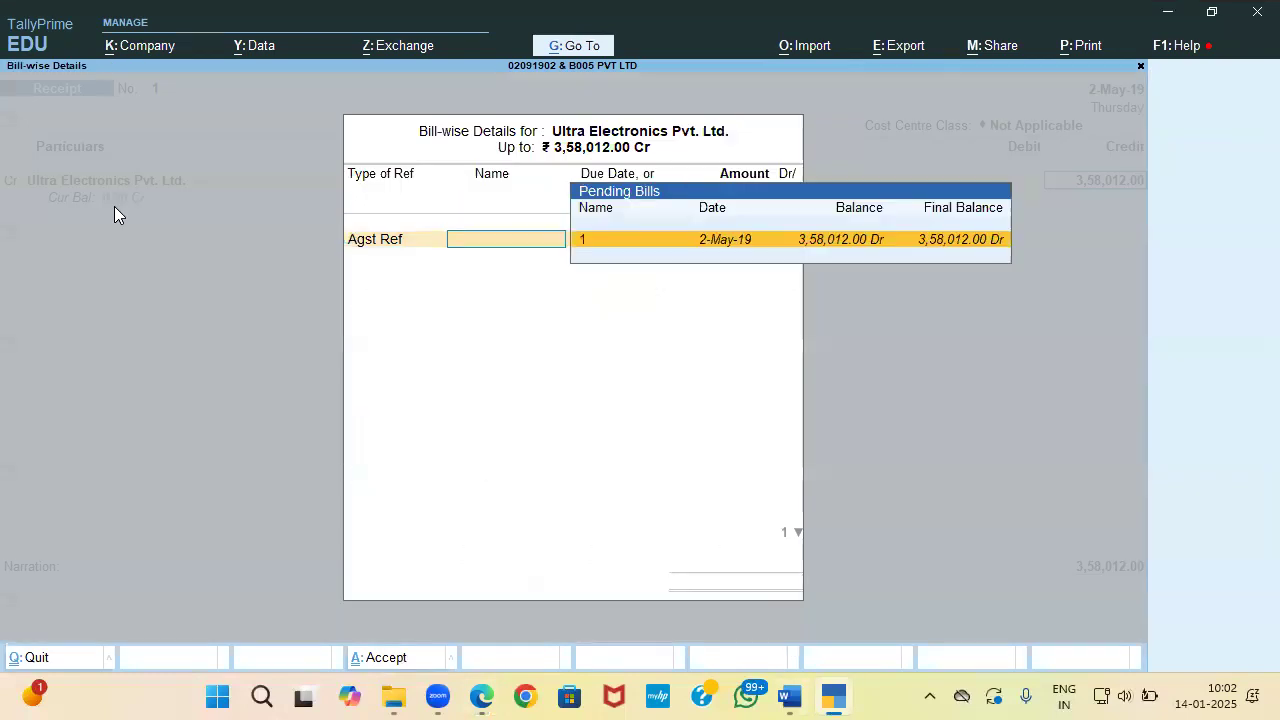
pyautogui.press('Return')
pyautogui.press('Return')
pyautogui.press('Return')
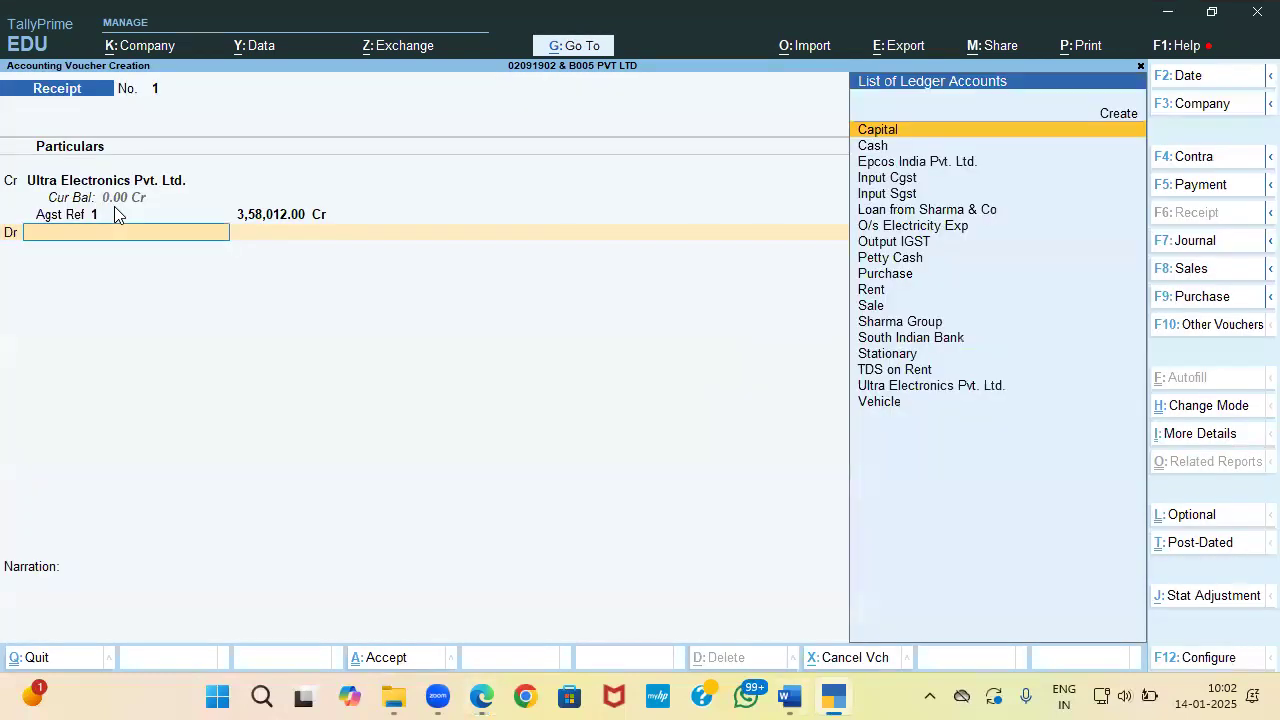
pyautogui.write('So')
pyautogui.press('Return')
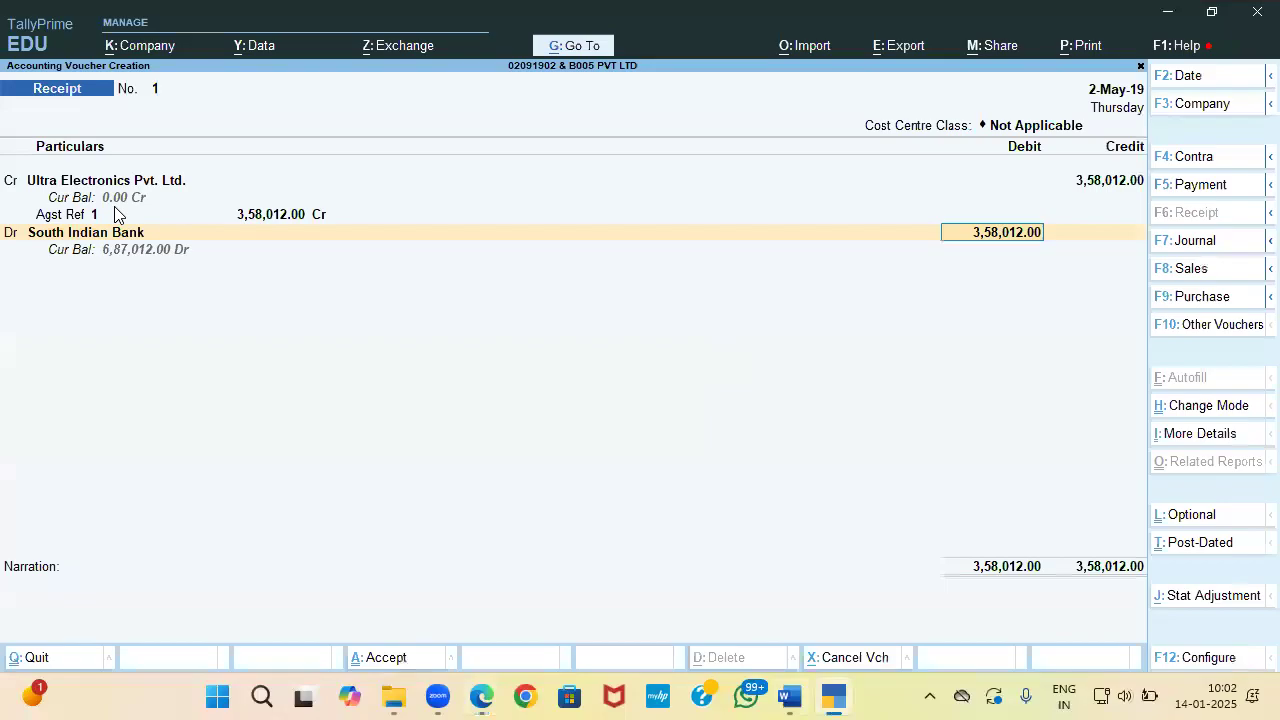
pyautogui.press('Return')
pyautogui.press('Return')
pyautogui.press('Return')
# Step: Enter cheque number 645123 with instrument date 2-May-19 in the bank allocation
pyautogui.hotkey('alt', 'Tab')
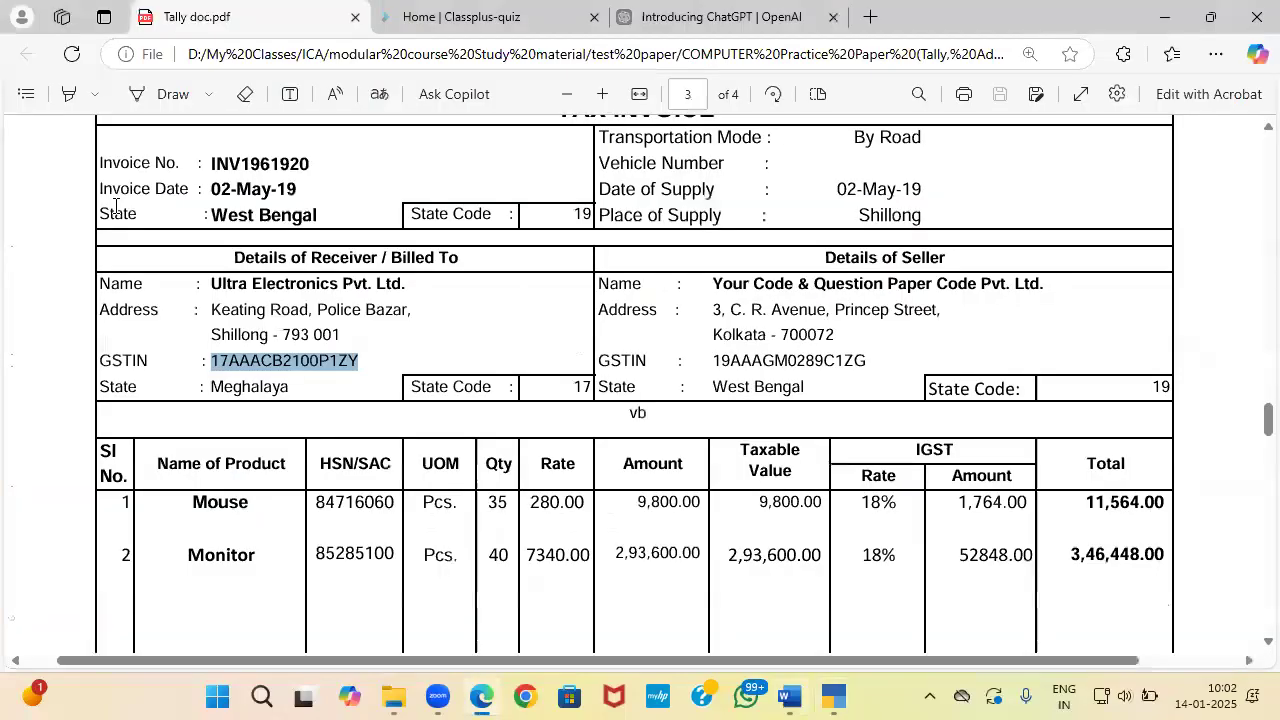
pyautogui.hotkey('alt', 'Tab')
pyautogui.hotkey('alt', 'Tab')
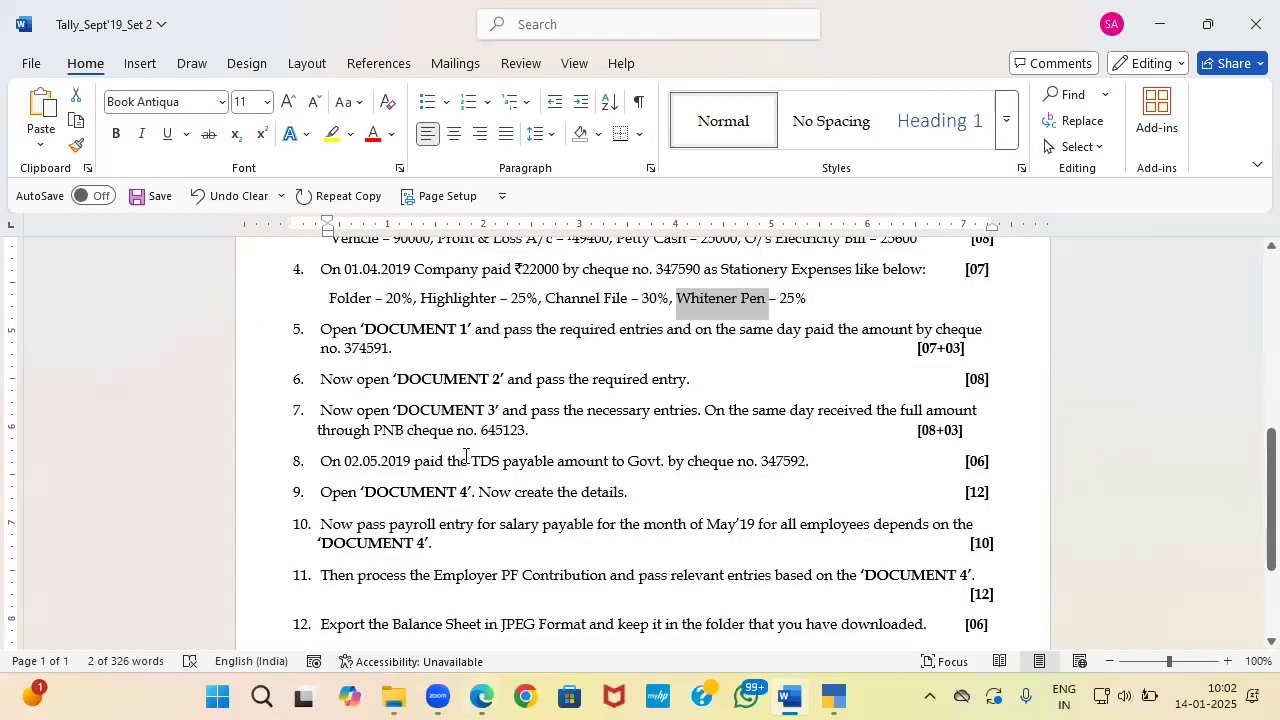
pyautogui.moveTo(482, 432); pyautogui.dragTo(522, 440)
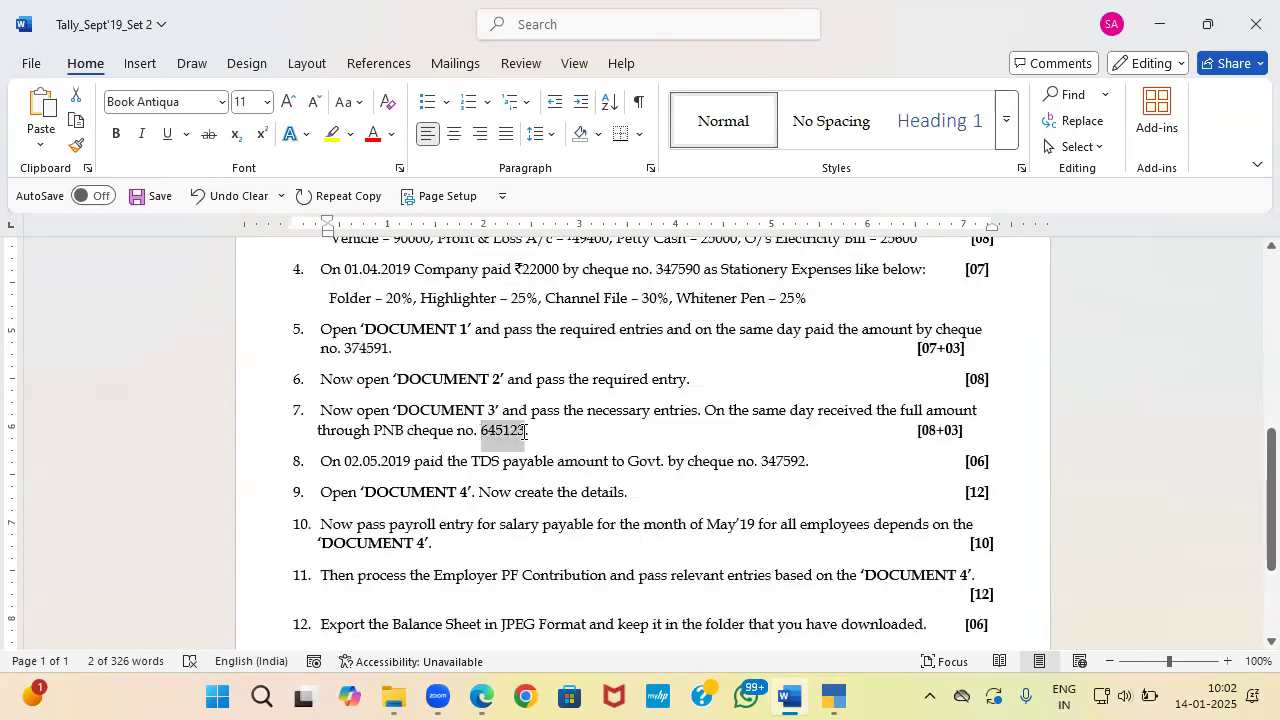
pyautogui.hotkey('alt', 'Tab')
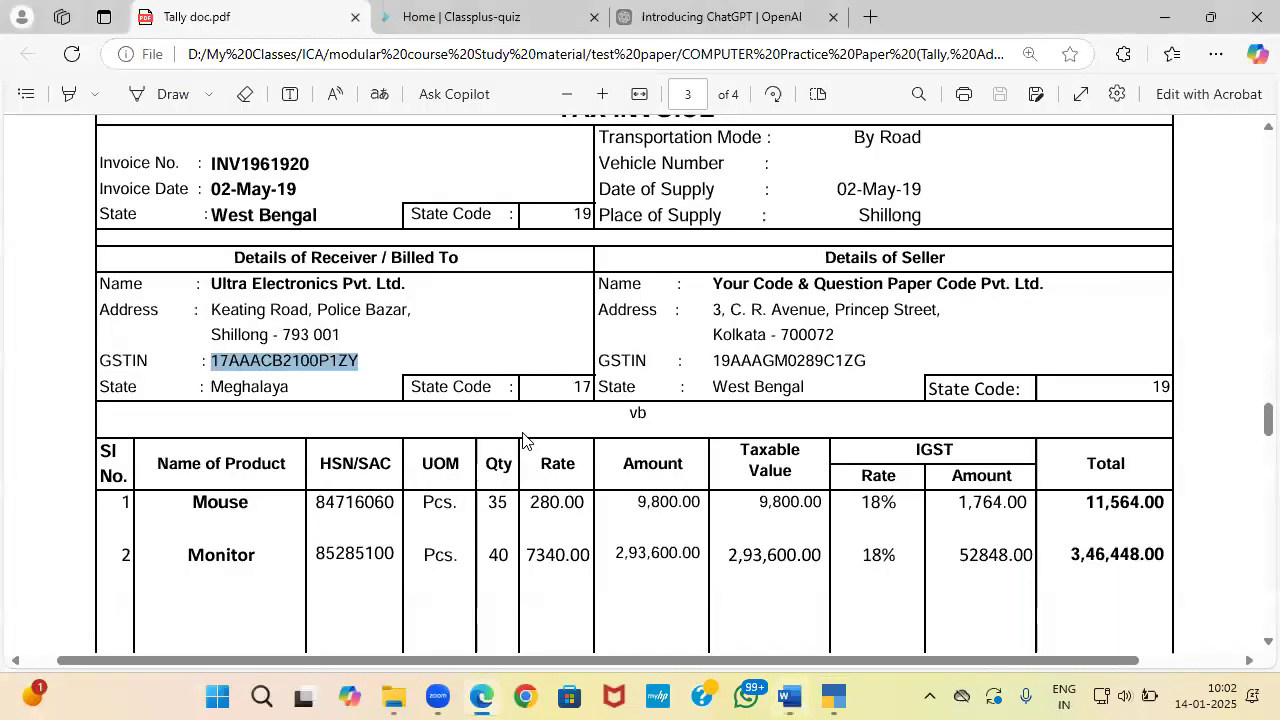
pyautogui.hotkey('alt', 'Tab')
pyautogui.hotkey('alt', 'Tab')
pyautogui.hotkey('ctrl', 'alt', 'v')
pyautogui.press('Return')
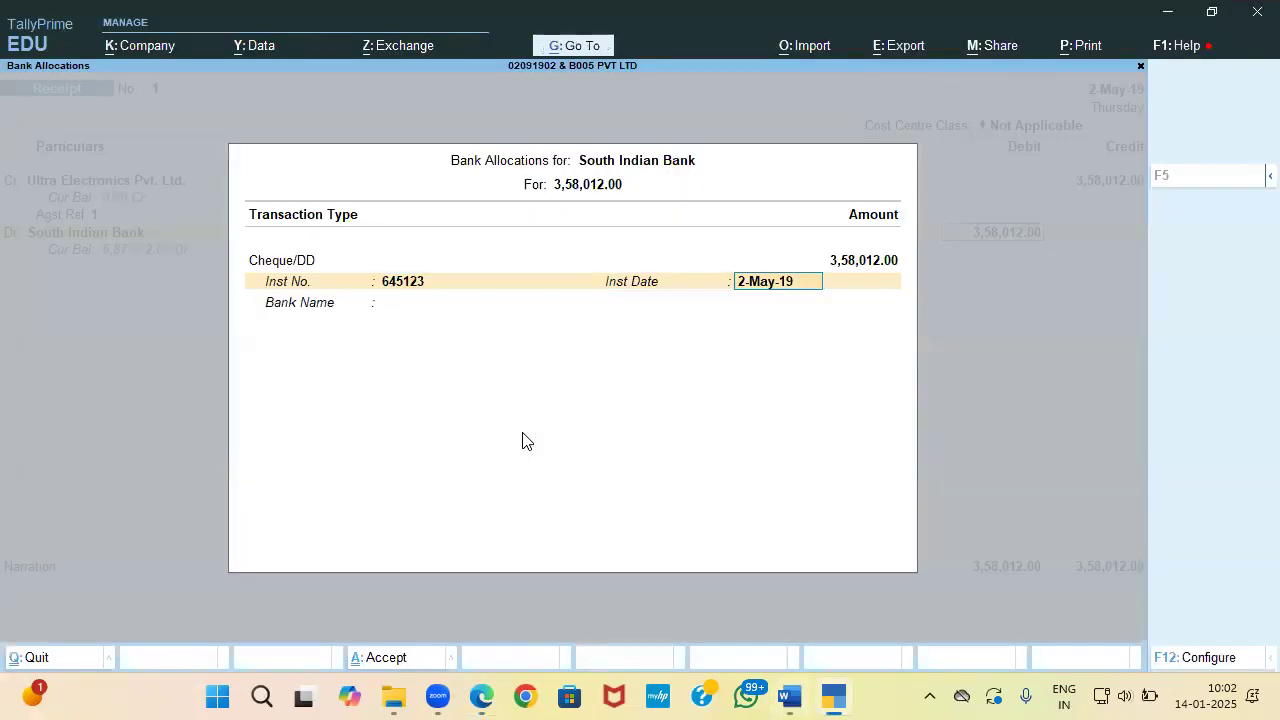
pyautogui.press('Return')
pyautogui.hotkey('alt', 'Tab')
pyautogui.hotkey('alt', 'Tab')
pyautogui.press('Tab')
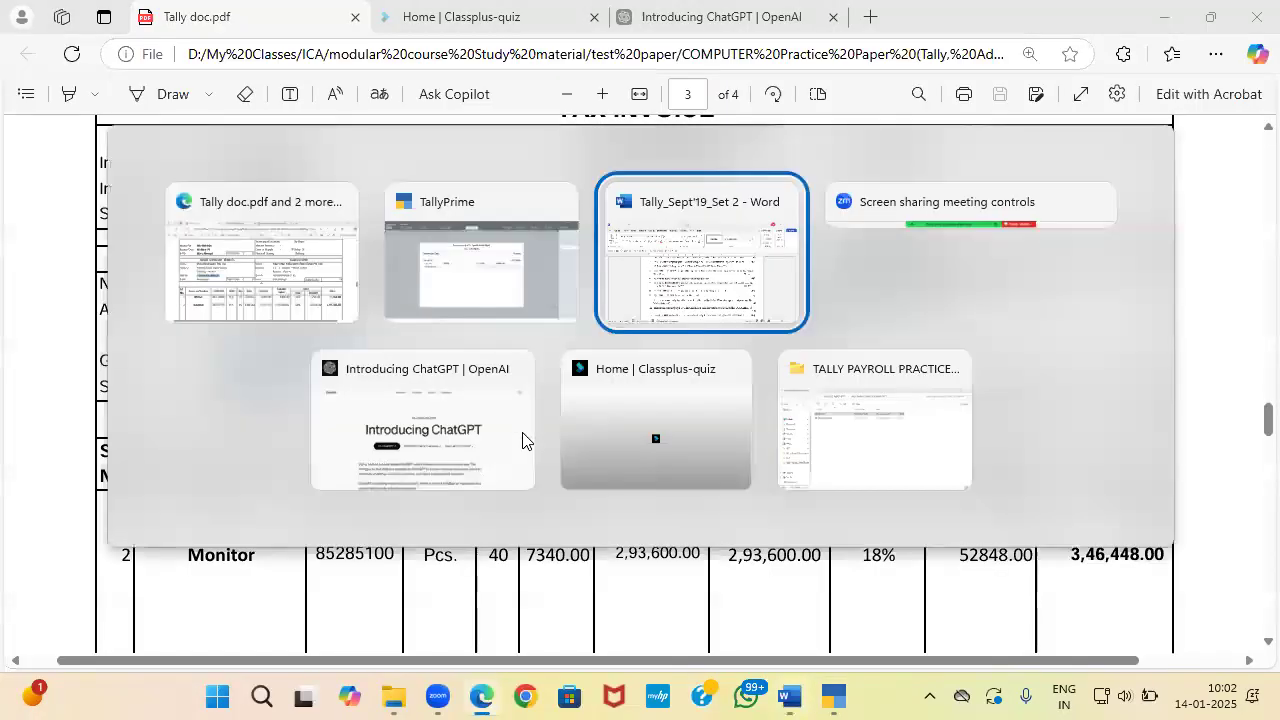
pyautogui.hotkey('alt', 'Tab')
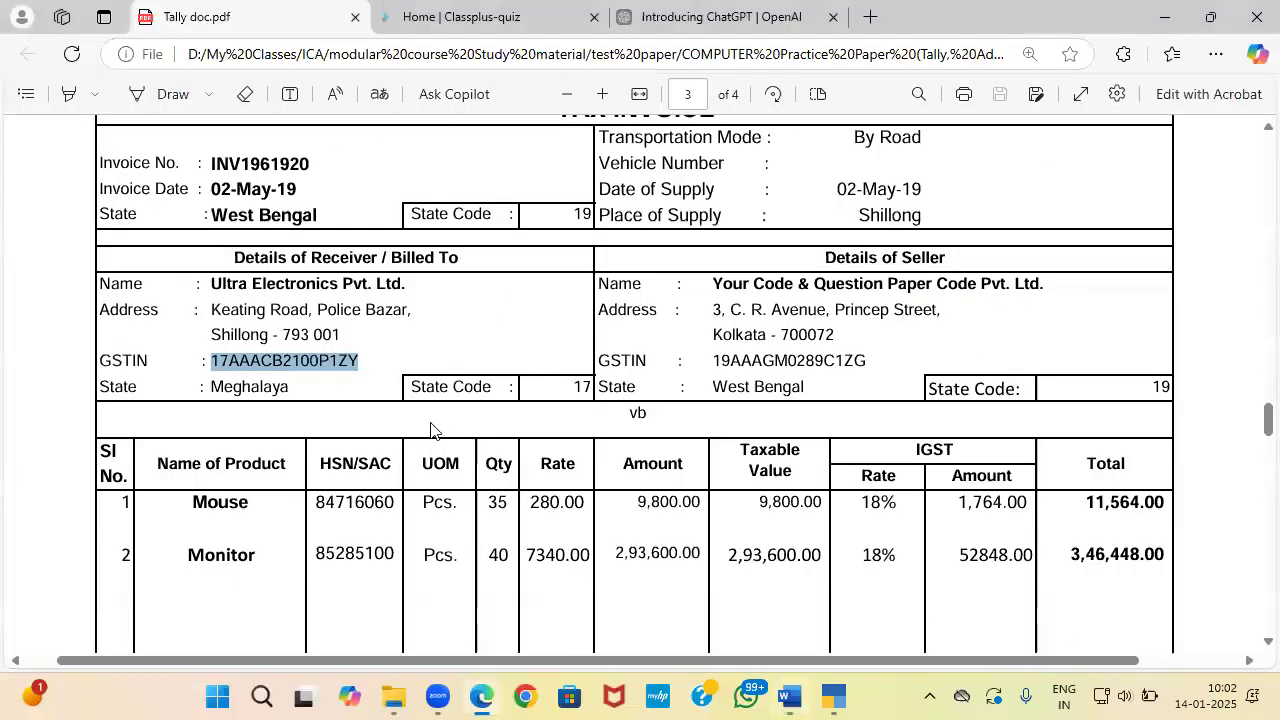
pyautogui.hotkey('alt', 'Tab')
pyautogui.press('Tab')
# Step: Specify Pnb Bank as the cheque's bank name and save the receipt
pyautogui.write('p')
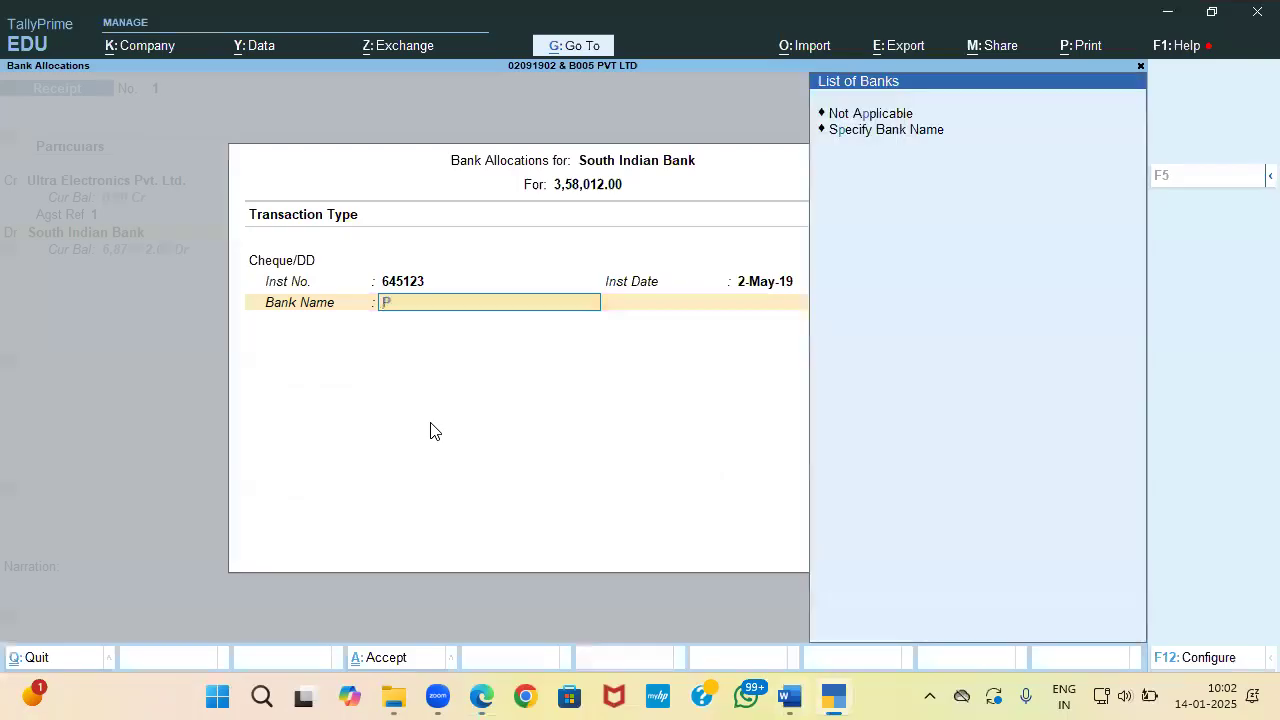
pyautogui.press('Down')
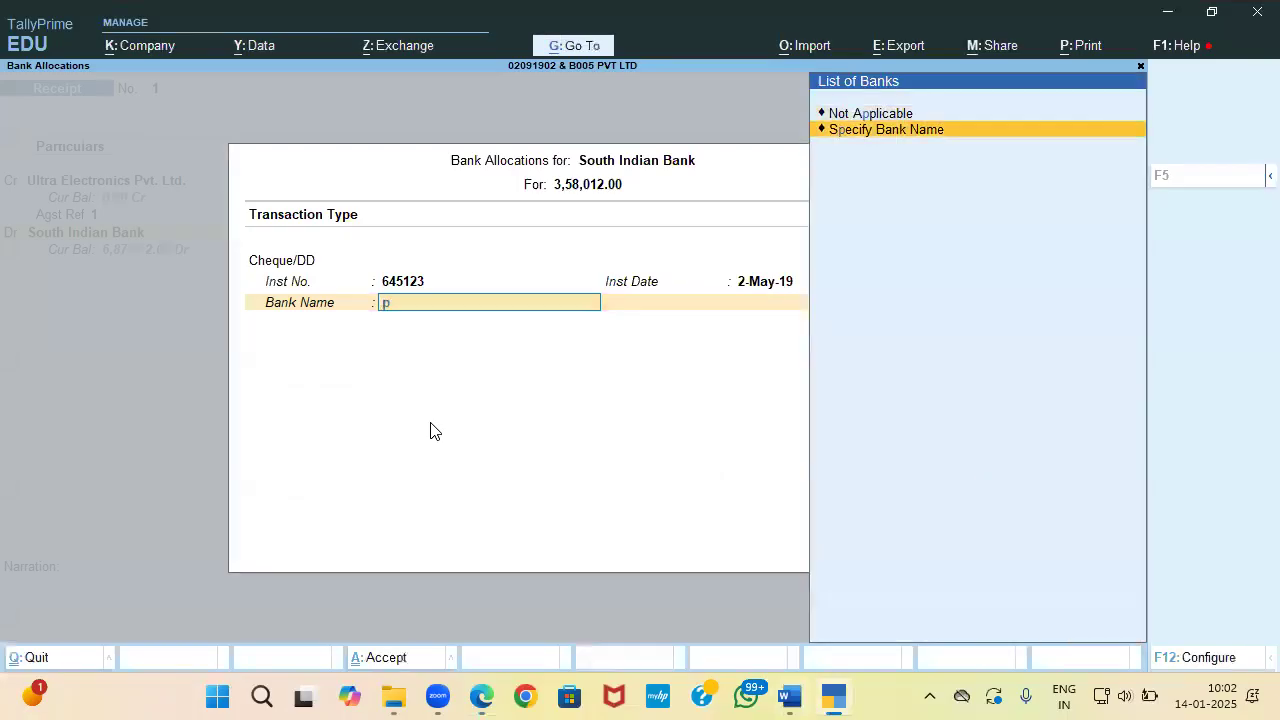
pyautogui.press('Return')
pyautogui.write('Pnb')
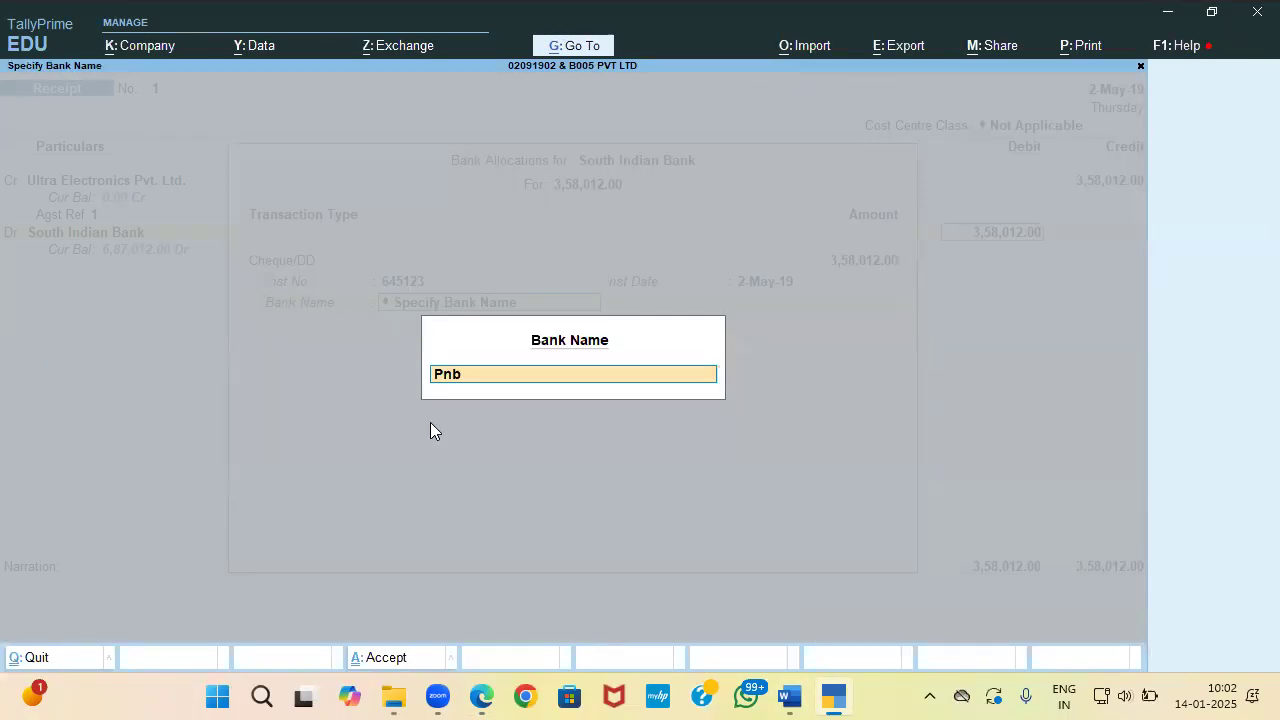
pyautogui.write(' Bank')
pyautogui.press('Return')
pyautogui.press('Return')
pyautogui.press('Return')
pyautogui.press('Return')
pyautogui.hotkey('alt', 'Tab')
pyautogui.press('Tab')
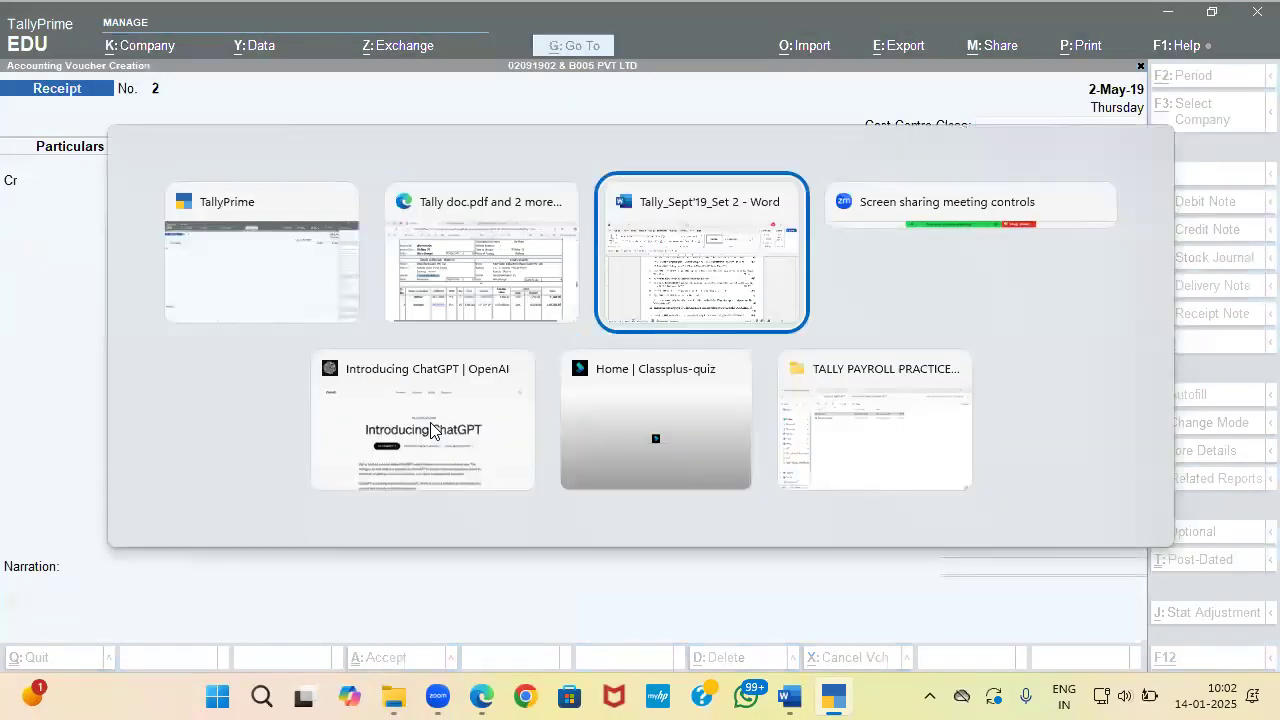
# Step: Switch to a Payment voucher dated 2-May-19 and move past the cost centre class
pyautogui.scroll(-2, 503, 430)
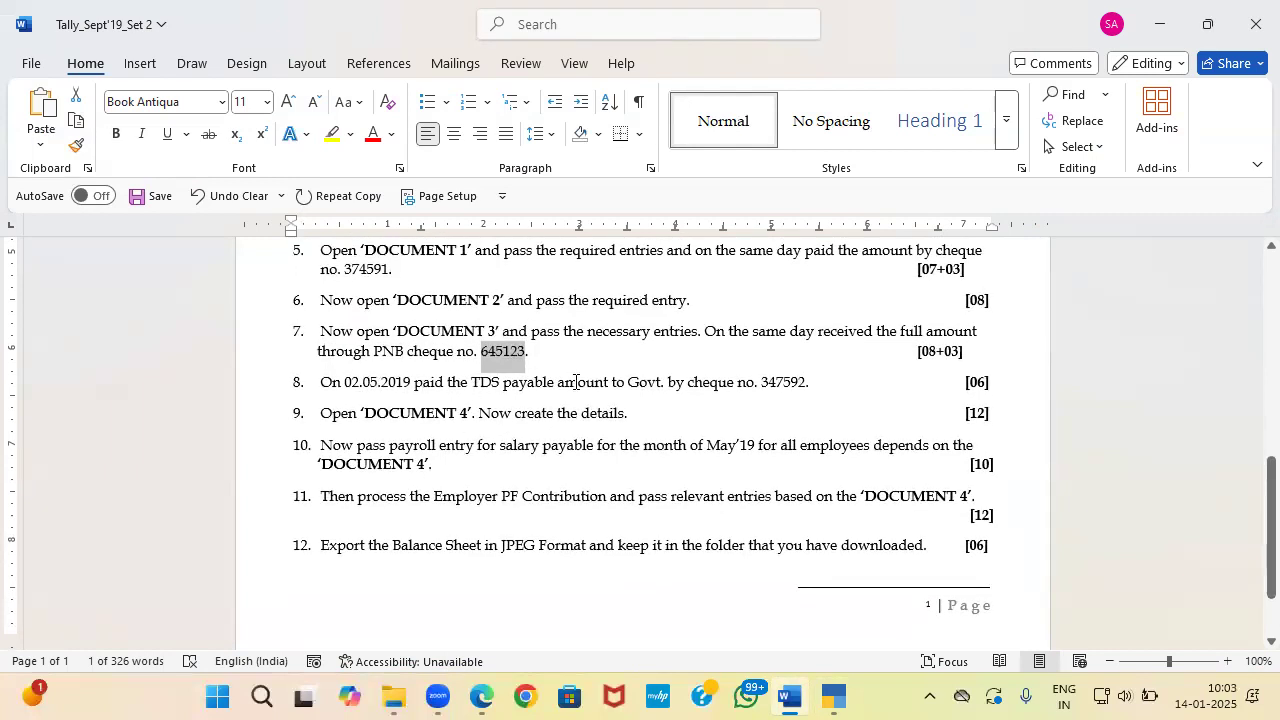
pyautogui.hotkey('alt', 'Tab')
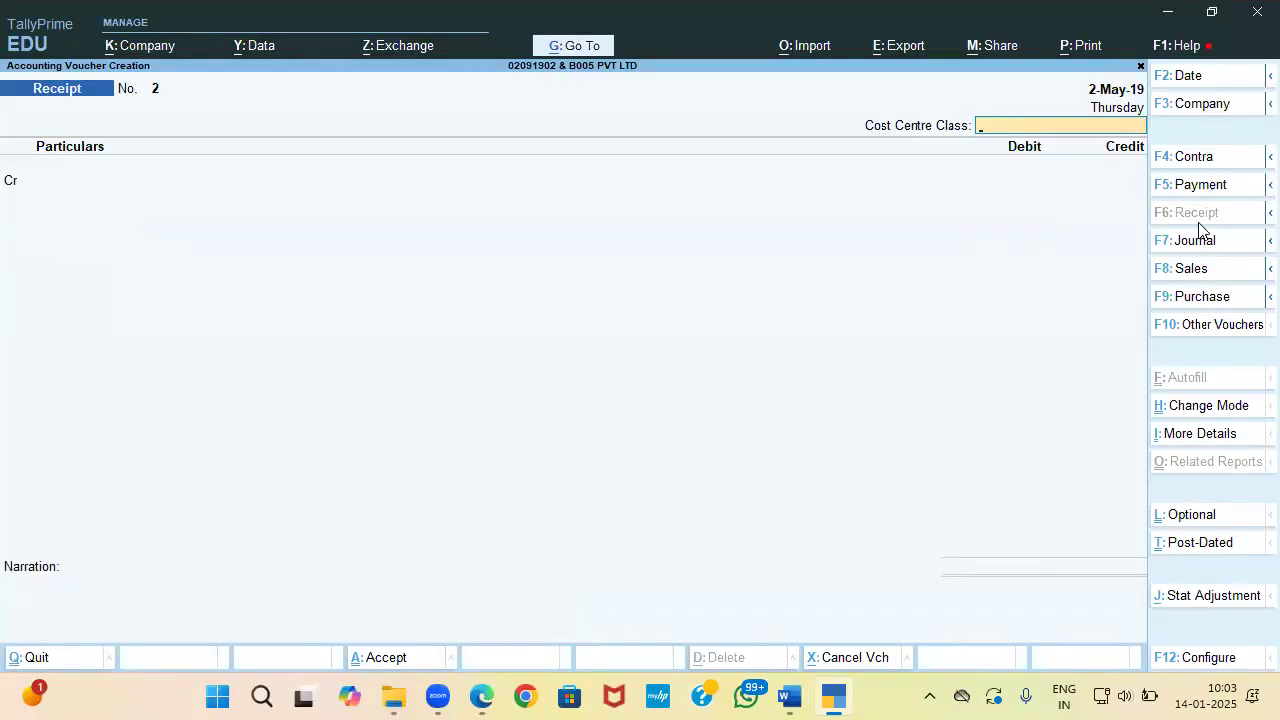
pyautogui.click(1194, 186)
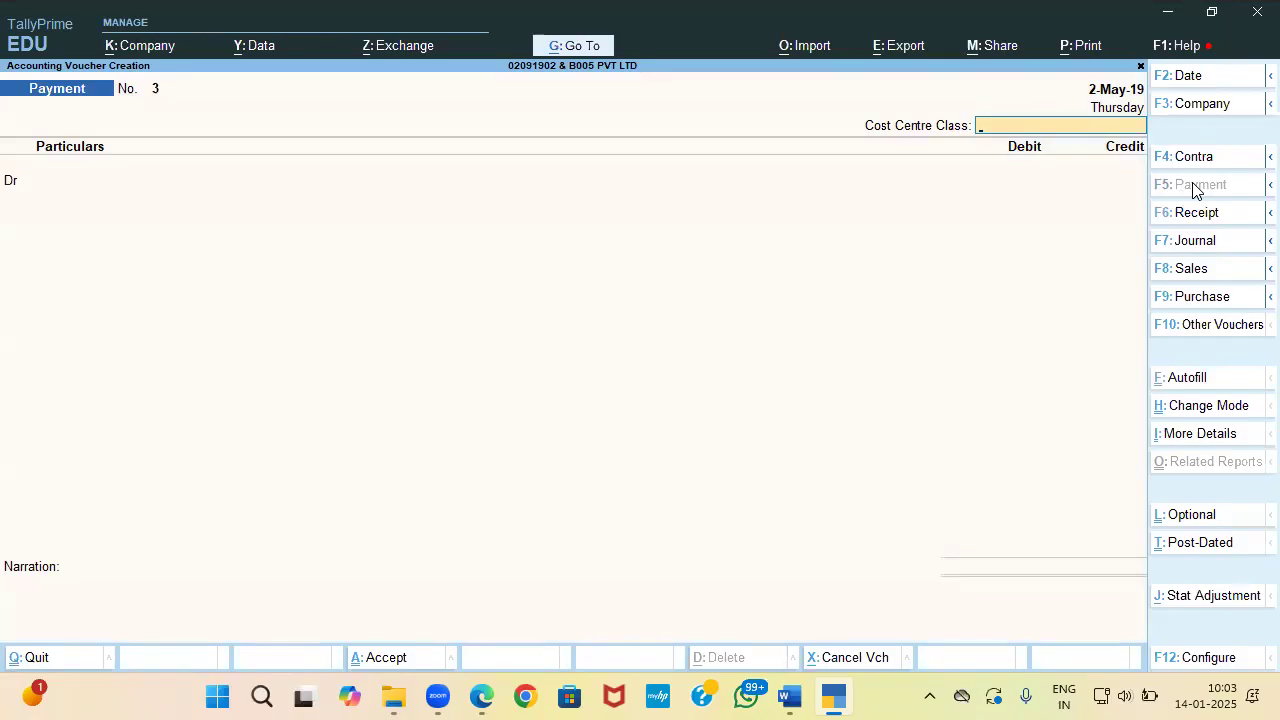
pyautogui.press('F2')
pyautogui.write('1-5')
pyautogui.press('Return')
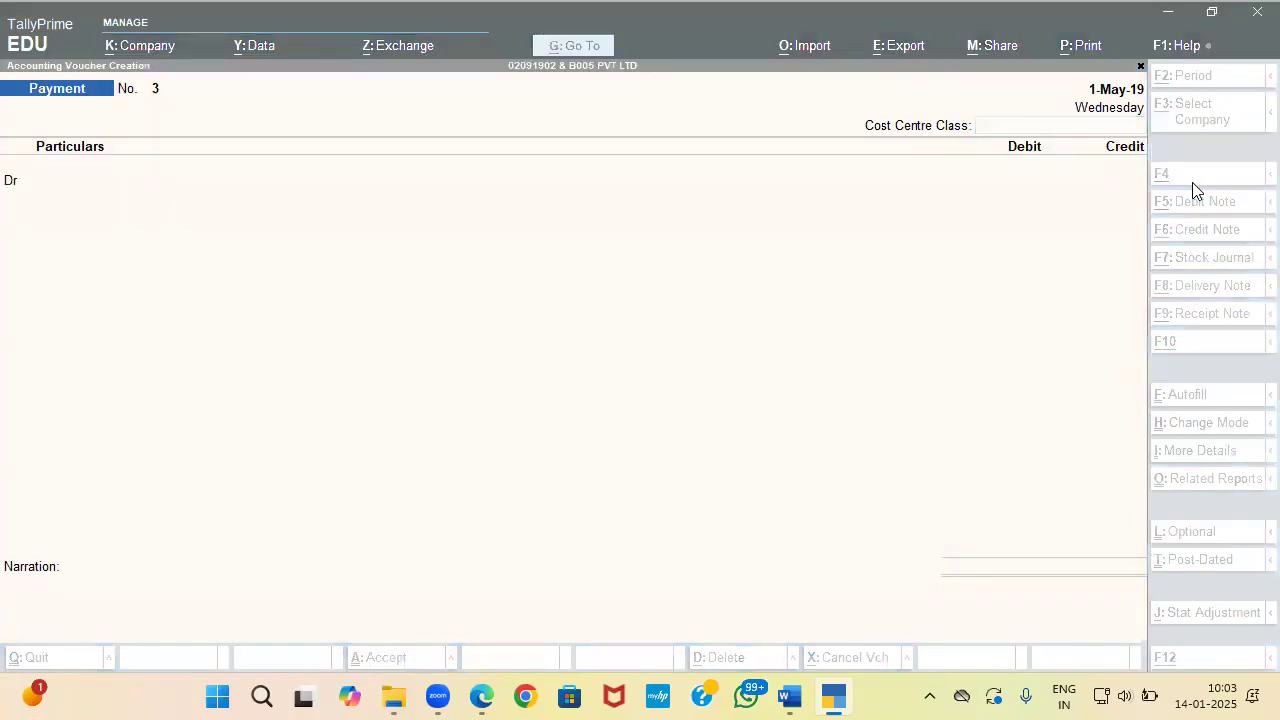
pyautogui.hotkey('alt', 'Tab')
pyautogui.hotkey('alt', 'Tab')
pyautogui.press('F2')
pyautogui.press('Return')
pyautogui.press('Return')
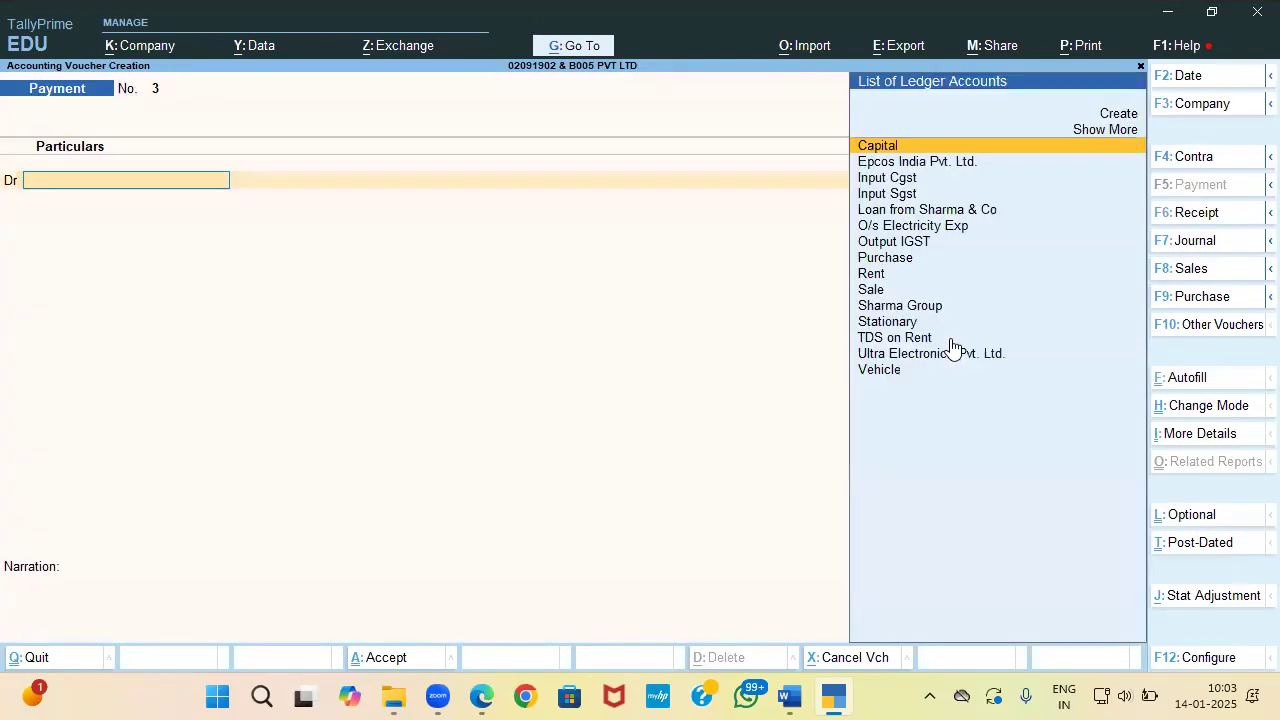
pyautogui.click(1202, 378)
# Step: Choose Stat Payment autofill for TDS with the period ending 1-May-19
pyautogui.press('Return')
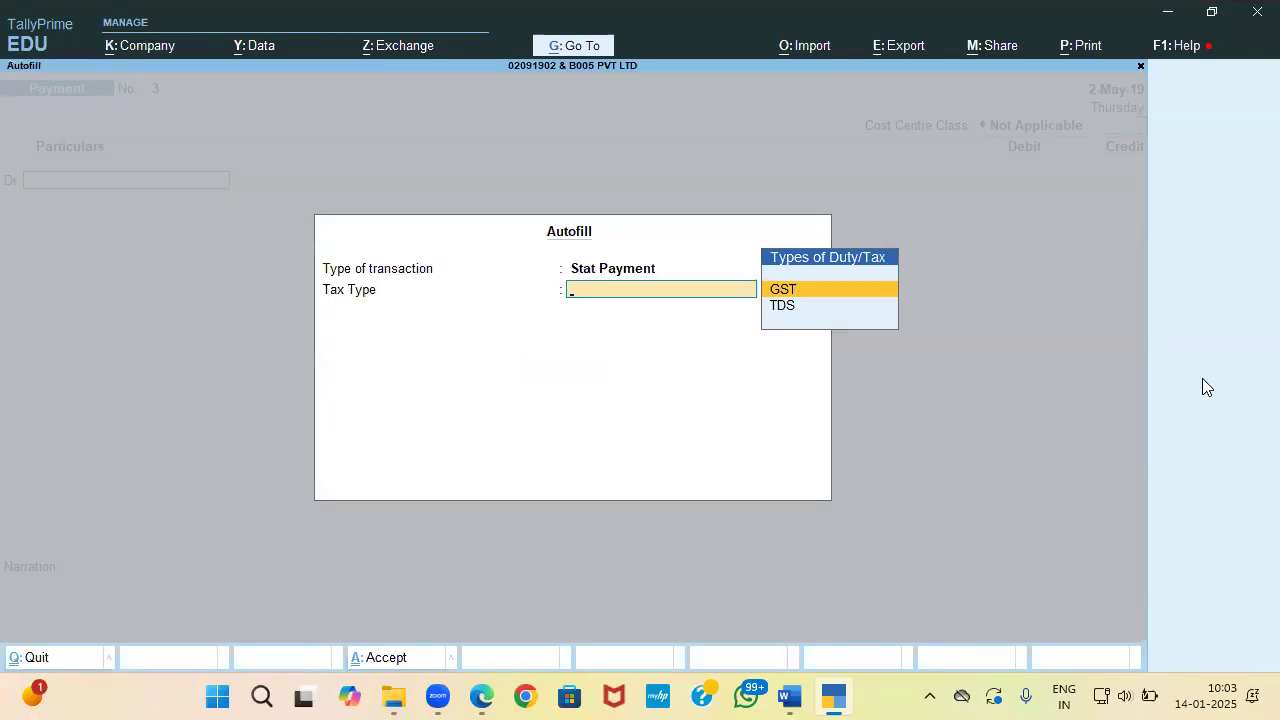
pyautogui.press('Down')
pyautogui.press('Return')
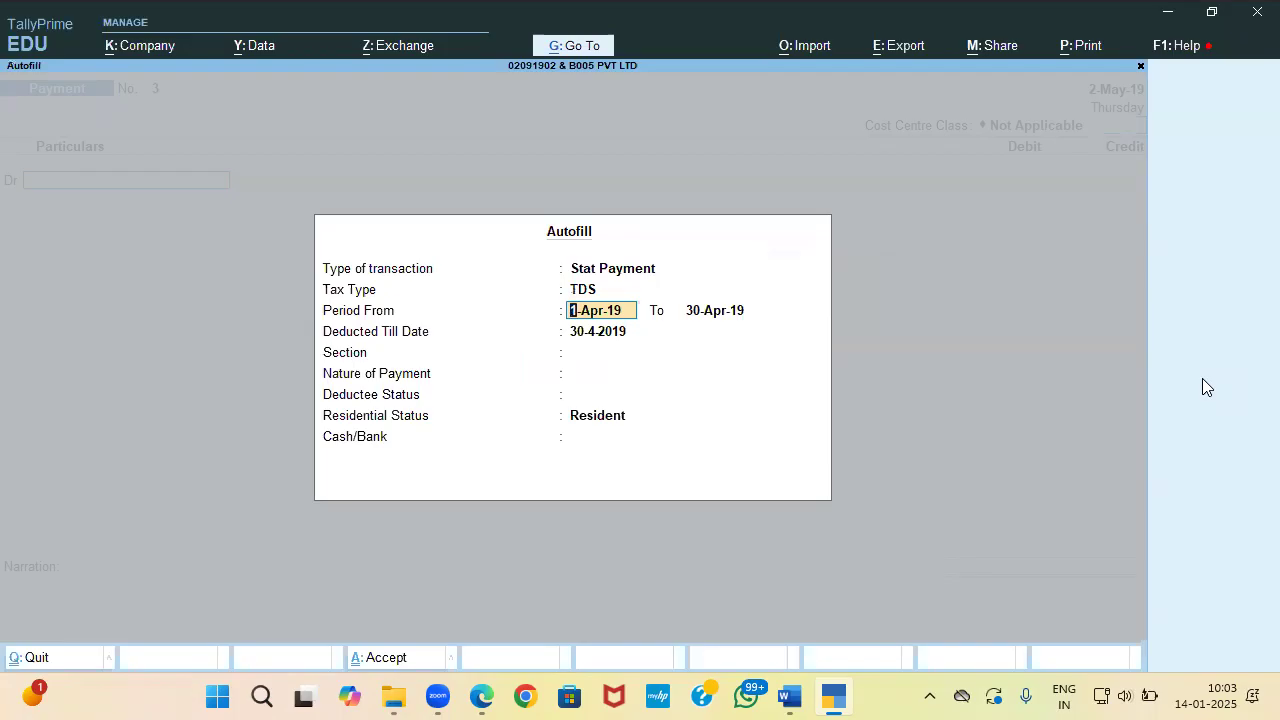
pyautogui.hotkey('alt', 'Tab')
pyautogui.hotkey('alt', 'Tab')
pyautogui.hotkey('alt', 'Tab')
pyautogui.hotkey('alt', 'Tab')
pyautogui.hotkey('alt', 'Tab')
pyautogui.hotkey('alt', 'Tab')
pyautogui.hotkey('alt', 'Tab')
pyautogui.hotkey('alt', 'Tab')
pyautogui.hotkey('alt', 'Tab')
pyautogui.hotkey('alt', 'Tab')
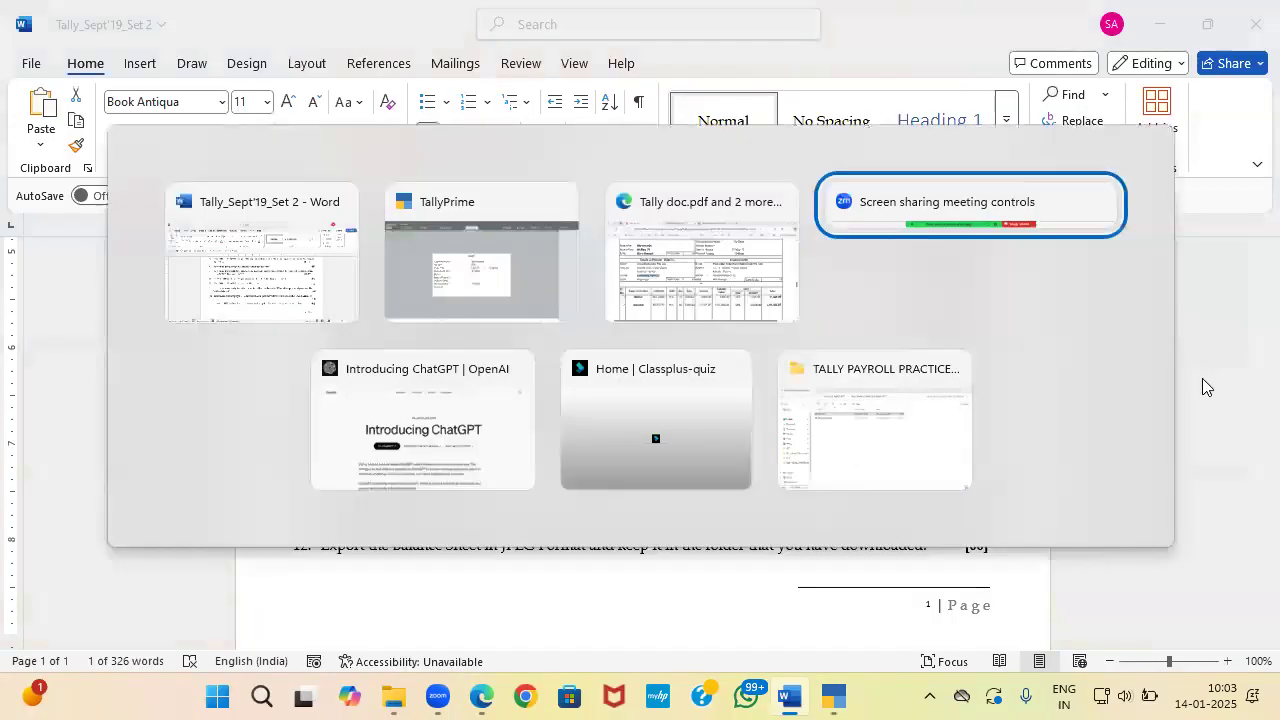
pyautogui.scroll(-15, 1204, 387)
pyautogui.scroll(5, 1200, 383)
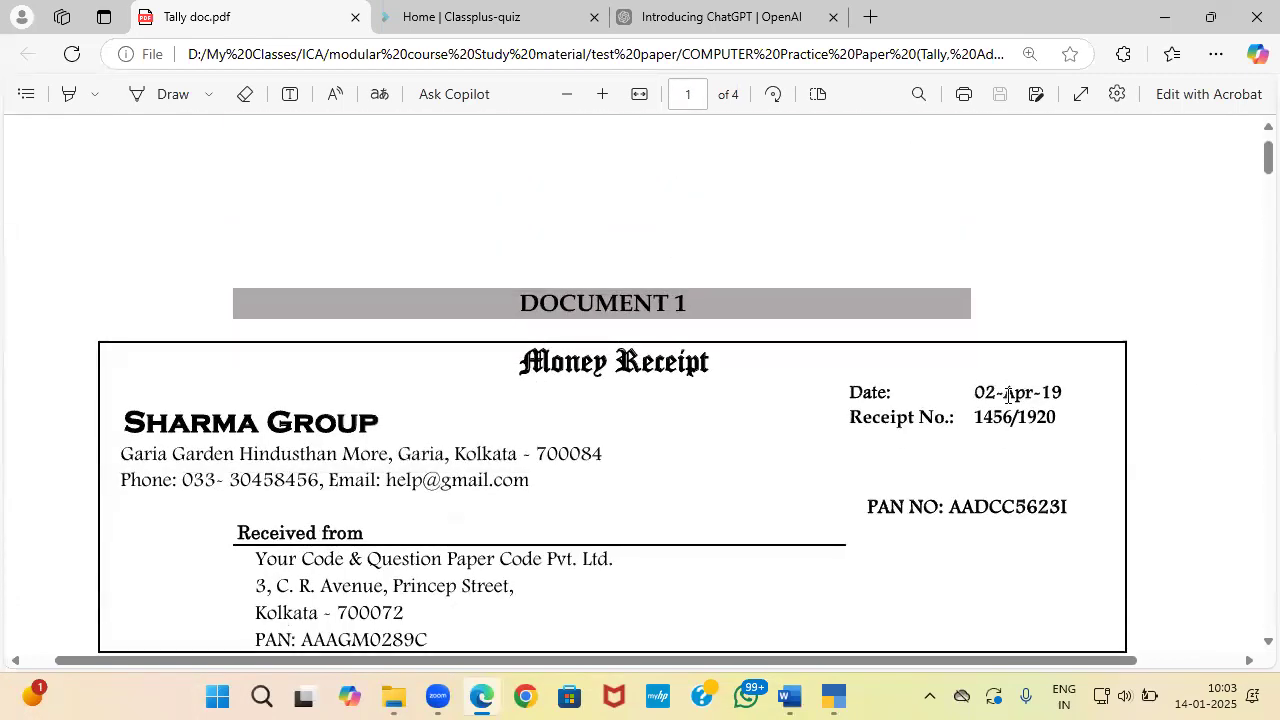
pyautogui.hotkey('alt', 'Tab')
pyautogui.hotkey('alt', 'Tab')
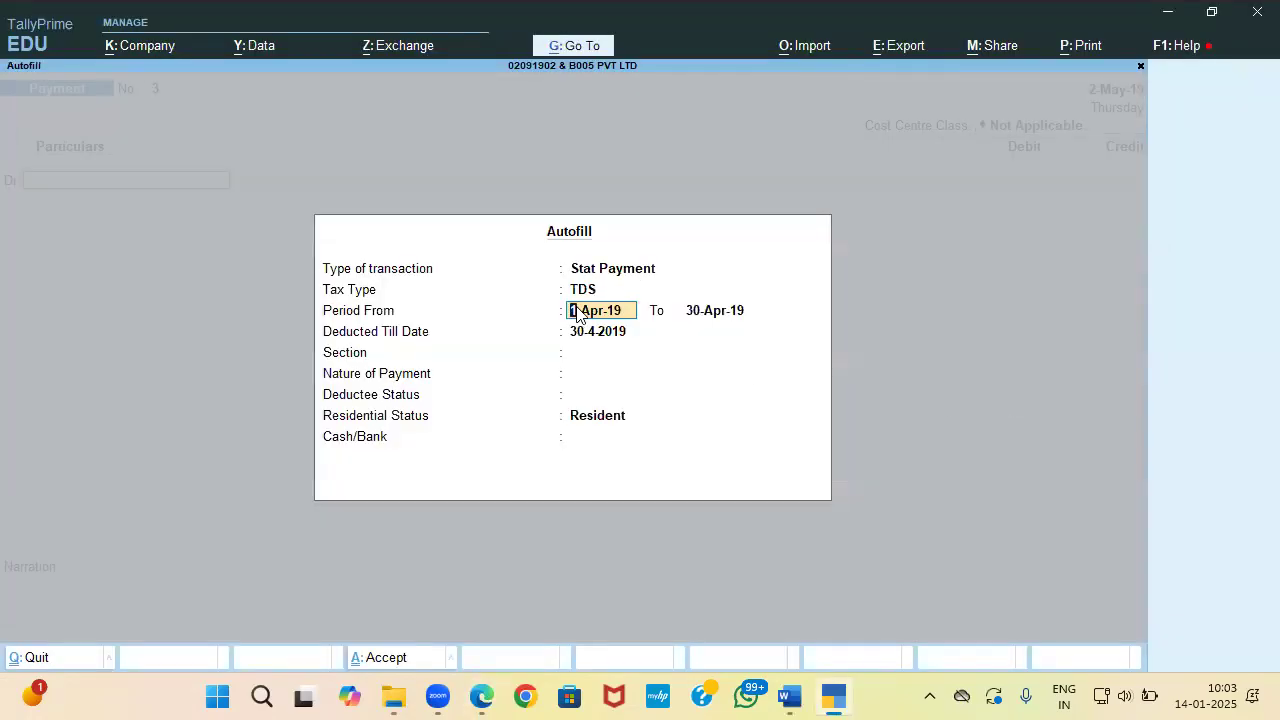
pyautogui.click(700, 318)
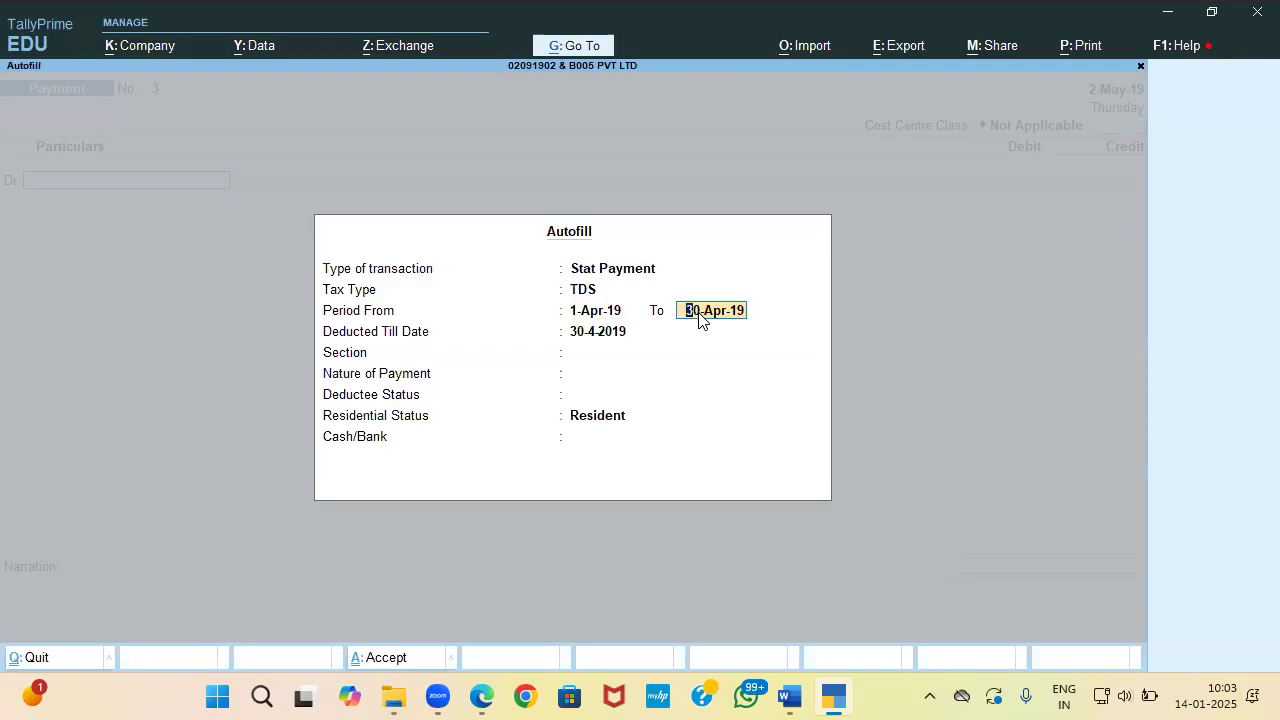
pyautogui.write('1-5')
pyautogui.press('Return')
# Step: Set deducted-till 1-May-19, Section 194I Rent, All Items, Resident, paid from South Indian Bank
pyautogui.write('1-')
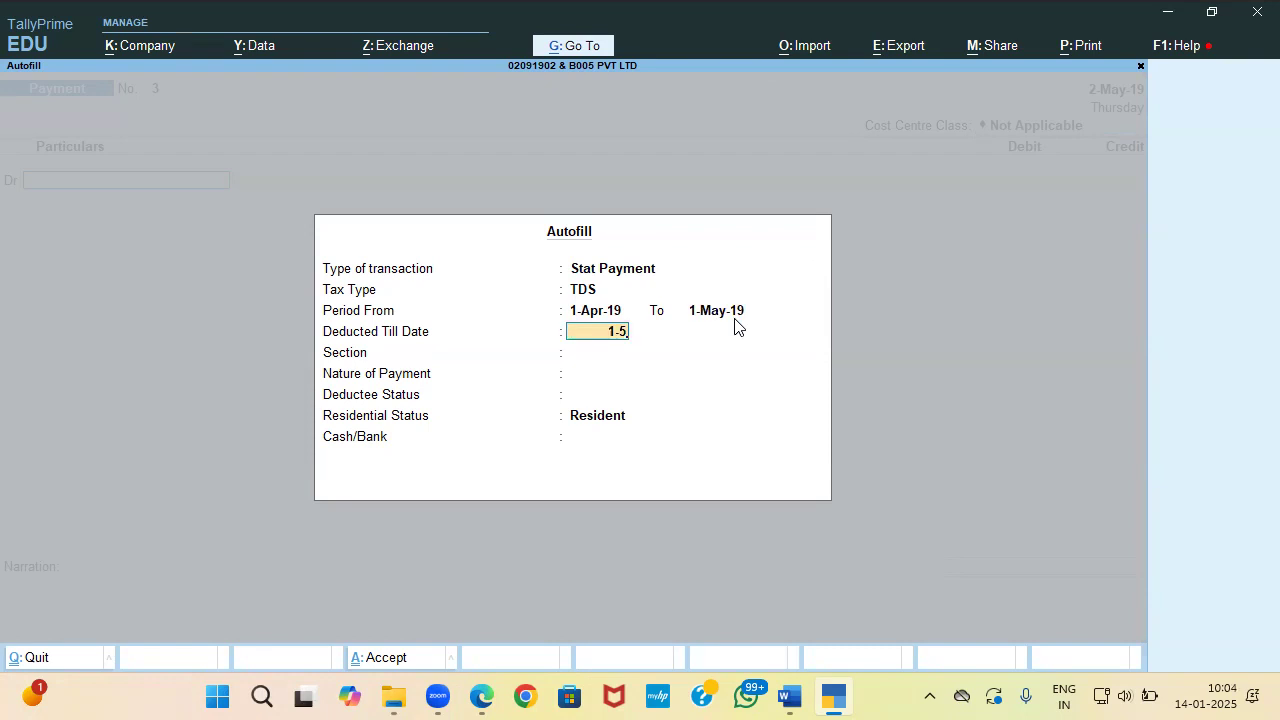
pyautogui.press('Return')
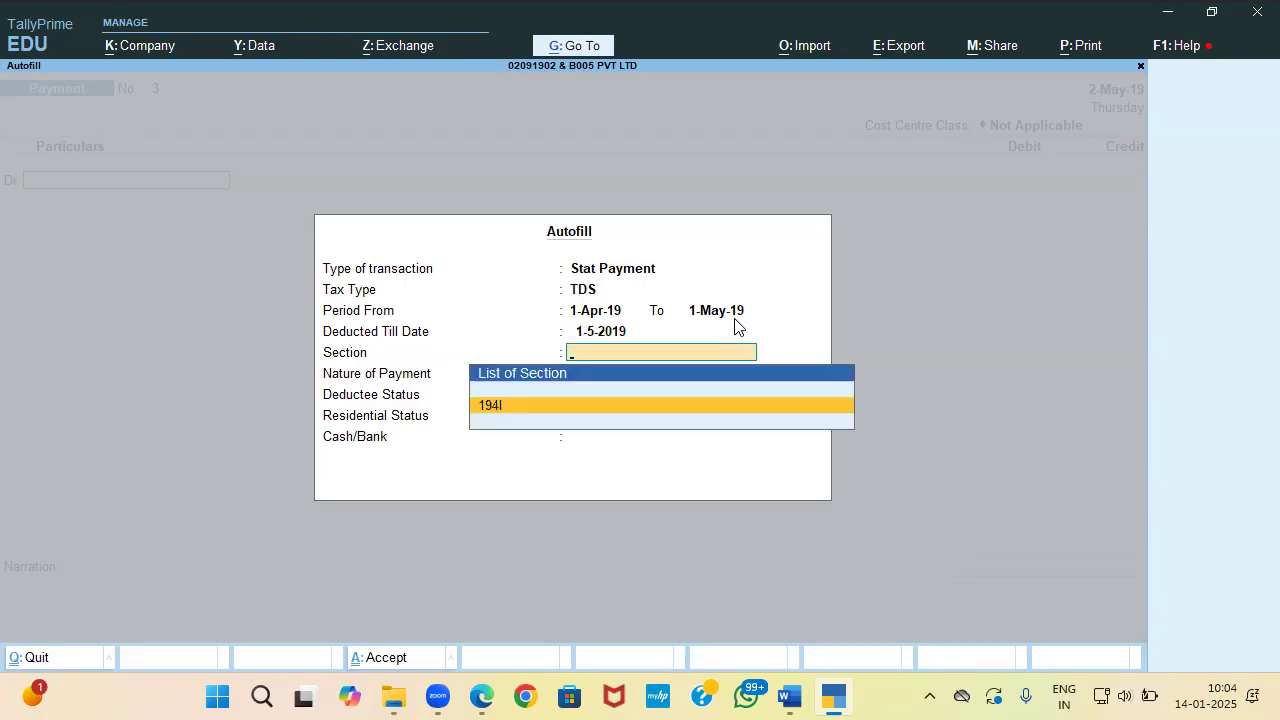
pyautogui.press('Return')
pyautogui.press('Return')
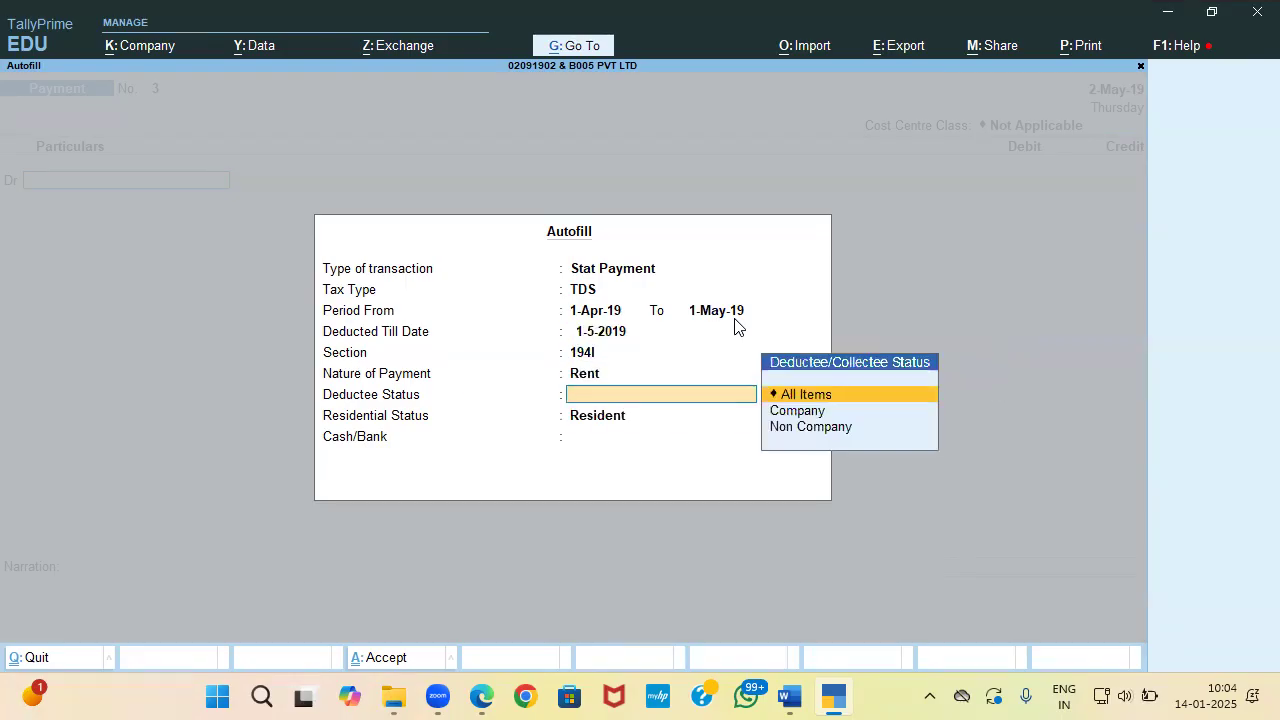
pyautogui.press('Return')
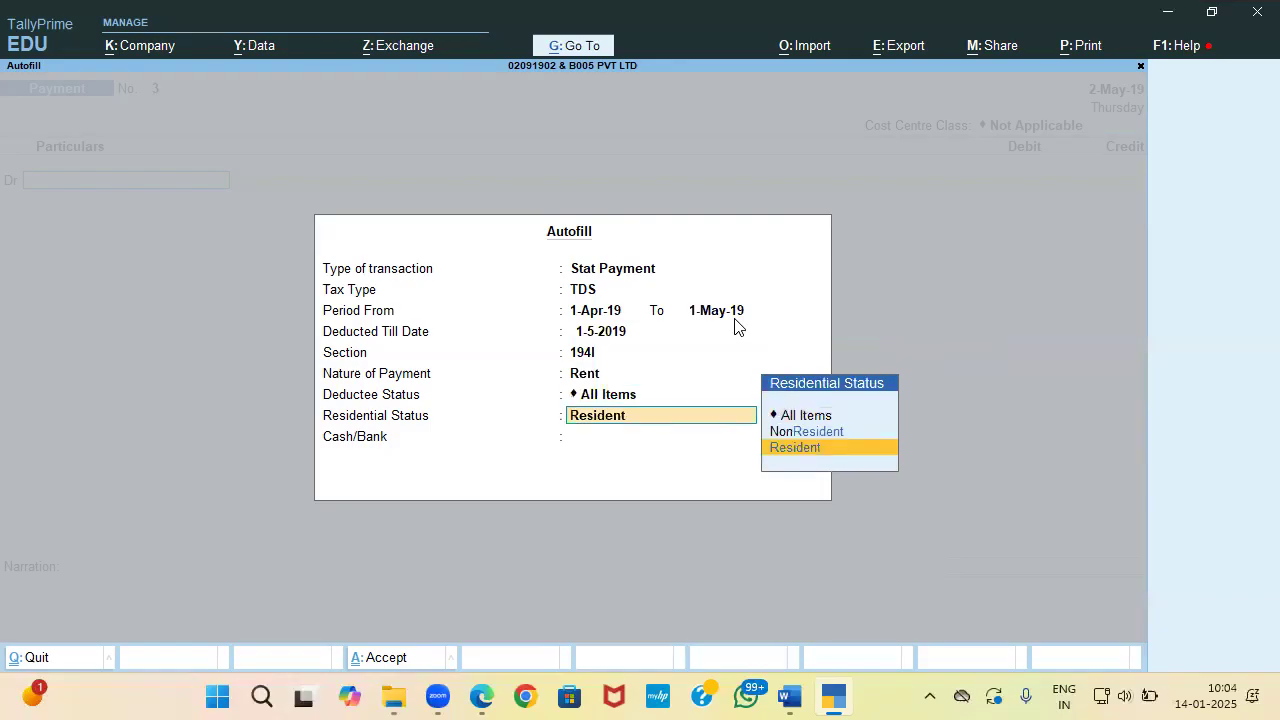
pyautogui.press('Return')
pyautogui.press('Down')
pyautogui.press('Down')
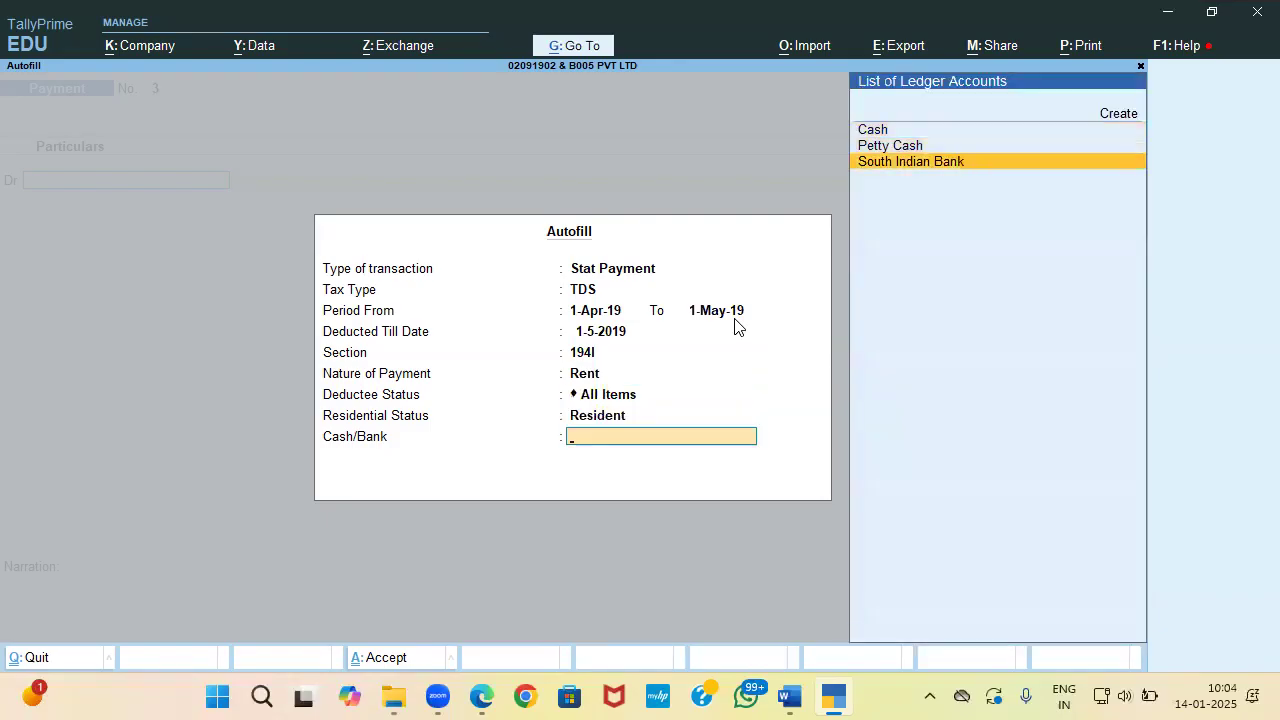
pyautogui.press('Return')
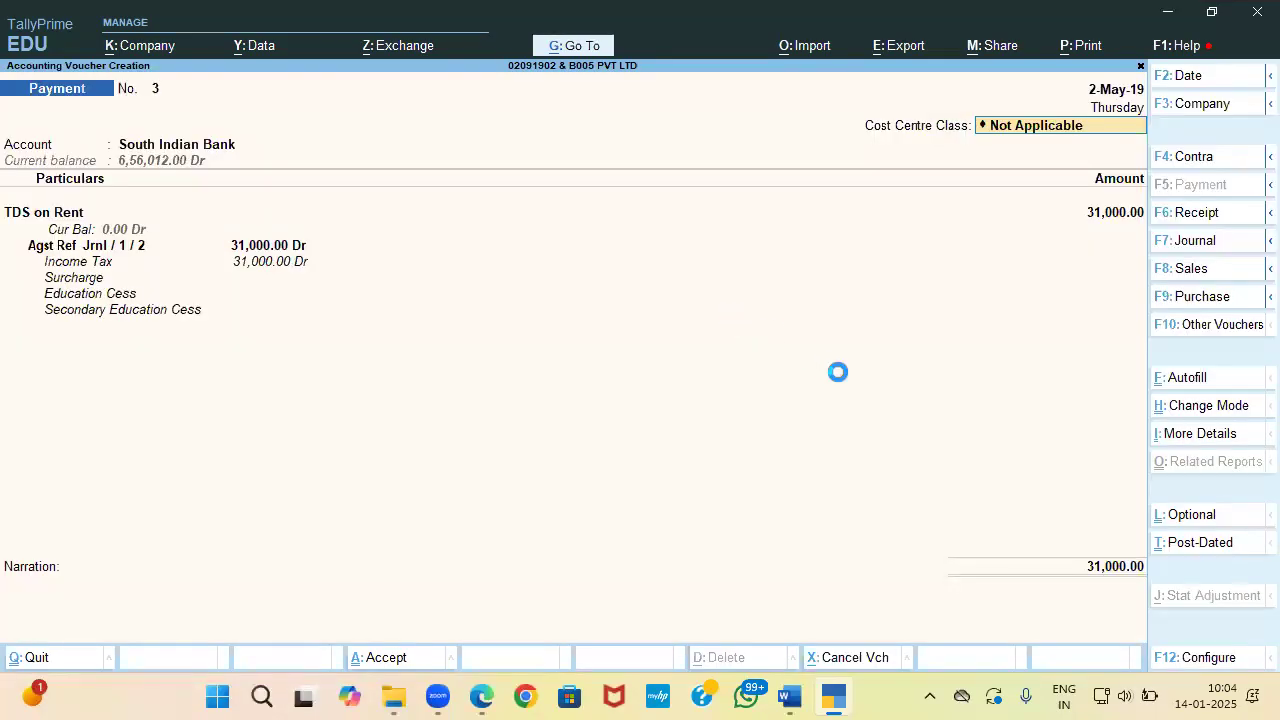
# Step: Copy cheque number 347592 from the question paper into Inst No. and accept the payment
pyautogui.press('Return')
pyautogui.press('Return')
pyautogui.press('Return')
pyautogui.press('Return')
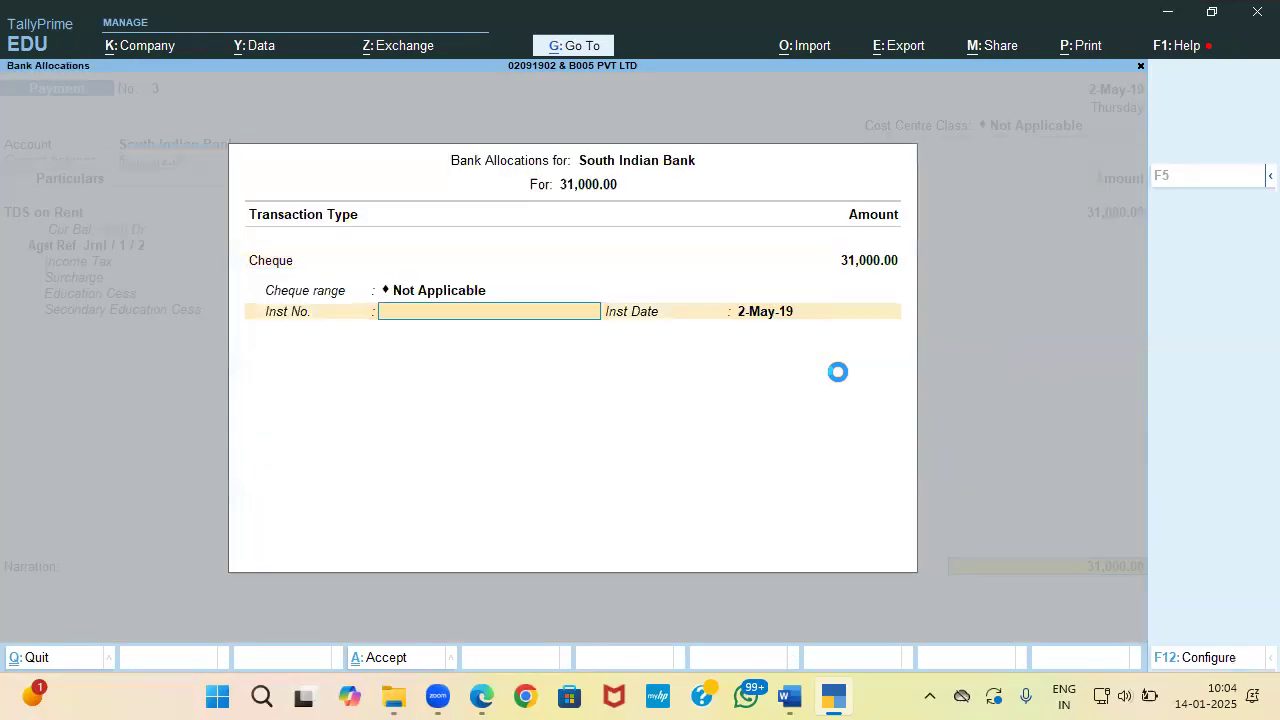
pyautogui.press('BackSpace')
pyautogui.hotkey('alt', 'Tab')
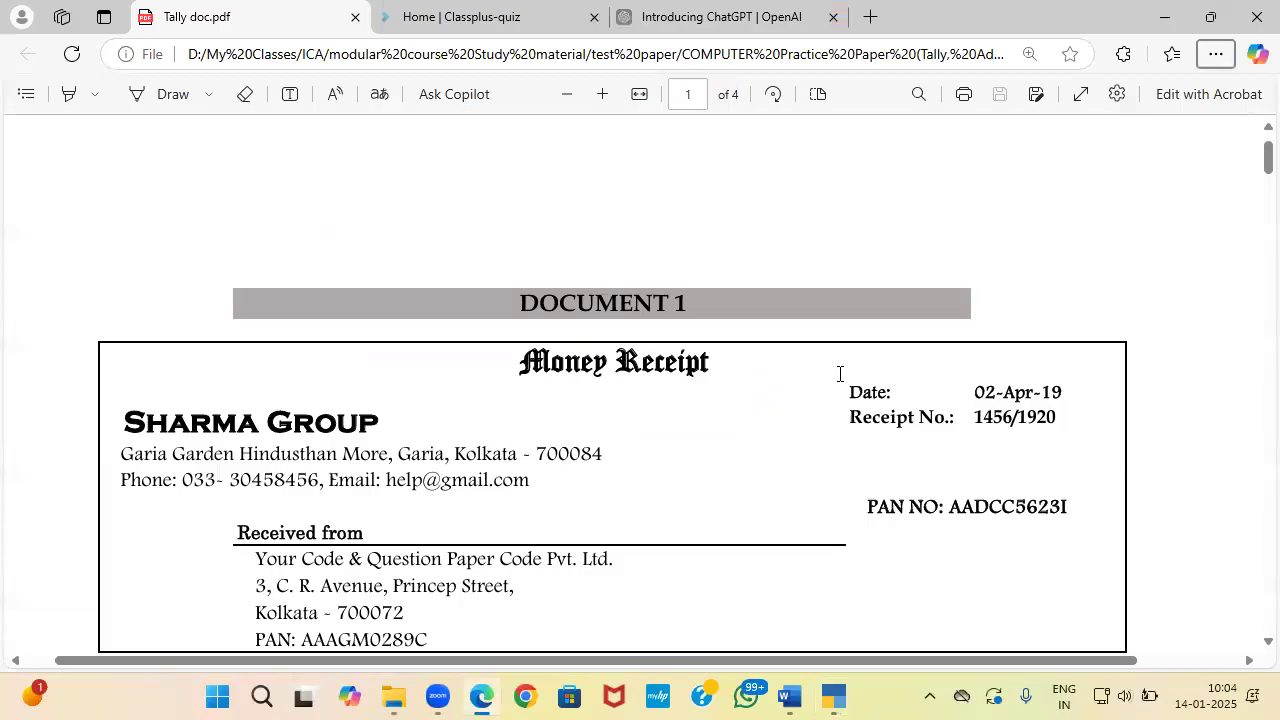
pyautogui.hotkey('alt', 'Tab')
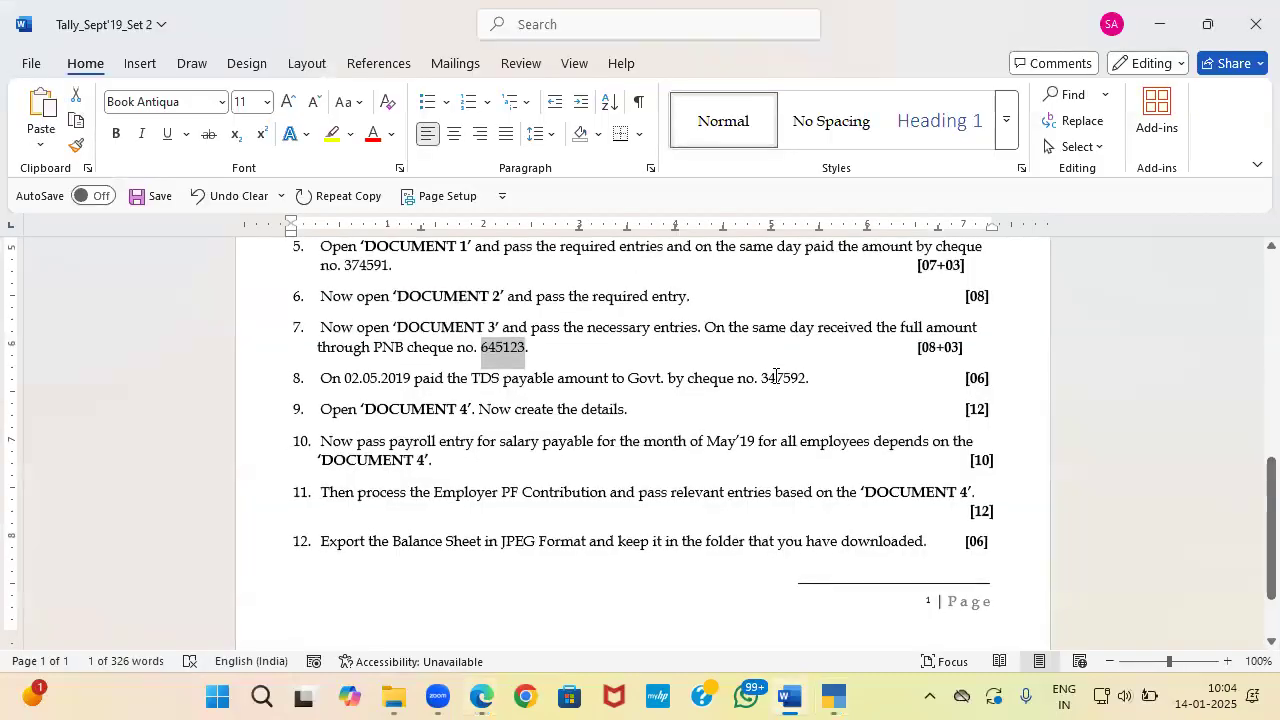
pyautogui.moveTo(763, 377); pyautogui.dragTo(803, 380)
pyautogui.hotkey('ctrl', 'c')
pyautogui.hotkey('alt', 'Tab')
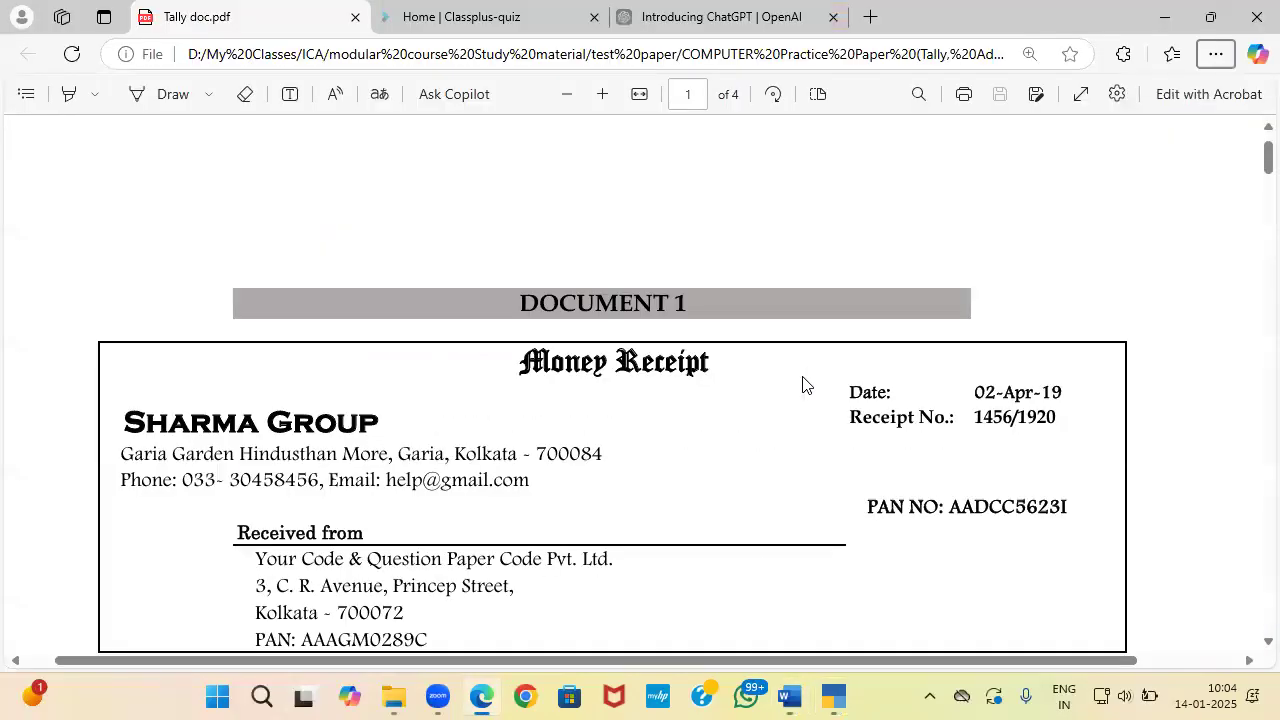
pyautogui.hotkey('alt', 'Tab')
pyautogui.hotkey('alt', 'Tab')
pyautogui.hotkey('alt', 'Tab')
pyautogui.hotkey('ctrl', 'v')
pyautogui.press('Return')
pyautogui.press('Return')
pyautogui.press('Return')
pyautogui.press('Return')
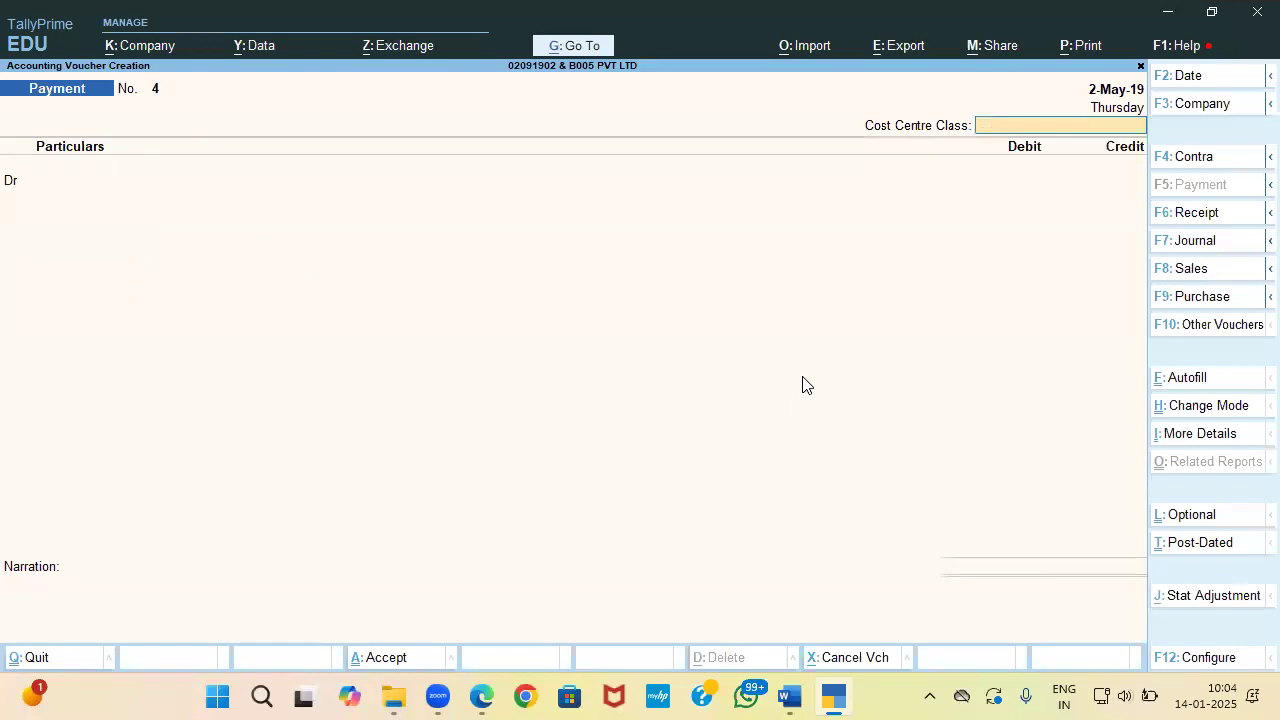
# Step: Read question 9 on Document 4 in Word
pyautogui.hotkey('alt', 'Tab')
pyautogui.hotkey('alt', 'Tab')
pyautogui.hotkey('alt', 'Tab')
pyautogui.hotkey('alt', 'Tab')
pyautogui.hotkey('alt', 'Tab')
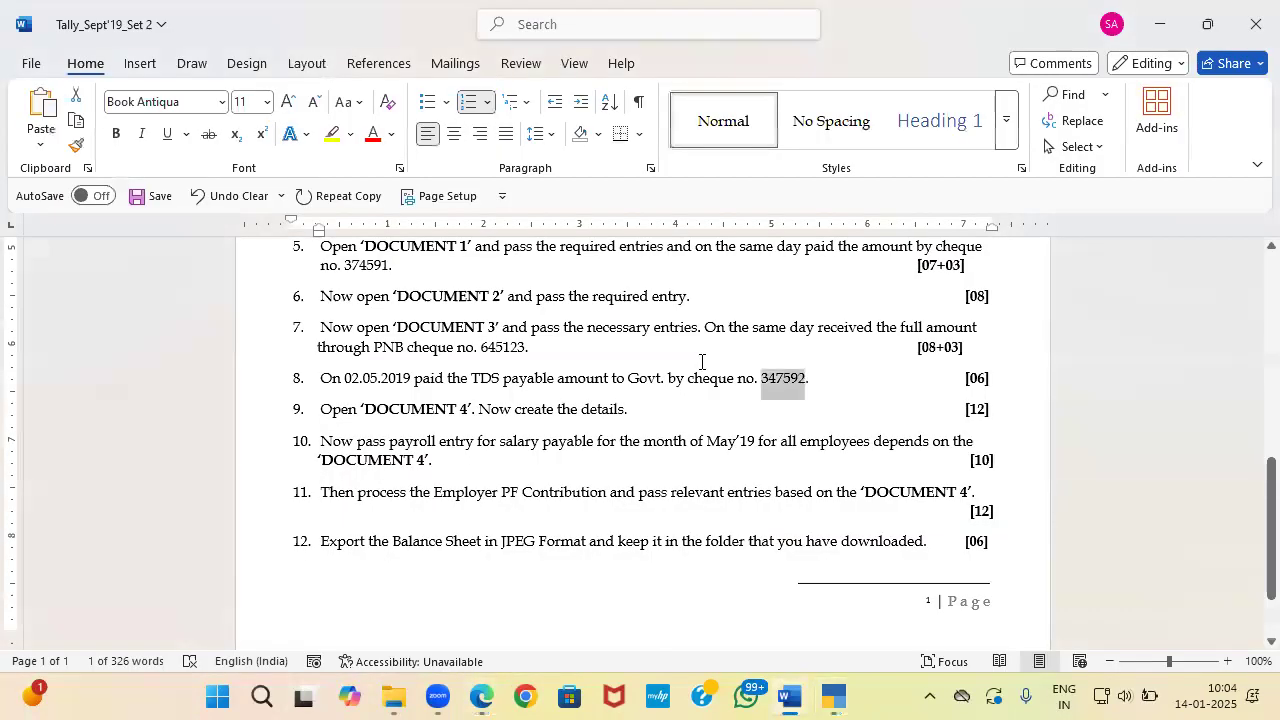
pyautogui.scroll(-1, 860, 369)
pyautogui.scroll(-1, 700, 360)
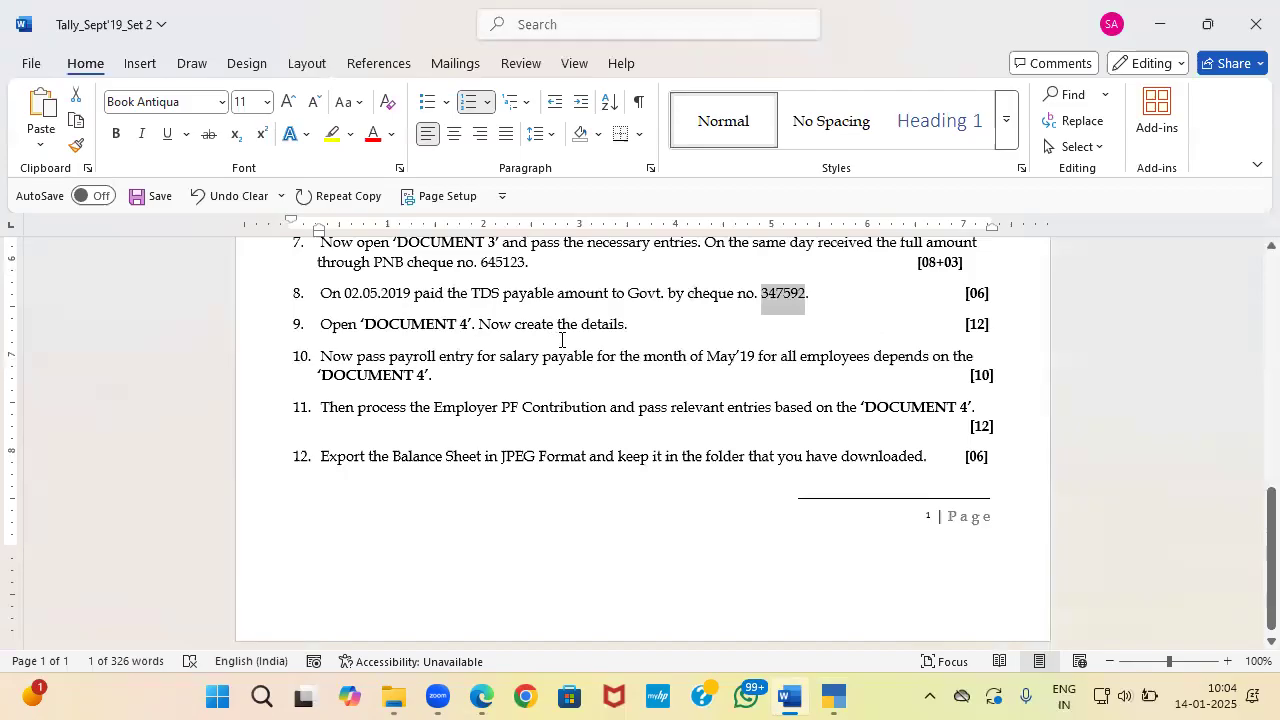
# Step: Zoom the salary-slip PDF out until the four slips on page 4 fit
pyautogui.hotkey('alt', 'Tab')
pyautogui.hotkey('alt', 'Tab')
pyautogui.scroll(-10, 563, 340)
pyautogui.scroll(-15, 563, 340)
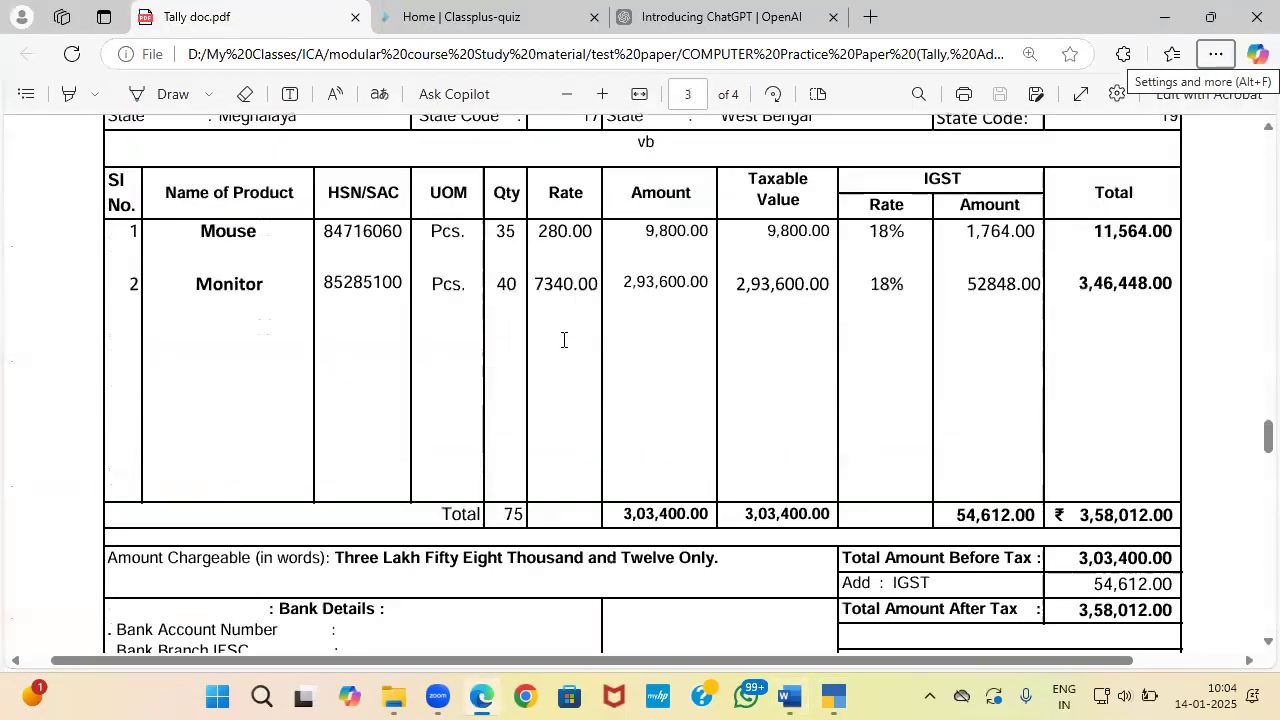
pyautogui.scroll(1, 563, 340)
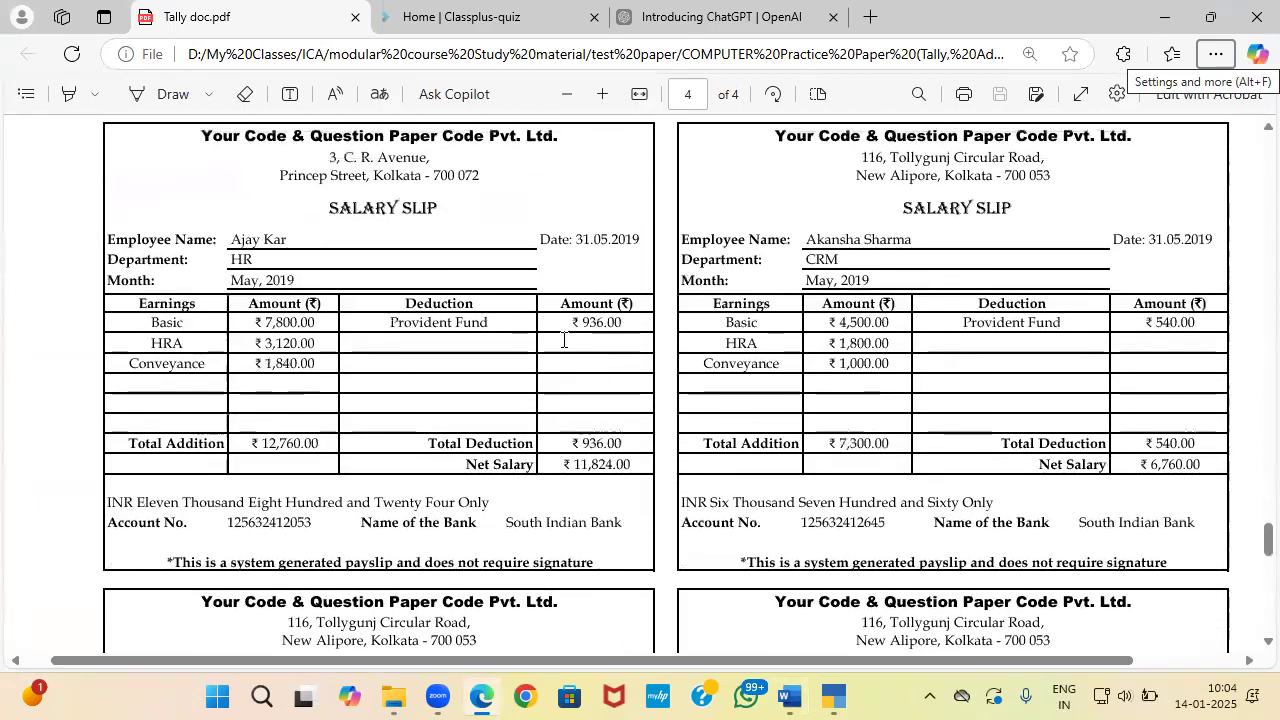
pyautogui.click(567, 95)
pyautogui.click(567, 95)
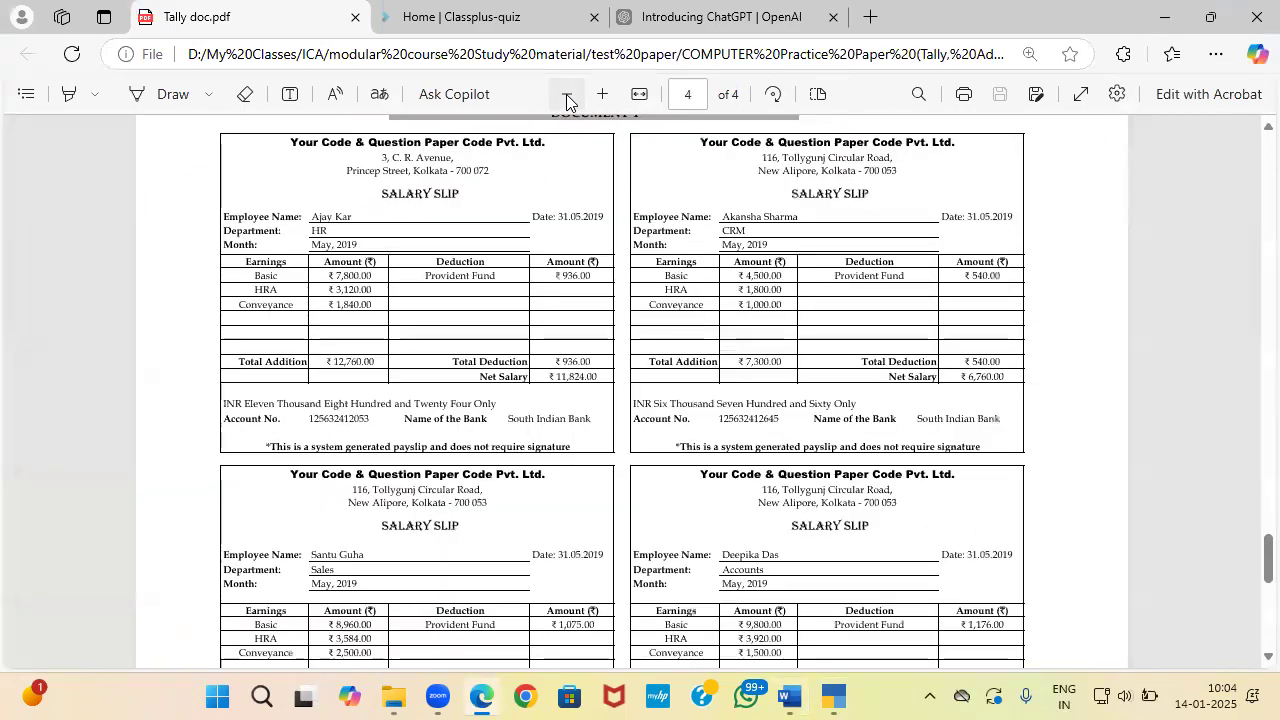
pyautogui.click(567, 95)
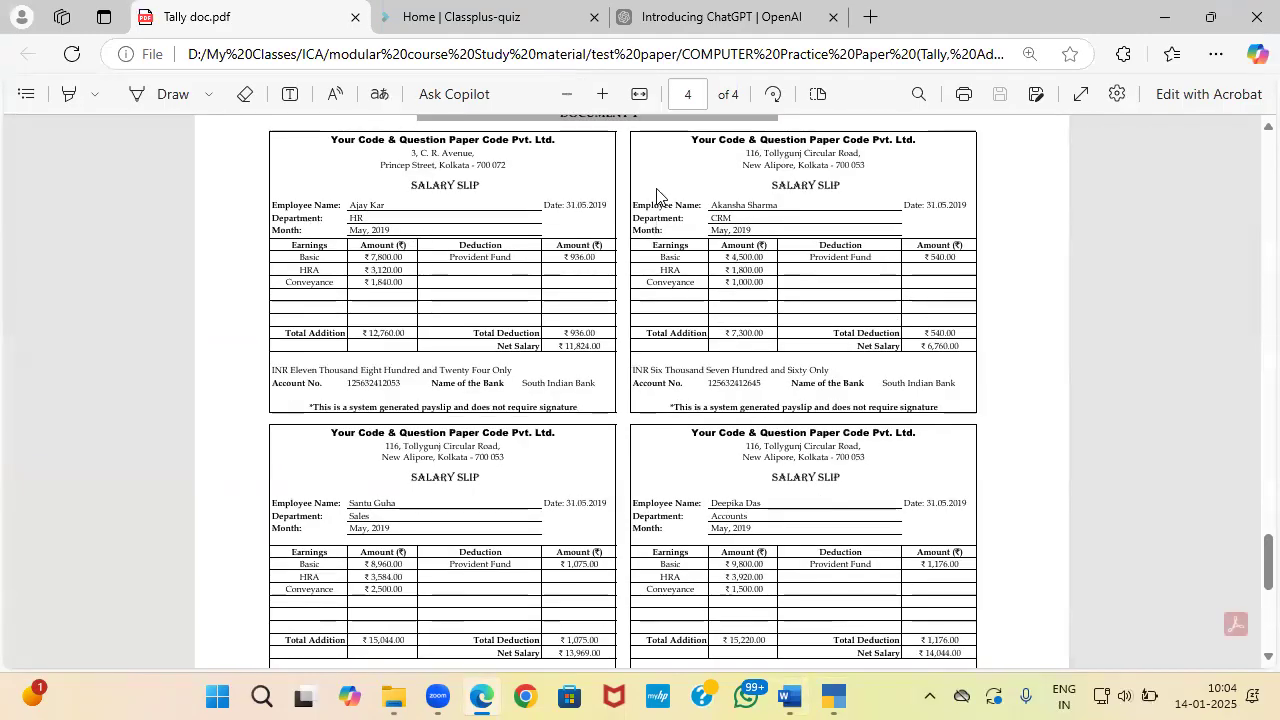
pyautogui.scroll(-1, 713, 320)
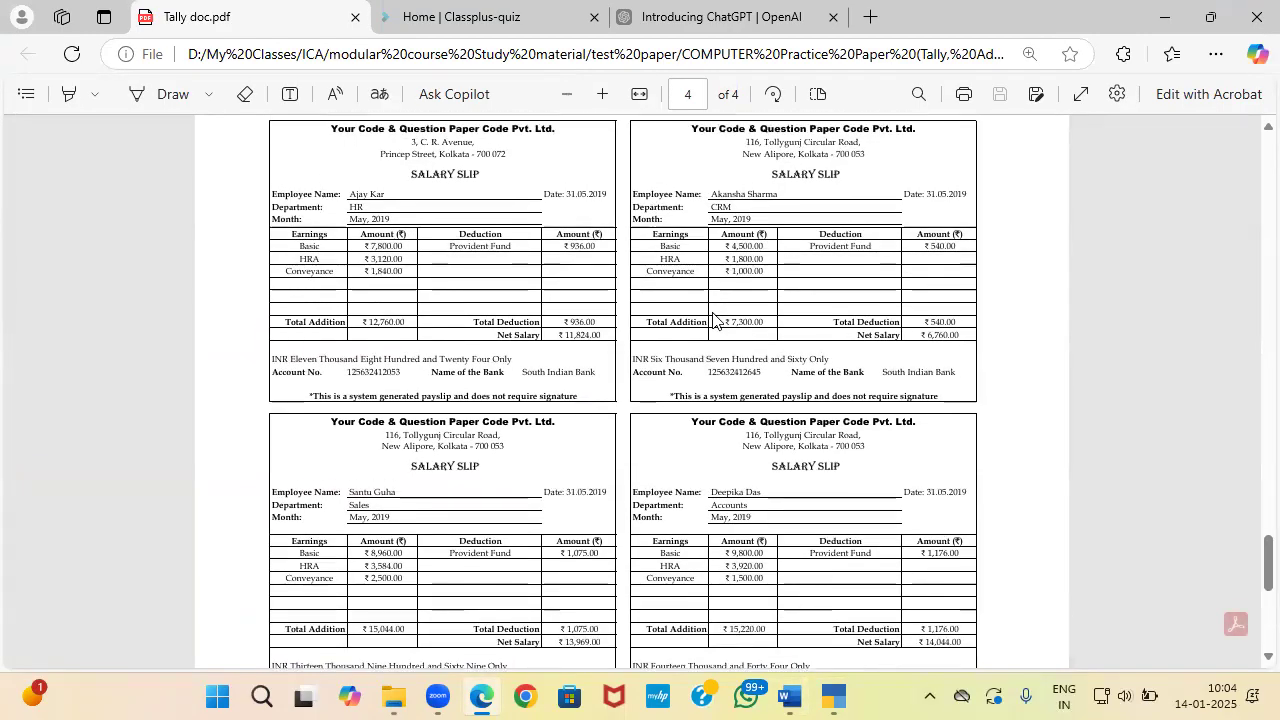
# Step: Highlight 'Now create the details' in question 9, then return to TallyPrime
pyautogui.hotkey('alt', 'Tab')
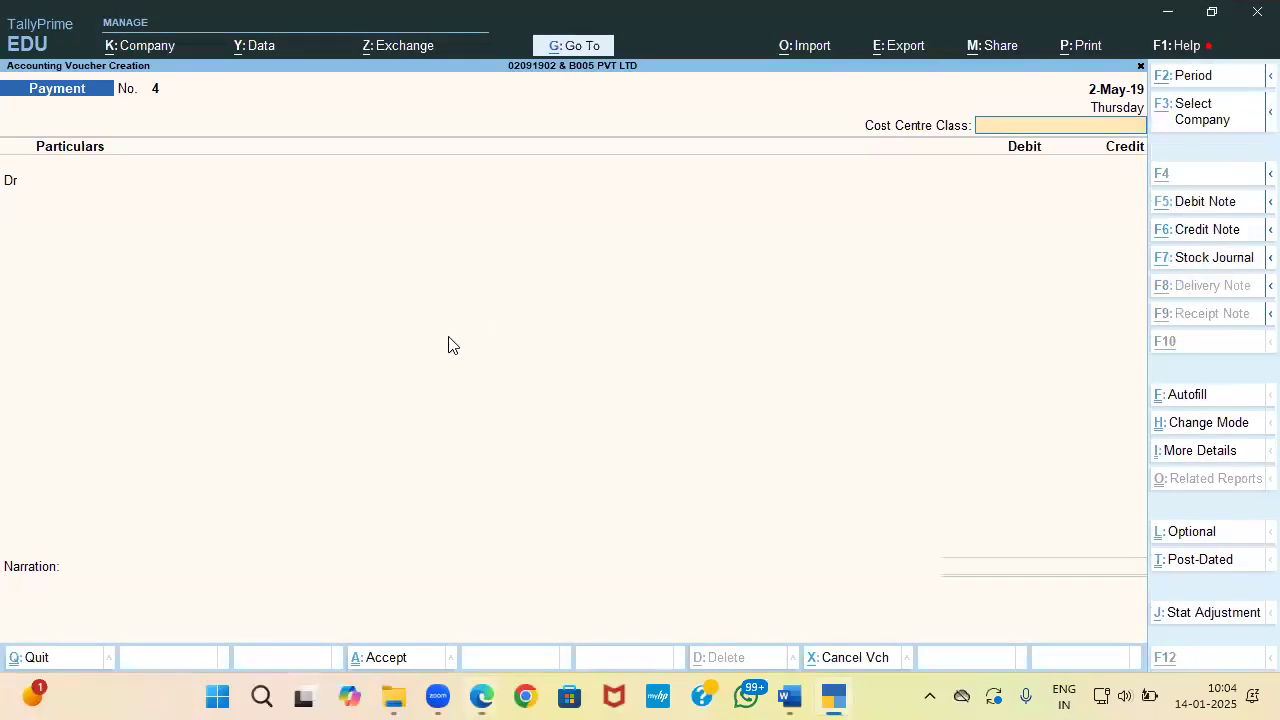
pyautogui.hotkey('alt', 'Tab')
pyautogui.press('Tab')
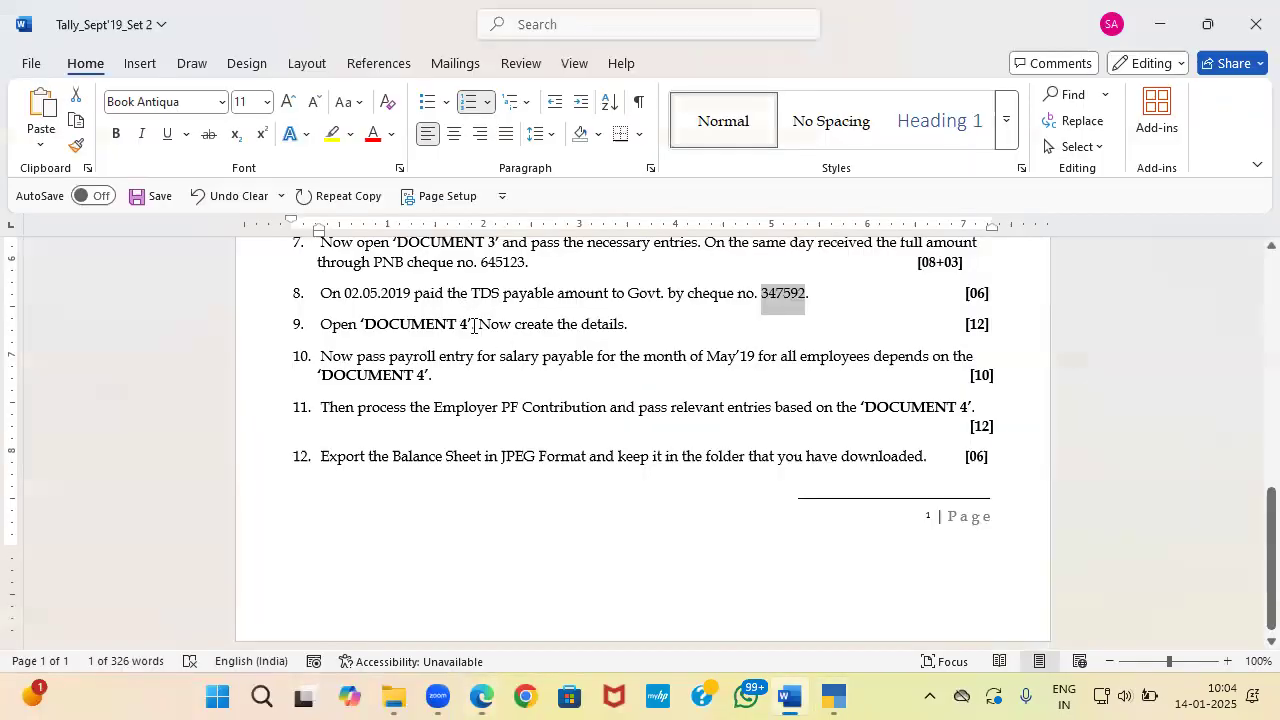
pyautogui.moveTo(480, 325); pyautogui.dragTo(627, 326)
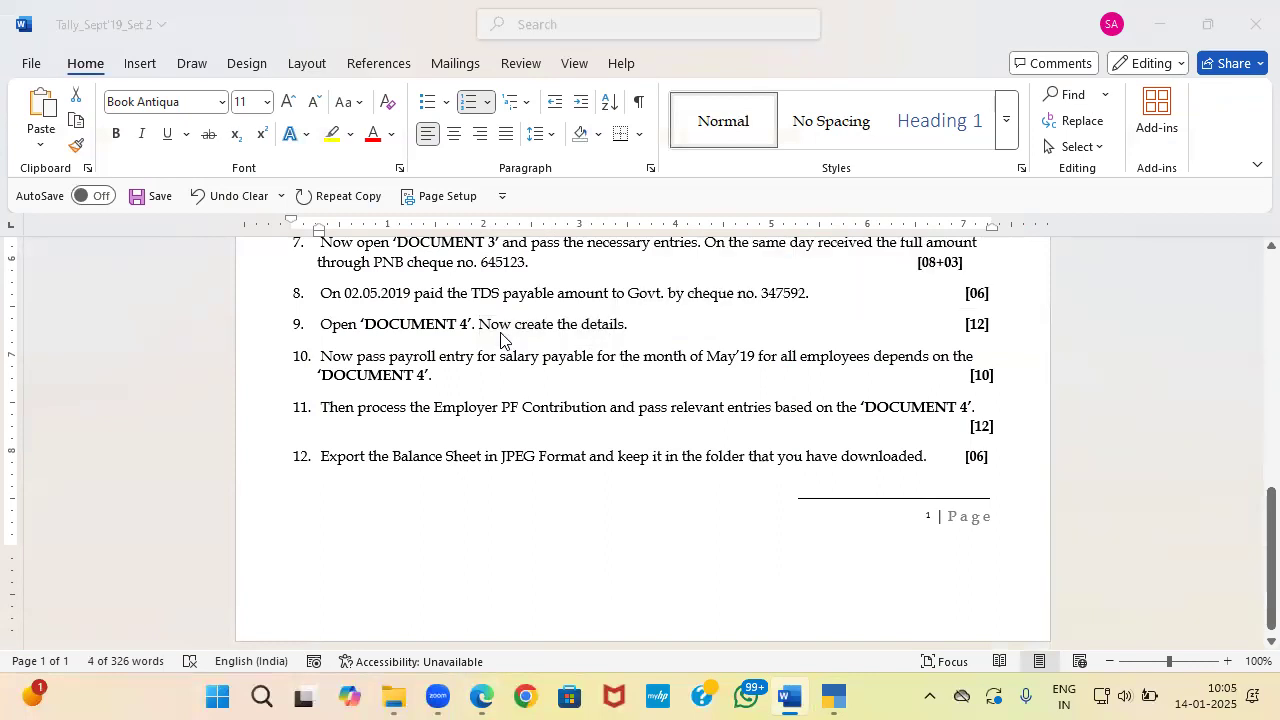
pyautogui.hotkey('alt', 'Tab')
pyautogui.hotkey('alt', 'Tab')
pyautogui.press('Tab')
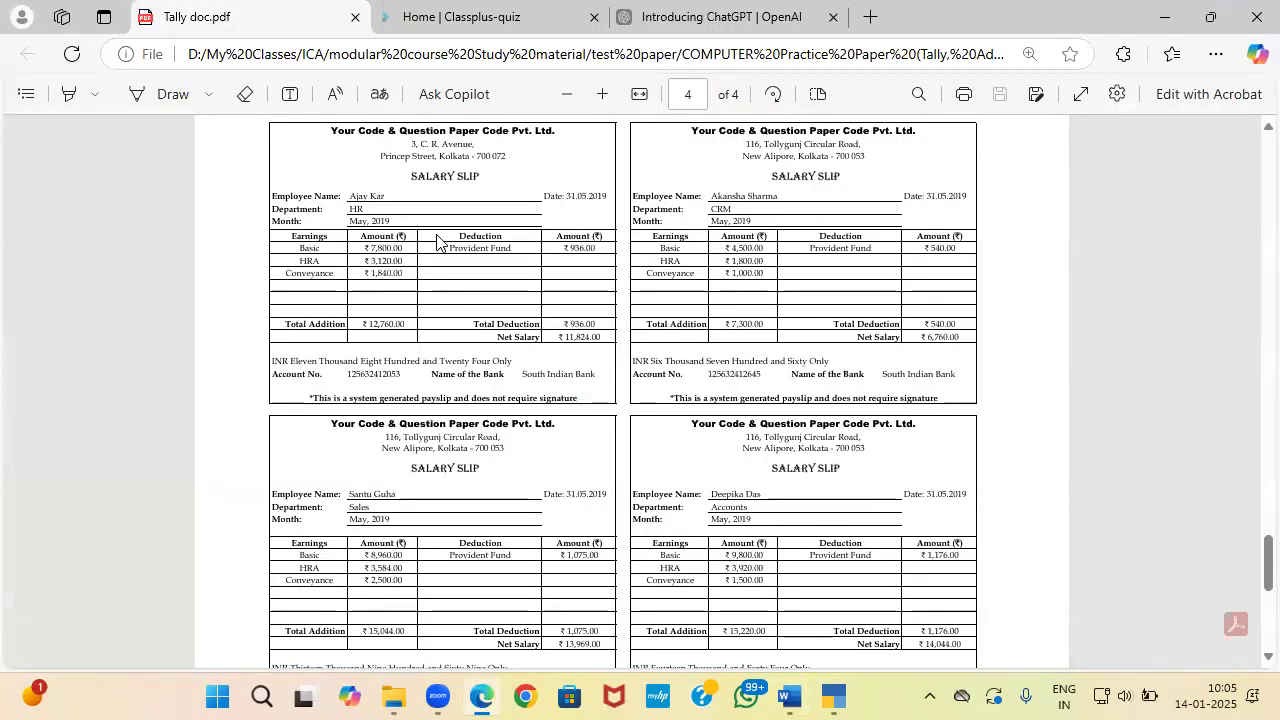
pyautogui.hotkey('alt', 'Tab')
pyautogui.press('Tab')
pyautogui.press('Tab')
pyautogui.press('Tab')
pyautogui.press('Tab')
pyautogui.press('Tab')
pyautogui.press('Tab')
pyautogui.press('Tab')
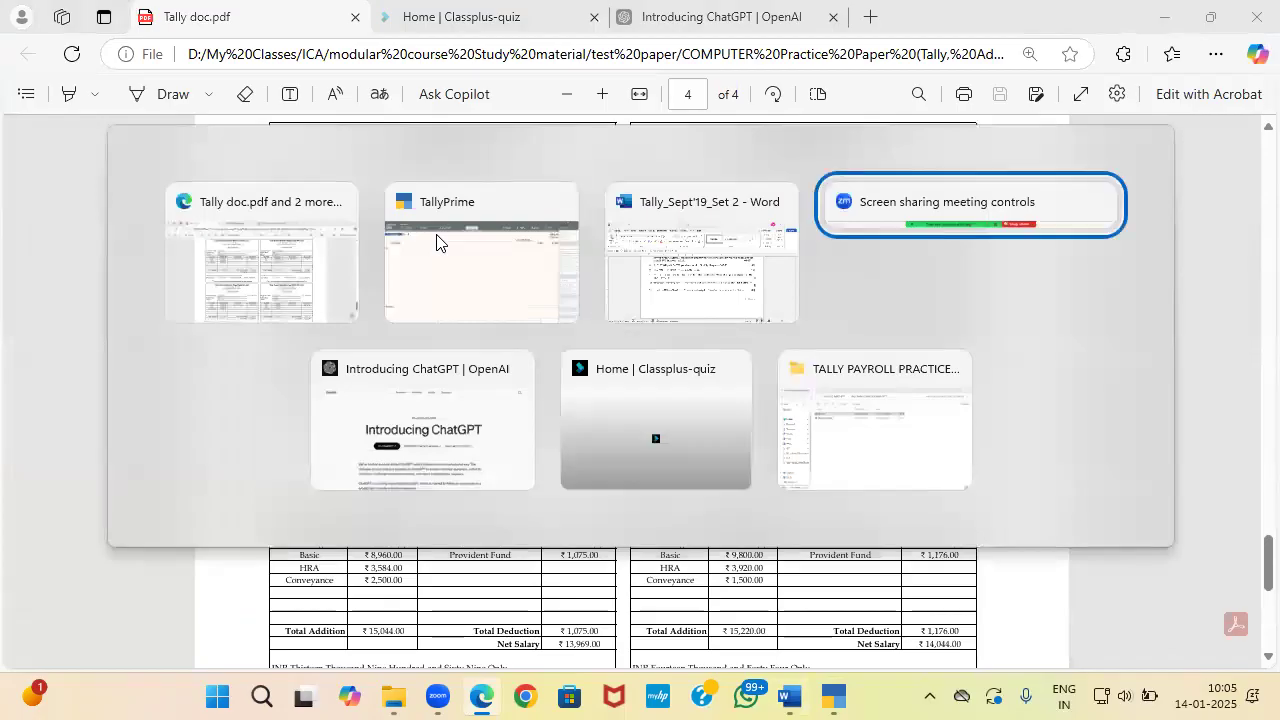
pyautogui.press('Escape')
# Step: In F11 company features, set Maintain Payroll and Enable Payroll Statutory to Yes, leaving GST unchanged
pyautogui.press('Return')
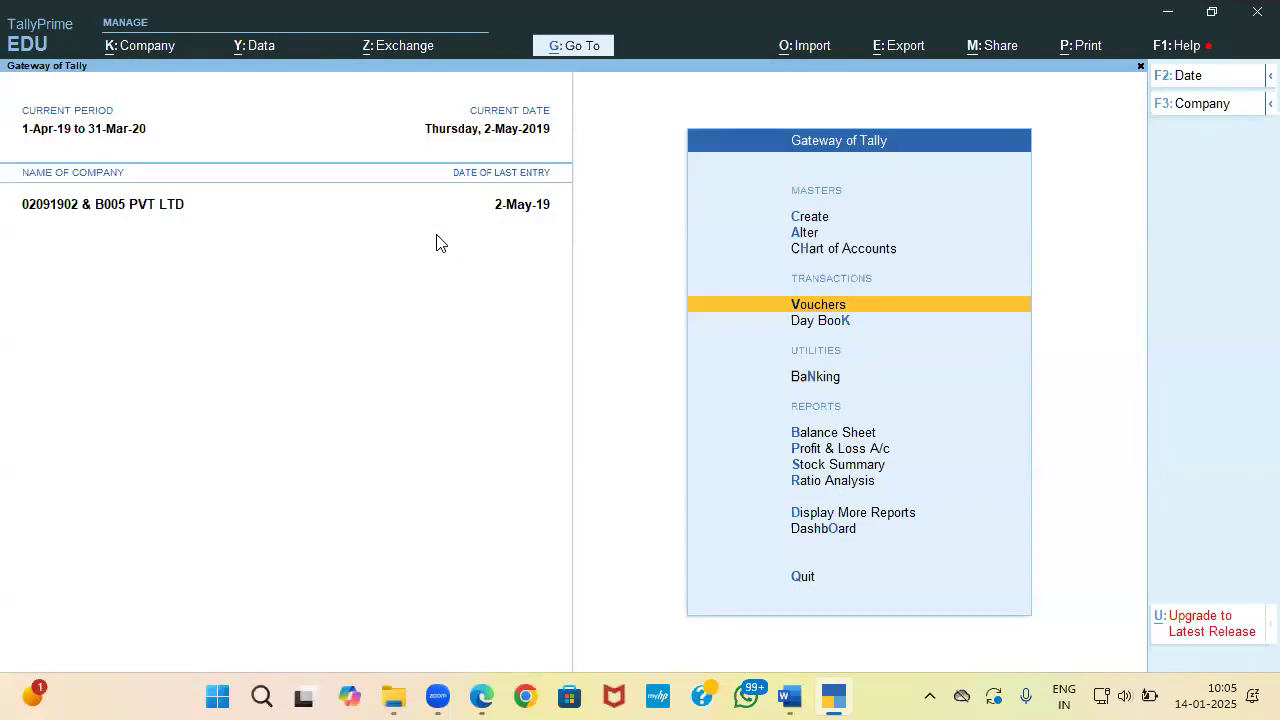
pyautogui.press('F11')
pyautogui.press('Return')
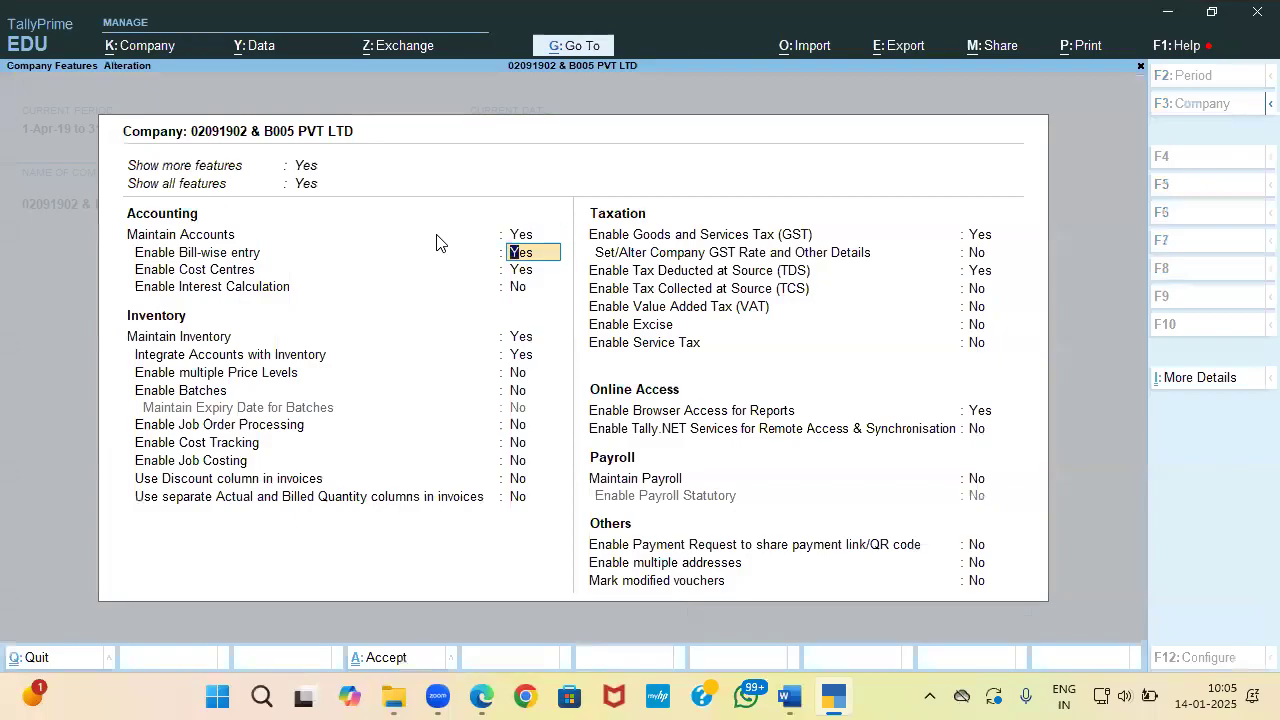
pyautogui.press('Return')
pyautogui.press('Return')
pyautogui.press('Return')
pyautogui.press('Return')
pyautogui.press('Return')
pyautogui.press('Return')
pyautogui.press('Return')
pyautogui.press('Return')
pyautogui.press('Return')
pyautogui.press('Return')
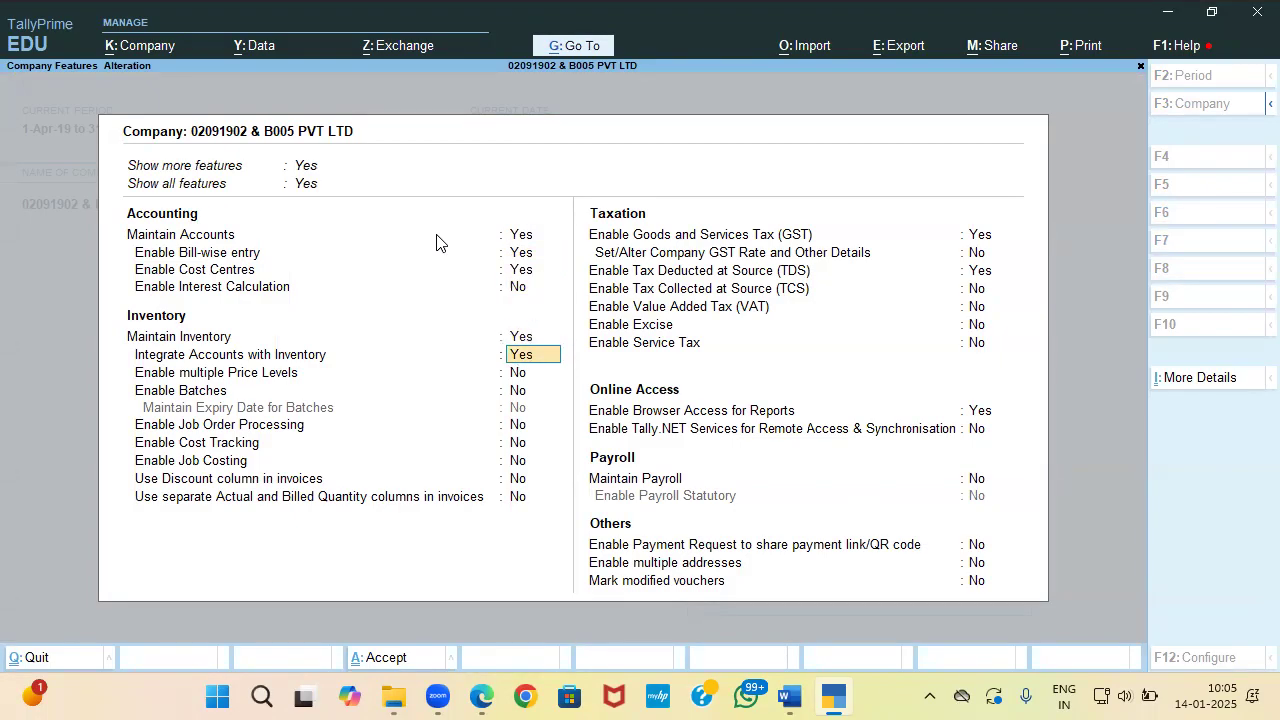
pyautogui.press('Return')
pyautogui.press('Return')
pyautogui.press('Return')
pyautogui.press('Return')
pyautogui.press('Return')
pyautogui.press('Return')
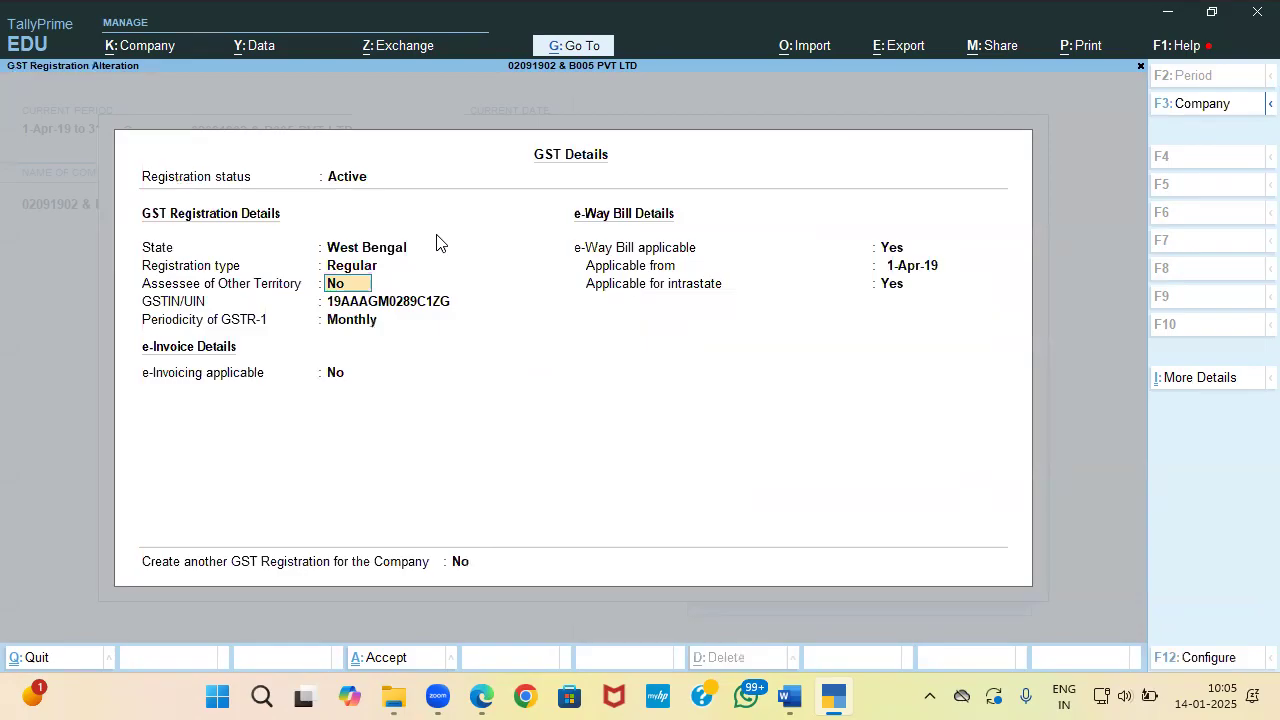
pyautogui.hotkey('ctrl', 'a')
pyautogui.press('Return')
pyautogui.press('Return')
pyautogui.press('Return')
pyautogui.press('Return')
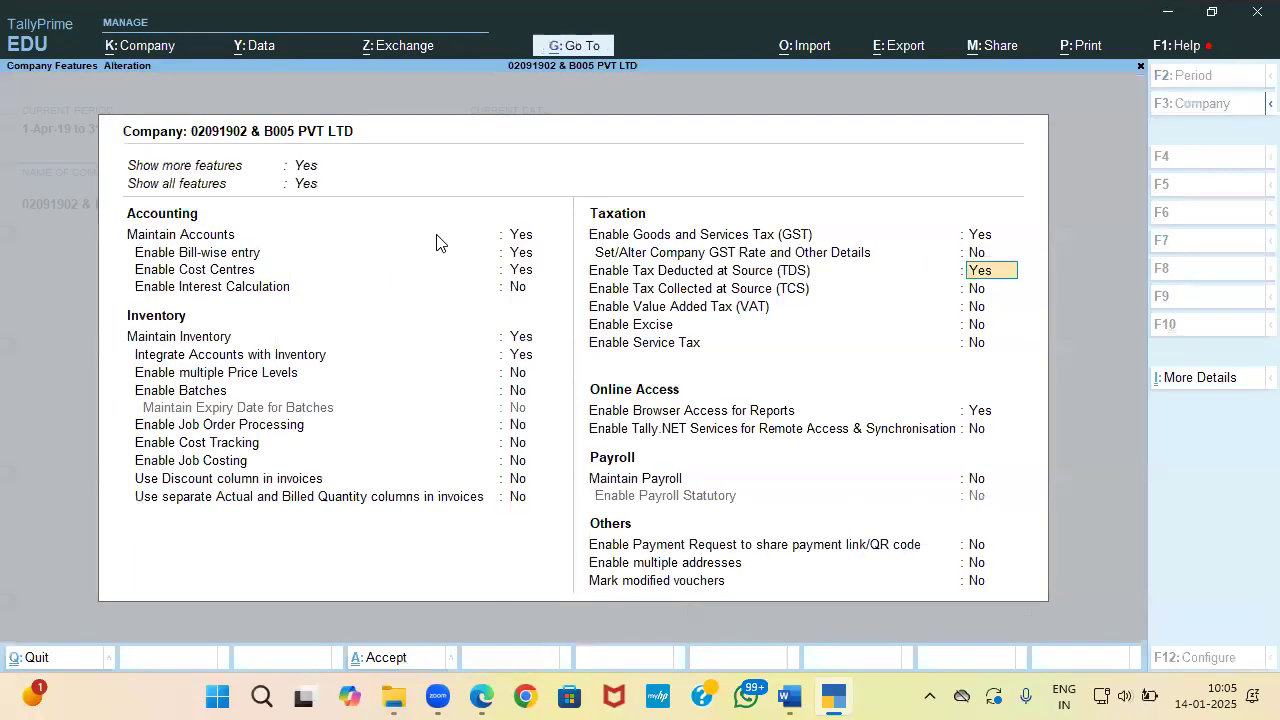
pyautogui.press('Return')
pyautogui.press('Return')
pyautogui.press('Return')
pyautogui.press('Return')
pyautogui.press('y')
pyautogui.press('Return')
pyautogui.write('y')
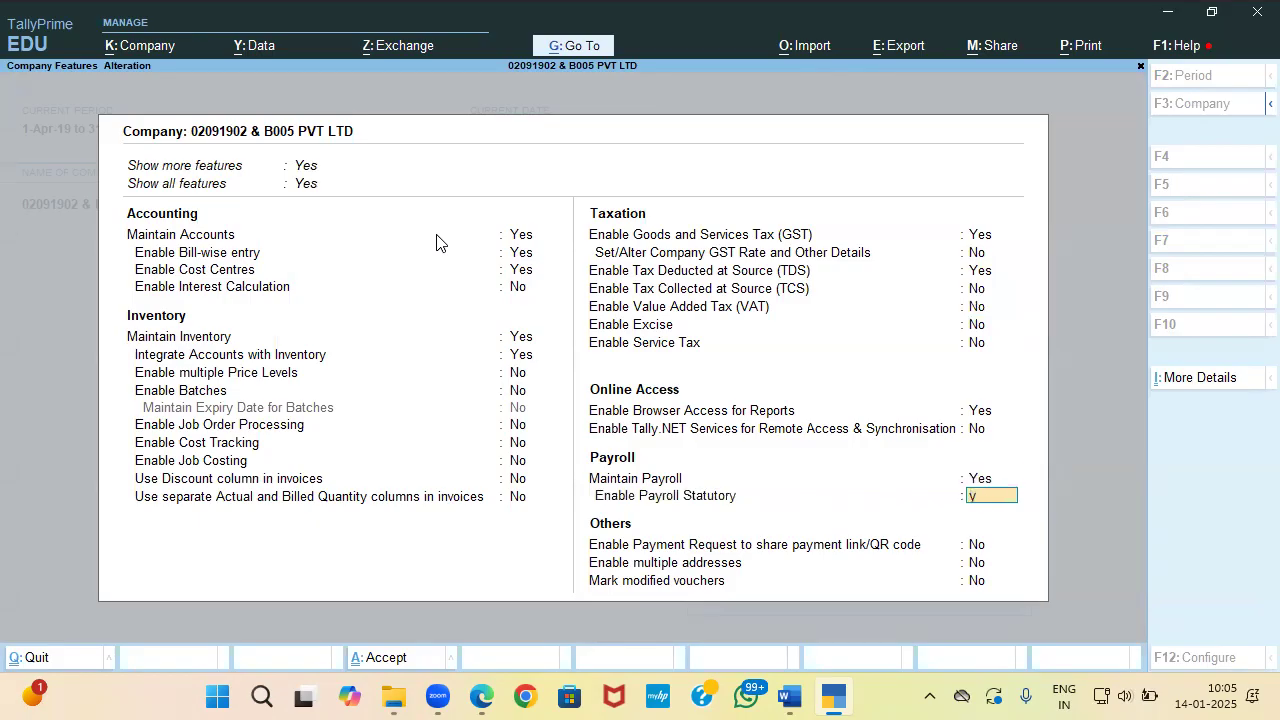
pyautogui.press('Return')
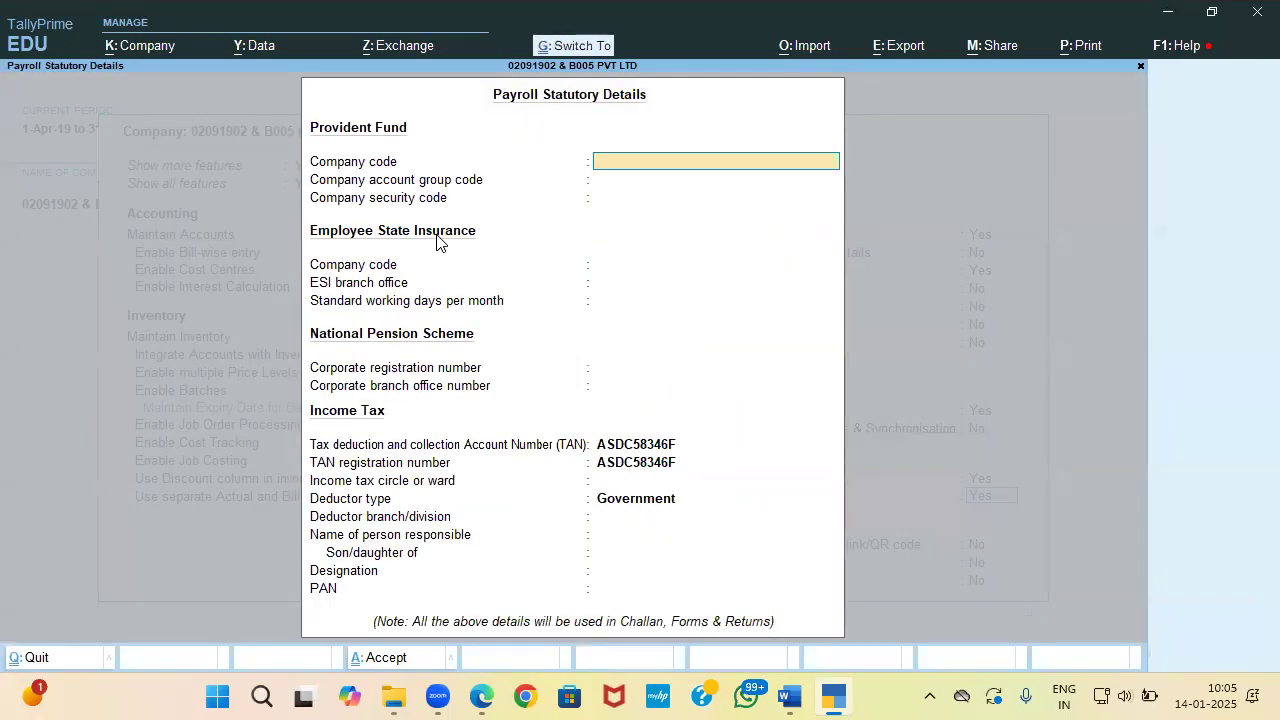
pyautogui.hotkey('ctrl', 'a')
pyautogui.hotkey('ctrl', 'a')
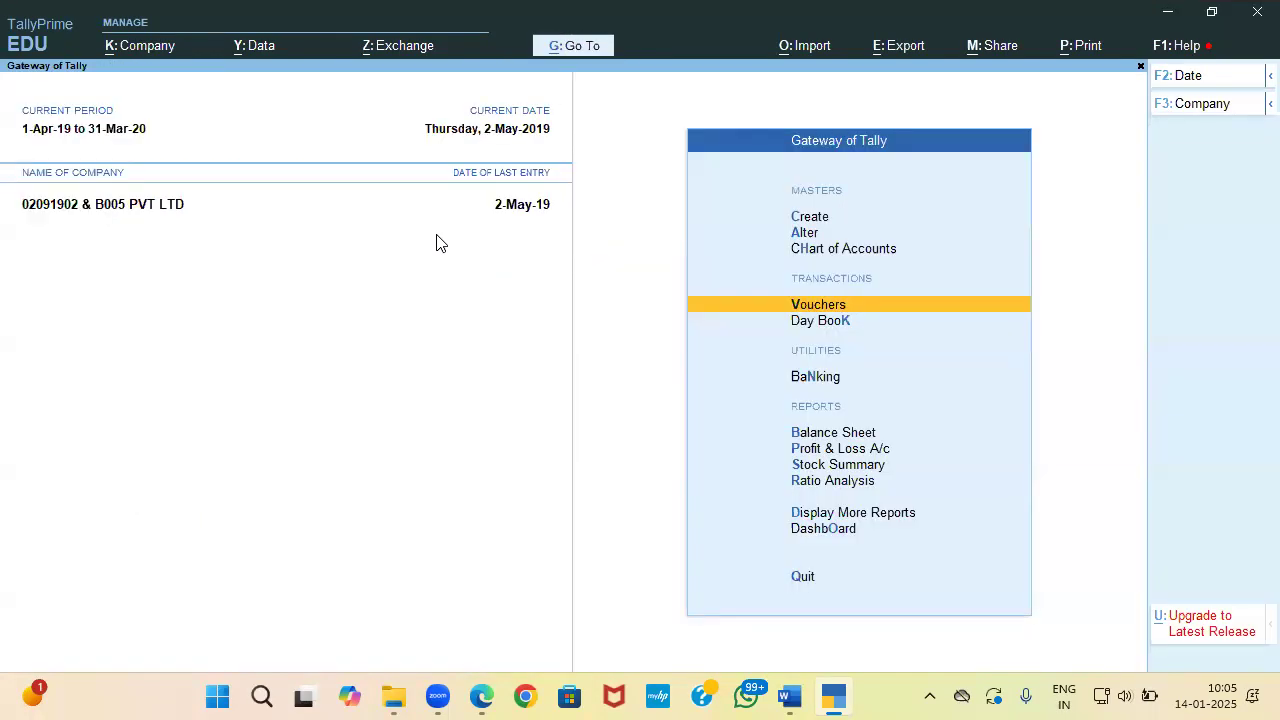
# Step: Find Employee Category among the payroll masters in the creation list
pyautogui.hotkey('alt', 'Tab')
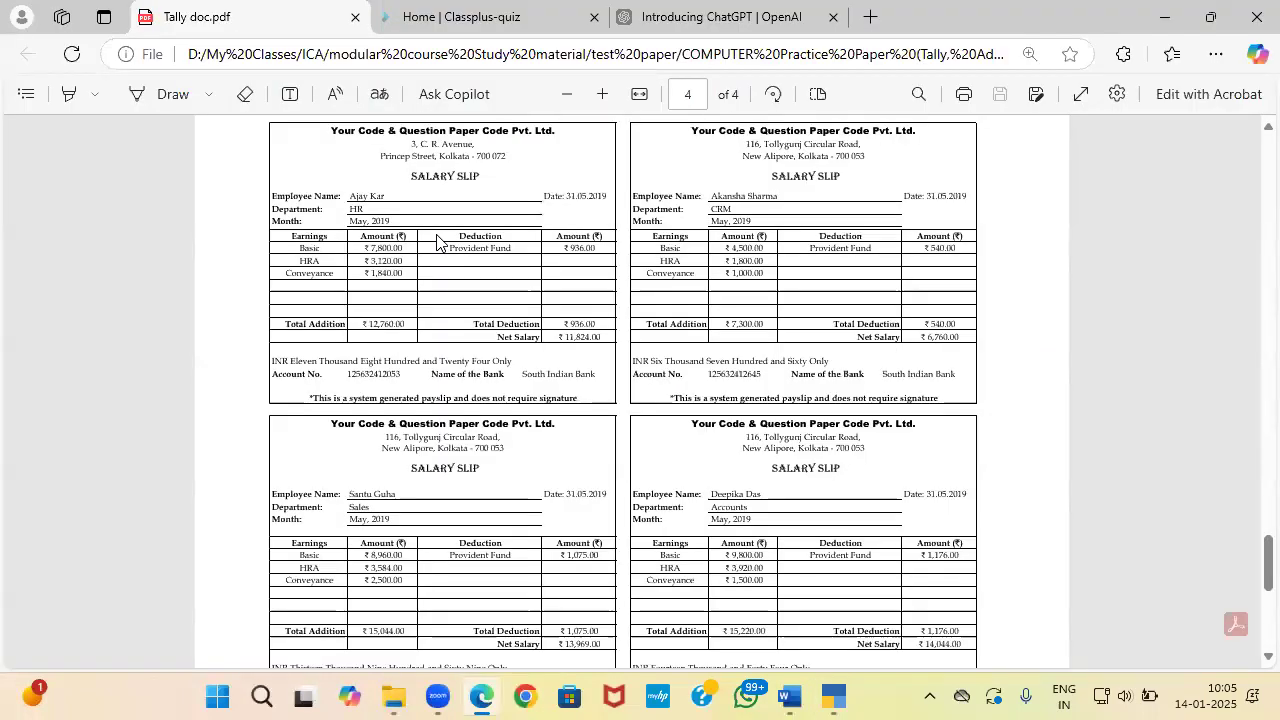
pyautogui.hotkey('alt', 'Tab')
pyautogui.press('Up')
pyautogui.press('Up')
pyautogui.press('Up')
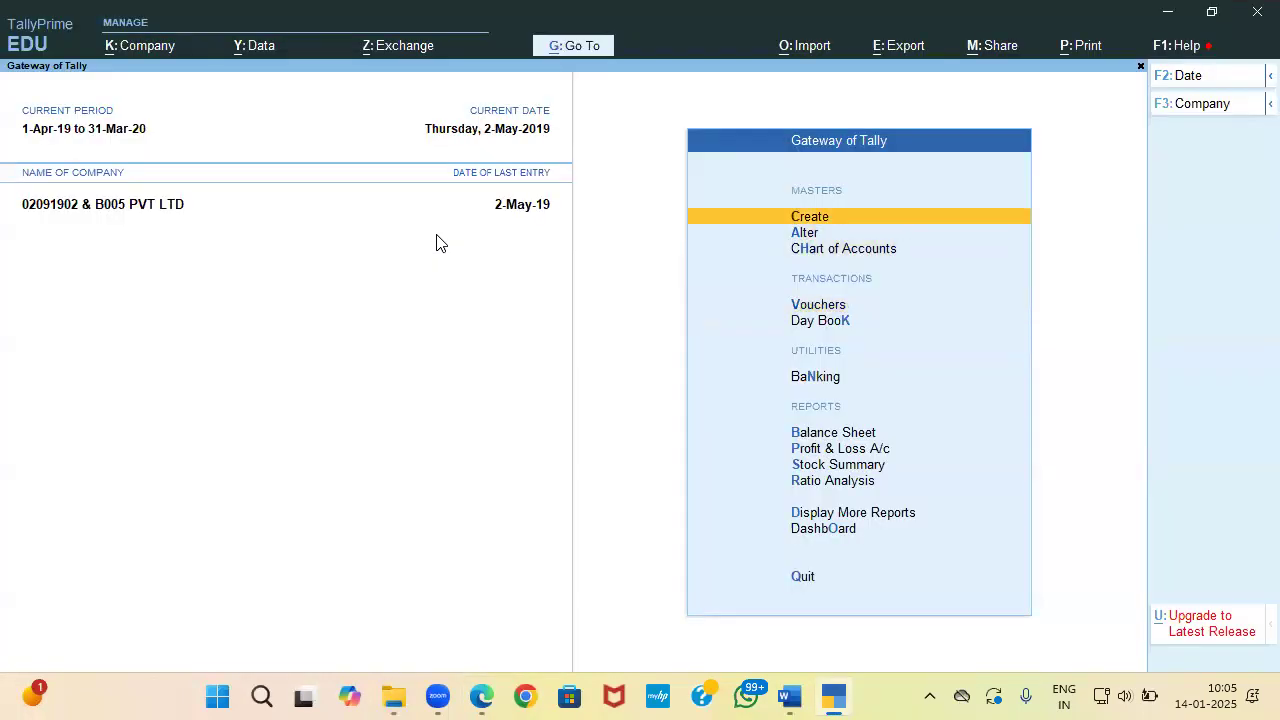
pyautogui.press('Return')
pyautogui.press('Down')
pyautogui.press('Down')
pyautogui.press('Down')
pyautogui.press('Down')
pyautogui.press('Down')
pyautogui.press('Up')
pyautogui.press('Down')
pyautogui.press('Down')
pyautogui.press('Down')
pyautogui.press('Down')
pyautogui.press('Down')
pyautogui.press('Down')
pyautogui.press('Down')
pyautogui.press('Down')
pyautogui.press('Up')
pyautogui.press('Up')
pyautogui.press('Up')
pyautogui.press('Up')
pyautogui.press('Up')
pyautogui.press('Up')
pyautogui.press('Up')
pyautogui.press('Up')
pyautogui.press('Up')
pyautogui.press('Up')
pyautogui.press('Up')
pyautogui.press('Up')
pyautogui.press('Up')
pyautogui.press('Up')
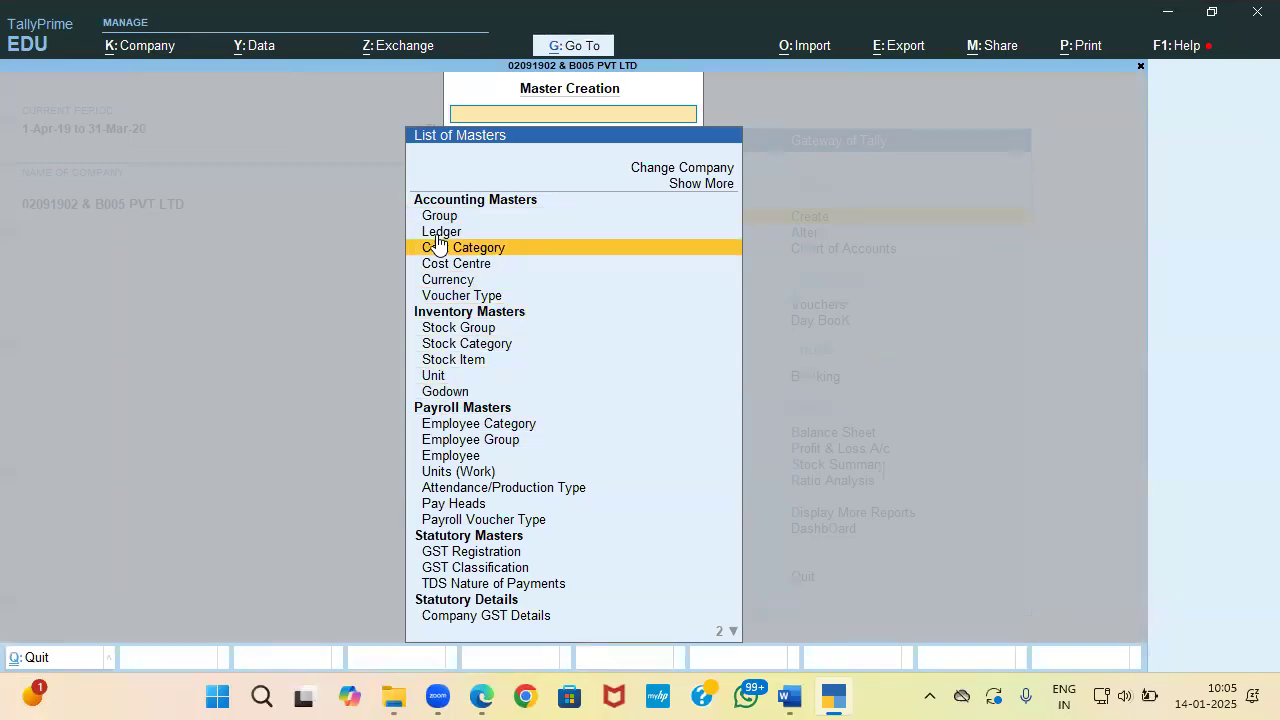
pyautogui.press('Down')
pyautogui.press('Return')
pyautogui.press('Down')
pyautogui.press('Down')
pyautogui.press('Down')
pyautogui.press('Down')
pyautogui.press('Down')
pyautogui.press('Down')
pyautogui.press('Down')
pyautogui.press('Down')
pyautogui.press('Down')
pyautogui.press('Down')
pyautogui.press('Down')
pyautogui.press('Down')
pyautogui.press('Down')
pyautogui.press('Down')
pyautogui.press('Down')
pyautogui.press('Down')
pyautogui.press('Down')
pyautogui.press('Down')
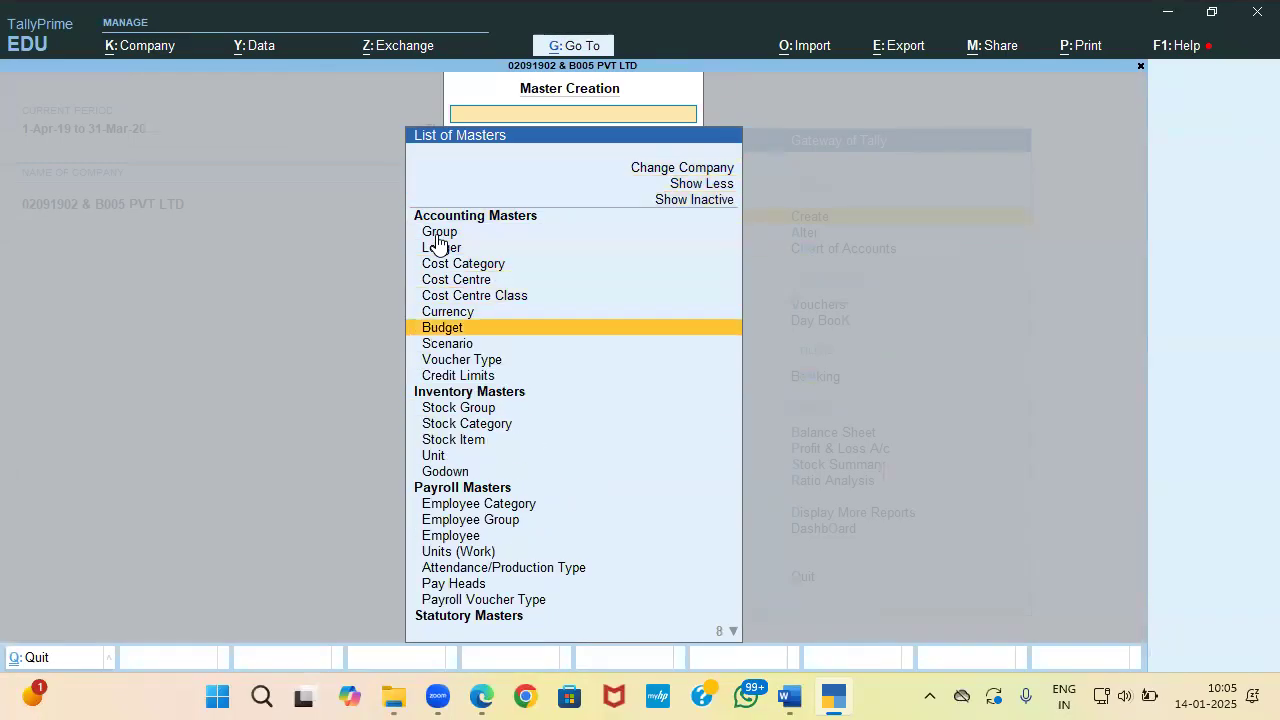
pyautogui.press('Up')
# Step: Create the 'Head office' employee category, answering Yes to its allocation setting
pyautogui.press('Return')
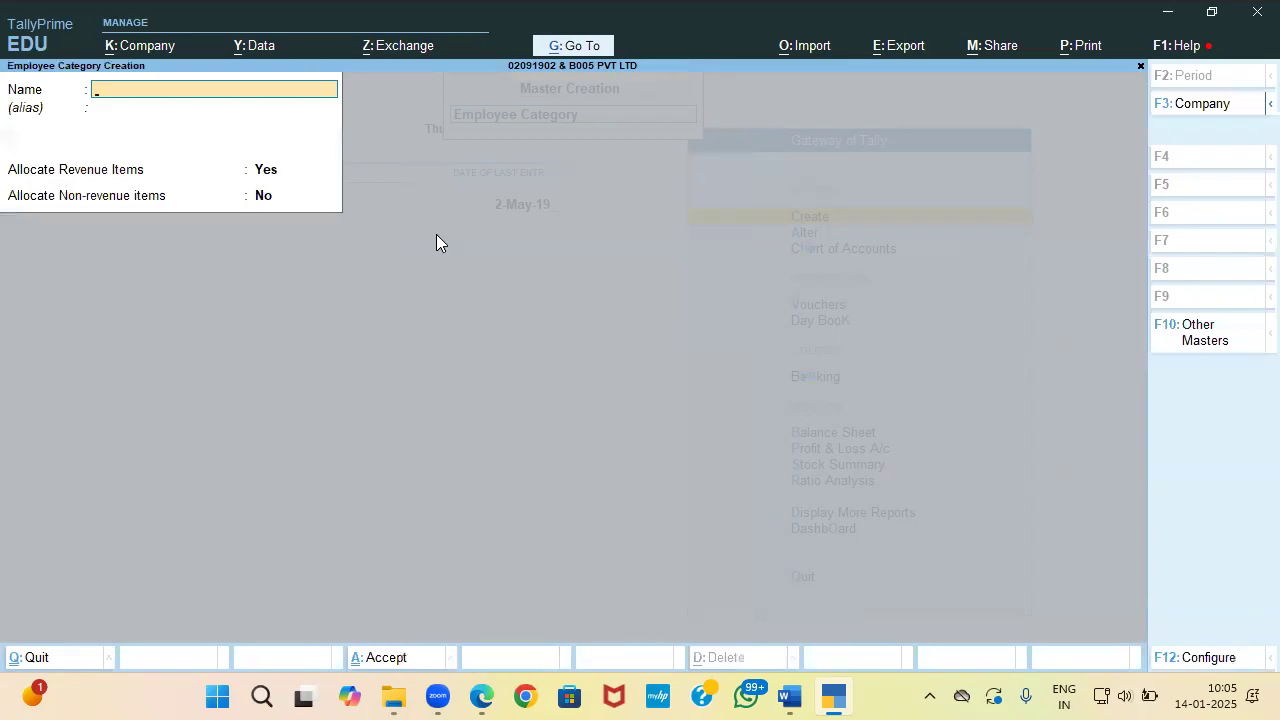
pyautogui.write('Head office')
pyautogui.press('Return')
pyautogui.press('Return')
pyautogui.press('Return')
pyautogui.write('y')
pyautogui.press('Return')
pyautogui.press('Return')
pyautogui.press('Escape')
pyautogui.press('Down')
pyautogui.press('Return')
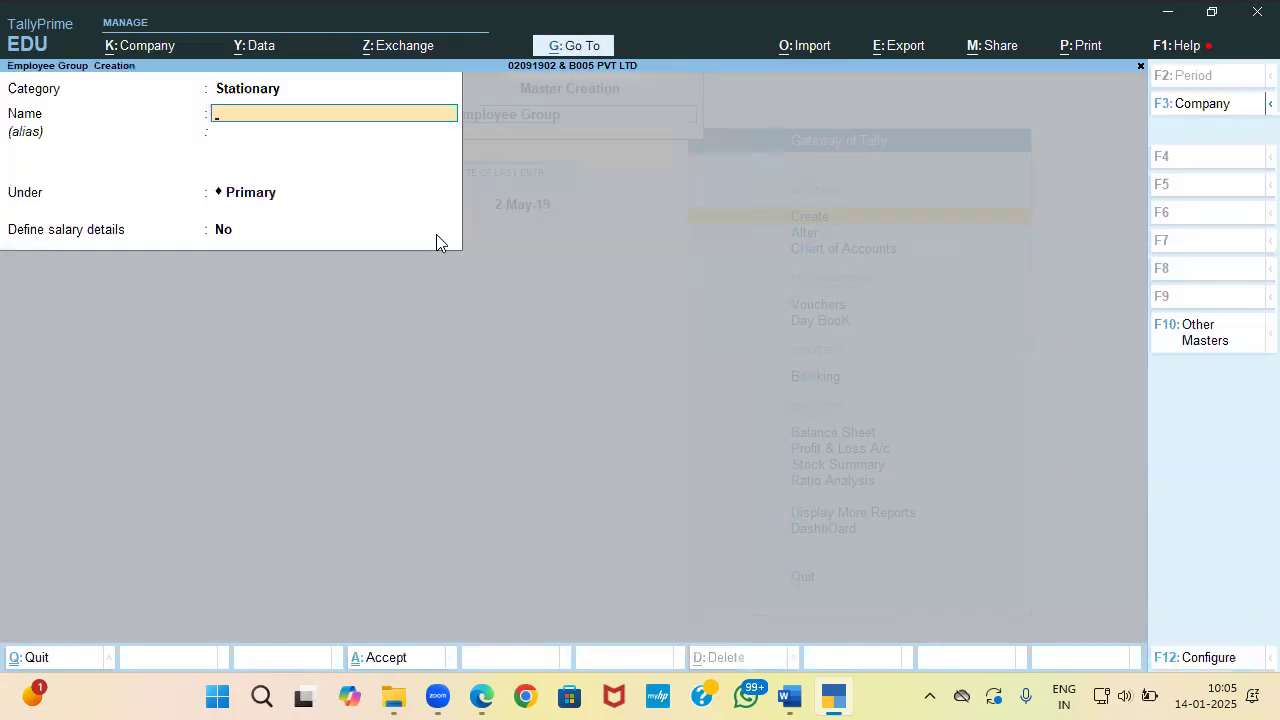
# Step: Set Head Office as the employee group's category and save the first new group
pyautogui.press('BackSpace')
pyautogui.press('BackSpace')
pyautogui.press('Down')
pyautogui.press('Down')
pyautogui.press('Down')
pyautogui.press('Up')
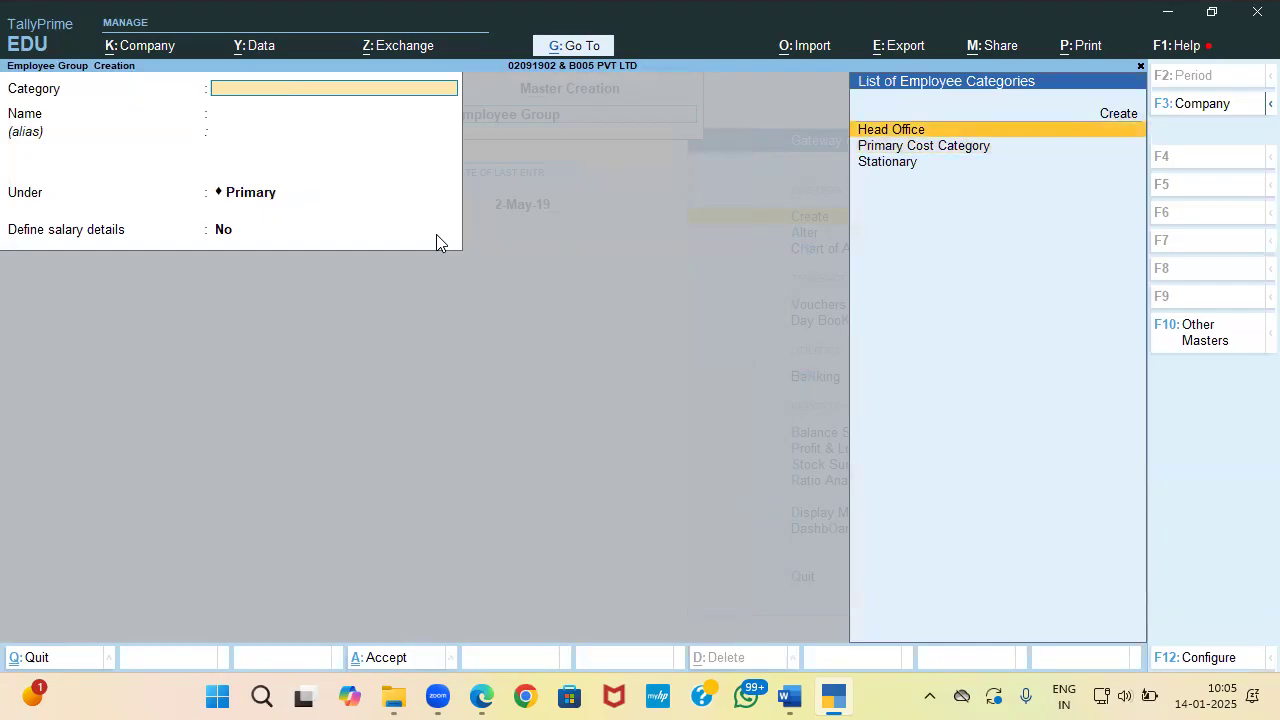
pyautogui.press('Return')
pyautogui.hotkey('alt', 'Tab')
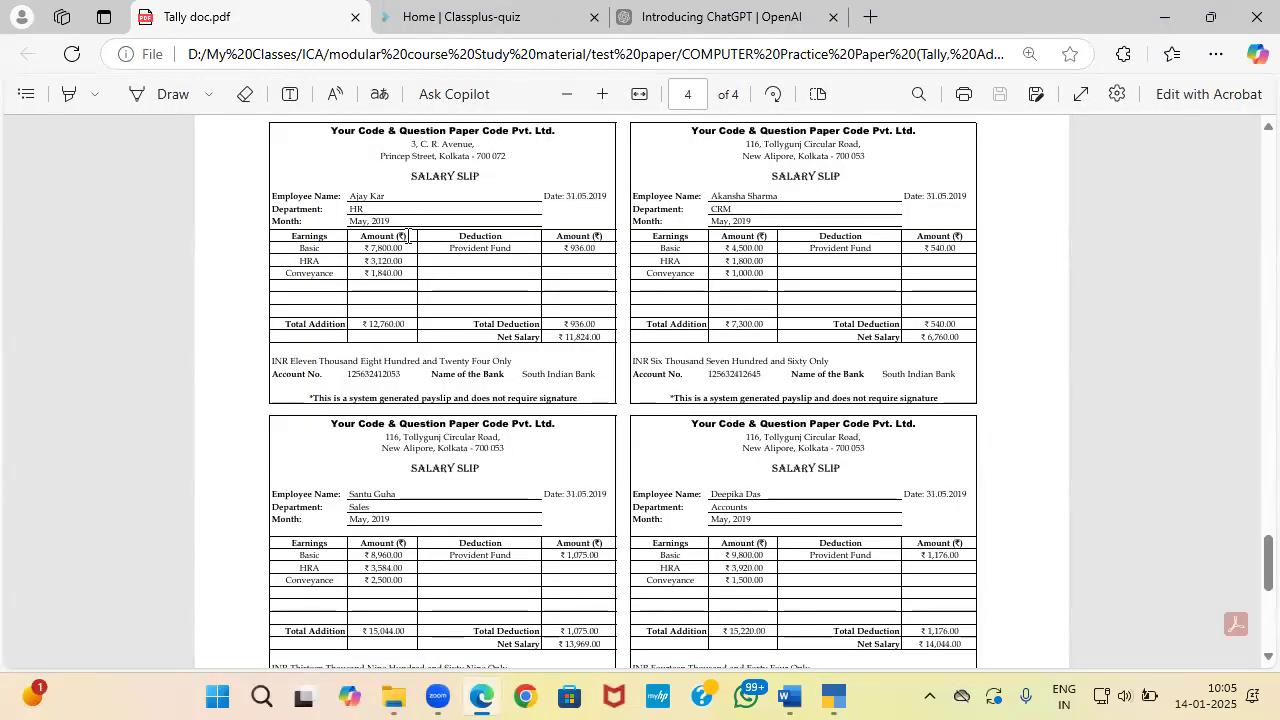
pyautogui.hotkey('alt', 'Tab')
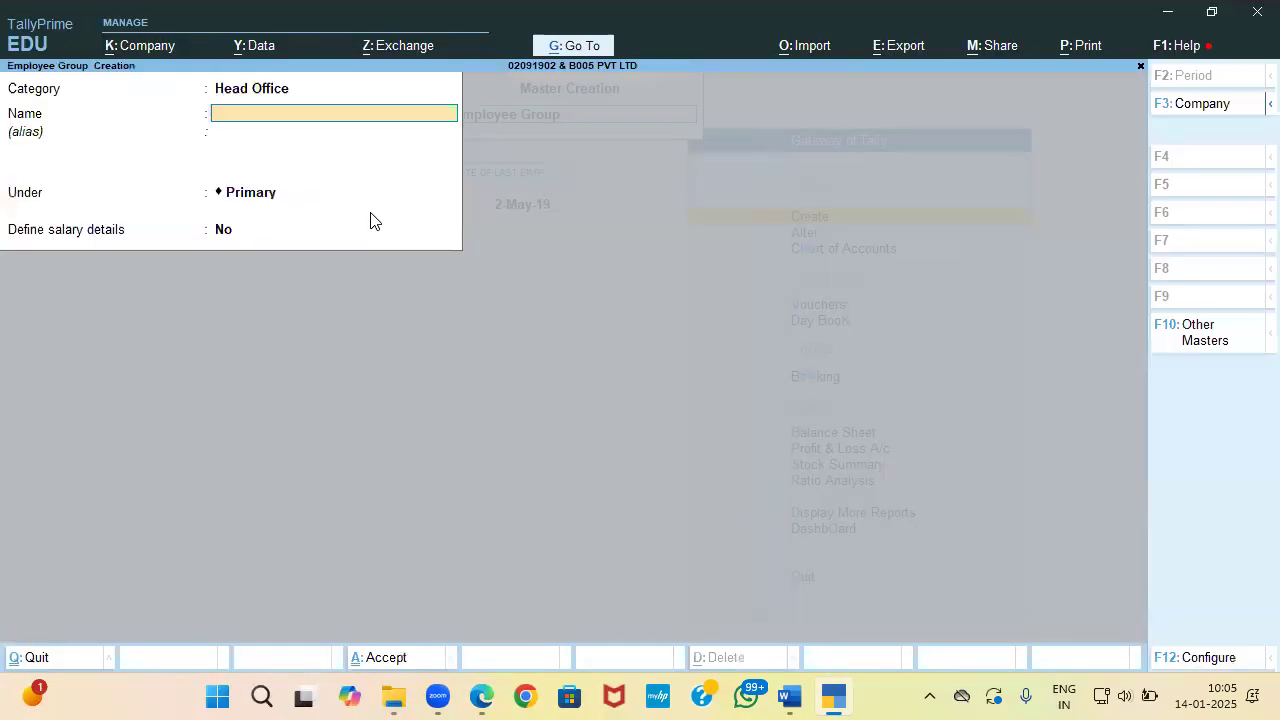
pyautogui.press('BackSpace')
pyautogui.press('Return')
pyautogui.press('Return')
pyautogui.press('Return')
pyautogui.press('Return')
# Step: Create the CRM, Sales and 'Accounyts' employee groups using department names from the slips
pyautogui.hotkey('alt', 'Tab')
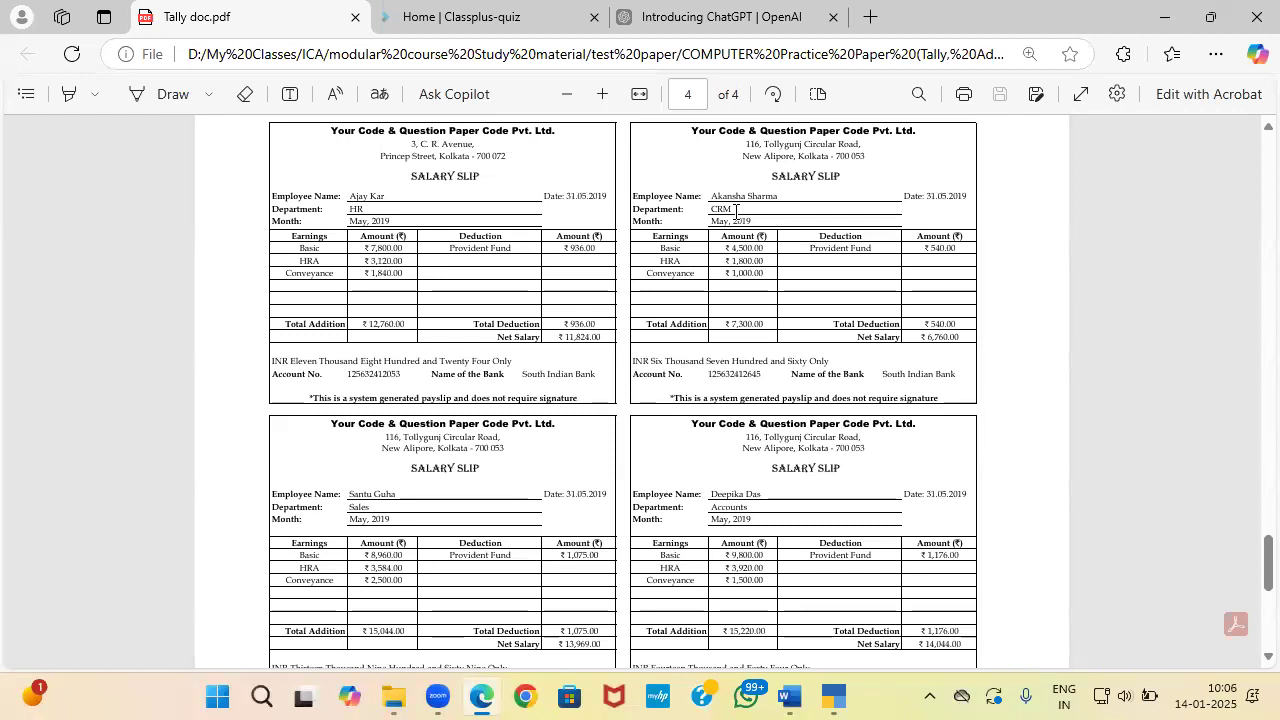
pyautogui.hotkey('alt', 'Tab')
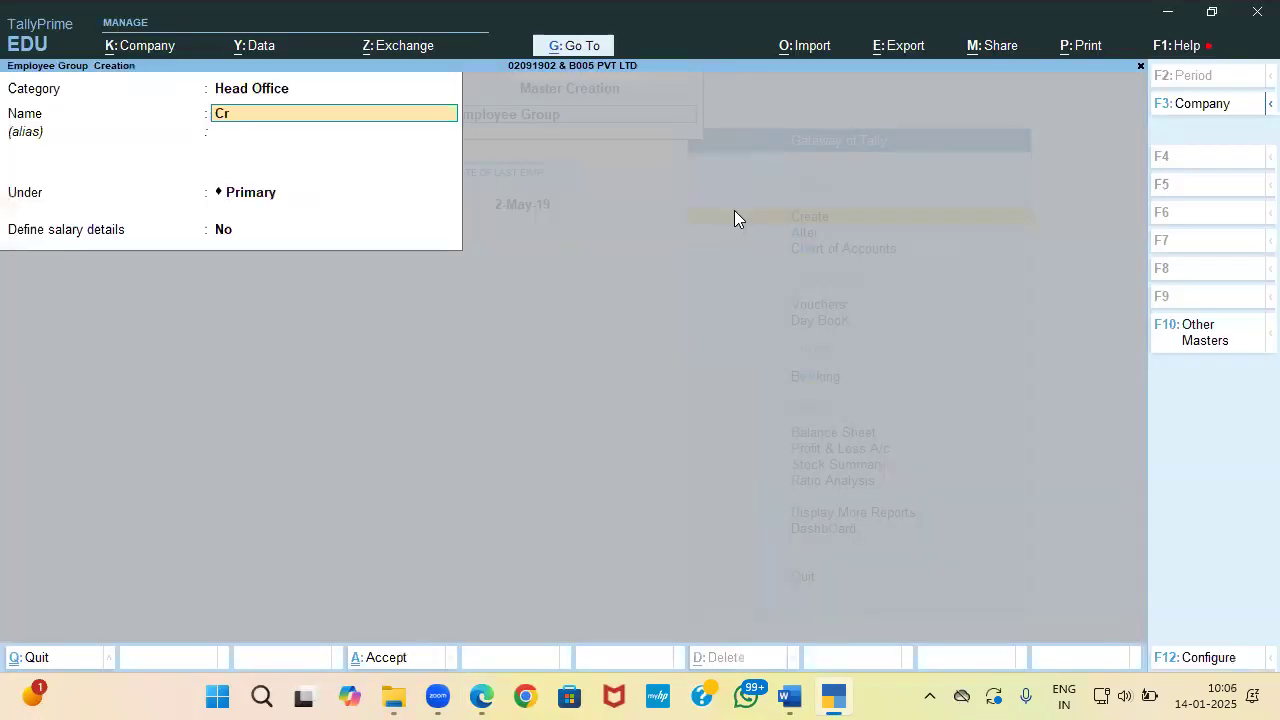
pyautogui.write('CRM')
pyautogui.press('Return')
pyautogui.press('Return')
pyautogui.press('Return')
pyautogui.press('Return')
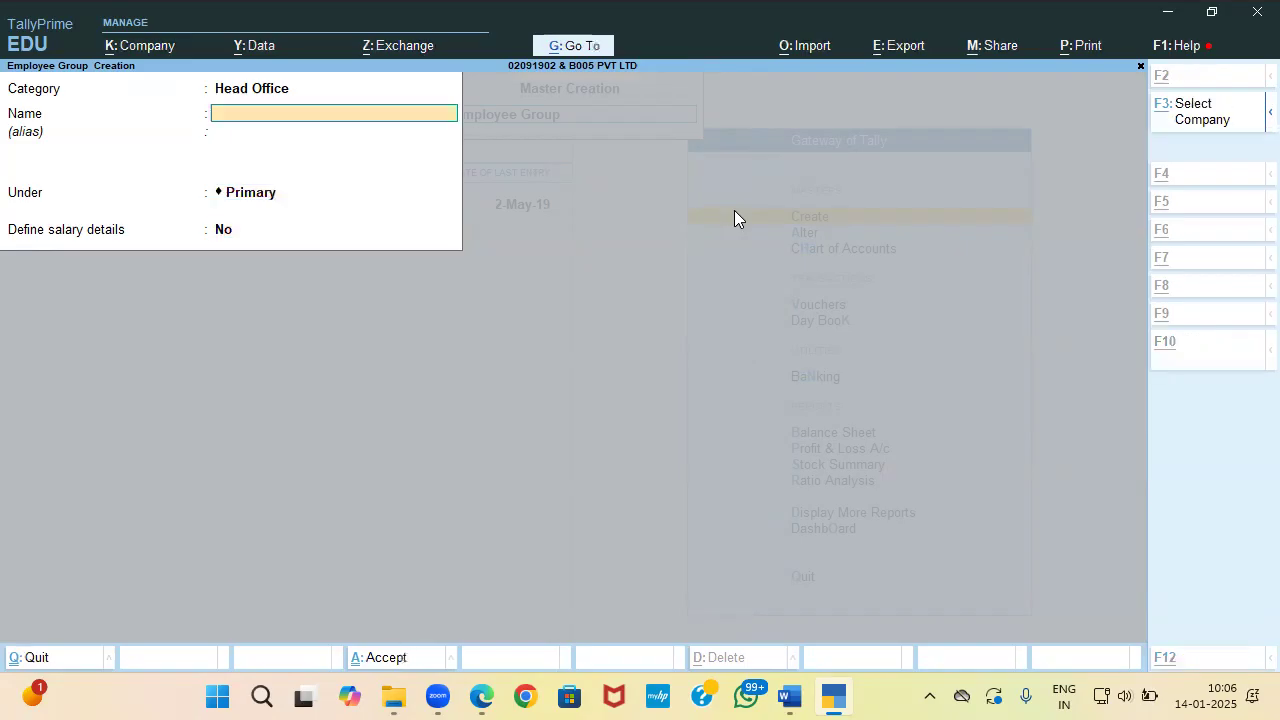
pyautogui.hotkey('alt', 'Tab')
pyautogui.hotkey('alt', 'Tab')
pyautogui.write('Sales')
pyautogui.press('Return')
pyautogui.press('Return')
pyautogui.press('Return')
pyautogui.press('Return')
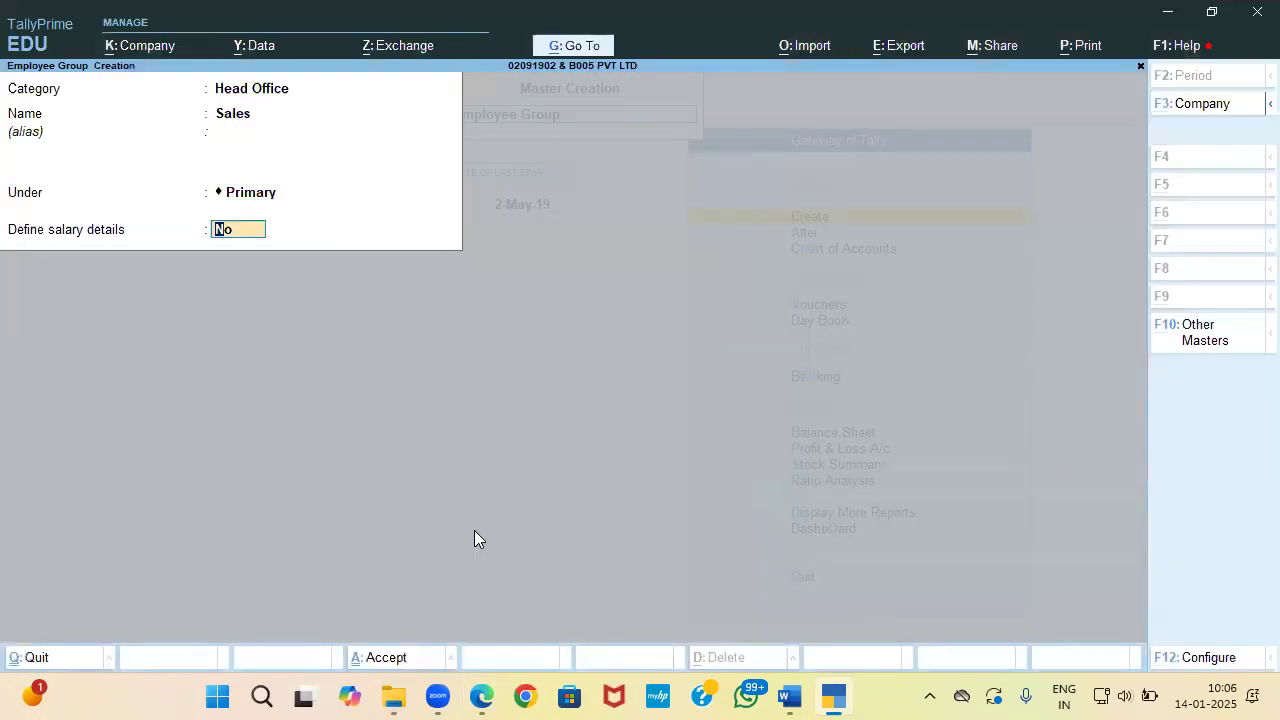
pyautogui.hotkey('alt', 'Tab')
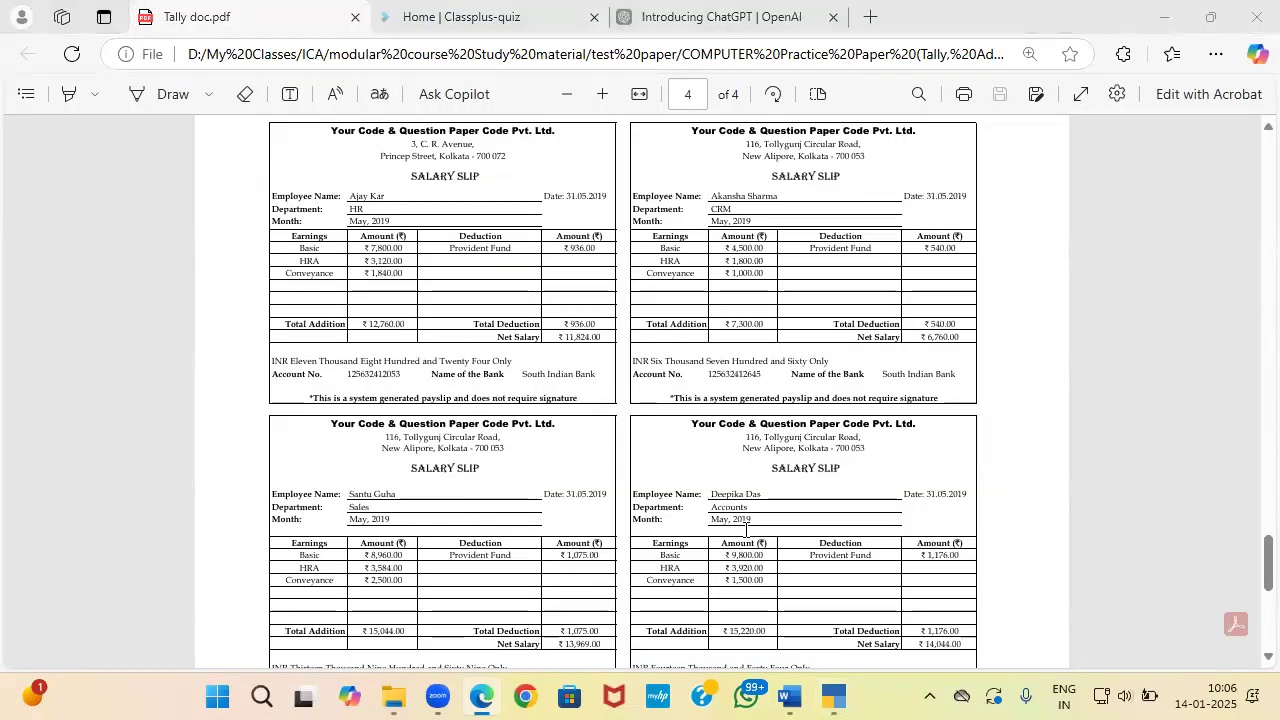
pyautogui.hotkey('alt', 'Tab')
pyautogui.write('Accouny')
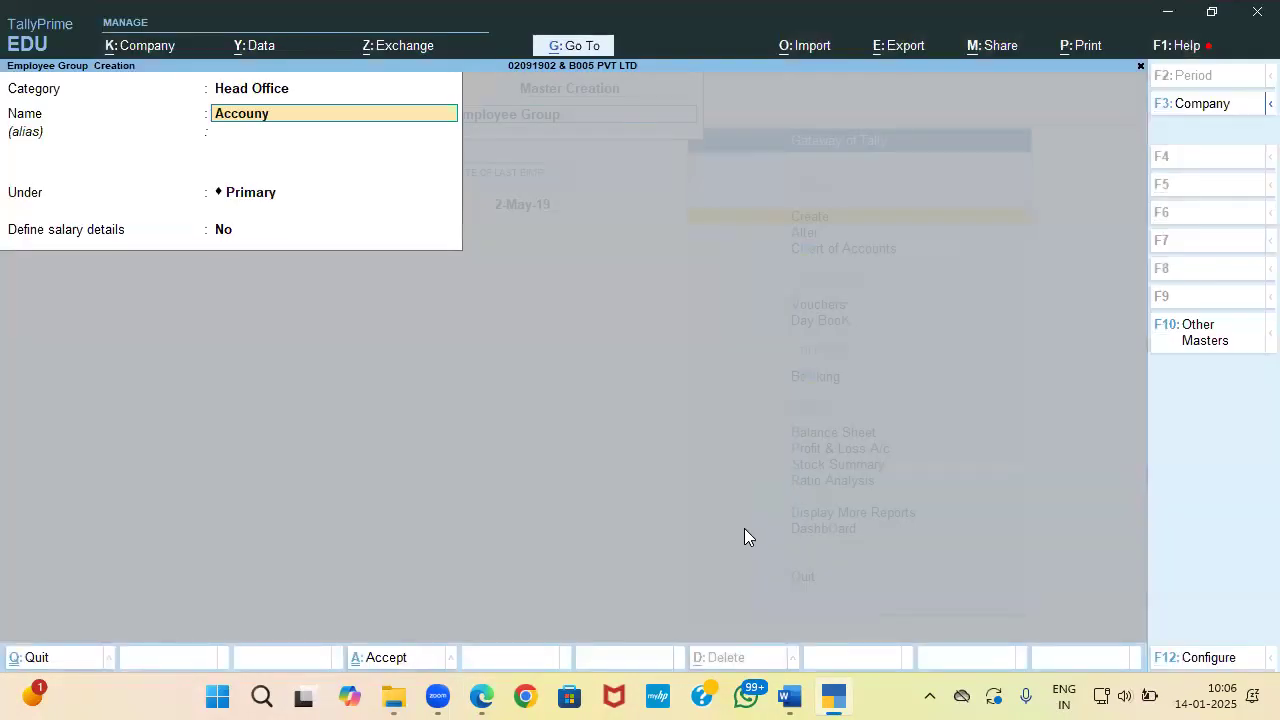
pyautogui.write('ts')
pyautogui.press('Return')
pyautogui.press('Return')
pyautogui.press('Return')
pyautogui.press('Return')
pyautogui.press('Return')
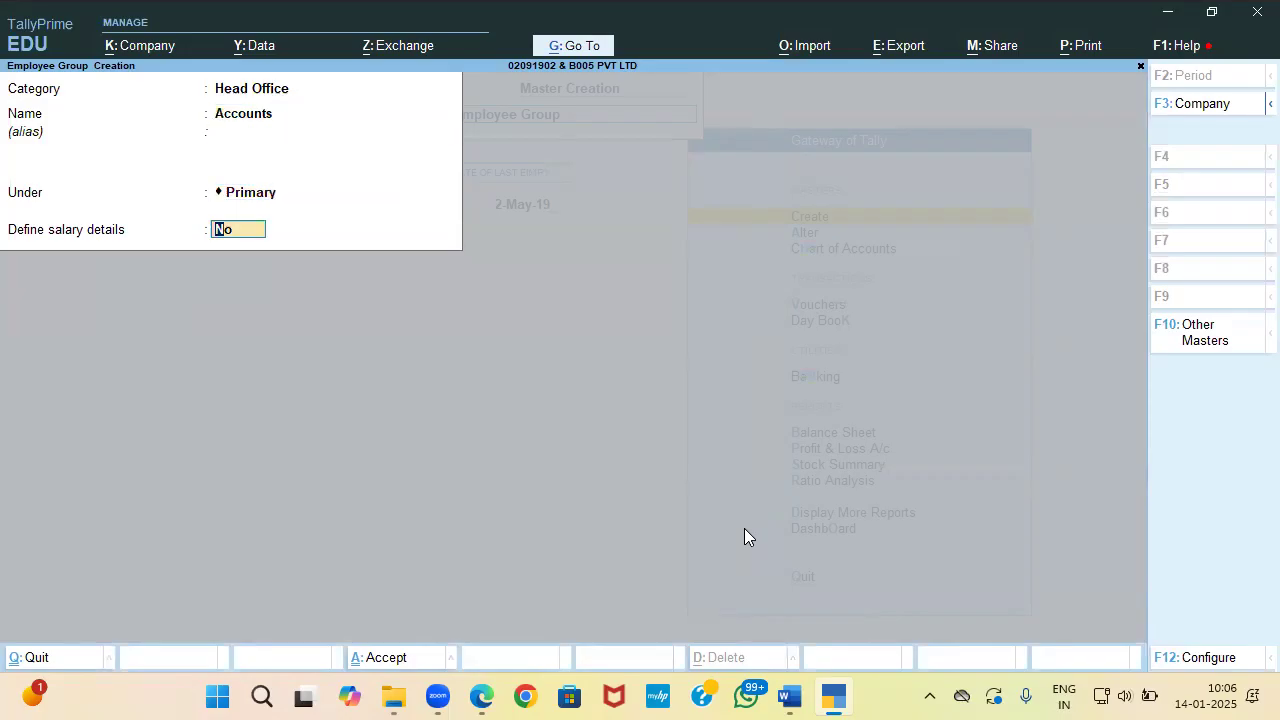
# Step: Close the employee group form and confirm quitting
pyautogui.hotkey('alt', 'Tab')
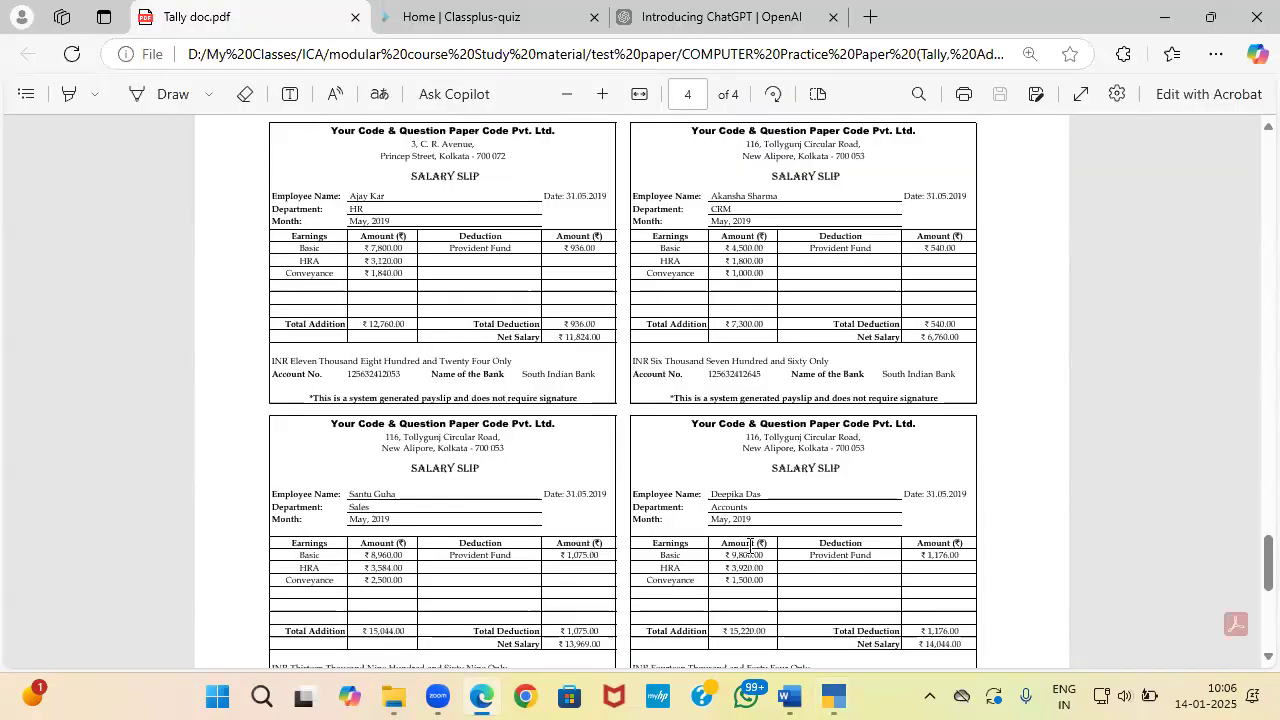
pyautogui.hotkey('alt', 'Tab')
pyautogui.press('Escape')
pyautogui.press('Return')
# Step: Start a new employee in the Head Office category, named from the first slip, under HR
pyautogui.press('Down')
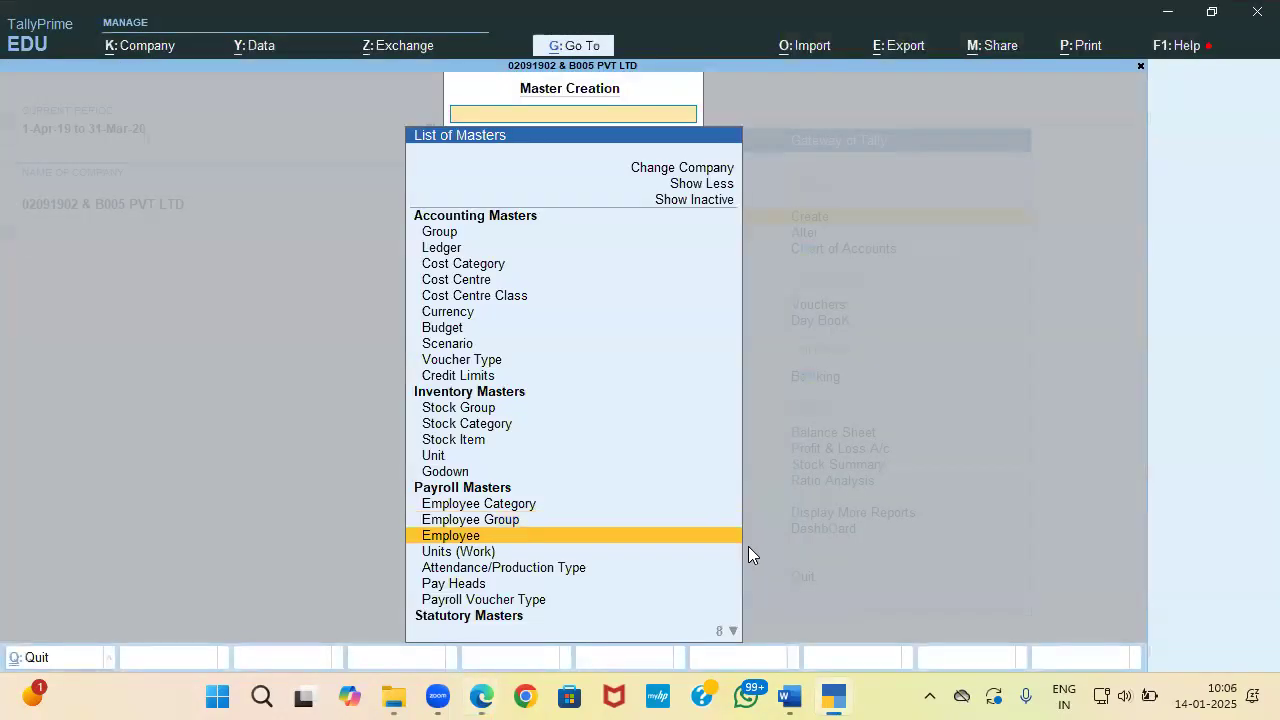
pyautogui.press('Return')
pyautogui.hotkey('alt', 'Tab')
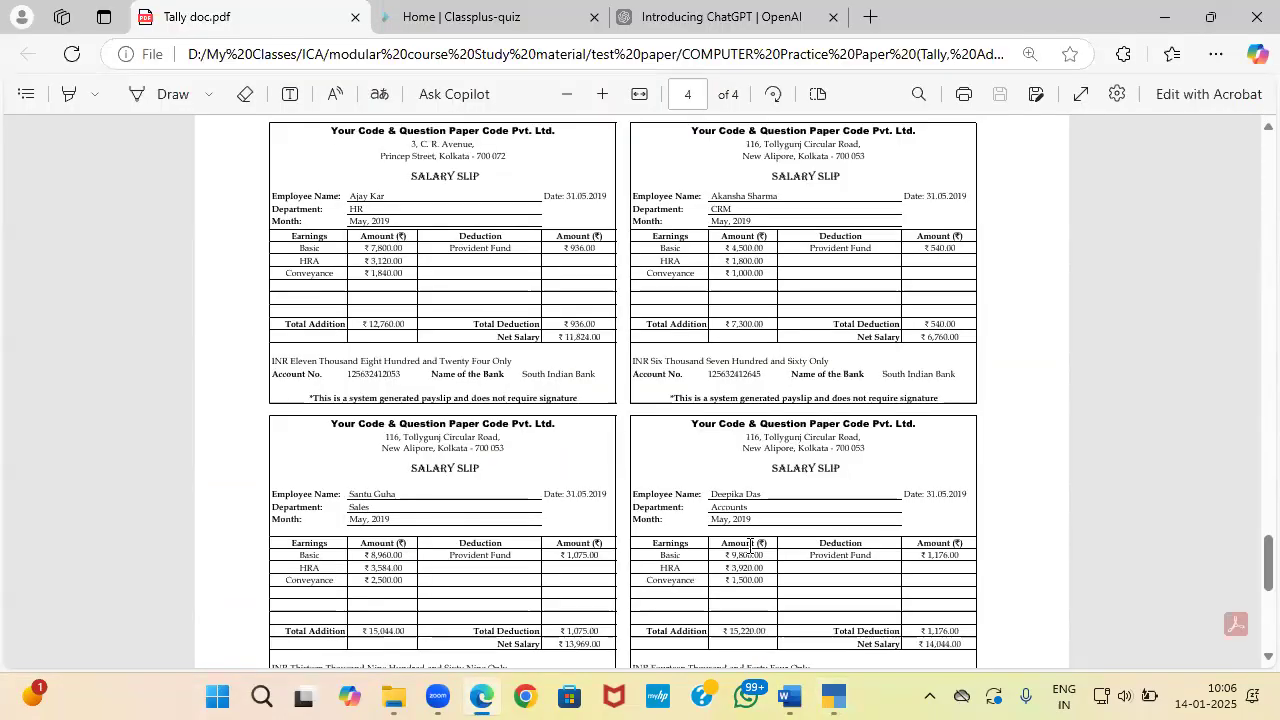
pyautogui.hotkey('alt', 'Tab')
pyautogui.press('space')
pyautogui.press('Down')
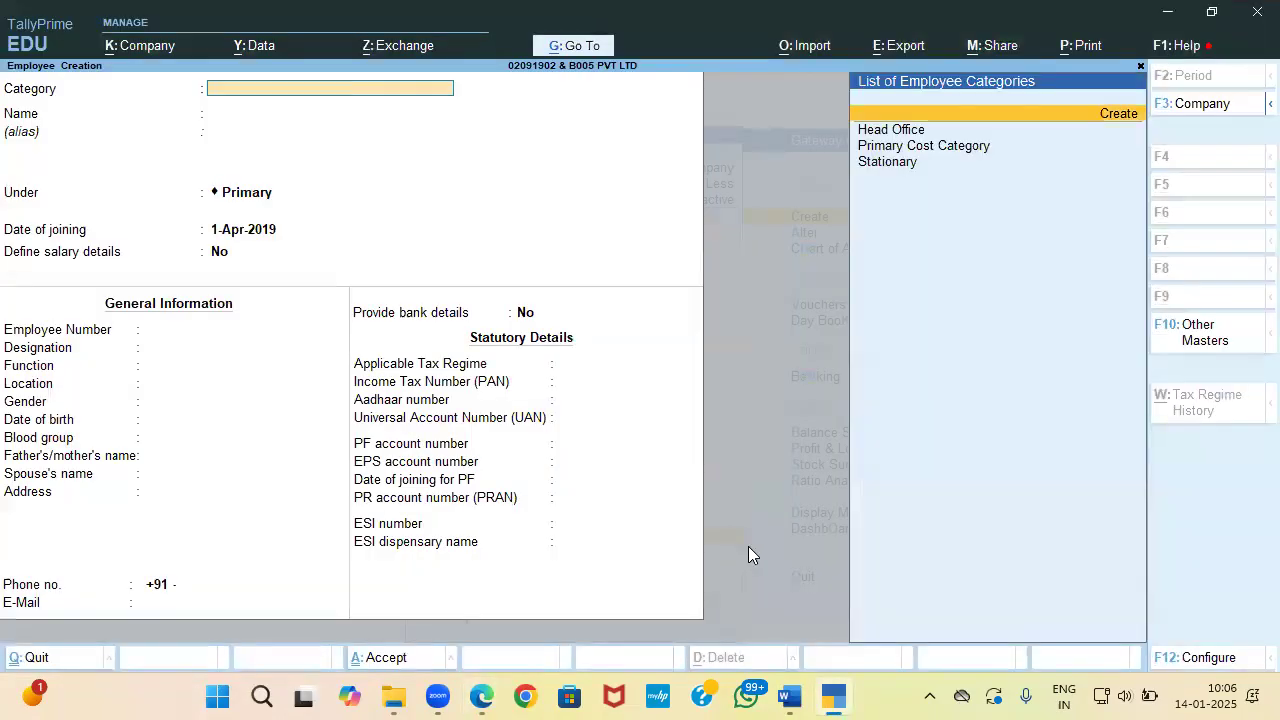
pyautogui.press('Down')
pyautogui.press('Return')
pyautogui.hotkey('alt', 'Tab')
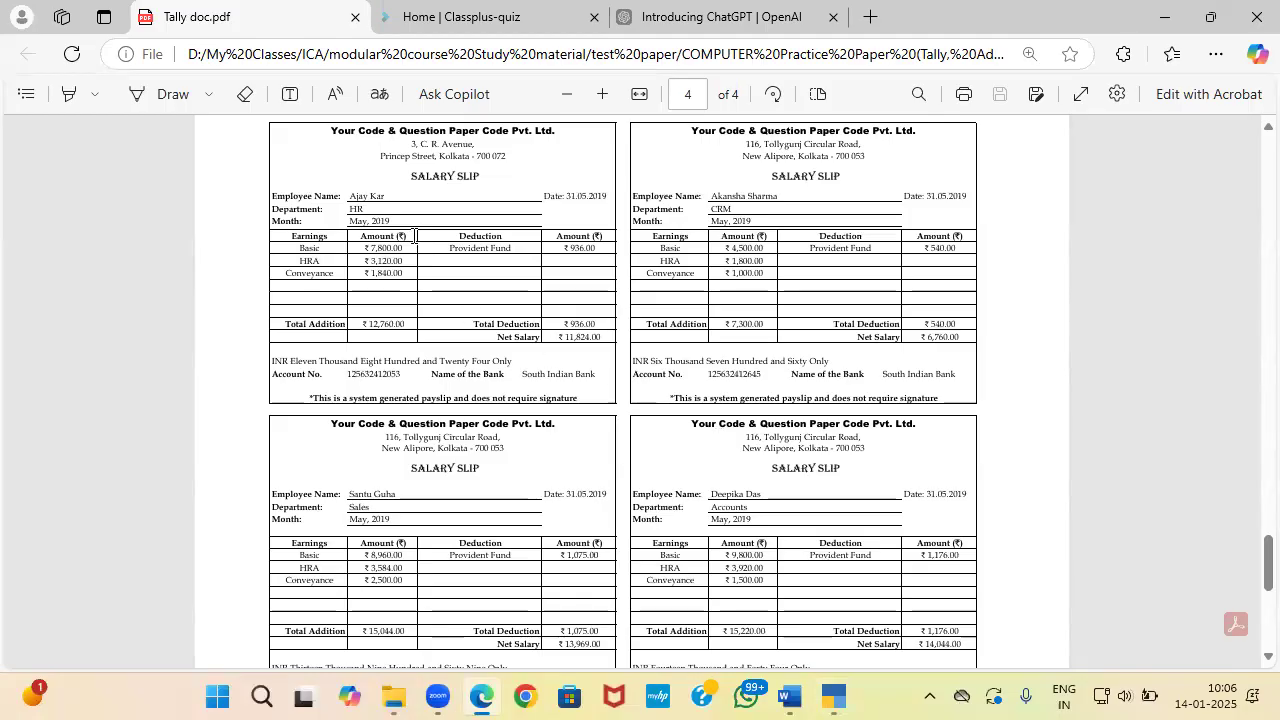
pyautogui.hotkey('alt', 'Tab')
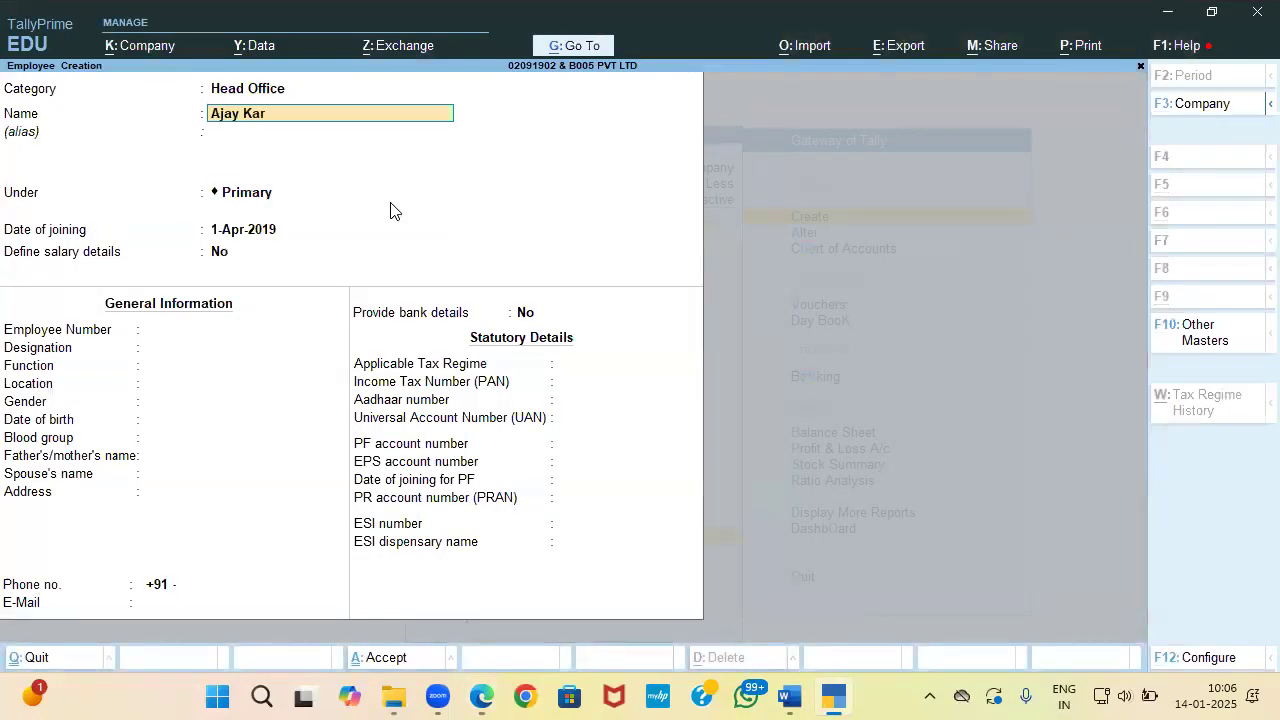
pyautogui.press('Return')
pyautogui.press('Return')
pyautogui.press('space')
pyautogui.press('Down')
pyautogui.press('Down')
pyautogui.press('Down')
pyautogui.press('Down')
pyautogui.press('Return')
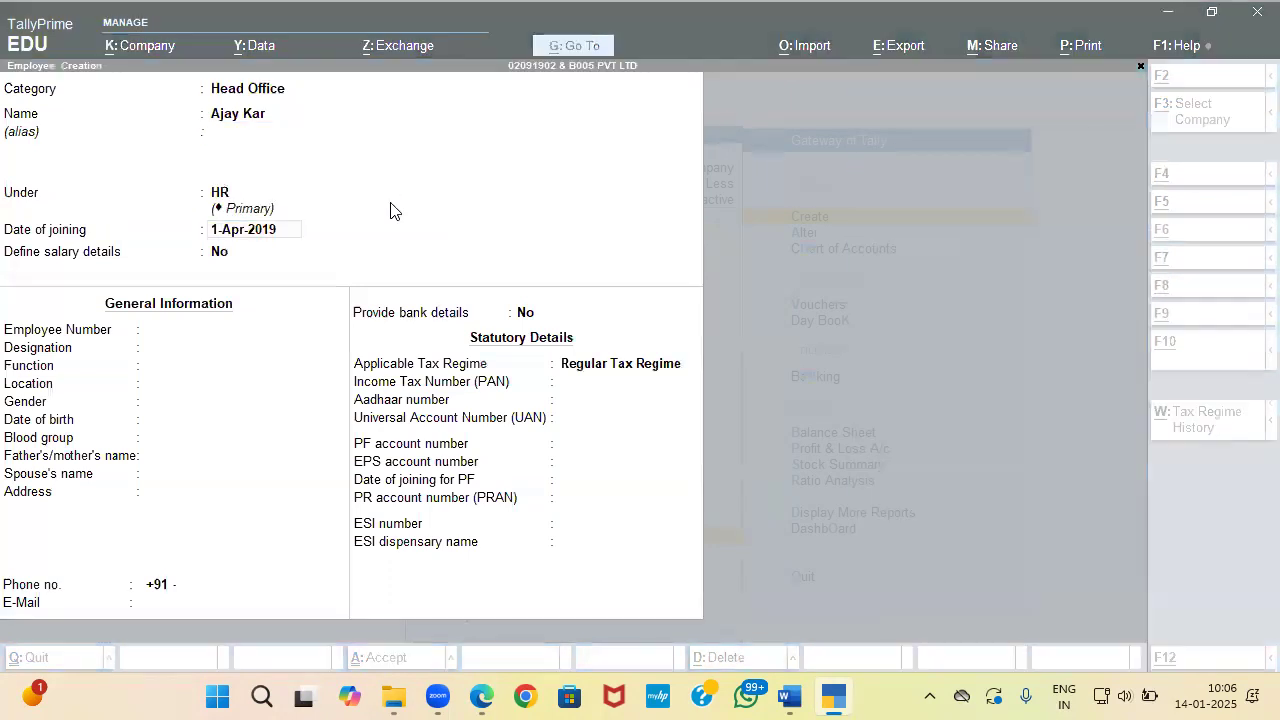
# Step: Keep joining date 1-Apr-2019, skip salary and general fields, and set Provide bank details to Yes
pyautogui.hotkey('alt', 'Tab')
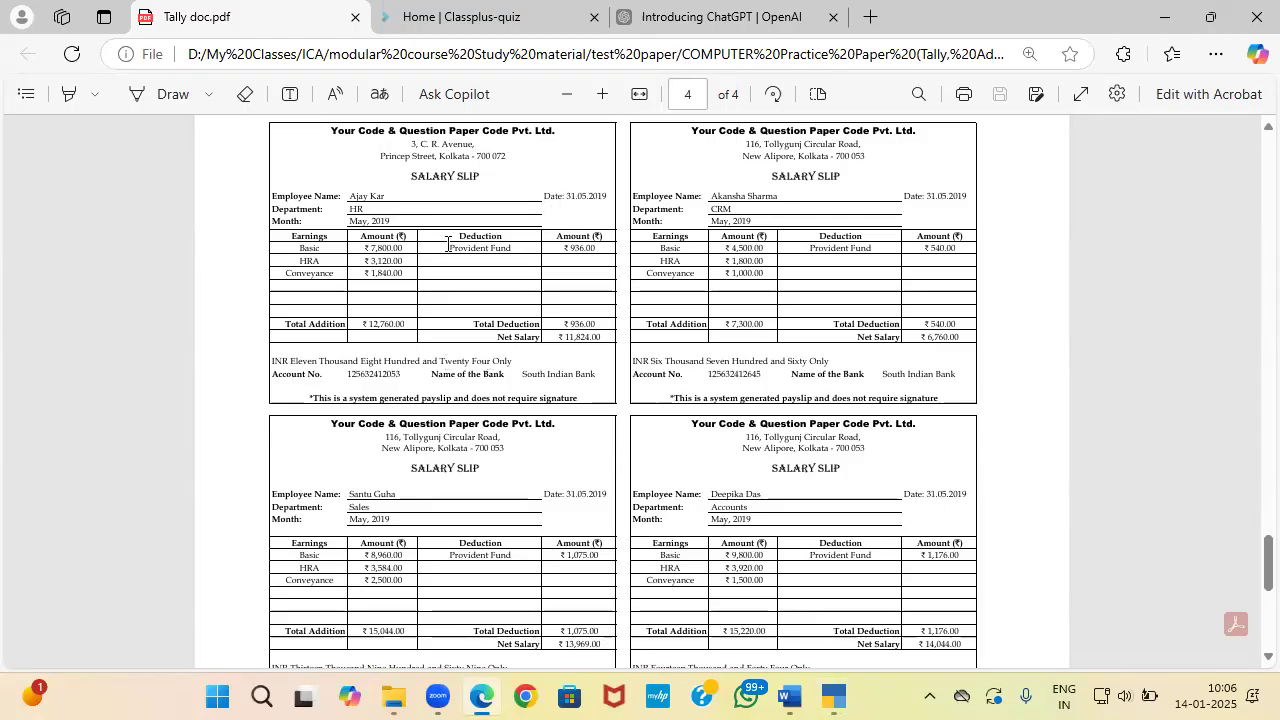
pyautogui.hotkey('alt', 'Tab')
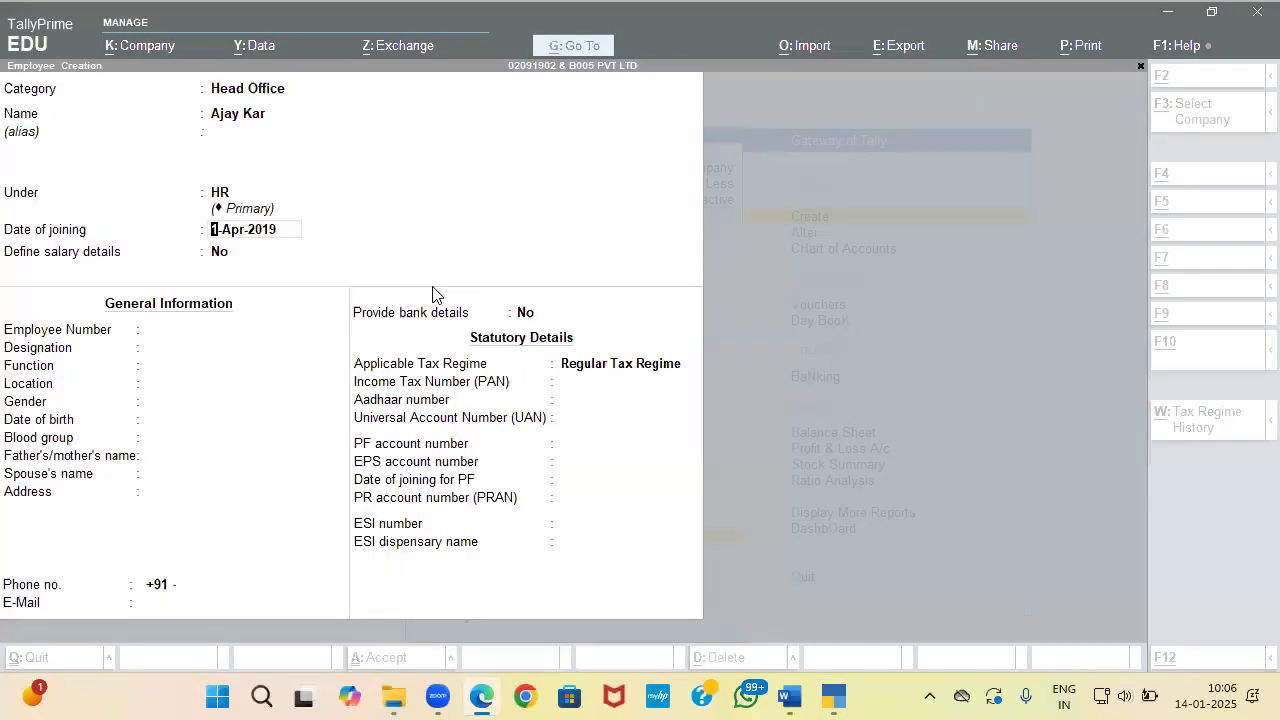
pyautogui.press('Return')
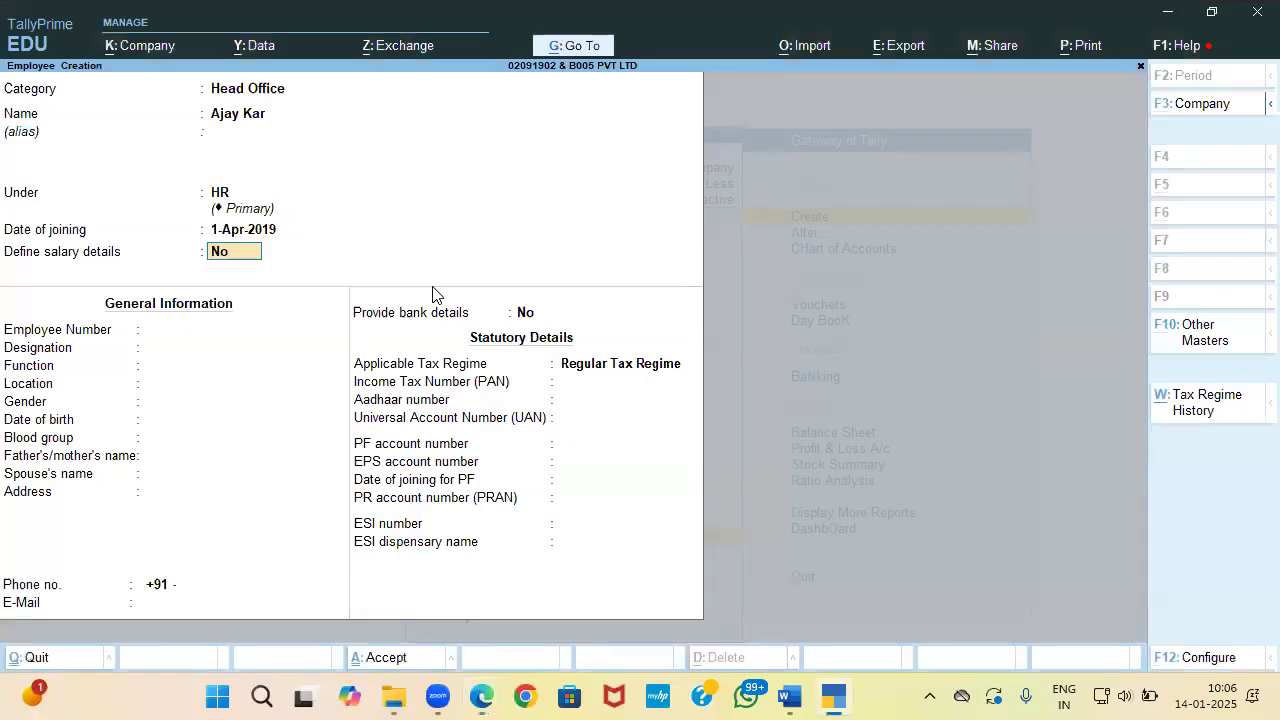
pyautogui.press('Return')
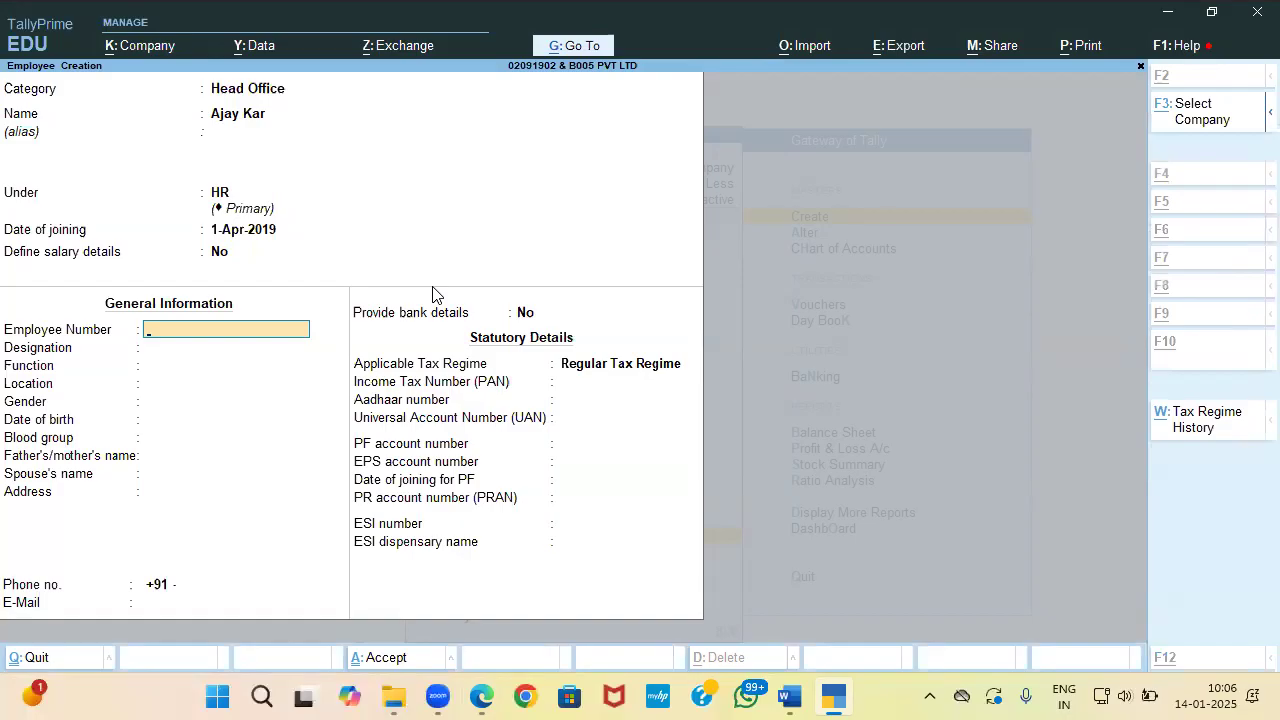
pyautogui.hotkey('alt', 'Tab')
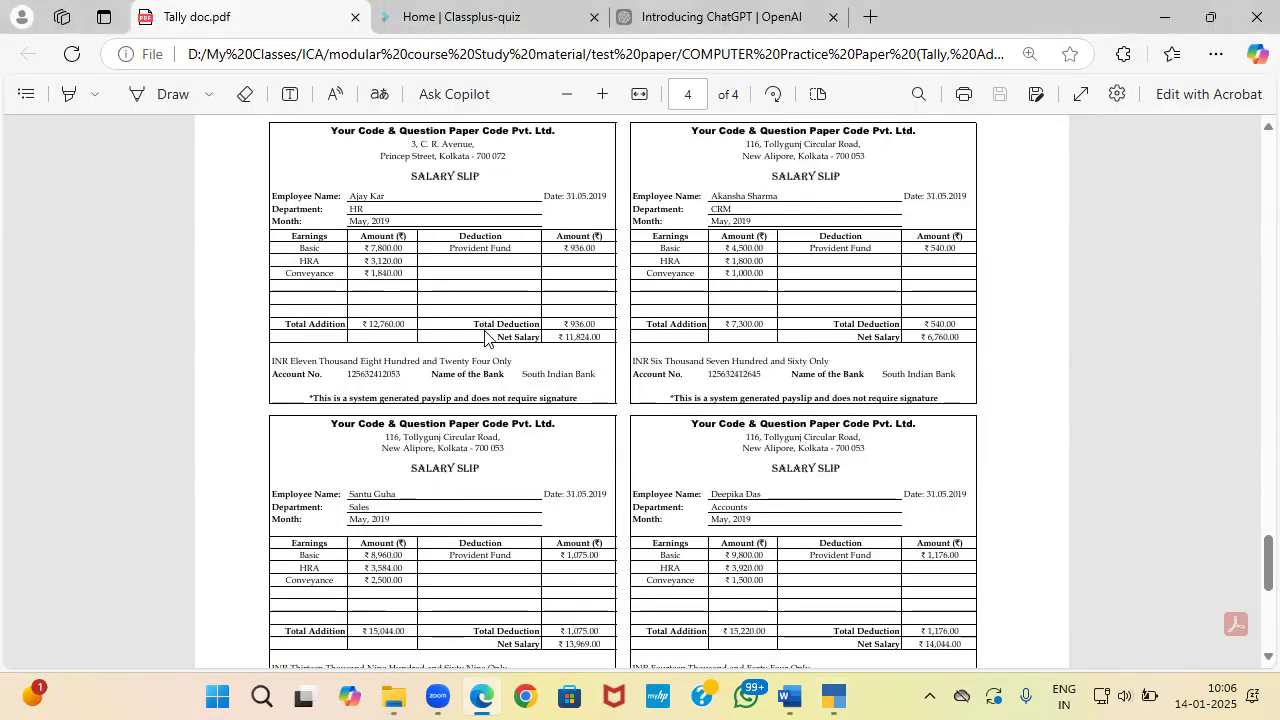
pyautogui.hotkey('alt', 'Tab')
pyautogui.press('Return')
pyautogui.press('Return')
pyautogui.press('Return')
pyautogui.press('Return')
pyautogui.press('Return')
pyautogui.press('Return')
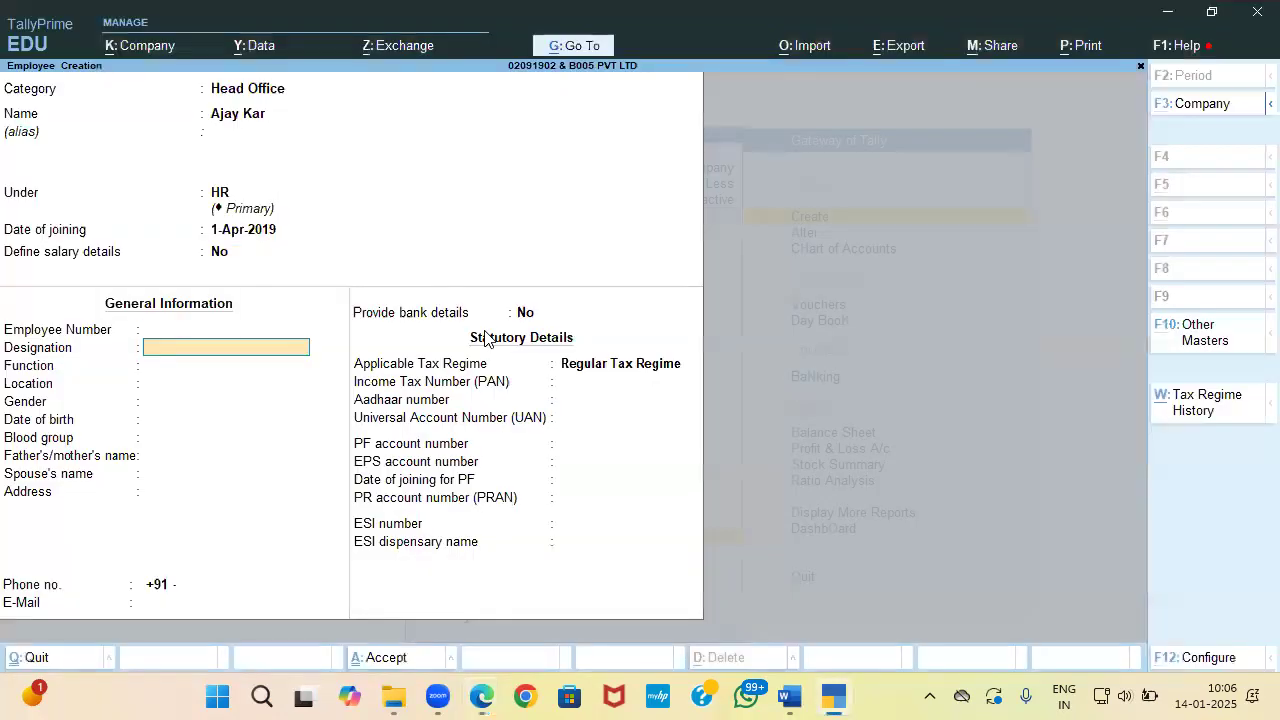
pyautogui.hotkey('alt', 'Tab')
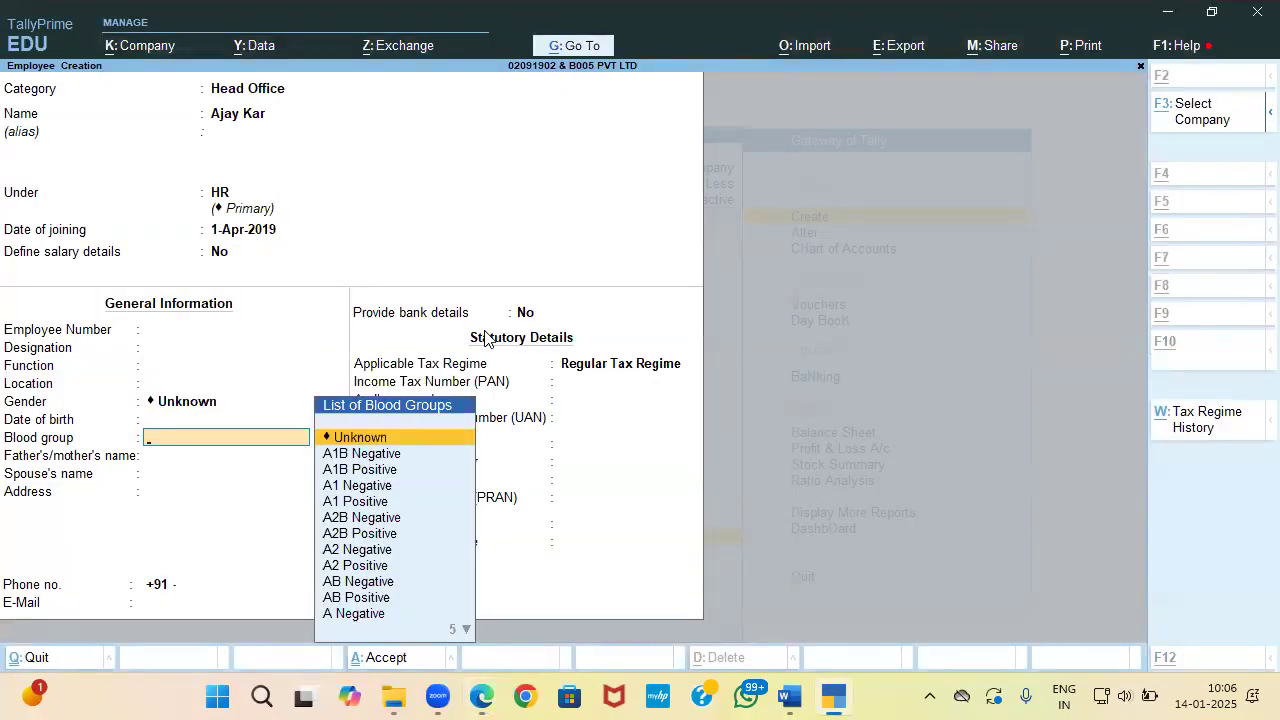
pyautogui.hotkey('alt', 'Tab')
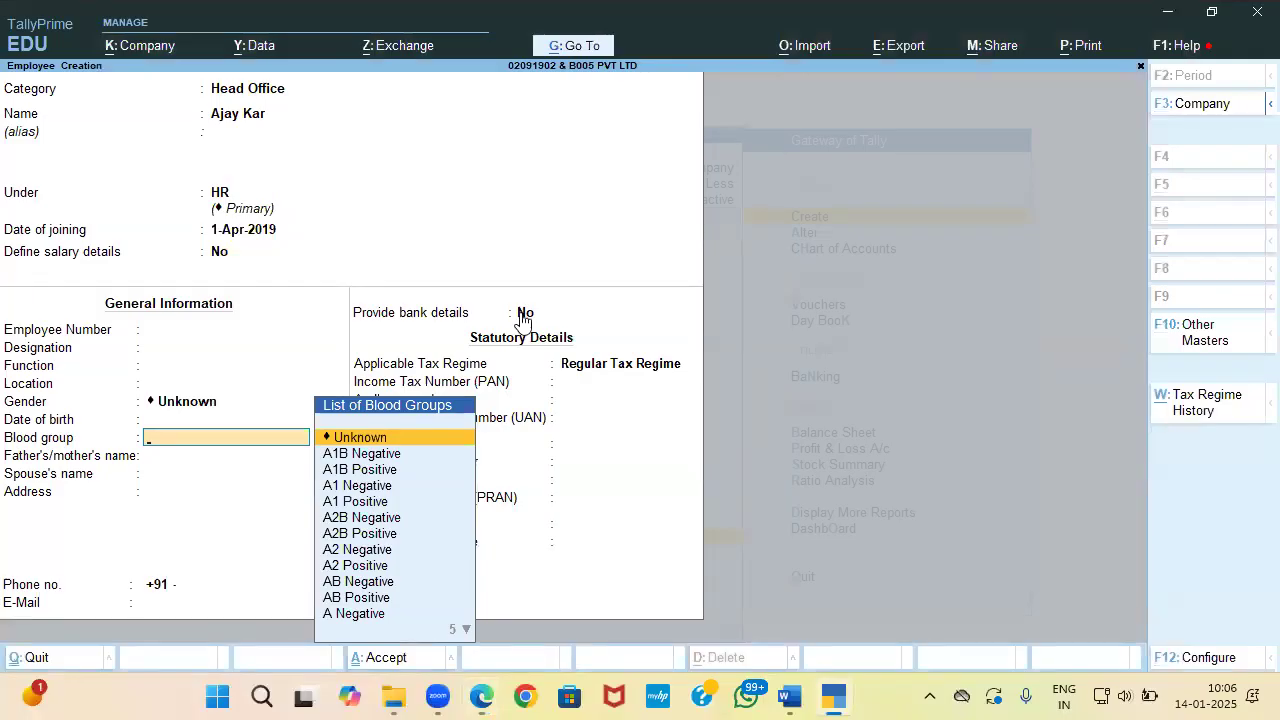
pyautogui.press('Return')
pyautogui.press('Return')
pyautogui.press('Return')
pyautogui.press('Return')
pyautogui.press('Return')
pyautogui.press('Return')
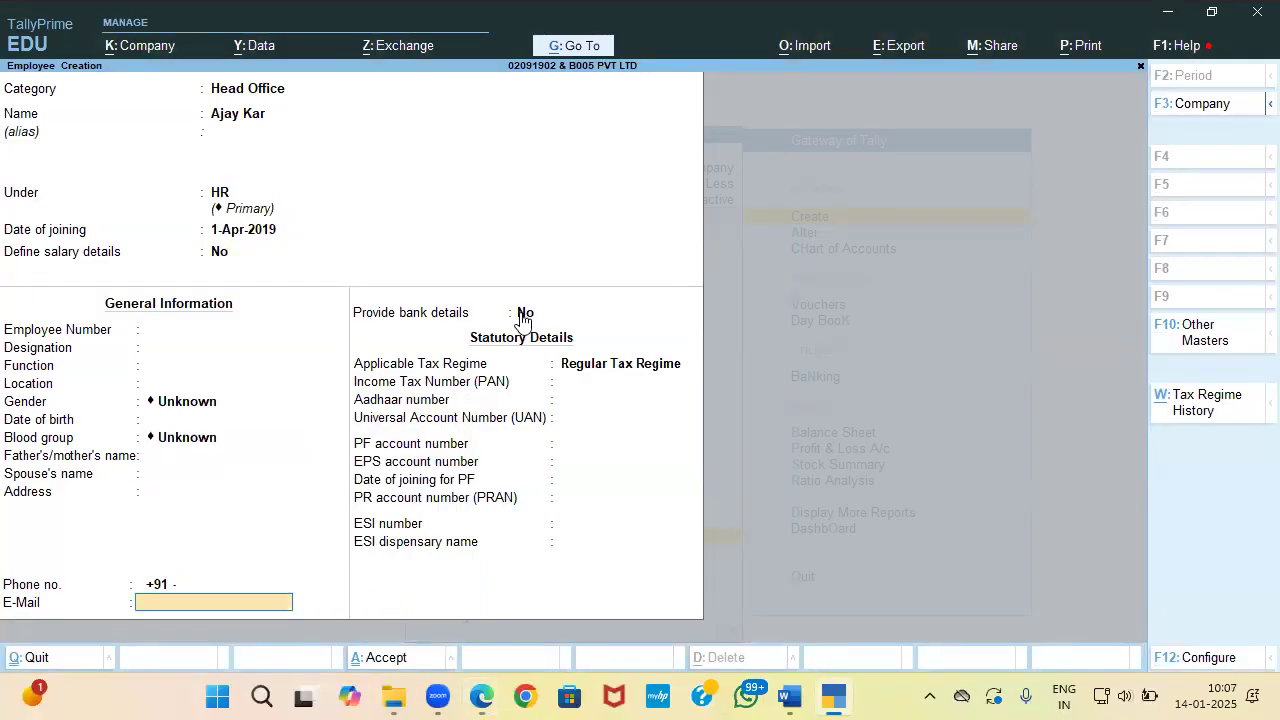
pyautogui.write('y')
pyautogui.press('Return')
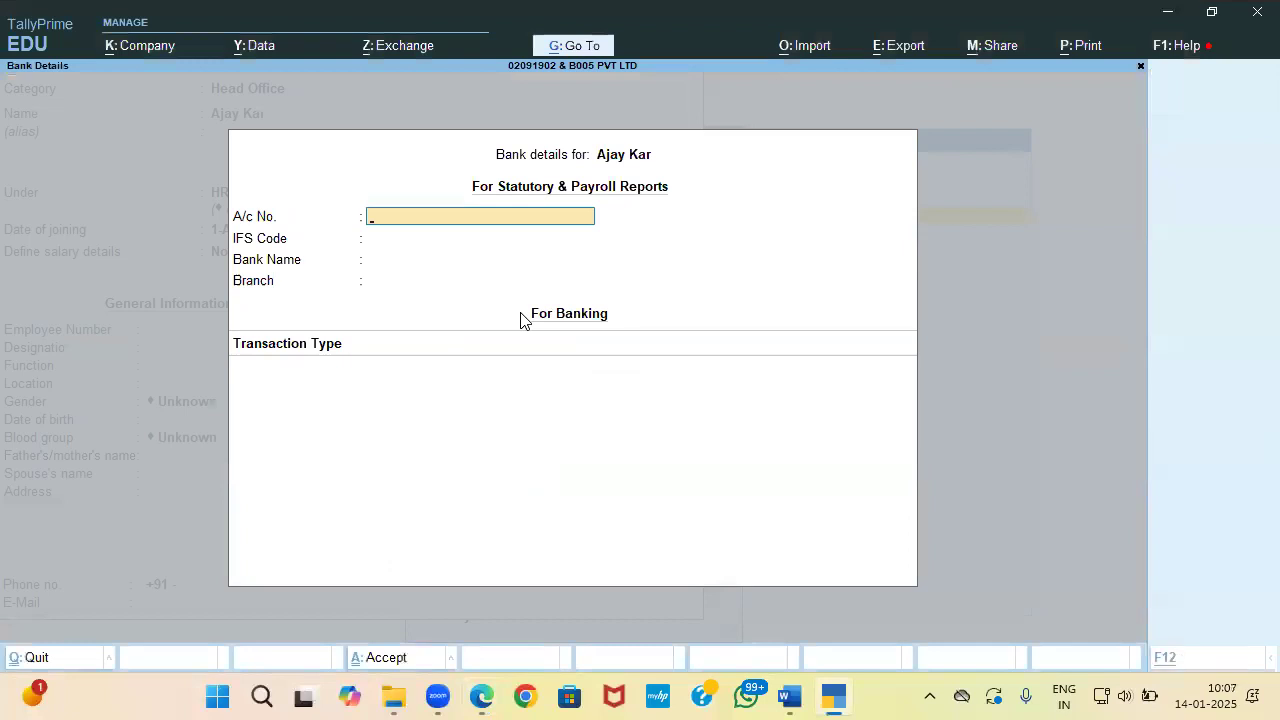
# Step: Copy the account number from the first salary slip into the A/c No. field
pyautogui.hotkey('alt', 'Tab')
pyautogui.moveTo(342, 374); pyautogui.dragTo(407, 375)
pyautogui.hotkey('ctrl', 'c')
pyautogui.hotkey('alt', 'Tab')
pyautogui.hotkey('ctrl', 'v')
pyautogui.press('Return')
# Step: Enter 'Southa Indian Bank' as the employee's bank name
pyautogui.press('Return')
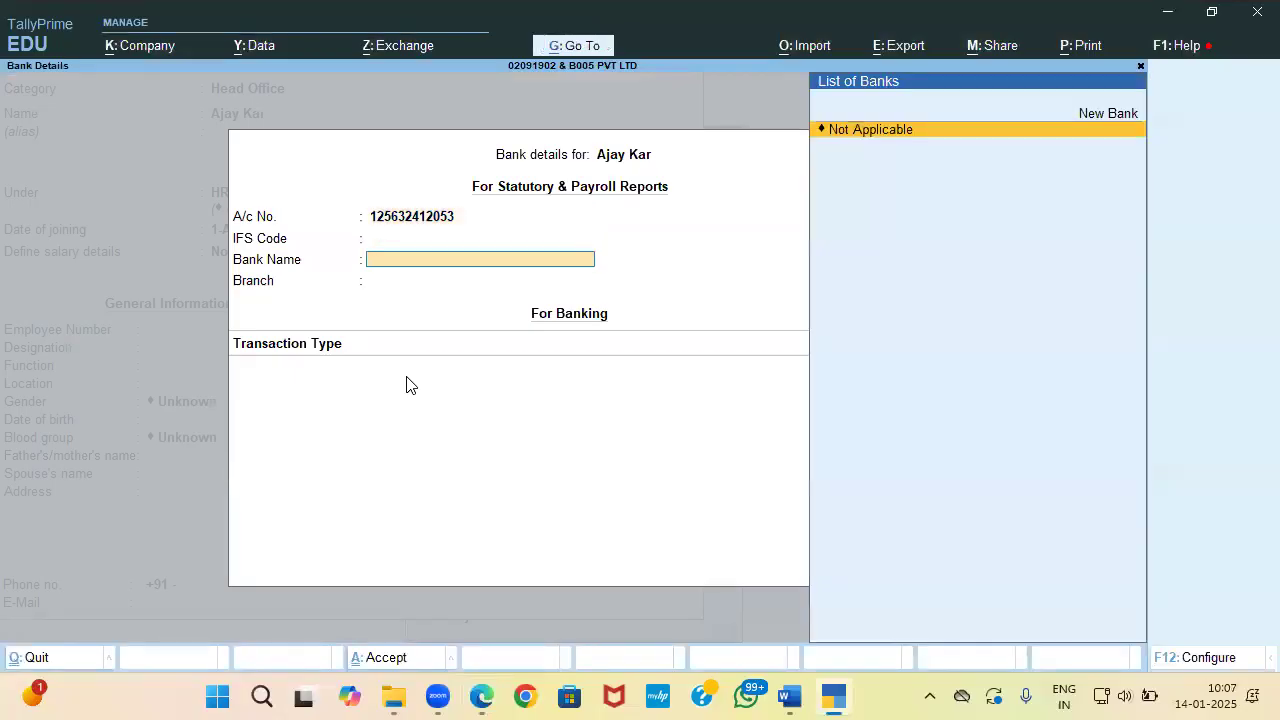
pyautogui.hotkey('alt', 'Tab')
pyautogui.hotkey('alt', 'Tab')
pyautogui.press('Return')
pyautogui.press('Up')
pyautogui.press('Up')
pyautogui.press('Return')
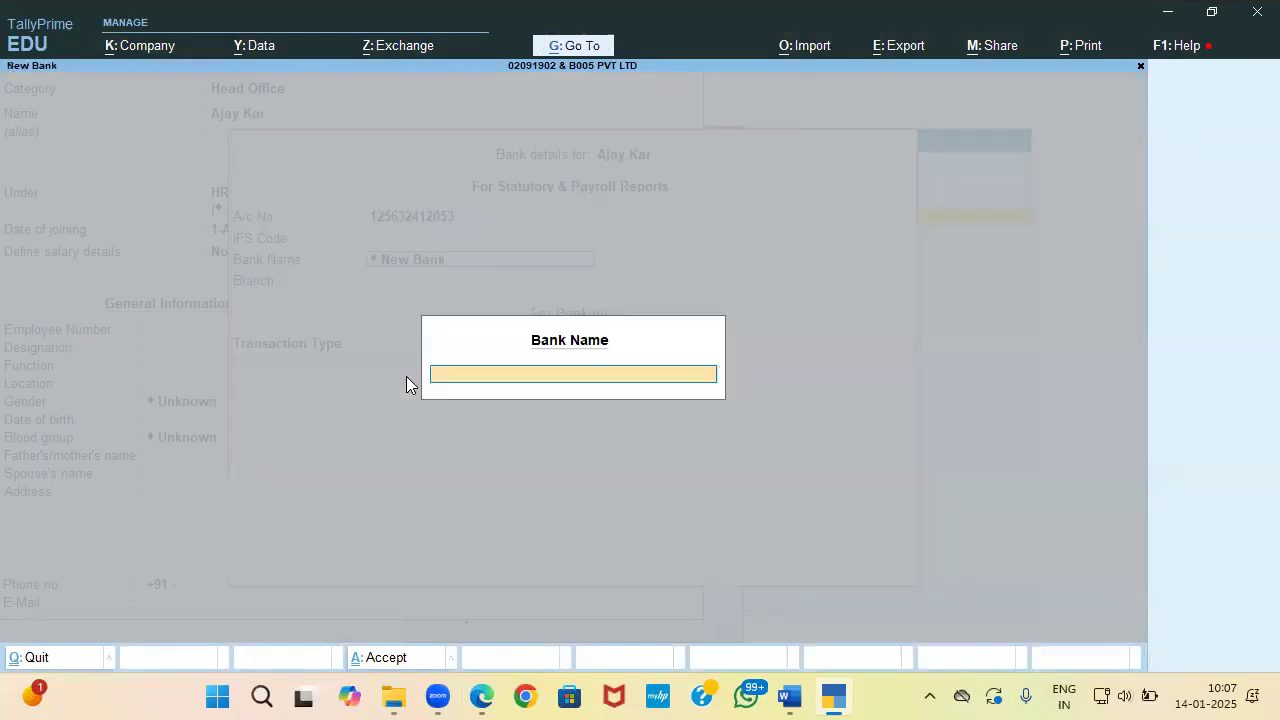
pyautogui.write('Southa Indian Ba')
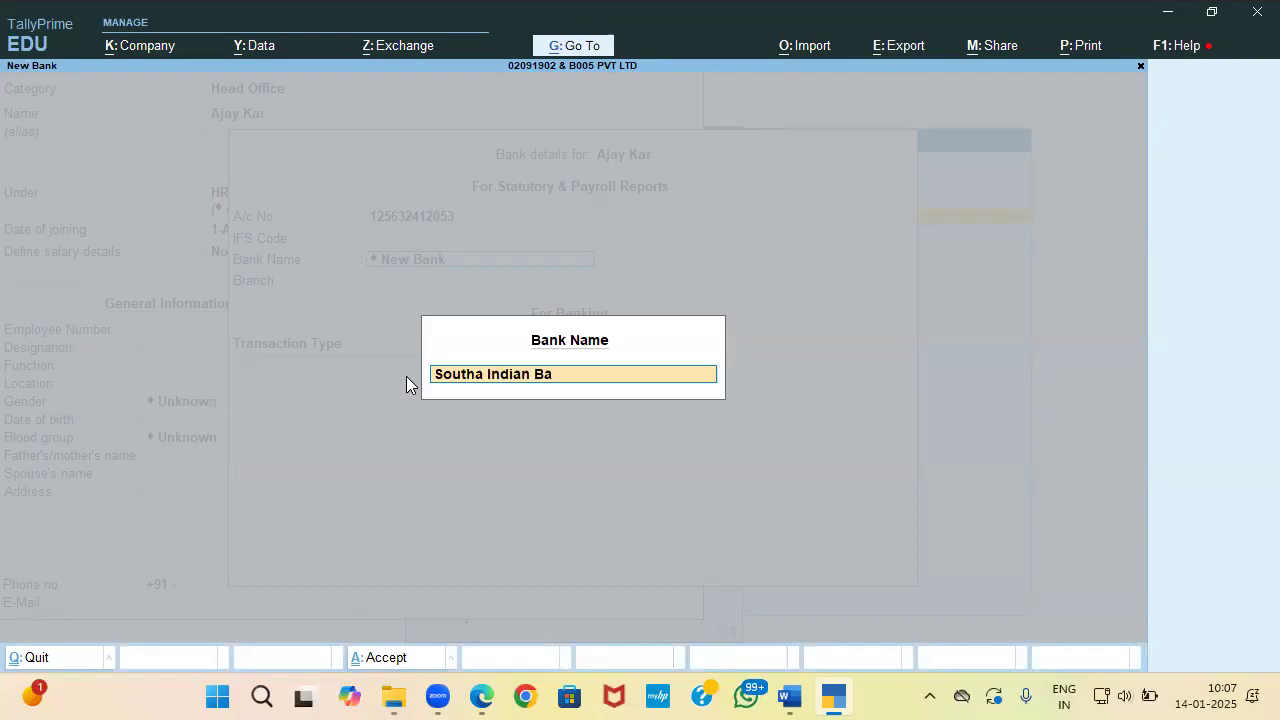
pyautogui.write('nk')
pyautogui.press('Return')
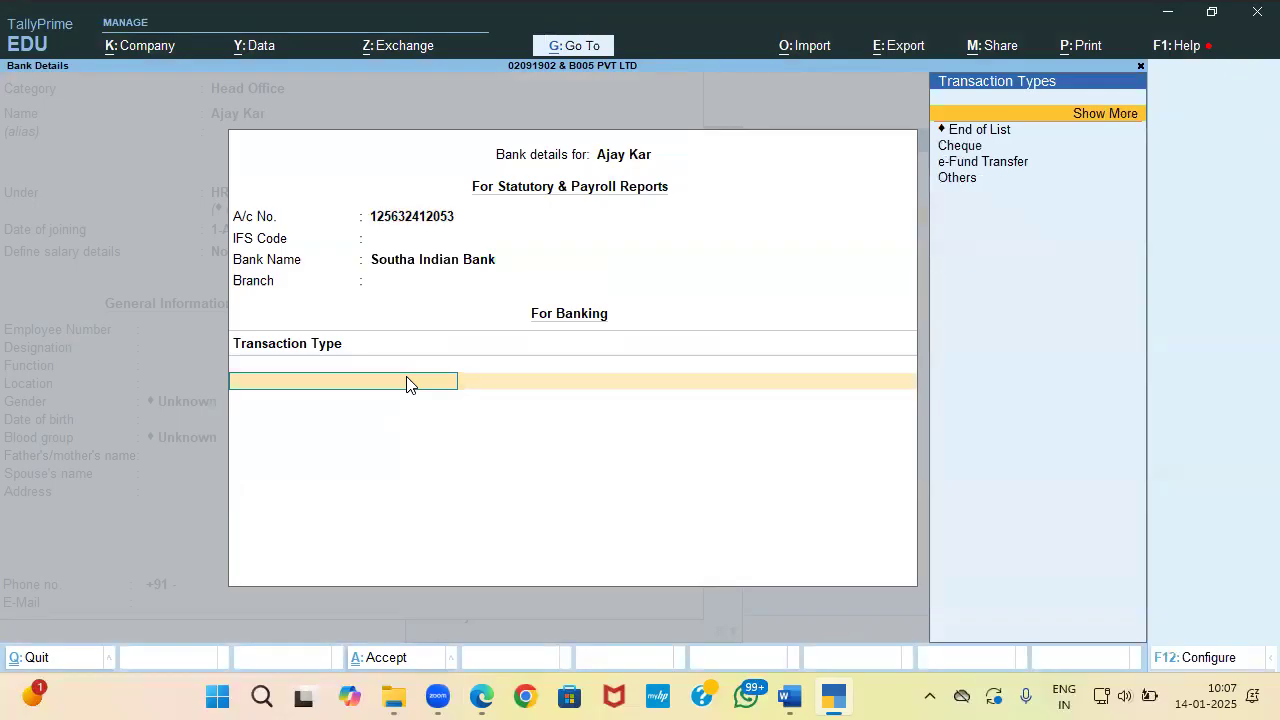
# Step: Choose Cheque (A/c Payee crossing) as the transaction type and save the employee
pyautogui.press('Down')
pyautogui.press('Return')
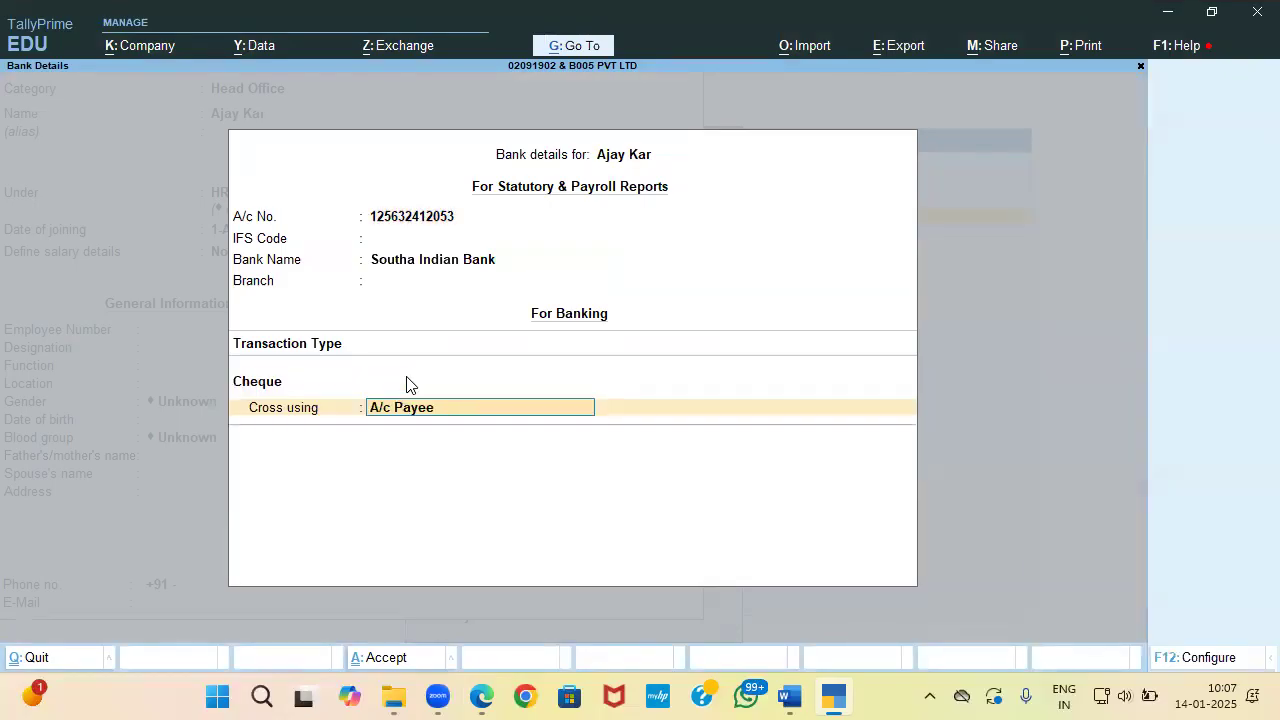
pyautogui.press('Return')
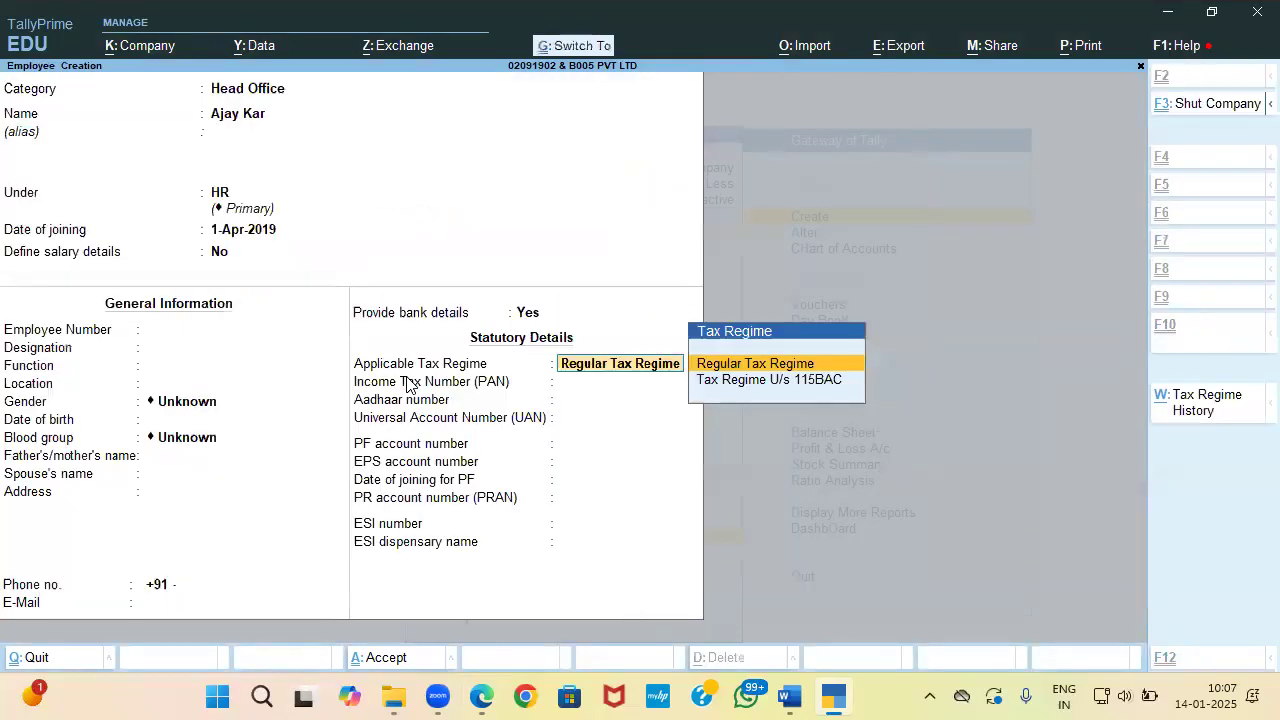
pyautogui.hotkey('ctrl', 'a')
pyautogui.hotkey('alt', 'Tab')
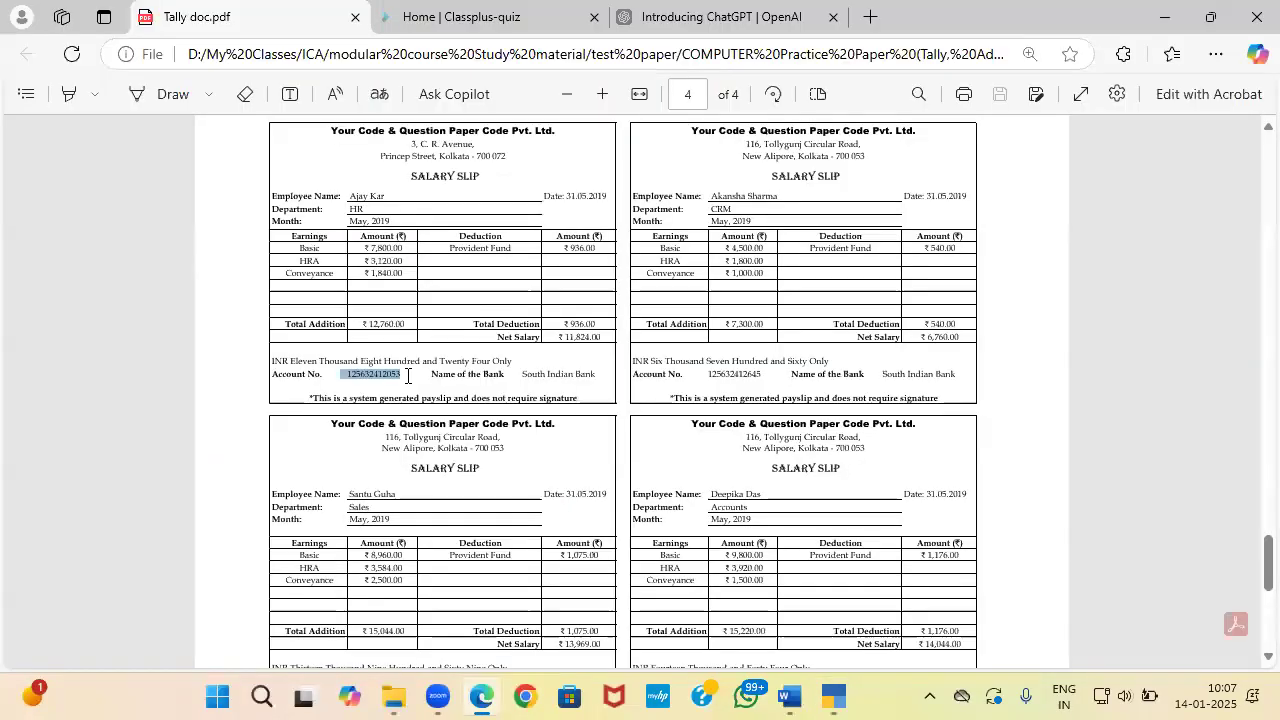
# Step: Set the new employee's category to Head Office
pyautogui.hotkey('alt', 'Tab')
pyautogui.press('BackSpace')
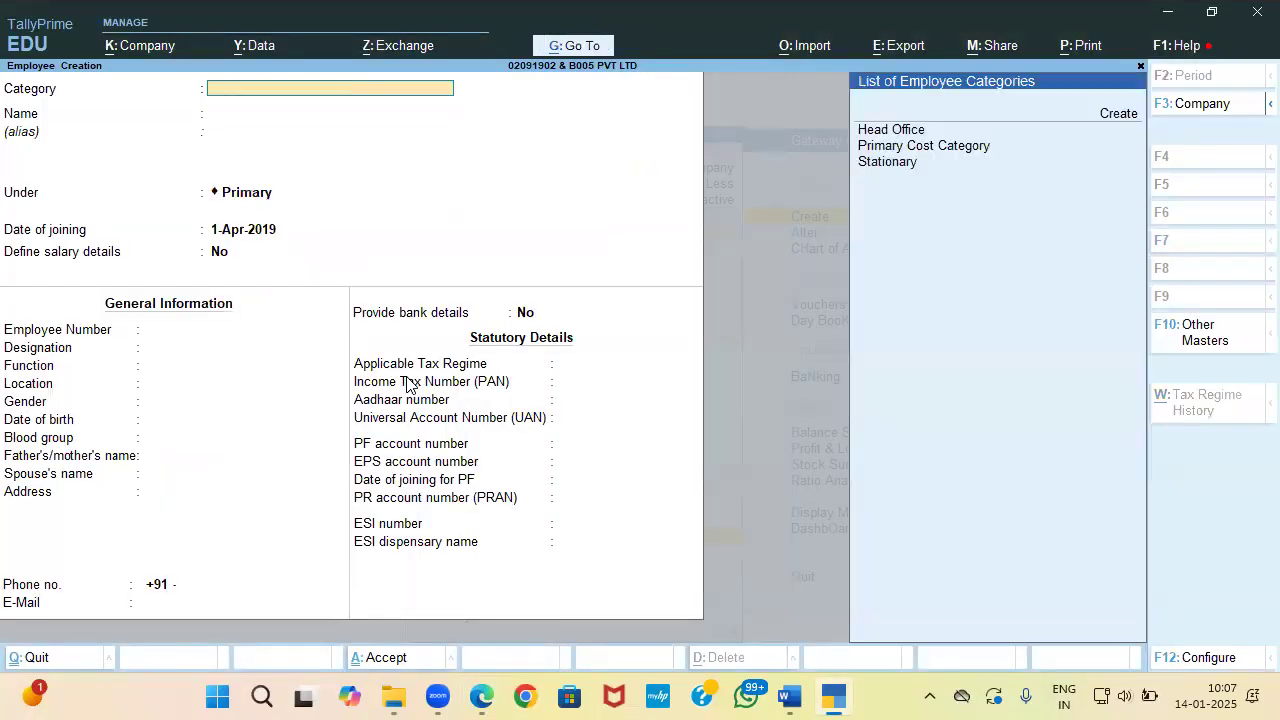
pyautogui.press('Down')
pyautogui.press('Down')
pyautogui.press('Up')
pyautogui.press('Return')
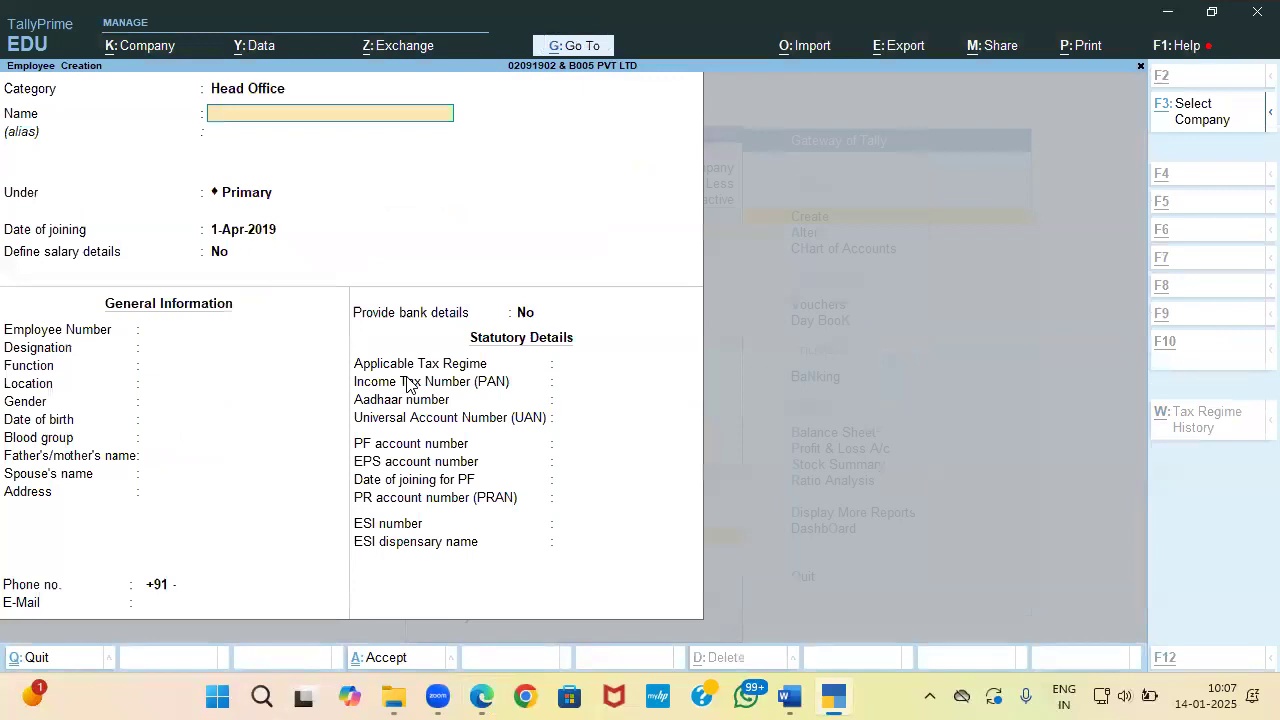
# Step: Select the employee's name on the CRM salary slip
pyautogui.hotkey('alt', 'Tab')
pyautogui.hotkey('alt', 'Tab')
pyautogui.hotkey('alt', 'Tab')
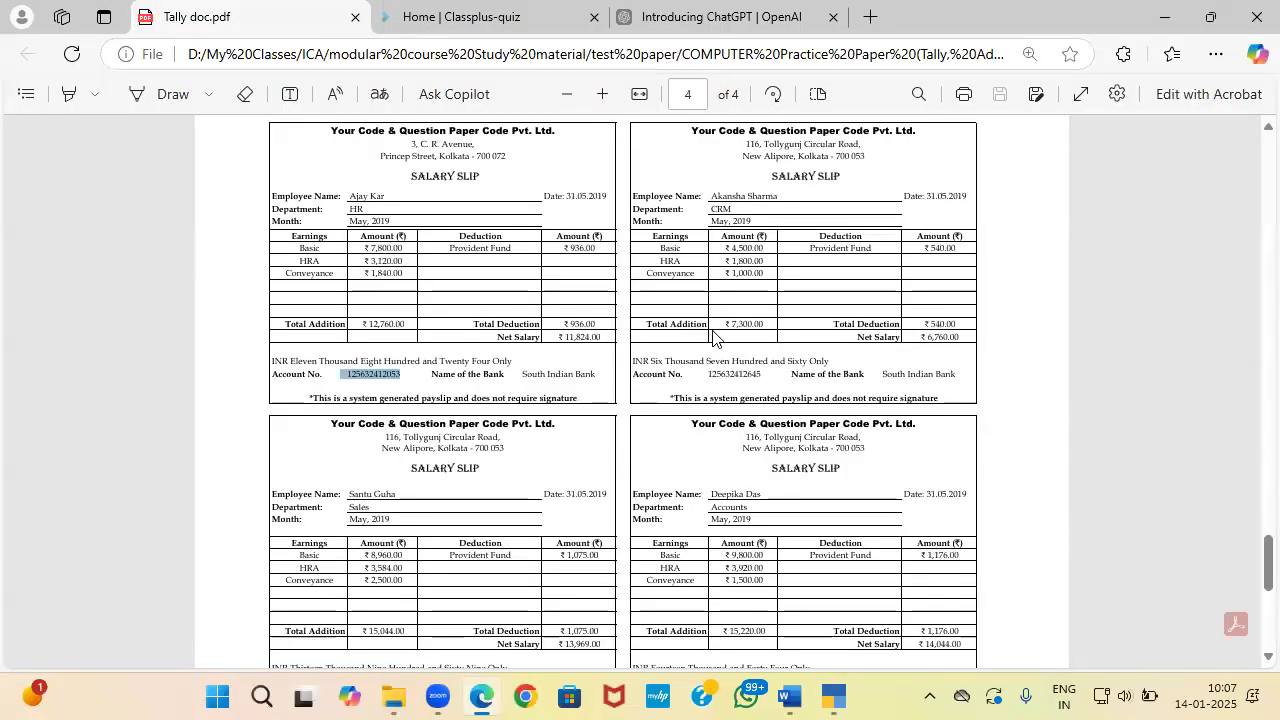
pyautogui.moveTo(788, 197); pyautogui.dragTo(711, 195)
pyautogui.click(711, 195)
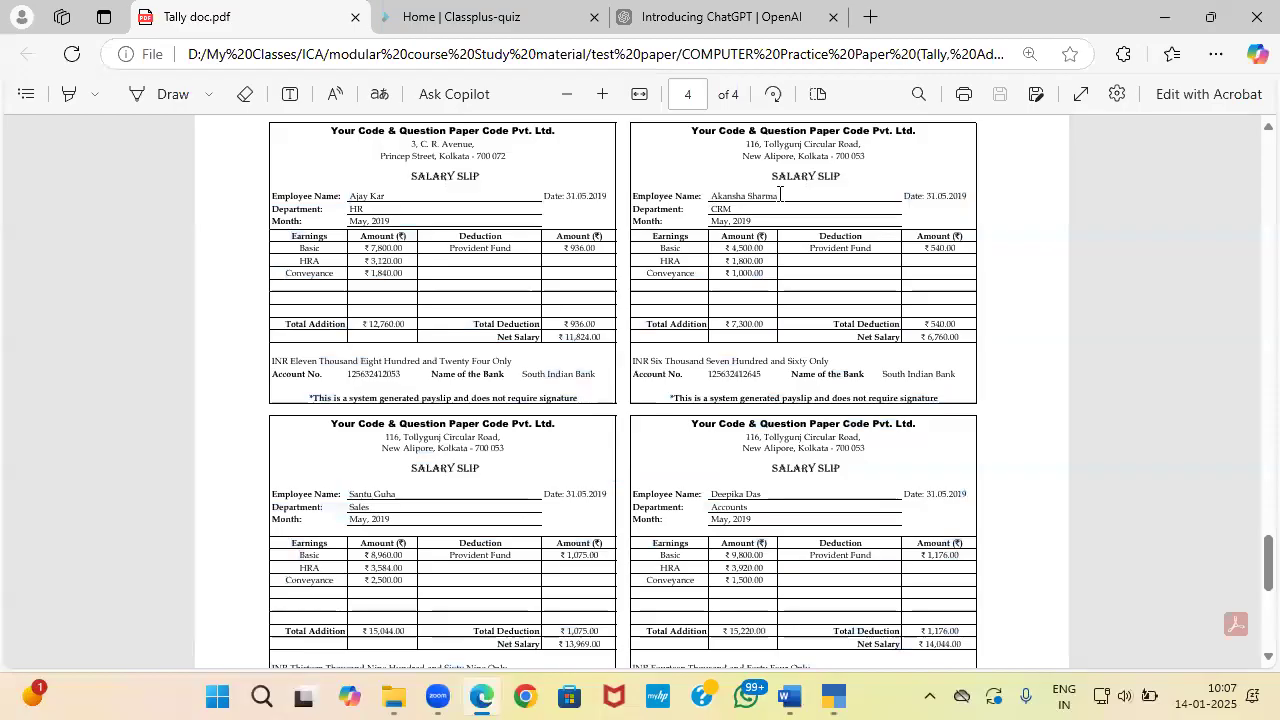
pyautogui.moveTo(714, 196); pyautogui.dragTo(761, 196)
pyautogui.click(761, 196)
pyautogui.moveTo(780, 196); pyautogui.dragTo(716, 194)
# Step: Enter the copied employee name and file the employee under the CRM group
pyautogui.hotkey('alt', 'Tab')
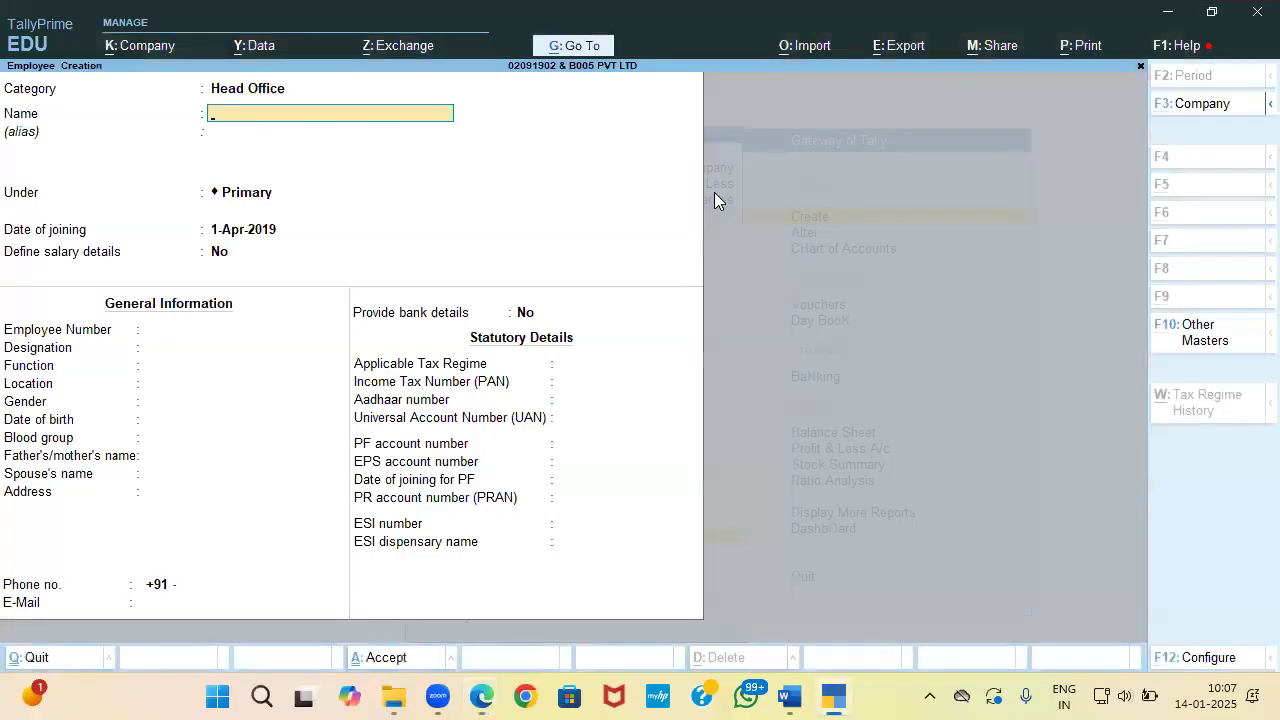
pyautogui.write('A')
pyautogui.hotkey('ctrl', 'alt', 'v')
pyautogui.press('Return')
pyautogui.hotkey('alt', 'Tab')
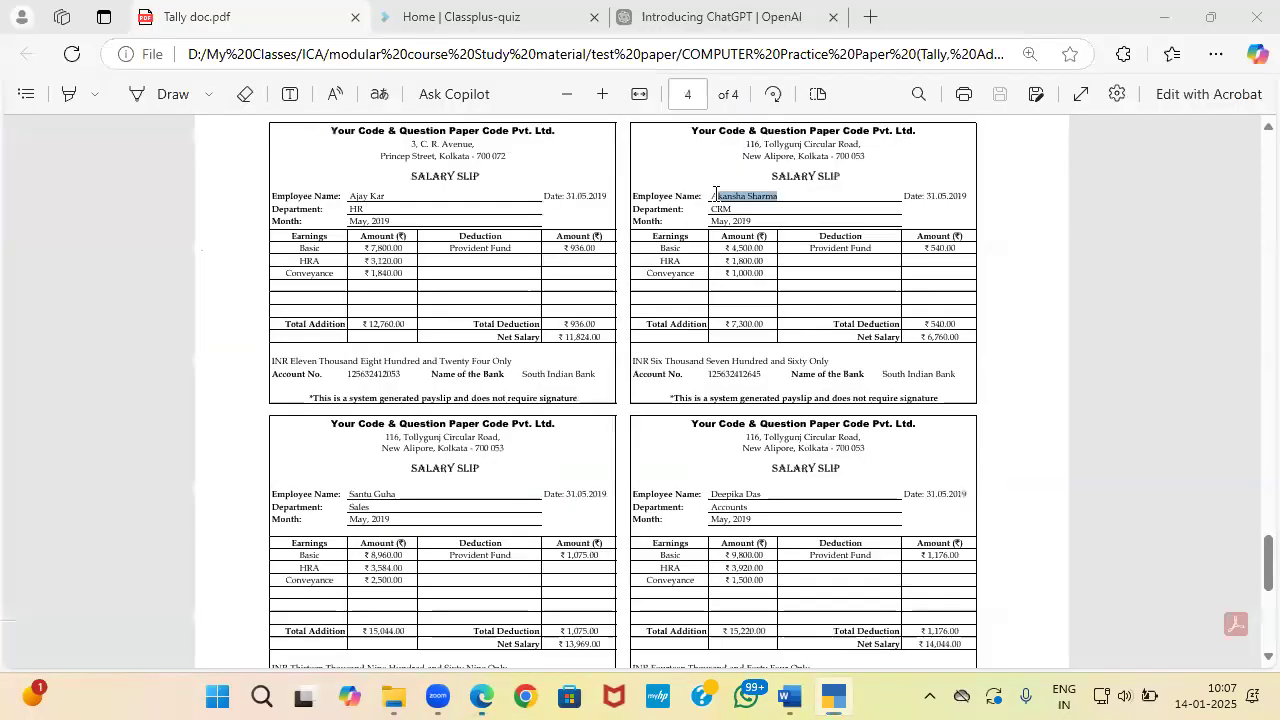
pyautogui.hotkey('alt', 'Tab')
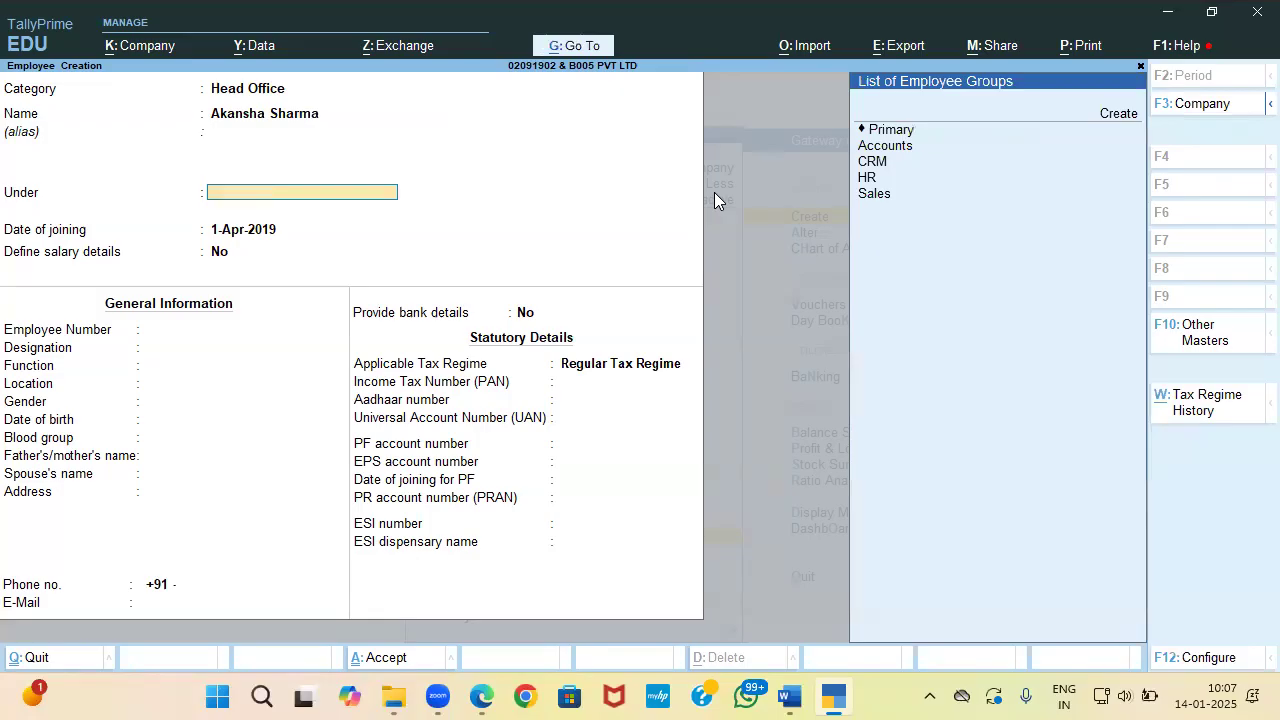
pyautogui.press('Down')
pyautogui.press('Down')
pyautogui.press('Down')
pyautogui.press('Return')
# Step: Accept the 1-Apr-2019 joining date and remaining fields to save the employee
pyautogui.hotkey('alt', 'Tab')
pyautogui.hotkey('alt', 'Tab')
pyautogui.press('Return')
pyautogui.press('Return')
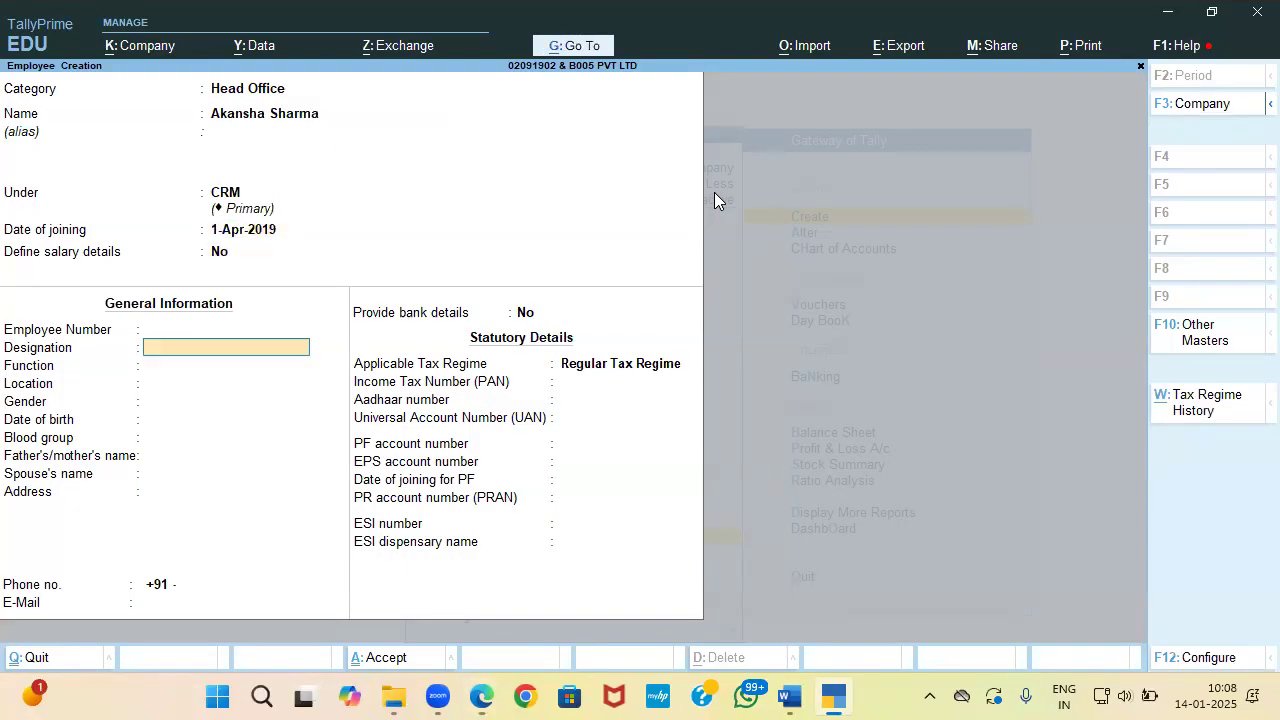
pyautogui.press('Return')
pyautogui.hotkey('alt', 'Tab')
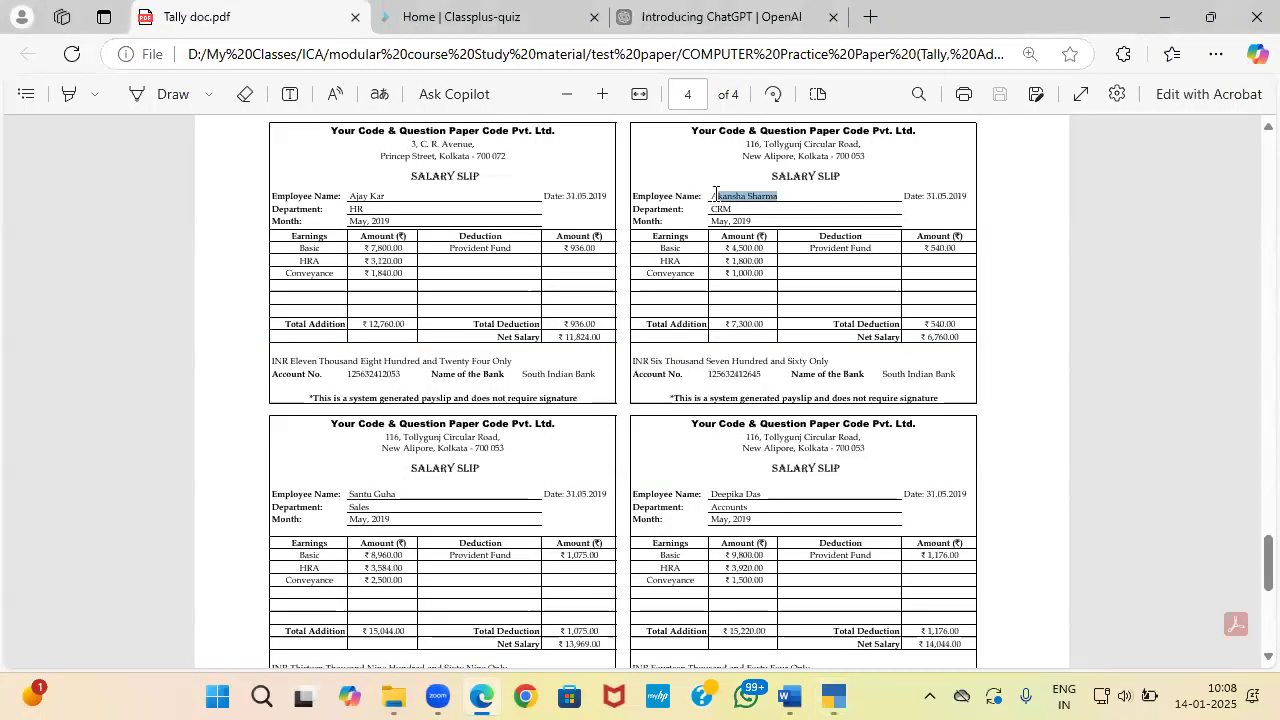
pyautogui.hotkey('alt', 'Tab')
pyautogui.press('Return')
pyautogui.press('Return')
pyautogui.press('Return')
pyautogui.press('Return')
pyautogui.press('Return')
pyautogui.press('Return')
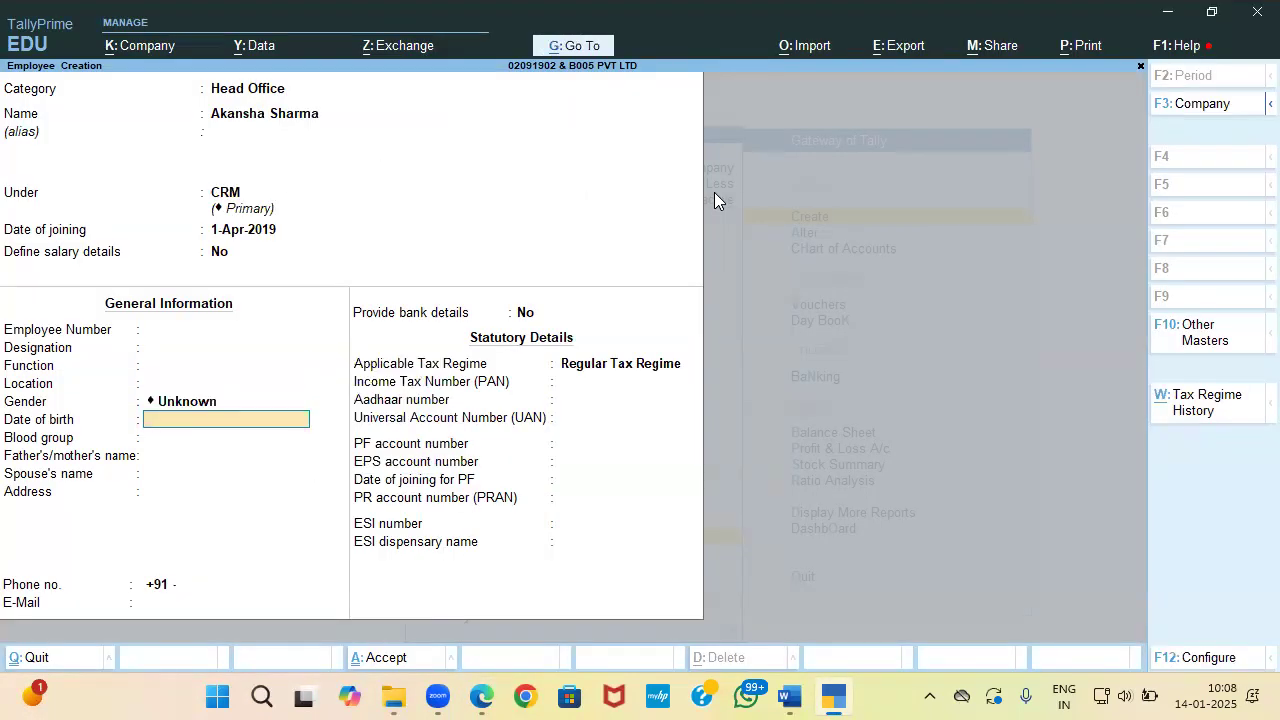
pyautogui.press('Return')
pyautogui.press('Return')
pyautogui.press('Return')
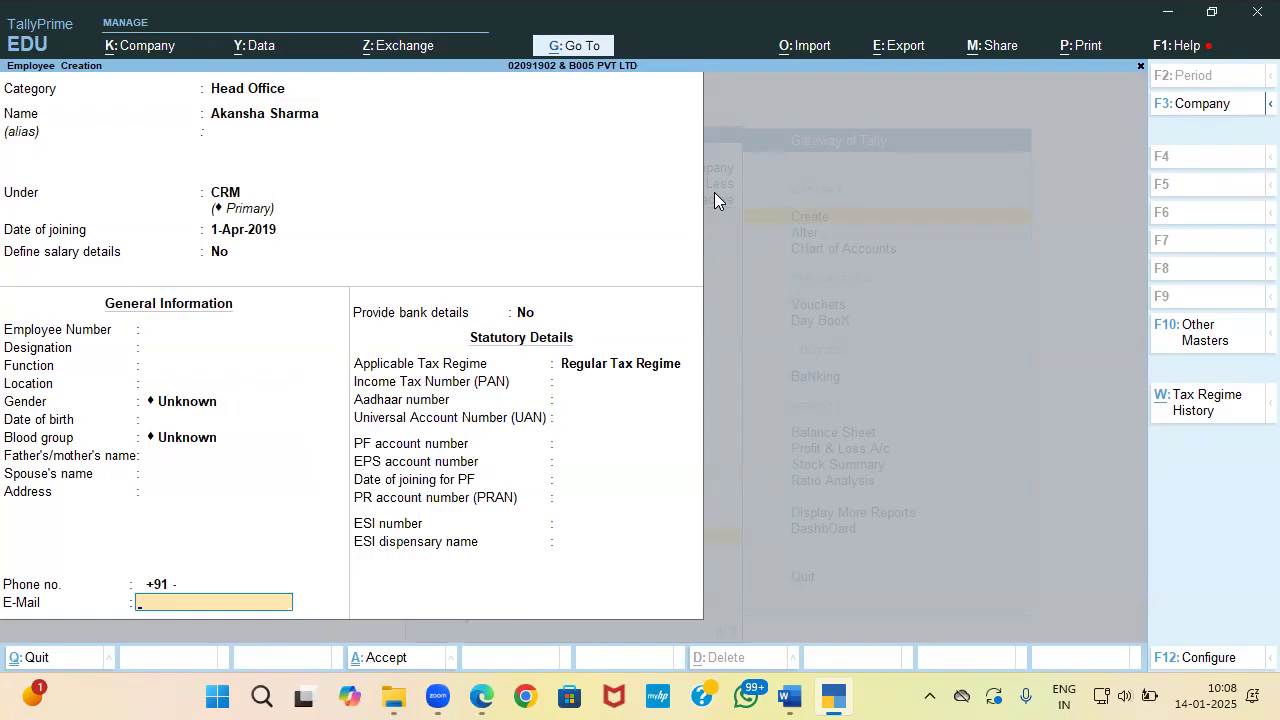
pyautogui.press('Return')
pyautogui.hotkey('alt', 'Tab')
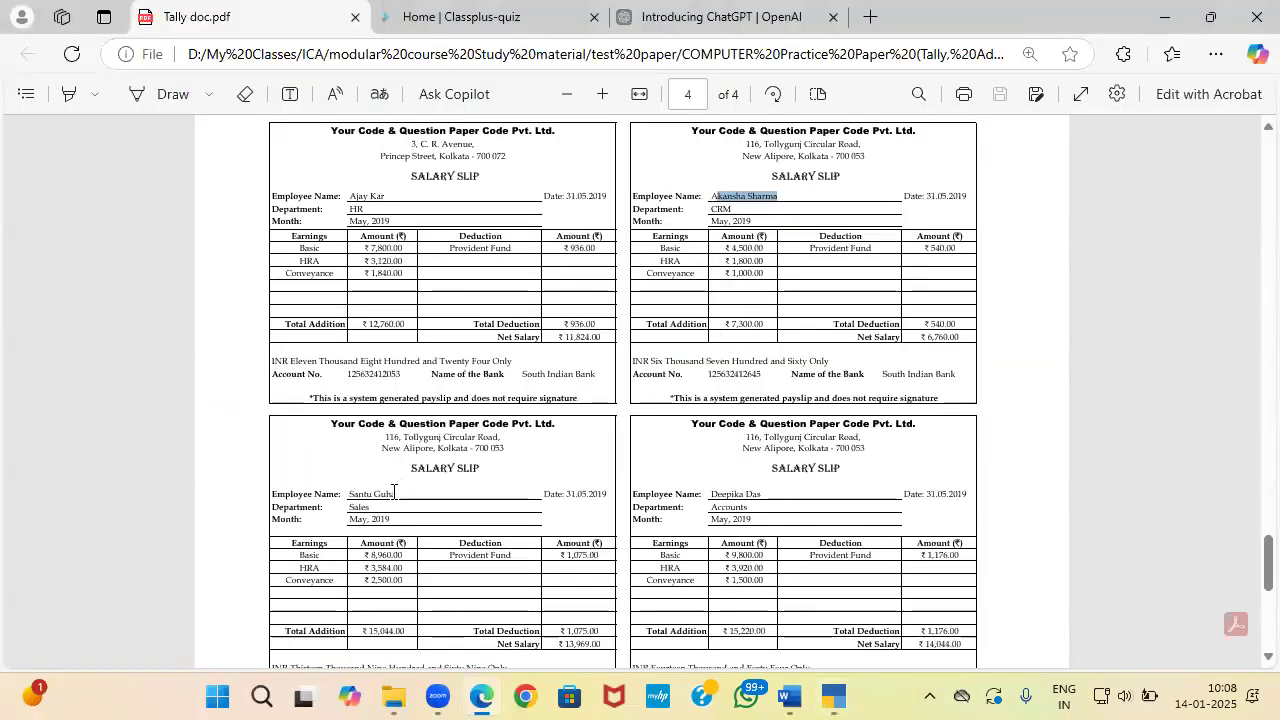
# Step: Copy the Sales employee's name from the slip and set category to Head Office
pyautogui.moveTo(401, 492); pyautogui.dragTo(351, 493)
pyautogui.hotkey('ctrl', 'c')
pyautogui.hotkey('alt', 'Tab')
pyautogui.press('BackSpace')
pyautogui.press('Down')
pyautogui.press('Down')
pyautogui.press('Return')
# Step: Enter the Sales employee's name, file them under Sales, and save
pyautogui.write('S')
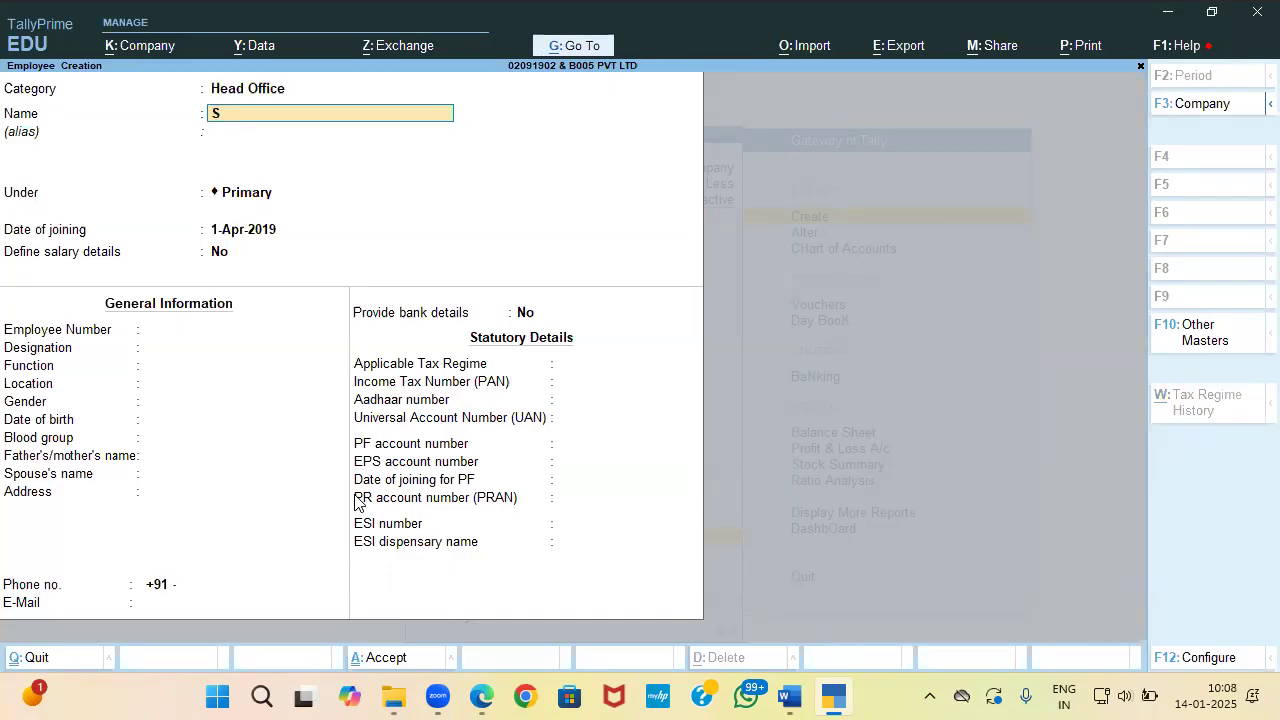
pyautogui.hotkey('ctrl', 'v')
pyautogui.press('Return')
pyautogui.press('Return')
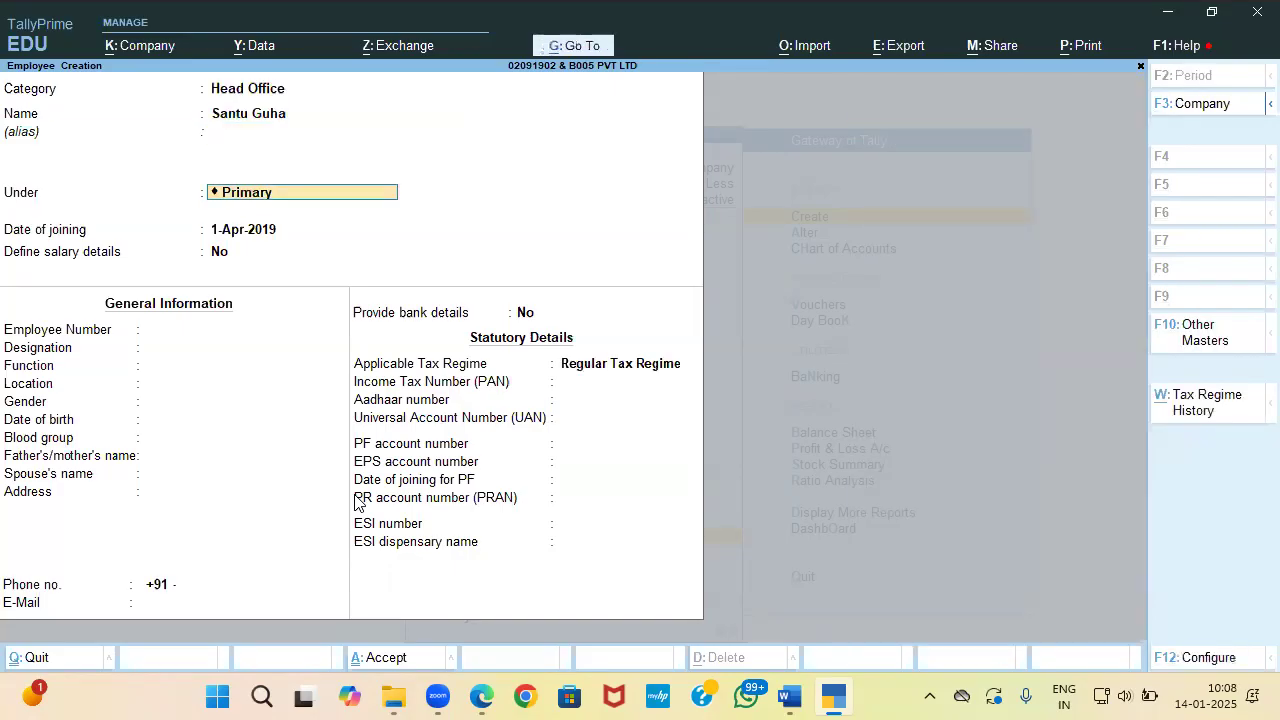
pyautogui.hotkey('alt', 'Tab')
pyautogui.hotkey('alt', 'Tab')
pyautogui.write('Sa')
pyautogui.press('Return')
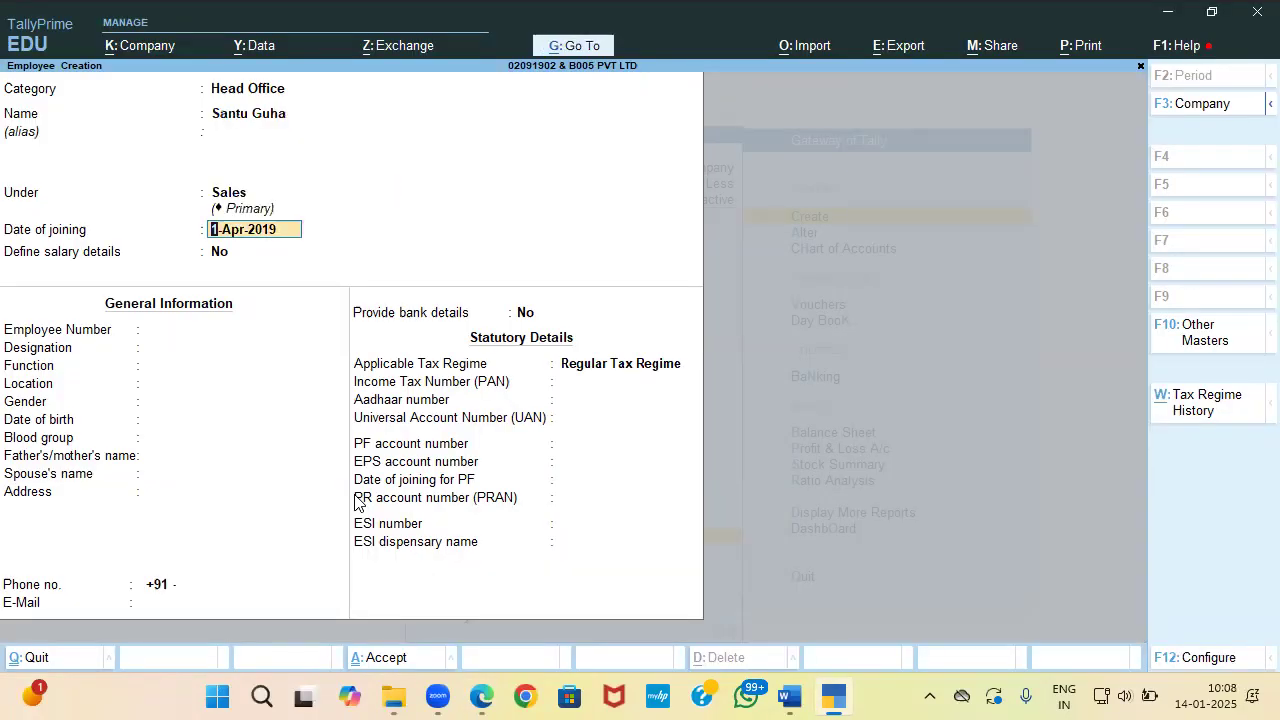
pyautogui.hotkey('ctrl', 'a')
# Step: Set the next employee's category to Head Office and enter the Accounts employee's full name
pyautogui.hotkey('alt', 'Tab')
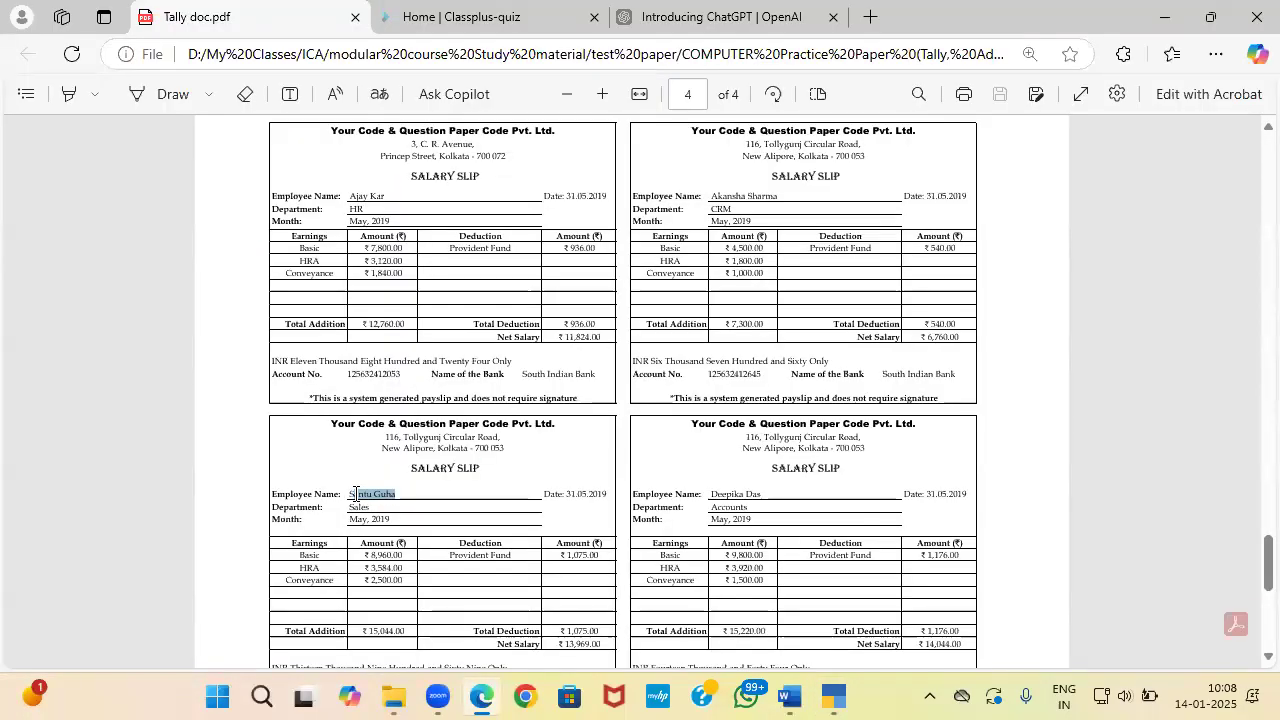
pyautogui.hotkey('alt', 'Tab')
pyautogui.press('BackSpace')
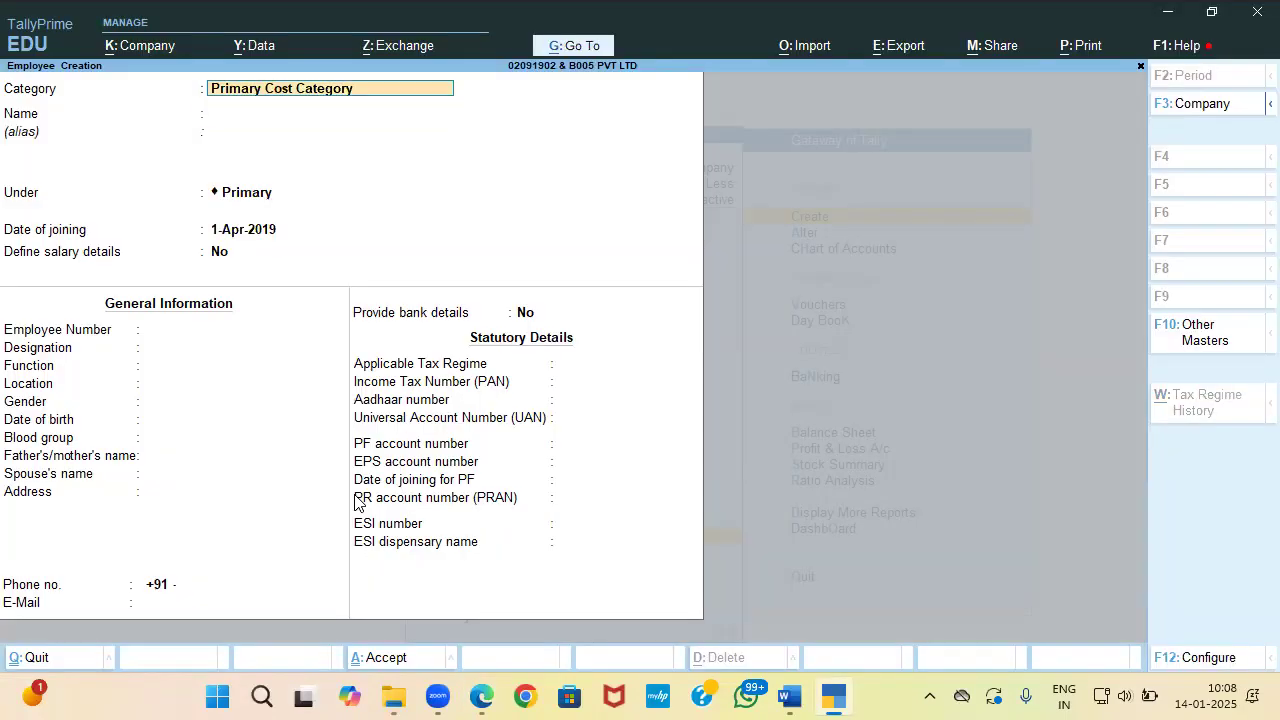
pyautogui.press('space')
pyautogui.press('Down')
pyautogui.press('Down')
pyautogui.press('Return')
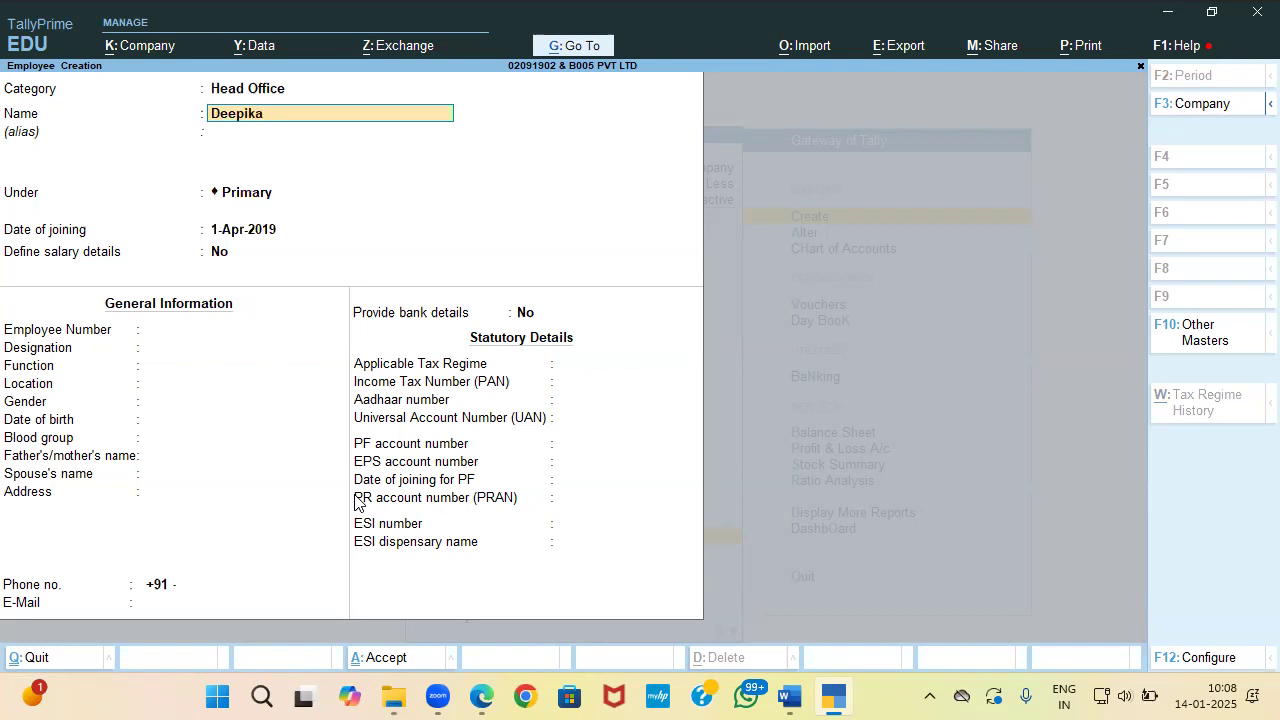
pyautogui.press('Return')
pyautogui.press('Return')
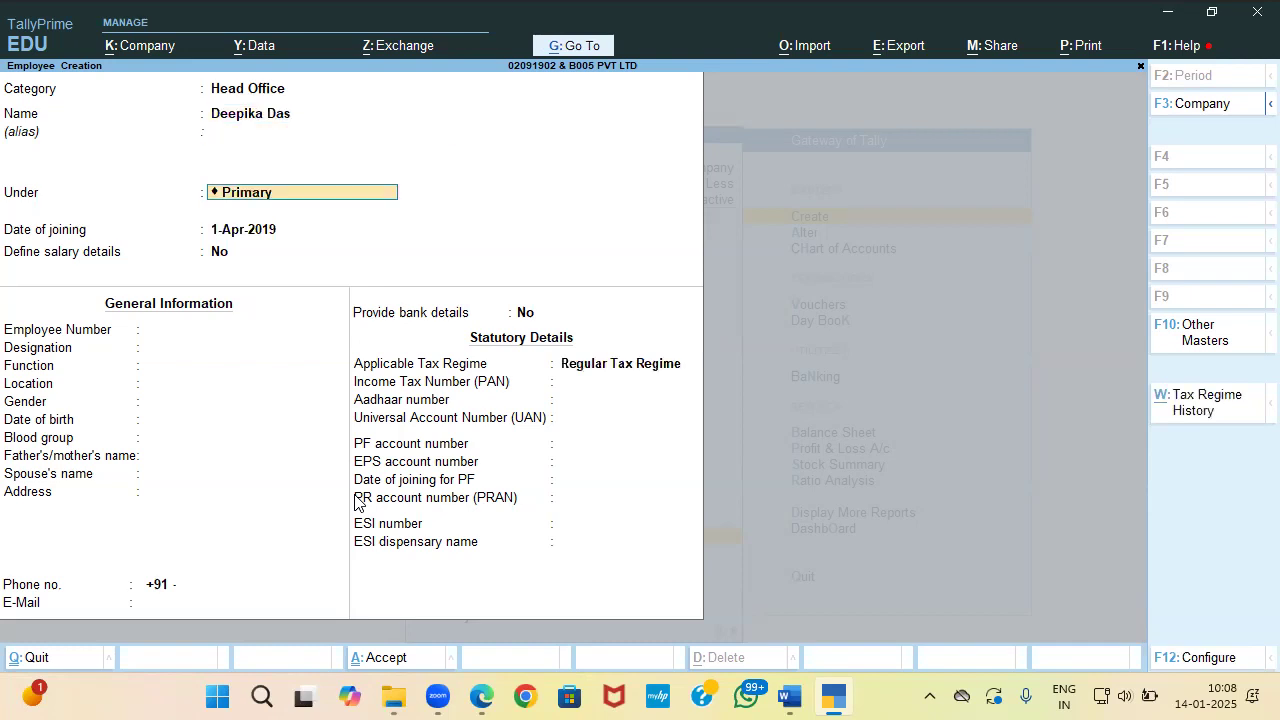
# Step: File this employee under the Accounts group and save
pyautogui.press('Down')
pyautogui.press('Down')
pyautogui.press('Down')
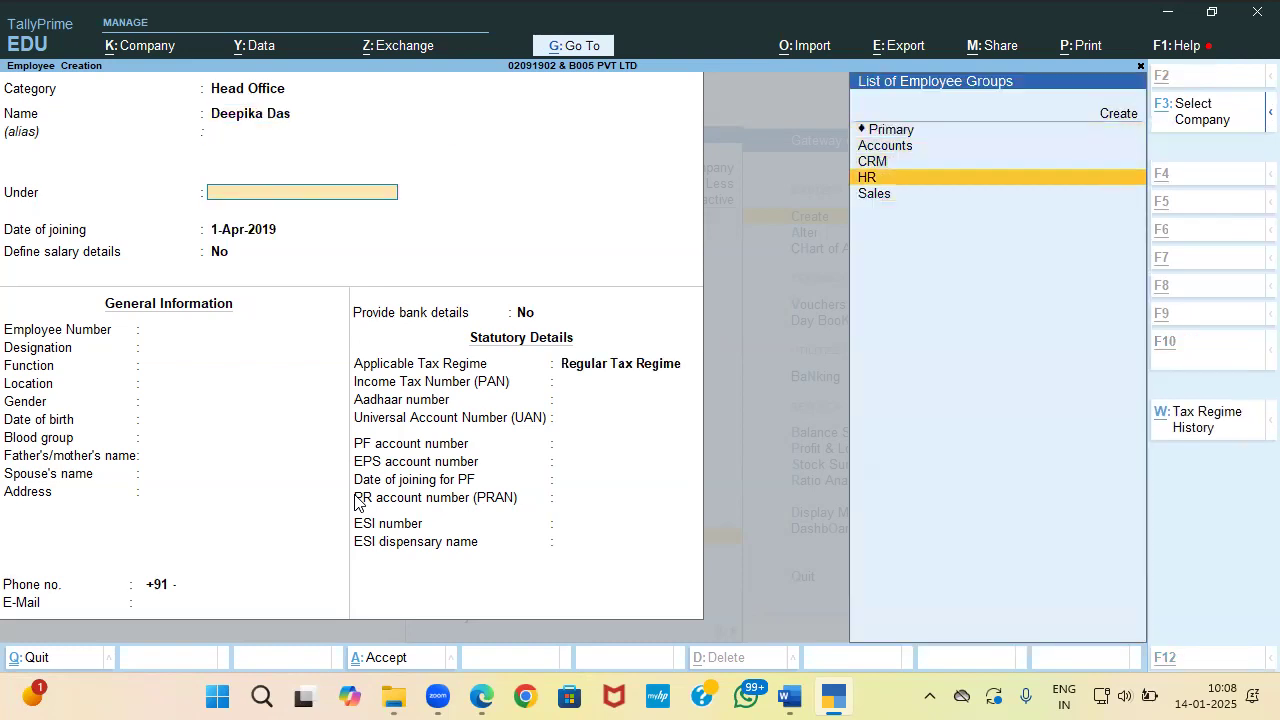
pyautogui.hotkey('alt', 'Tab')
pyautogui.hotkey('alt', 'Tab')
pyautogui.press('Up')
pyautogui.press('Up')
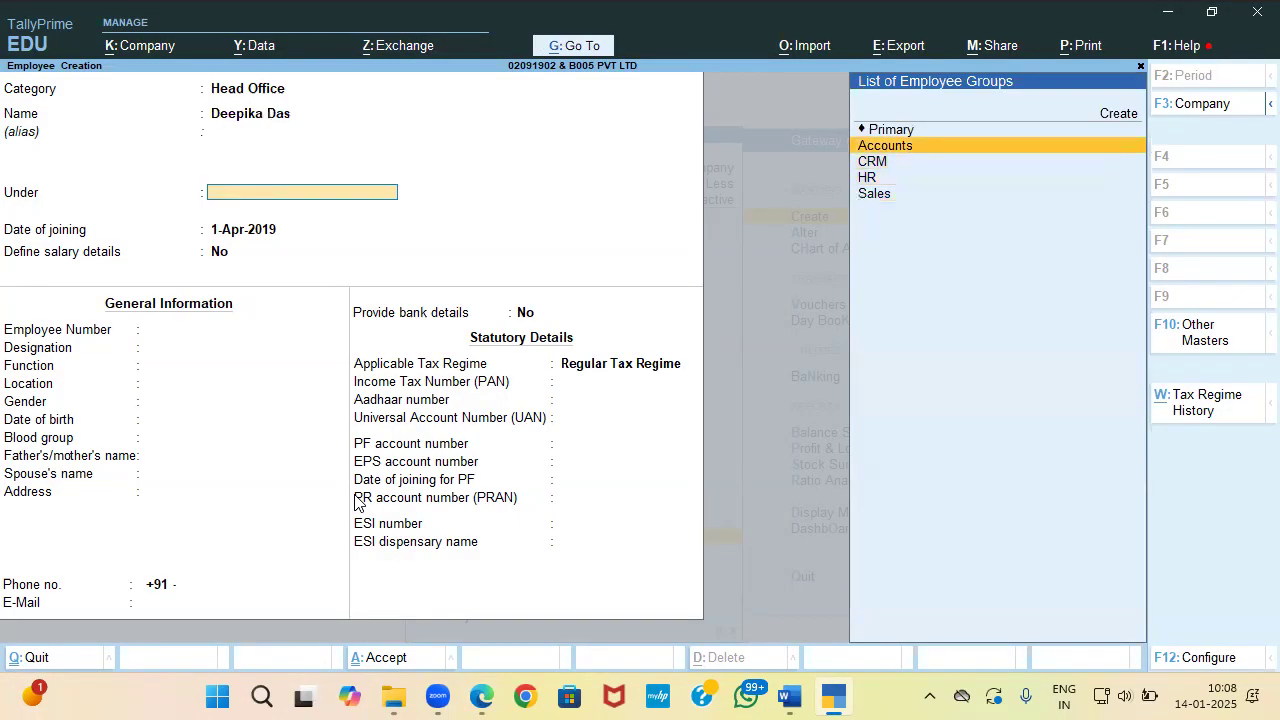
pyautogui.press('Return')
pyautogui.hotkey('ctrl', 'a')
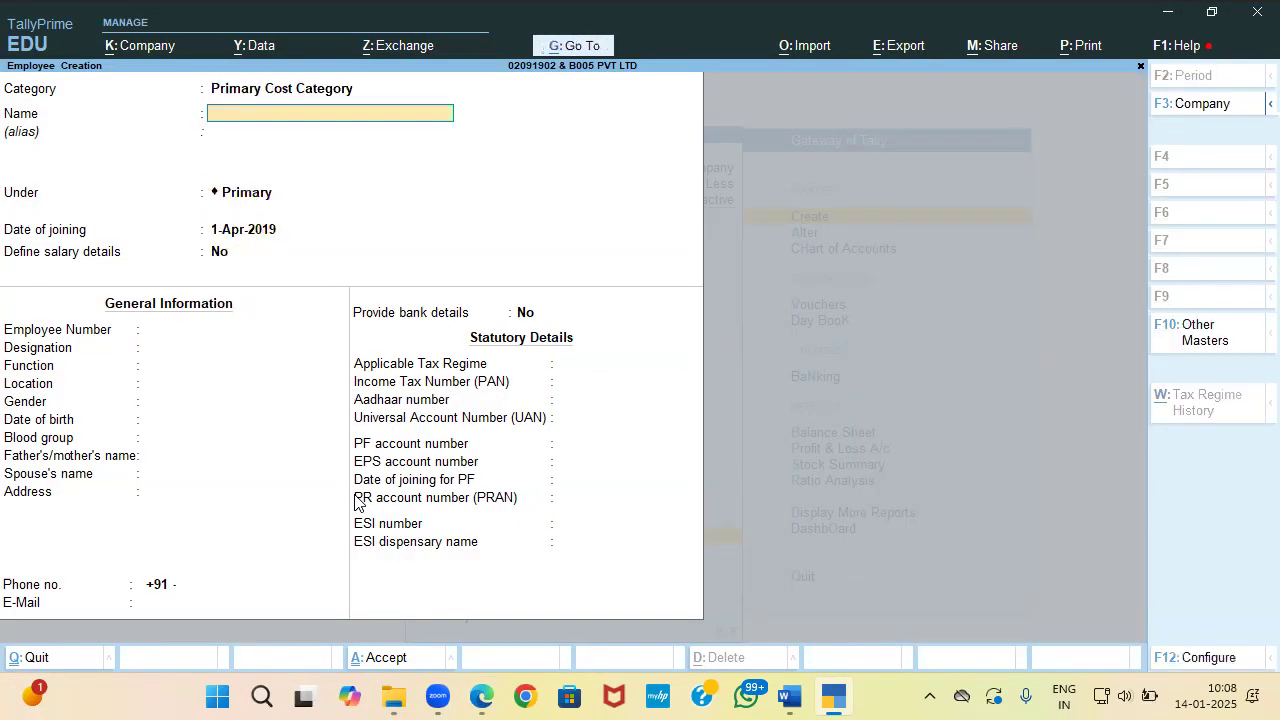
pyautogui.hotkey('alt', 'Tab')
pyautogui.moveTo(355, 494); pyautogui.dragTo(349, 494)
# Step: Quit Employee Creation and create a Simple unit with symbol hr
pyautogui.hotkey('alt', 'Tab')
pyautogui.press('Escape')
pyautogui.press('Return')
pyautogui.press('Down')
pyautogui.press('Return')
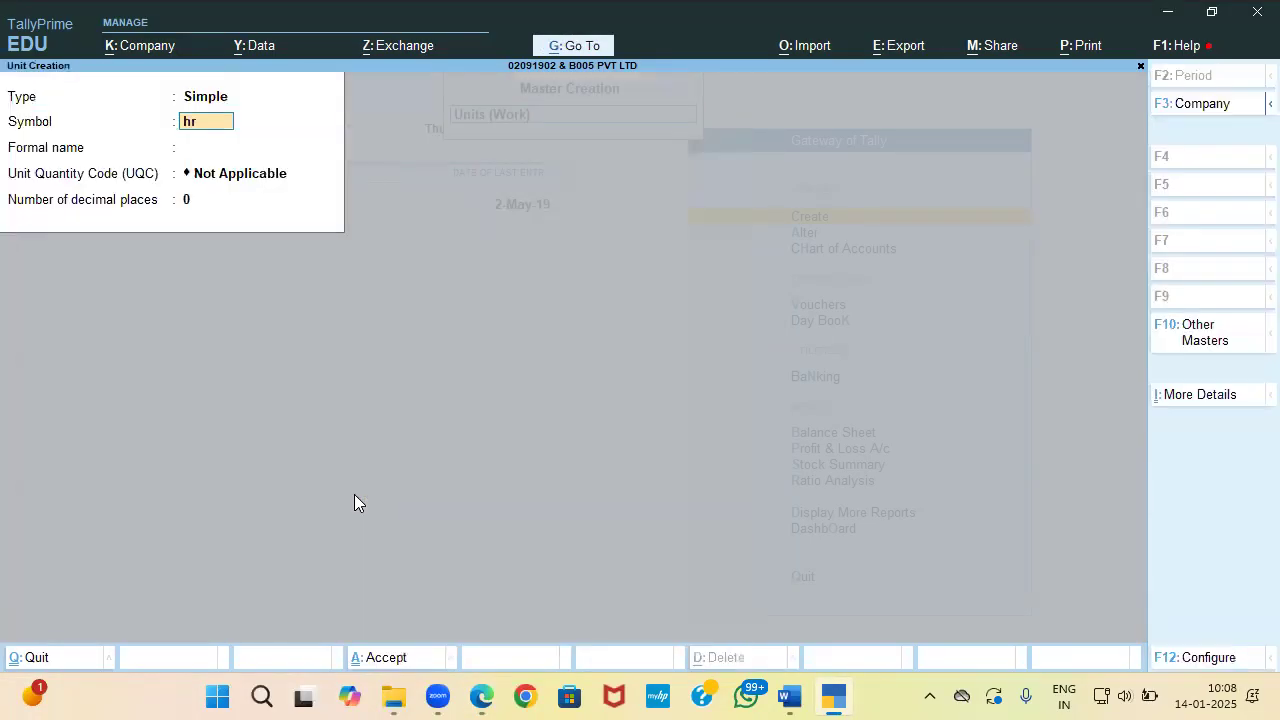
pyautogui.write('hr')
pyautogui.press('Return')
pyautogui.press('Return')
pyautogui.hotkey('ctrl', 'a')
# Step: Alter the hr unit to 2 decimal places, then start a new unit named min
pyautogui.press('pageup')
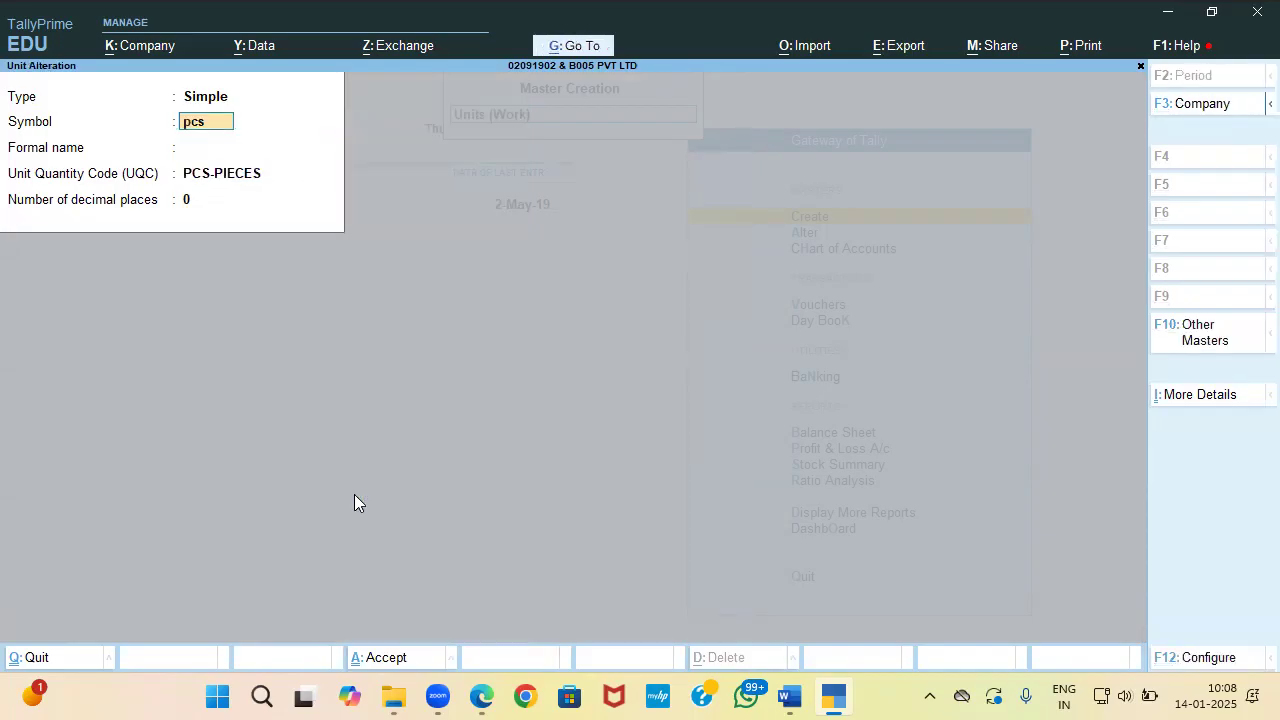
pyautogui.press('pageup')
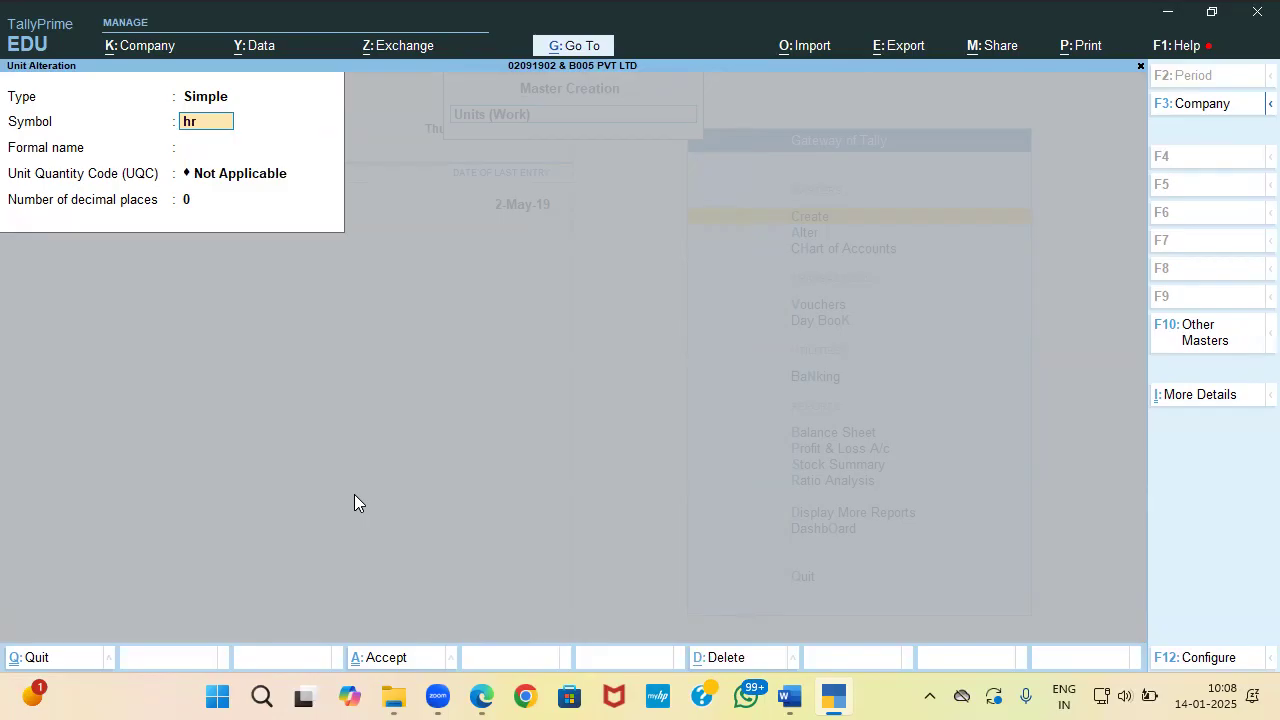
pyautogui.press('Return')
pyautogui.press('Return')
pyautogui.press('Return')
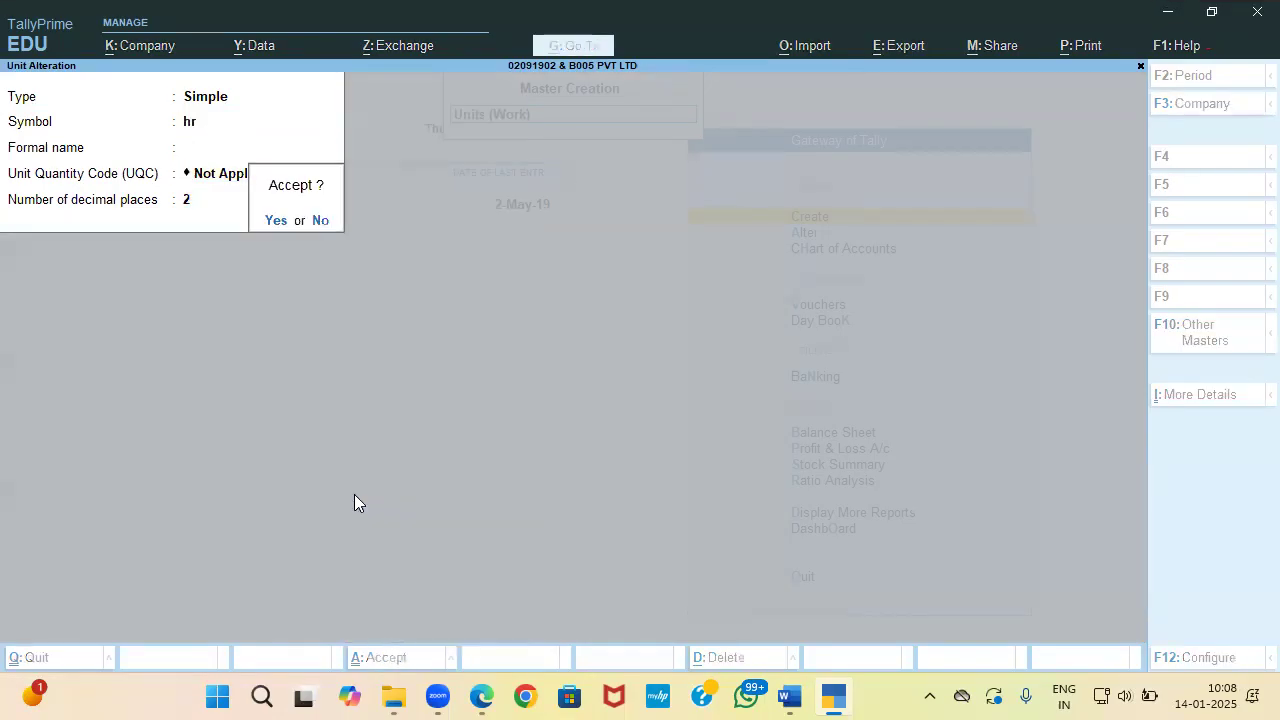
pyautogui.press('Return')
pyautogui.write('min')
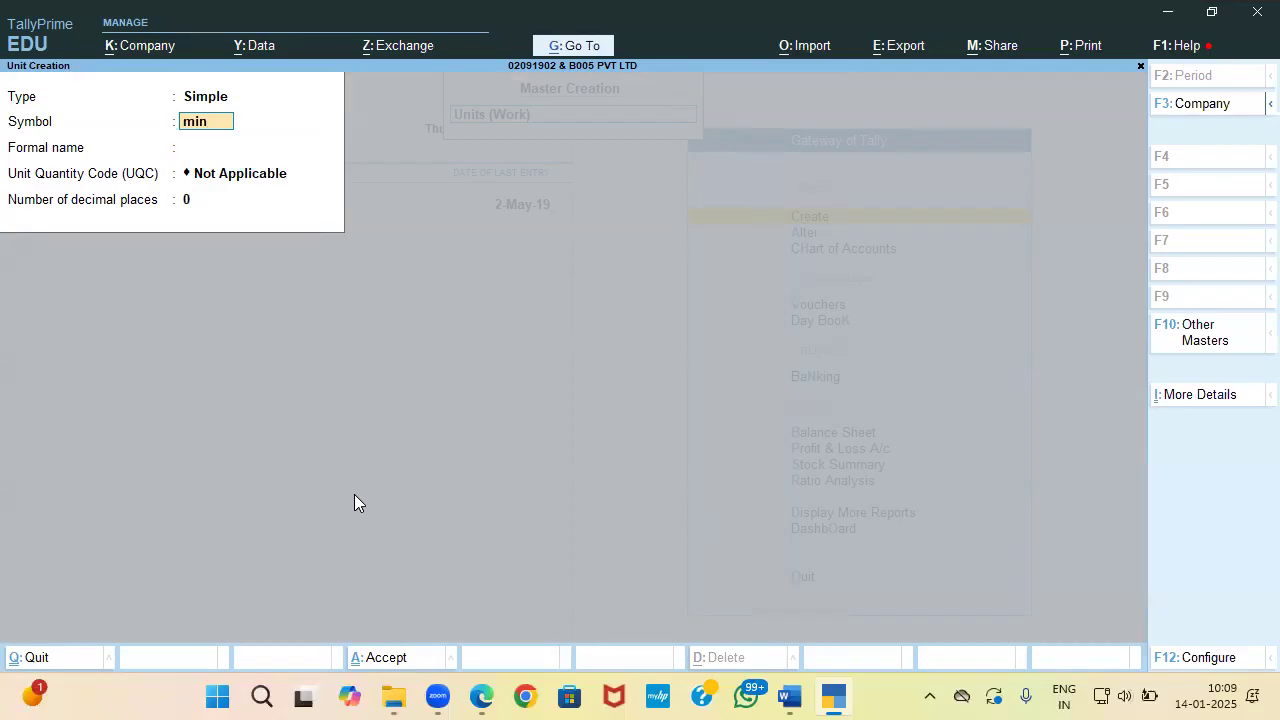
# Step: Save min as a Simple unit
pyautogui.press('Return')
pyautogui.press('Return')
pyautogui.press('Return')
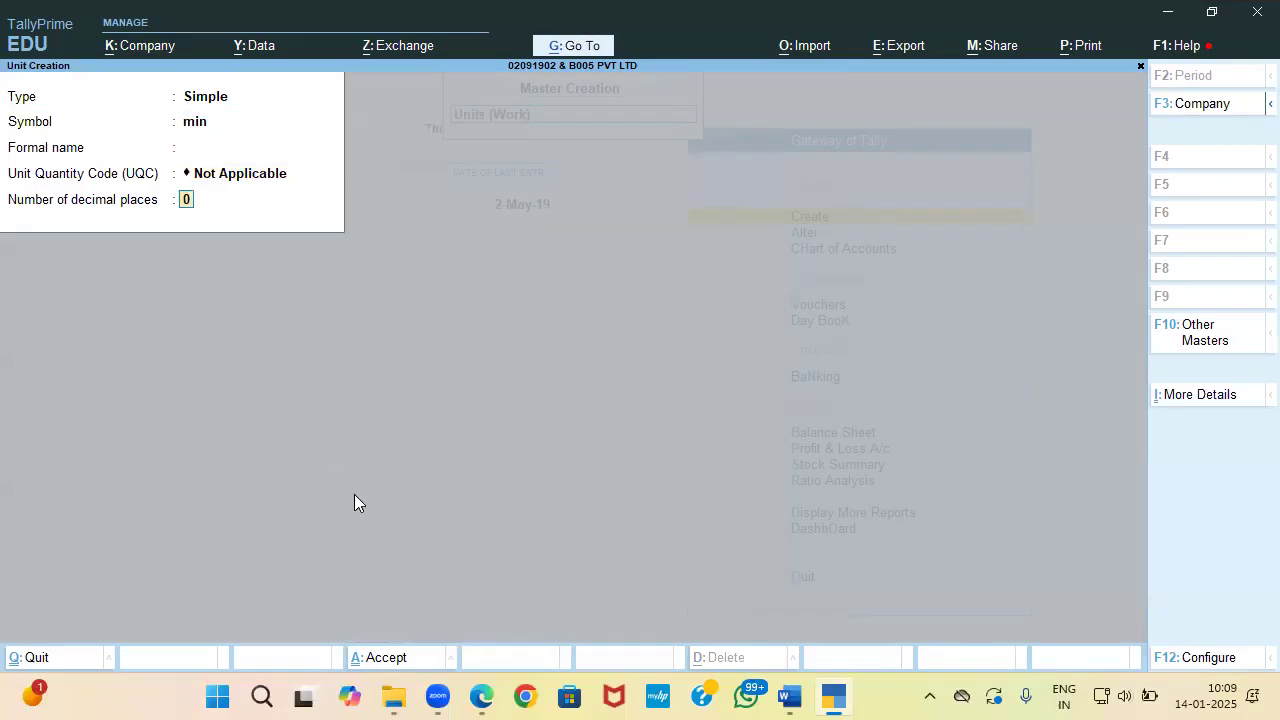
pyautogui.press('Return')
pyautogui.press('Return')
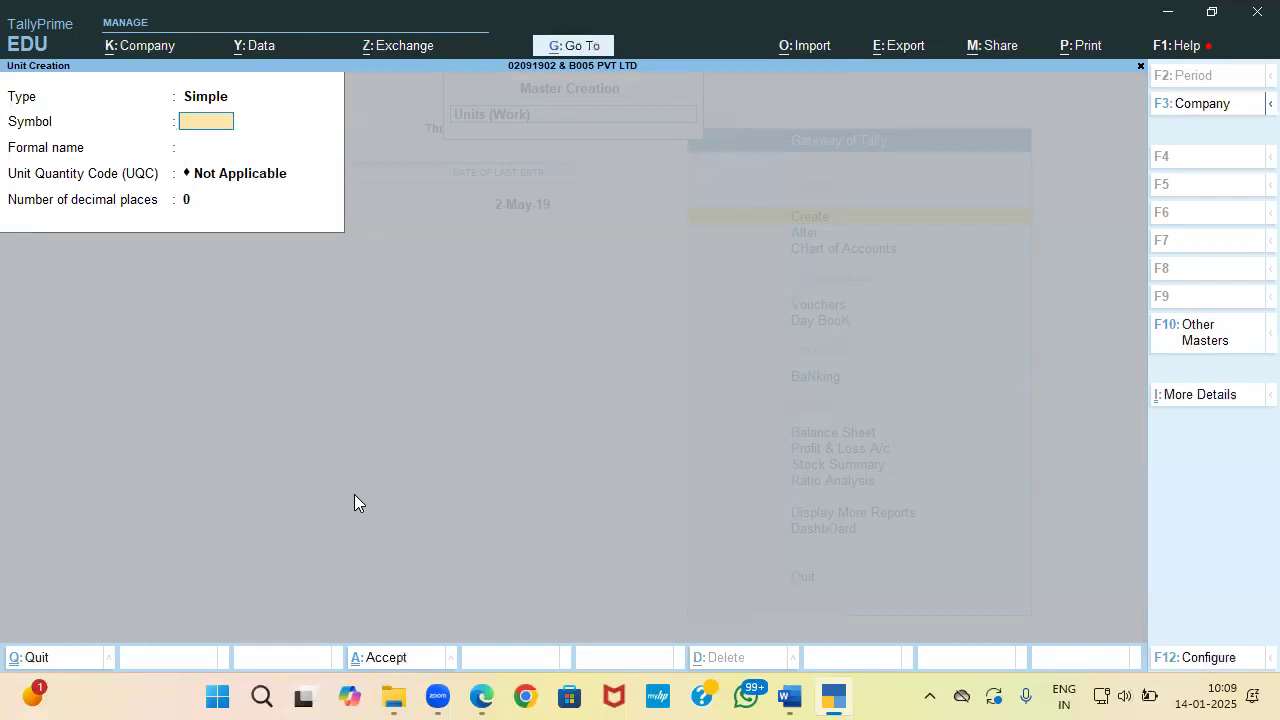
pyautogui.press('BackSpace')
pyautogui.press('Up')
# Step: Create the compound unit hr of 60 min and return to the masters list
pyautogui.press('Return')
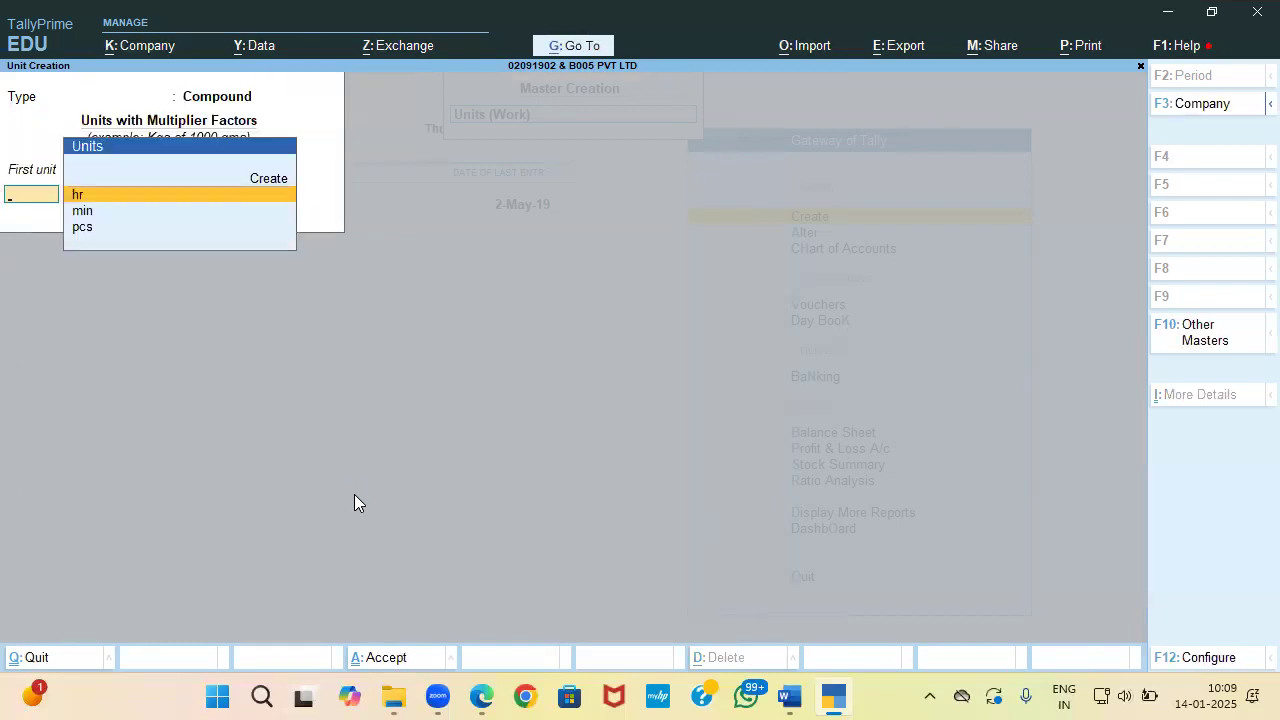
pyautogui.press('Return')
pyautogui.write('60')
pyautogui.press('Return')
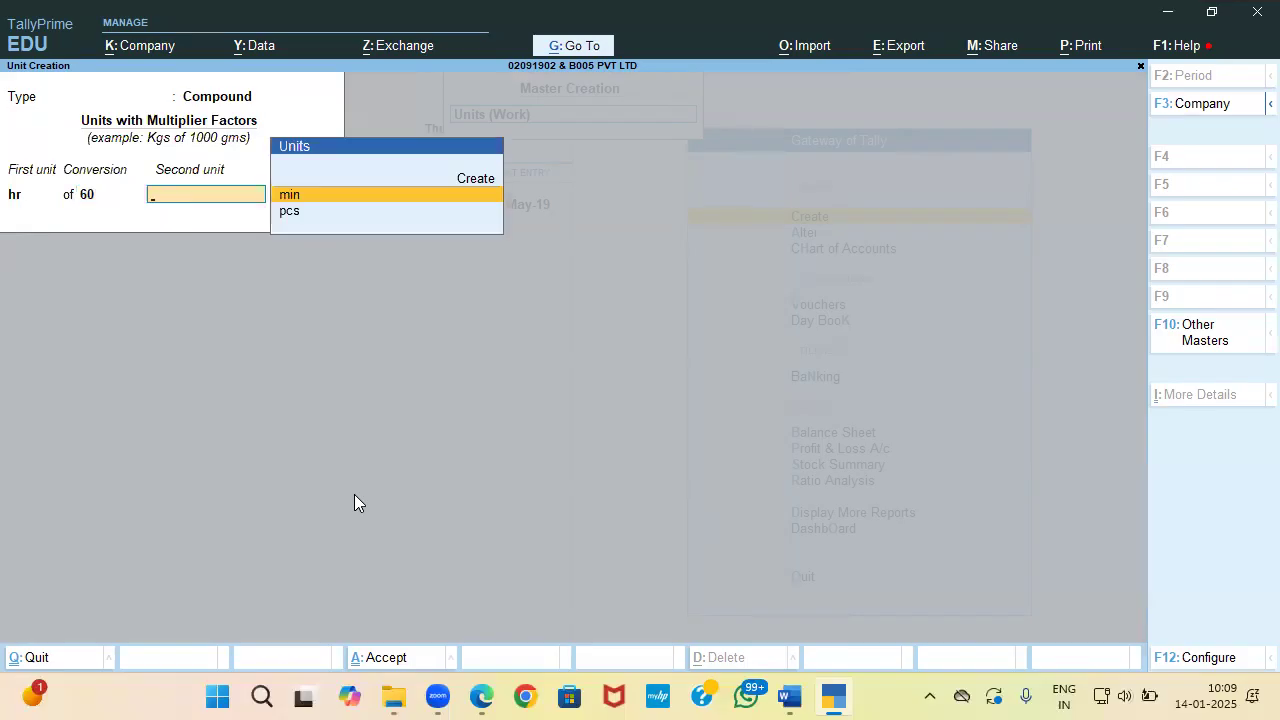
pyautogui.press('BackSpace')
pyautogui.press('BackSpace')
pyautogui.hotkey('alt', 'Tab')
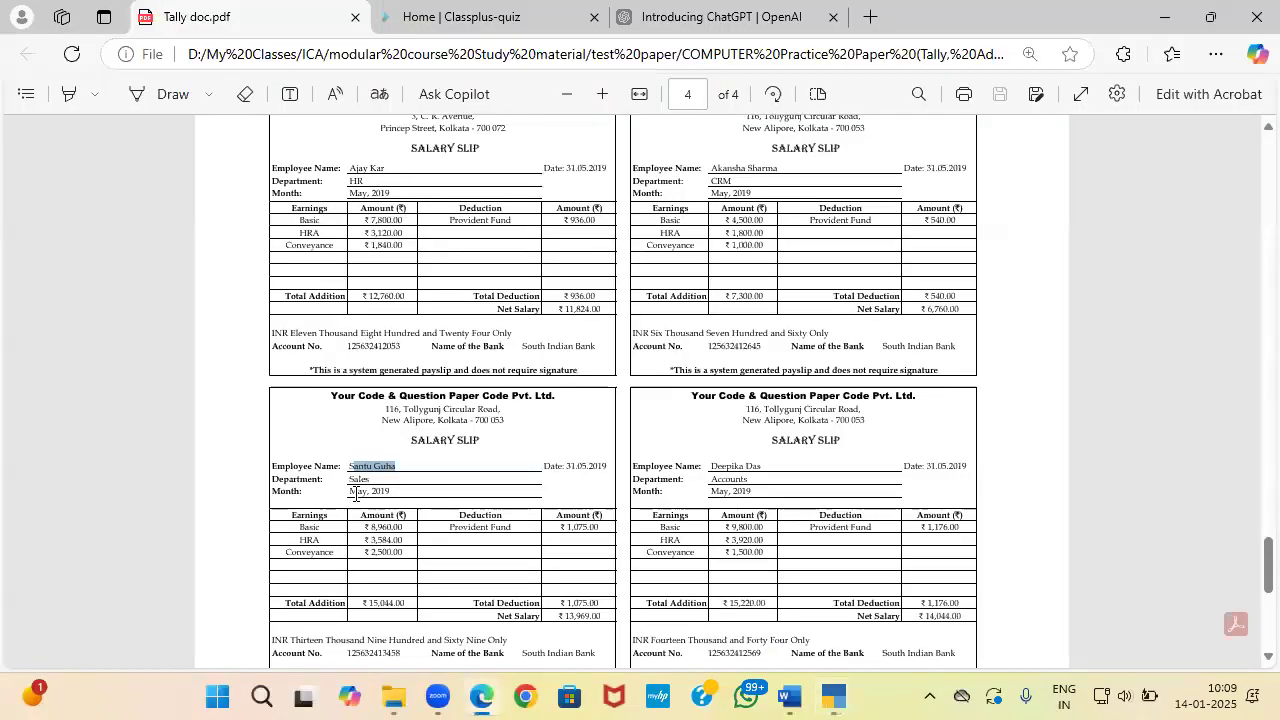
pyautogui.hotkey('alt', 'Tab')
# Step: Create the attendance type Present as Attendance / Leave with Pay under Primary
pyautogui.press('Down')
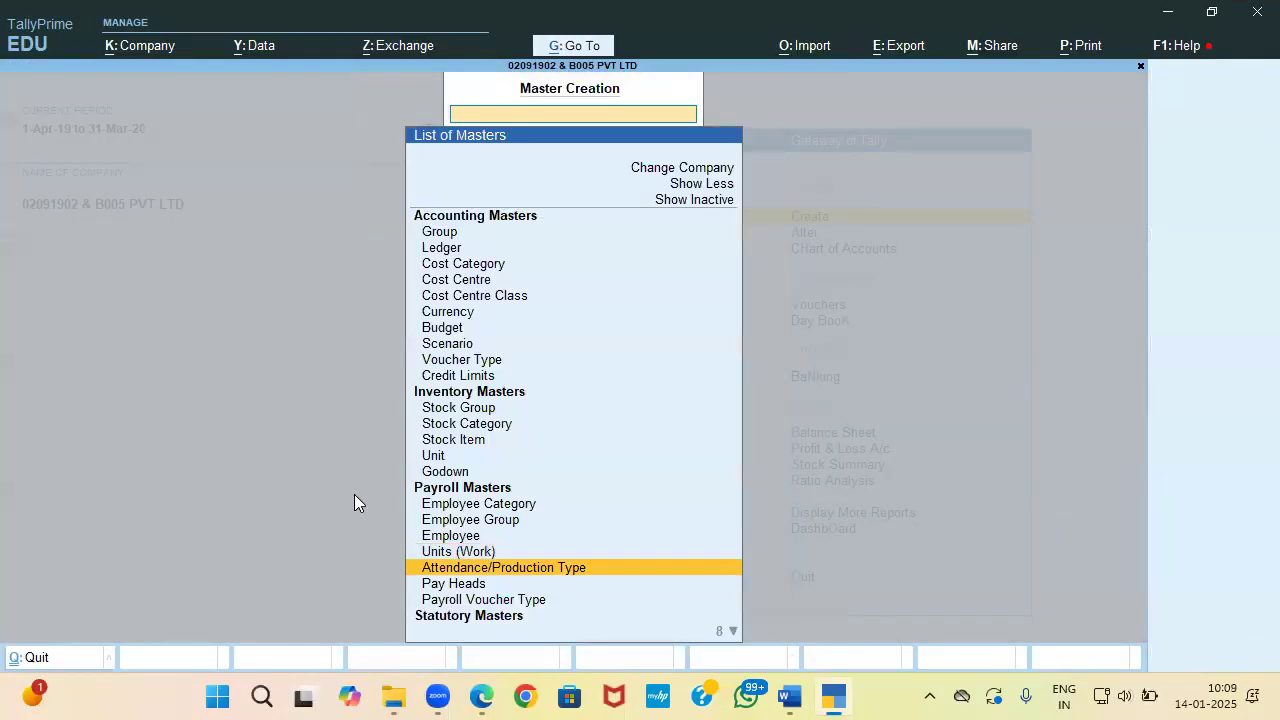
pyautogui.press('Return')
pyautogui.write('P')
pyautogui.write('rsent')
pyautogui.press('BackSpace')
pyautogui.press('BackSpace')
pyautogui.press('BackSpace')
pyautogui.press('BackSpace')
pyautogui.write('ese')
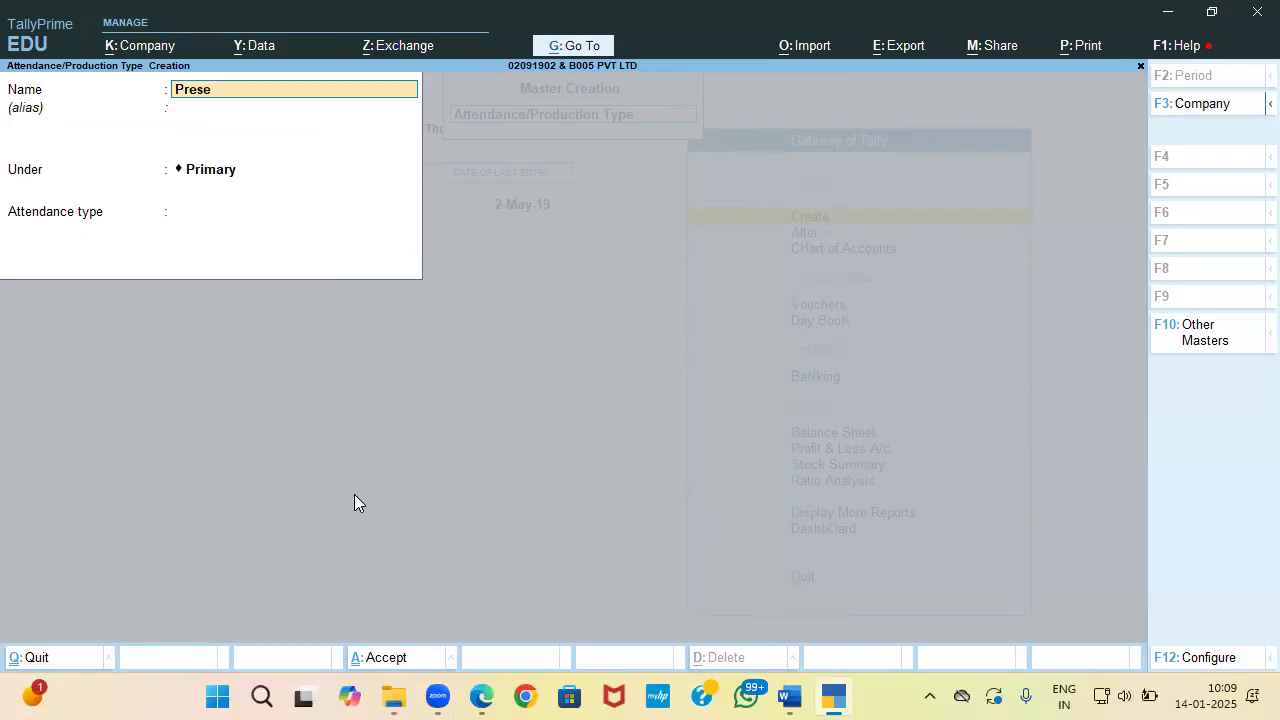
pyautogui.write('nt')
pyautogui.press('Return')
pyautogui.press('Return')
pyautogui.press('Down')
pyautogui.press('Up')
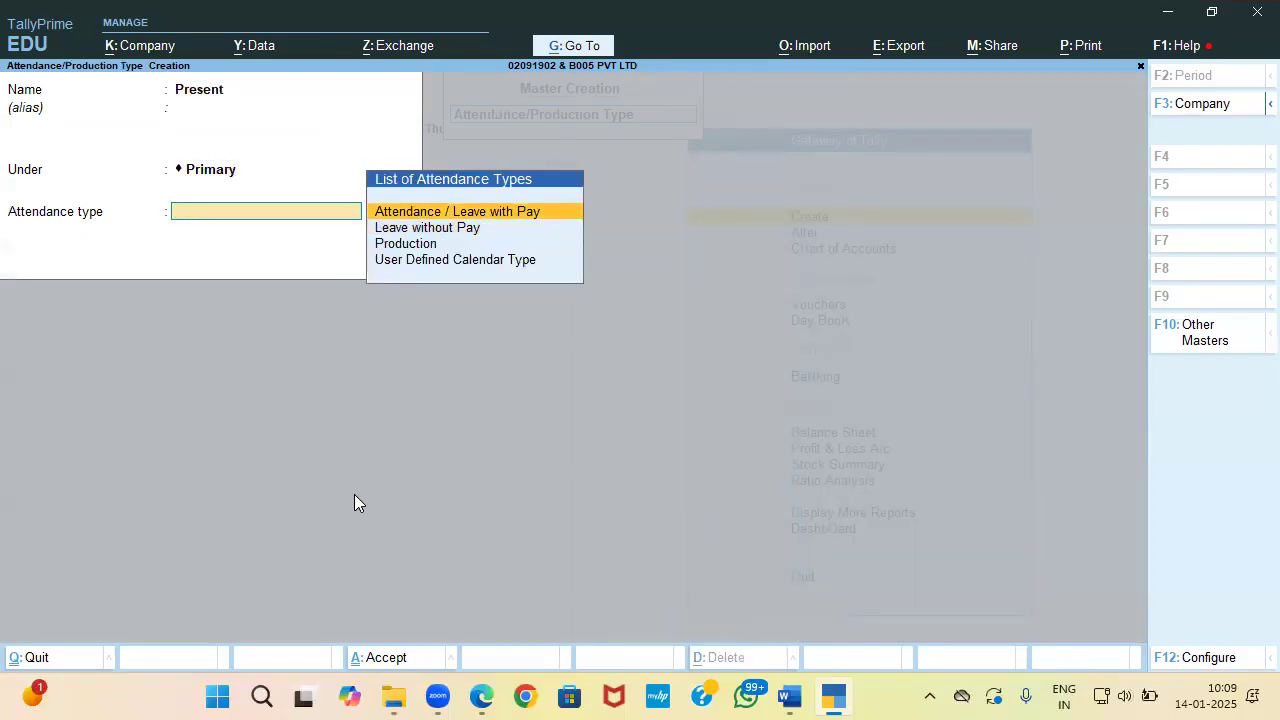
pyautogui.press('Return')
# Step: Create the attendance type Absent as Leave without Pay
pyautogui.press('Return')
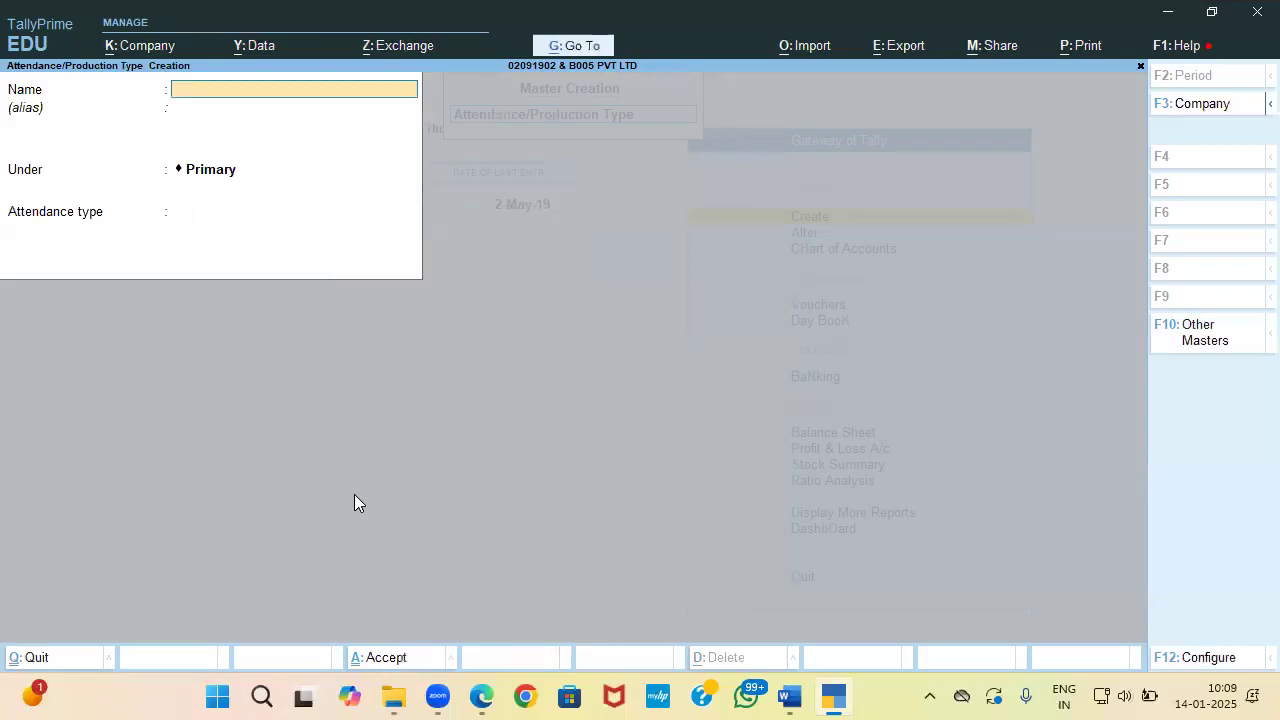
pyautogui.write('Absen')
pyautogui.write('t')
pyautogui.press('Return')
# Step: Create Overtime as a Production type measured in hr of 60 min
pyautogui.press('Return')
pyautogui.press('Down')
pyautogui.press('Return')
pyautogui.press('Return')
pyautogui.write('On')
pyautogui.press('BackSpace')
pyautogui.write('vertime')
pyautogui.press('Return')
pyautogui.press('Return')
pyautogui.press('Return')
pyautogui.press('Down')
pyautogui.press('Down')
# Step: Create Incentive as a User Defined Calendar Type and close the creation form
pyautogui.press('Return')
pyautogui.press('Return')
pyautogui.press('Escape')
pyautogui.press('Down')
pyautogui.press('Return')
pyautogui.press('Return')
pyautogui.write('Incentive')
pyautogui.press('Return')
pyautogui.press('Return')
pyautogui.press('Return')
pyautogui.press('Down')
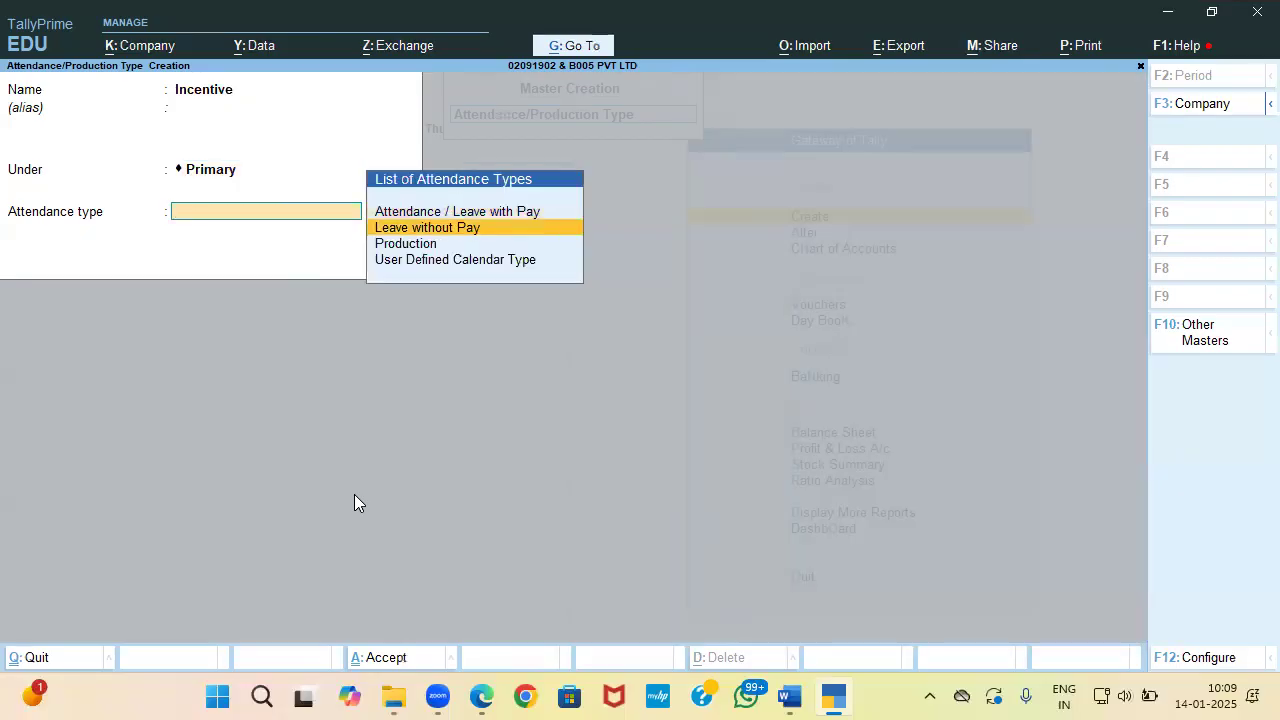
pyautogui.press('Down')
pyautogui.press('Down')
pyautogui.press('Return')
pyautogui.press('Return')
pyautogui.press('Return')
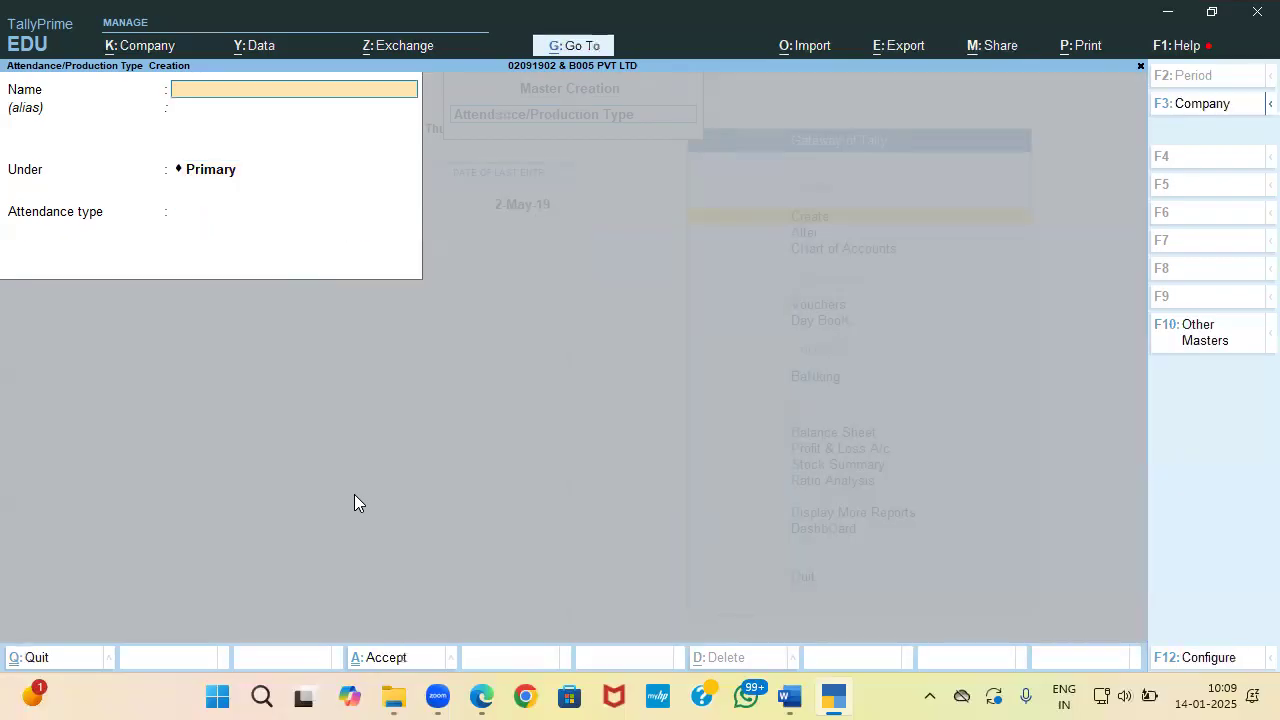
pyautogui.hotkey('alt', 'Tab')
pyautogui.hotkey('alt', 'Tab')
pyautogui.press('Escape')
# Step: Name the new pay head Basic, a fixed employee earning under Indirect Expenses
pyautogui.press('Down')
pyautogui.press('Return')
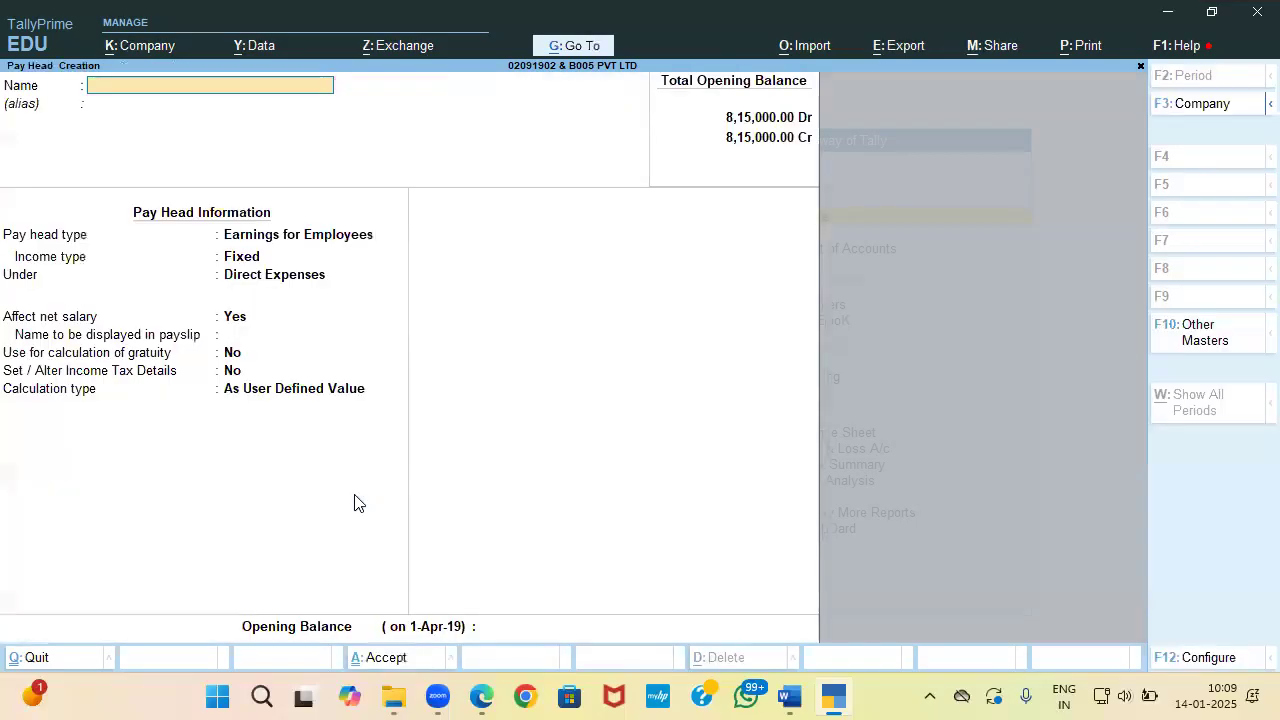
pyautogui.hotkey('alt', 'Tab')
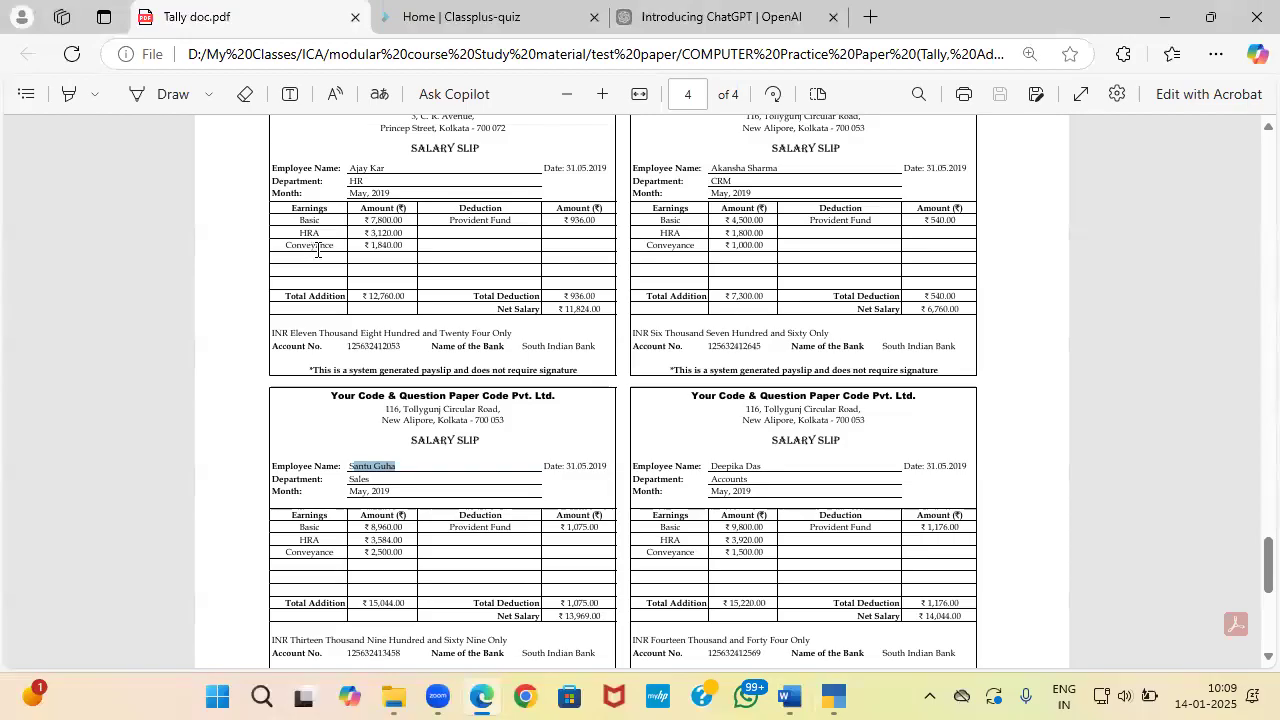
pyautogui.hotkey('alt', 'Tab')
pyautogui.write('Ba')
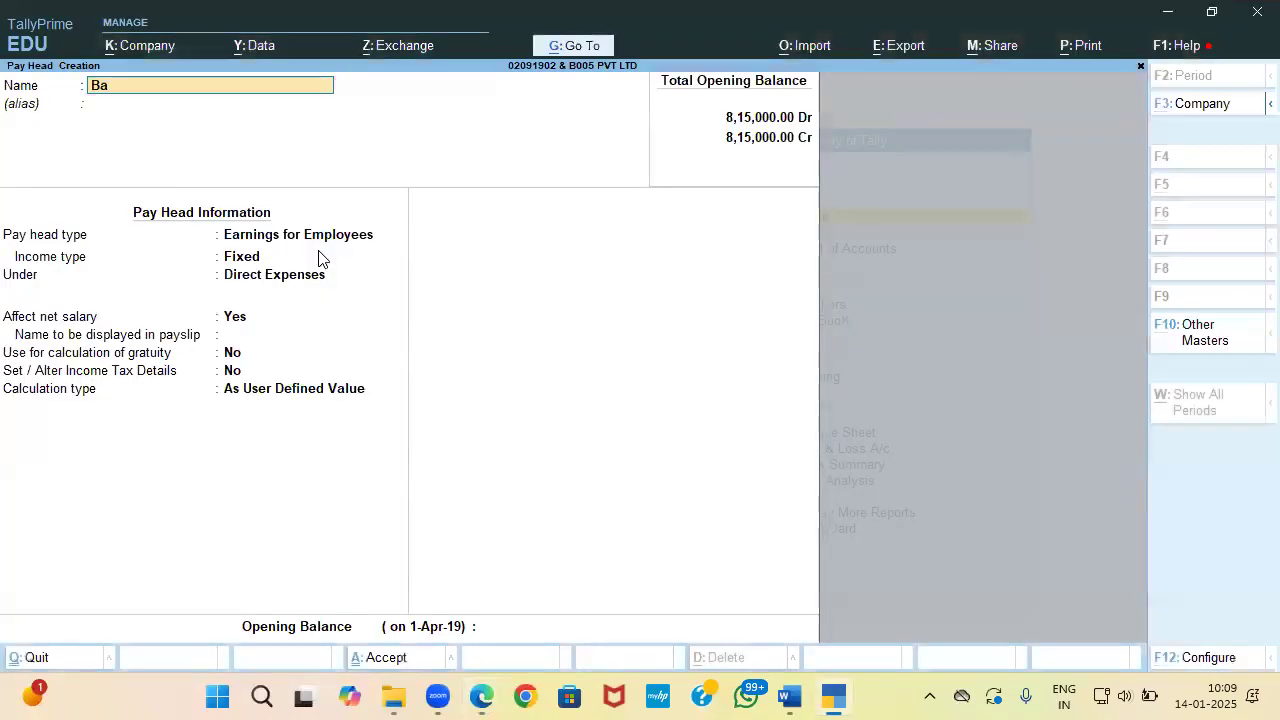
pyautogui.write('sic')
pyautogui.press('Return')
pyautogui.press('Return')
pyautogui.press('Return')
pyautogui.press('Return')
pyautogui.press('Down')
pyautogui.press('Down')
pyautogui.press('Down')
pyautogui.press('Down')
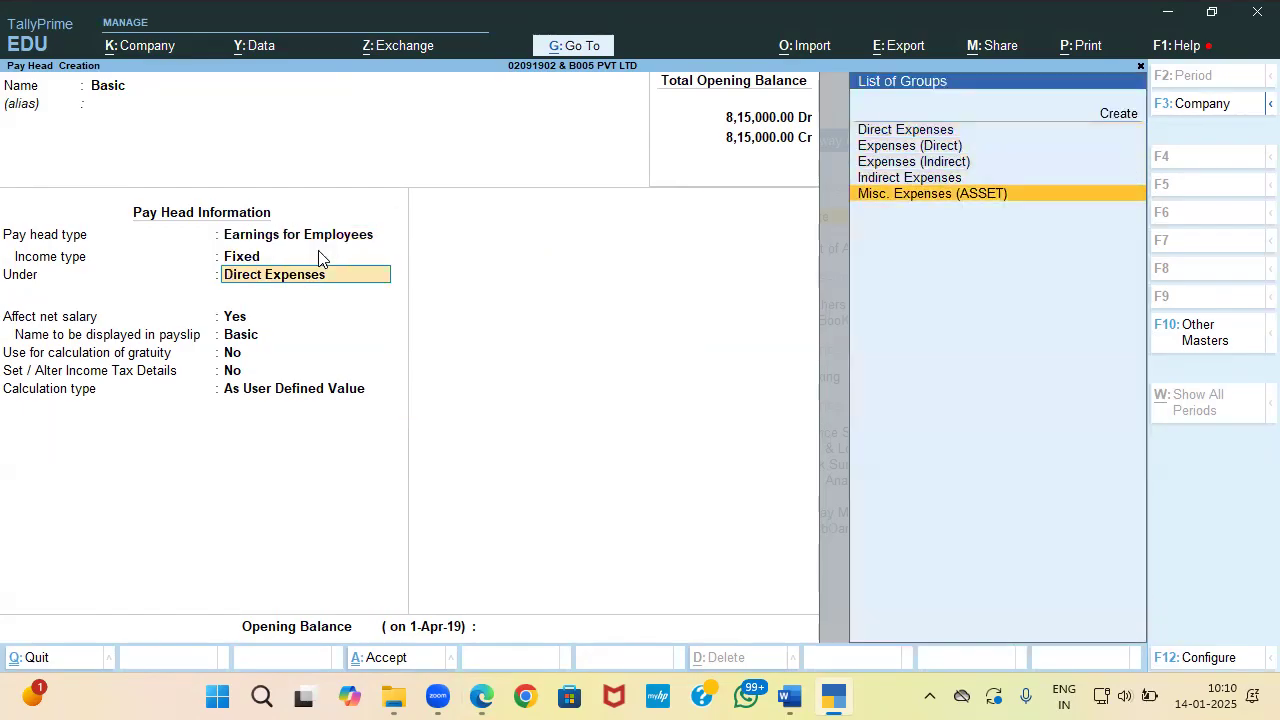
pyautogui.press('Up')
pyautogui.press('Return')
pyautogui.press('Return')
pyautogui.press('Return')
pyautogui.press('Return')
pyautogui.press('Return')
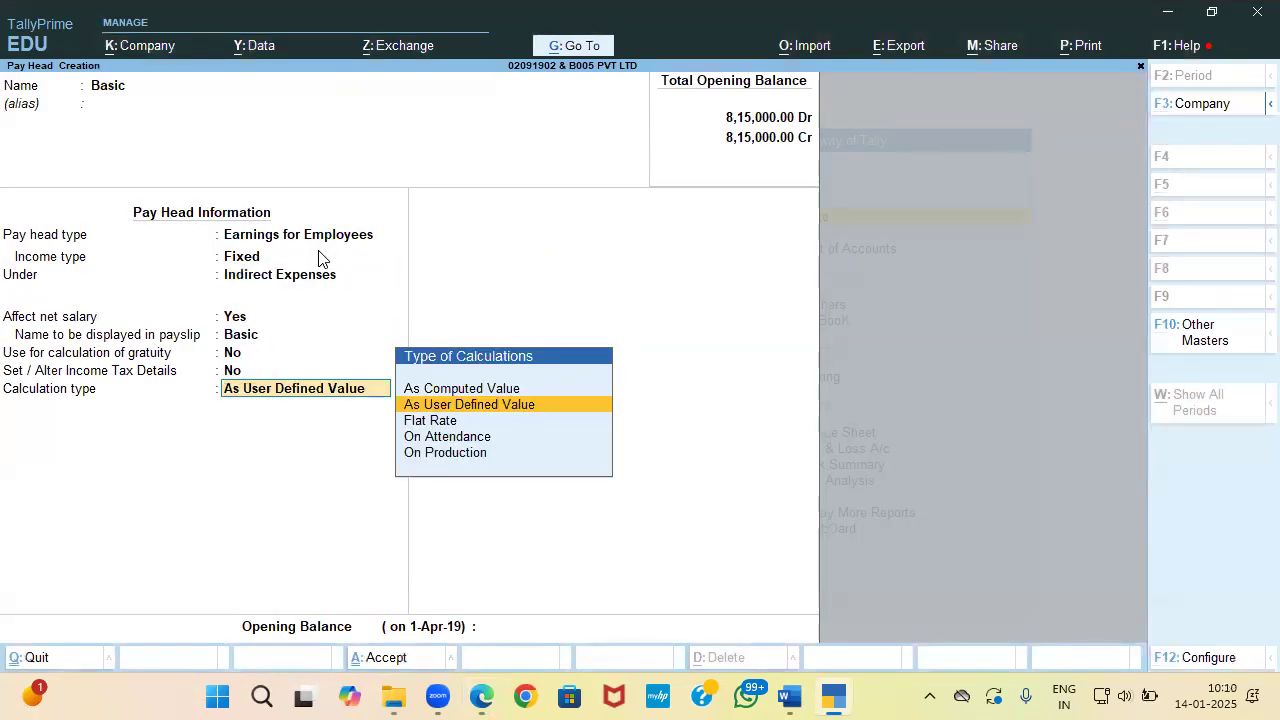
pyautogui.press('Down')
pyautogui.press('Down')
# Step: Calculate Basic on Present attendance per calendar month, Normal Rounding with limit 1
pyautogui.press('Return')
pyautogui.press('Down')
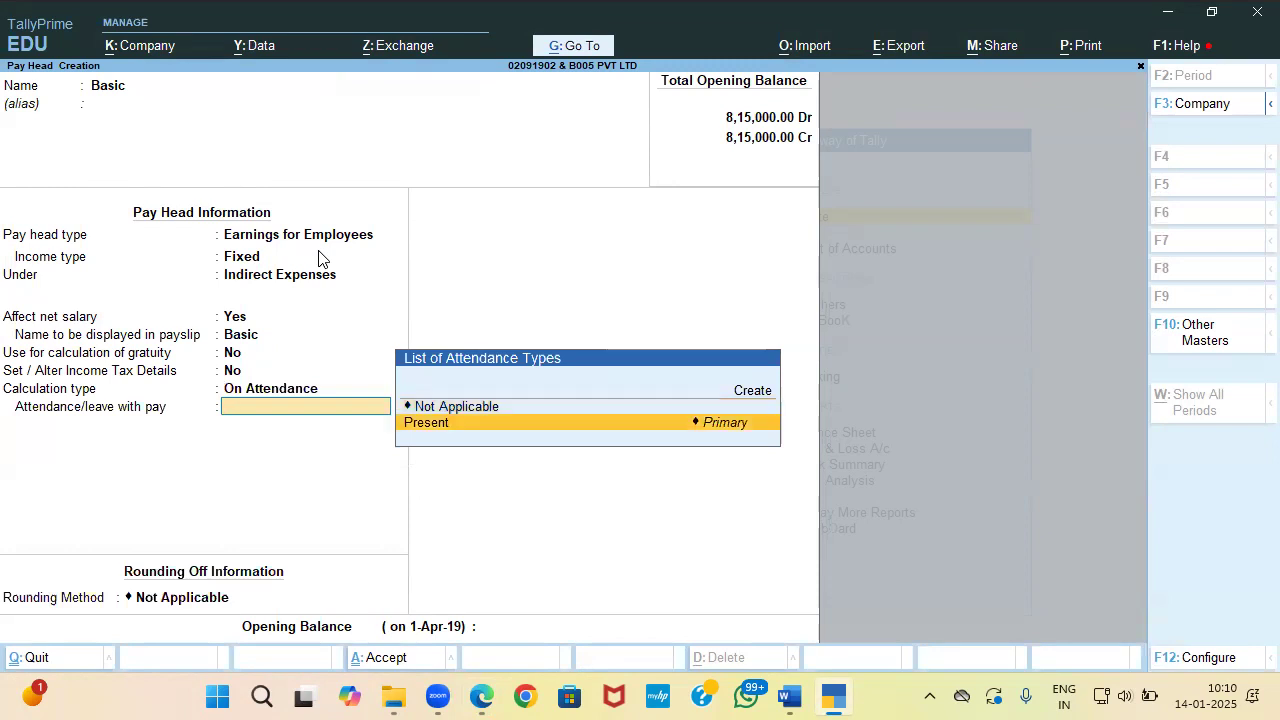
pyautogui.press('Return')
pyautogui.press('Down')
pyautogui.press('Down')
pyautogui.press('Return')
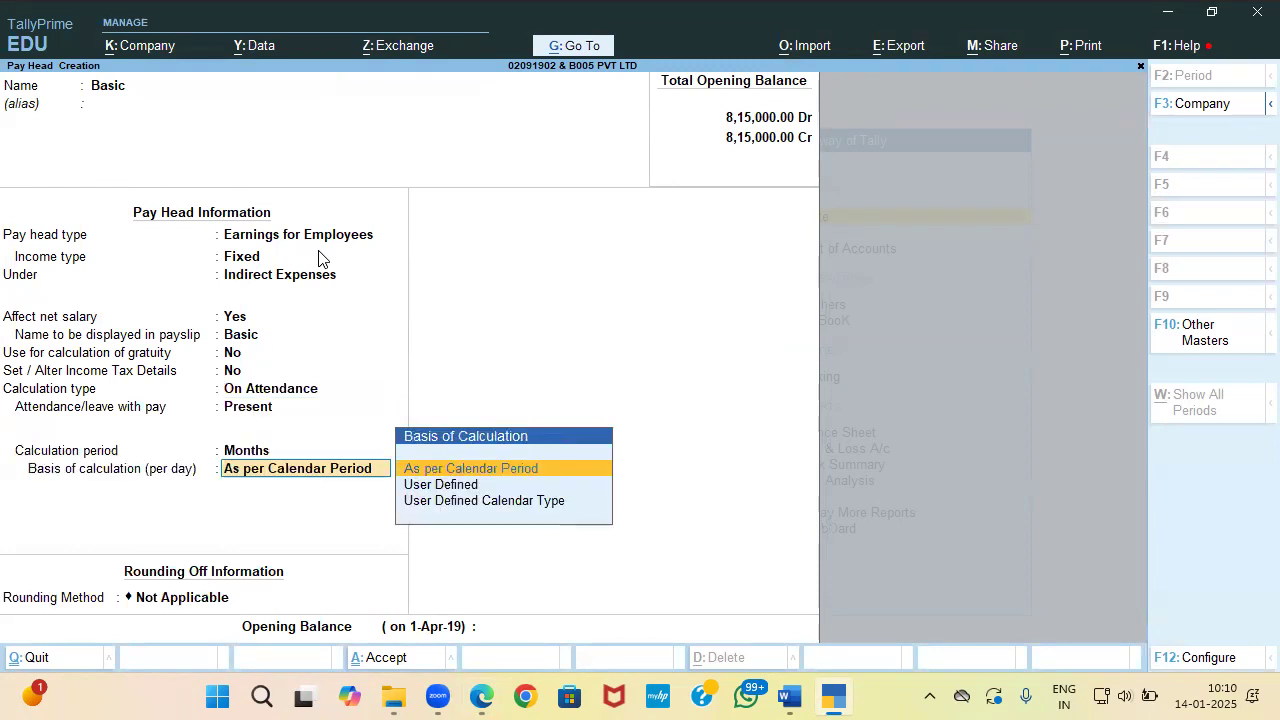
pyautogui.press('Return')
pyautogui.press('Down')
pyautogui.press('Down')
pyautogui.press('Return')
pyautogui.write('1')
pyautogui.press('Return')
pyautogui.press('Return')
pyautogui.press('Return')
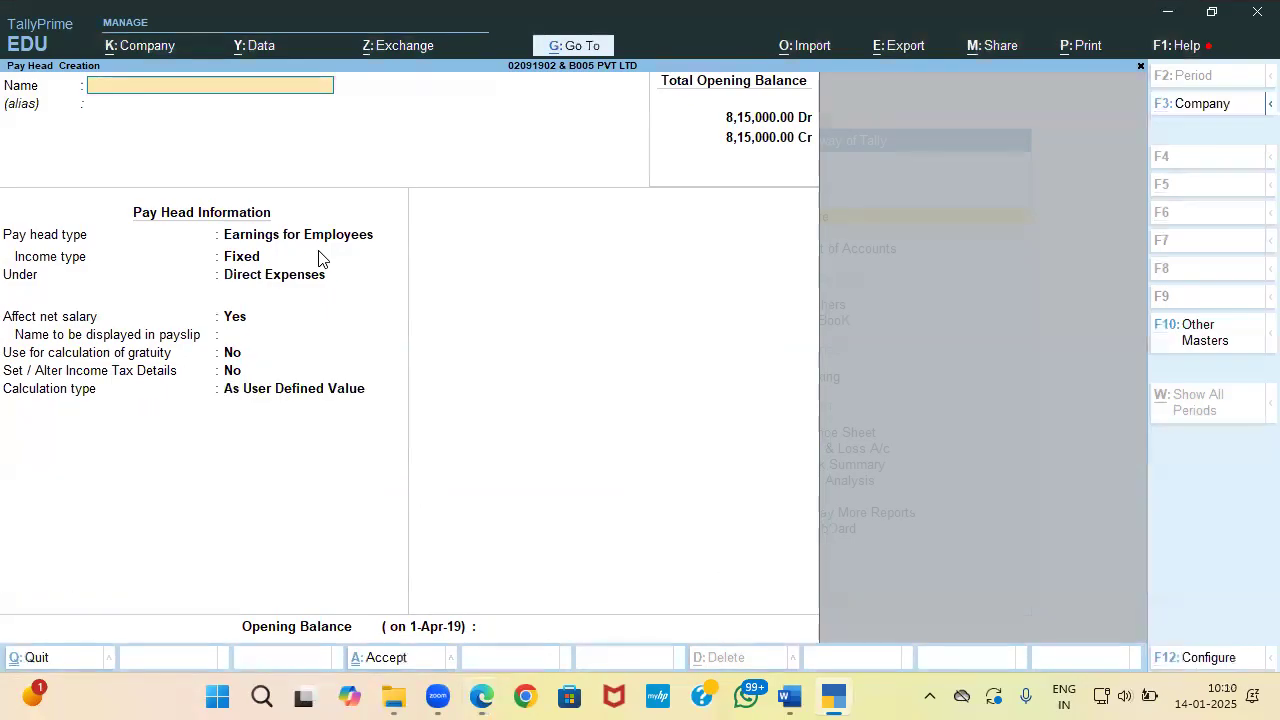
# Step: Name the next pay head HRA, a fixed employee earning under Indirect Expenses
pyautogui.hotkey('alt', 'Tab')
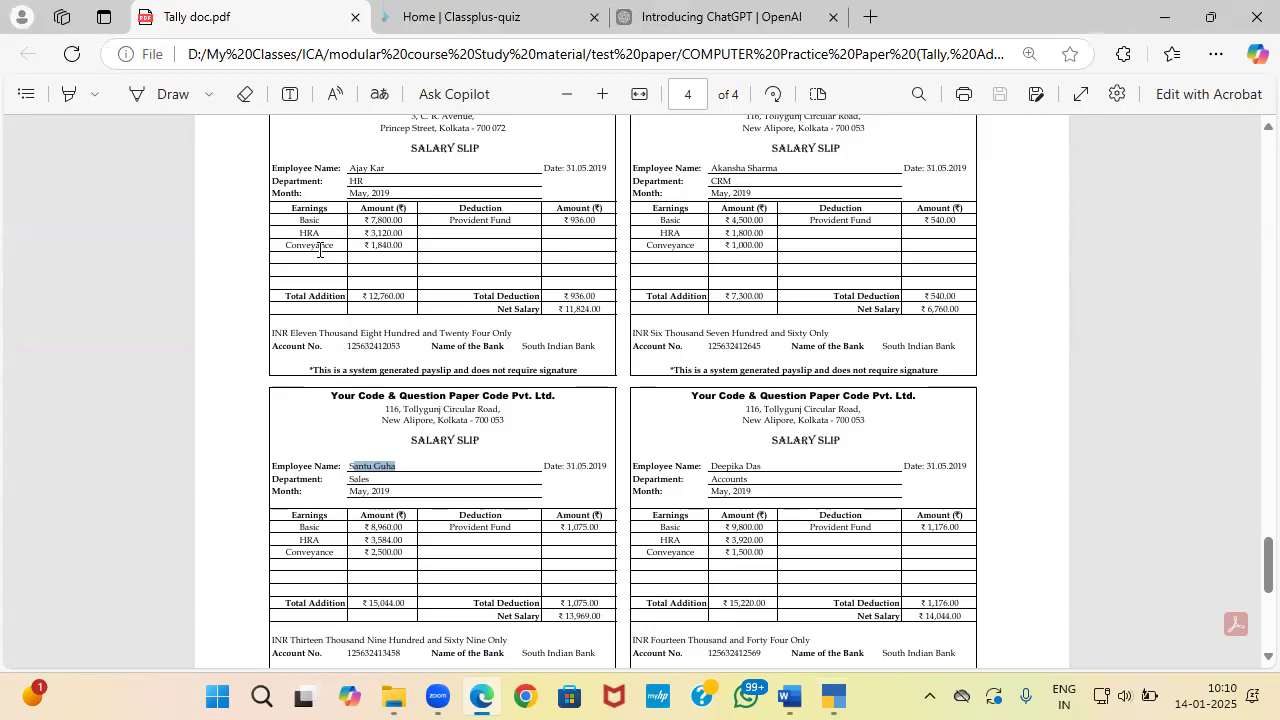
pyautogui.hotkey('alt', 'Tab')
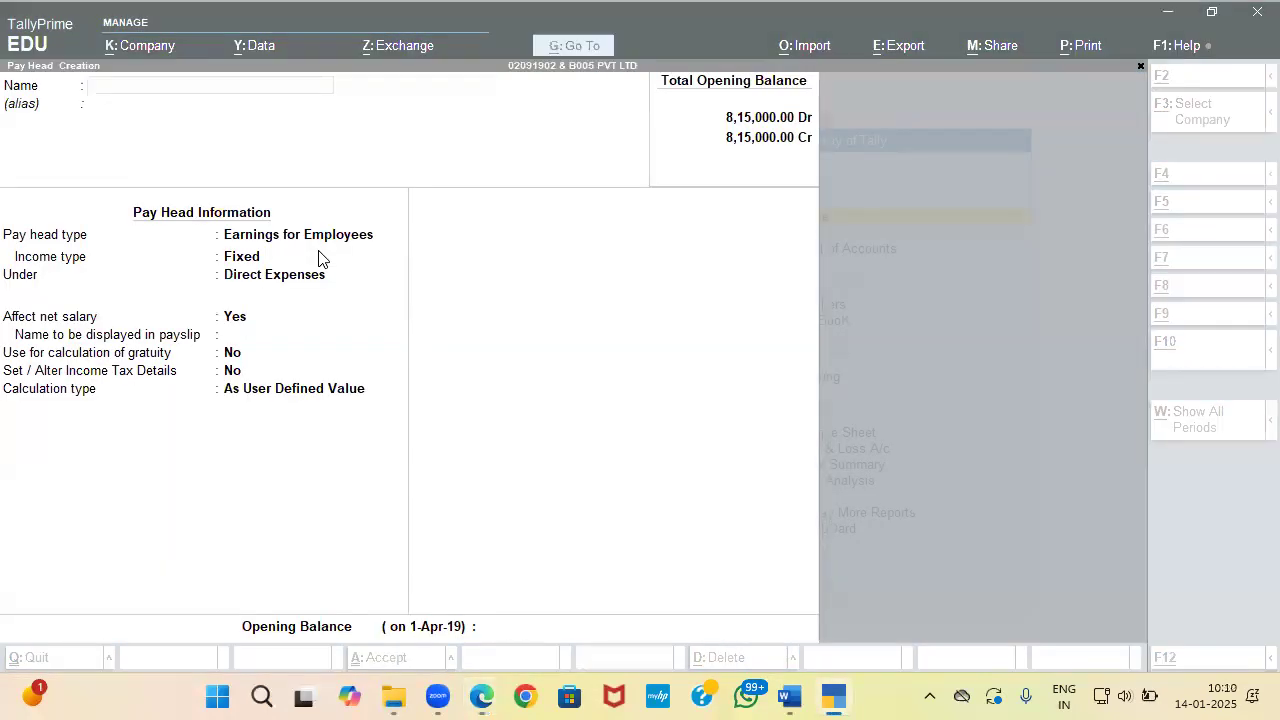
pyautogui.hotkey('alt', 'Tab')
pyautogui.hotkey('alt', 'Tab')
pyautogui.write('HRS')
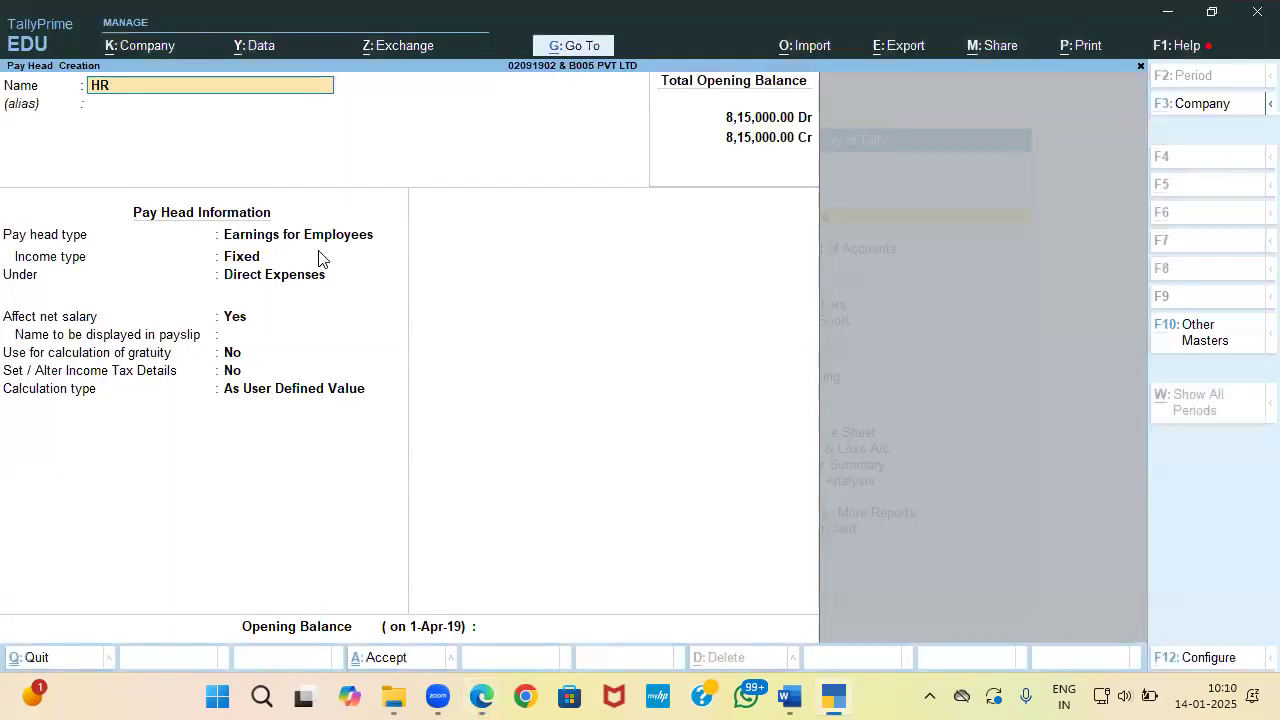
pyautogui.press('BackSpace')
pyautogui.write('A')
pyautogui.press('Return')
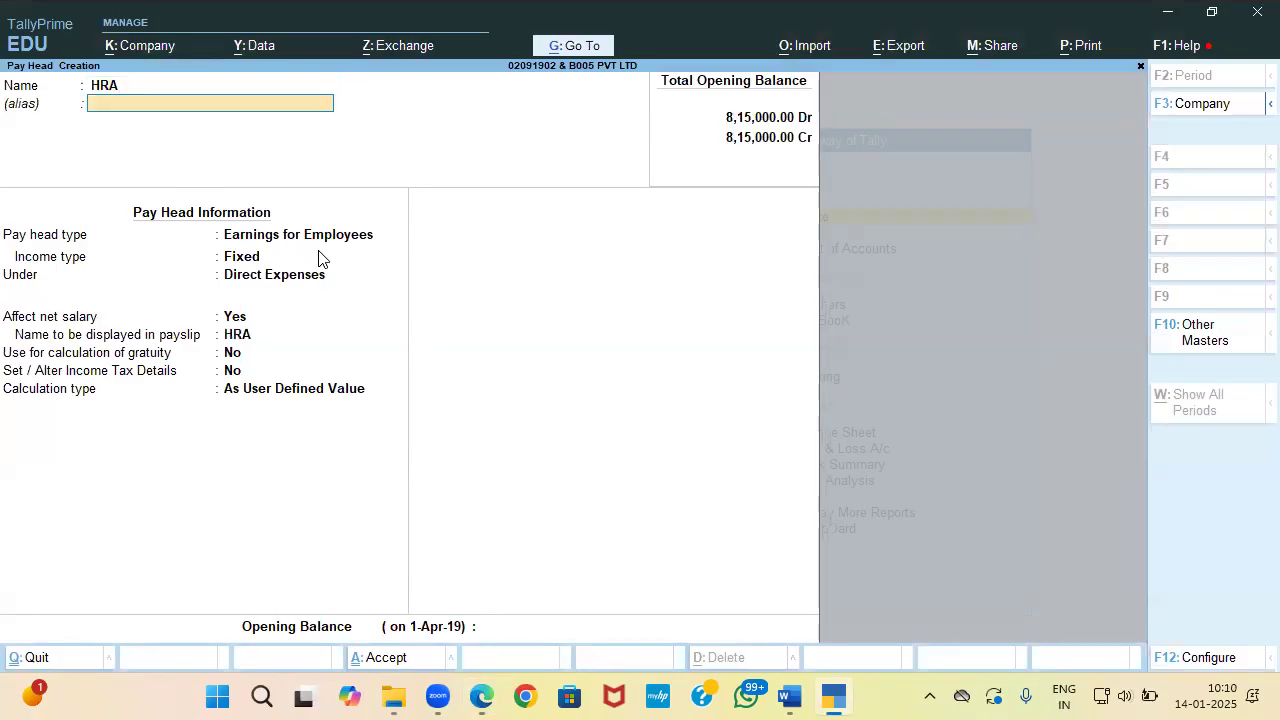
pyautogui.press('Return')
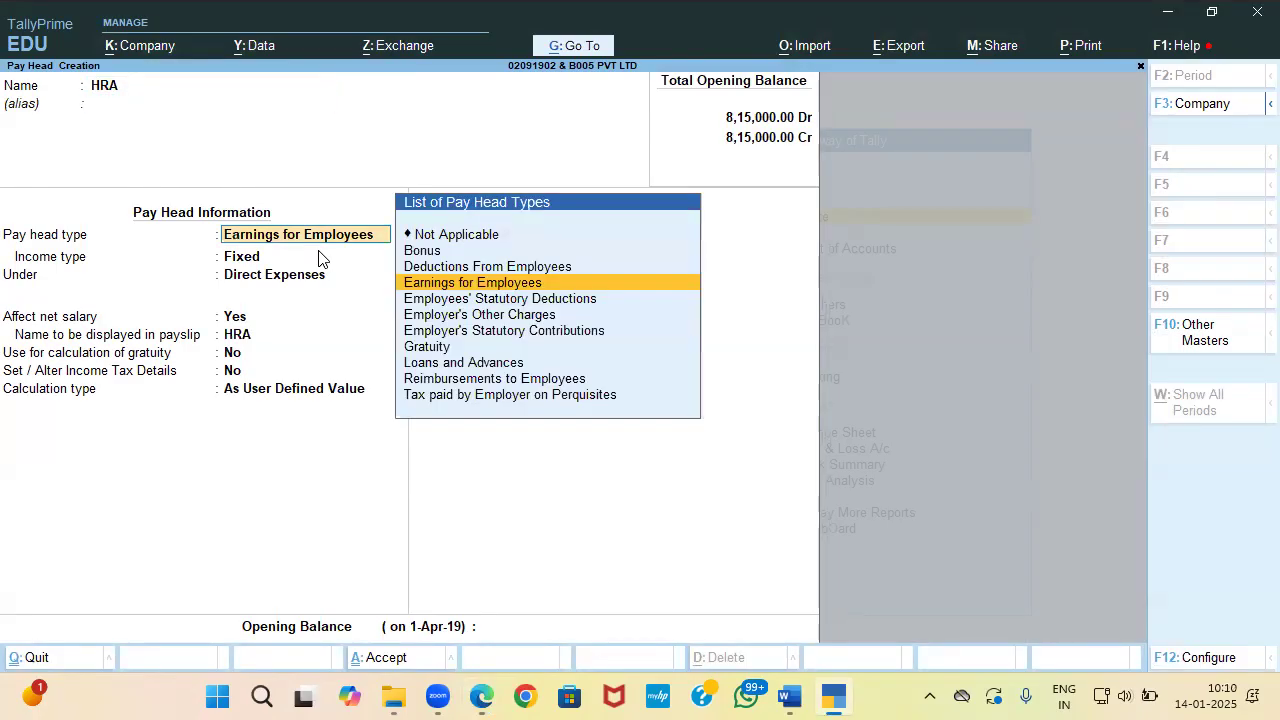
pyautogui.press('Return')
pyautogui.press('Return')
pyautogui.press('Down')
pyautogui.press('Down')
pyautogui.press('Down')
pyautogui.press('Return')
pyautogui.press('Return')
pyautogui.press('Return')
pyautogui.press('Return')
pyautogui.press('Return')
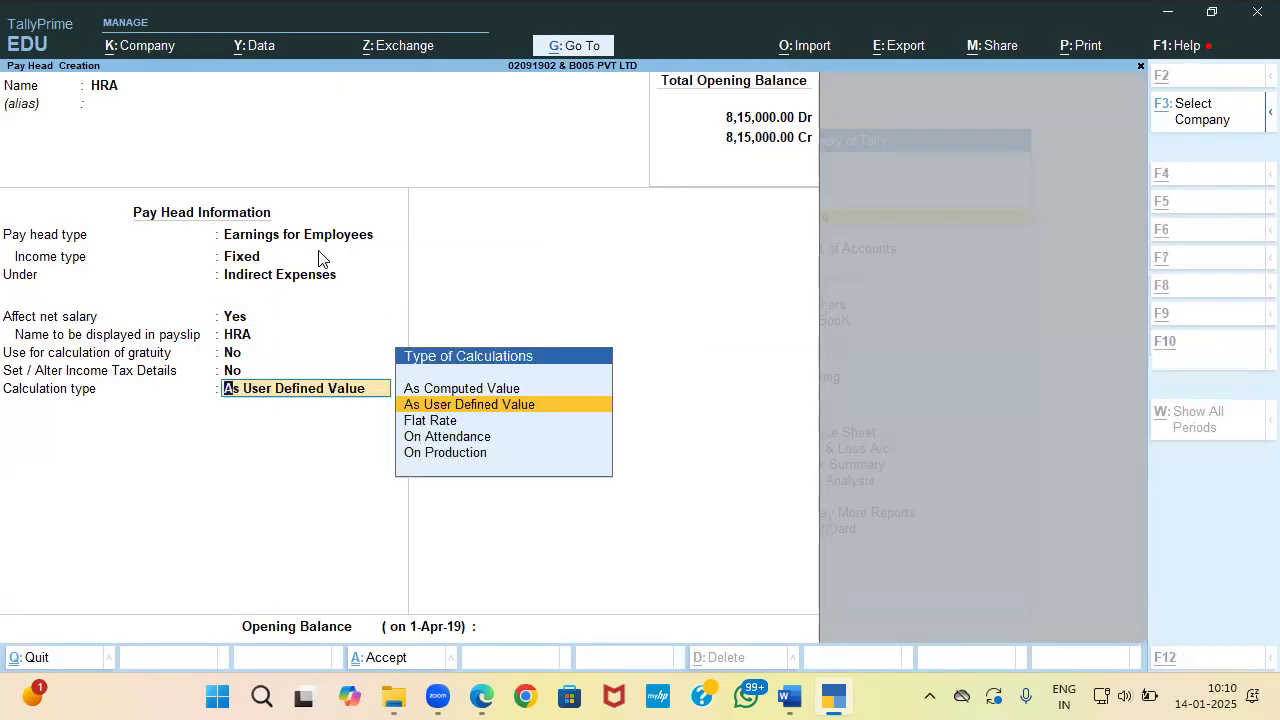
# Step: Check the ₹ 3,120.00 HRA amount in the salary slip and calculate HRA On Attendance
pyautogui.hotkey('alt', 'Tab')
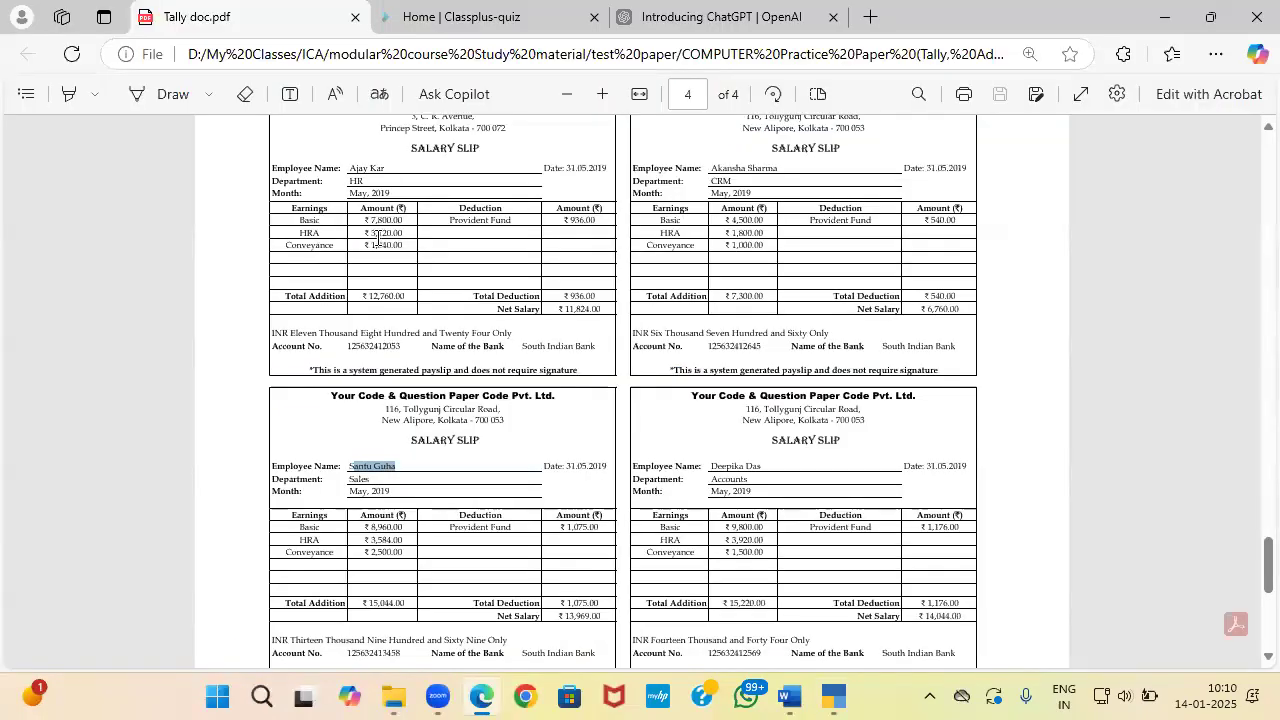
pyautogui.moveTo(363, 232); pyautogui.dragTo(403, 233)
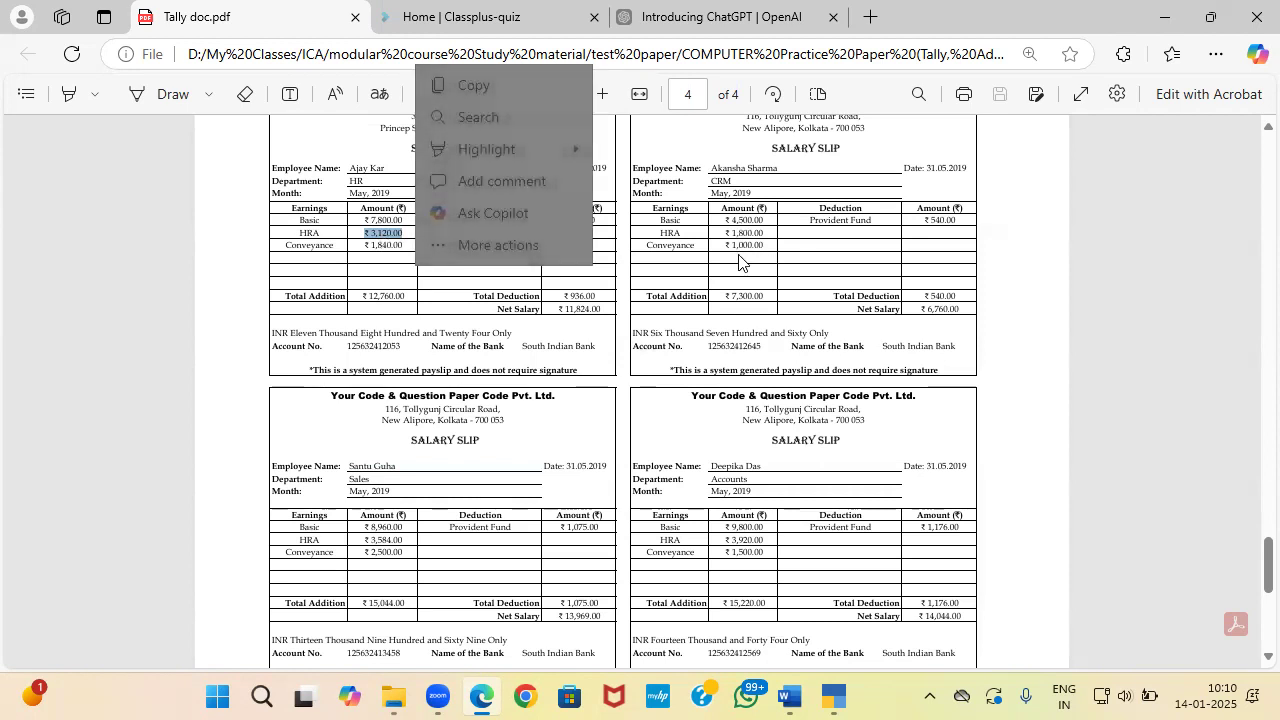
pyautogui.click(222, 324)
pyautogui.hotkey('alt', 'Tab')
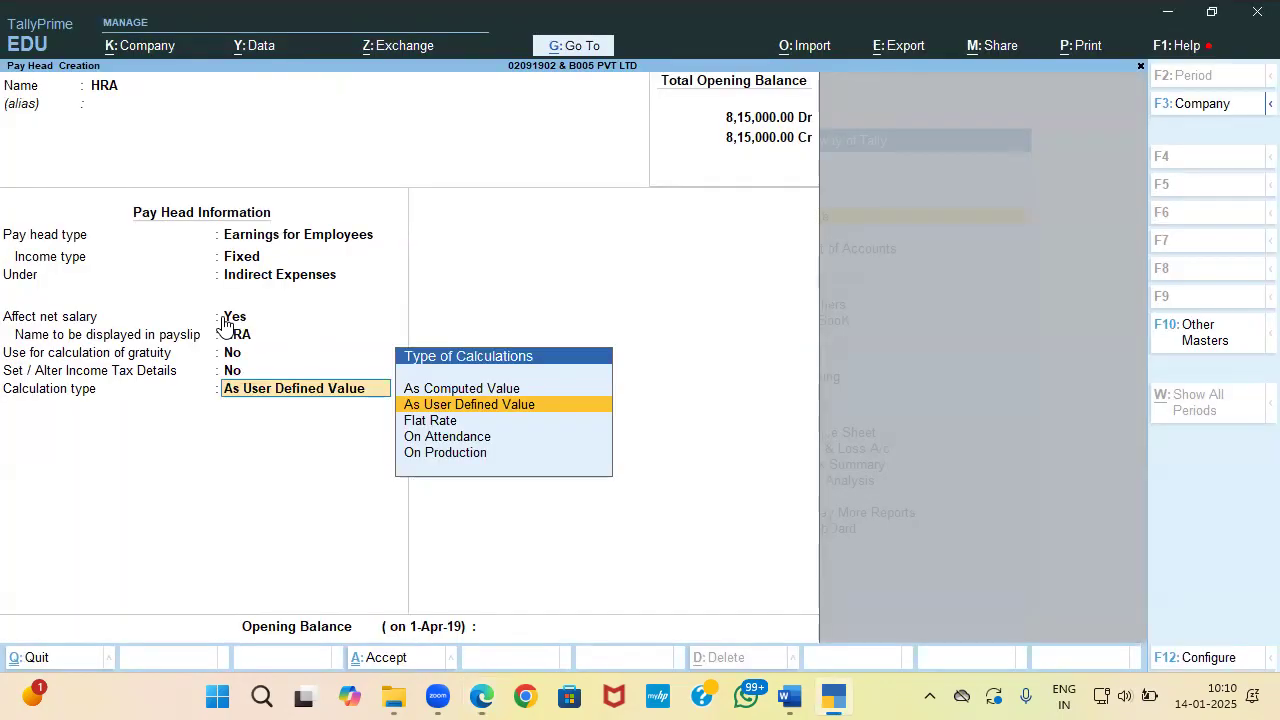
pyautogui.hotkey('alt', 'Tab')
pyautogui.hotkey('alt', 'Tab')
pyautogui.press('Down')
pyautogui.press('Down')
pyautogui.press('Return')
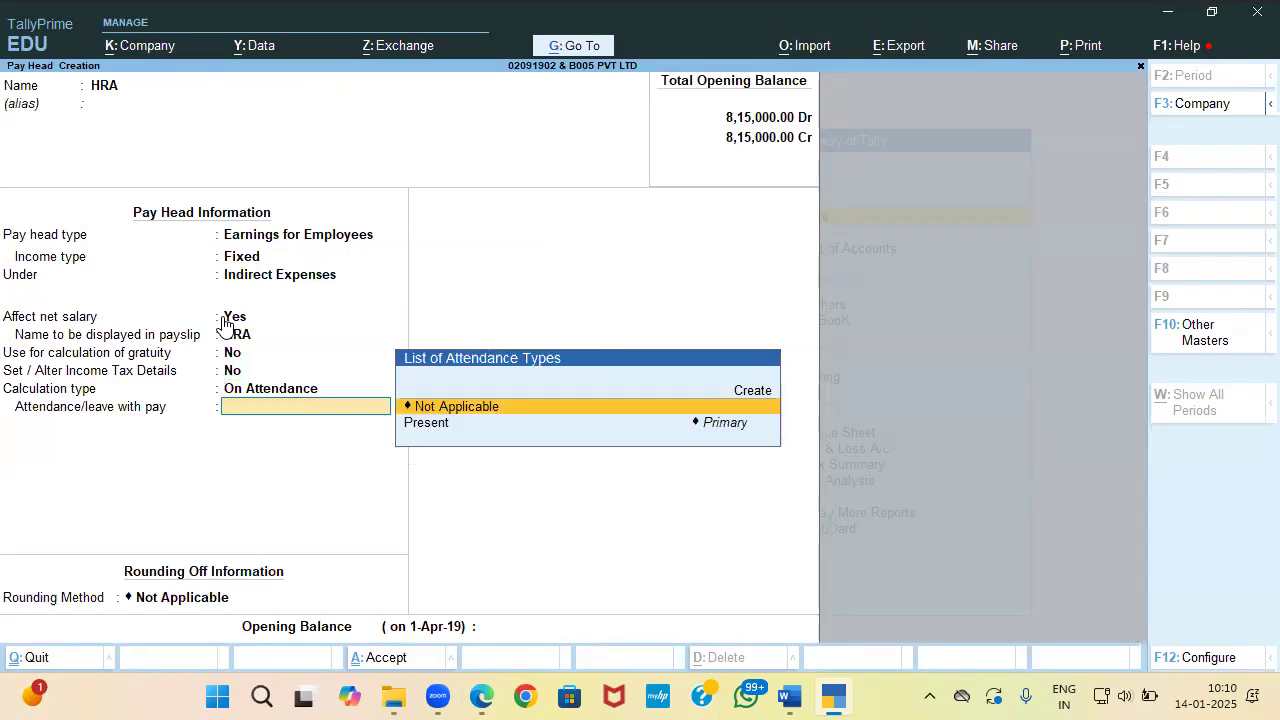
pyautogui.hotkey('alt', 'c')
pyautogui.press('Escape')
pyautogui.hotkey('ctrl', 'n')
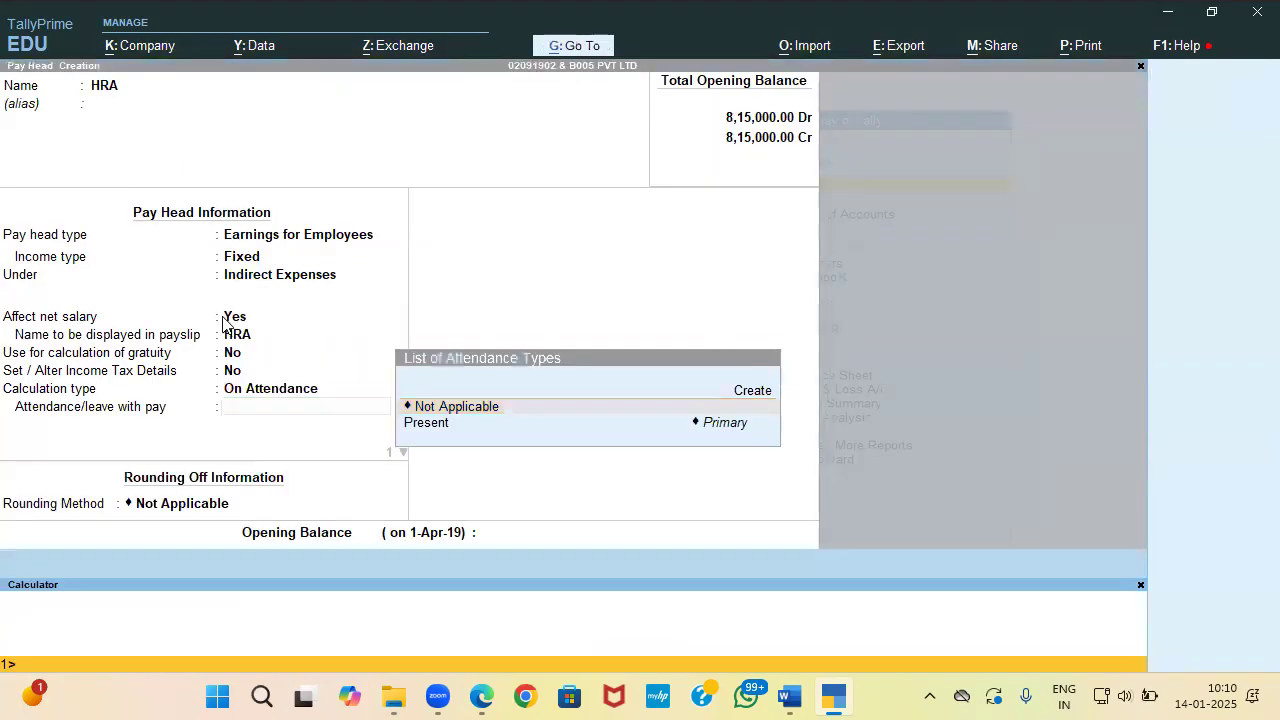
# Step: Compute 3120/7800 in the calculator and confirm HRA is 40% of Basic
pyautogui.hotkey('alt', 'Tab')
pyautogui.hotkey('alt', 'Tab')
pyautogui.write('3120')
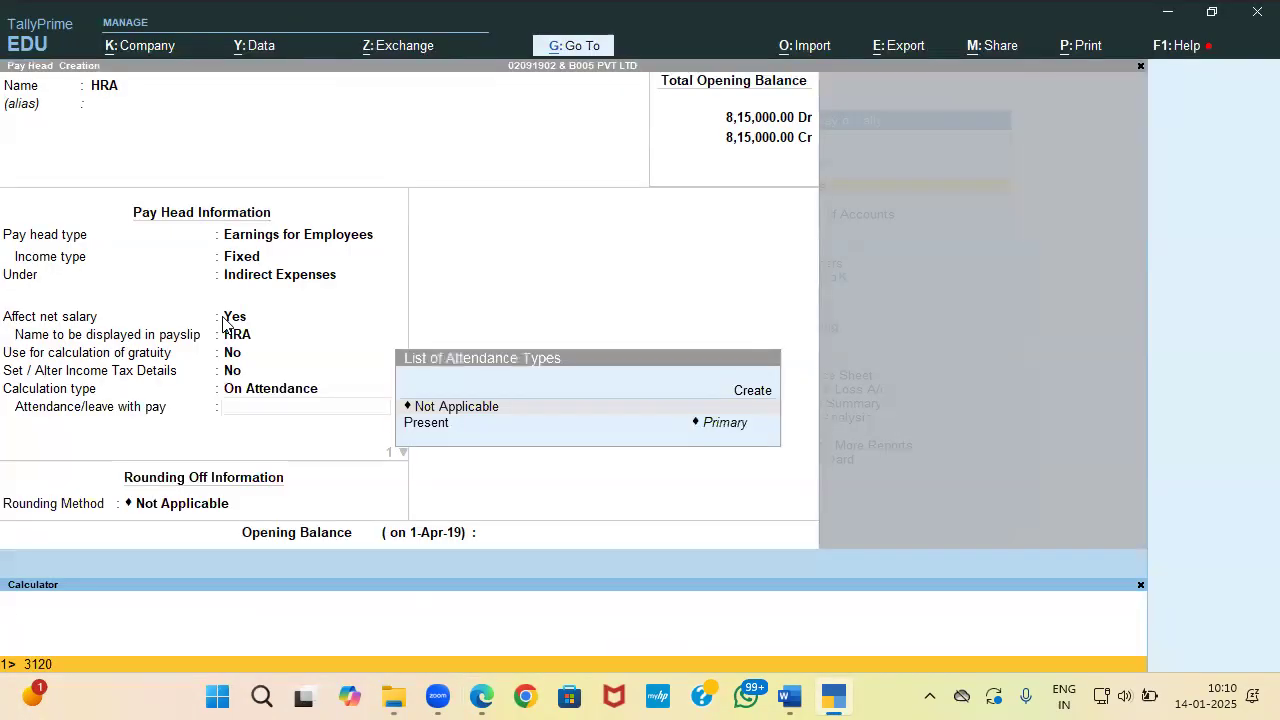
pyautogui.hotkey('alt', 'Tab')
pyautogui.hotkey('alt', 'Tab')
pyautogui.write('/7800')
pyautogui.hotkey('alt', 'Tab')
pyautogui.scroll(-3, 223, 323)
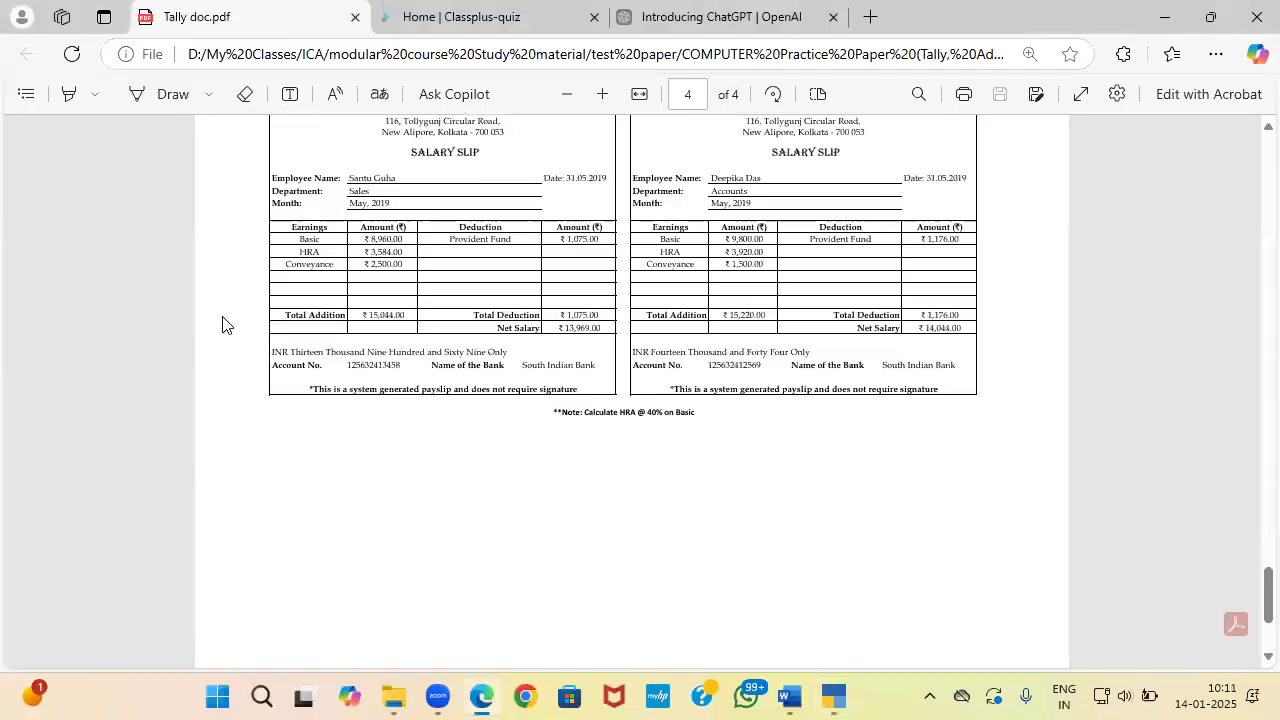
pyautogui.moveTo(564, 410); pyautogui.dragTo(692, 420)
pyautogui.hotkey('alt', 'Tab')
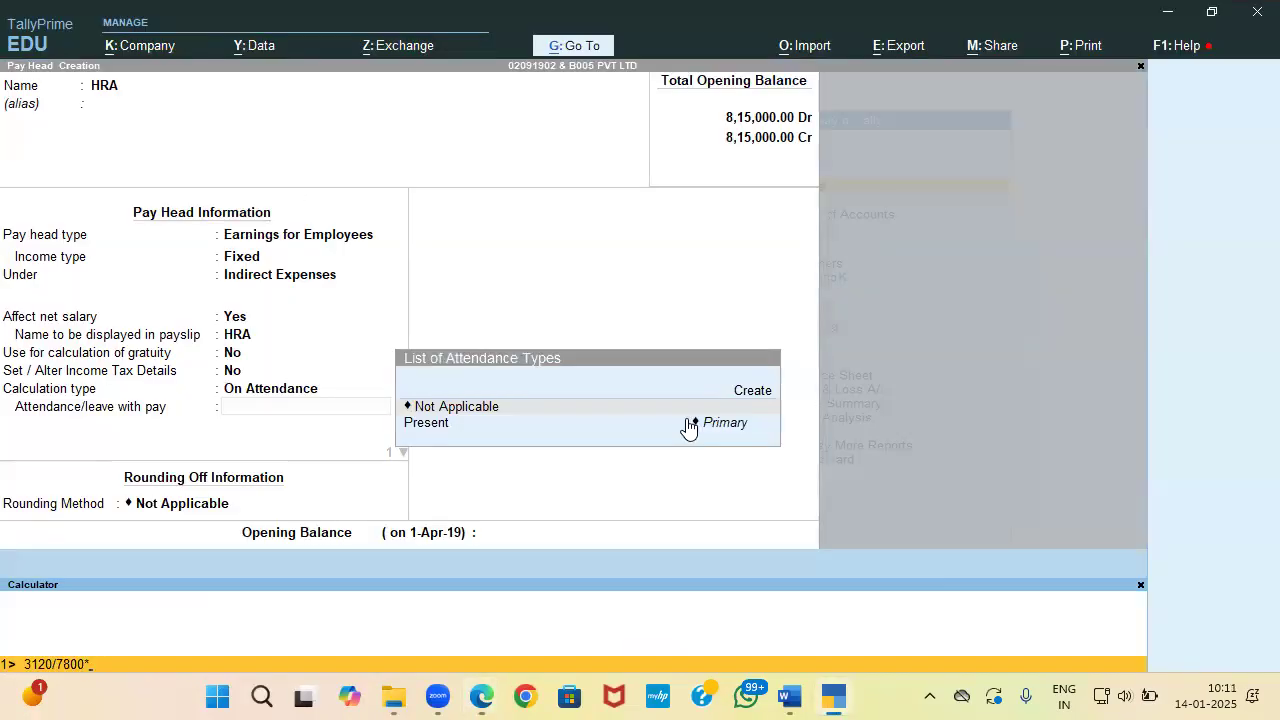
pyautogui.click(391, 361)
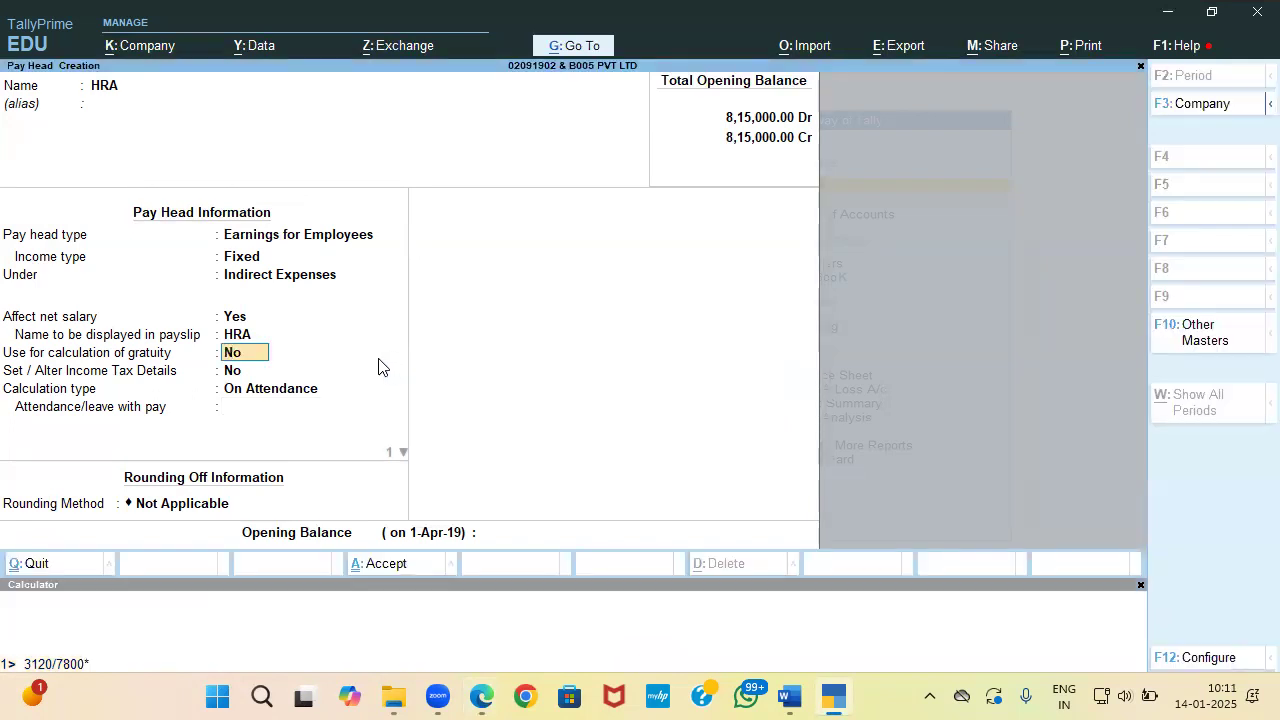
# Step: Set HRA to As Computed Value, Normal Rounding limit 1, on a specified formula
pyautogui.press('Return')
pyautogui.press('Return')
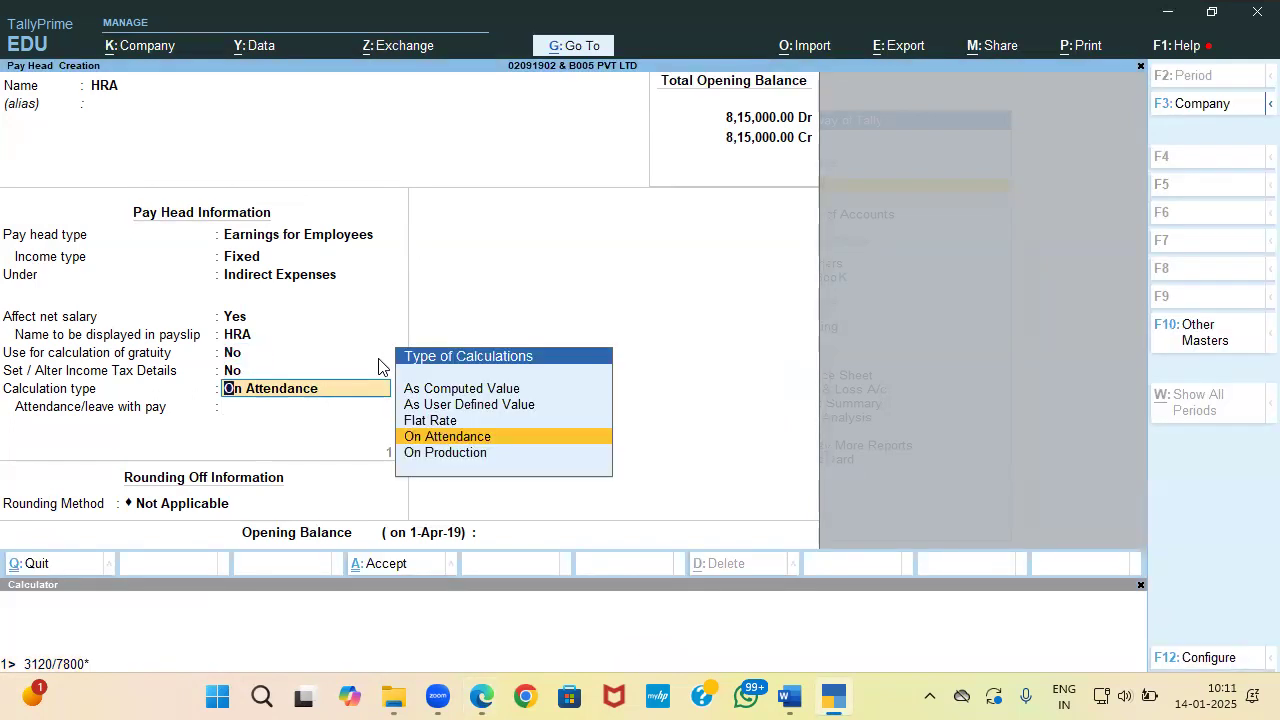
pyautogui.press('Up')
pyautogui.press('Up')
pyautogui.press('Up')
pyautogui.press('Return')
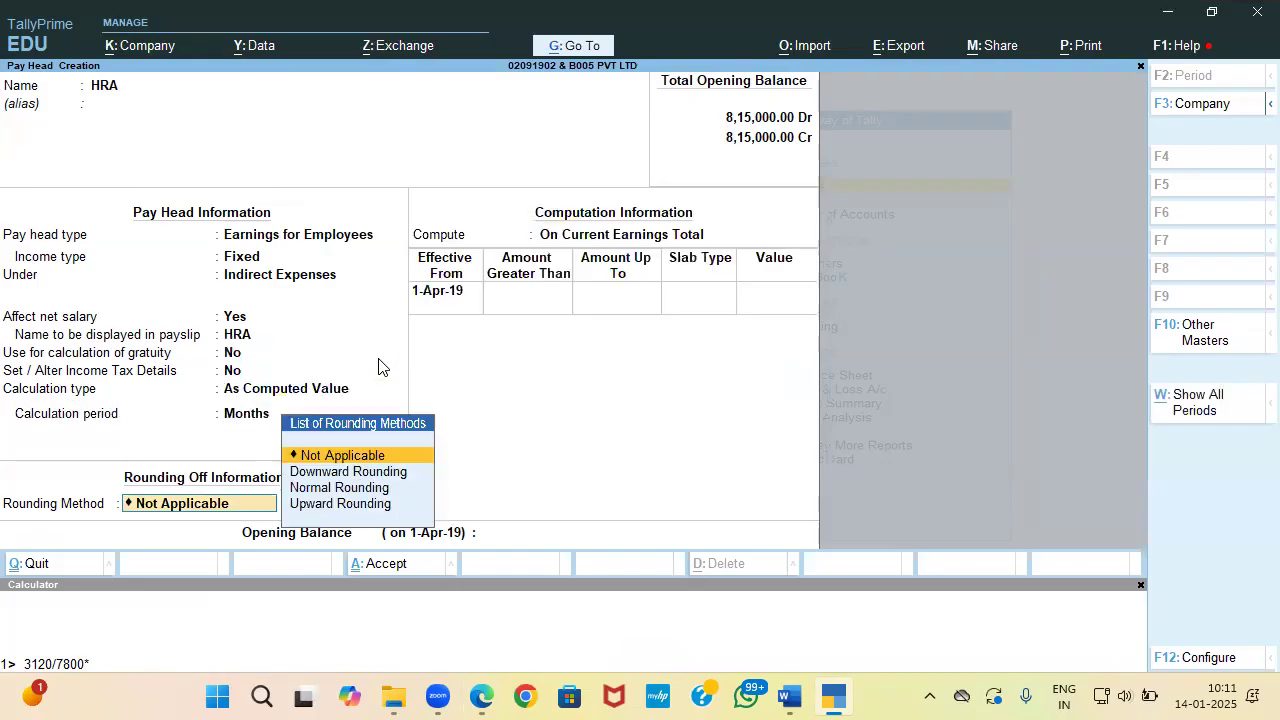
pyautogui.press('Down')
pyautogui.press('Down')
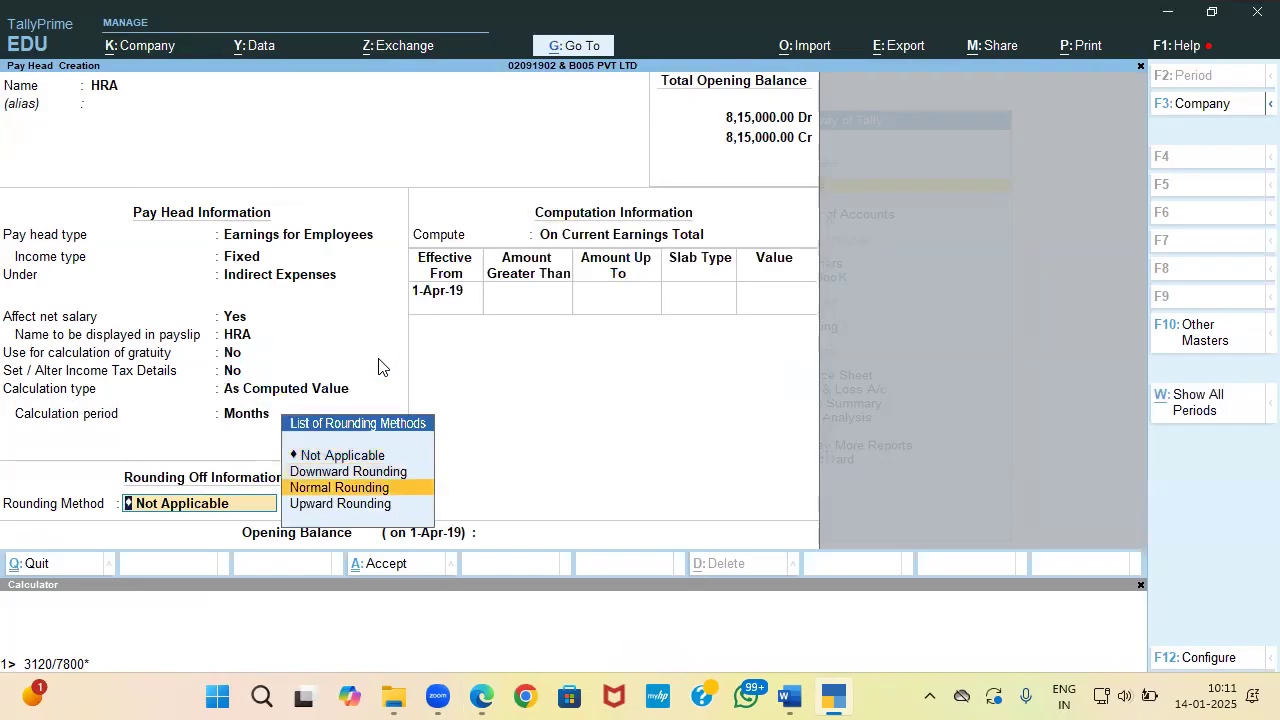
pyautogui.press('Return')
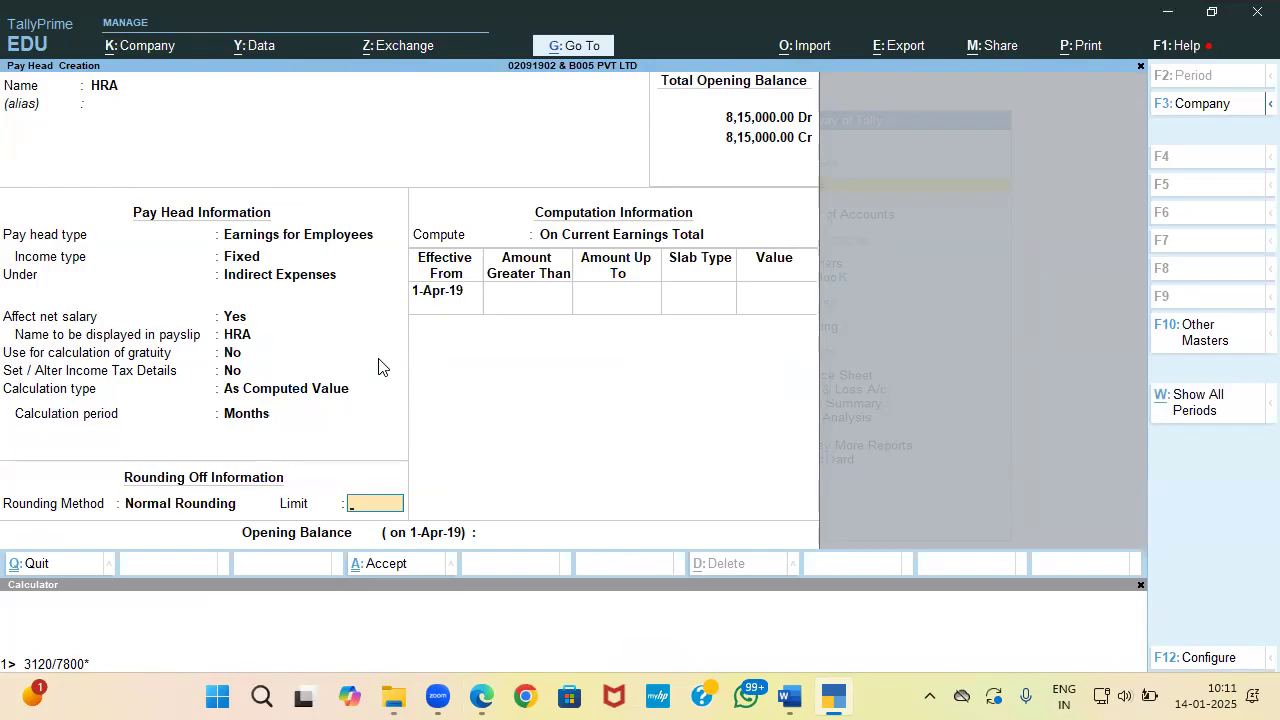
pyautogui.write('1')
pyautogui.press('Return')
pyautogui.press('Down')
pyautogui.press('Down')
pyautogui.press('Return')
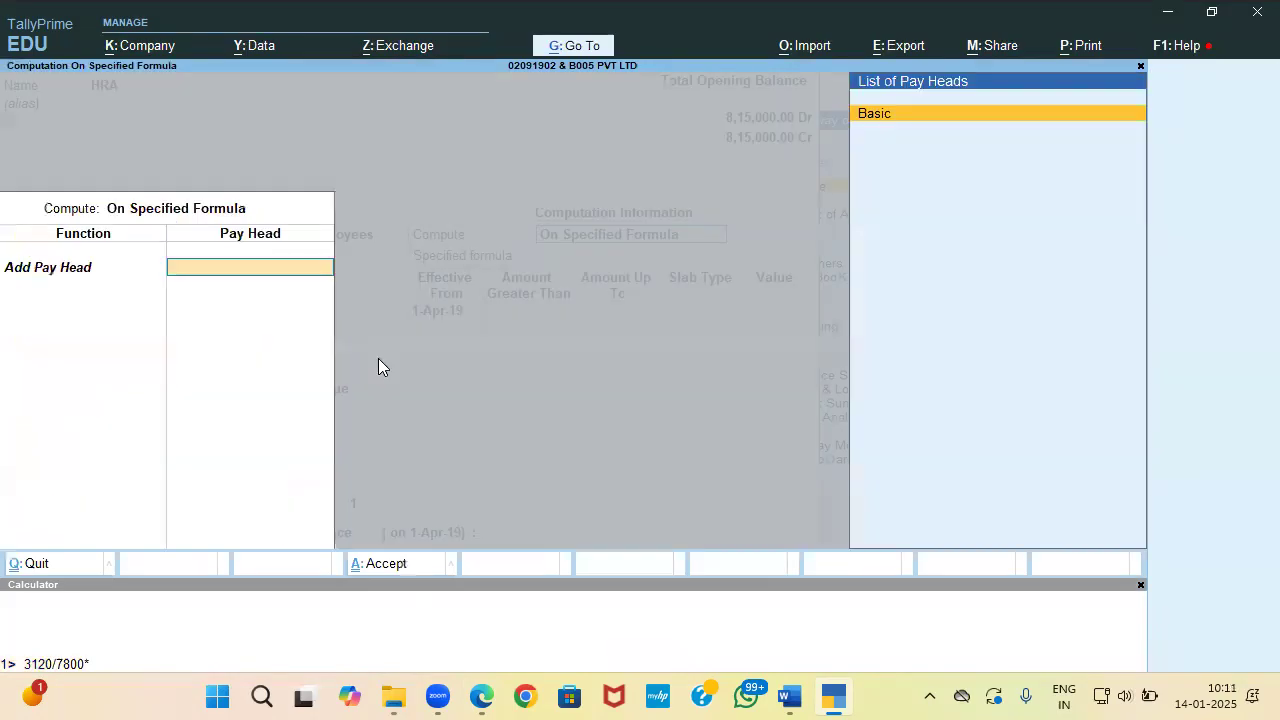
# Step: Base the HRA formula on Basic at 40 percent and save the pay head
pyautogui.press('Return')
pyautogui.press('Return')
pyautogui.press('Return')
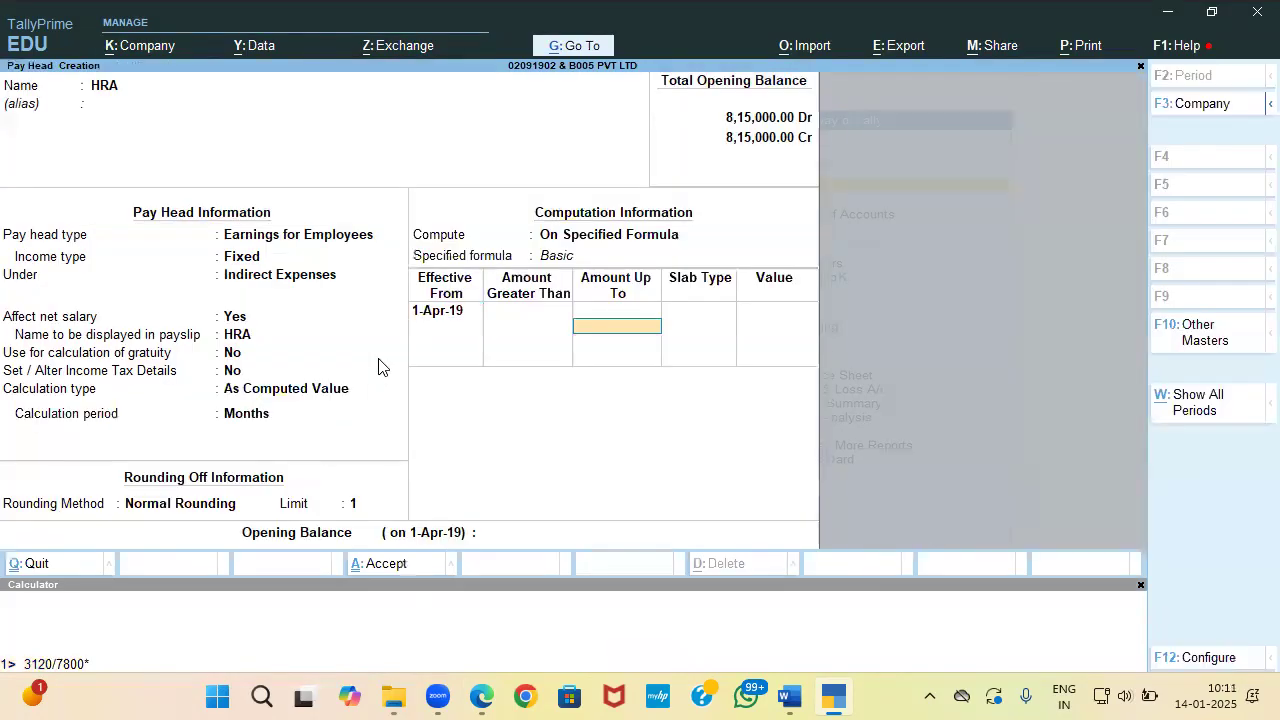
pyautogui.press('Return')
pyautogui.press('Return')
pyautogui.write('40')
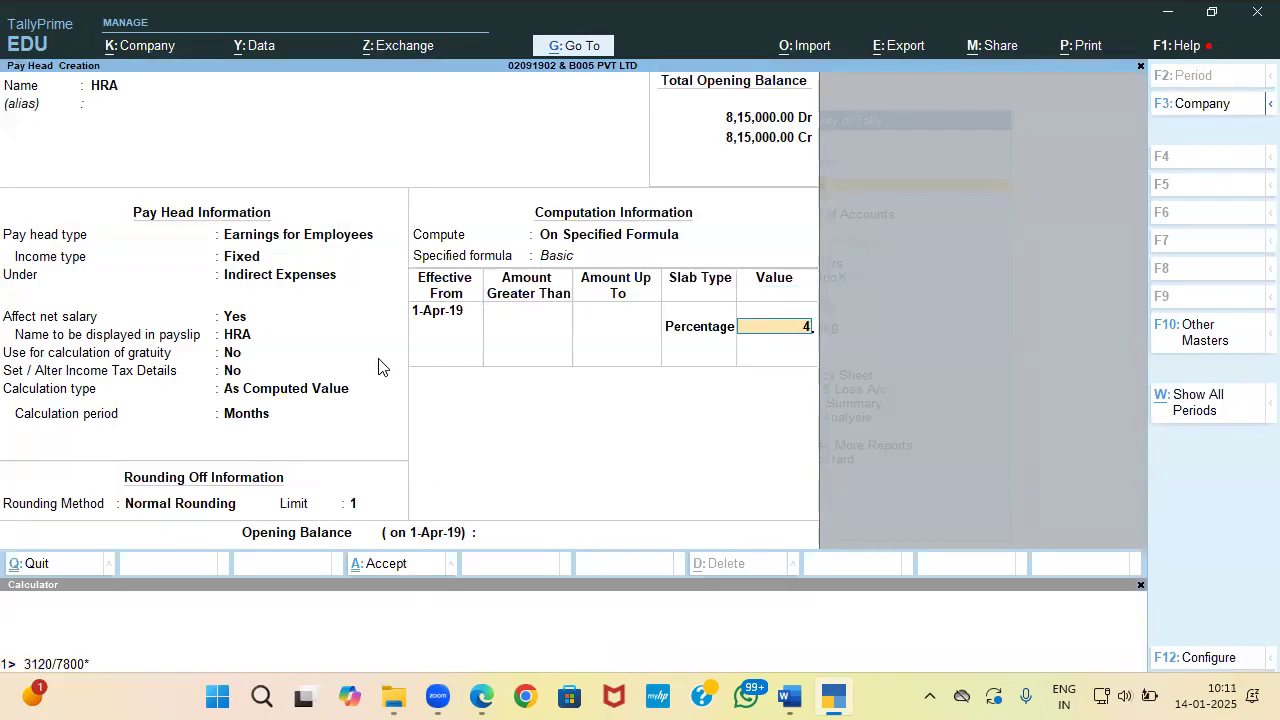
pyautogui.press('Return')
pyautogui.press('Return')
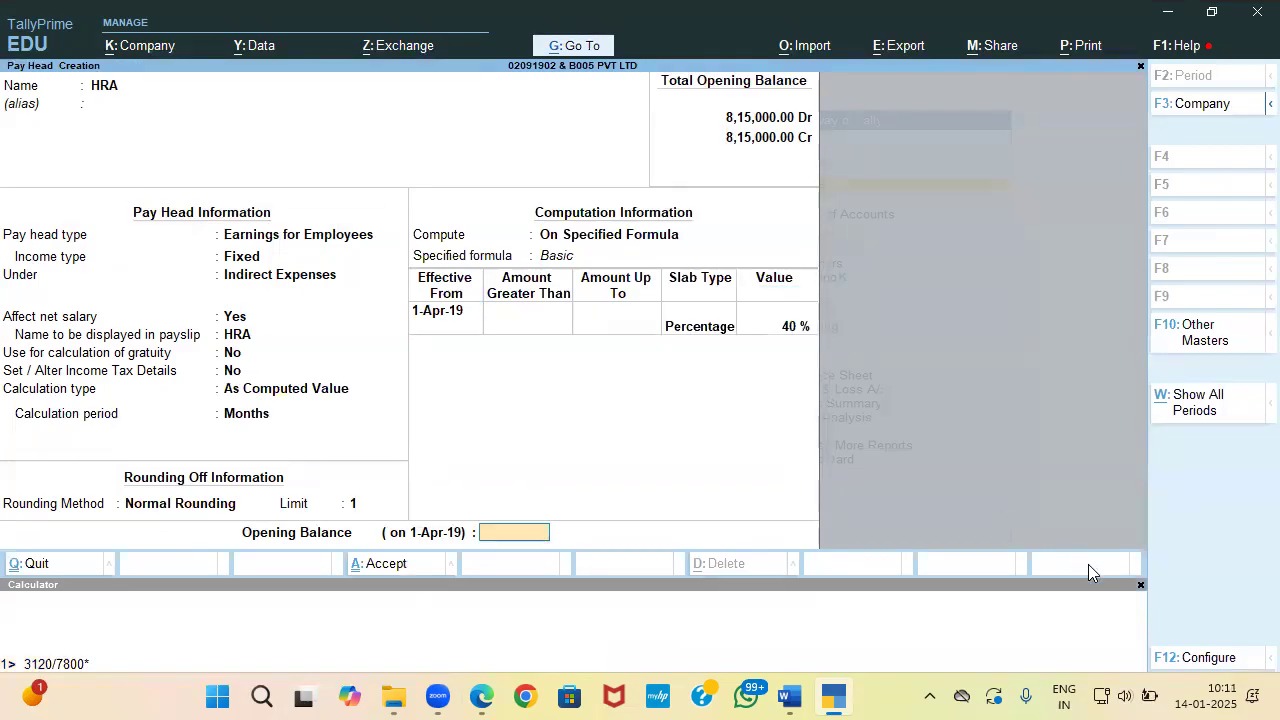
pyautogui.click(1140, 585)
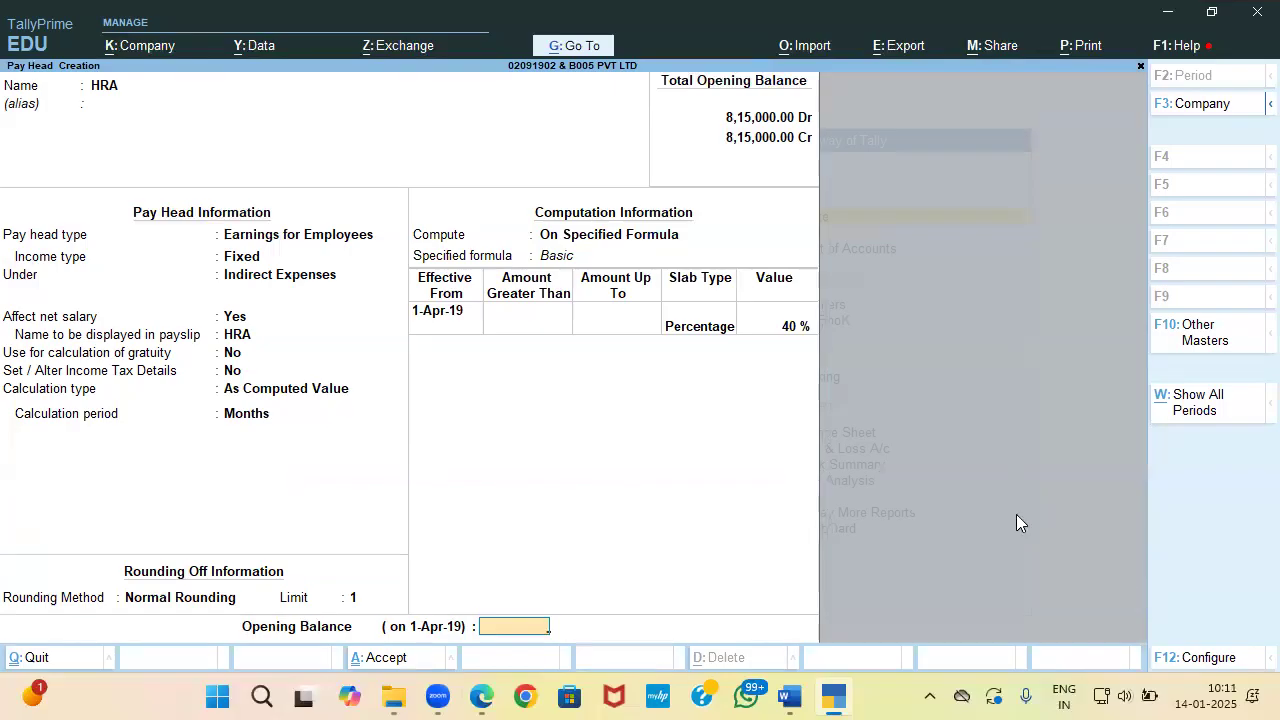
pyautogui.press('Return')
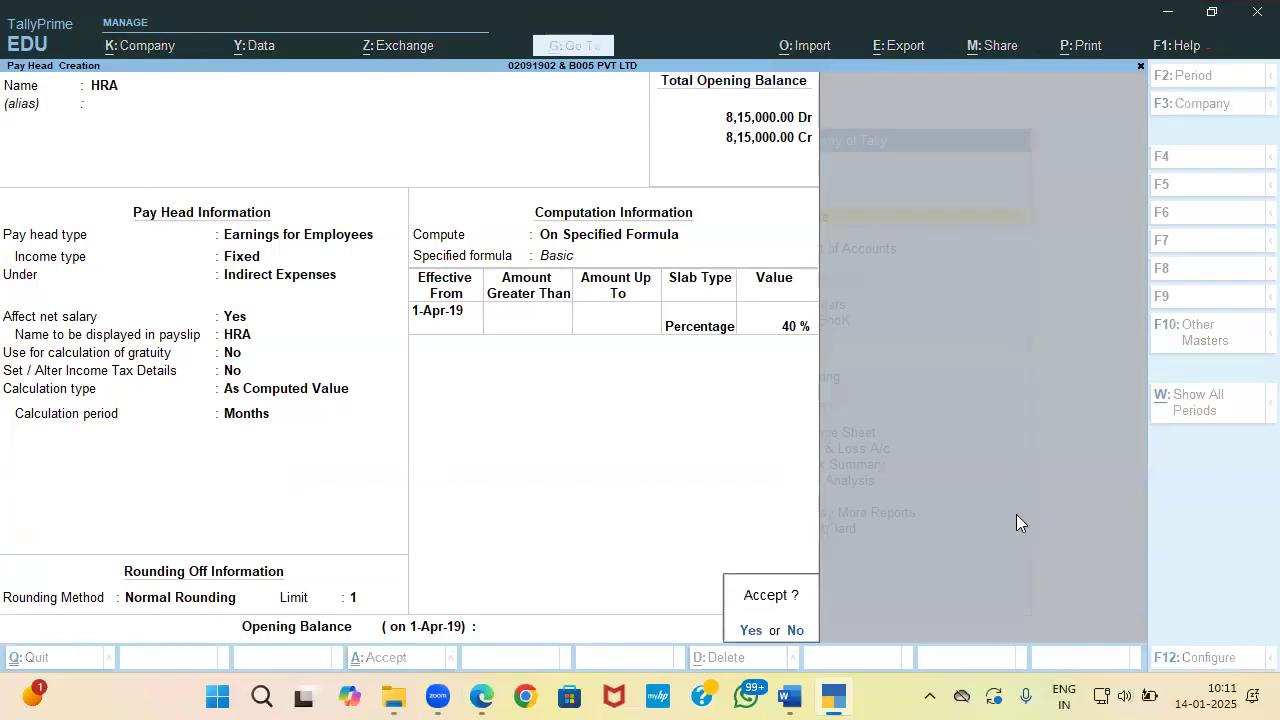
pyautogui.press('Return')
pyautogui.hotkey('alt', 'Tab')
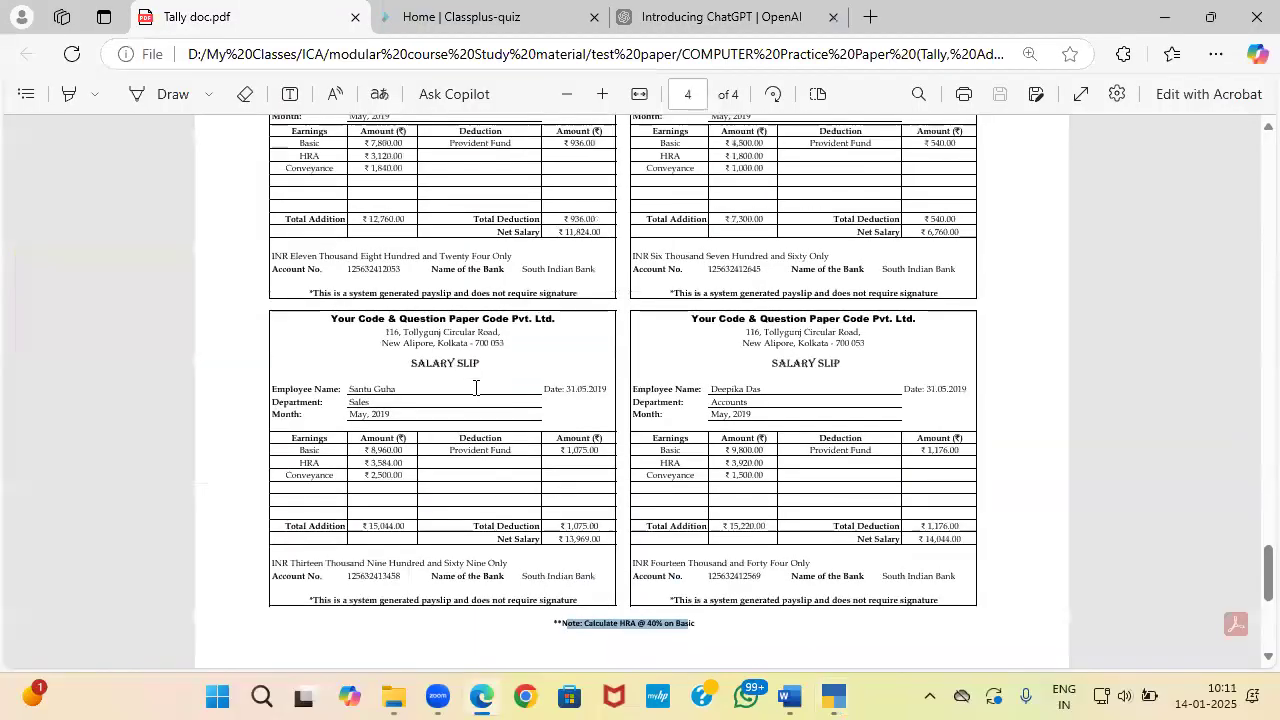
pyautogui.scroll(1, 476, 388)
pyautogui.hotkey('alt', 'Tab')
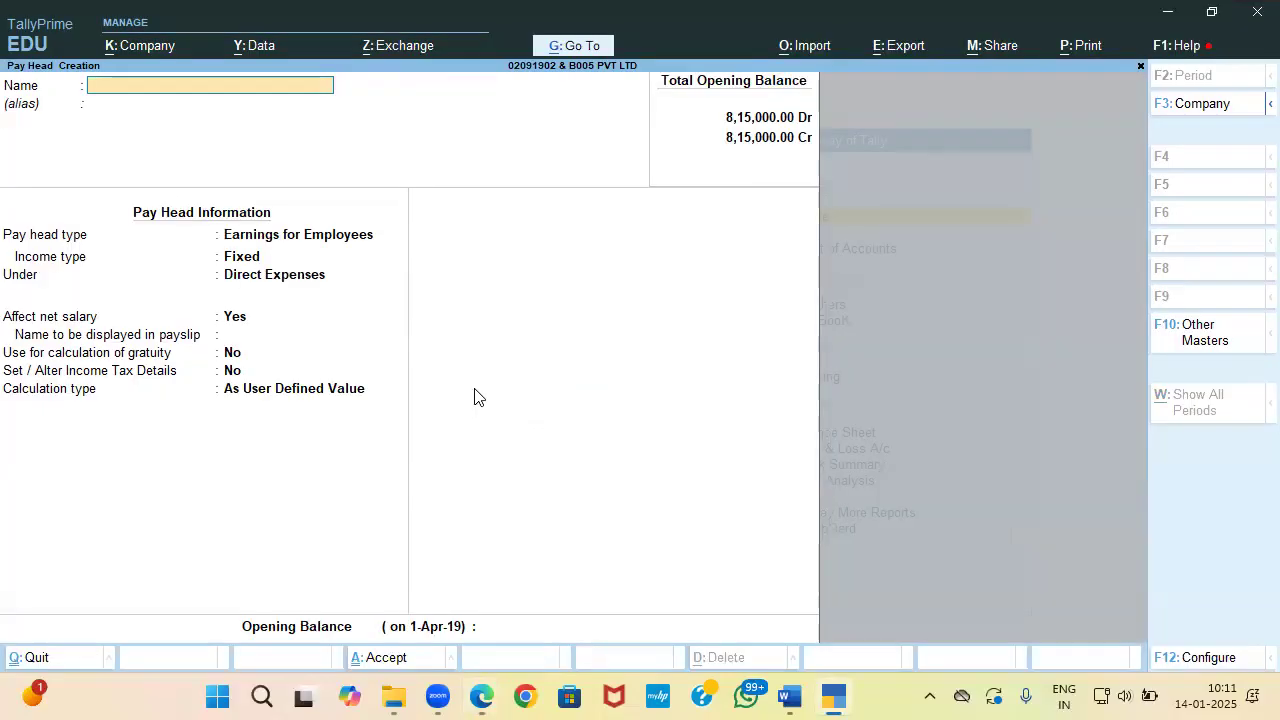
# Step: Name a pay head Conveyance, copied from the salary slip, under Indirect Expenses
pyautogui.hotkey('alt', 'Tab')
pyautogui.moveTo(284, 220); pyautogui.dragTo(341, 224)
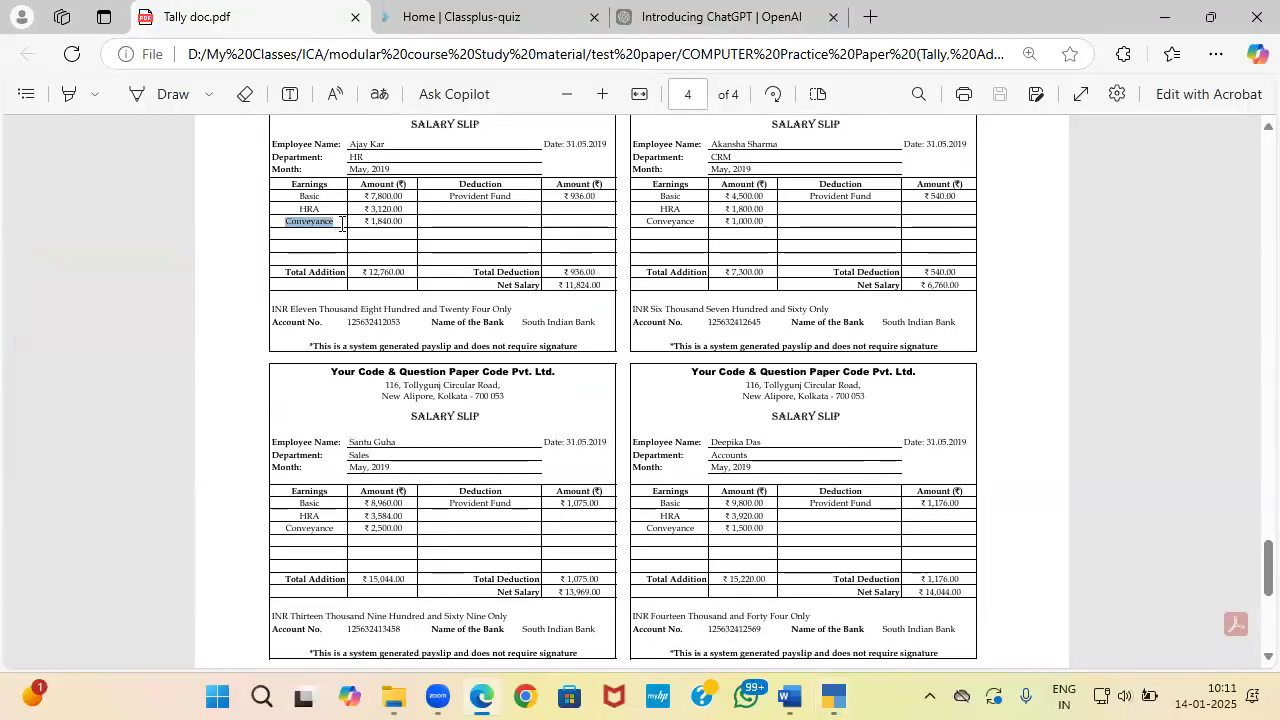
pyautogui.hotkey('ctrl', 'c')
pyautogui.hotkey('alt', 'Tab')
pyautogui.hotkey('ctrl', 'v')
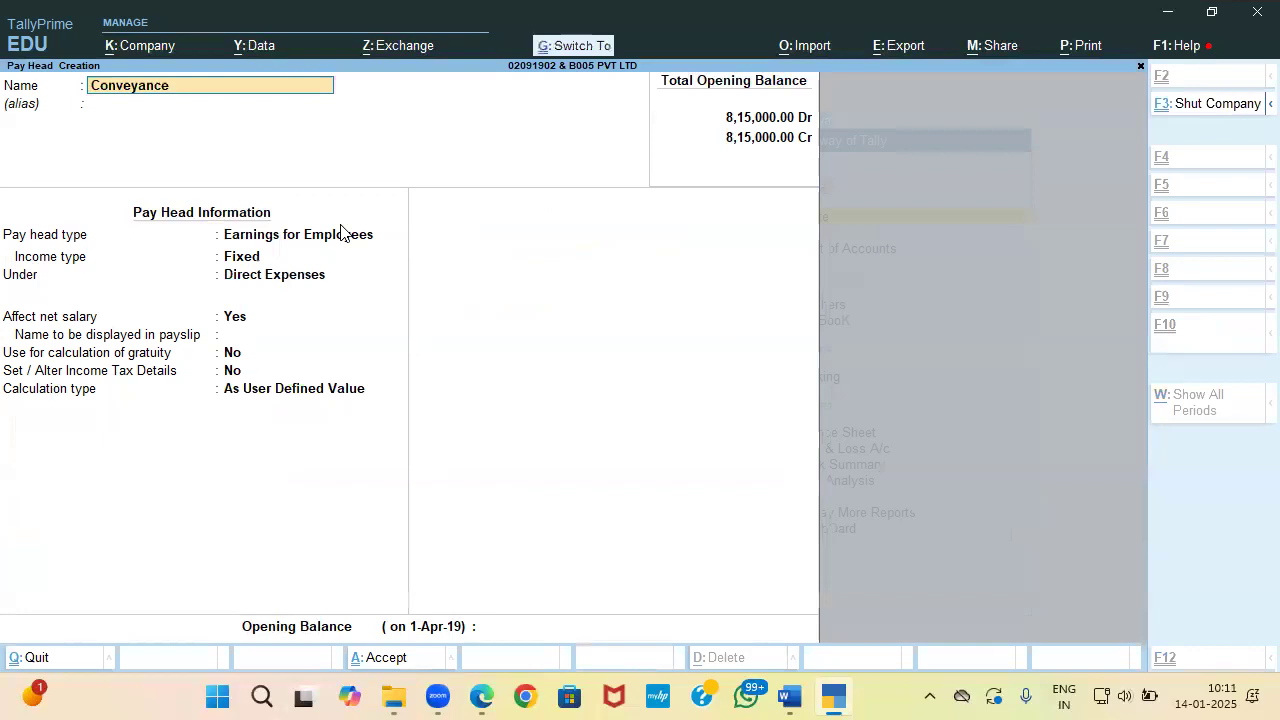
pyautogui.press('Return')
pyautogui.press('Return')
pyautogui.press('Down')
pyautogui.press('Down')
pyautogui.press('Down')
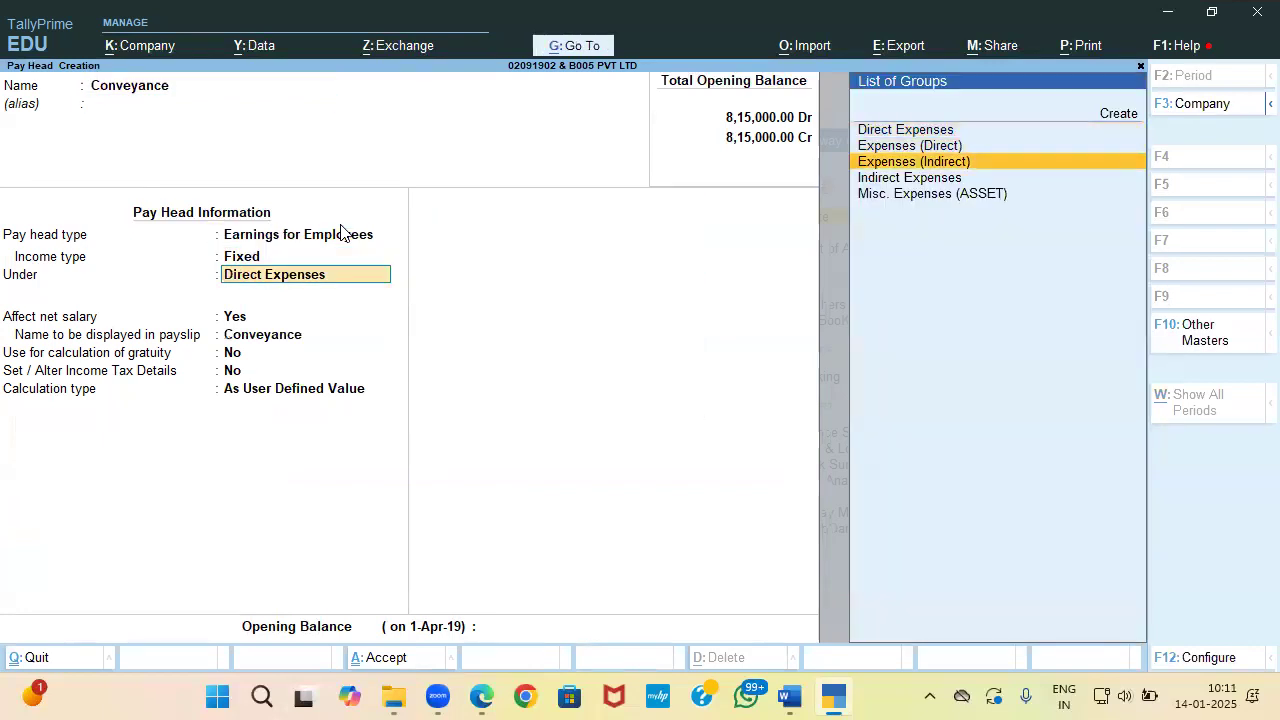
pyautogui.press('Return')
pyautogui.press('Return')
pyautogui.press('Return')
pyautogui.press('Return')
pyautogui.press('Return')
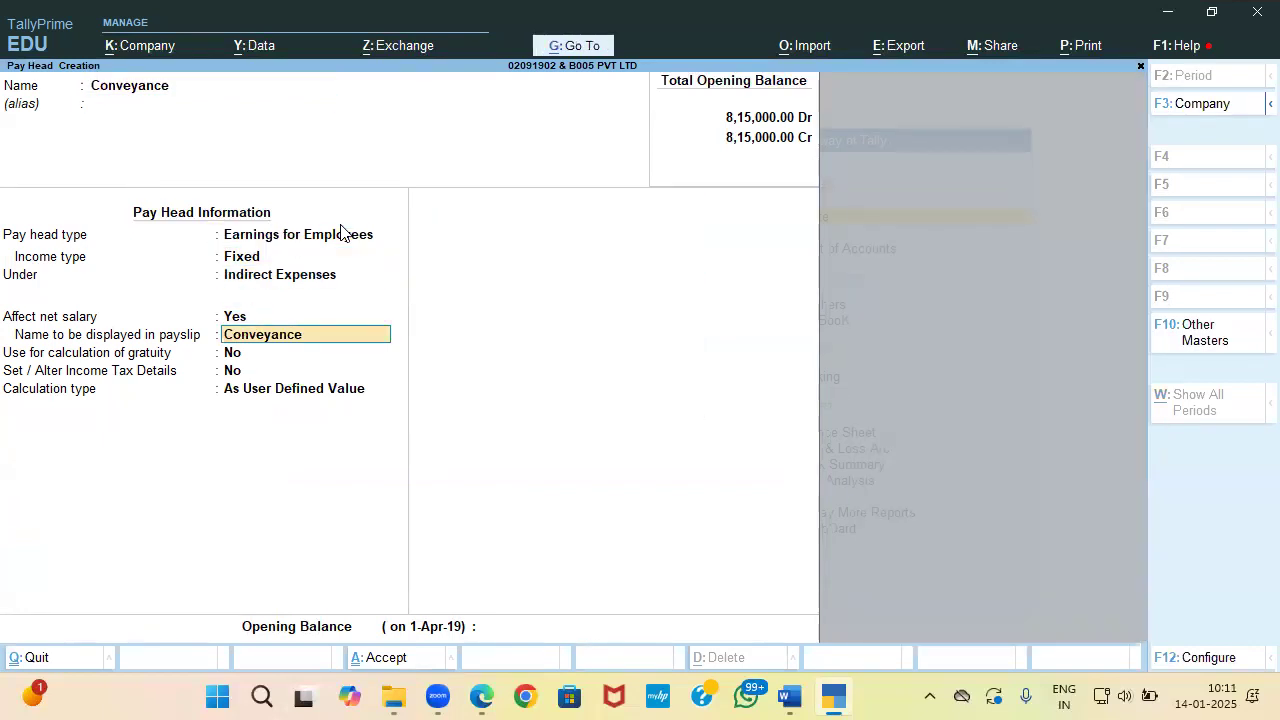
pyautogui.press('Down')
# Step: Make Conveyance a flat monthly rate with Normal Rounding and save it
pyautogui.press('Return')
pyautogui.press('Return')
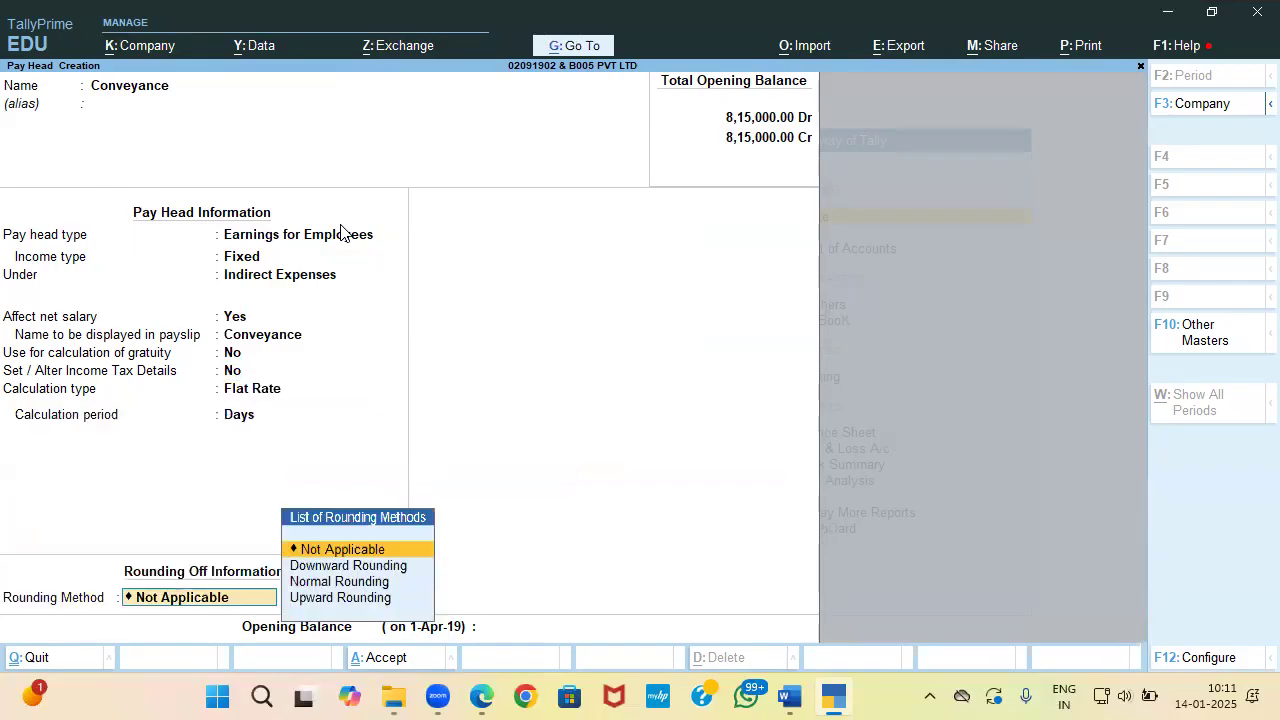
pyautogui.press('BackSpace')
pyautogui.press('Down')
pyautogui.press('Down')
pyautogui.press('Return')
pyautogui.hotkey('alt', 'Tab')
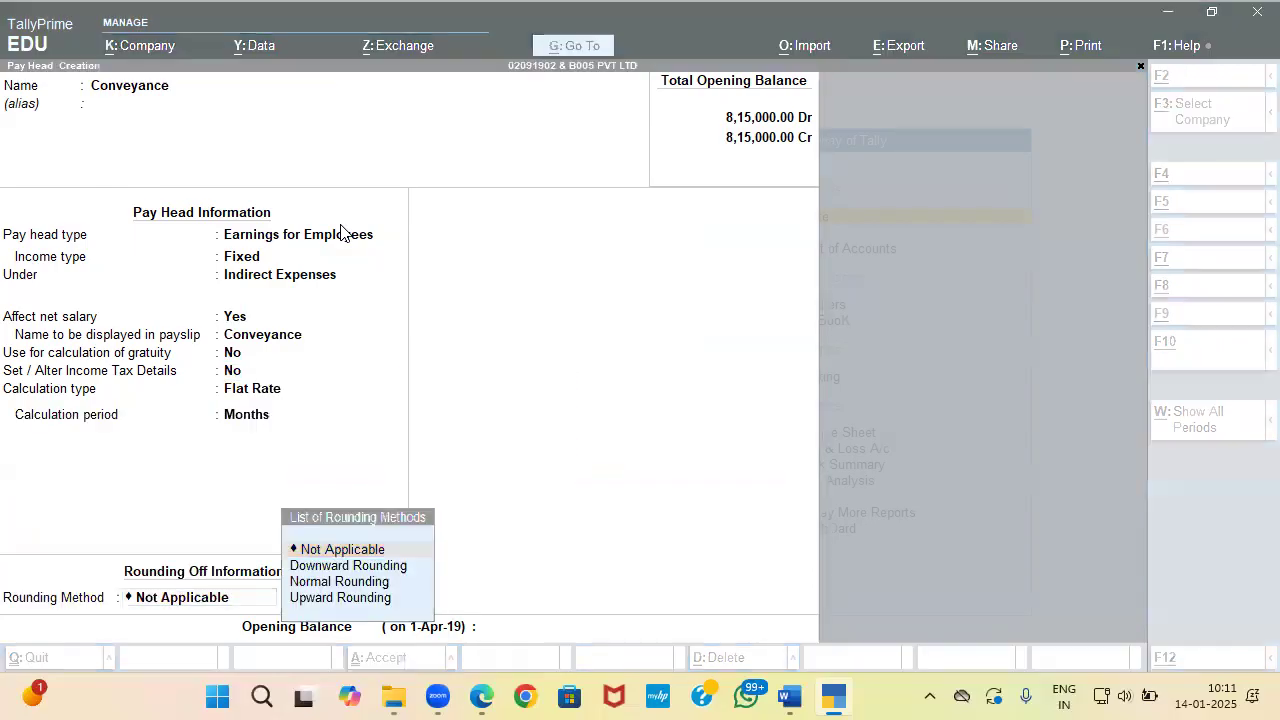
pyautogui.hotkey('alt', 'Tab')
pyautogui.press('Down')
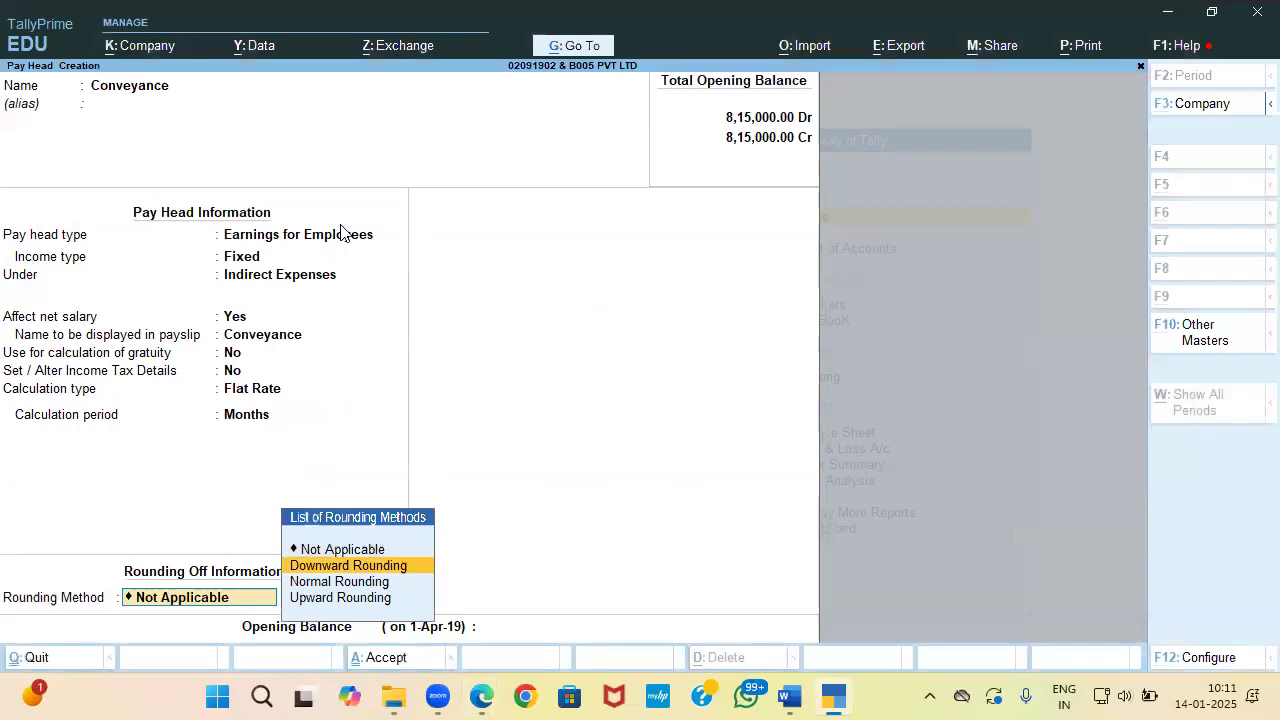
pyautogui.press('Down')
pyautogui.press('Return')
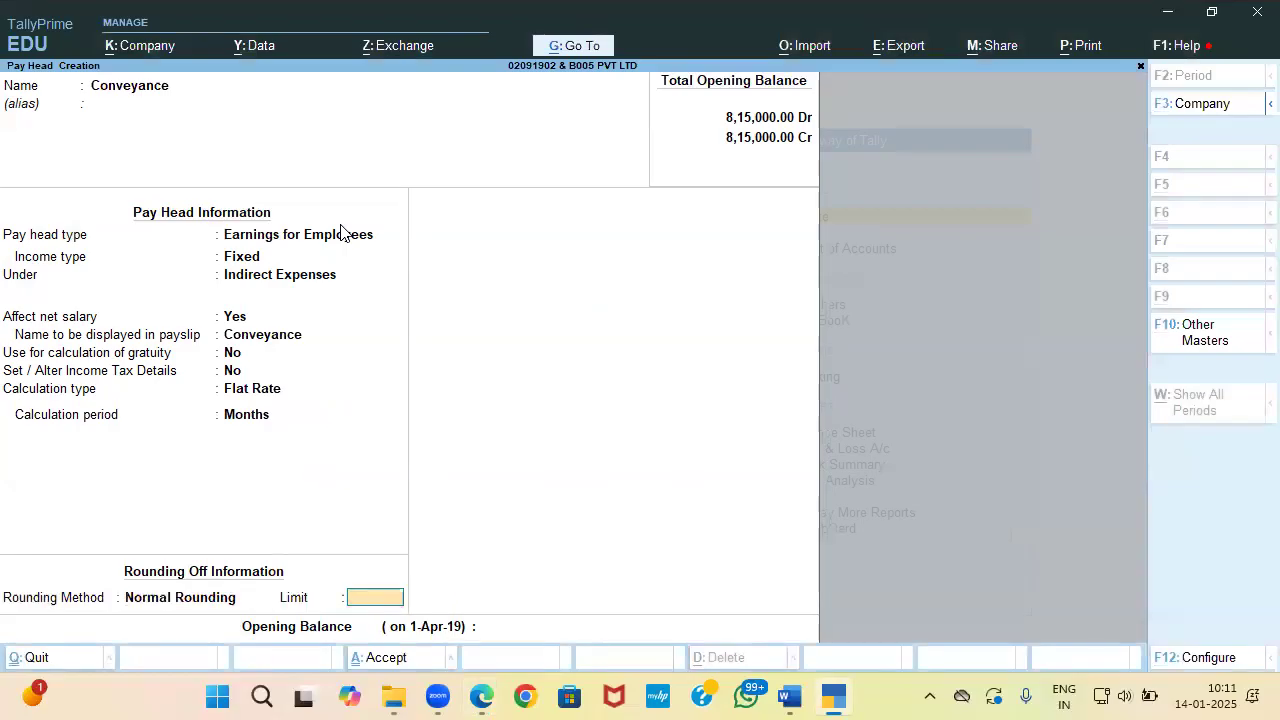
pyautogui.press('Return')
pyautogui.press('Return')
pyautogui.press('Return')
pyautogui.hotkey('alt', 'Tab')
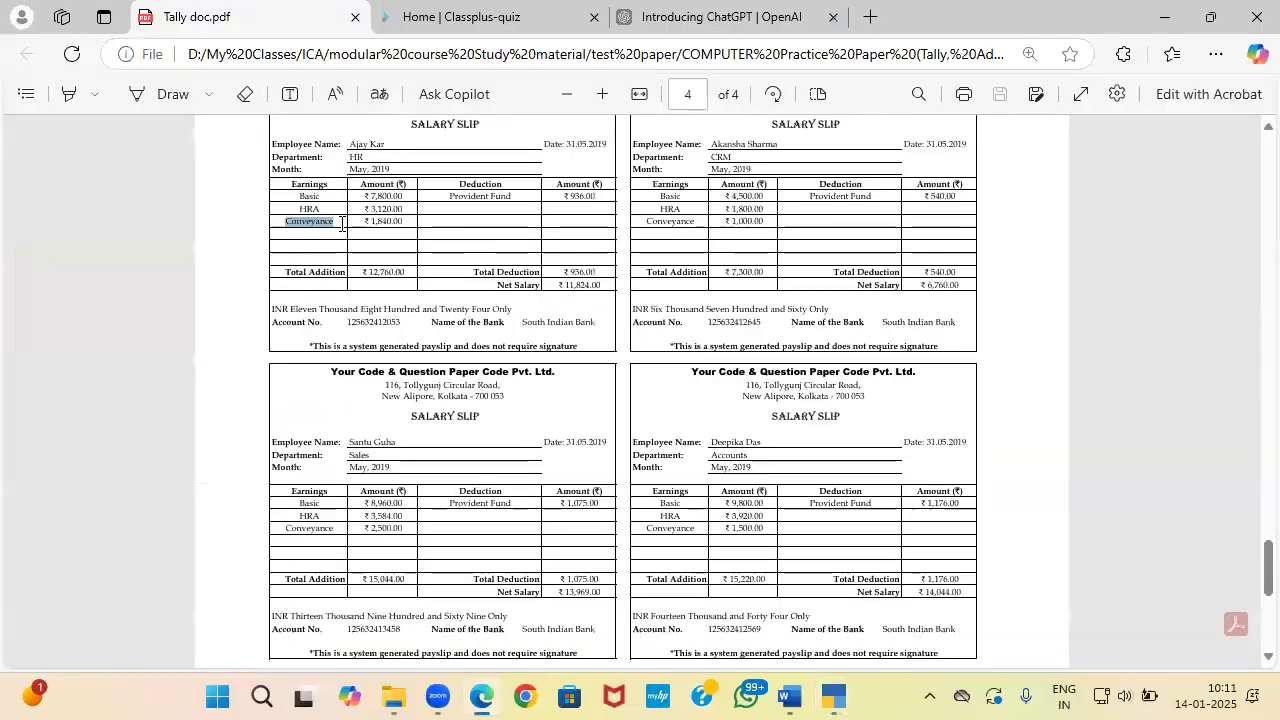
# Step: Name the pay head 'PF Employee Deduction @ 12%', an Employees' Statutory Deduction (PF Account A/c No. 1) under Current Liabilities
pyautogui.hotkey('alt', 'Tab')
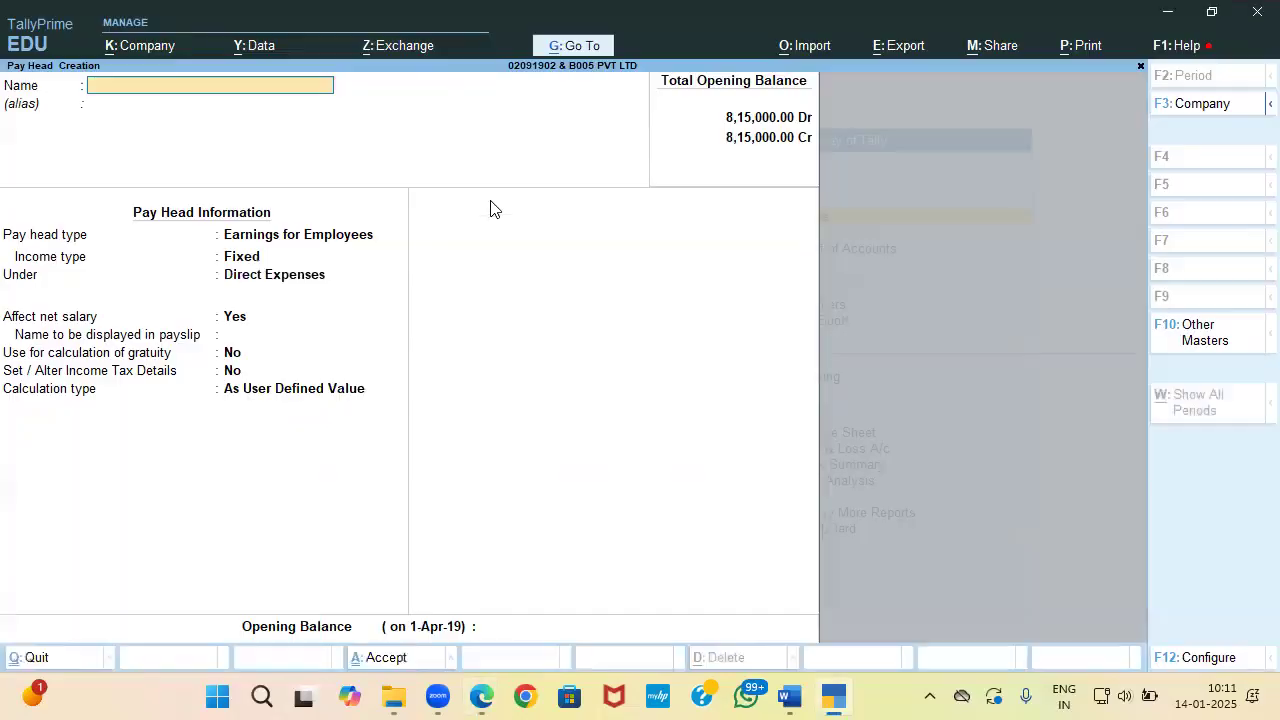
pyautogui.write('Ep')
pyautogui.press('BackSpace')
pyautogui.write('P')
pyautogui.press('BackSpace')
pyautogui.press('BackSpace')
pyautogui.write('PF Employee Deduction')
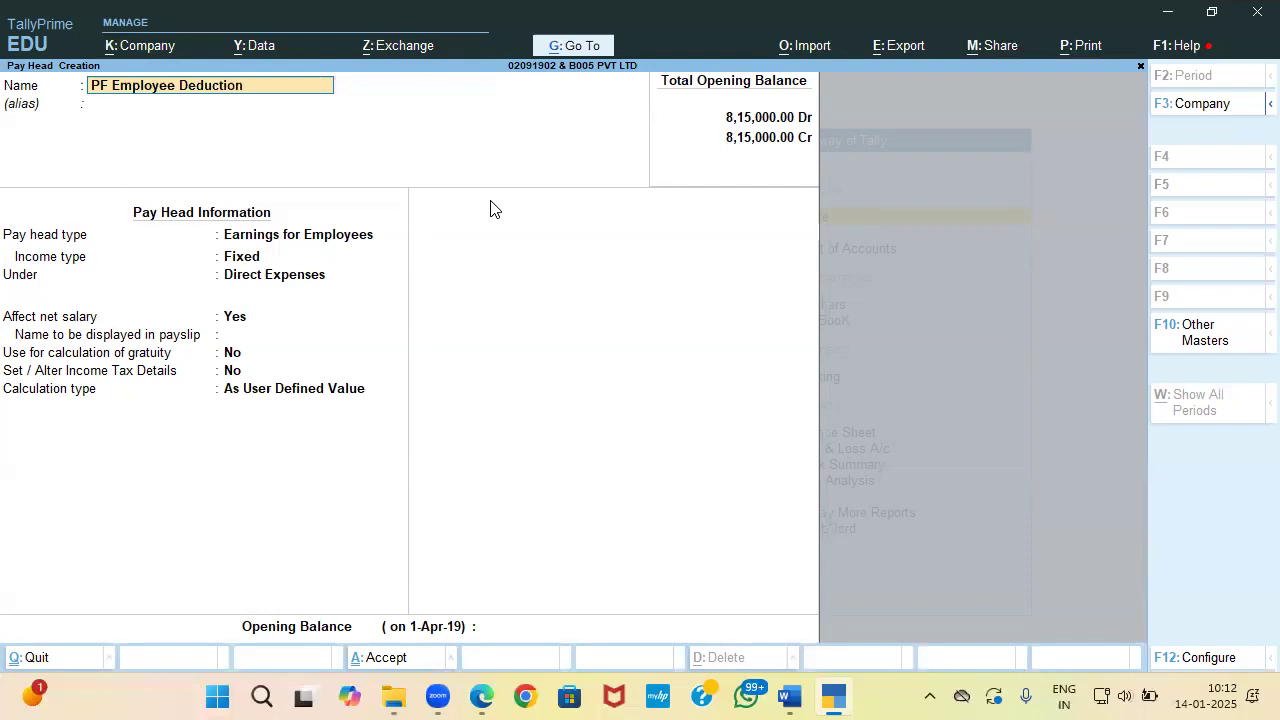
pyautogui.write(' @ 12%')
pyautogui.press('Return')
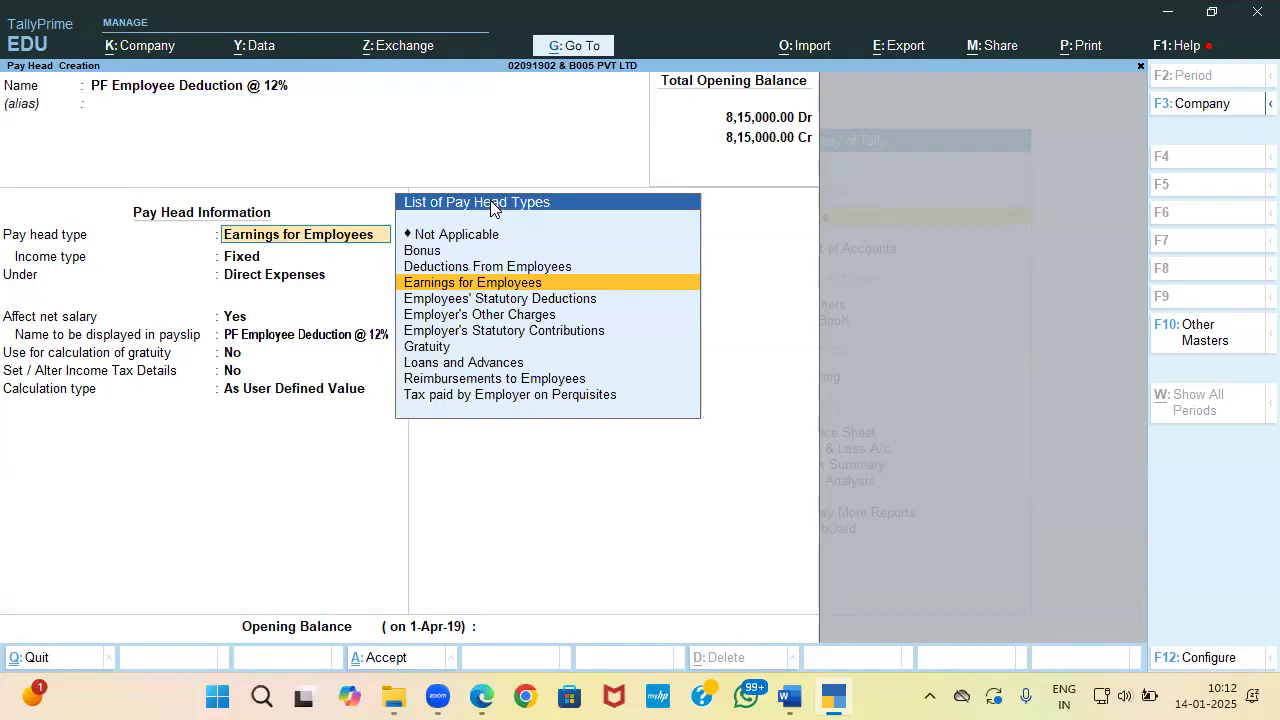
pyautogui.press('Down')
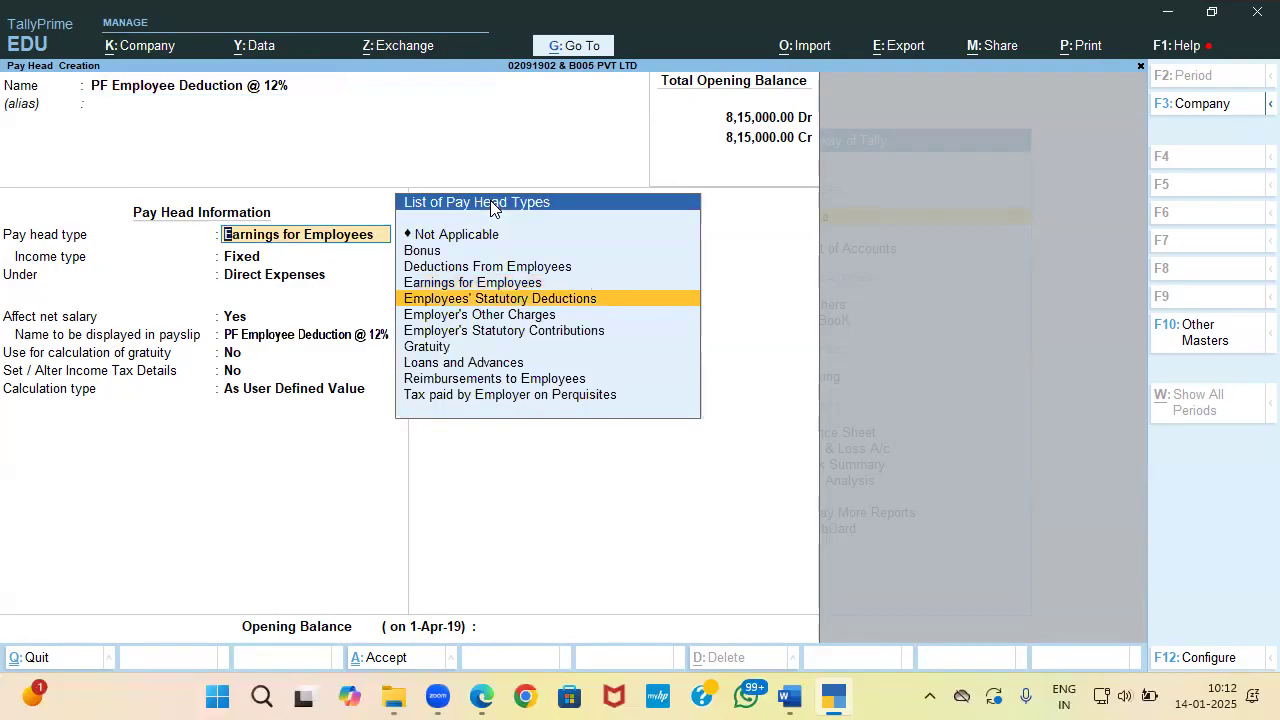
pyautogui.press('Return')
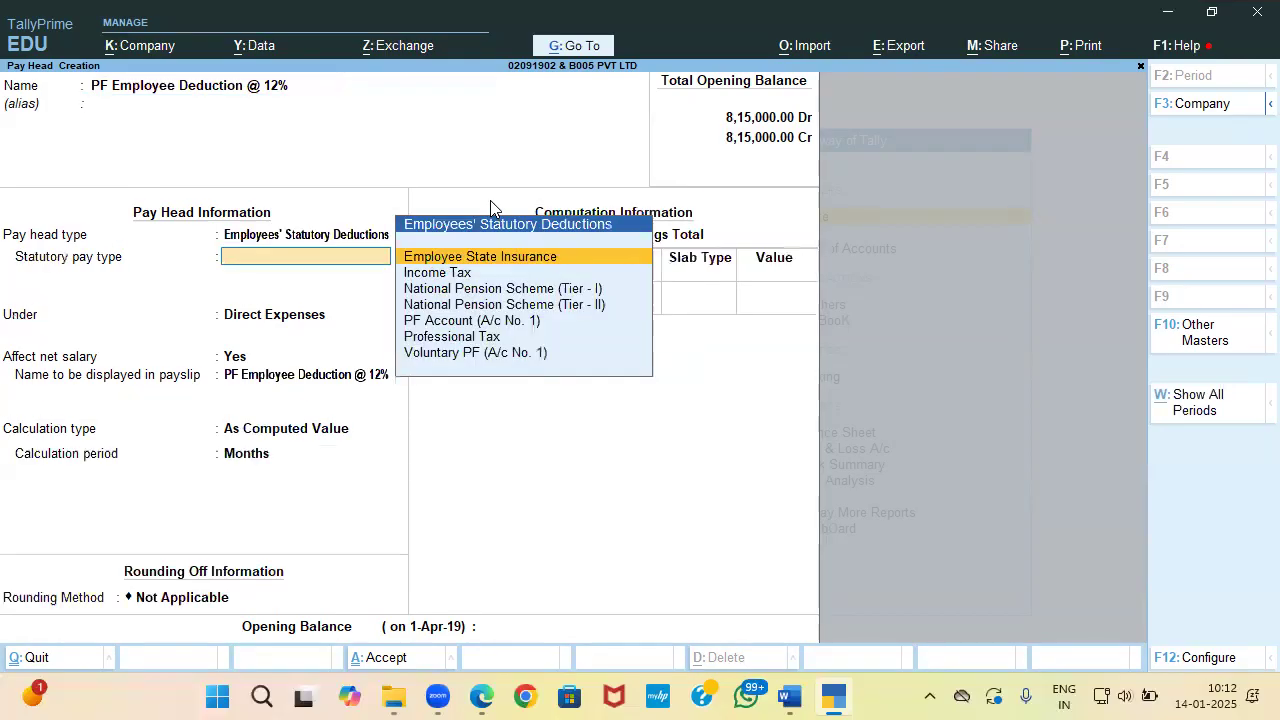
pyautogui.press('Down')
pyautogui.press('Down')
pyautogui.press('Down')
pyautogui.press('Down')
pyautogui.press('Return')
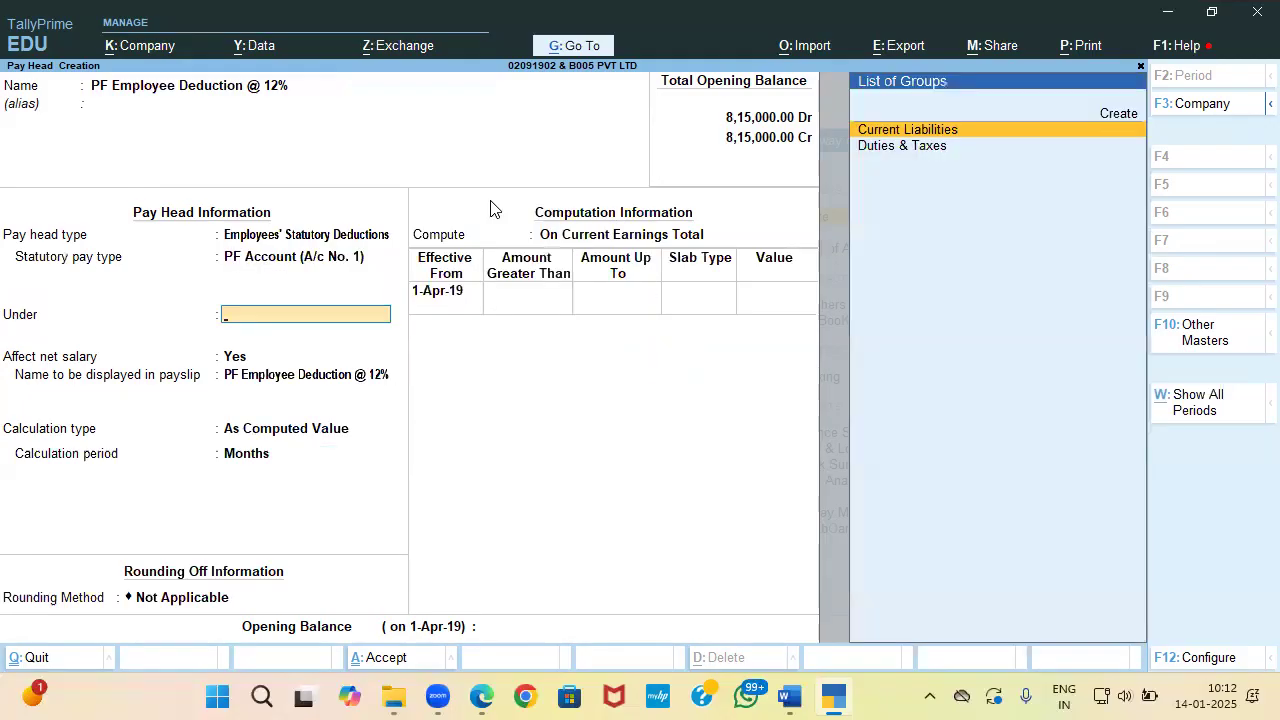
pyautogui.press('Down')
pyautogui.press('Up')
pyautogui.press('Return')
# Step: Give it payslip name PF with Normal Rounding, computed on a specified formula
pyautogui.press('Return')
pyautogui.write('P')
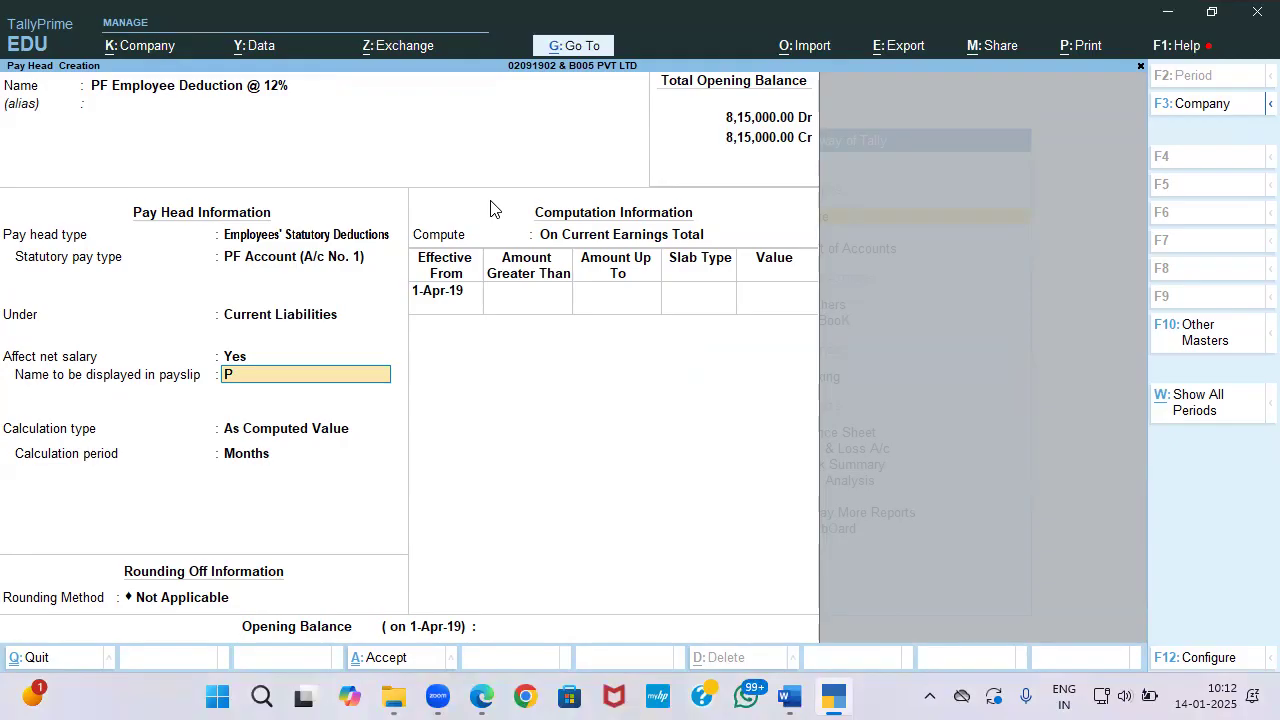
pyautogui.write('F')
pyautogui.press('Return')
pyautogui.press('Return')
pyautogui.press('Return')
pyautogui.press('Down')
pyautogui.press('Down')
pyautogui.press('Return')
pyautogui.press('BackSpace')
pyautogui.press('BackSpace')
pyautogui.press('Down')
pyautogui.press('Down')
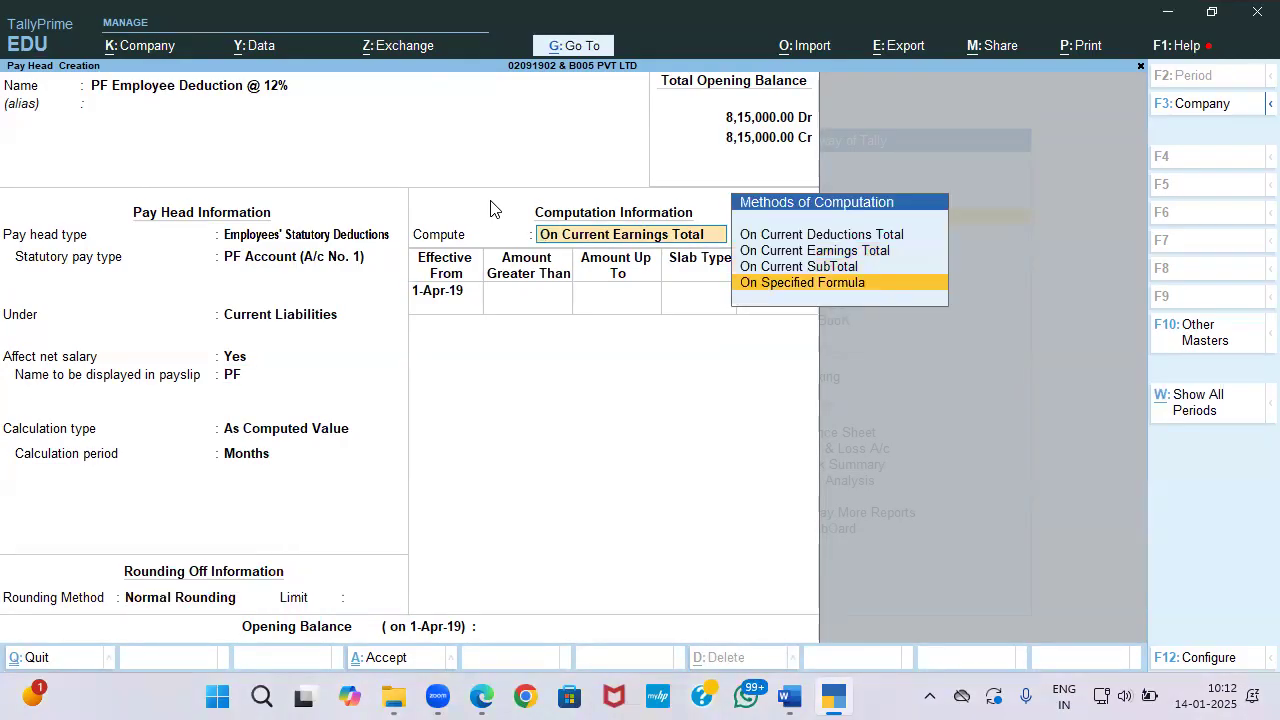
pyautogui.press('Return')
# Step: Base the formula on Basic: 12% up to 15,000, flat value 1,800 above
pyautogui.press('Return')
pyautogui.press('Return')
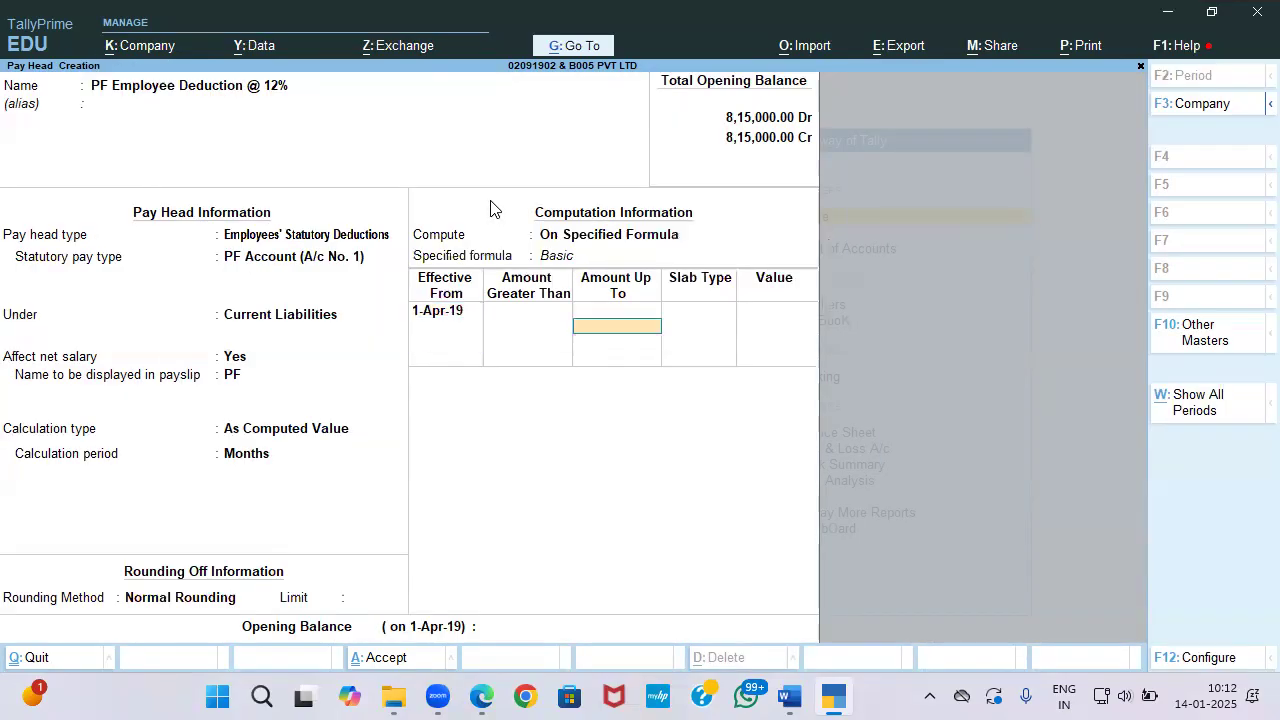
pyautogui.write('15000')
pyautogui.press('Return')
pyautogui.press('Return')
pyautogui.write('12')
pyautogui.press('Return')
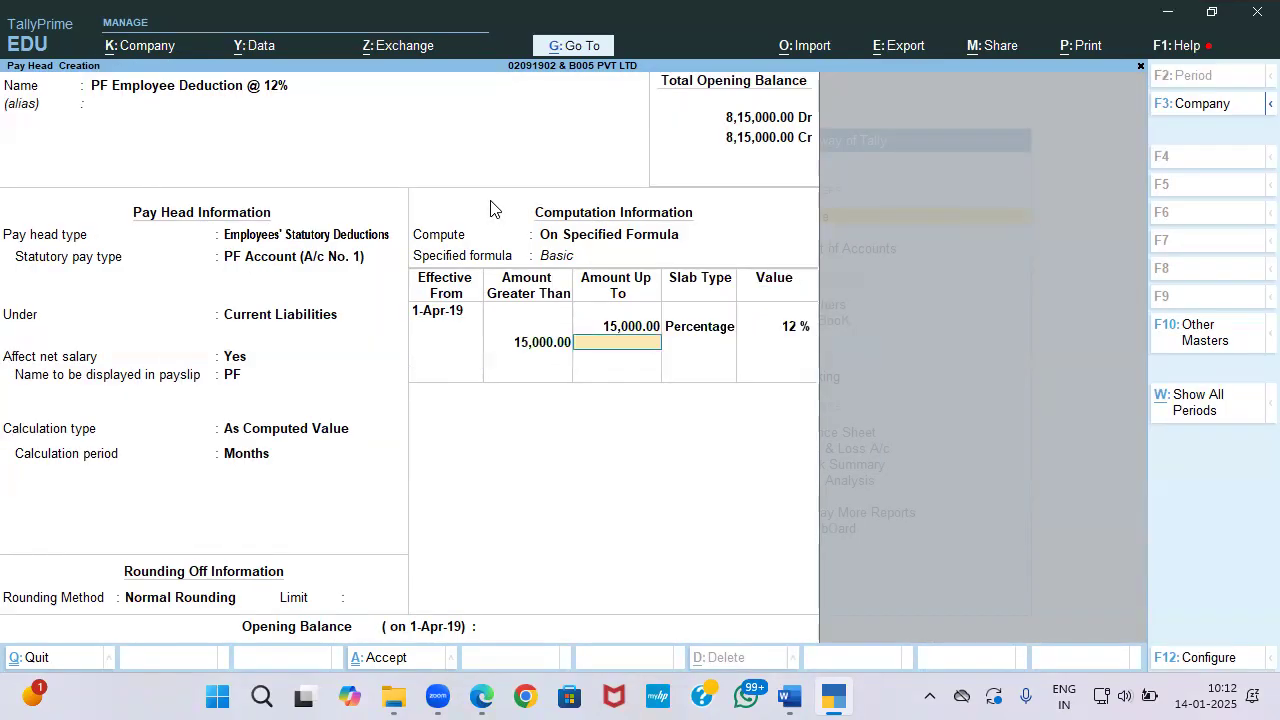
pyautogui.press('Return')
pyautogui.press('Return')
pyautogui.press('BackSpace')
pyautogui.press('Down')
pyautogui.press('Return')
pyautogui.write('1800')
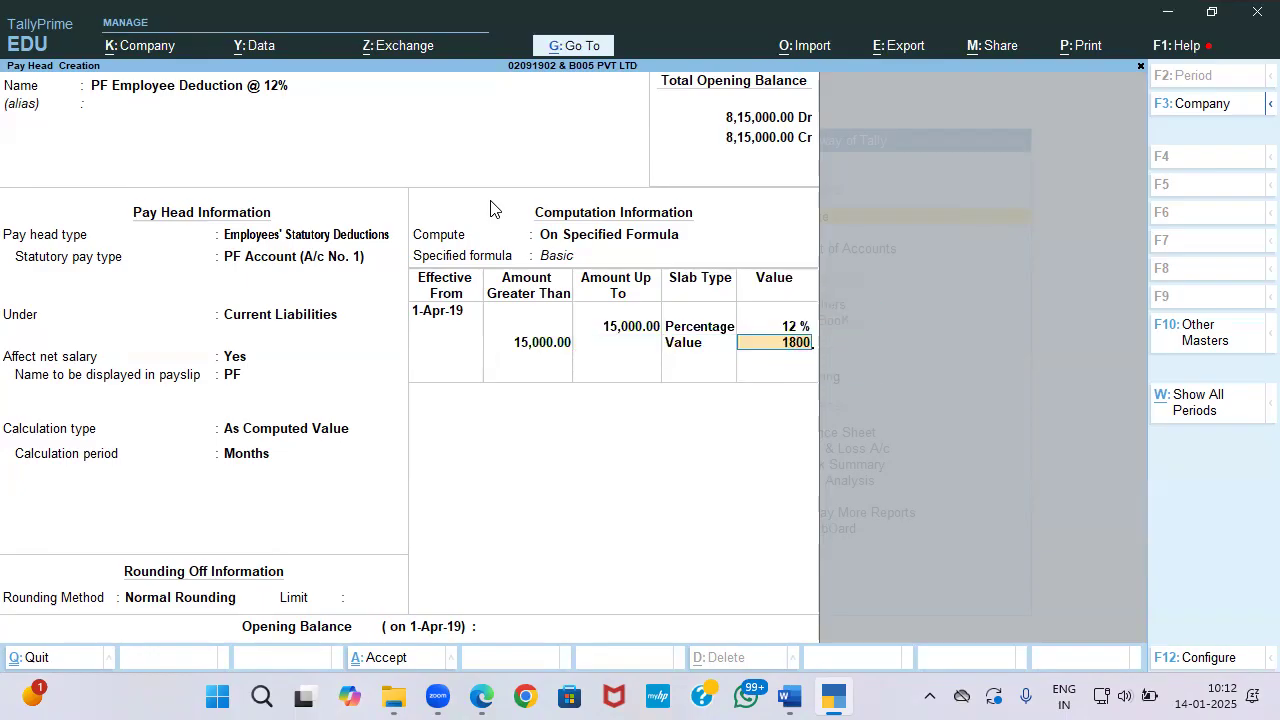
pyautogui.press('Return')
pyautogui.press('Return')
pyautogui.press('Return')
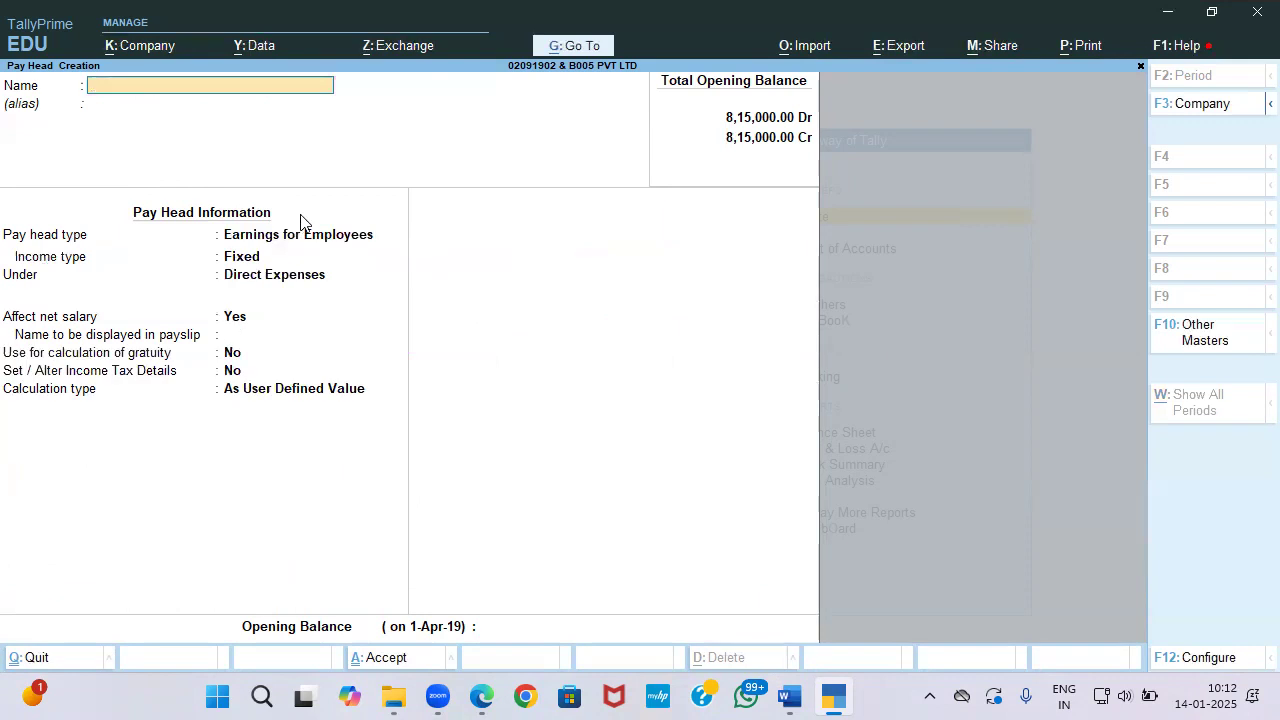
# Step: Name the new pay head 'EPS Employer Contribution @ 8.33%', checking the task instructions in Word
pyautogui.write('EPS Employer Contri')
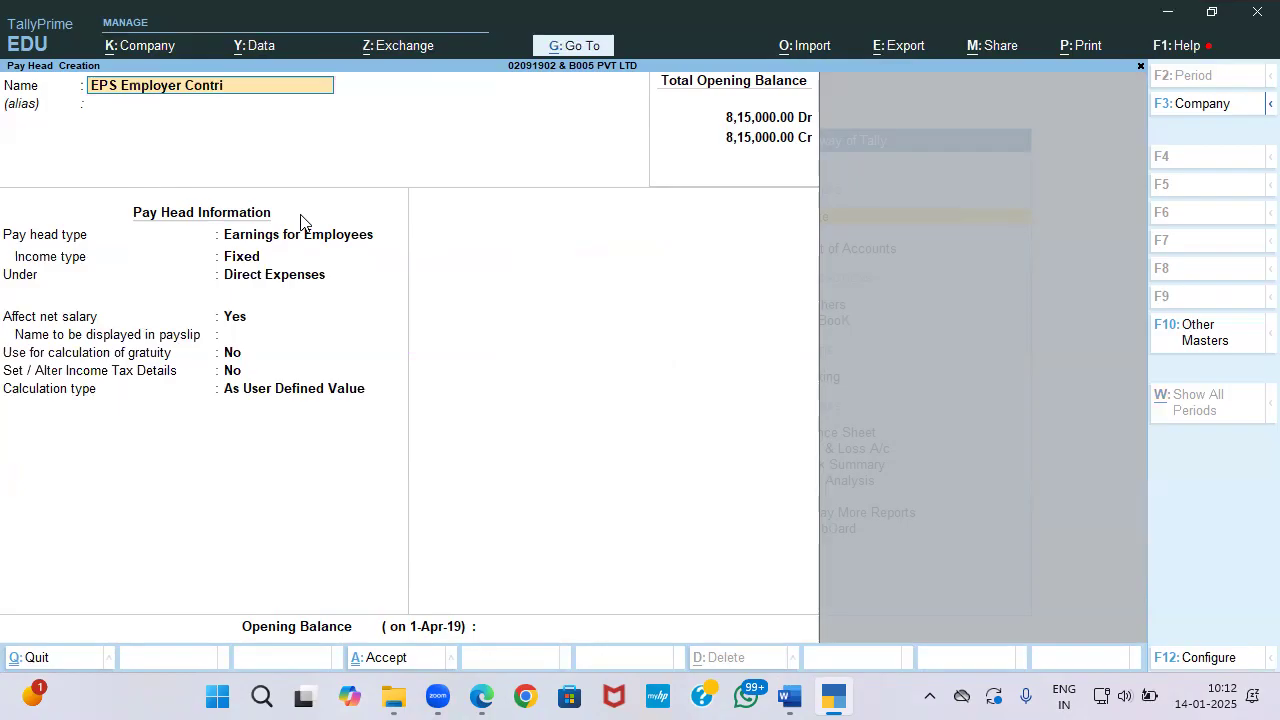
pyautogui.write('butionb')
pyautogui.press('BackSpace')
pyautogui.hotkey('alt', 'Tab')
pyautogui.hotkey('alt', 'Tab')
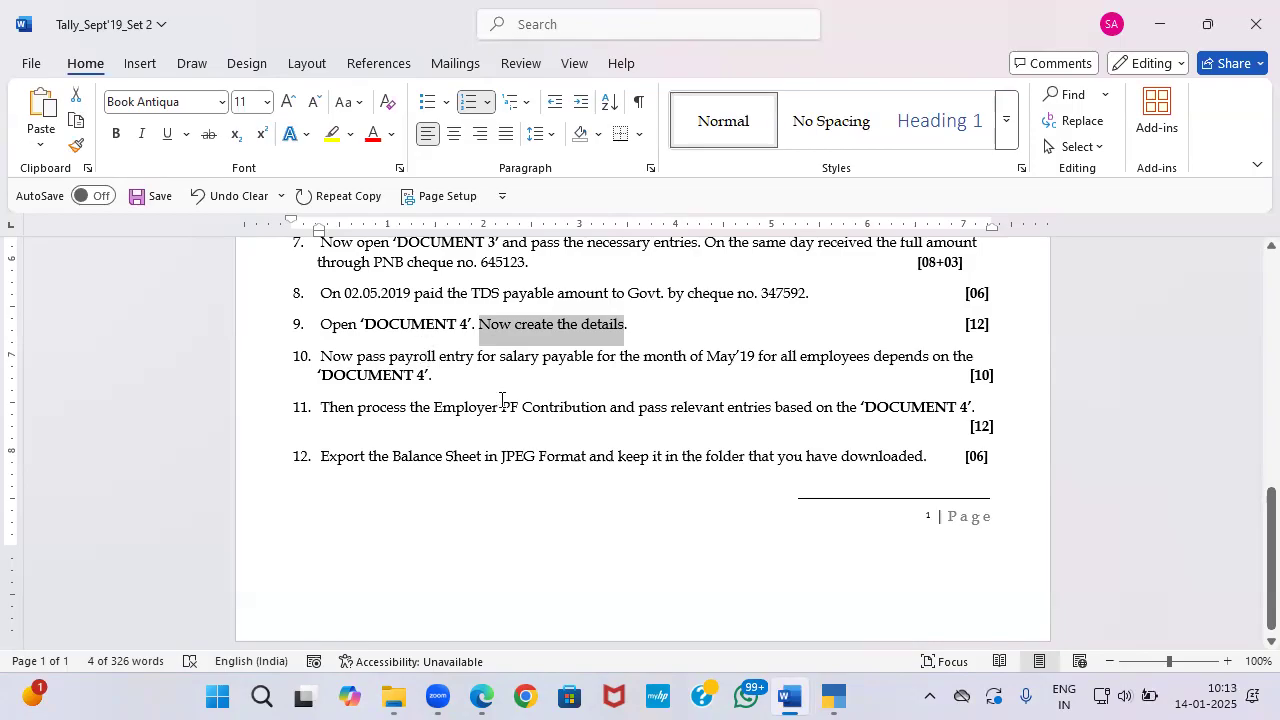
pyautogui.hotkey('alt', 'Tab')
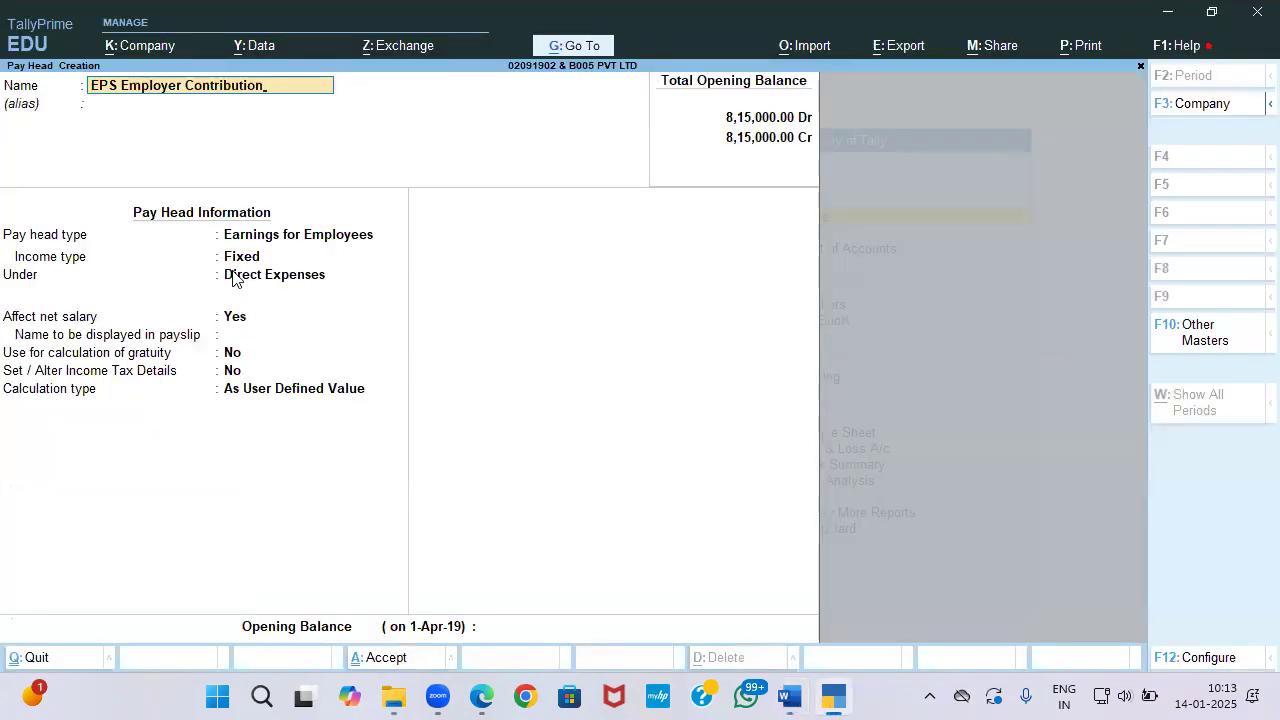
pyautogui.write('@ 8.633')
pyautogui.press('BackSpace')
pyautogui.press('BackSpace')
pyautogui.press('BackSpace')
pyautogui.write('.3')
pyautogui.press('BackSpace')
pyautogui.write('33%')
pyautogui.press('Return')
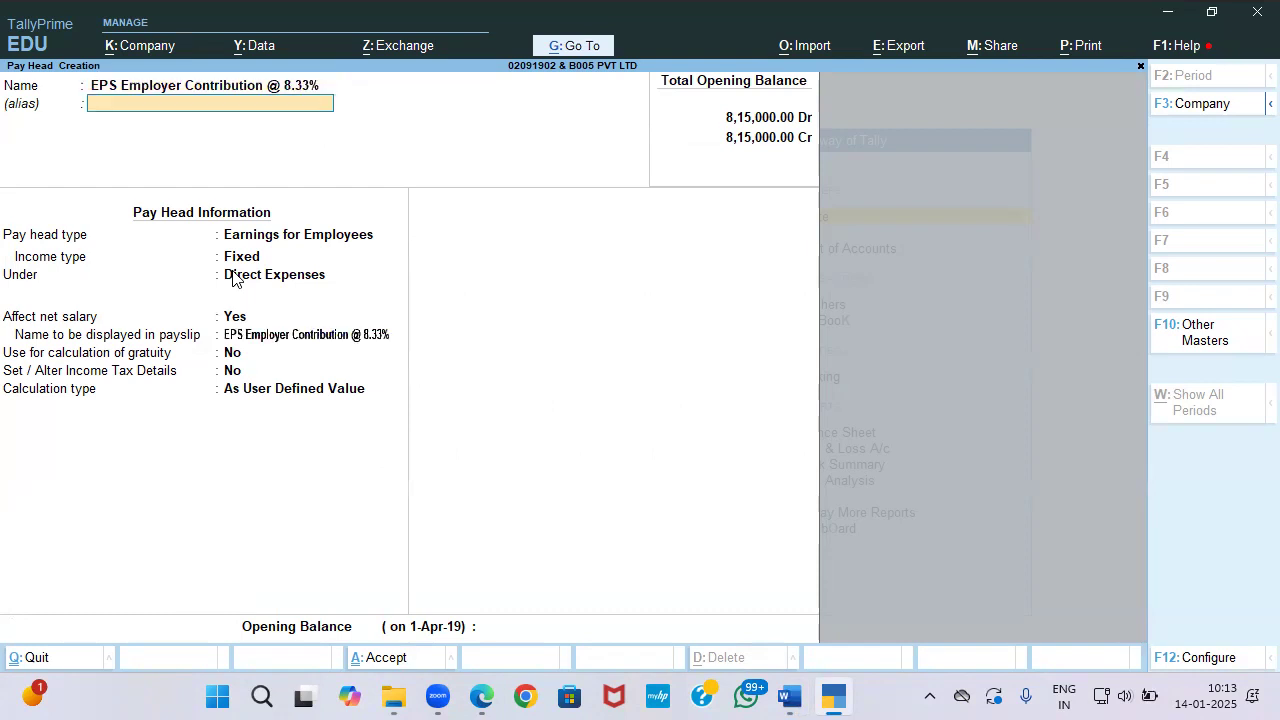
# Step: Set it as Employer's Statutory Contributions, EPS Account, under Indirect Expenses, Normal Rounding, specified formula
pyautogui.press('Down')
pyautogui.press('Down')
pyautogui.press('Down')
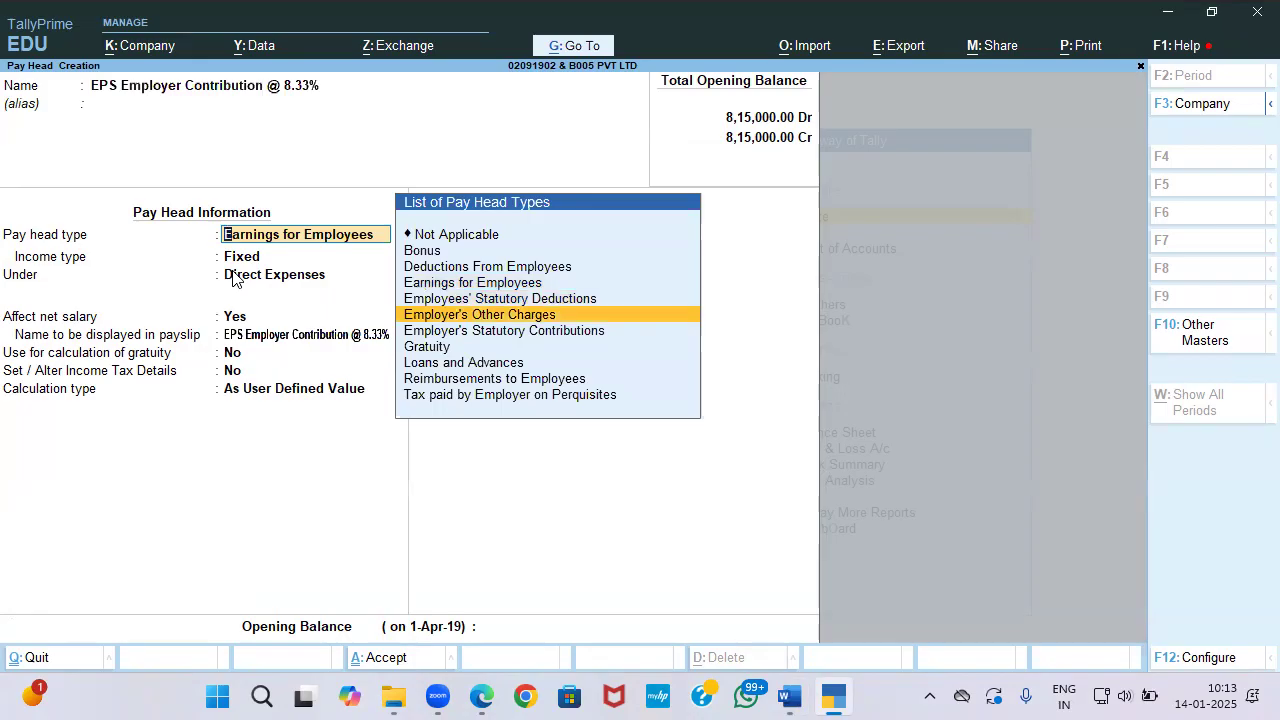
pyautogui.press('Return')
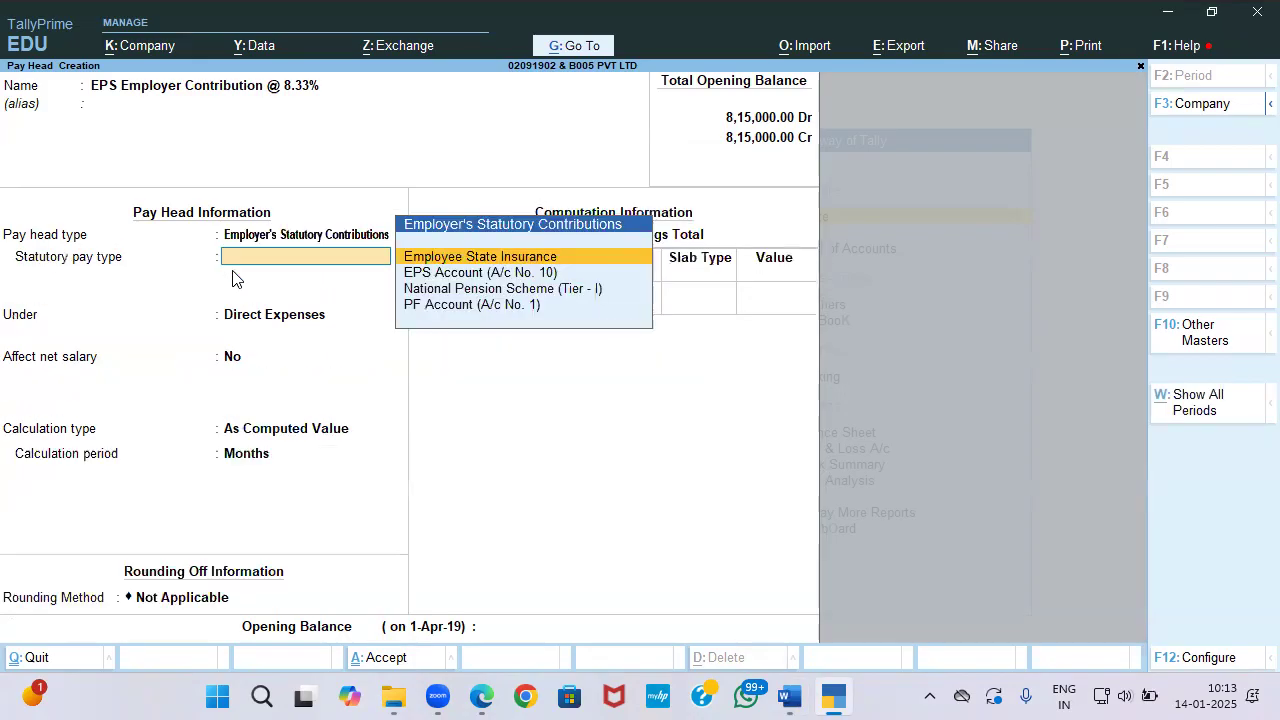
pyautogui.press('Down')
pyautogui.press('Return')
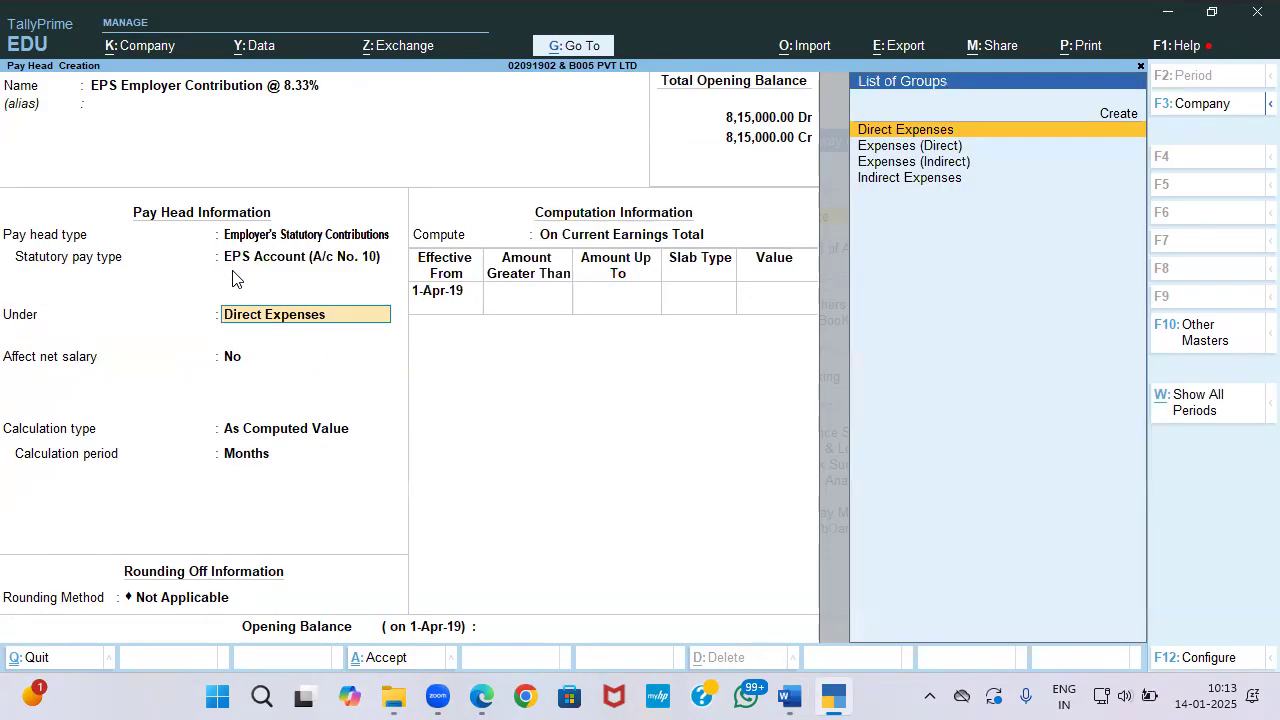
pyautogui.press('Down')
pyautogui.press('Down')
pyautogui.press('Down')
pyautogui.press('Return')
pyautogui.press('Return')
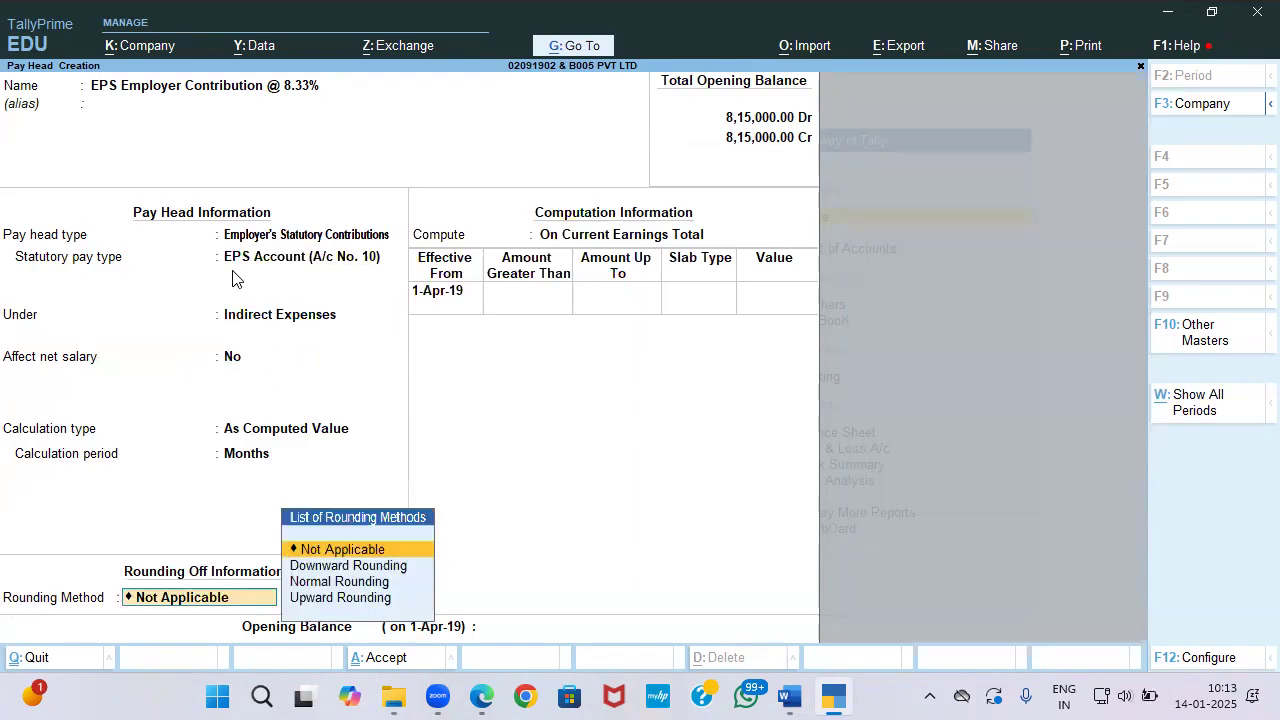
pyautogui.press('Down')
pyautogui.press('Down')
pyautogui.press('Return')
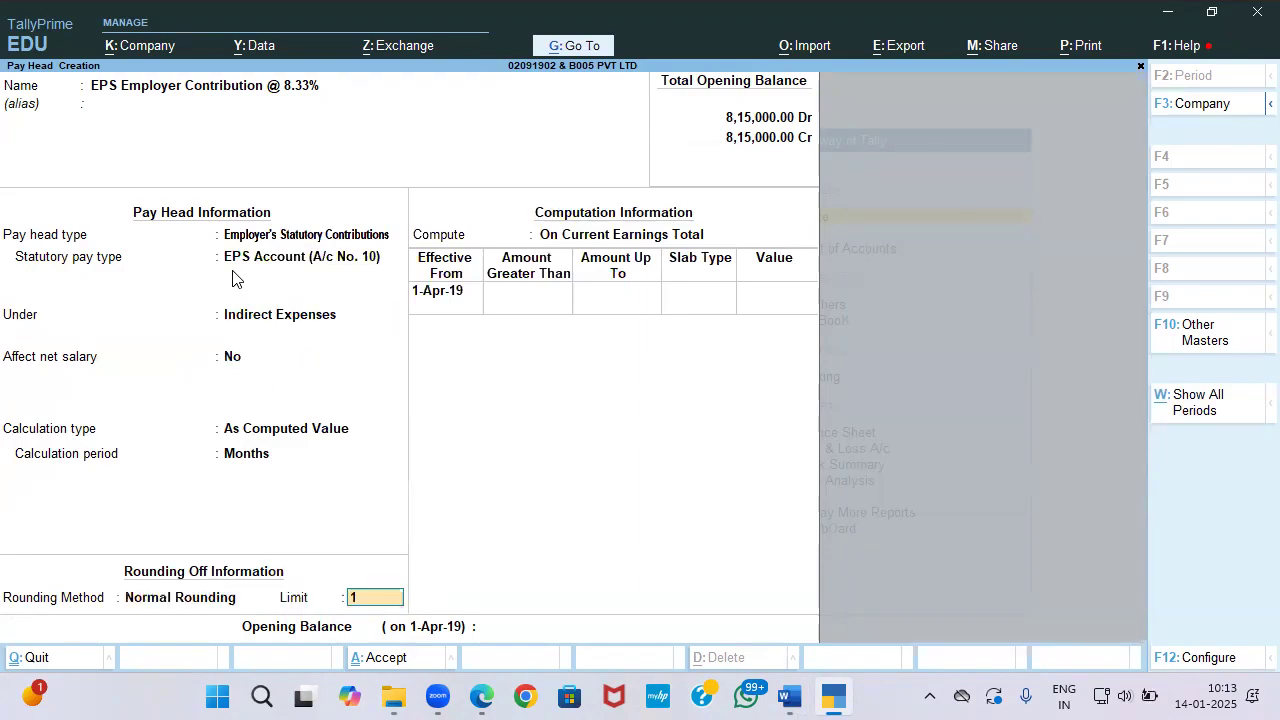
pyautogui.press('Return')
pyautogui.press('Down')
pyautogui.press('Down')
pyautogui.press('Return')
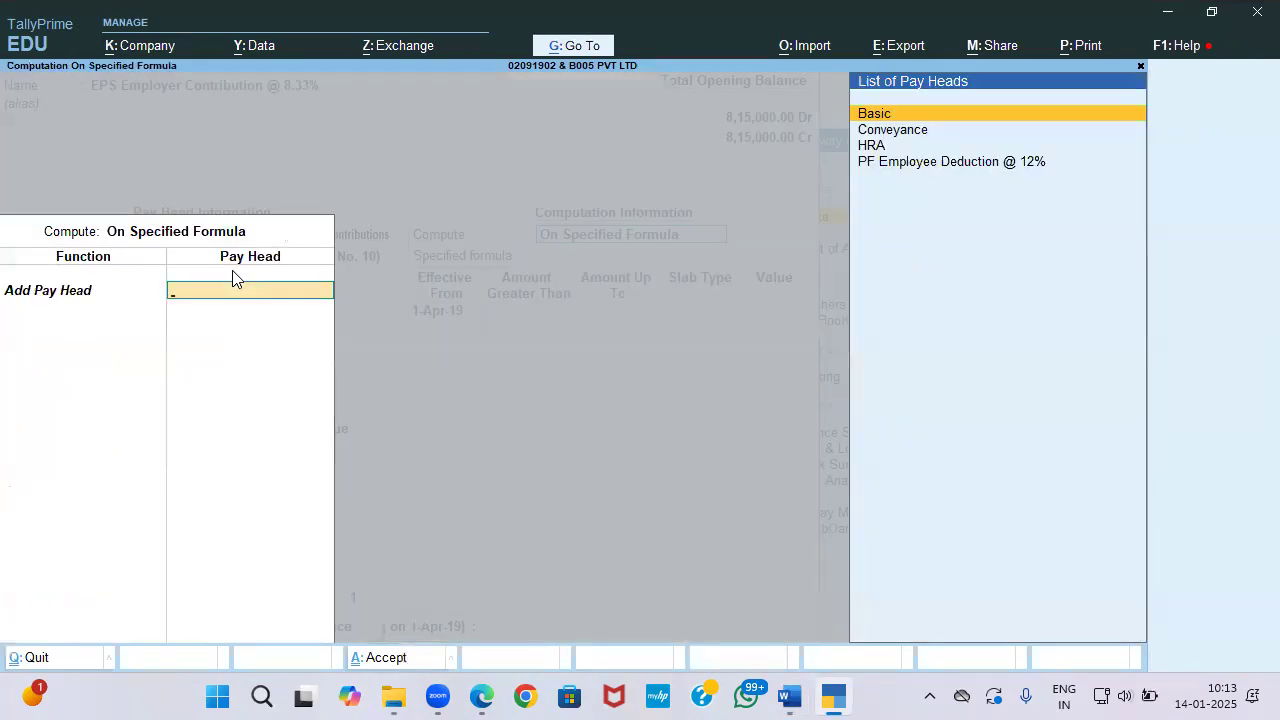
pyautogui.press('Return')
# Step: Base it on Basic with 8.33% up to 15,000 and 1,249.50 above, save, and name the next 'EPF Employer Contribution @ 3.67%'
pyautogui.press('Return')
pyautogui.press('Return')
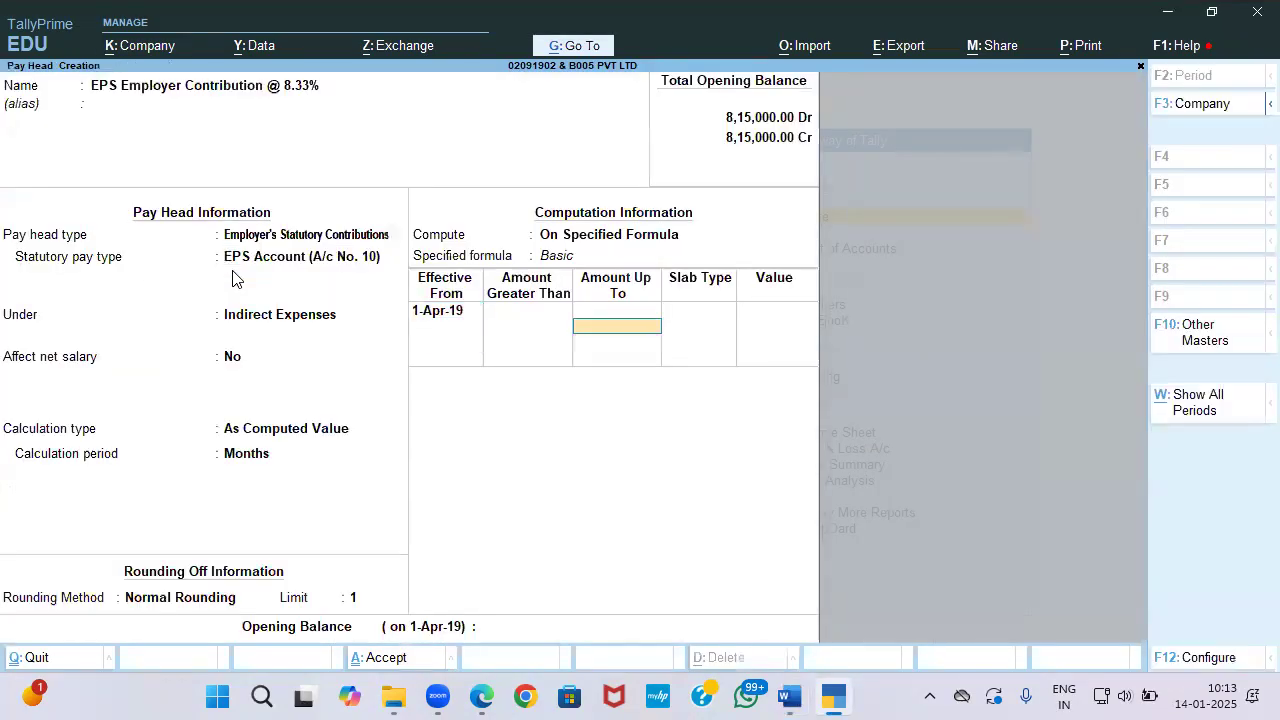
pyautogui.write('15000')
pyautogui.press('Return')
pyautogui.press('Return')
pyautogui.write('8.33')
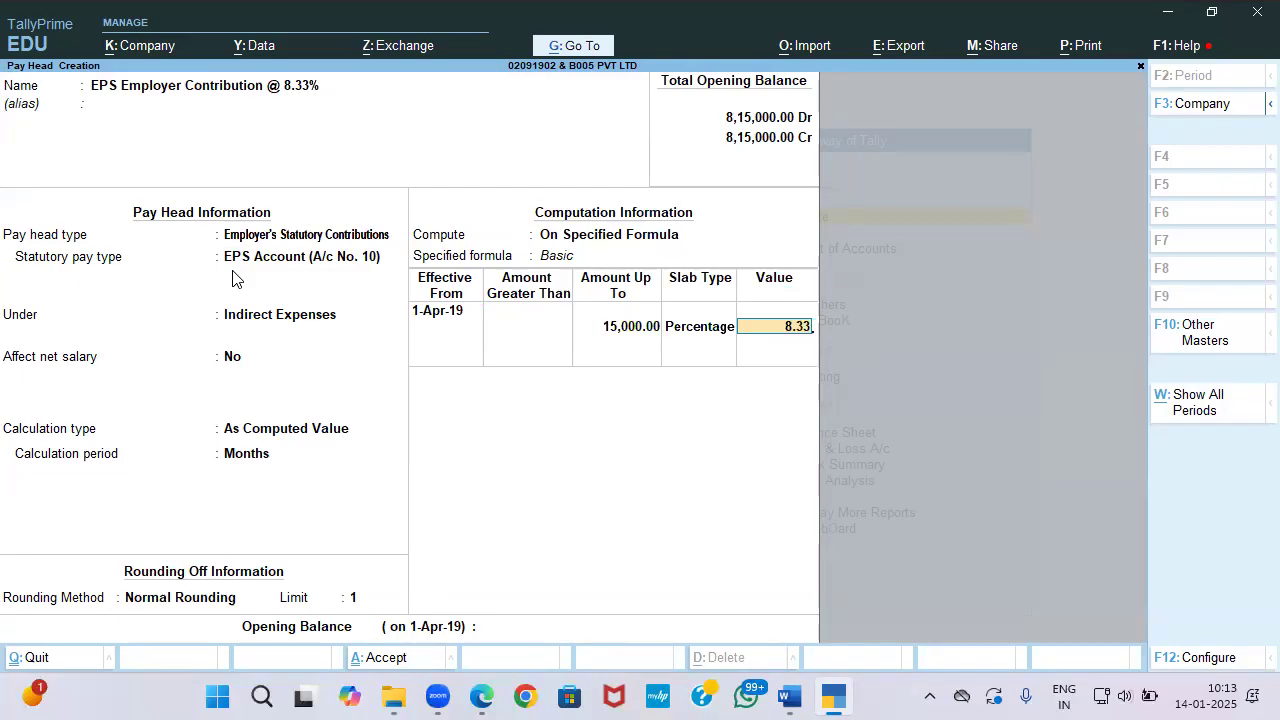
pyautogui.press('Return')
pyautogui.press('Return')
pyautogui.press('Down')
pyautogui.press('Return')
pyautogui.write('1249.5')
pyautogui.press('Return')
pyautogui.press('Return')
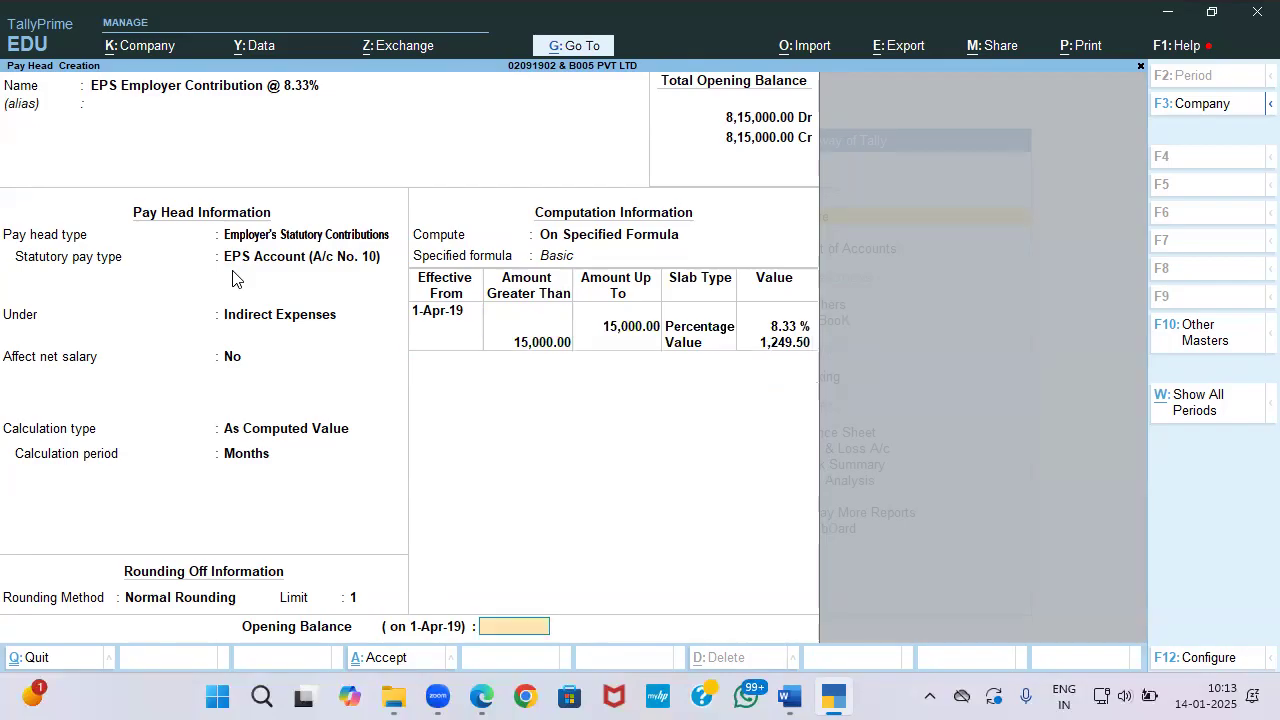
pyautogui.press('Return')
pyautogui.press('Return')
pyautogui.write('EPF Employer')
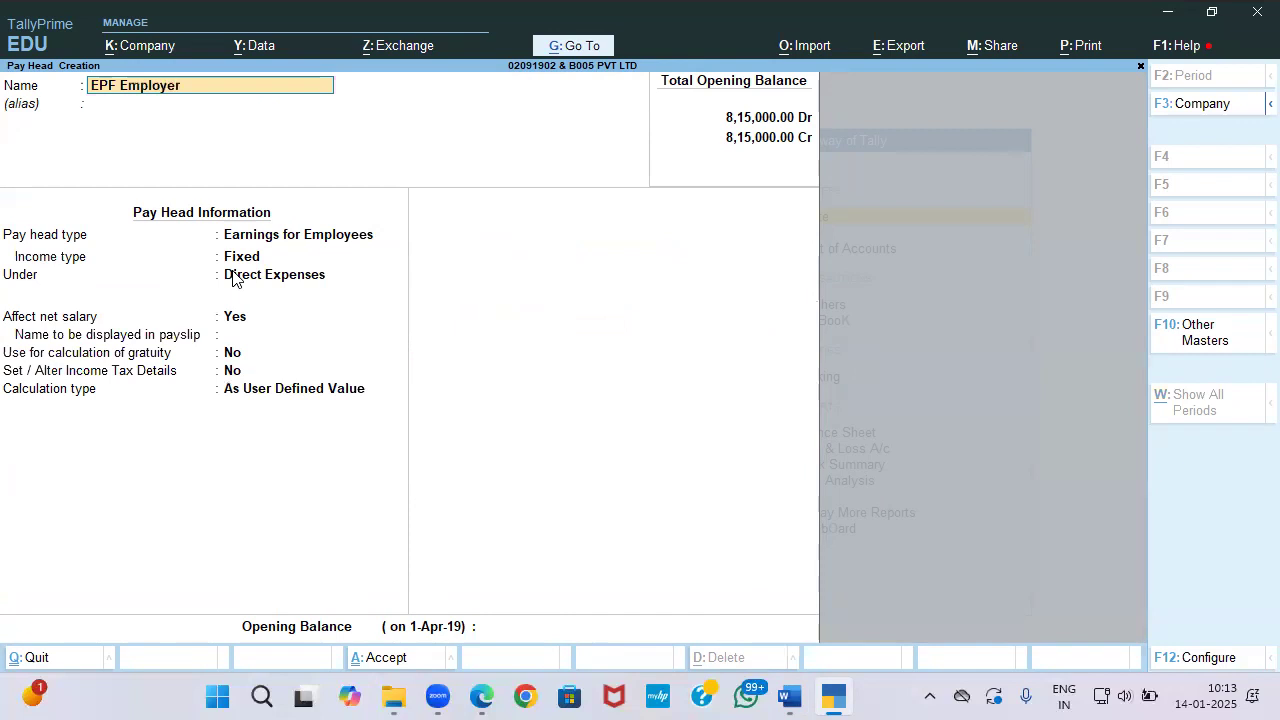
pyautogui.write(' Contribution @ 3.67%')
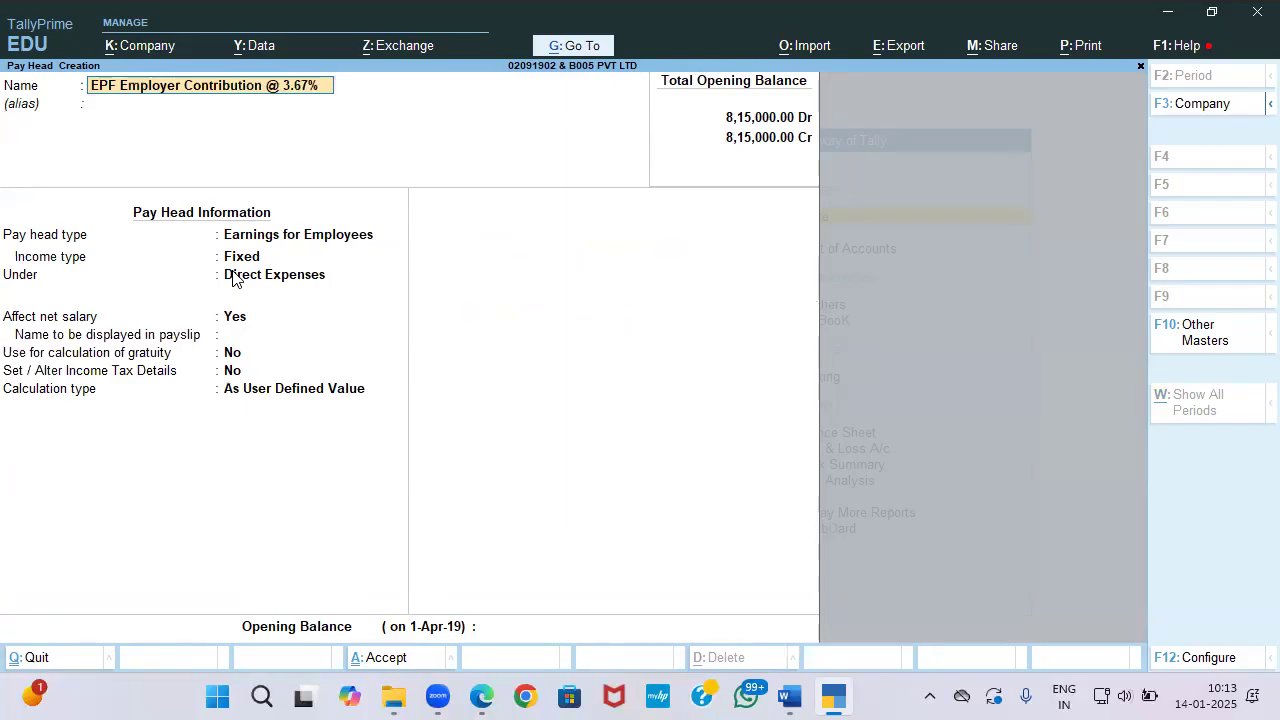
# Step: Set the pay head as Employer's Statutory Contributions, PF Account, under Indirect Expenses with Normal Rounding
pyautogui.press('Return')
pyautogui.press('Return')
pyautogui.press('Down')
pyautogui.press('Down')
pyautogui.press('Down')
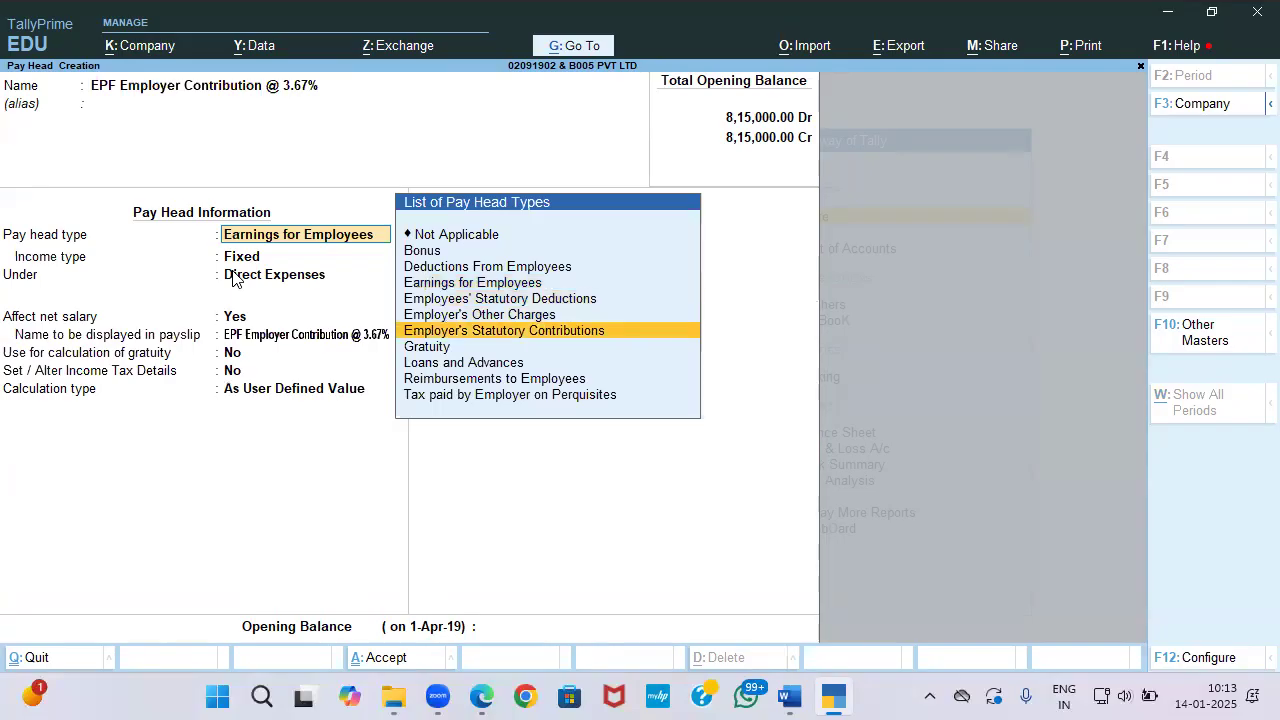
pyautogui.press('Return')
pyautogui.press('Down')
pyautogui.press('Down')
pyautogui.press('Down')
pyautogui.press('Return')
pyautogui.press('Down')
pyautogui.press('Down')
pyautogui.press('Down')
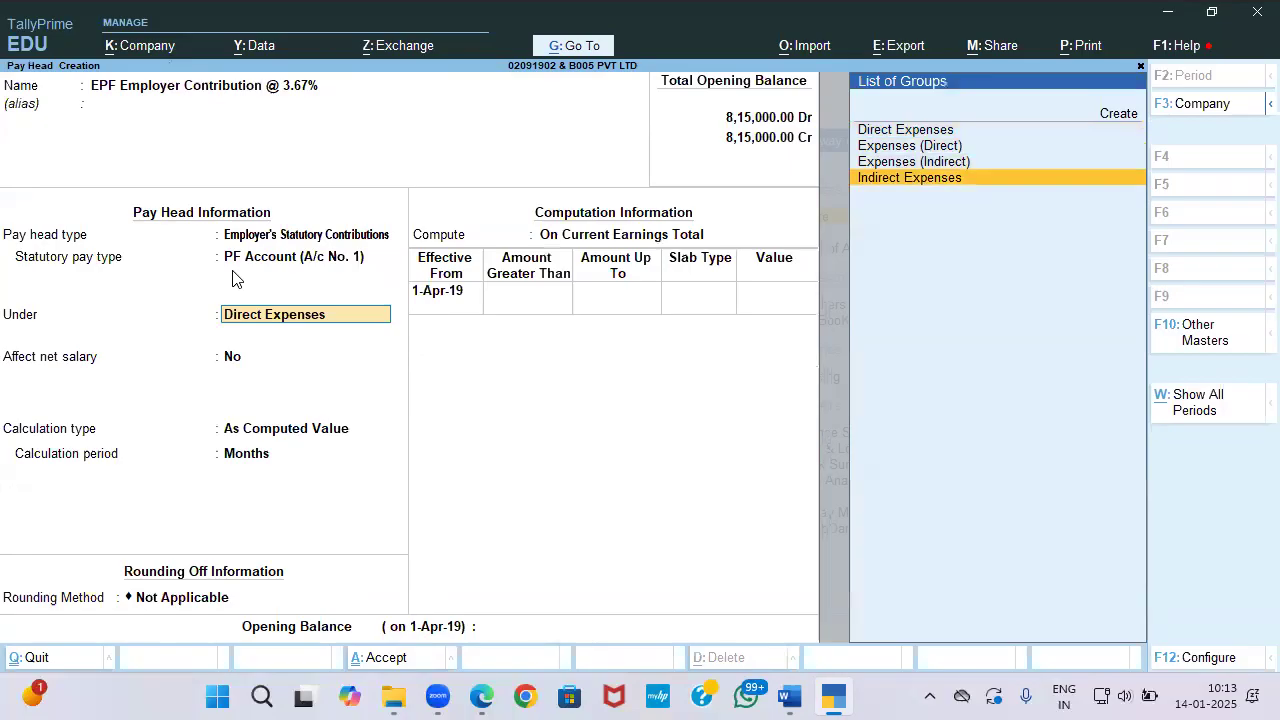
pyautogui.press('Return')
pyautogui.press('Down')
pyautogui.press('Down')
pyautogui.press('Return')
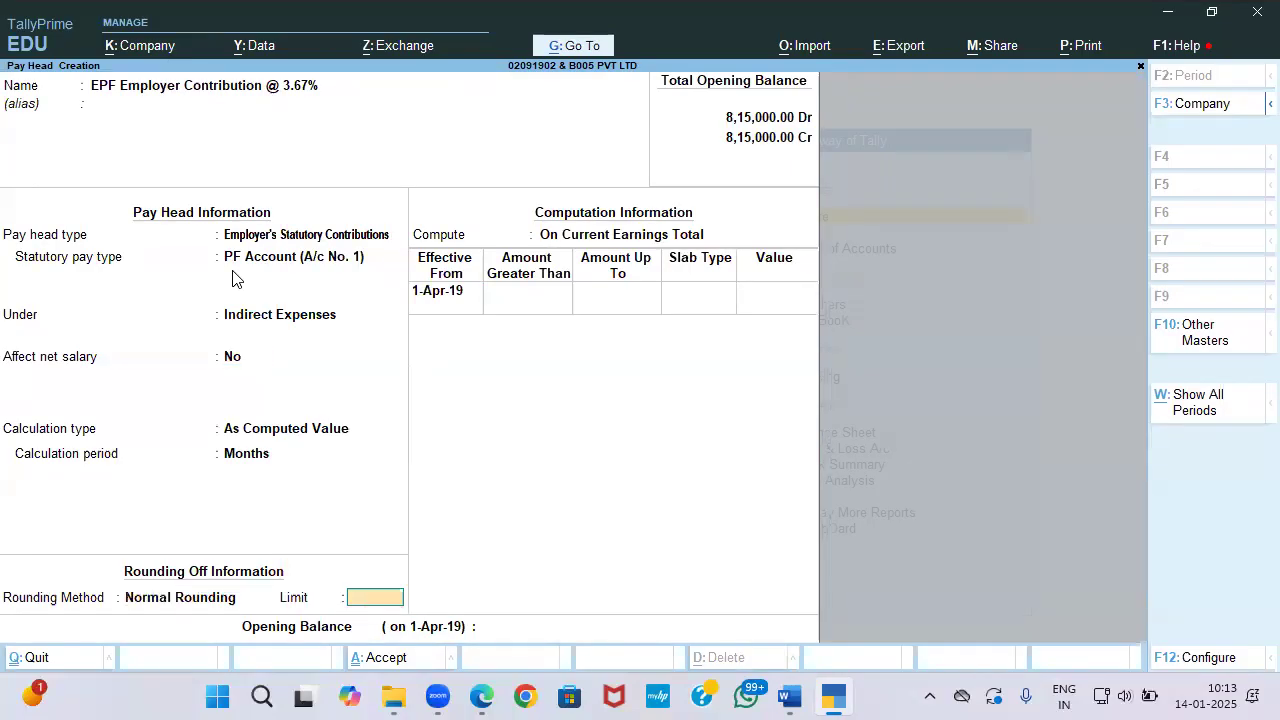
pyautogui.press('Return')
pyautogui.press('Down')
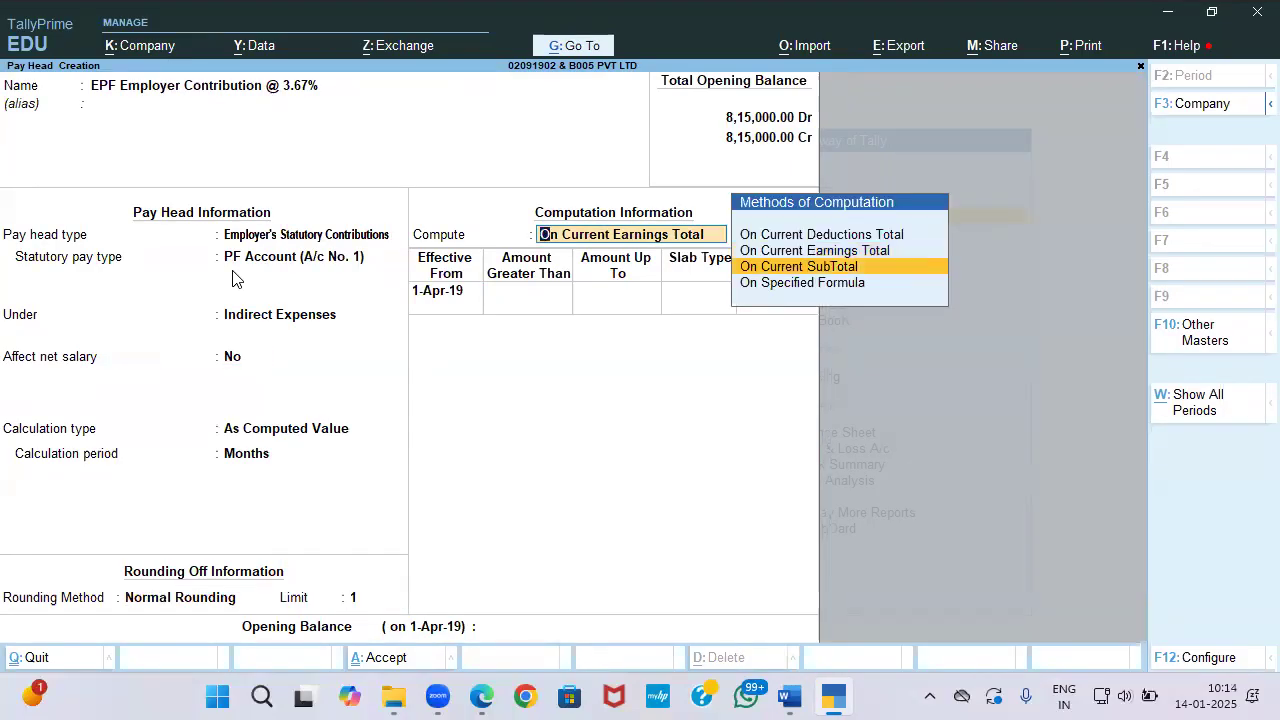
# Step: Compute it as 100% of PF Employee Deduction minus EPS Employer Contribution from 1-Apr-19, and save
pyautogui.press('Down')
pyautogui.press('Return')
pyautogui.press('Down')
pyautogui.press('Down')
pyautogui.press('Down')
pyautogui.press('Down')
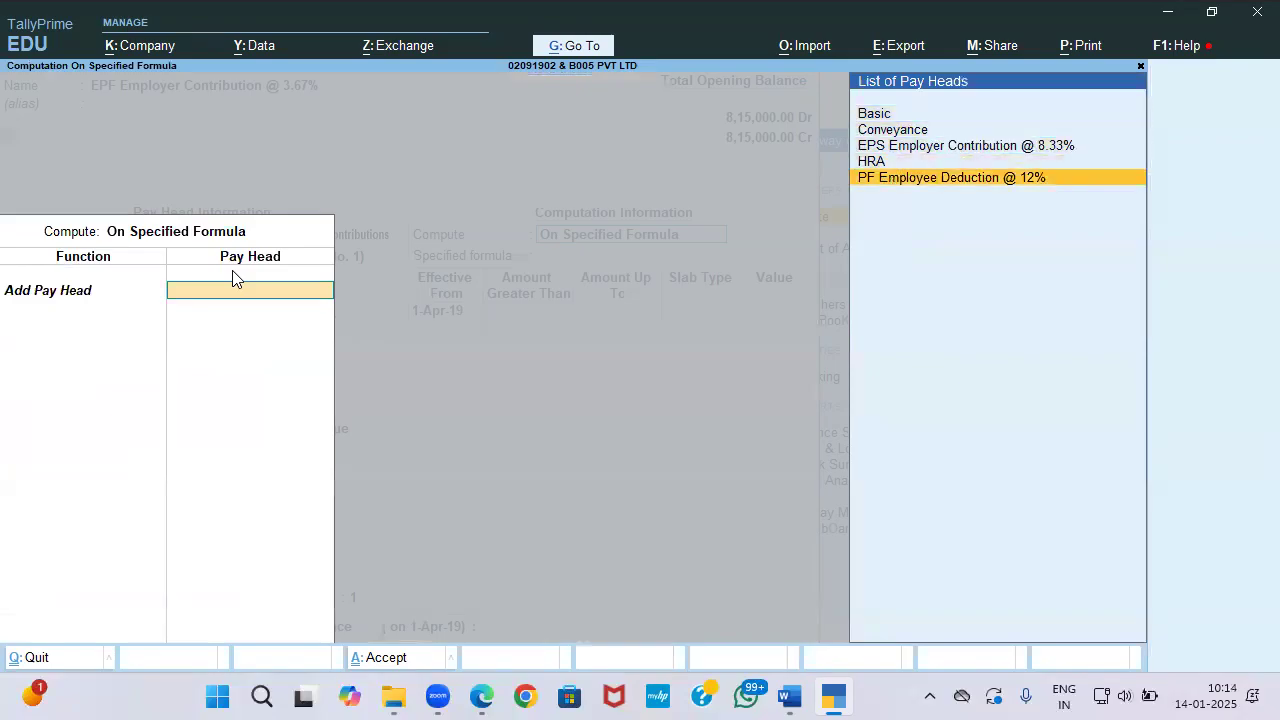
pyautogui.press('Return')
pyautogui.press('Down')
pyautogui.press('Down')
pyautogui.press('Down')
pyautogui.press('Down')
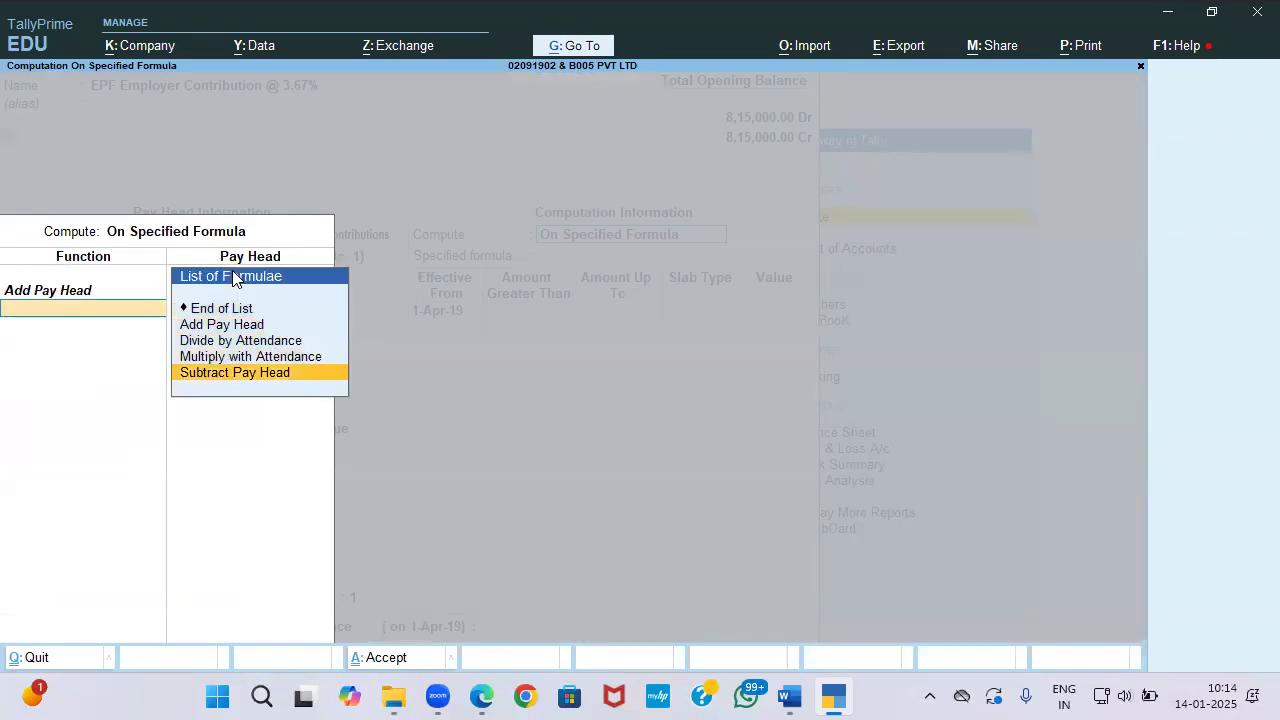
pyautogui.press('Return')
pyautogui.press('Down')
pyautogui.press('Down')
pyautogui.press('Return')
pyautogui.press('Return')
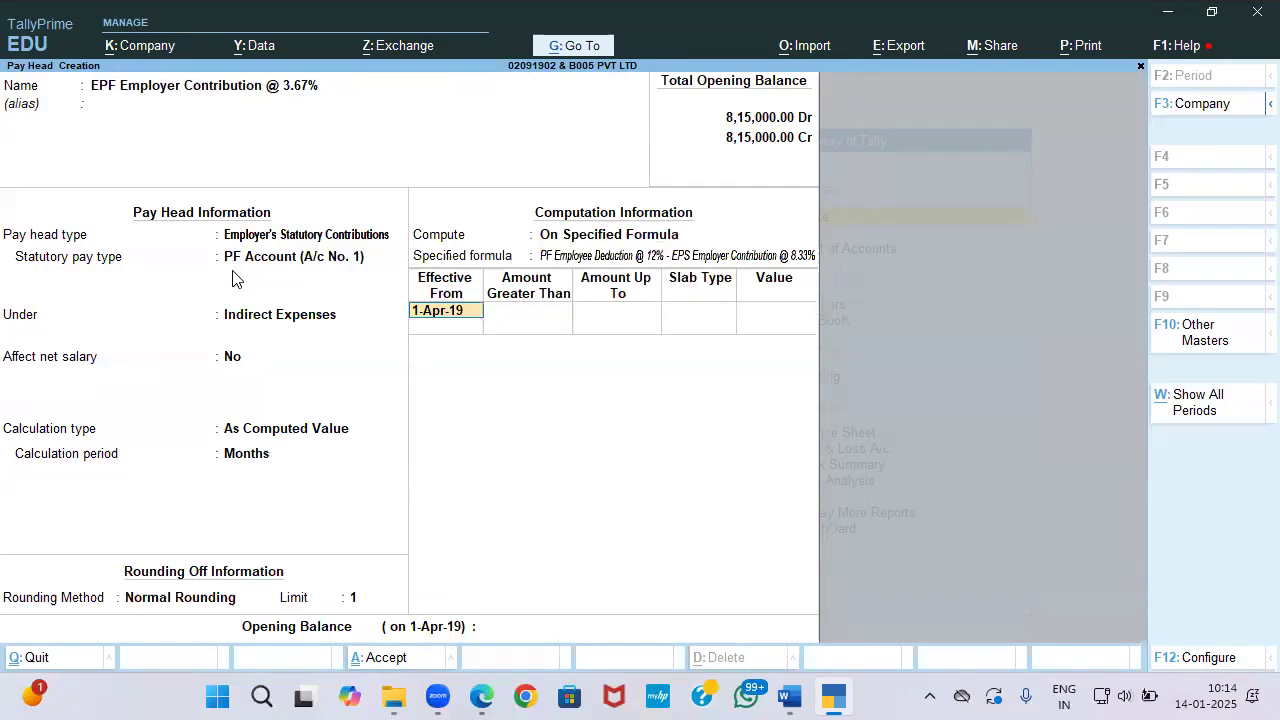
pyautogui.press('Return')
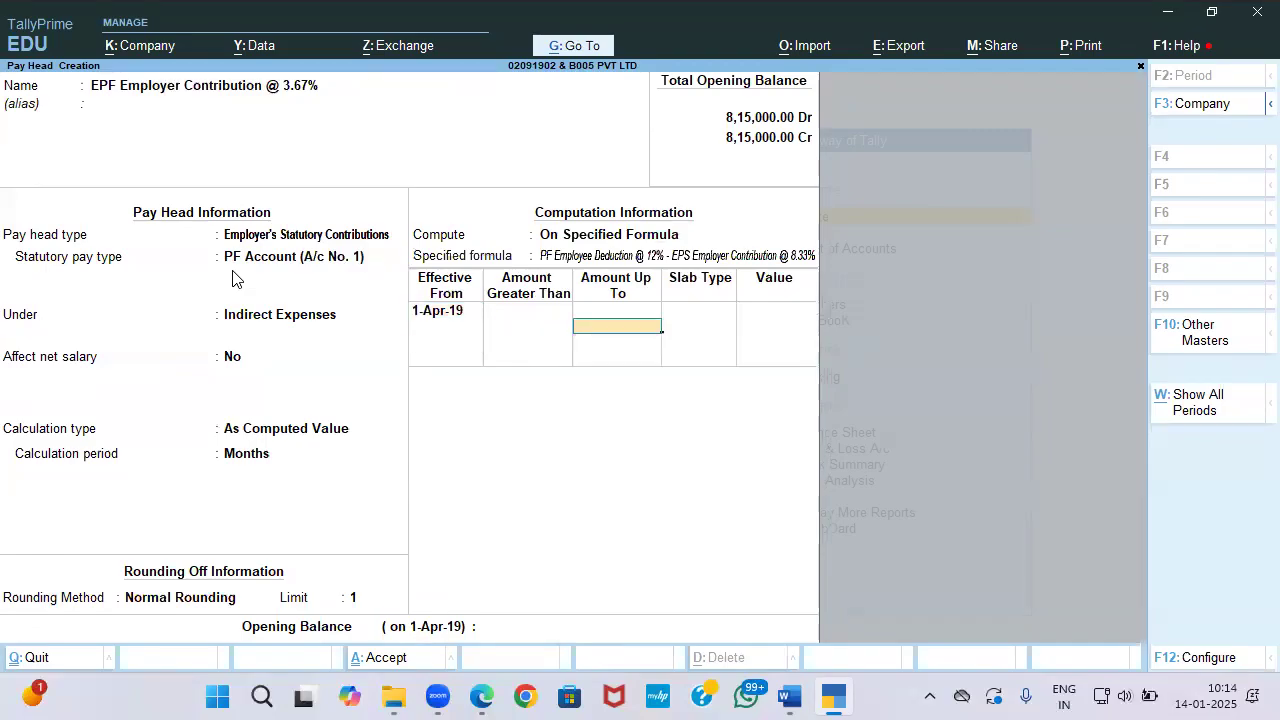
pyautogui.press('Return')
pyautogui.press('Return')
pyautogui.write('100')
pyautogui.press('Return')
pyautogui.press('Return')
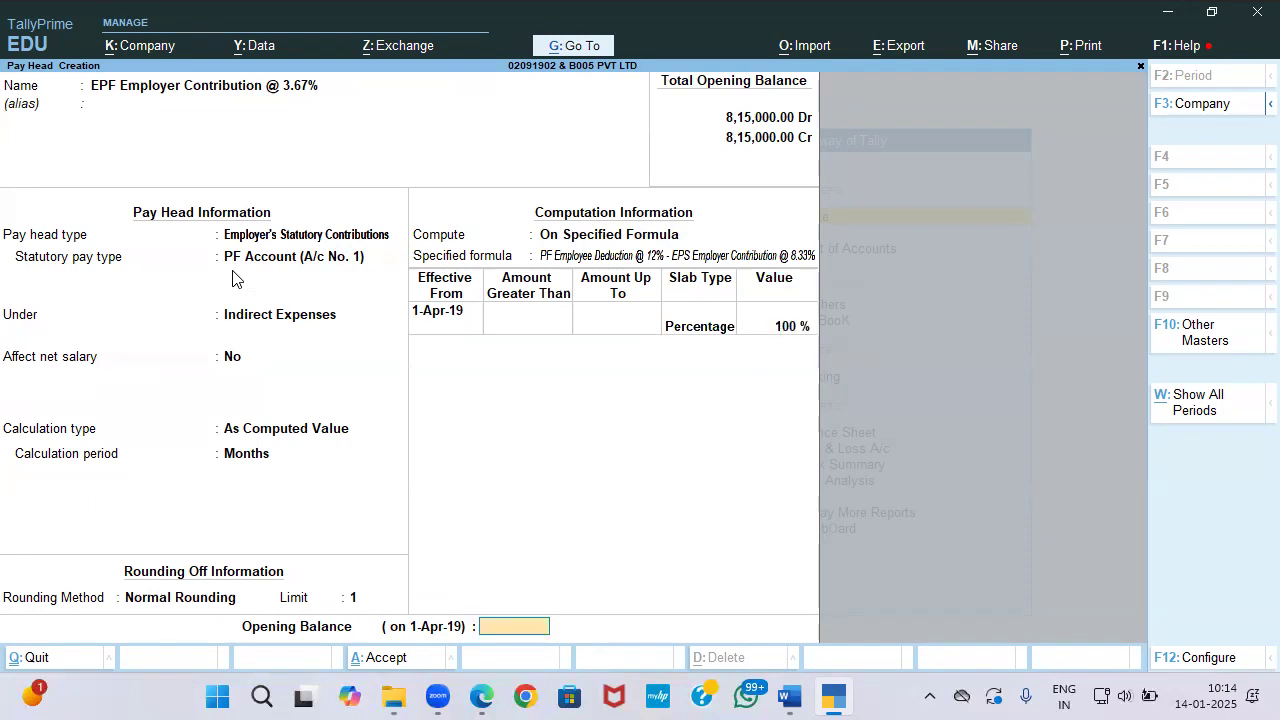
pyautogui.press('Return')
pyautogui.press('Return')
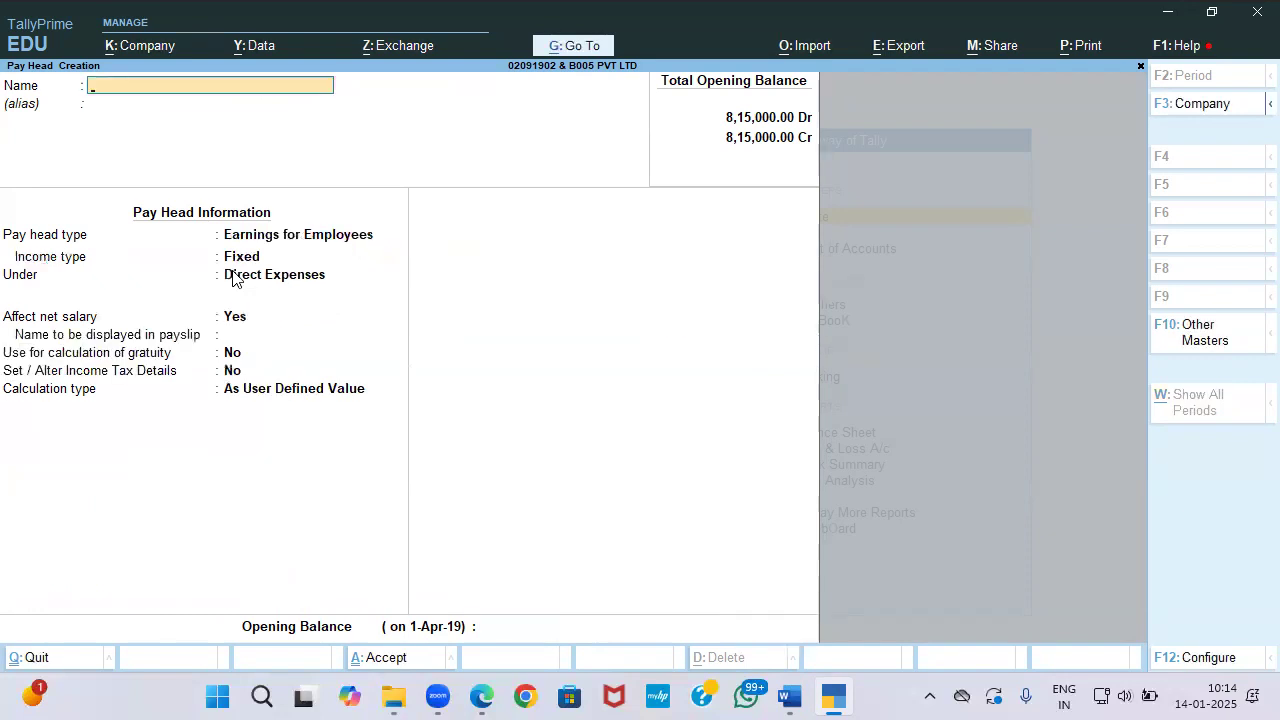
# Step: Save 'PF Admin Chg @ .5%' as Employer's Other Charges, Admin Charges (A/c No. 2), Current Liabilities, value 0.5, then begin naming the EDLI pay head
pyautogui.write('PF Admin Chg @ .5%')
pyautogui.press('Return')
pyautogui.press('Return')
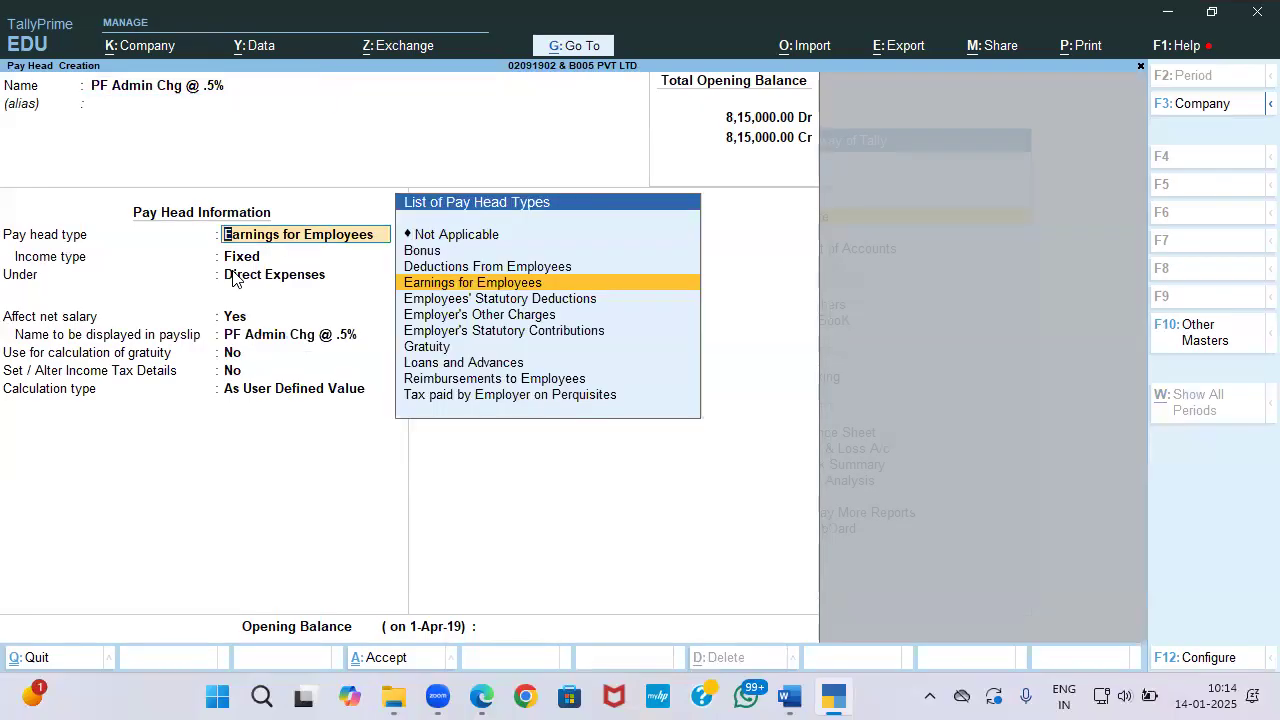
pyautogui.press('Down')
pyautogui.press('Down')
pyautogui.press('Return')
pyautogui.press('Down')
pyautogui.press('Down')
pyautogui.press('Up')
pyautogui.press('Up')
pyautogui.press('Return')
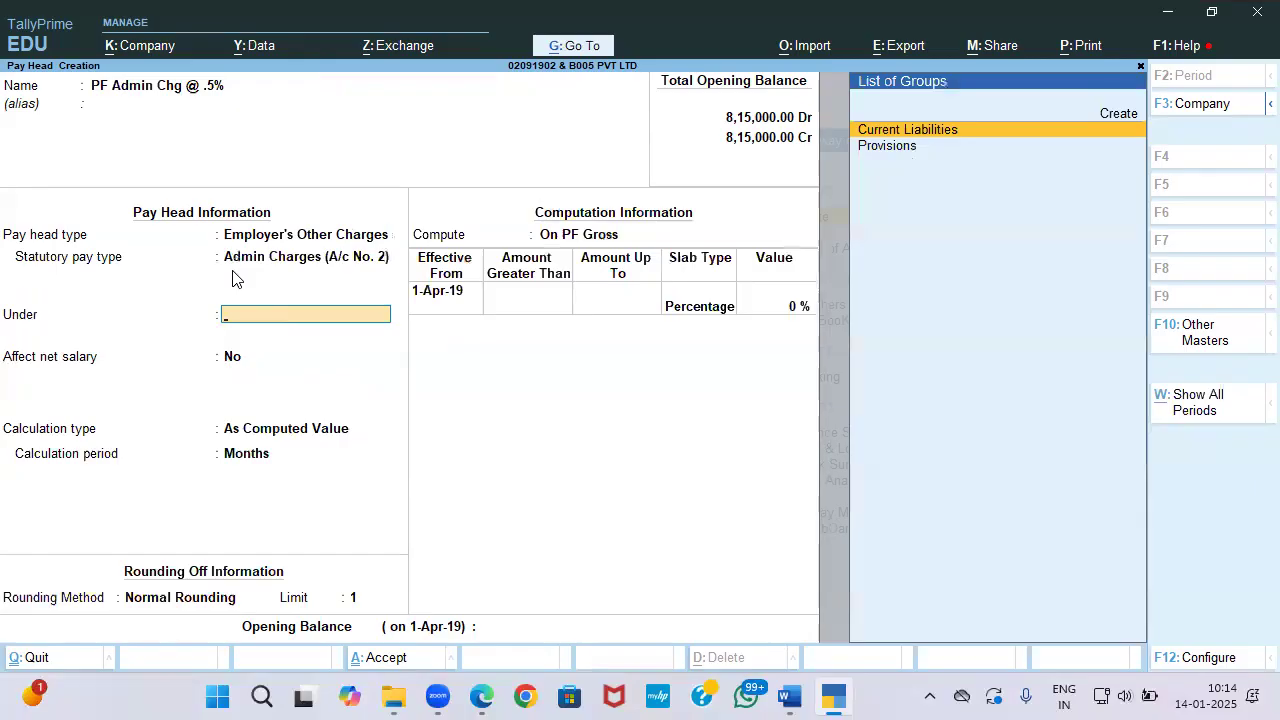
pyautogui.press('Return')
pyautogui.press('Return')
pyautogui.press('Return')
pyautogui.press('Return')
pyautogui.write('0.5')
pyautogui.press('Return')
pyautogui.press('Return')
pyautogui.press('Return')
pyautogui.press('Return')
pyautogui.write('EDLI C')
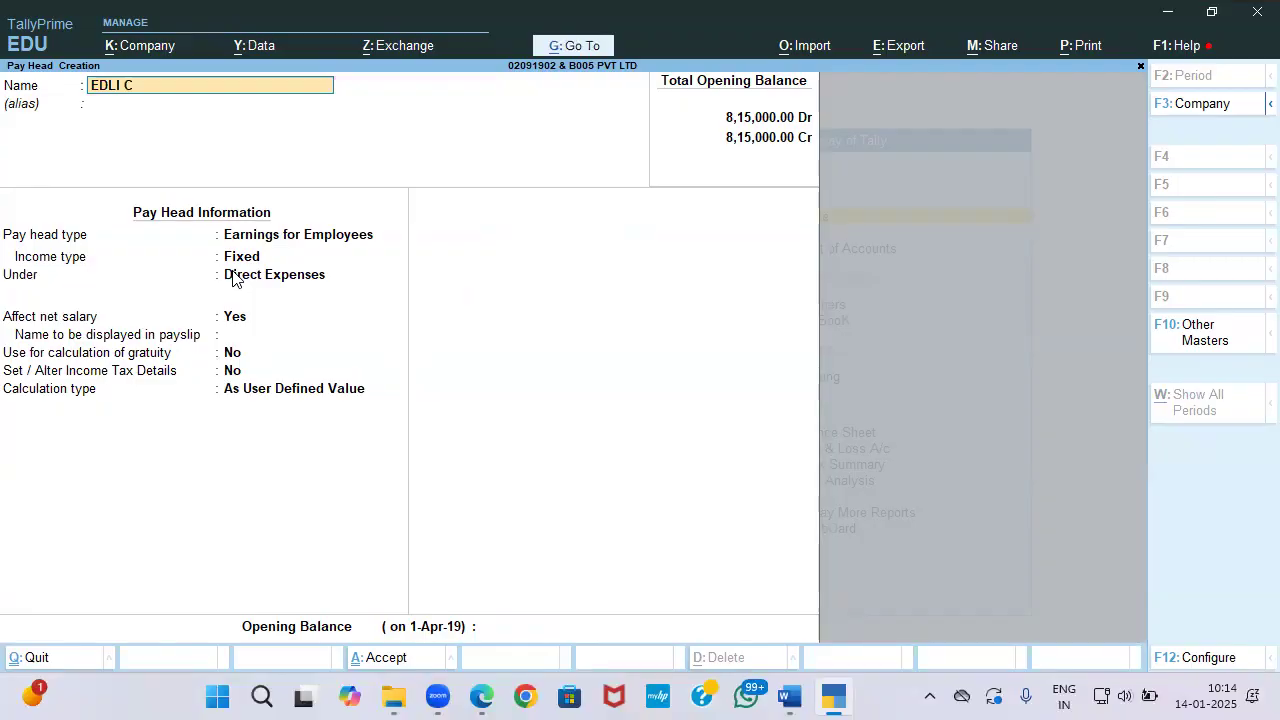
pyautogui.write('ntribution')
# Step: Name it 'EDLI Contribution @ .5%', Employer's Other Charges, EDLI Contribution (A/c No. 21), Current Liabilities, value 0.5
pyautogui.press('BackSpace')
pyautogui.press('BackSpace')
pyautogui.press('BackSpace')
pyautogui.press('BackSpace')
pyautogui.press('BackSpace')
pyautogui.press('BackSpace')
pyautogui.press('BackSpace')
pyautogui.press('BackSpace')
pyautogui.press('BackSpace')
pyautogui.press('BackSpace')
pyautogui.press('BackSpace')
pyautogui.write('Contribution @ .5%')
pyautogui.press('Return')
pyautogui.press('Return')
pyautogui.press('Return')
pyautogui.press('Return')
pyautogui.press('Return')
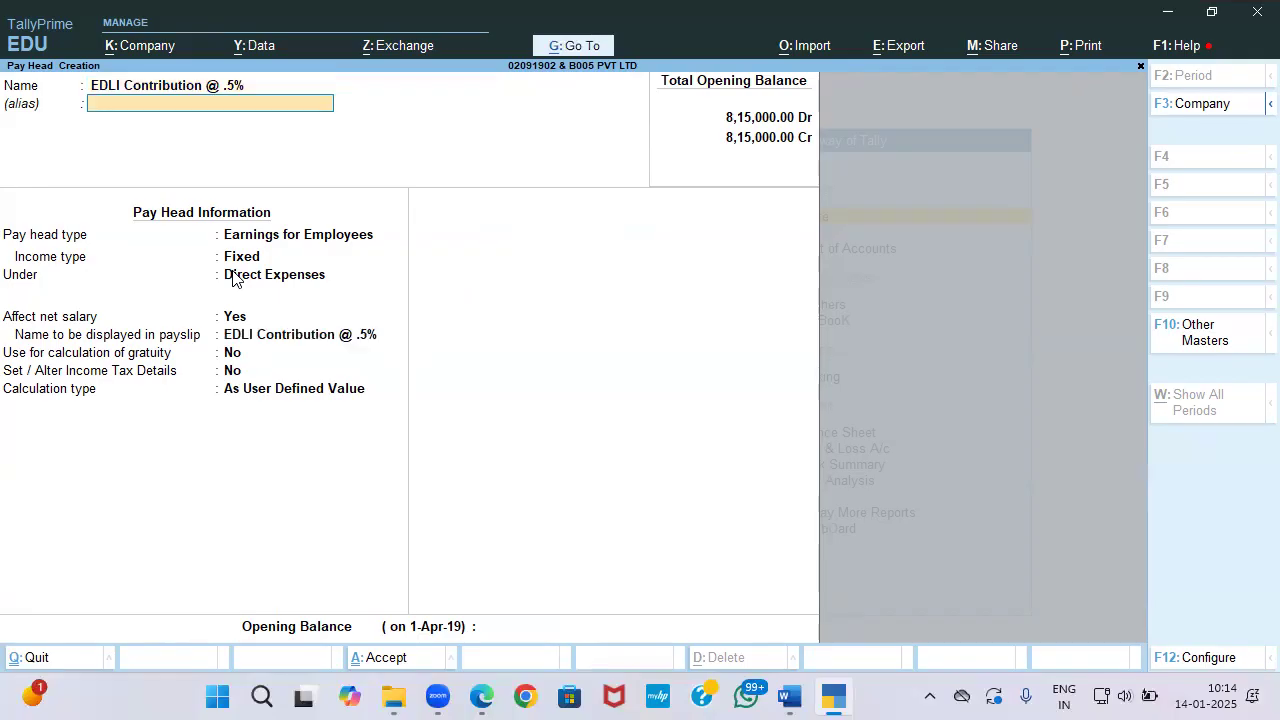
pyautogui.press('BackSpace')
pyautogui.press('BackSpace')
pyautogui.press('BackSpace')
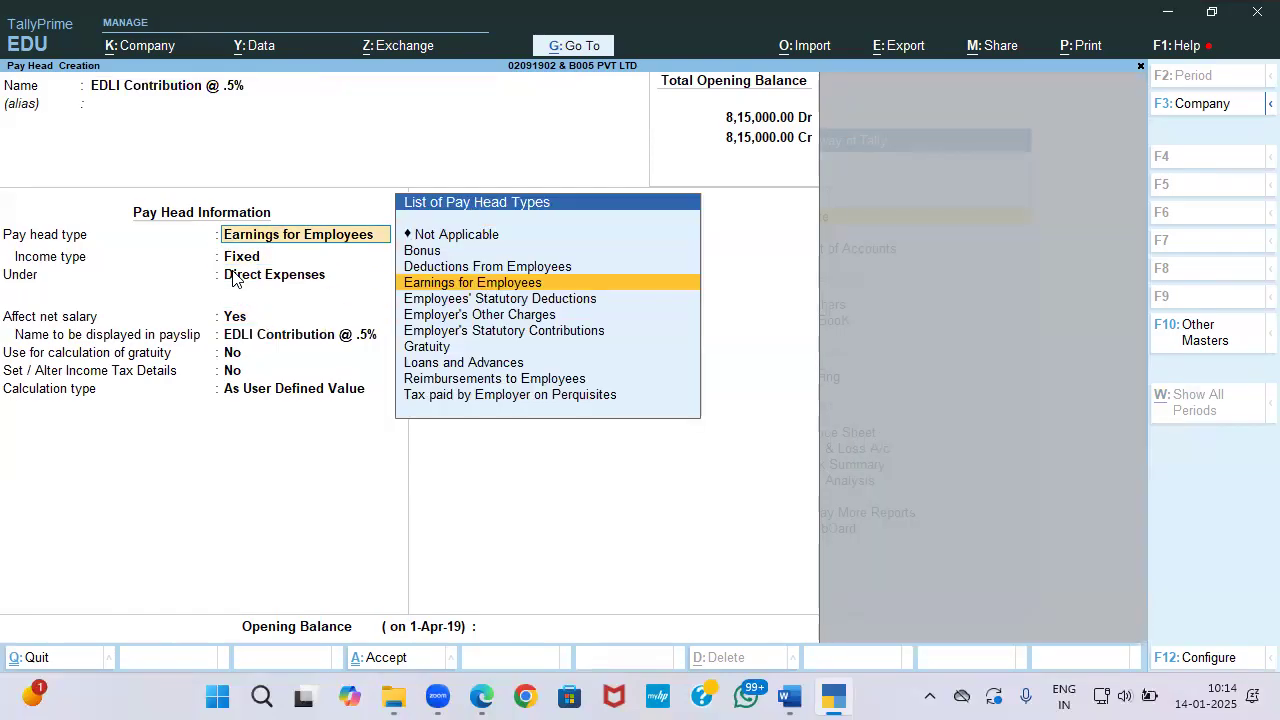
pyautogui.press('Down')
pyautogui.press('Down')
pyautogui.press('Down')
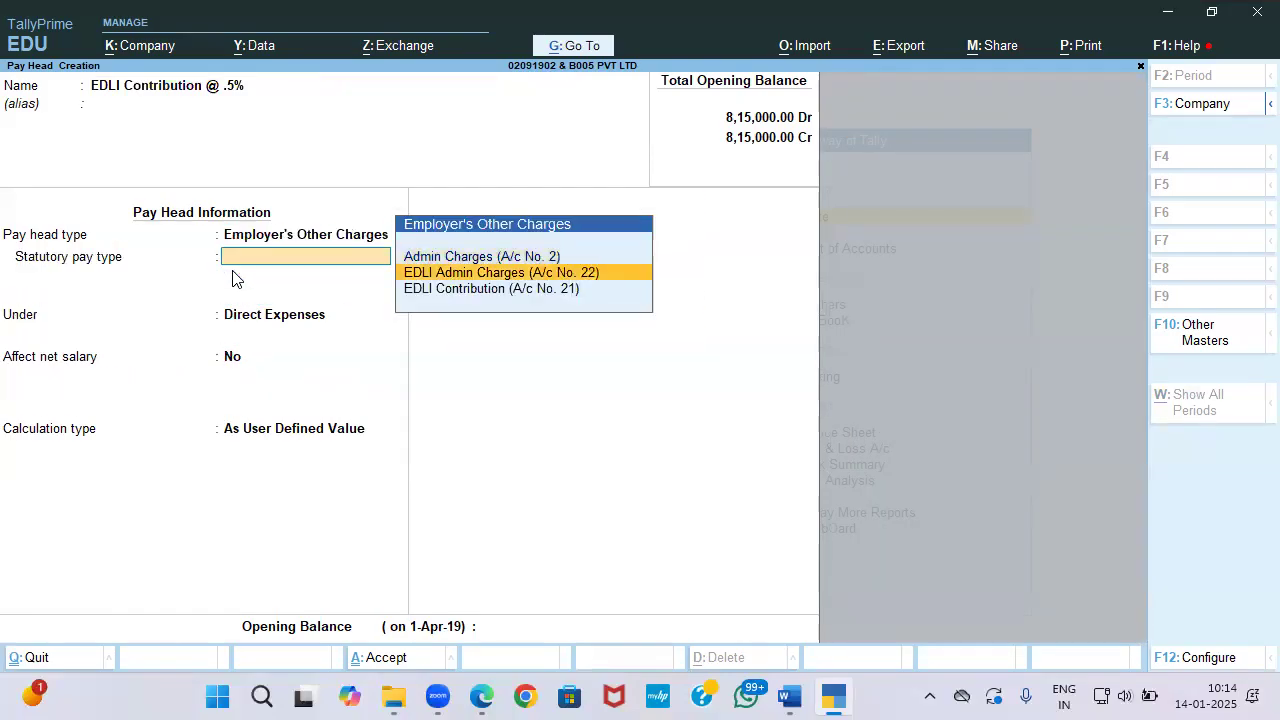
pyautogui.press('Down')
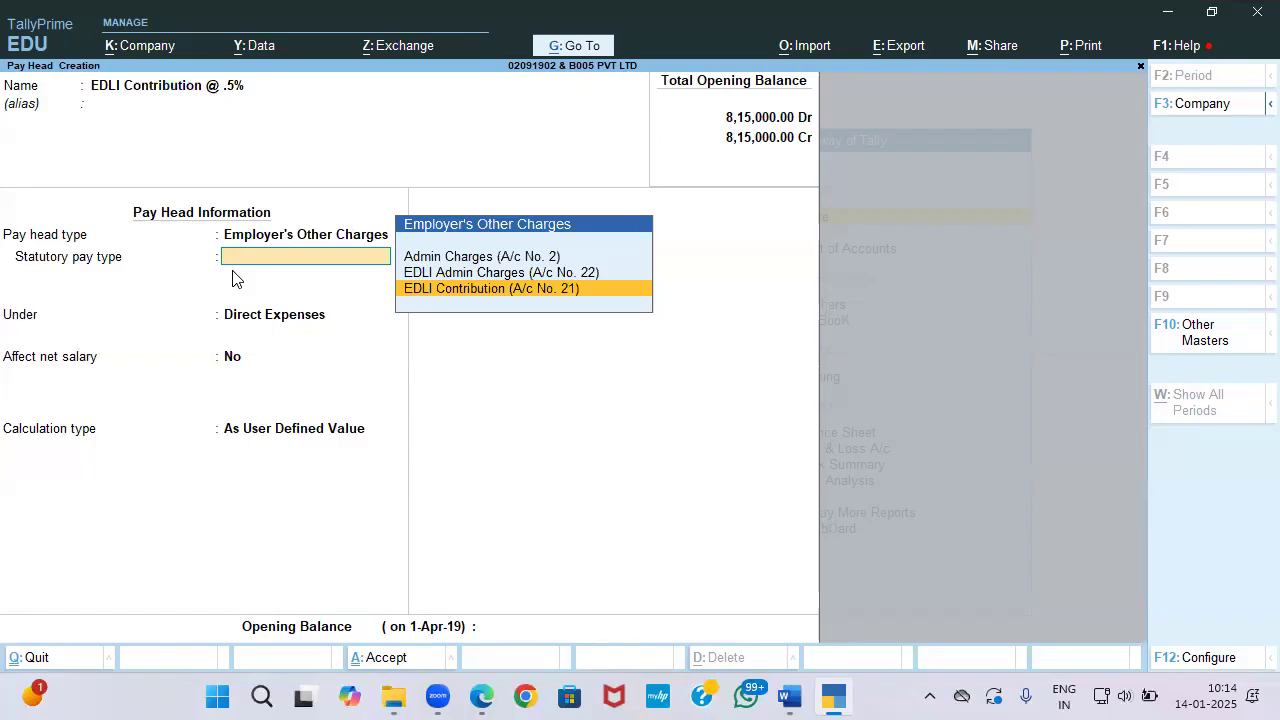
pyautogui.press('Return')
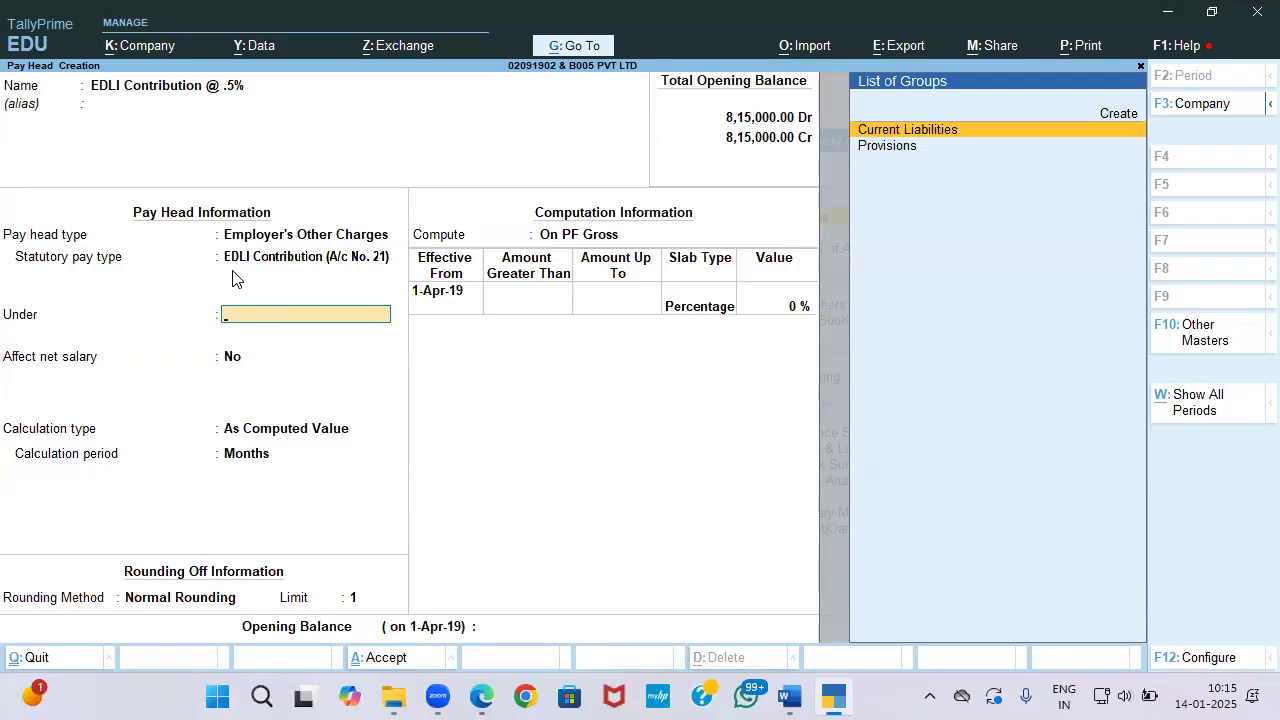
pyautogui.press('Return')
pyautogui.press('Return')
pyautogui.press('Return')
pyautogui.press('Return')
pyautogui.write('.5')
pyautogui.press('Return')
pyautogui.press('Return')
pyautogui.press('Return')
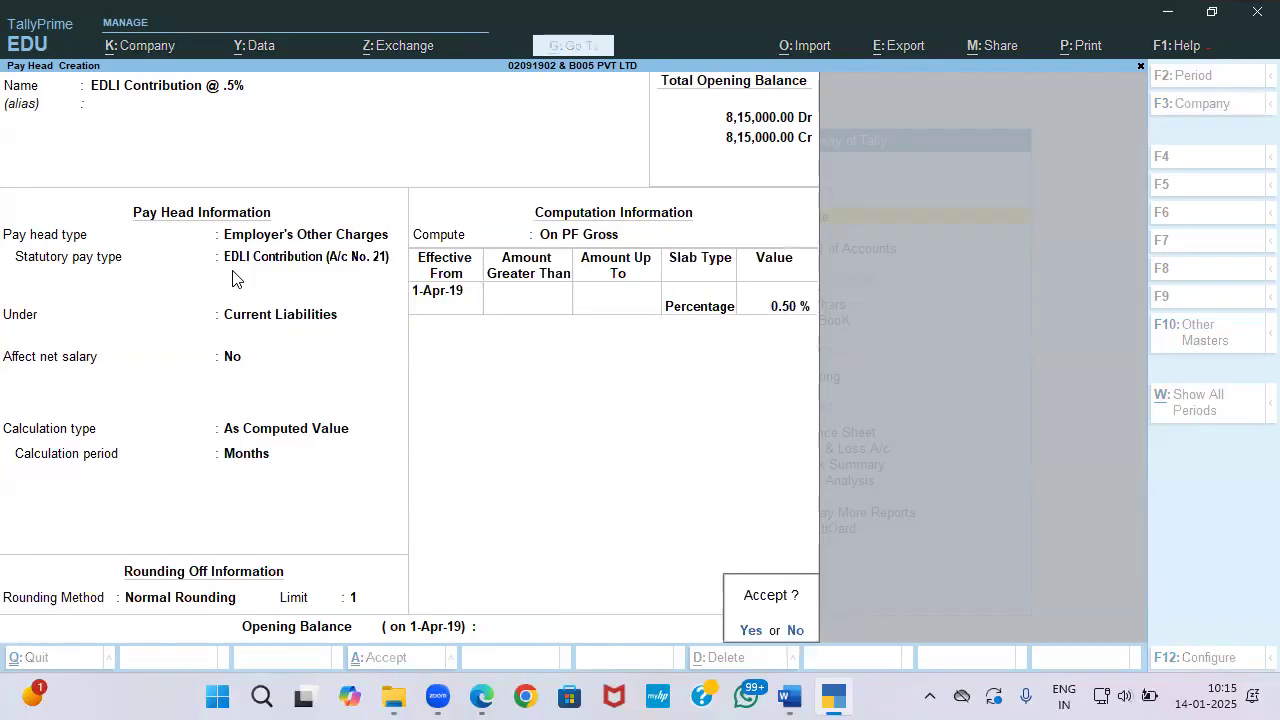
pyautogui.press('Return')
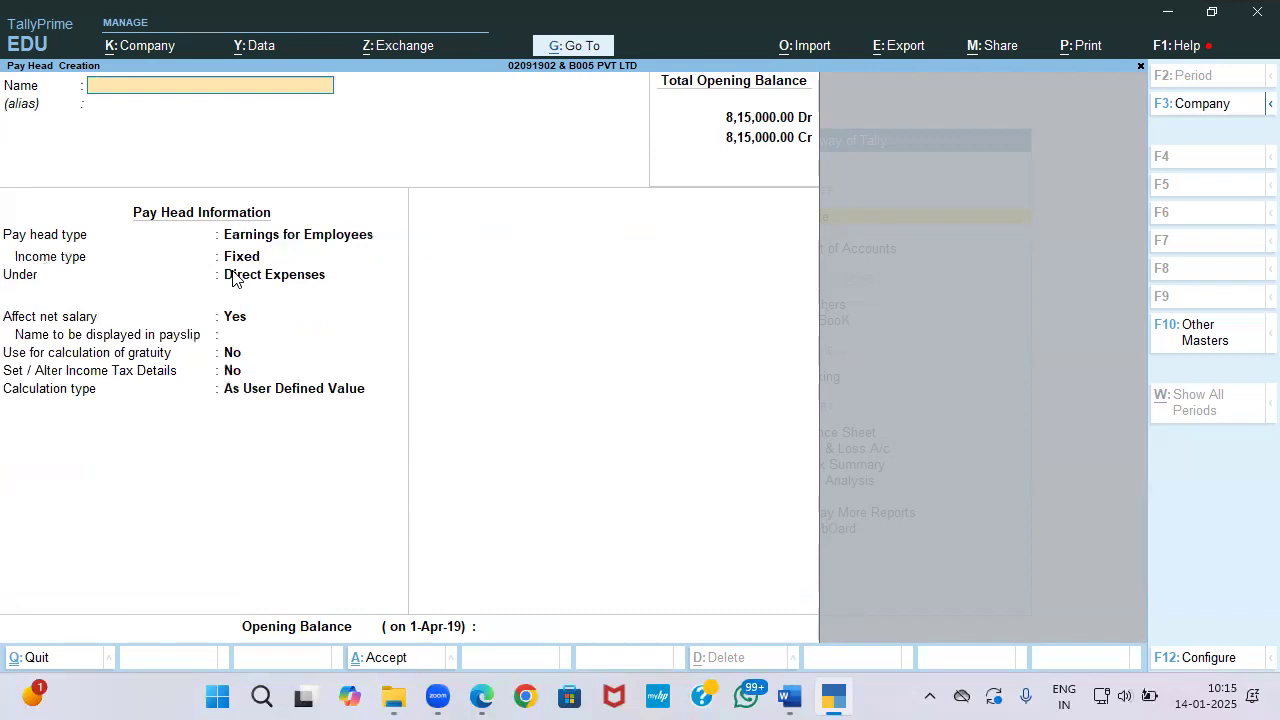
# Step: Create the 'Salary Payble' pay head as Not Applicable under Current Liabilities
pyautogui.write('Salary Payble')
pyautogui.press('Return')
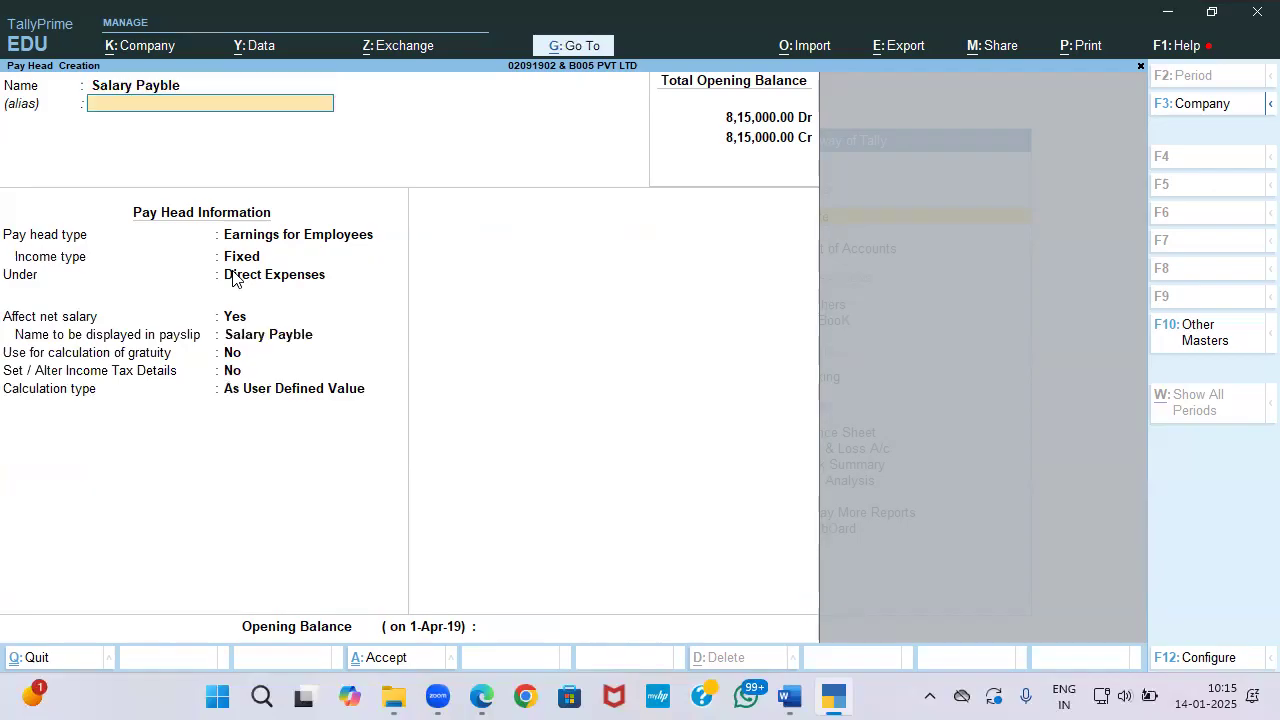
pyautogui.press('Return')
pyautogui.press('Up')
pyautogui.press('Up')
pyautogui.press('Up')
pyautogui.press('Return')
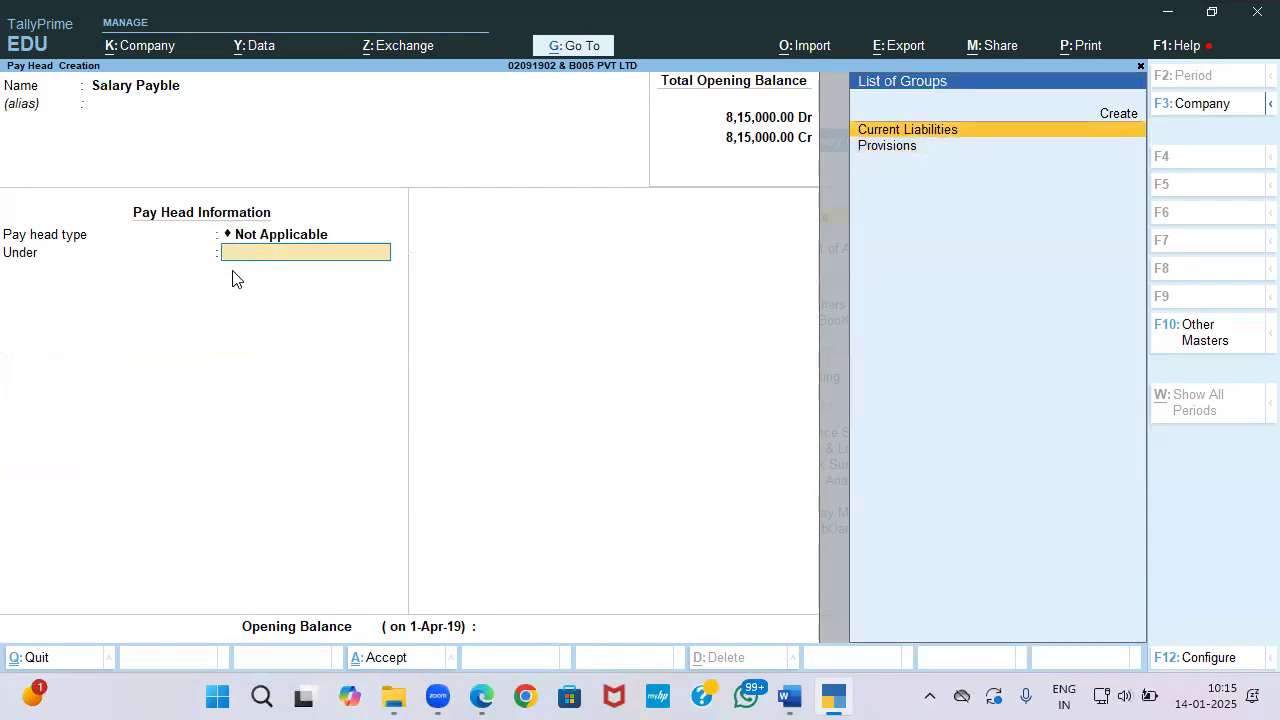
pyautogui.press('Return')
# Step: Create the 'PF Payable' pay head as Not Applicable under Current Liabilities
pyautogui.press('Return')
pyautogui.press('Return')
pyautogui.write('PF')
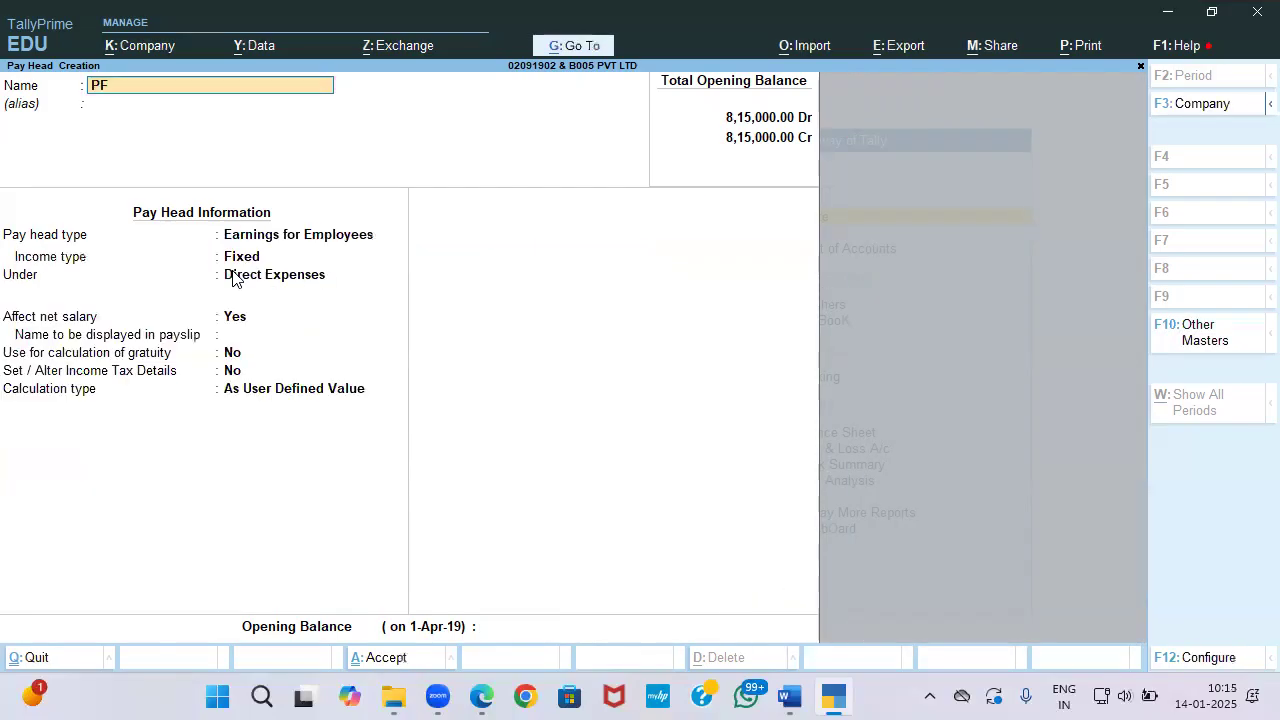
pyautogui.write(' Payable')
pyautogui.press('Return')
pyautogui.press('Up')
pyautogui.press('Up')
pyautogui.press('Up')
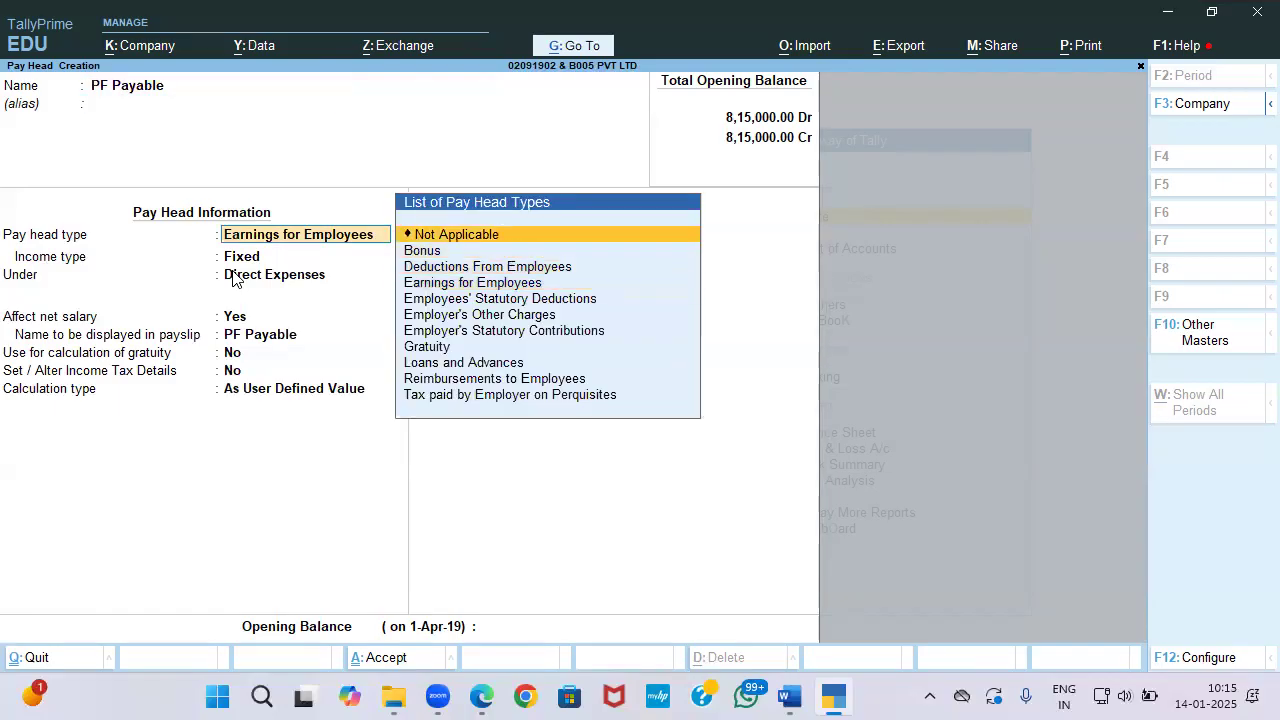
pyautogui.press('Return')
pyautogui.press('Up')
pyautogui.press('Return')
pyautogui.press('Return')
pyautogui.press('Return')
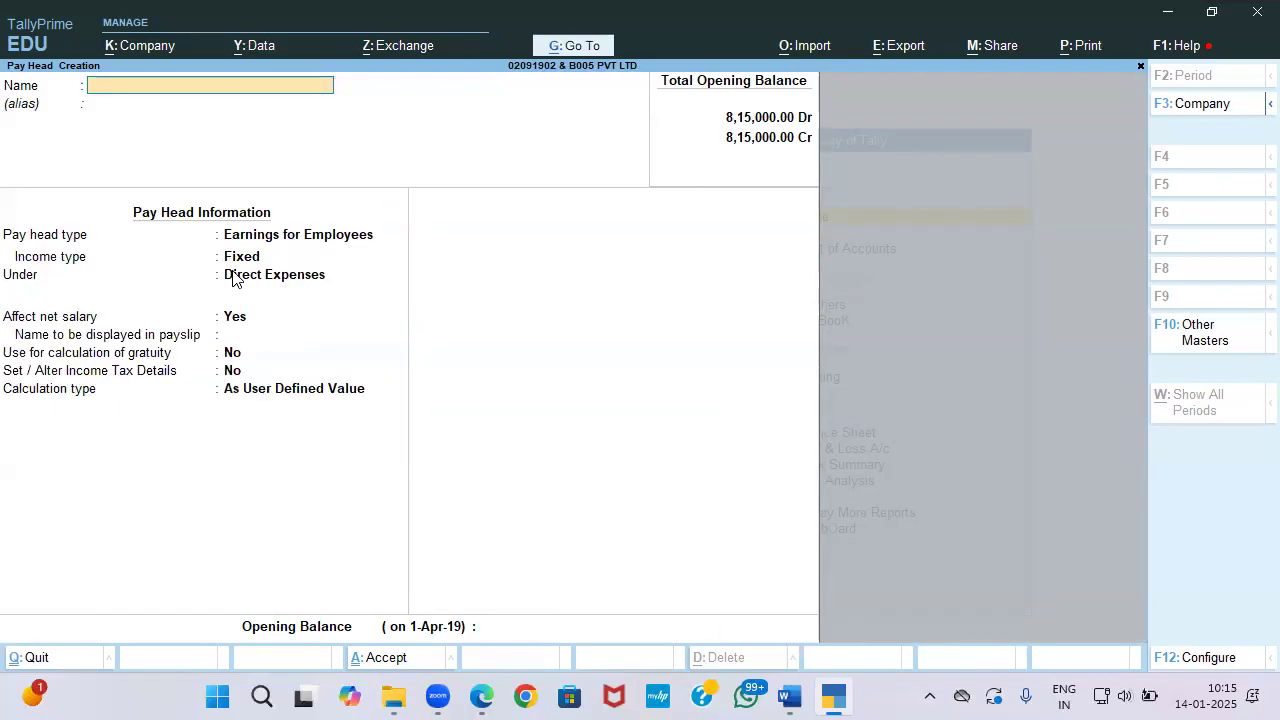
# Step: Create a ledger 'PF Admin chg' under Indirect Expenses
pyautogui.press('Escape')
pyautogui.press('Up')
pyautogui.press('Up')
pyautogui.press('Up')
pyautogui.press('Up')
pyautogui.press('Up')
pyautogui.press('Up')
pyautogui.press('Up')
pyautogui.press('Up')
pyautogui.press('Up')
pyautogui.press('Up')
pyautogui.press('Up')
pyautogui.press('Up')
pyautogui.press('Up')
pyautogui.press('Up')
pyautogui.press('Up')
pyautogui.press('Up')
pyautogui.press('Up')
pyautogui.press('Up')
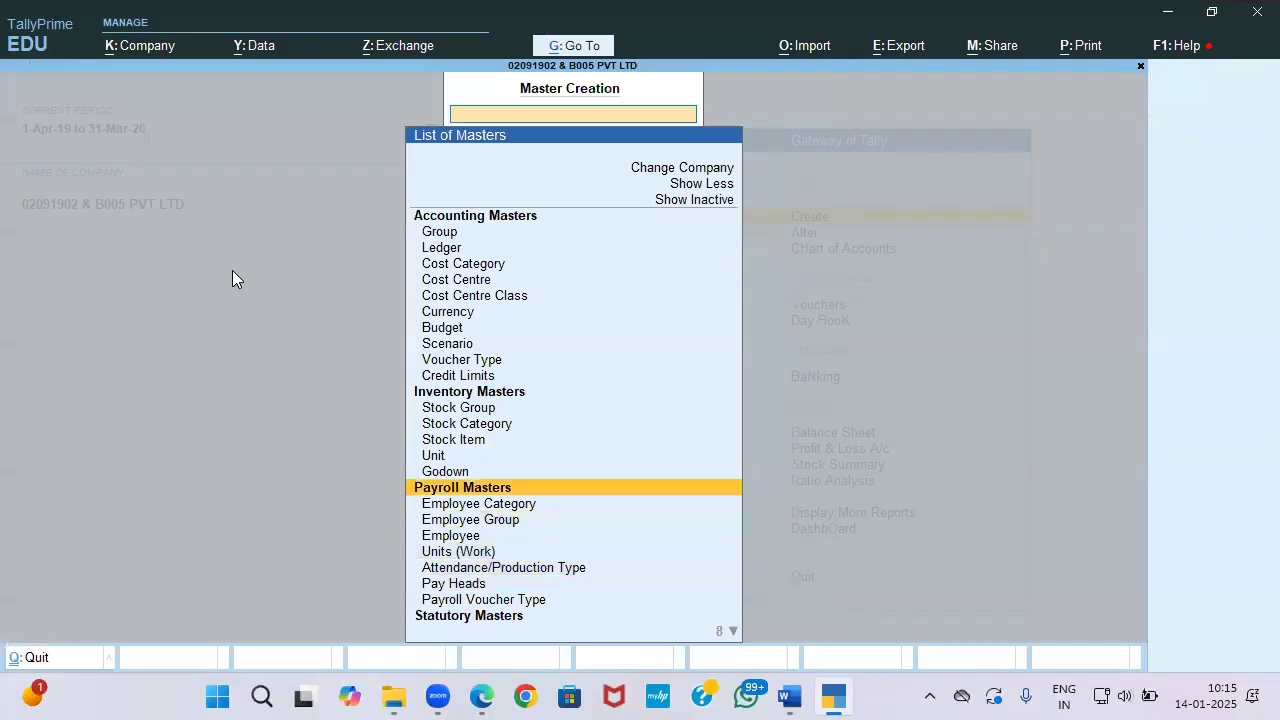
pyautogui.press('Up')
pyautogui.press('Up')
pyautogui.press('Return')
pyautogui.write('PF')
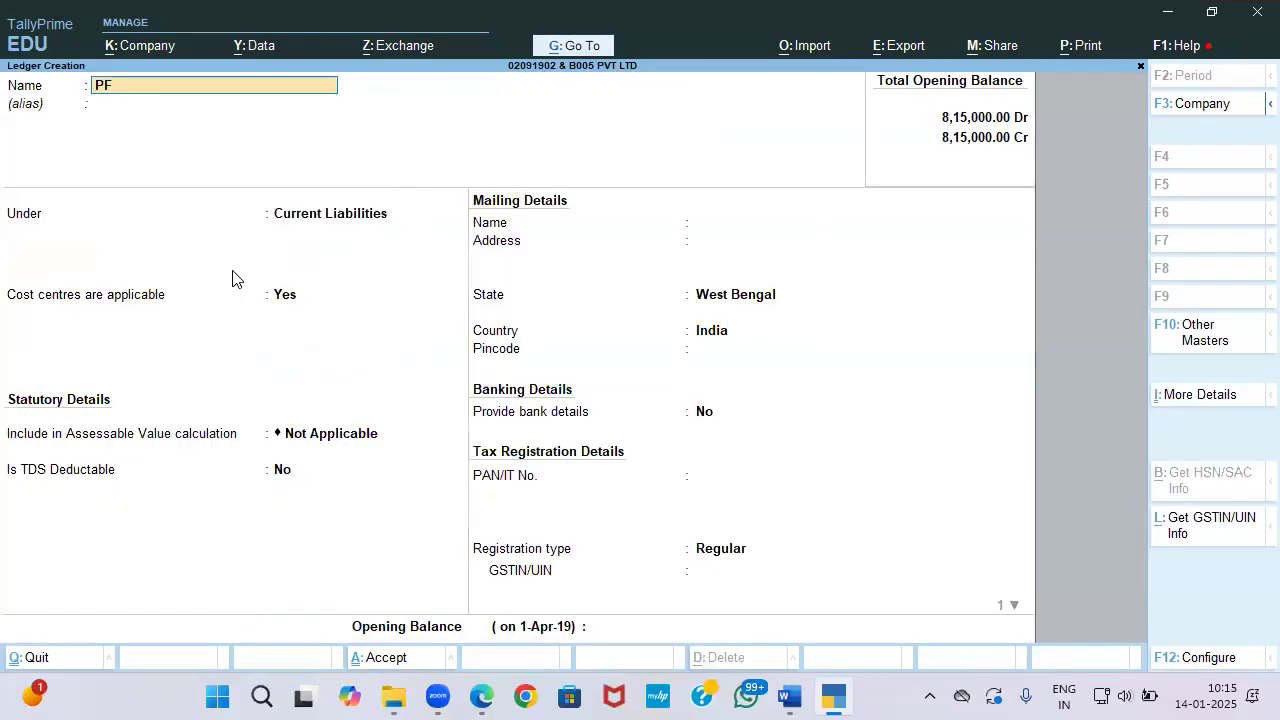
pyautogui.write(' Admin chg')
pyautogui.press('Return')
pyautogui.press('Return')
pyautogui.write('In')
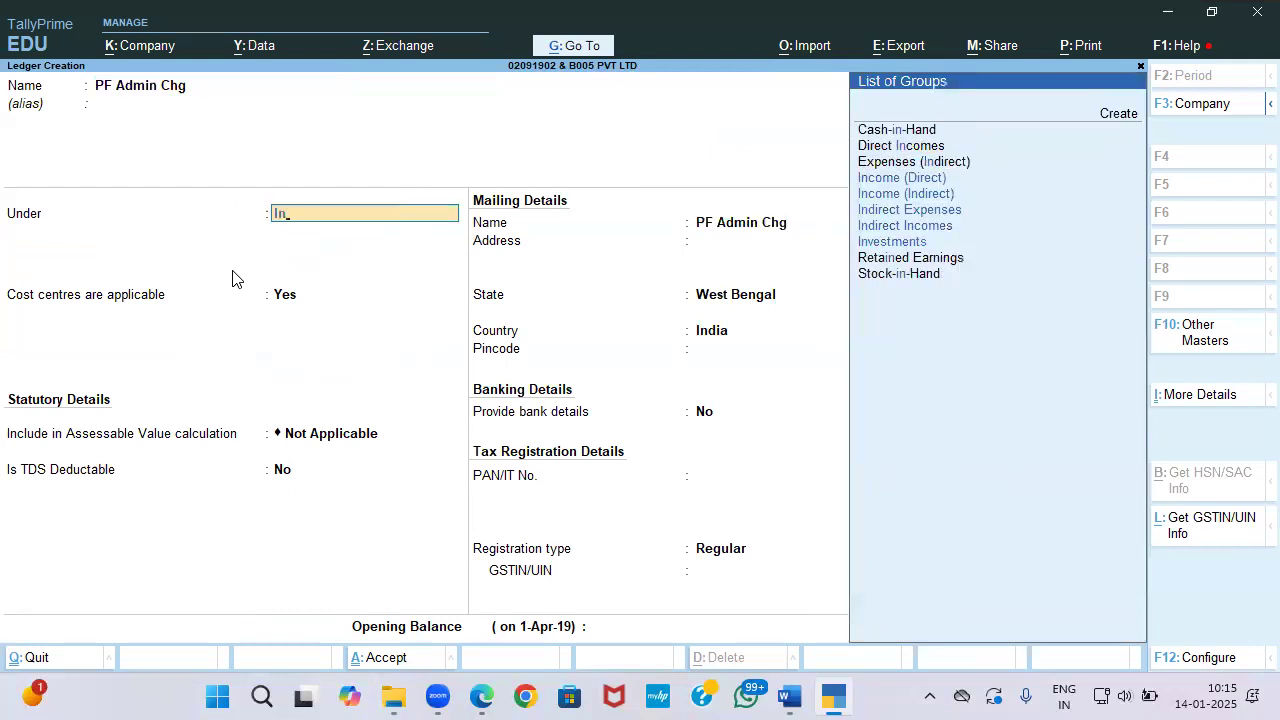
pyautogui.press('Down')
pyautogui.press('Down')
pyautogui.press('Return')
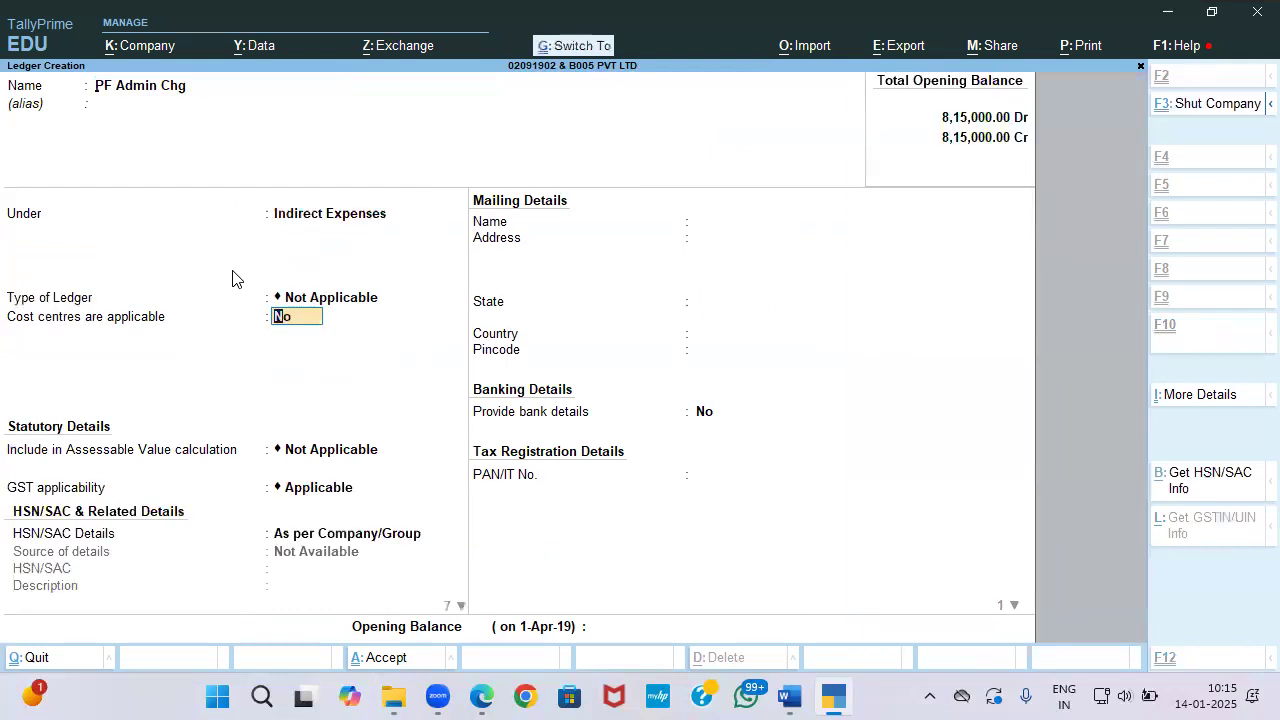
pyautogui.press('Return')
# Step: Close the blank ledger form and return to the Gateway of Tally
pyautogui.press('Escape')
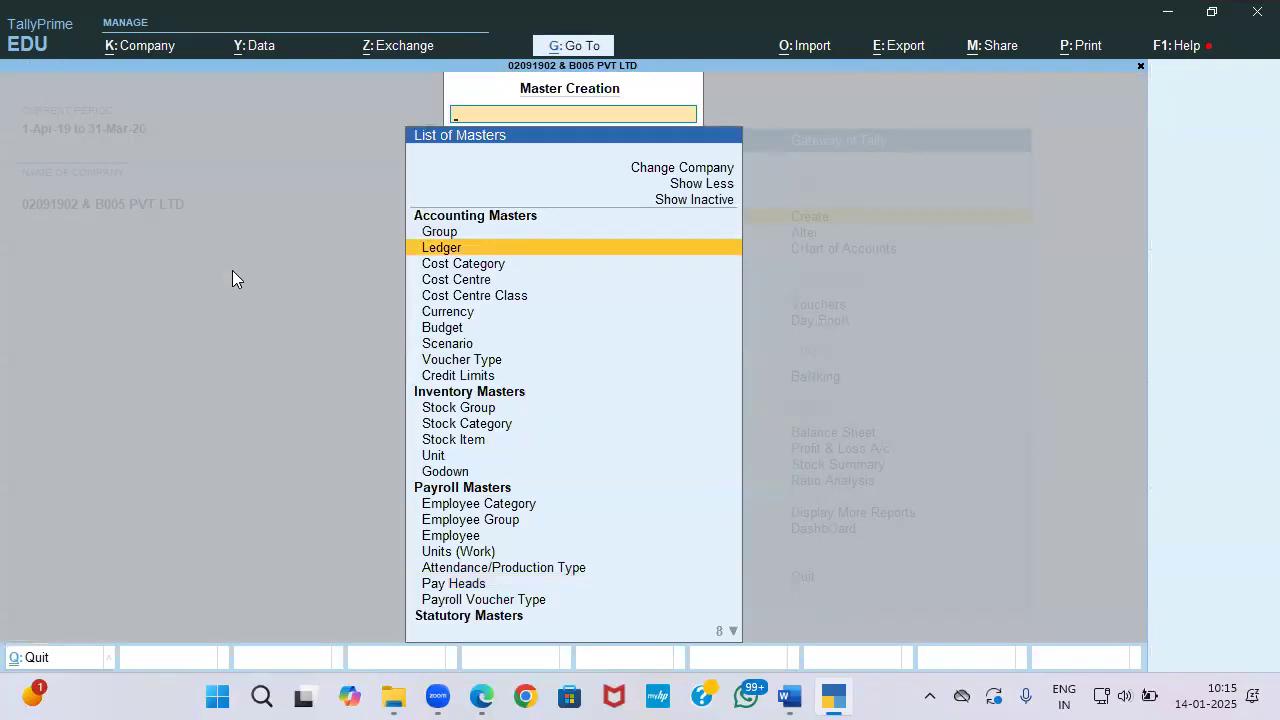
pyautogui.press('Down')
pyautogui.press('Down')
pyautogui.press('Down')
pyautogui.press('Down')
pyautogui.press('Down')
pyautogui.press('Down')
pyautogui.press('Down')
pyautogui.press('Down')
pyautogui.press('Down')
# Step: Go to Alter > Employee Salary Details and consult the salary slips PDF
pyautogui.press('Escape')
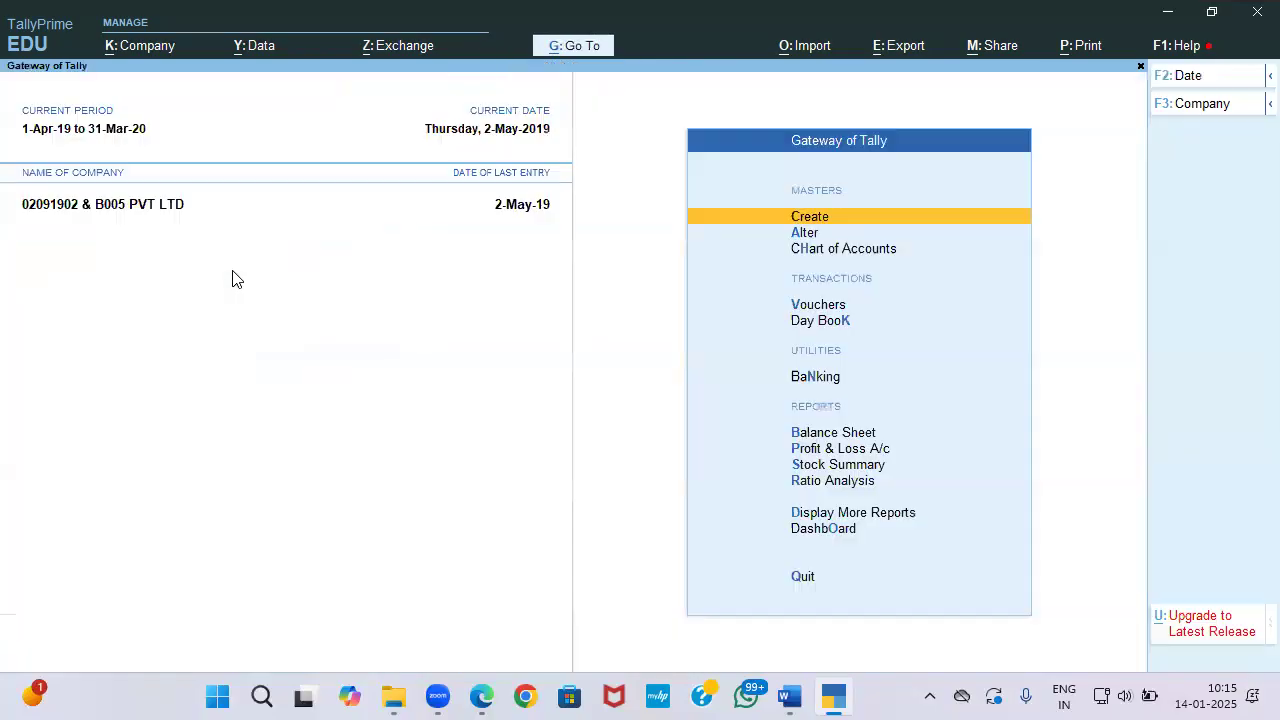
pyautogui.press('Down')
pyautogui.press('Return')
pyautogui.press('Down')
pyautogui.press('Down')
pyautogui.press('Down')
pyautogui.press('Down')
pyautogui.press('Down')
pyautogui.press('Down')
pyautogui.press('Down')
pyautogui.press('Down')
pyautogui.press('Down')
pyautogui.press('Down')
pyautogui.press('Down')
pyautogui.press('Down')
pyautogui.press('Down')
pyautogui.press('Down')
pyautogui.press('Down')
pyautogui.press('Down')
pyautogui.press('Down')
pyautogui.press('Up')
pyautogui.press('Return')
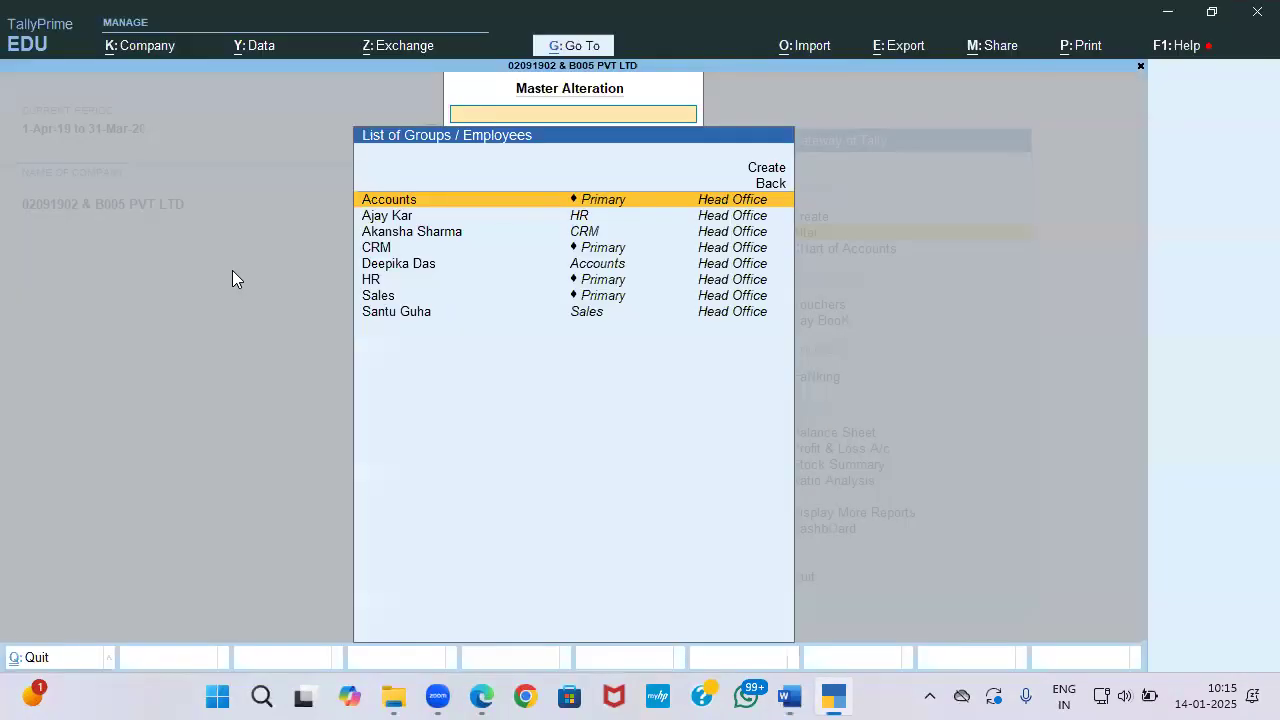
pyautogui.hotkey('alt', 'Tab')
pyautogui.press('Tab')
pyautogui.hotkey('alt', 'Tab')
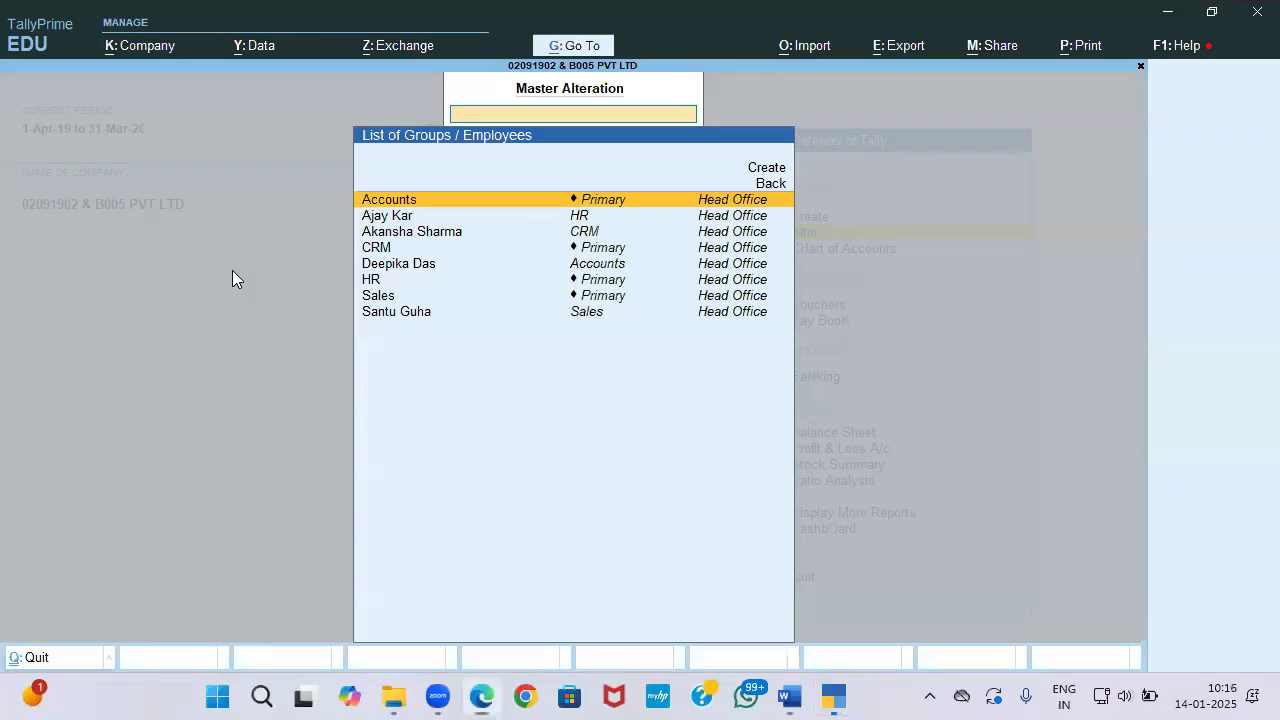
# Step: Give the HR employee effective date 1-Apr-19 and a Basic pay head of 7,800
pyautogui.press('Down')
pyautogui.press('Return')
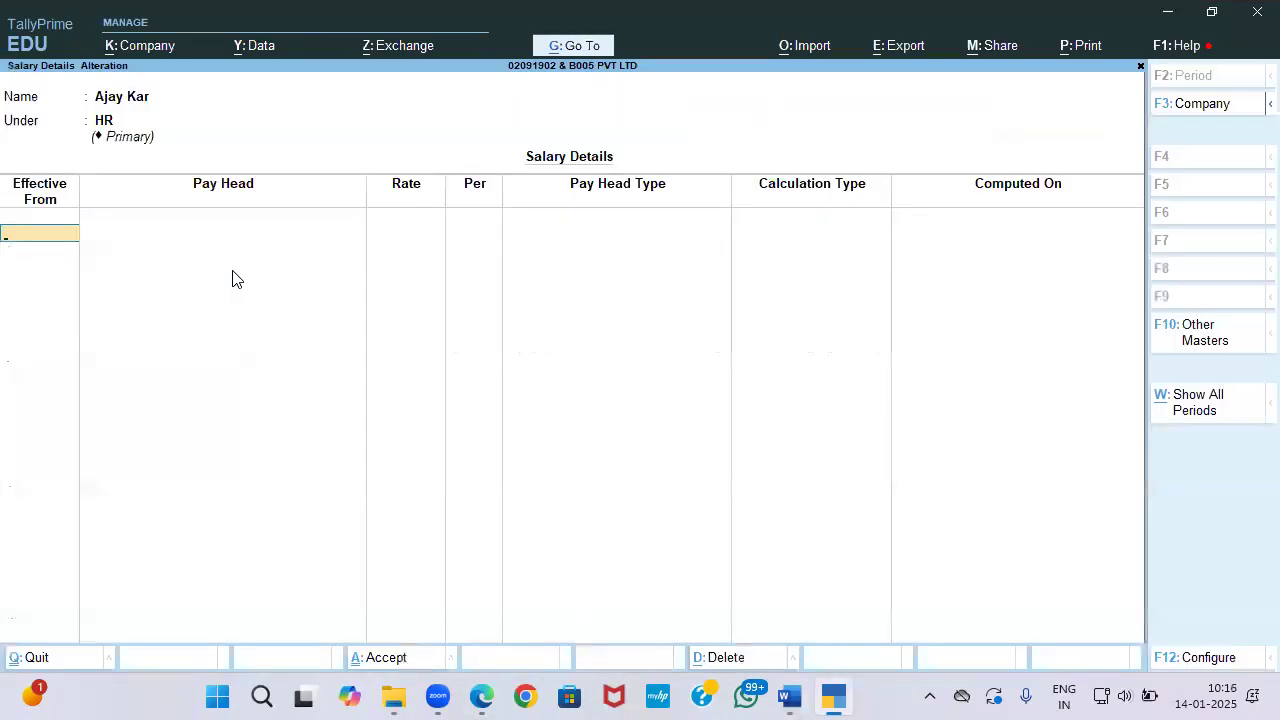
pyautogui.write('1-4')
pyautogui.press('Return')
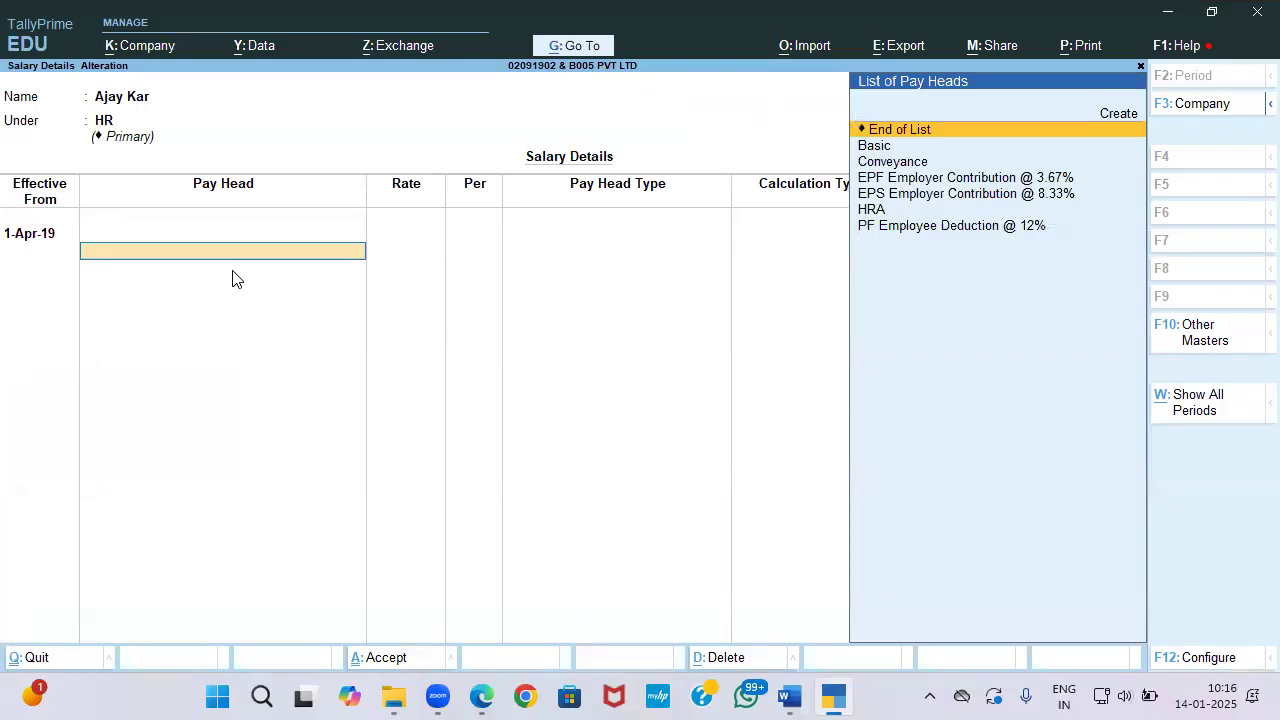
pyautogui.press('Down')
pyautogui.press('Return')
pyautogui.hotkey('alt', 'Tab')
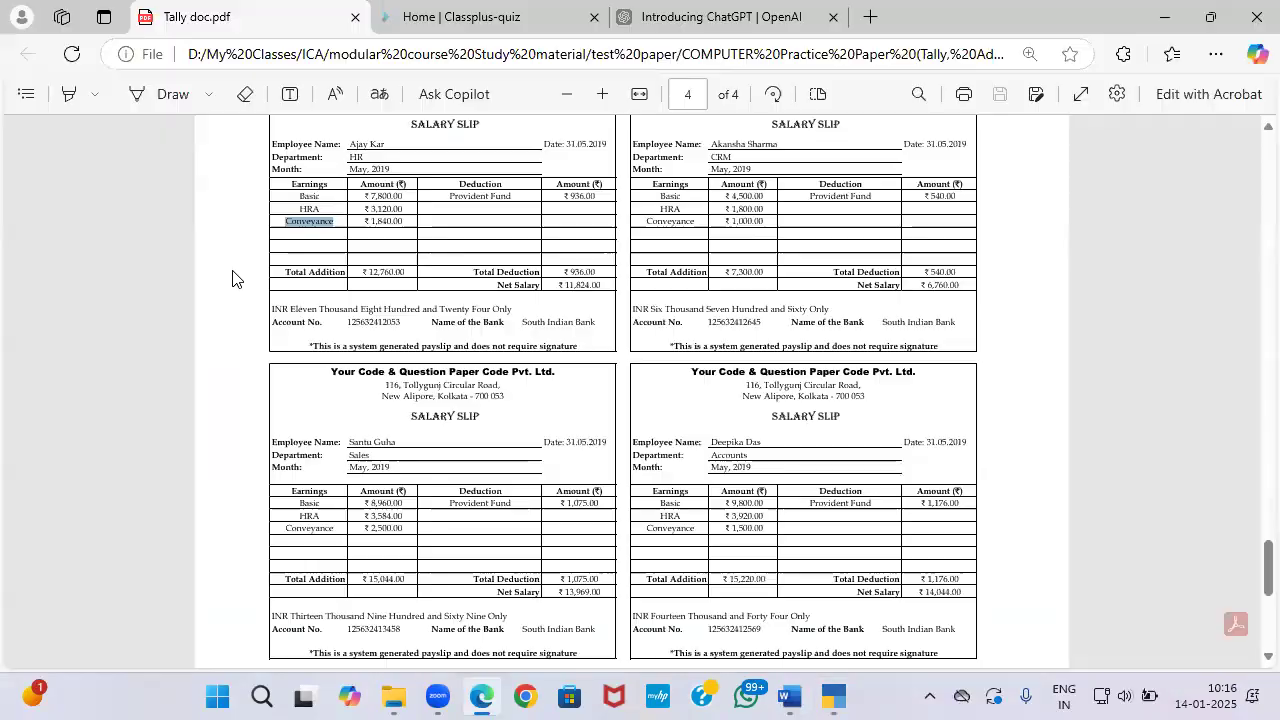
pyautogui.hotkey('alt', 'Tab')
pyautogui.write('7800')
pyautogui.press('Return')
pyautogui.press('Return')
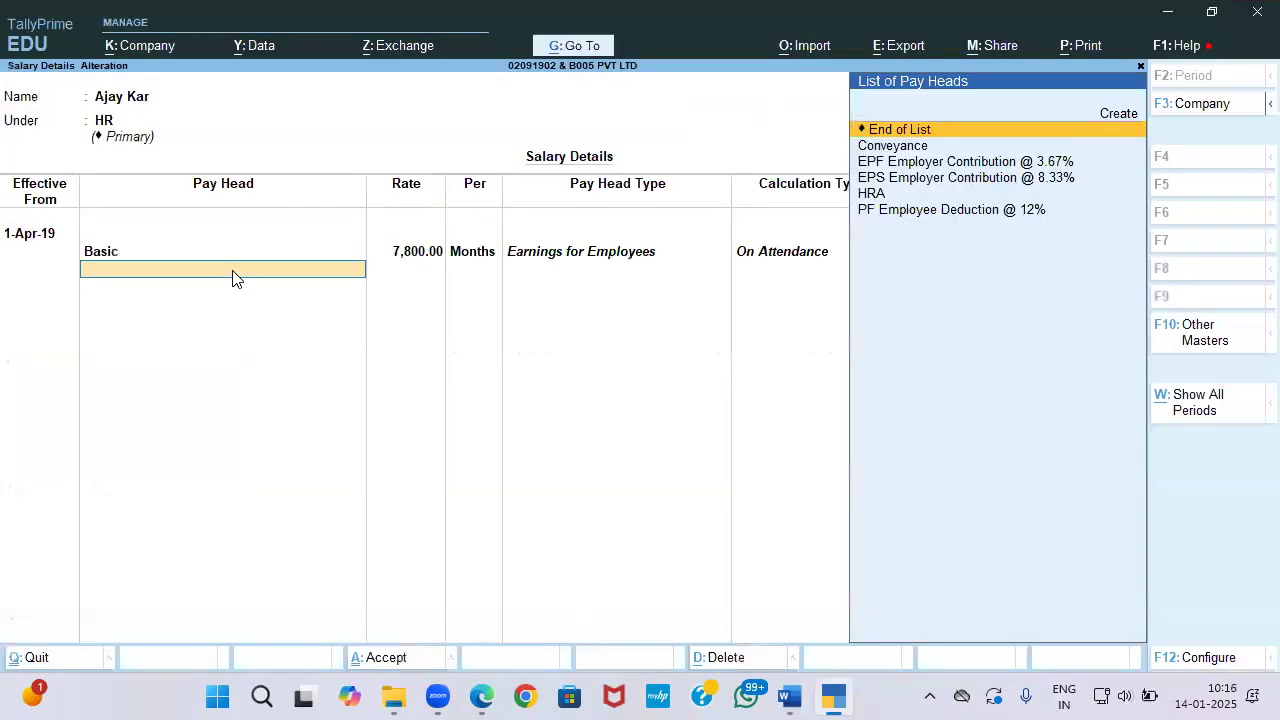
# Step: Add HRA, Conveyance 1,840, PF Employee Deduction 12%, EPS 8.33% and EPF 3.67% for HR
pyautogui.press('Down')
pyautogui.press('Down')
pyautogui.press('Down')
pyautogui.press('Down')
pyautogui.press('Return')
pyautogui.press('Down')
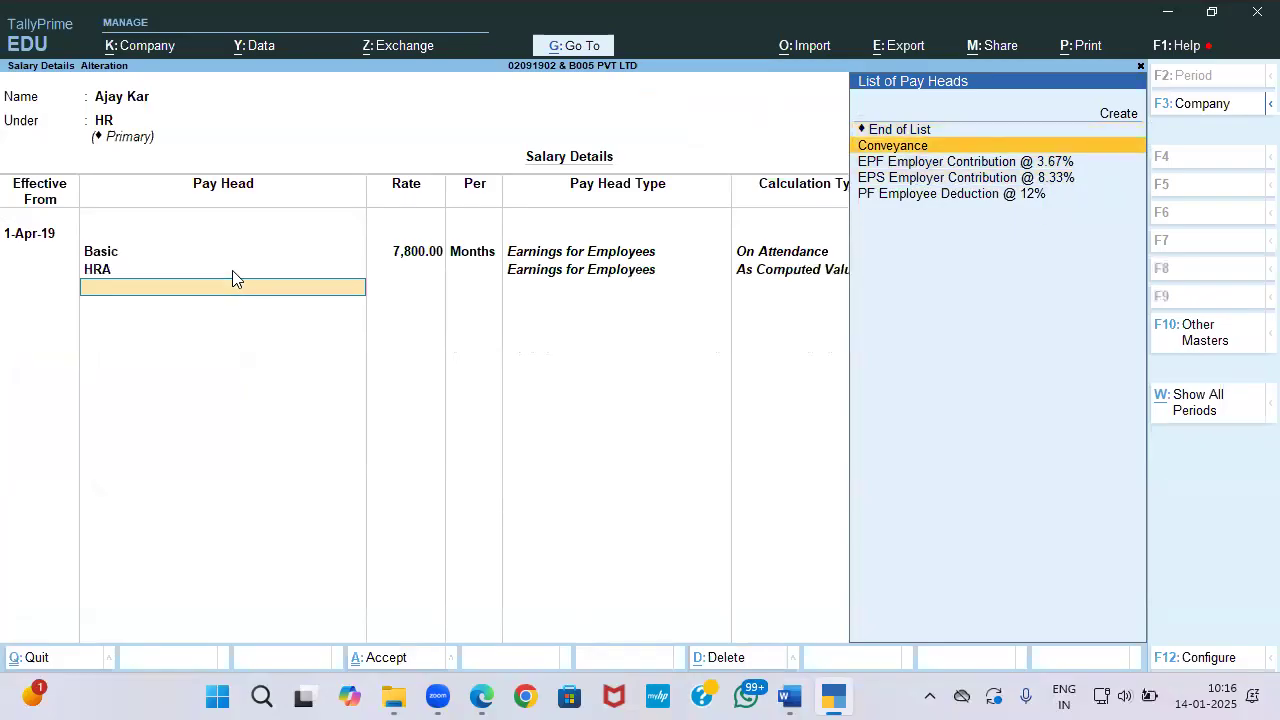
pyautogui.press('Return')
pyautogui.hotkey('alt', 'Tab')
pyautogui.hotkey('alt', 'Tab')
pyautogui.write('1')
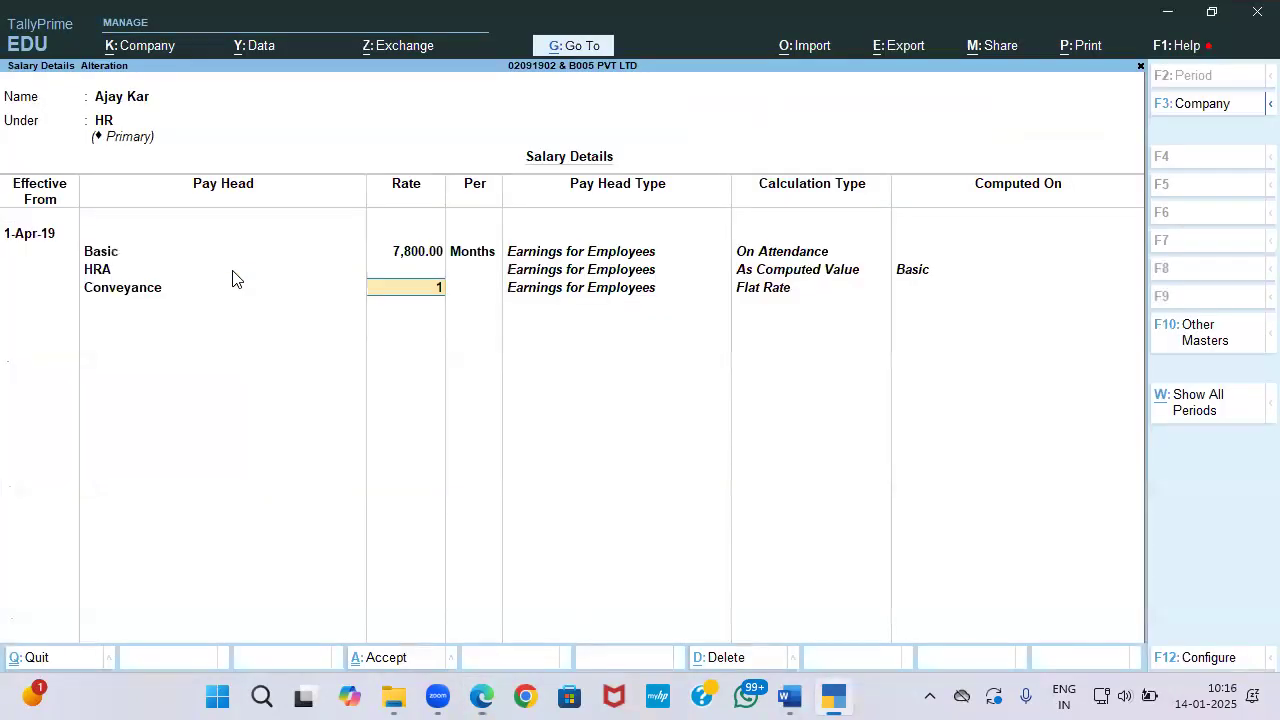
pyautogui.write(',840')
pyautogui.press('Return')
pyautogui.press('Return')
pyautogui.press('Return')
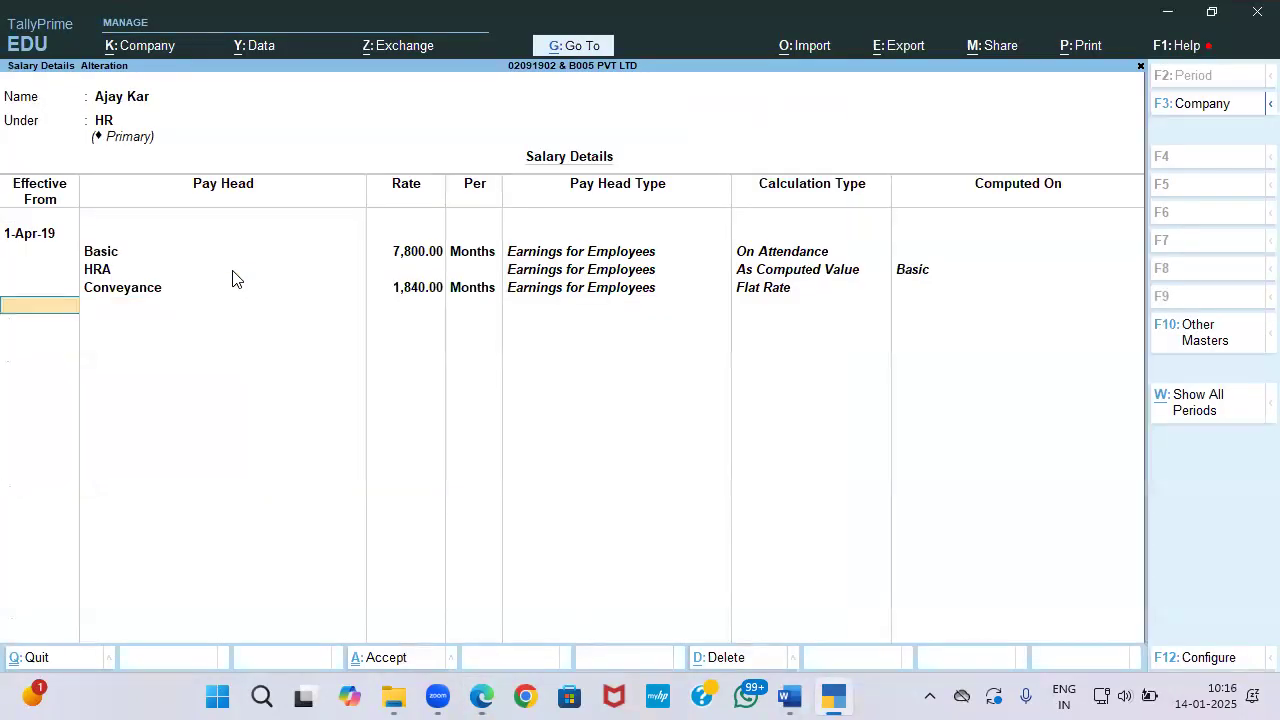
pyautogui.press('BackSpace')
pyautogui.press('Return')
pyautogui.hotkey('alt', 'Tab')
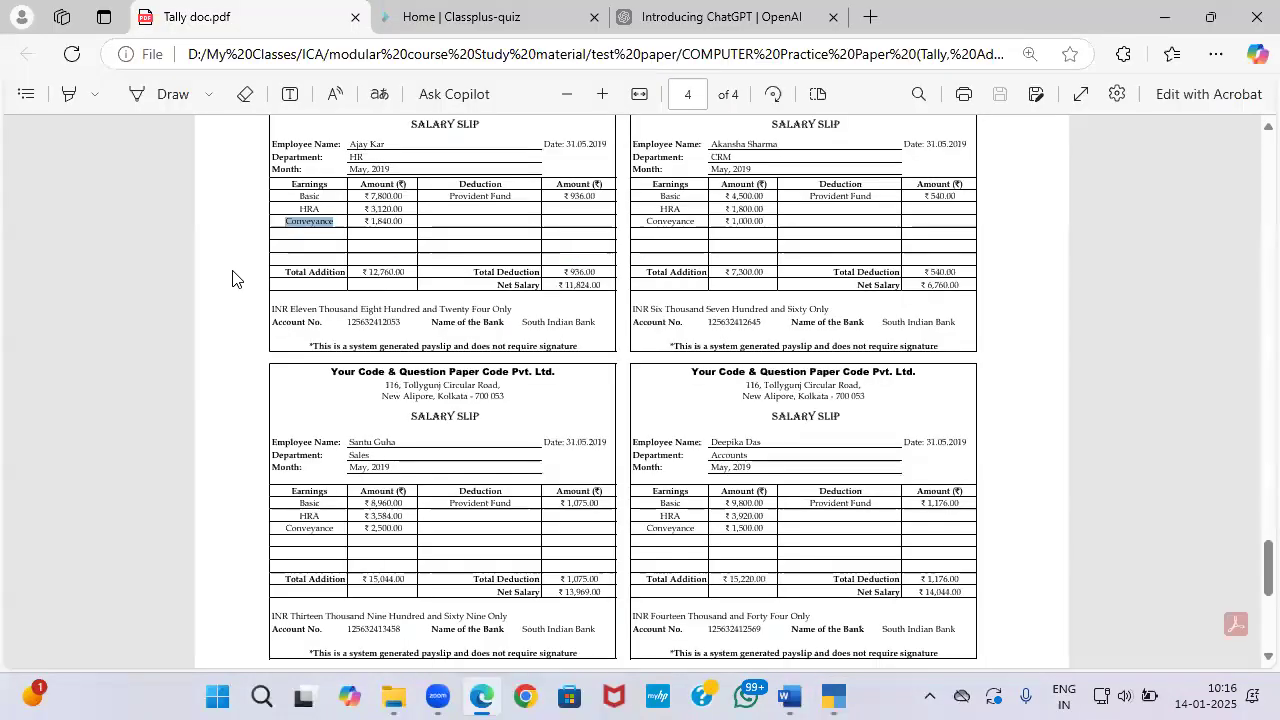
pyautogui.hotkey('alt', 'Tab')
pyautogui.press('Down')
pyautogui.press('Return')
pyautogui.press('Down')
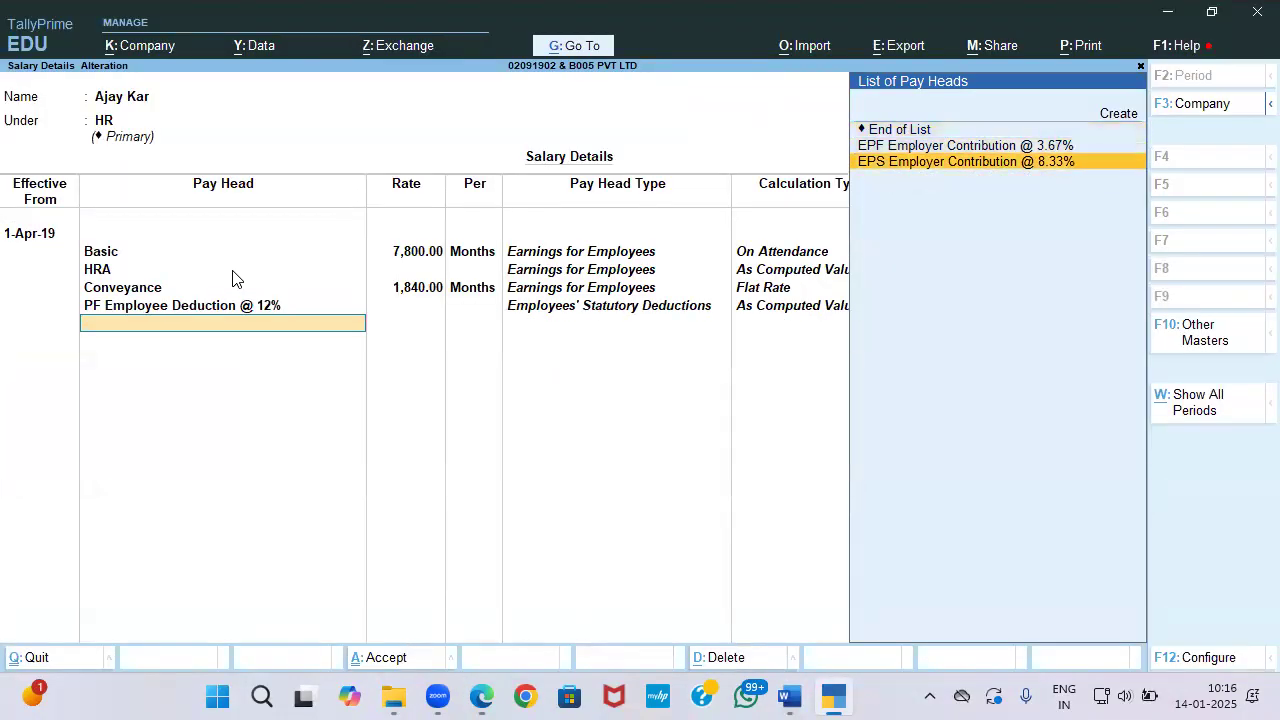
pyautogui.press('Return')
pyautogui.press('Down')
pyautogui.press('Return')
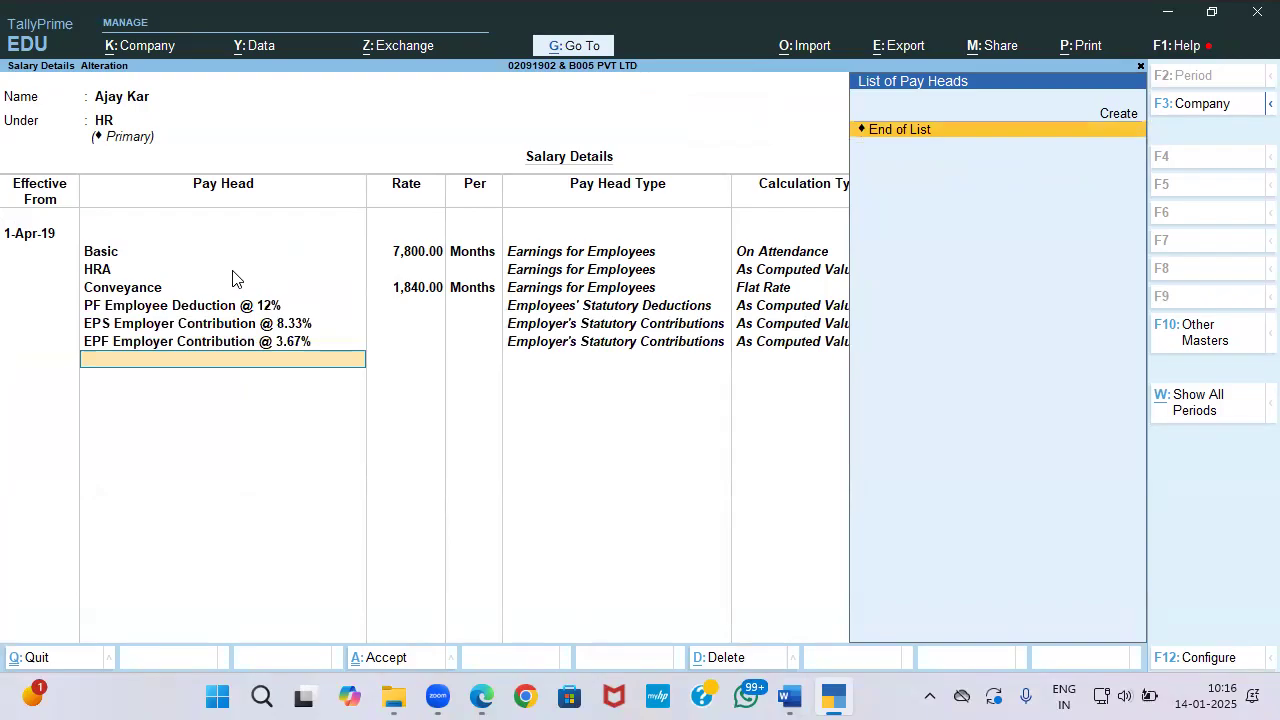
pyautogui.press('Return')
pyautogui.press('Return')
pyautogui.press('Return')
pyautogui.press('Down')
pyautogui.press('Down')
# Step: Give the CRM employee effective date 1-Apr-19 and a Basic pay head of 4,500
pyautogui.hotkey('alt', 'Tab')
pyautogui.hotkey('alt', 'Tab')
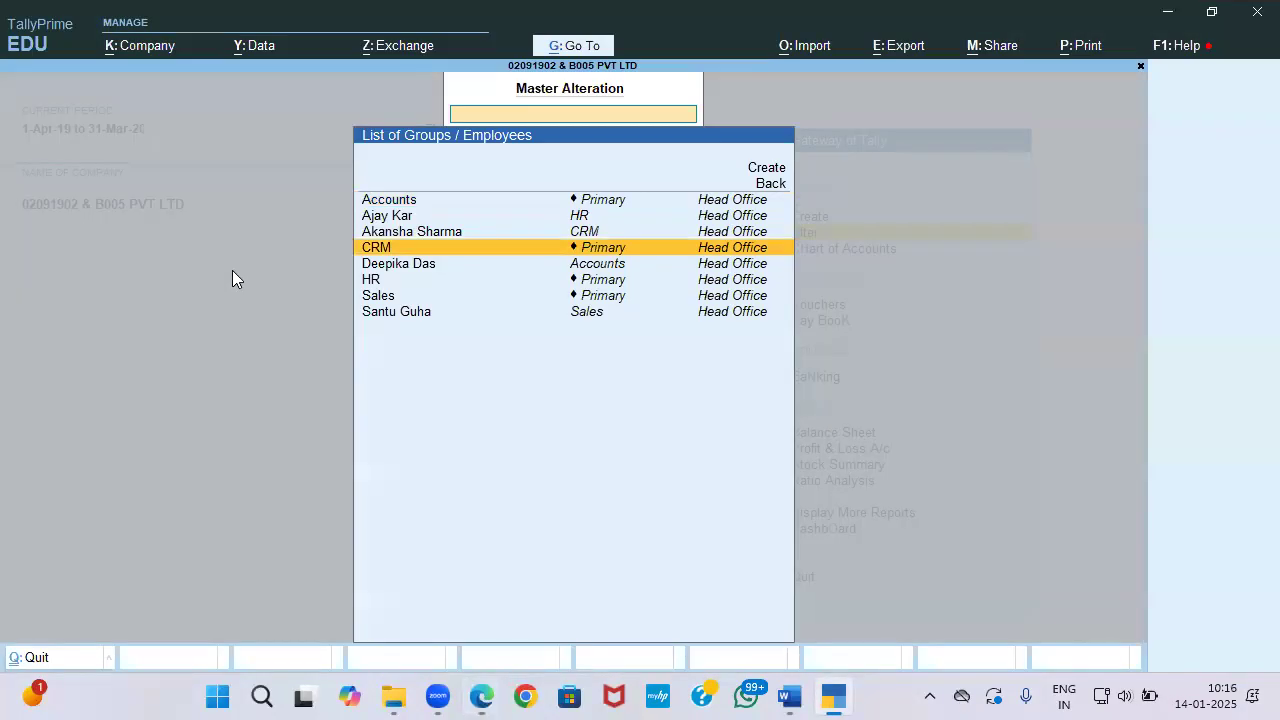
pyautogui.press('Up')
pyautogui.press('Return')
pyautogui.write('1-4')
pyautogui.press('Return')
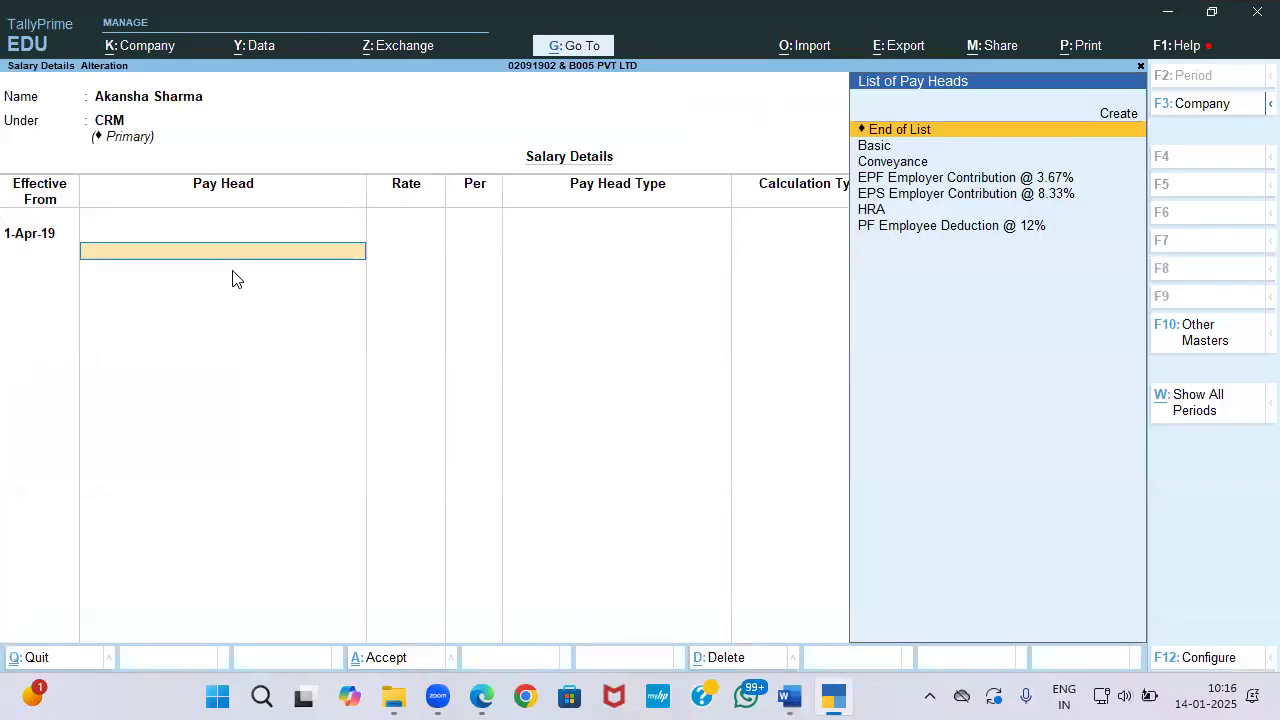
pyautogui.press('Down')
pyautogui.press('Return')
pyautogui.hotkey('alt', 'Tab')
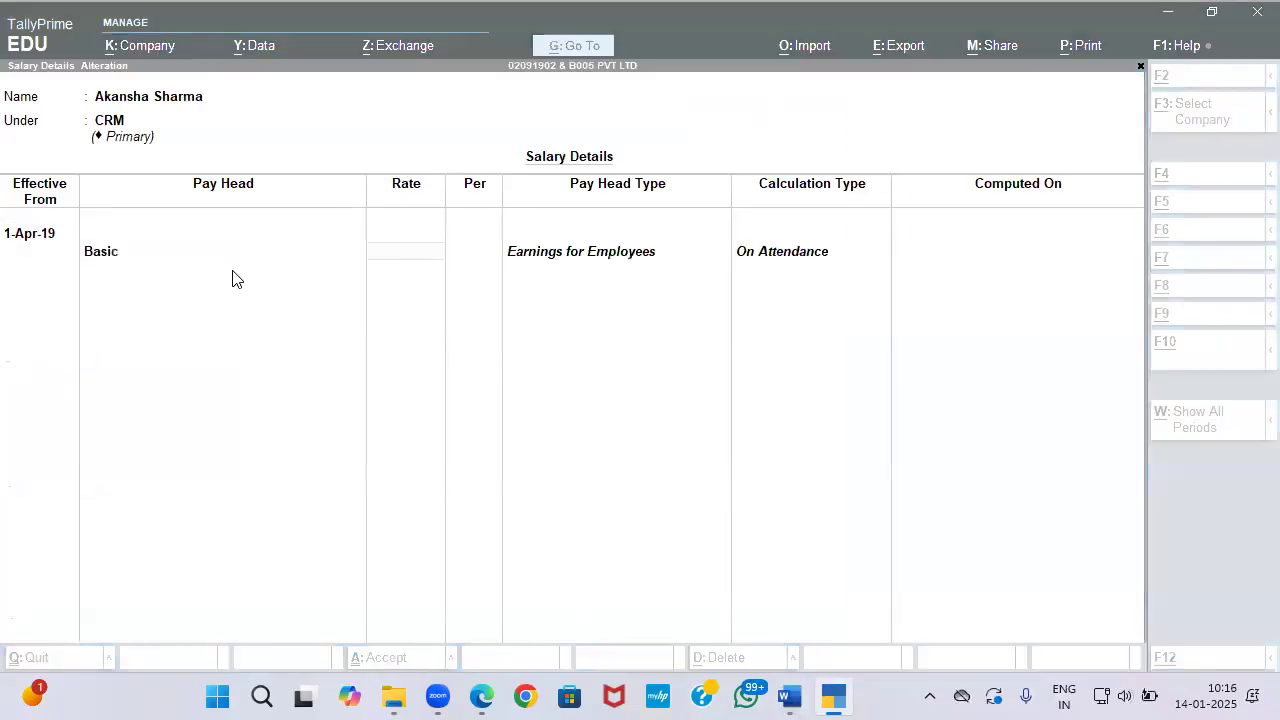
pyautogui.hotkey('alt', 'Tab')
pyautogui.write('4500')
pyautogui.press('Return')
pyautogui.press('Return')
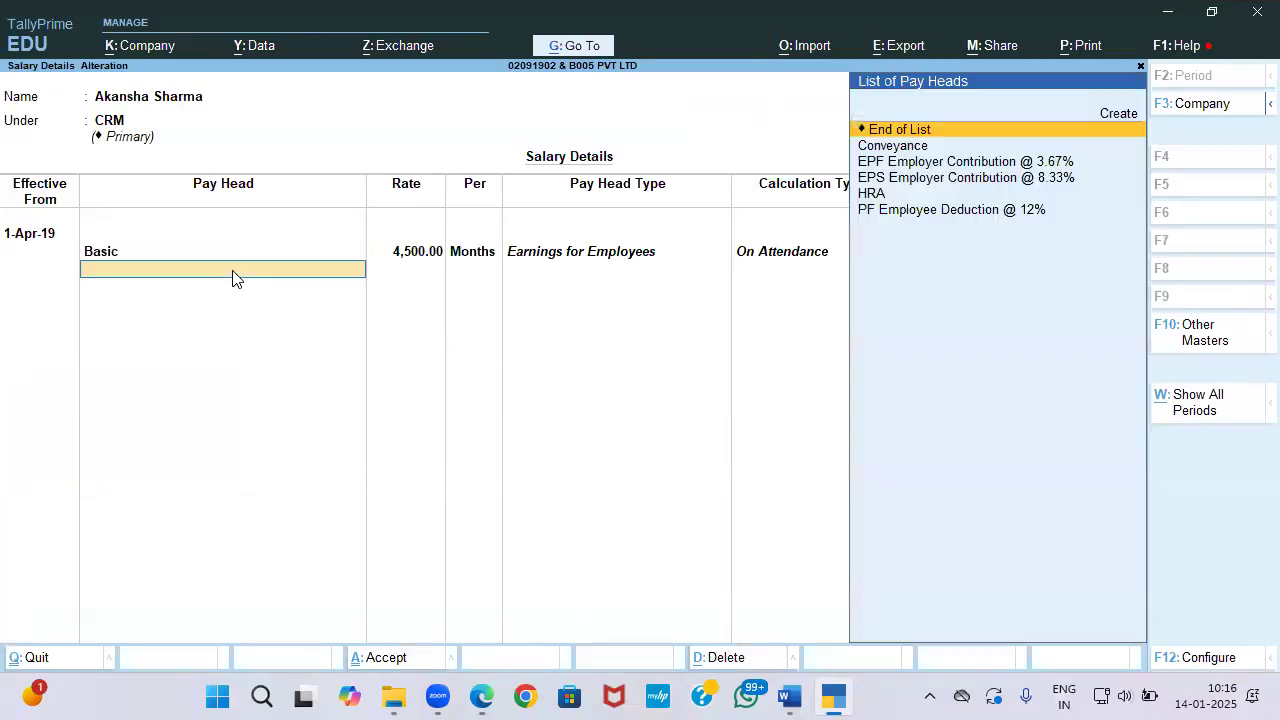
# Step: Add HRA, Conveyance 1,000 and the PF, EPF and EPS heads for CRM, then save
pyautogui.press('Down')
pyautogui.press('Down')
pyautogui.press('Down')
pyautogui.press('Down')
pyautogui.press('Return')
pyautogui.press('Down')
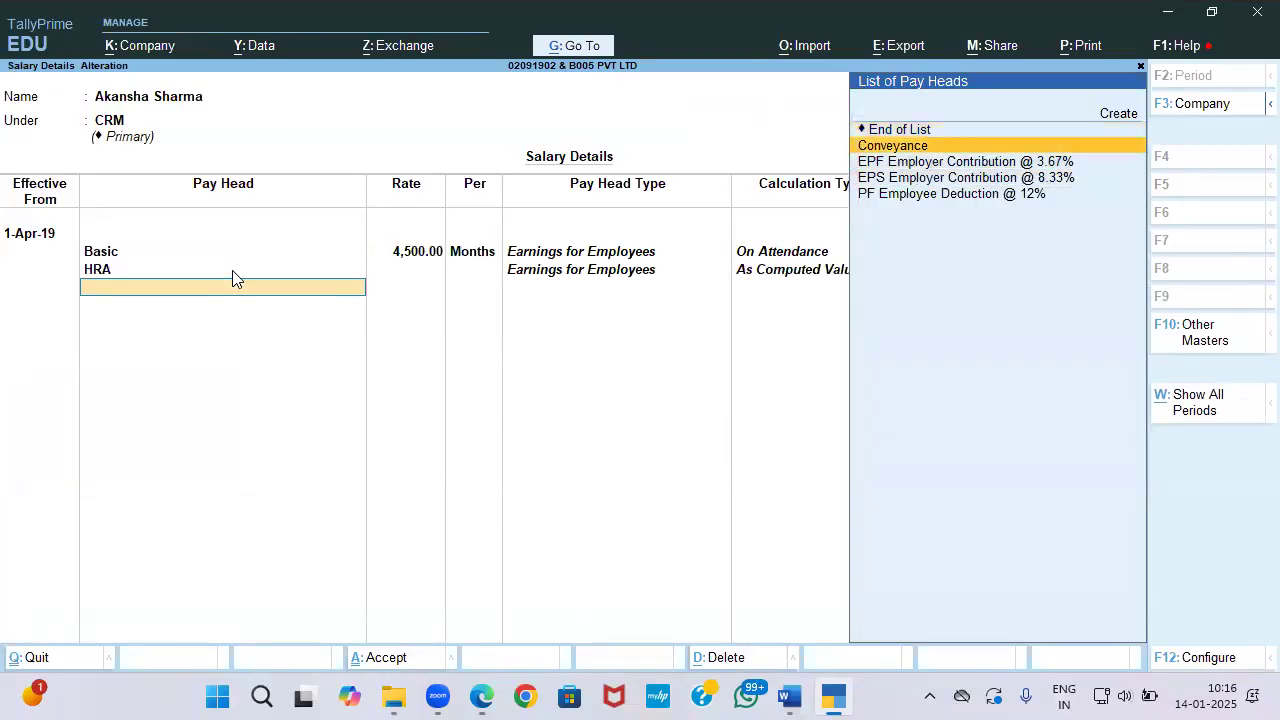
pyautogui.press('Return')
pyautogui.hotkey('alt', 'Tab')
pyautogui.hotkey('alt', 'Tab')
pyautogui.write('1,000')
pyautogui.press('Return')
pyautogui.press('Return')
pyautogui.press('BackSpace')
pyautogui.press('BackSpace')
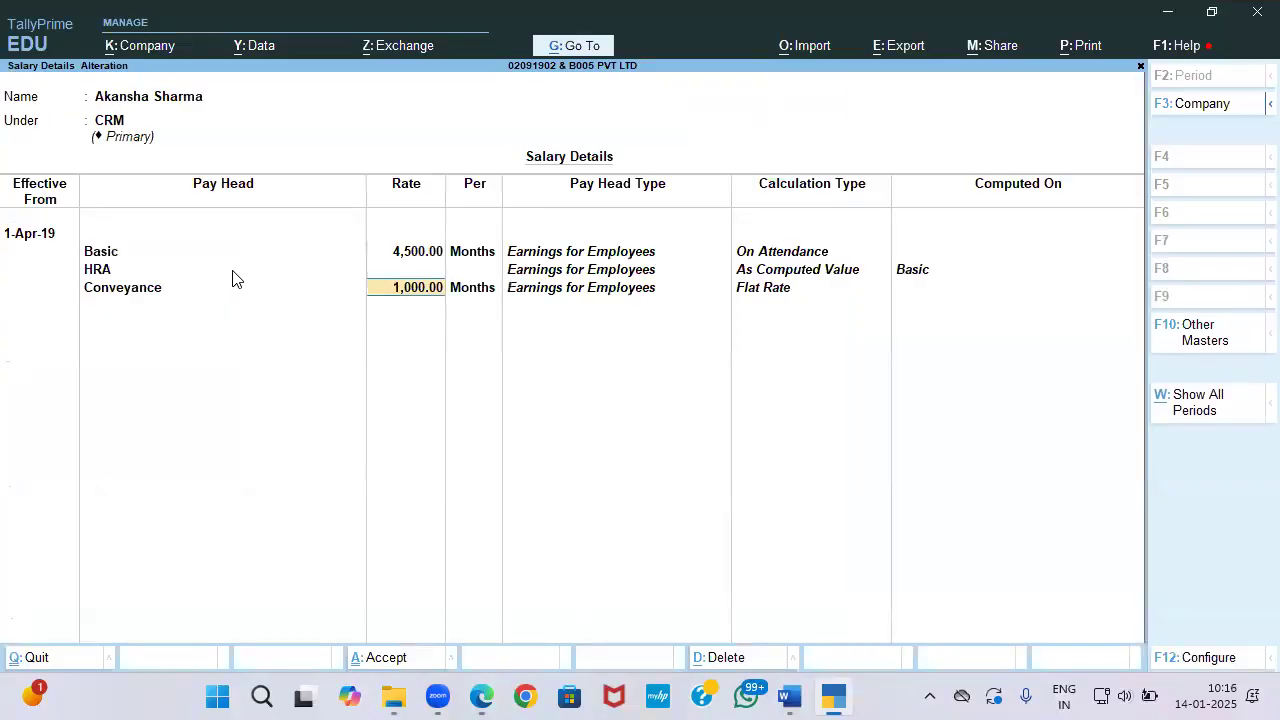
pyautogui.press('Return')
pyautogui.press('Return')
pyautogui.press('Down')
pyautogui.press('Down')
pyautogui.press('Down')
pyautogui.press('Return')
pyautogui.press('Down')
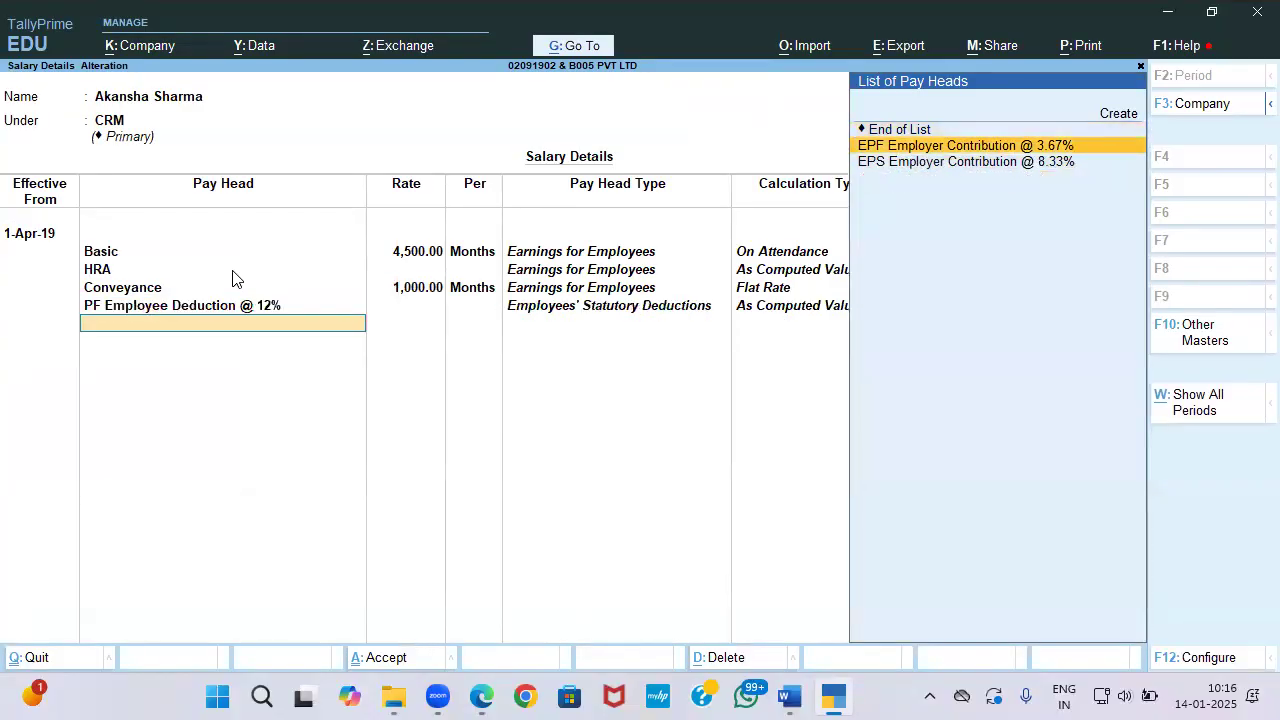
pyautogui.press('Return')
pyautogui.press('Down')
pyautogui.press('Return')
pyautogui.press('Return')
pyautogui.hotkey('ctrl', 'a')
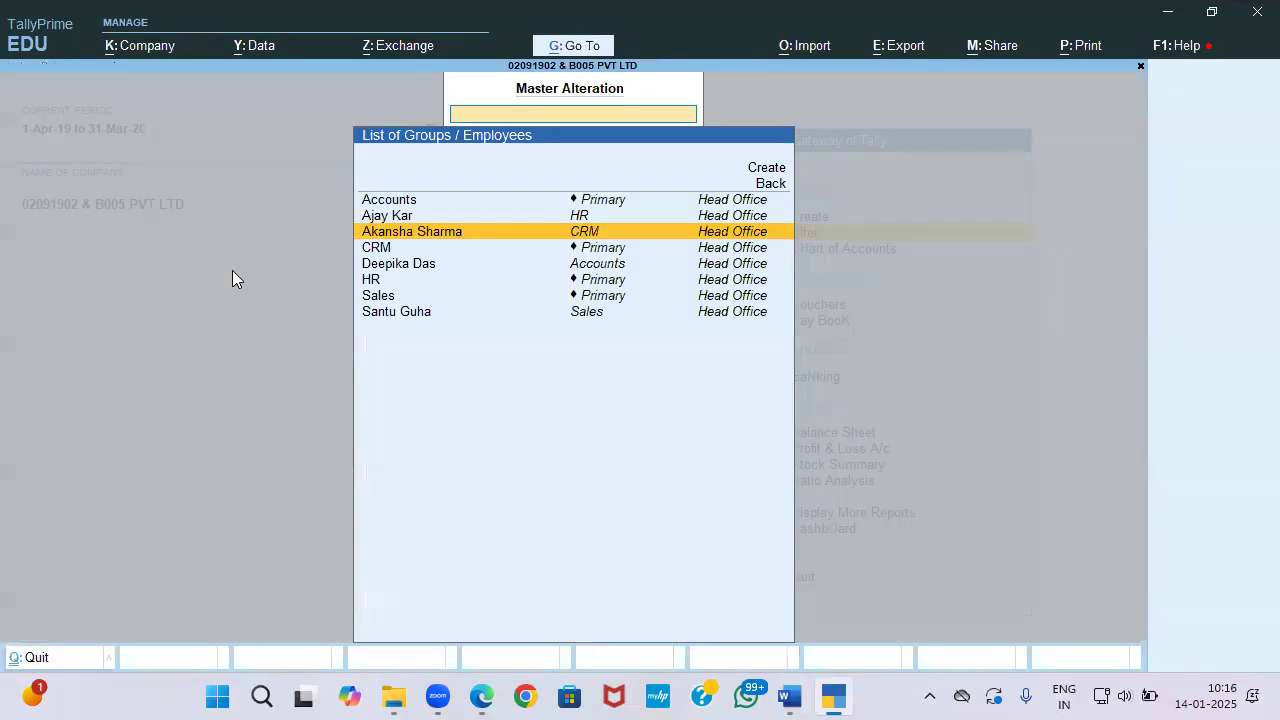
# Step: Check the salary slips and open the Sales employee's salary details
pyautogui.hotkey('alt', 'Tab')
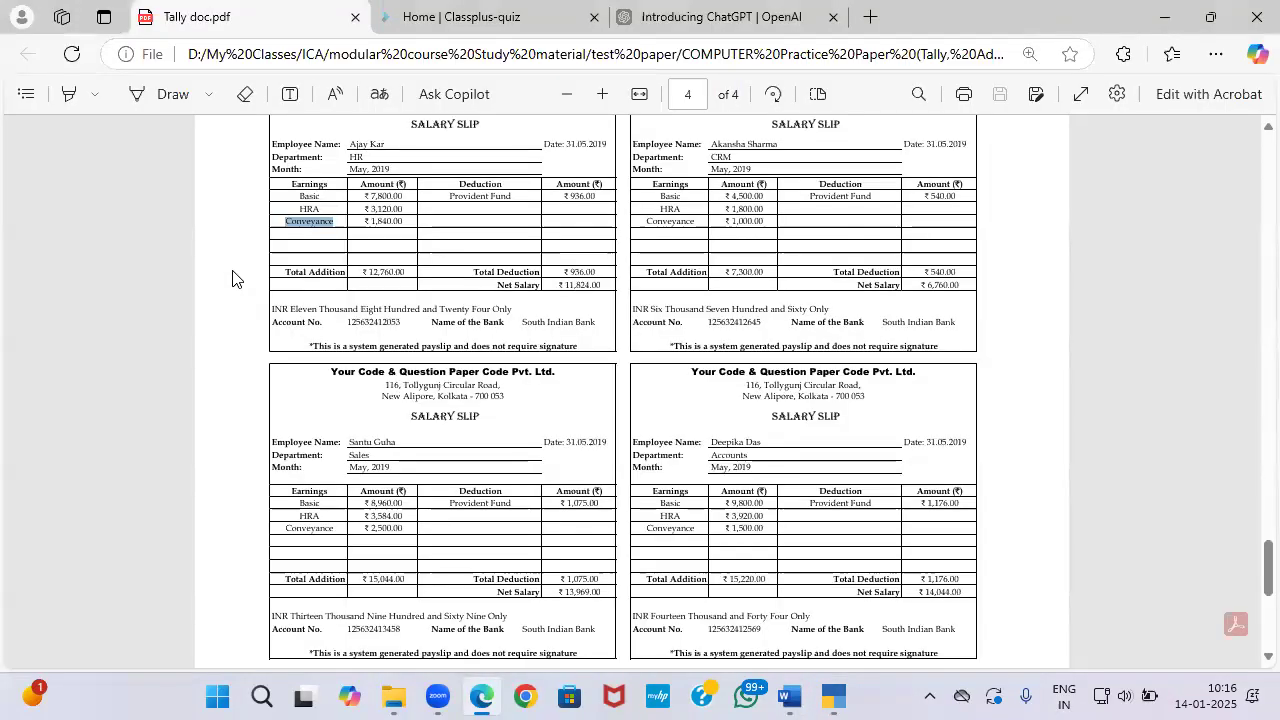
pyautogui.hotkey('alt', 'Tab')
pyautogui.press('Down')
pyautogui.press('Down')
pyautogui.press('Down')
pyautogui.press('Down')
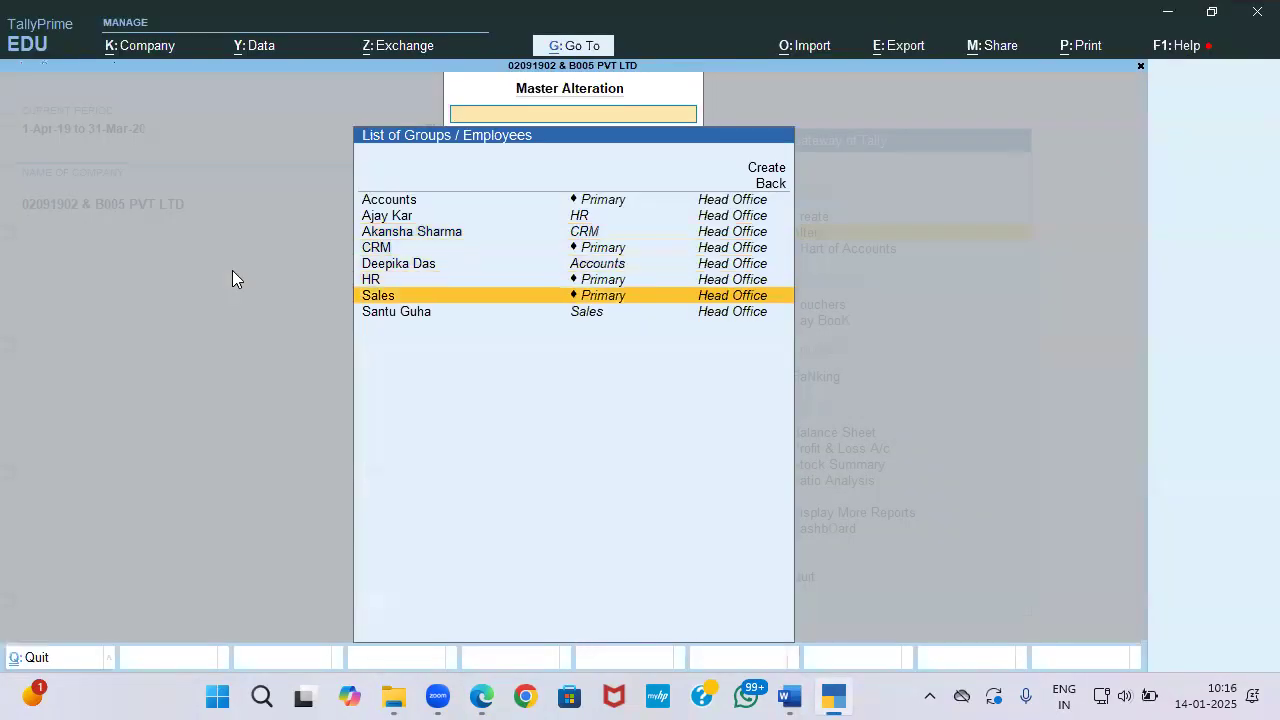
pyautogui.press('Down')
pyautogui.press('Return')
# Step: Give the Sales employee effective date 1-Apr-19 and a Basic pay head of 8,960
pyautogui.write('1-4')
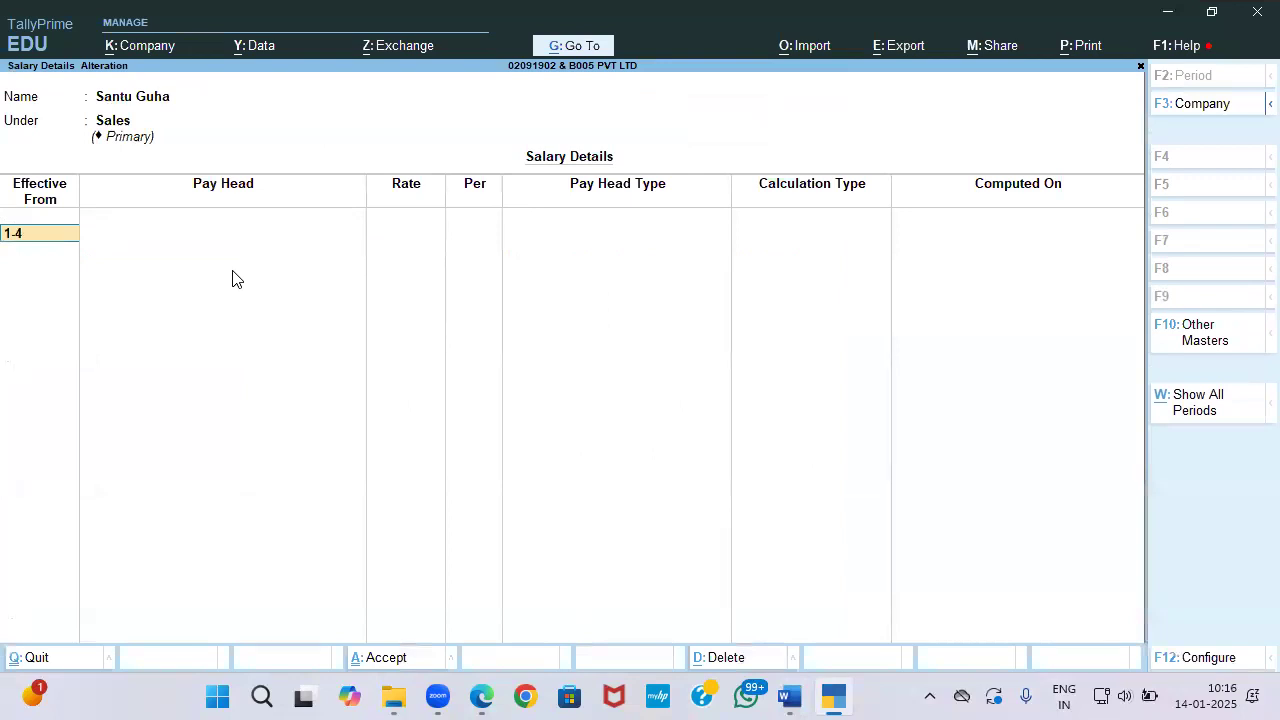
pyautogui.press('Return')
pyautogui.press('Down')
pyautogui.press('Down')
pyautogui.press('Down')
pyautogui.press('Up')
pyautogui.press('Return')
pyautogui.press('BackSpace')
pyautogui.press('Up')
pyautogui.press('Return')
pyautogui.hotkey('alt', 'Tab')
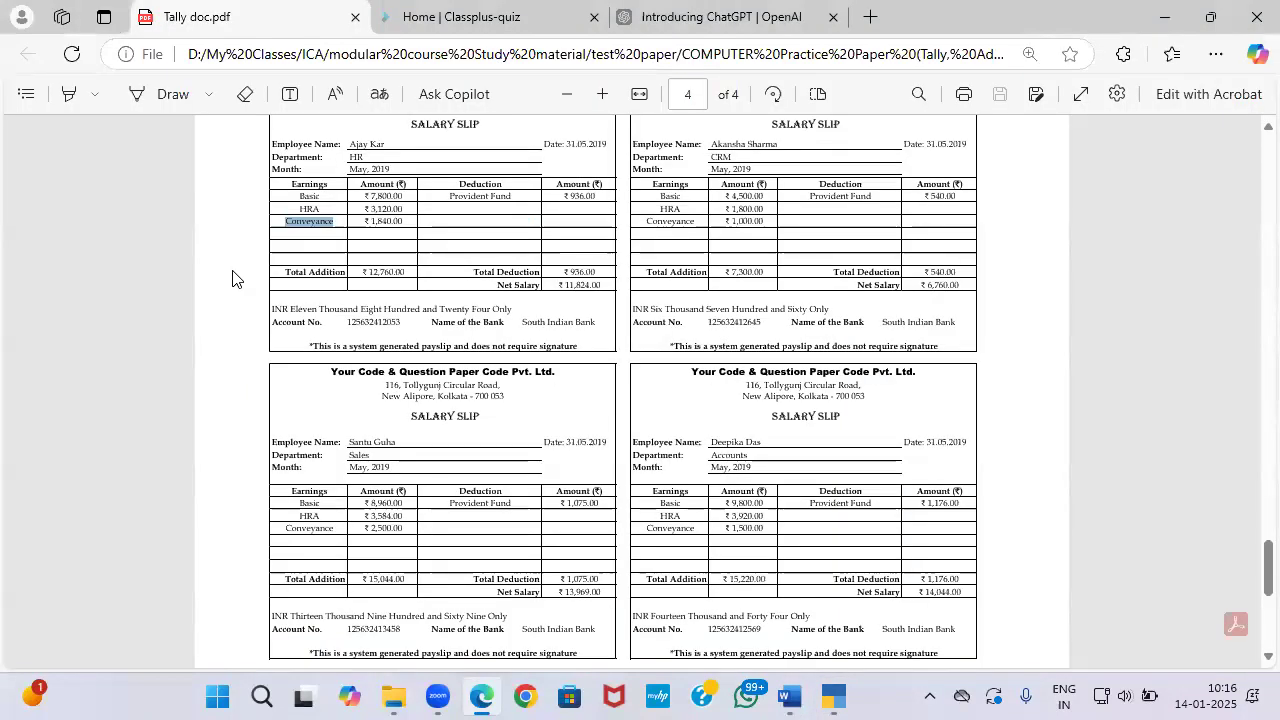
pyautogui.hotkey('alt', 'Tab')
pyautogui.write('8960')
pyautogui.press('Return')
# Step: Add HRA, Conveyance 2,500, PF Employee Deduction 12%, EPF 3.67% and EPS 8.33% for Sales
pyautogui.press('Down')
pyautogui.press('Down')
pyautogui.press('Down')
pyautogui.press('Down')
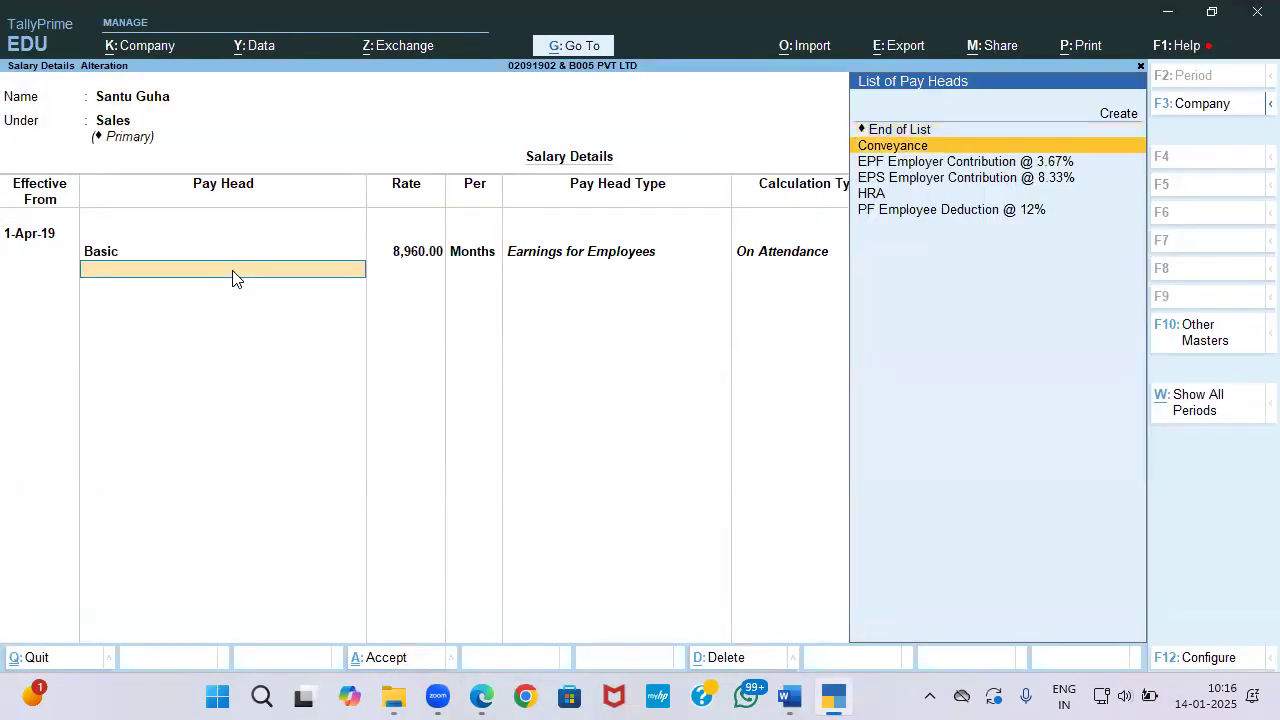
pyautogui.press('Return')
pyautogui.press('Down')
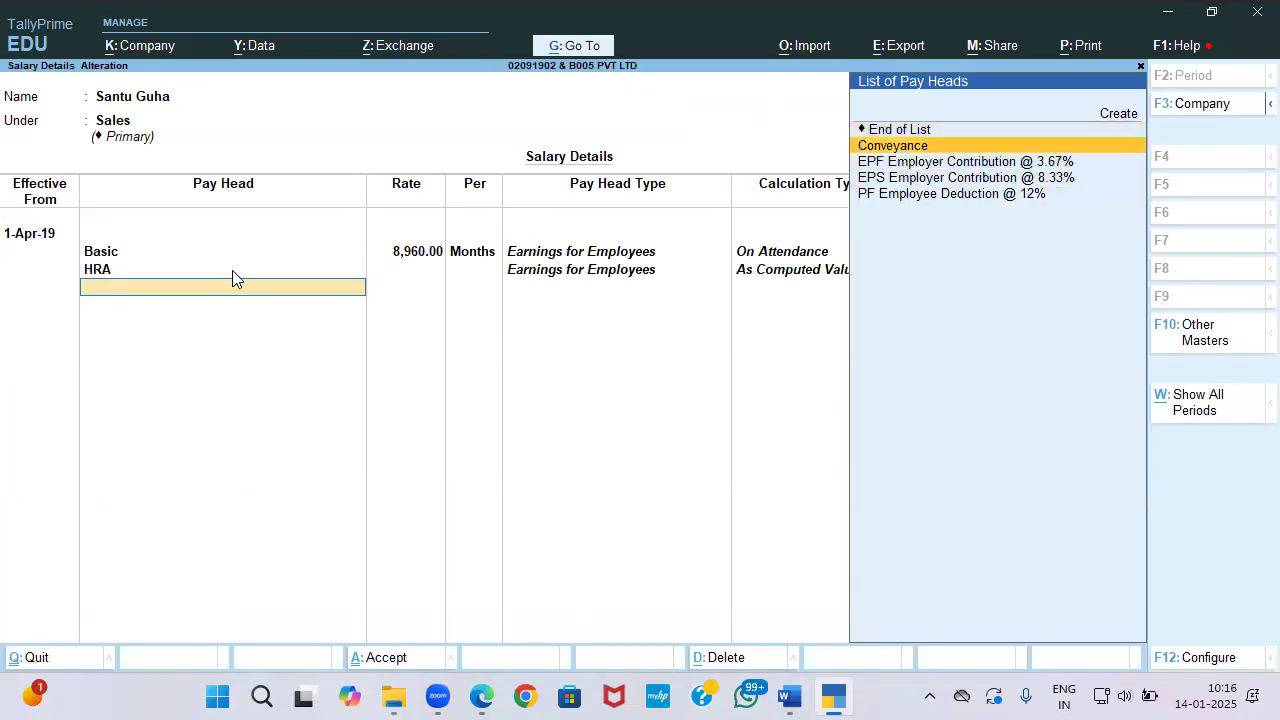
pyautogui.press('Return')
pyautogui.hotkey('alt', 'Tab')
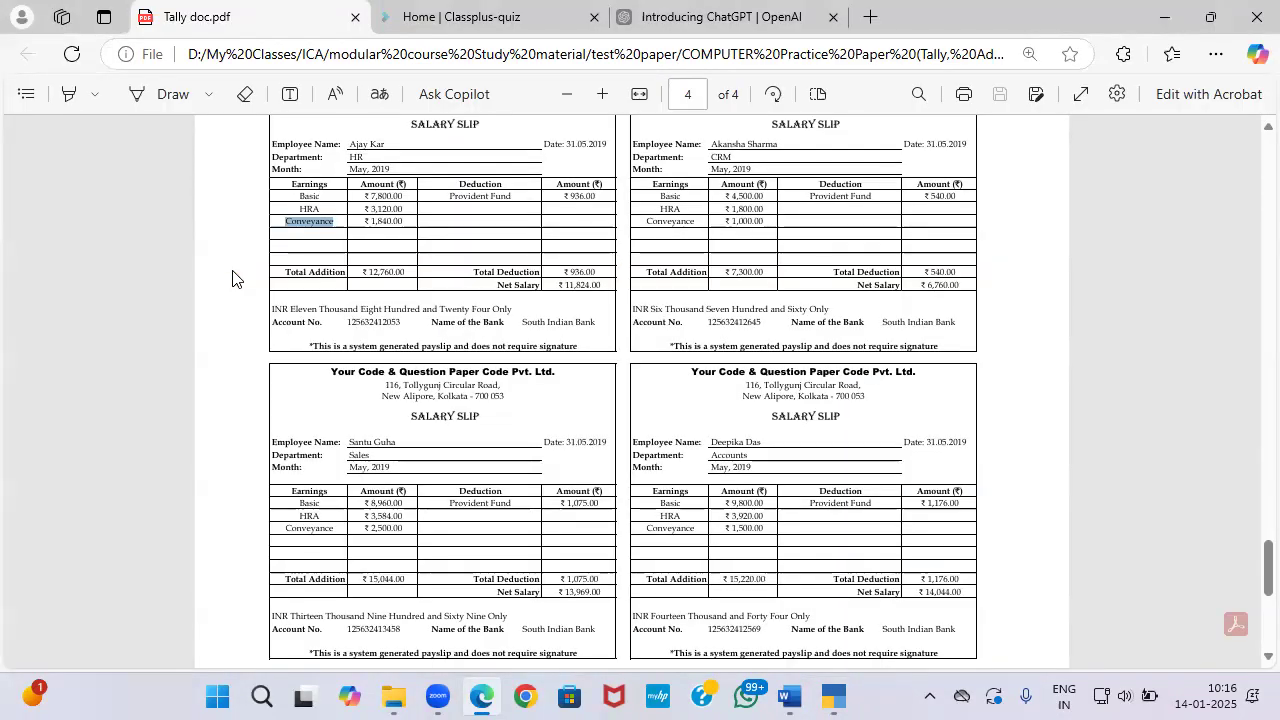
pyautogui.hotkey('alt', 'Tab')
pyautogui.write('2500')
pyautogui.press('Return')
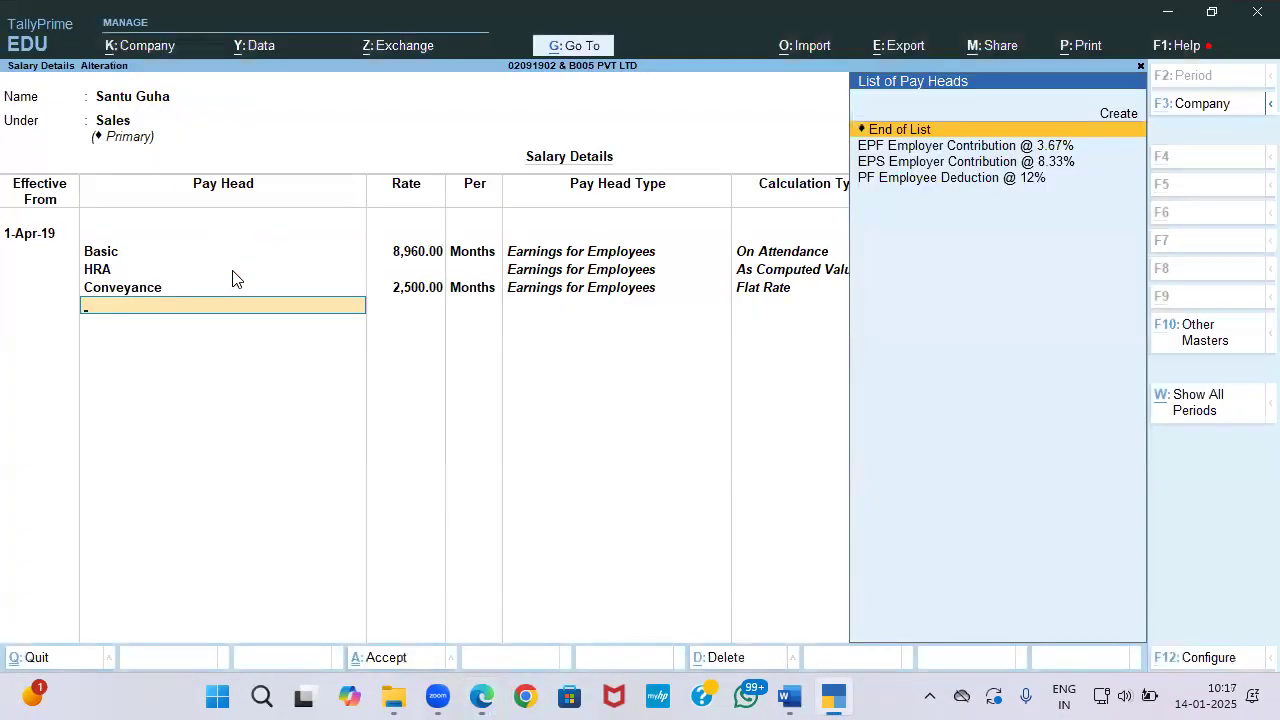
pyautogui.press('Down')
pyautogui.press('Down')
pyautogui.press('Down')
pyautogui.press('Return')
pyautogui.press('Down')
pyautogui.press('Return')
pyautogui.press('Down')
pyautogui.press('Return')
pyautogui.press('Return')
pyautogui.press('Return')
pyautogui.hotkey('alt', 'Tab')
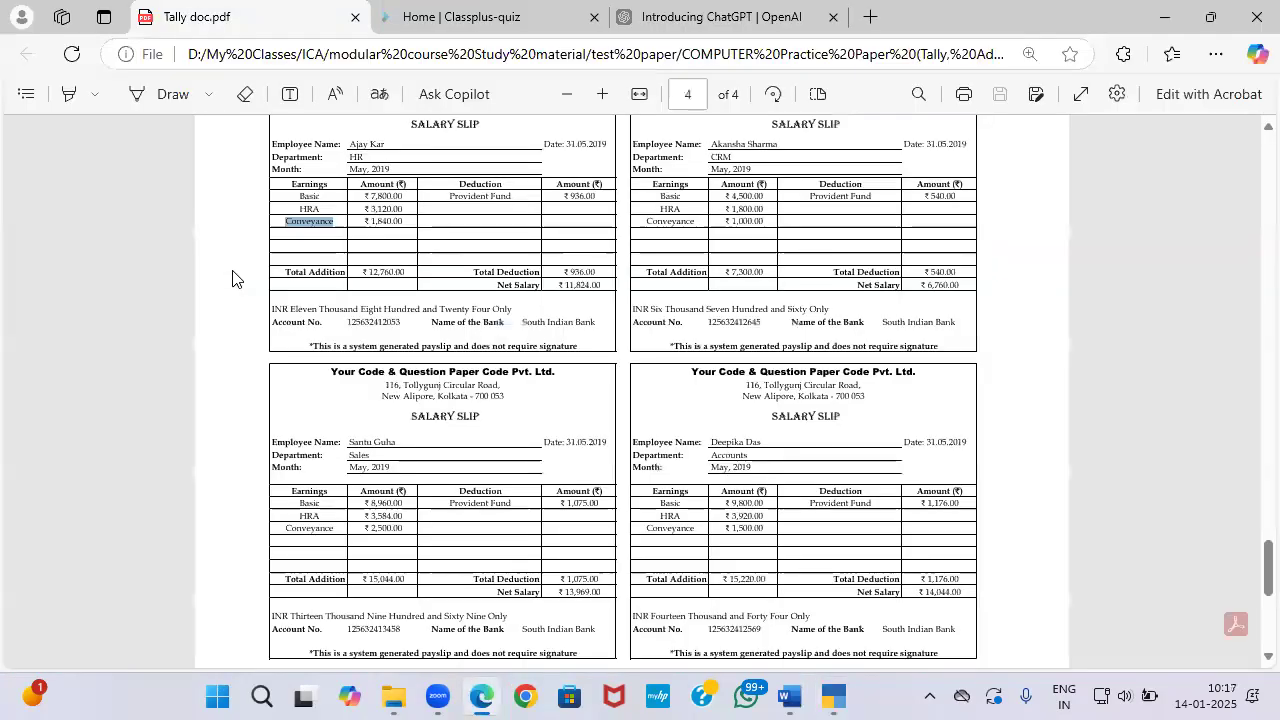
pyautogui.hotkey('alt', 'Tab')
# Step: Give the Accounts employee effective date 1-Apr-19 and a Basic pay head of 9,800
pyautogui.press('Up')
pyautogui.press('Up')
pyautogui.press('Up')
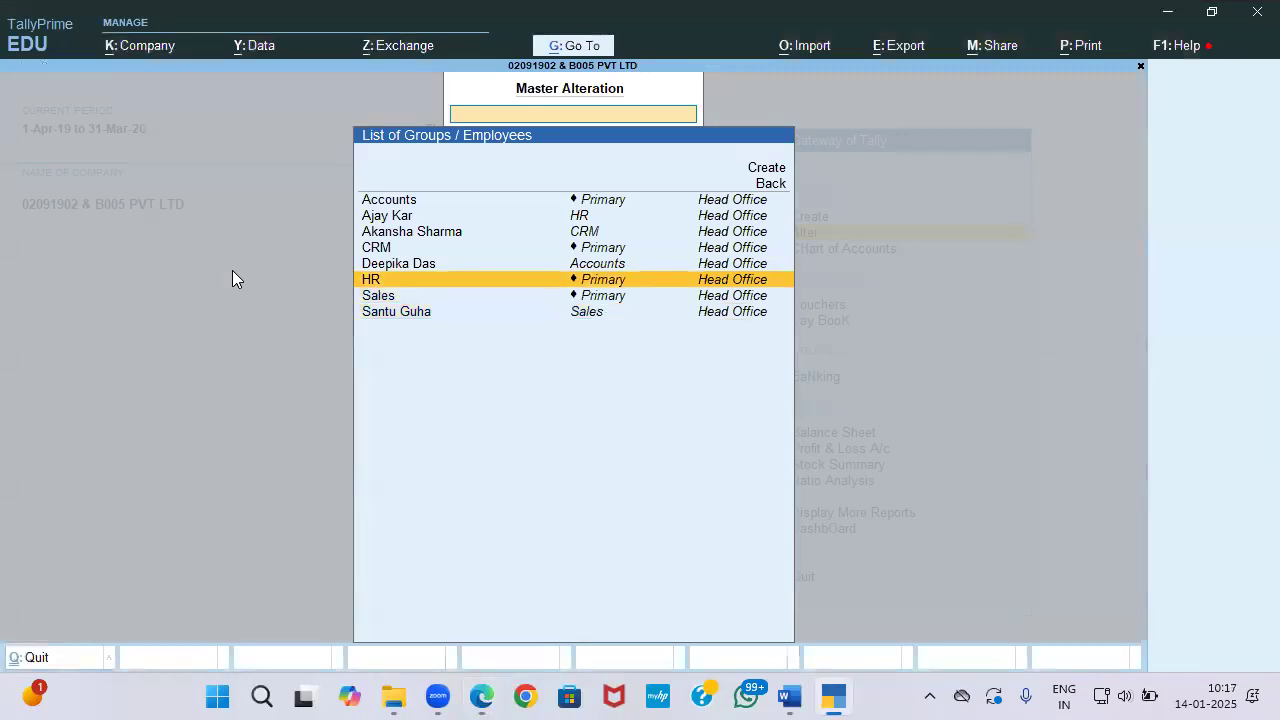
pyautogui.press('Return')
pyautogui.write('1-4')
pyautogui.press('Return')
pyautogui.press('Down')
pyautogui.press('Return')
pyautogui.hotkey('alt', 'Tab')
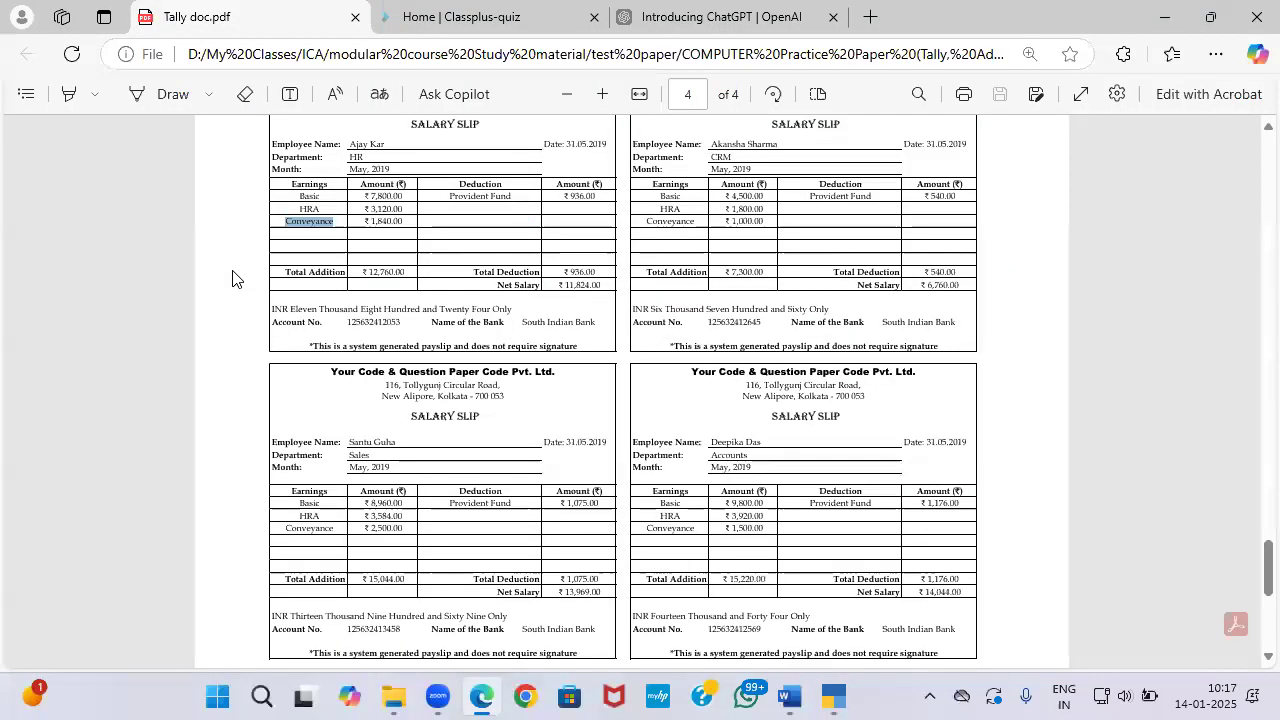
pyautogui.hotkey('alt', 'Tab')
pyautogui.write('9800')
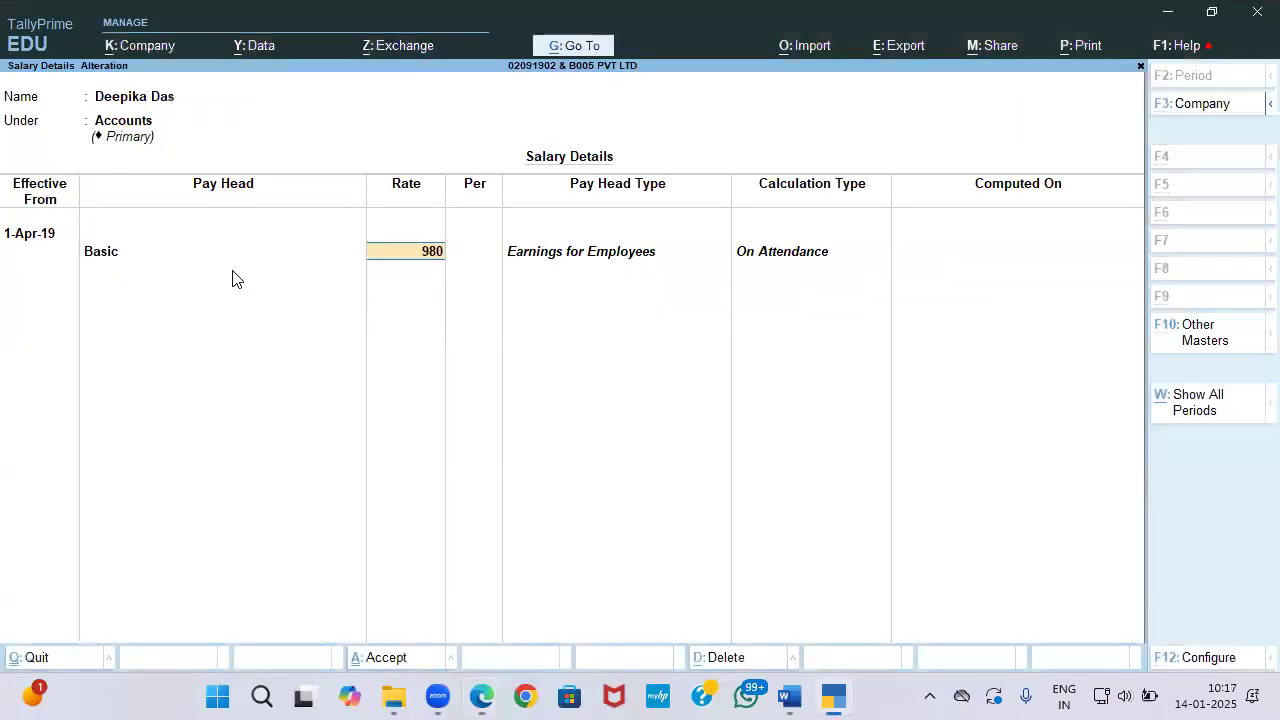
pyautogui.press('Return')
# Step: Add HRA, Conveyance 1,500, PF Employee Deduction 12%, EPF 3.67% and EPS 8.33% for Accounts
pyautogui.press('Down')
pyautogui.press('Down')
pyautogui.press('Down')
pyautogui.press('Down')
pyautogui.press('Return')
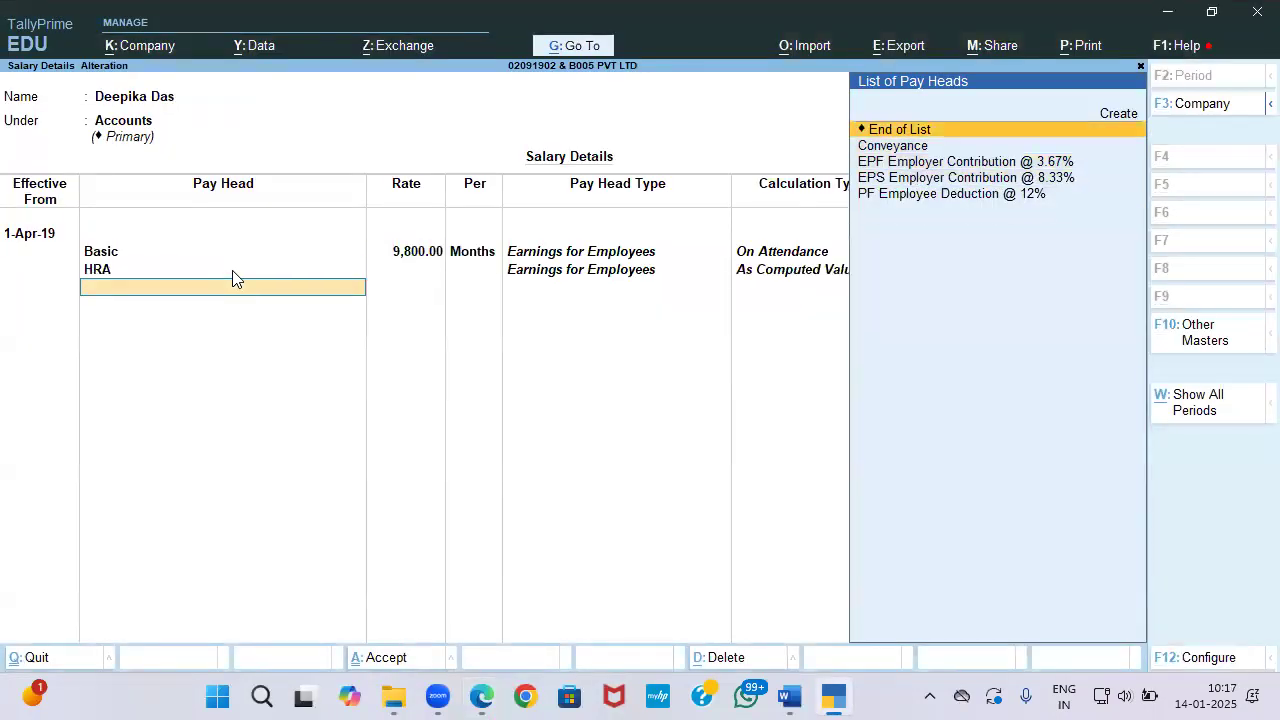
pyautogui.press('Down')
pyautogui.press('Return')
pyautogui.hotkey('alt', 'Tab')
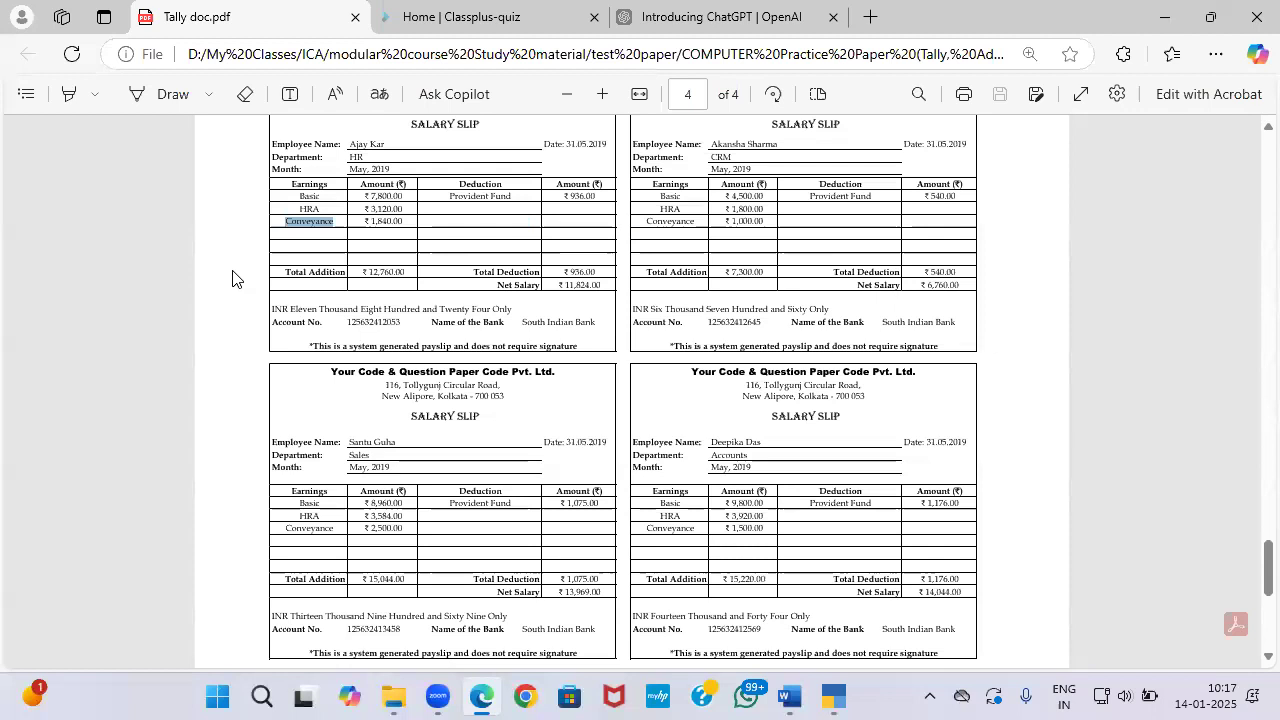
pyautogui.hotkey('alt', 'Tab')
pyautogui.write('1500')
pyautogui.press('Return')
pyautogui.press('Down')
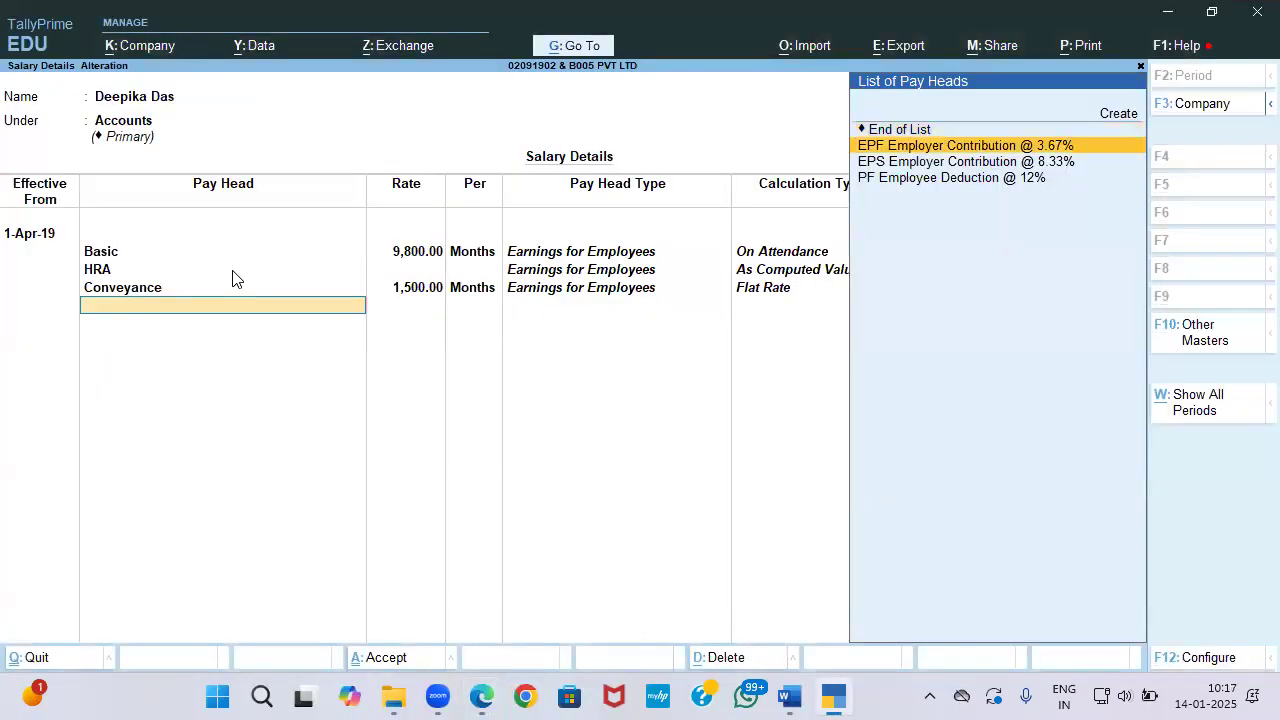
pyautogui.press('Down')
pyautogui.press('Down')
pyautogui.press('Return')
pyautogui.press('Down')
pyautogui.press('Return')
pyautogui.press('Down')
pyautogui.press('Return')
pyautogui.hotkey('alt', 'Tab')
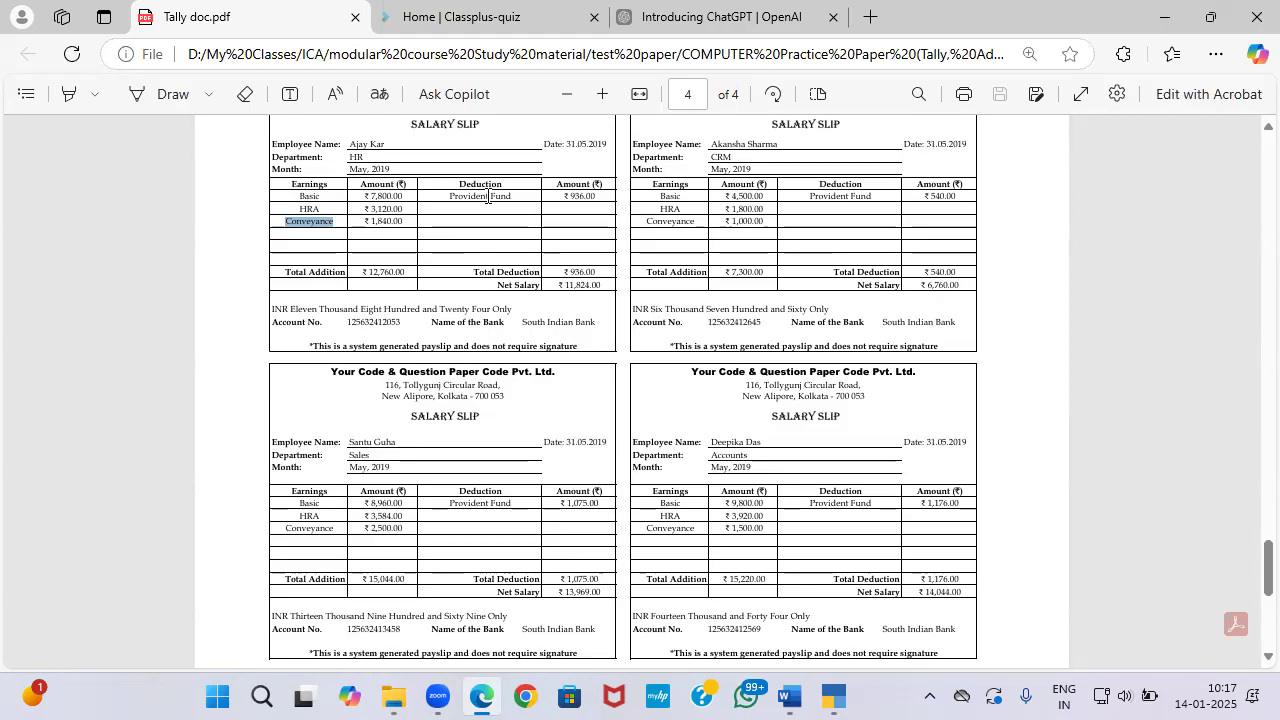
pyautogui.hotkey('alt', 'Tab')
pyautogui.press('Return')
pyautogui.press('Return')
pyautogui.press('Return')
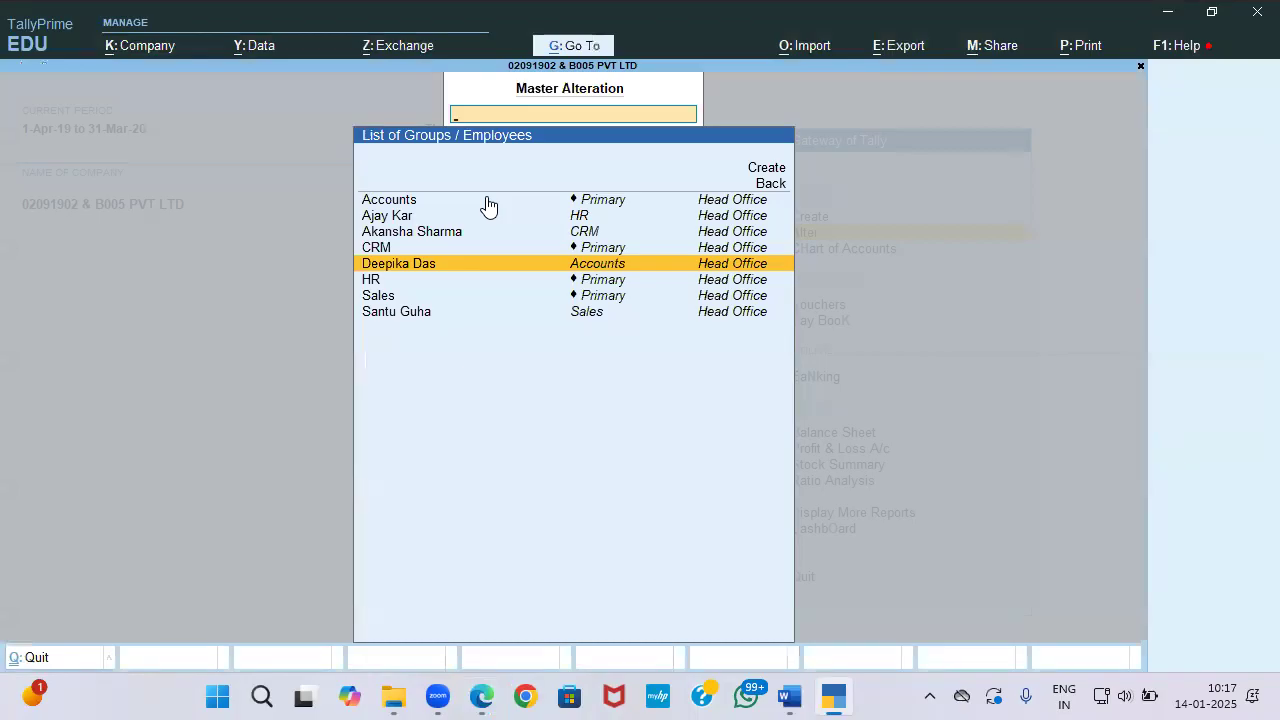
# Step: After reviewing the task document, start a new Attendance voucher from voucher entry
pyautogui.hotkey('alt', 'Tab')
pyautogui.hotkey('alt', 'Tab')
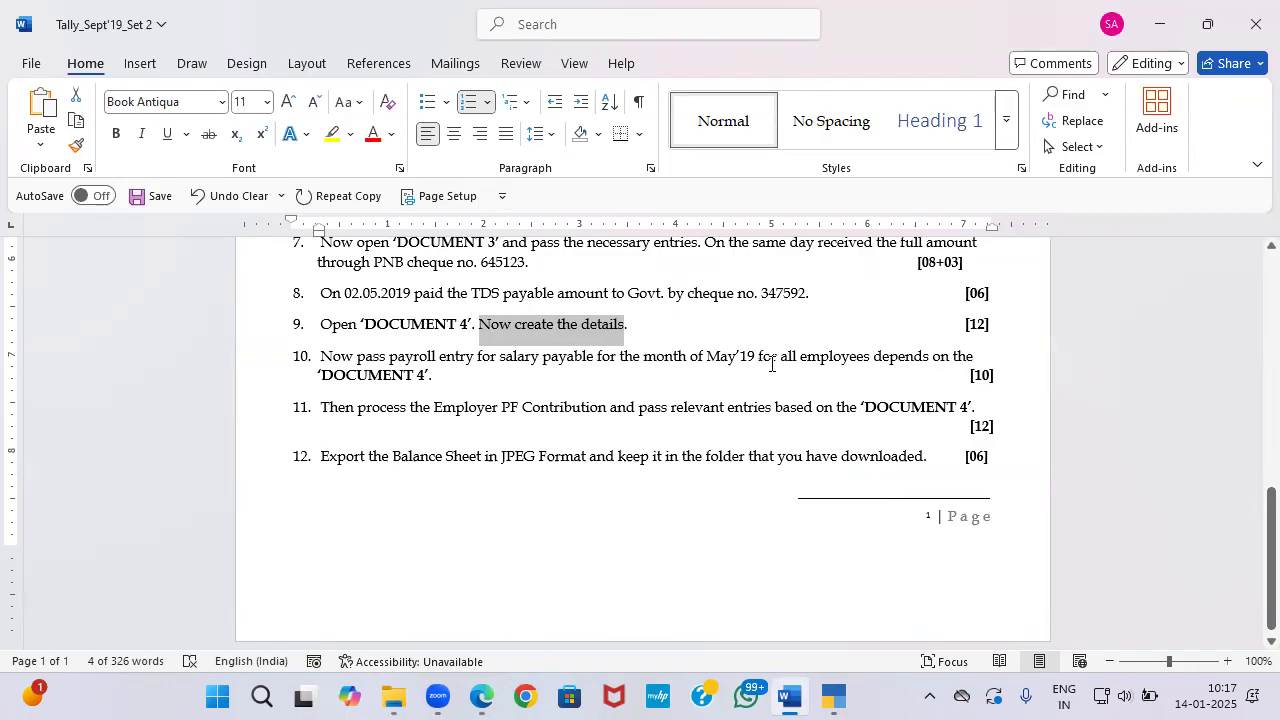
pyautogui.hotkey('alt', 'Tab')
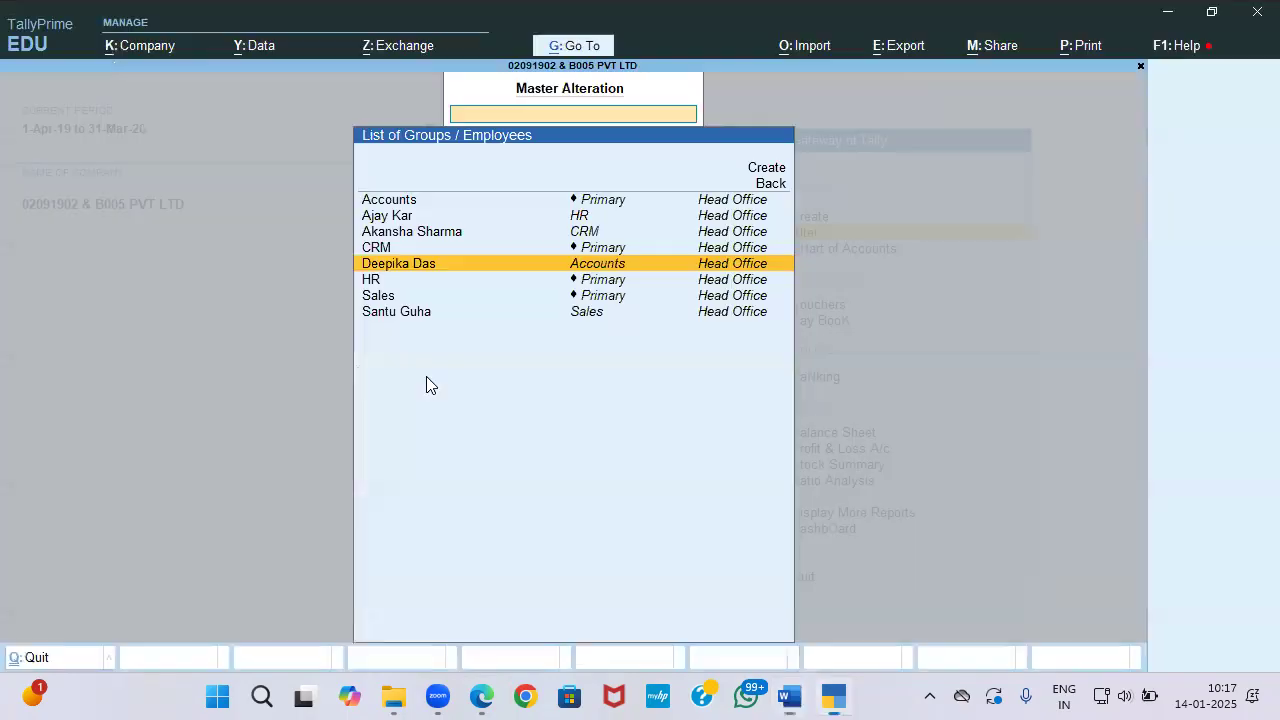
pyautogui.press('Escape')
pyautogui.press('Escape')
pyautogui.press('Down')
pyautogui.press('Down')
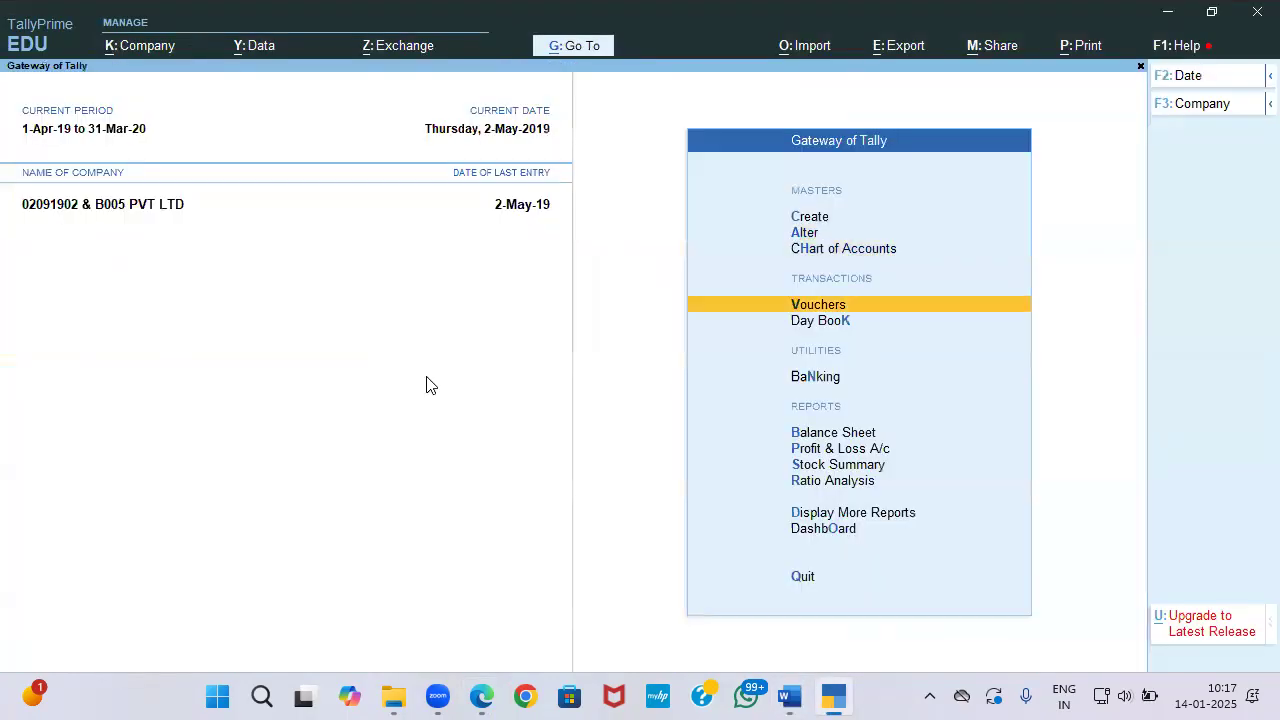
pyautogui.press('Return')
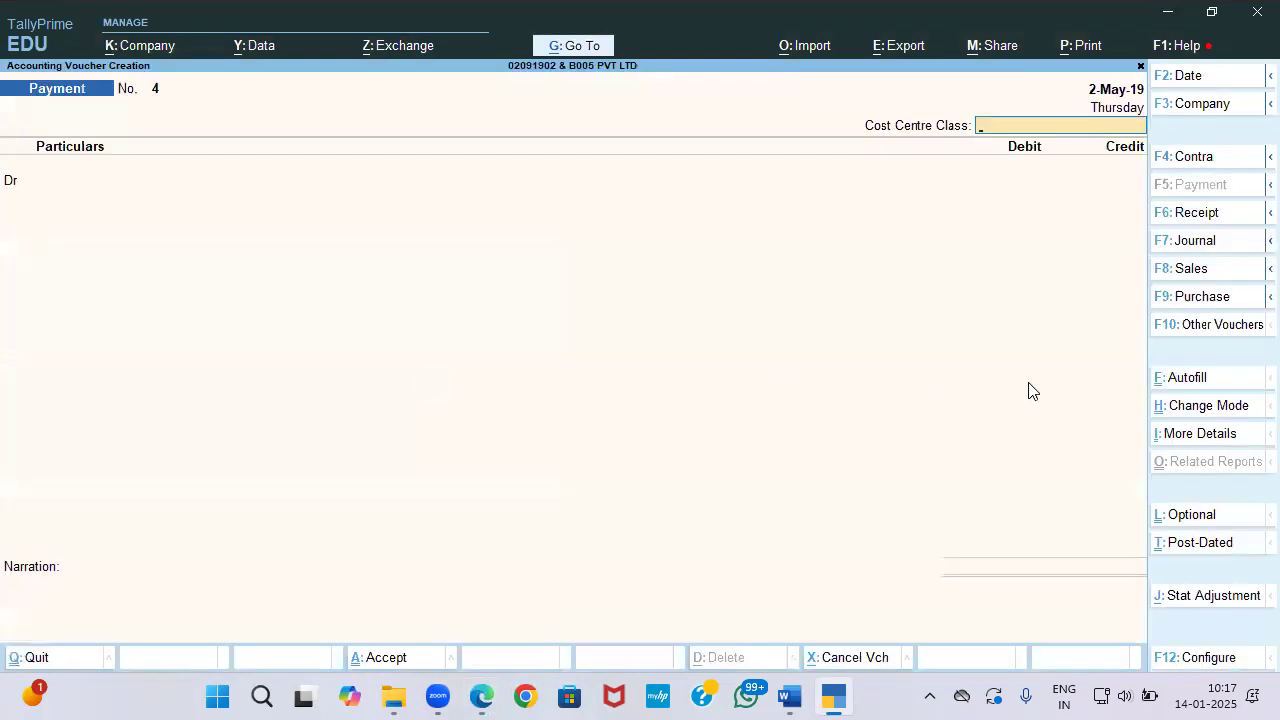
pyautogui.click(1237, 330)
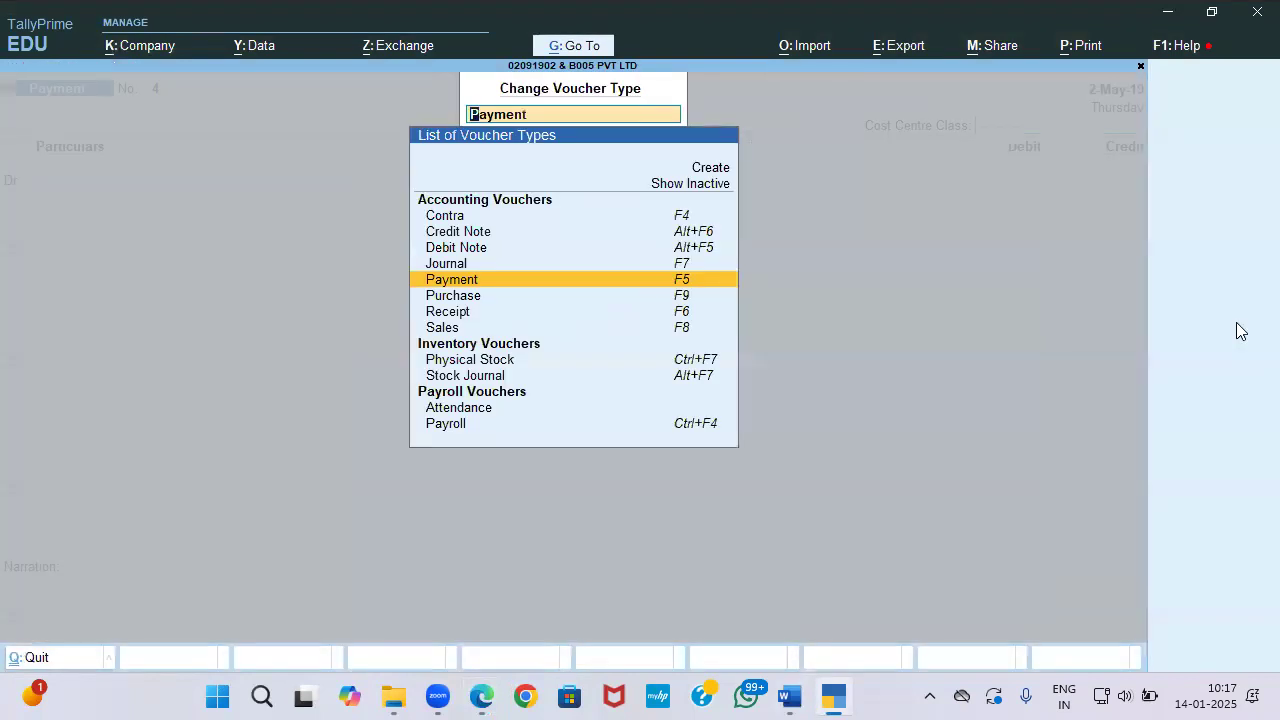
pyautogui.press('Down')
pyautogui.press('Down')
pyautogui.press('Down')
pyautogui.press('Down')
pyautogui.press('Down')
pyautogui.press('Down')
pyautogui.press('Down')
pyautogui.press('Up')
pyautogui.press('Return')
# Step: Cross-check the question paper and the salary slip PDF
pyautogui.hotkey('alt', 'Tab')
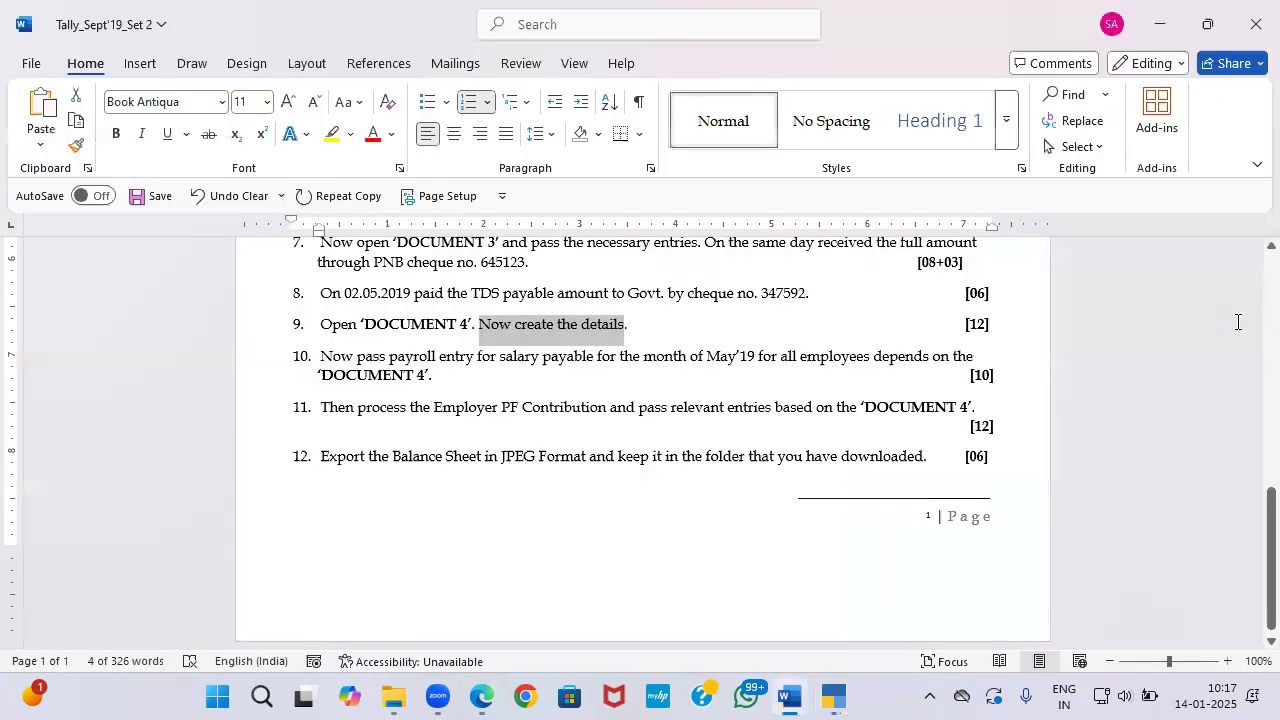
pyautogui.hotkey('alt', 'Tab')
pyautogui.hotkey('alt', 'Tab')
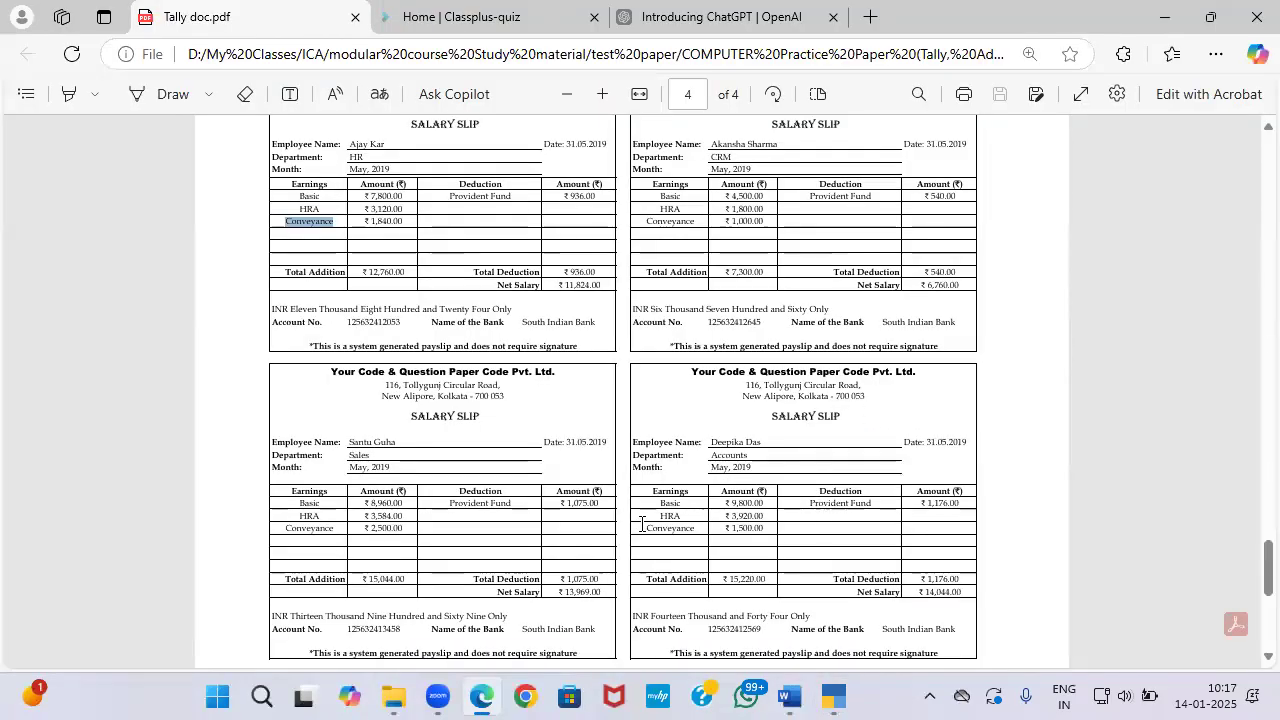
pyautogui.hotkey('alt', 'Tab')
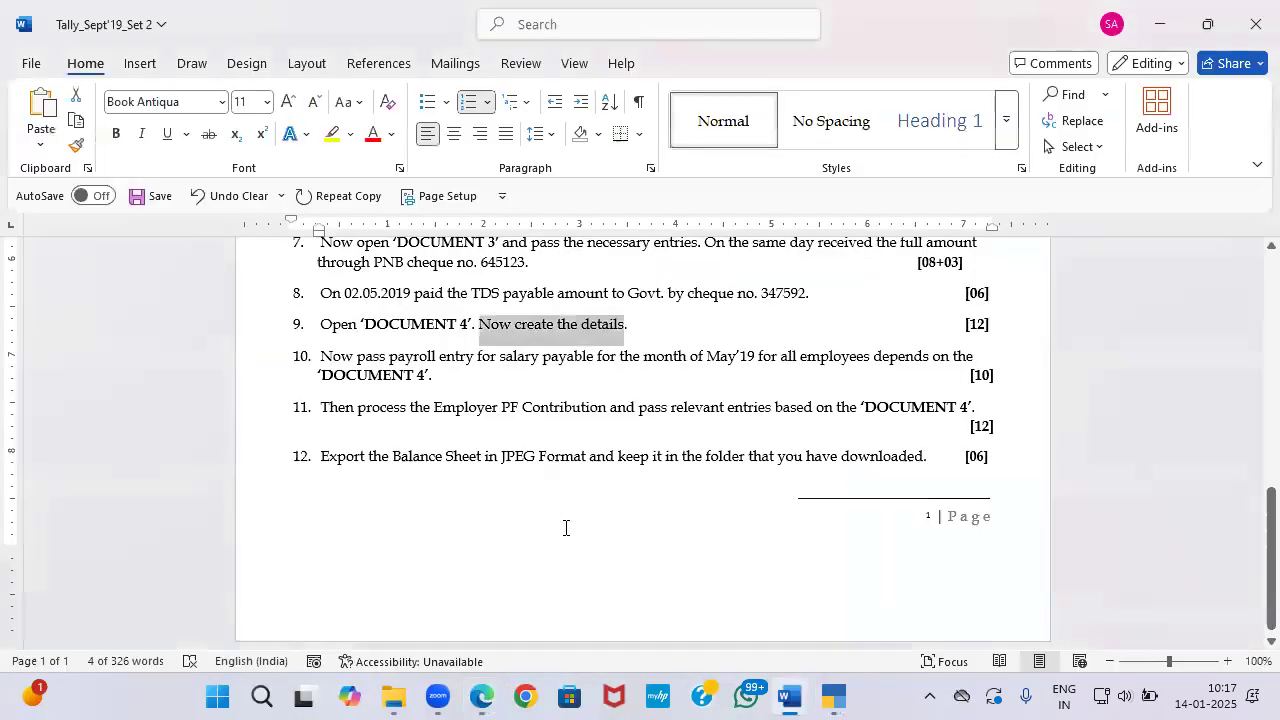
pyautogui.hotkey('alt', 'Tab')
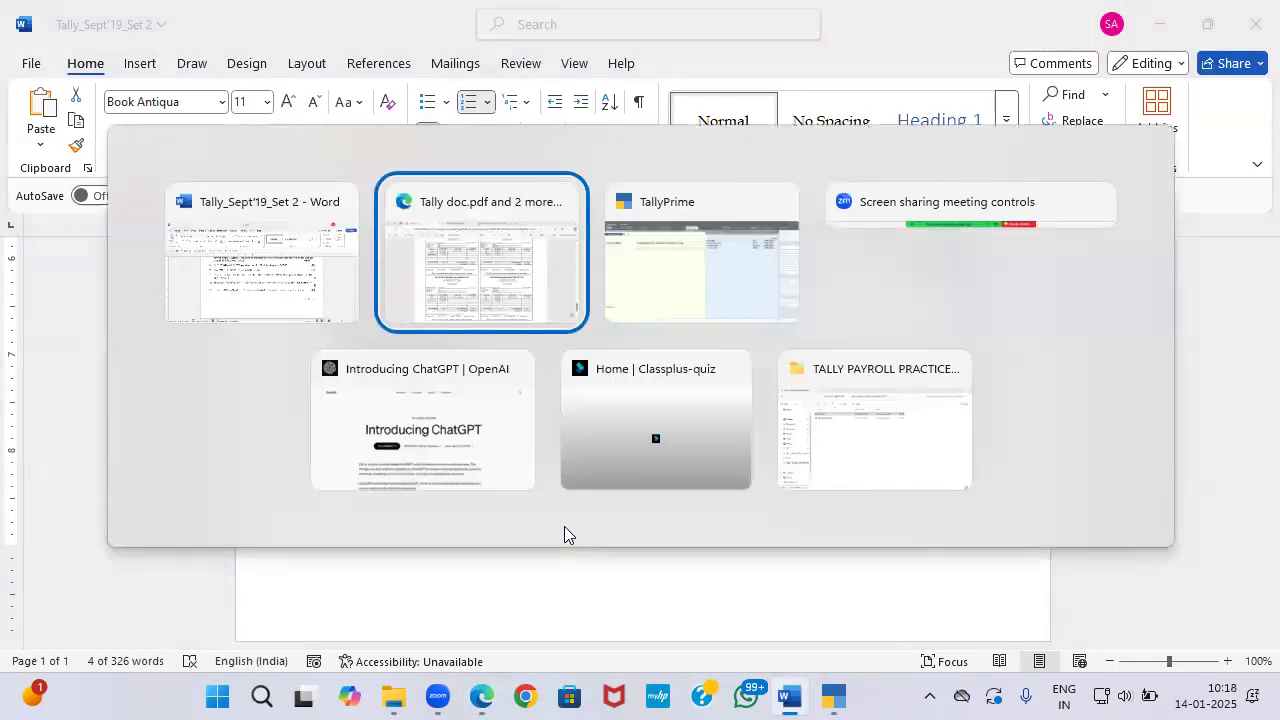
pyautogui.hotkey('alt', 'Tab')
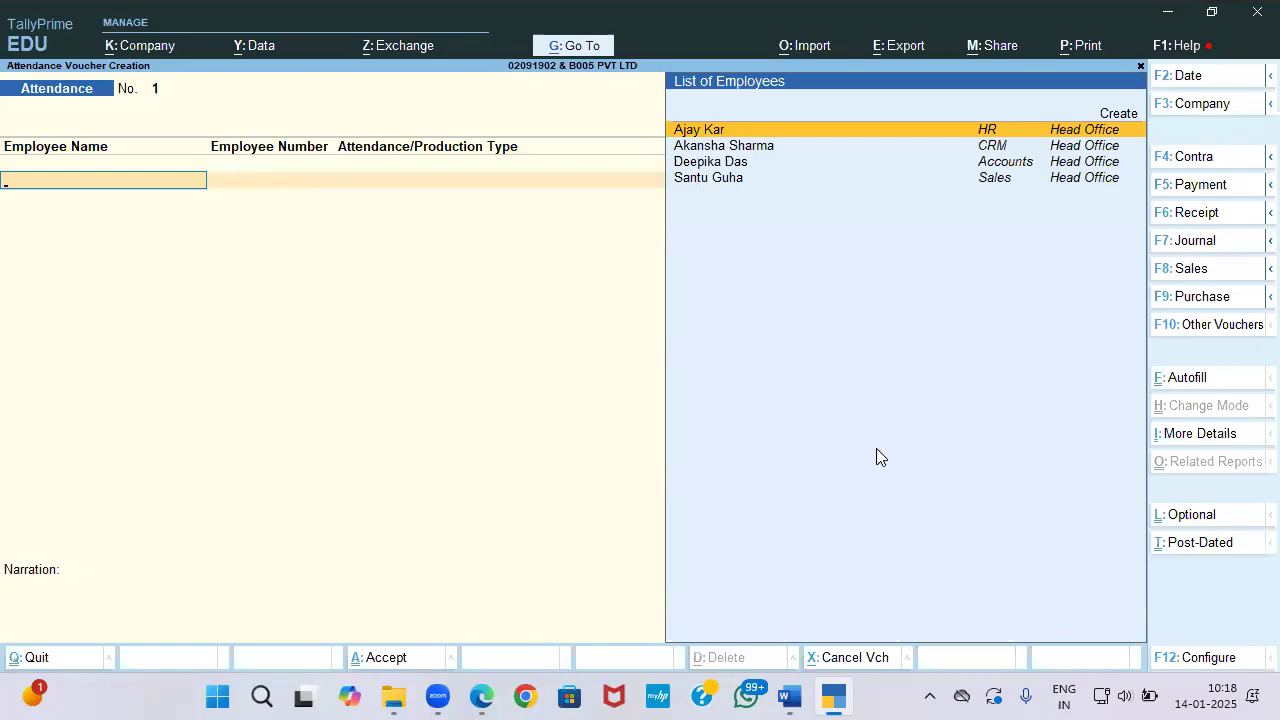
# Step: Date the attendance voucher 31-May-19
pyautogui.press('F2')
pyautogui.write('31-8')
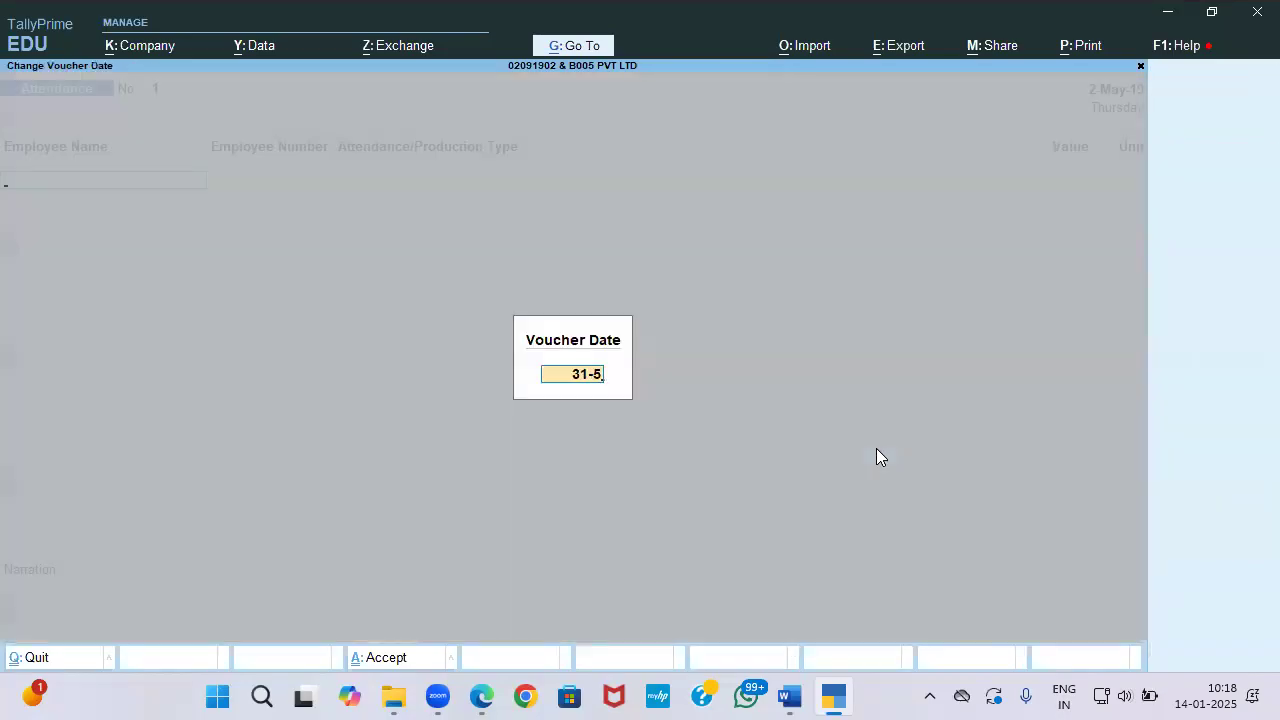
pyautogui.press('Return')
# Step: Autofill all Head Office employees as Present for 31 days and save the voucher
pyautogui.click(1210, 378)
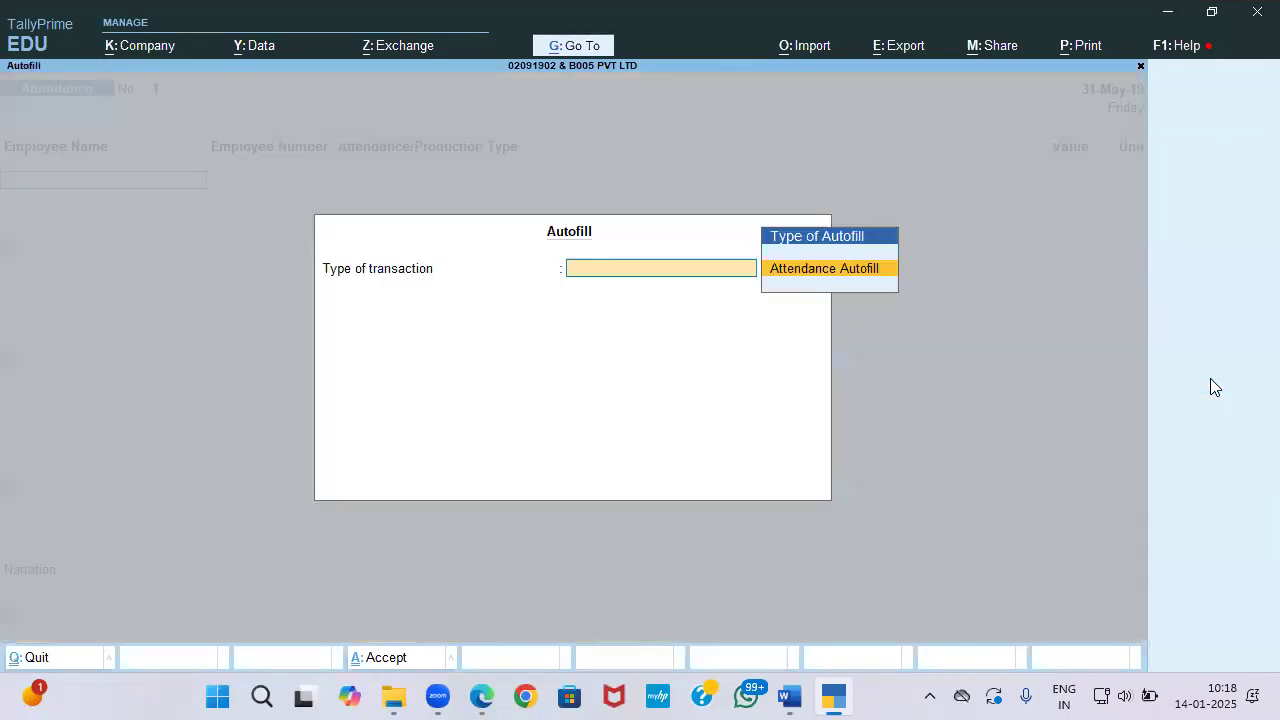
pyautogui.press('Return')
pyautogui.press('Return')
pyautogui.press('Up')
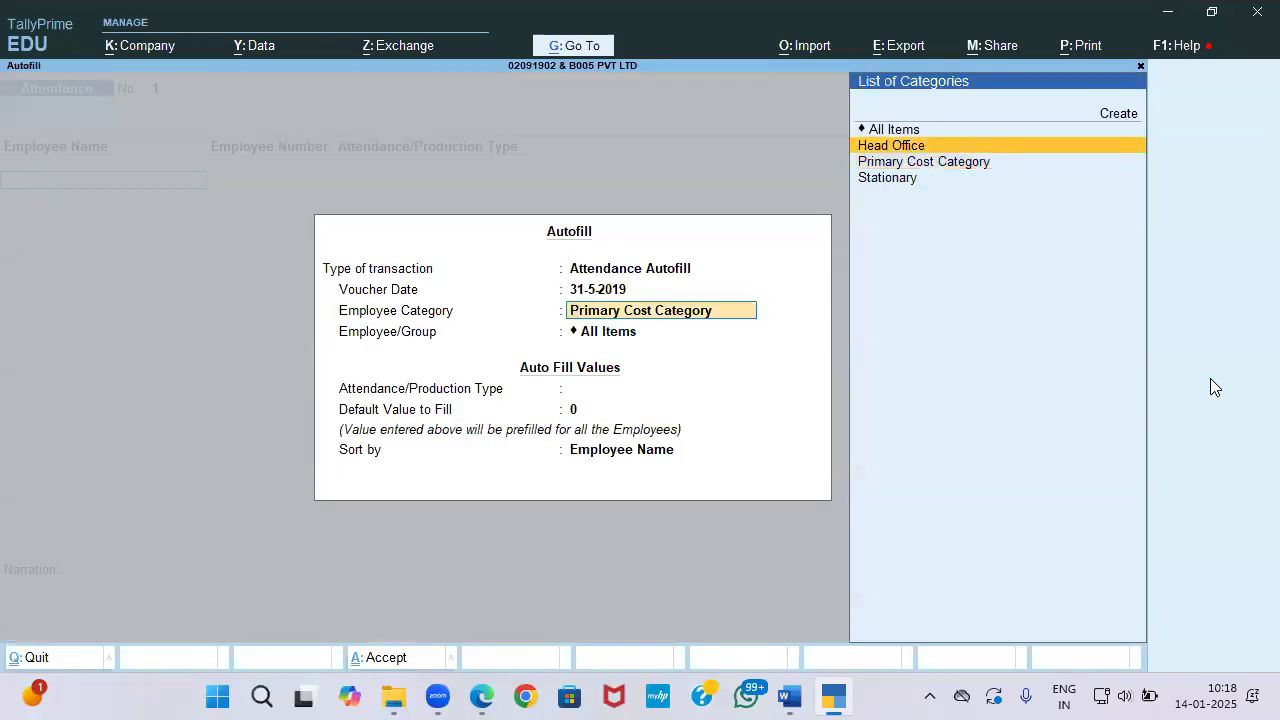
pyautogui.press('Return')
pyautogui.press('Return')
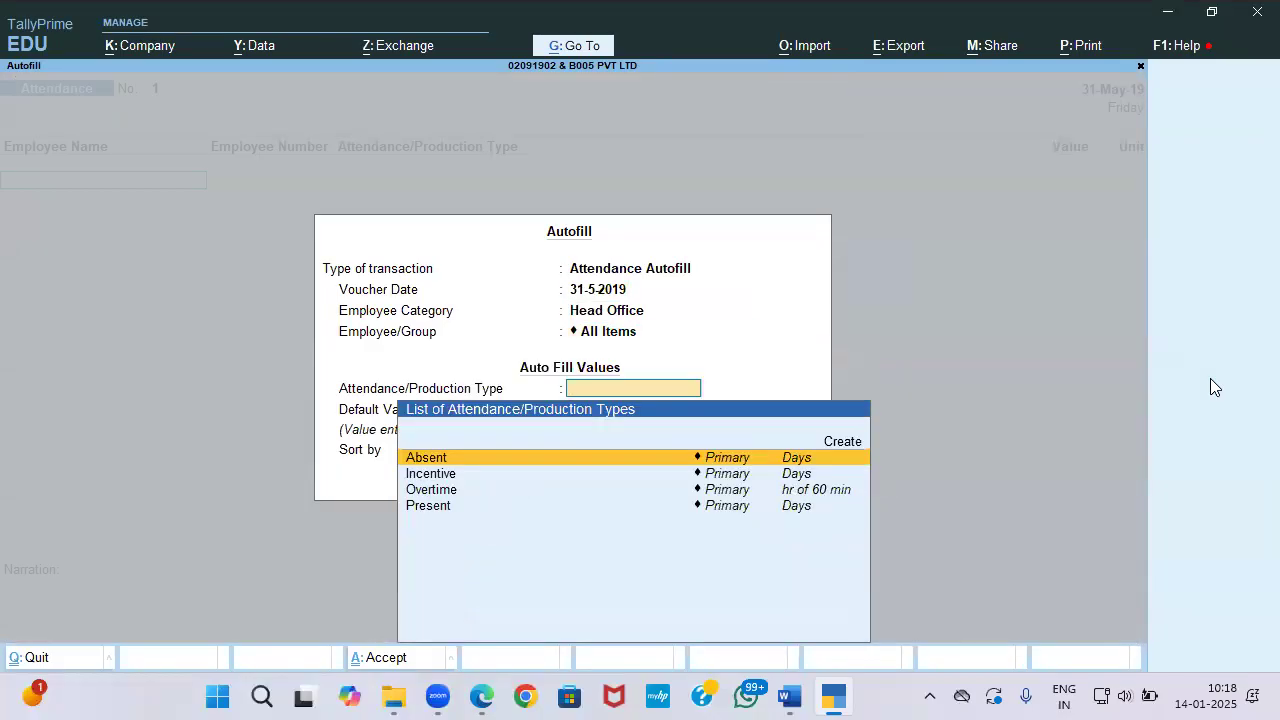
pyautogui.press('Down')
pyautogui.press('Down')
pyautogui.press('Up')
pyautogui.press('Down')
pyautogui.press('Down')
pyautogui.press('Return')
pyautogui.write('31')
pyautogui.press('Return')
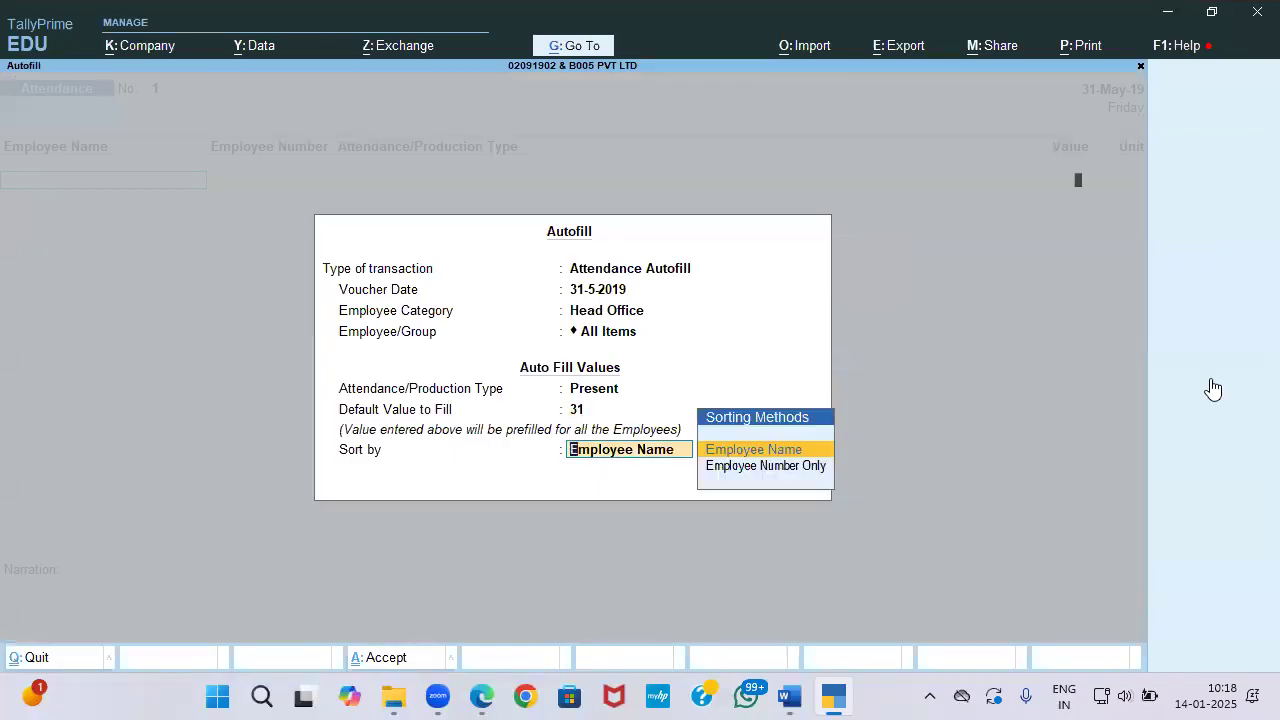
pyautogui.press('Return')
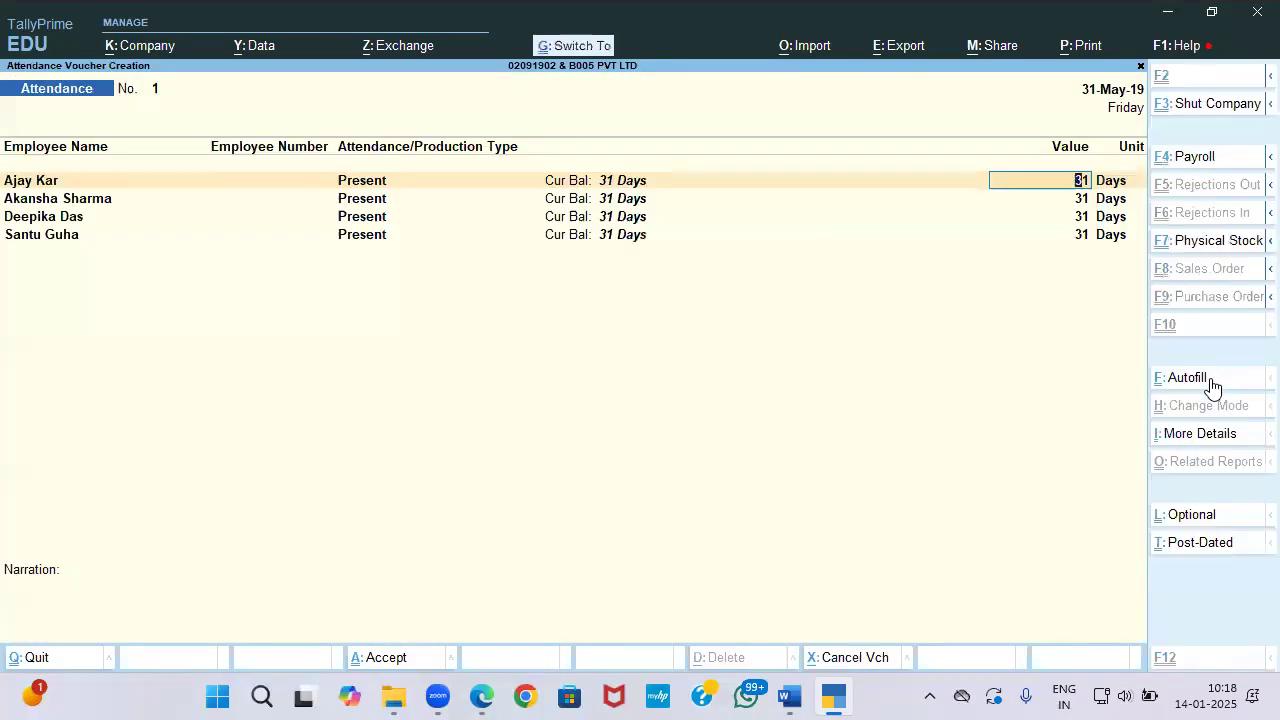
pyautogui.hotkey('ctrl', 'a')
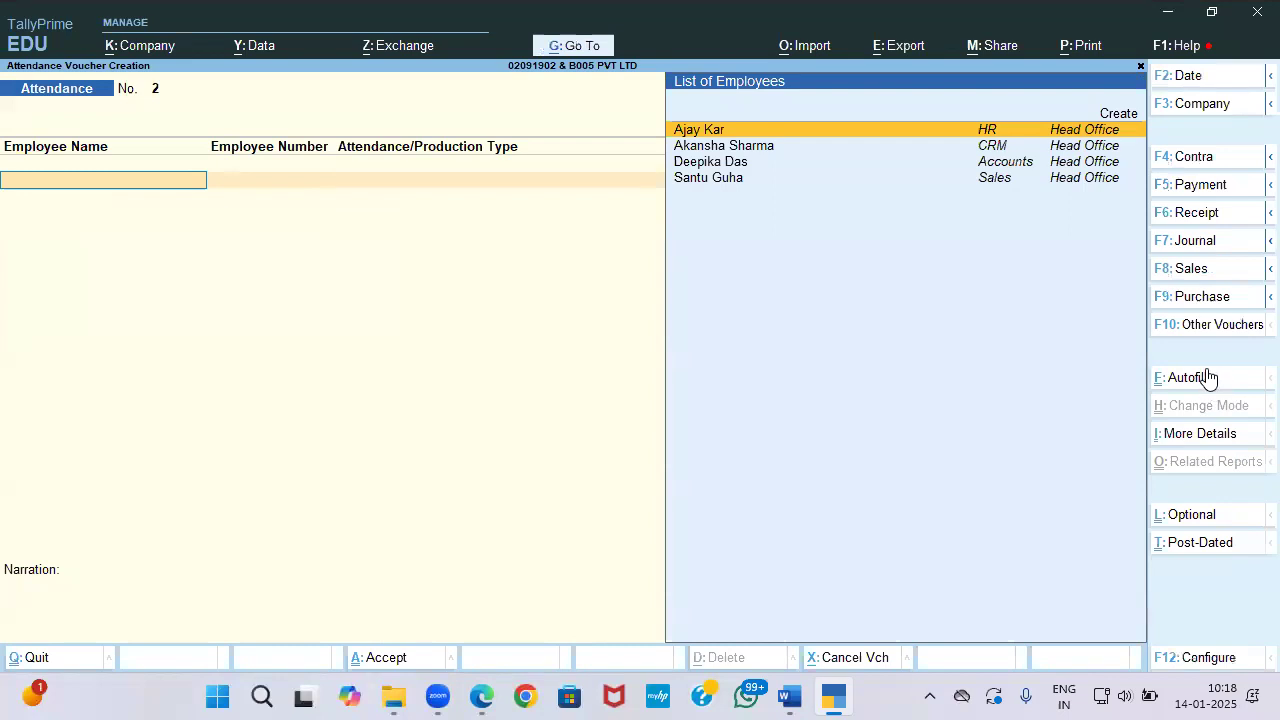
# Step: Autofill a Payroll voucher for Salary, 1-5-2019 to 31-5-2019, Head Office, against Salary Payble
pyautogui.click(1196, 324)
pyautogui.press('Down')
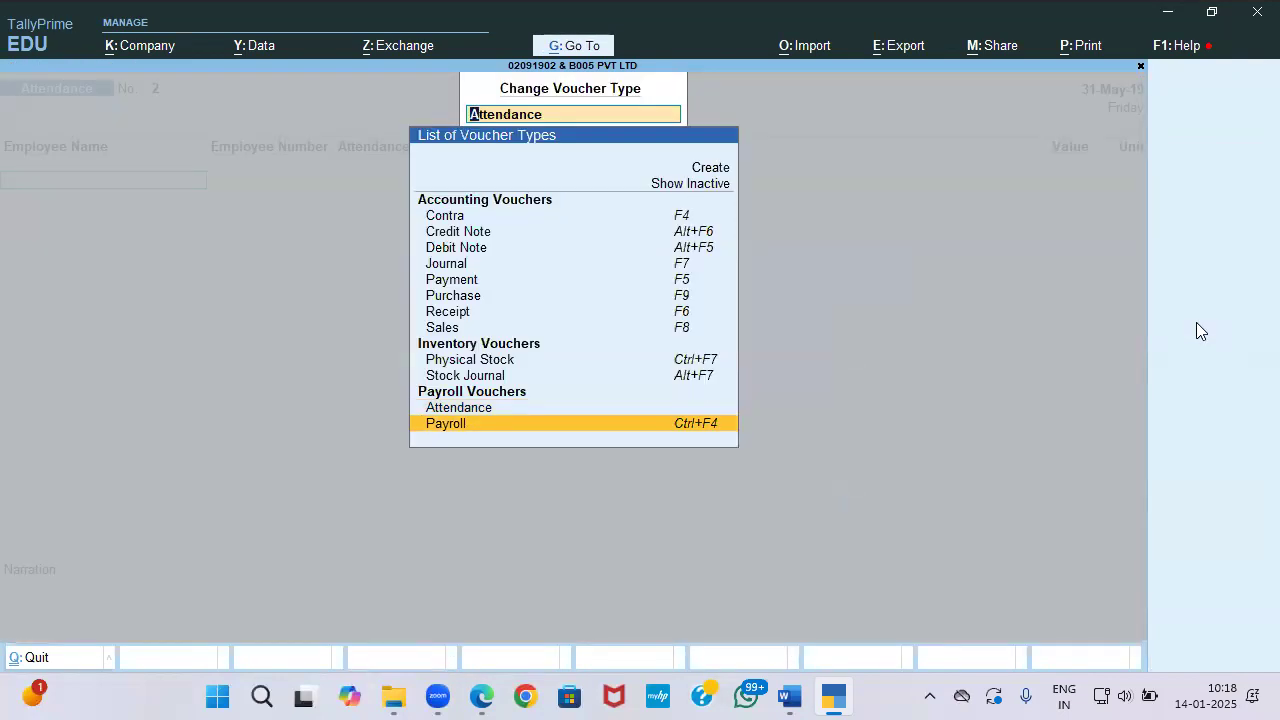
pyautogui.press('Return')
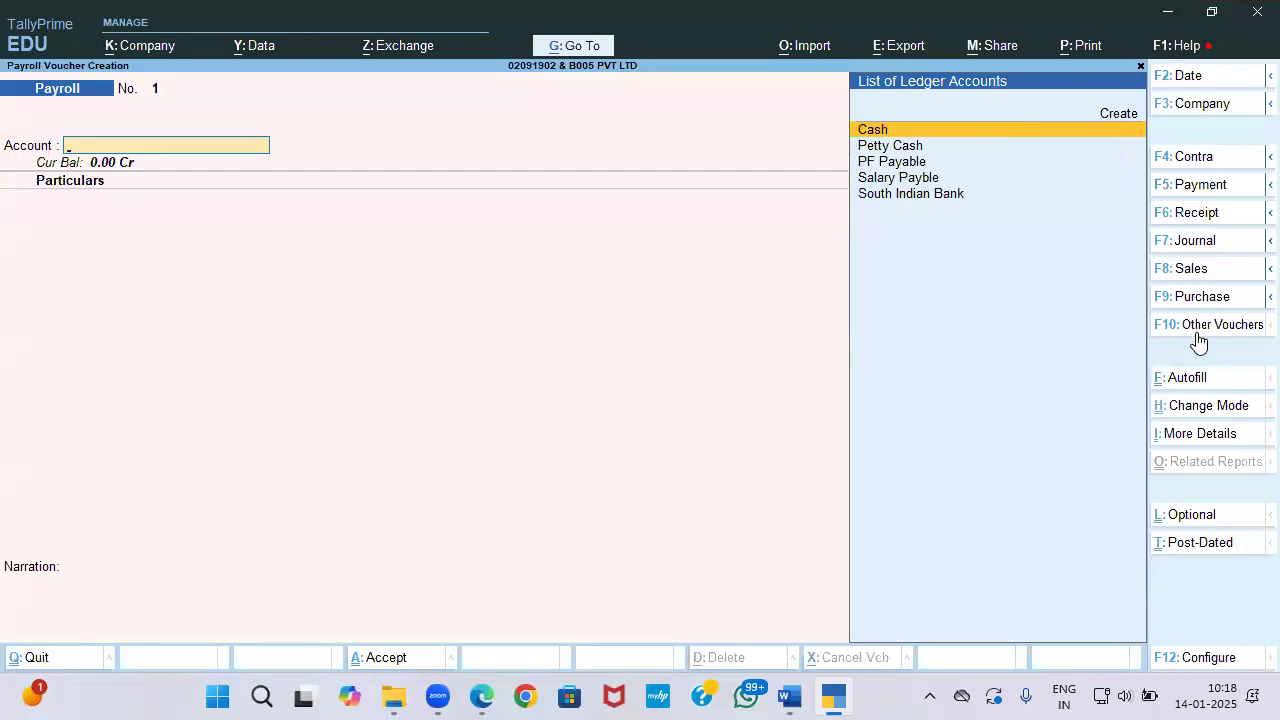
pyautogui.click(1200, 386)
pyautogui.press('Return')
pyautogui.press('Down')
pyautogui.press('Down')
pyautogui.press('Down')
pyautogui.press('Down')
pyautogui.press('Return')
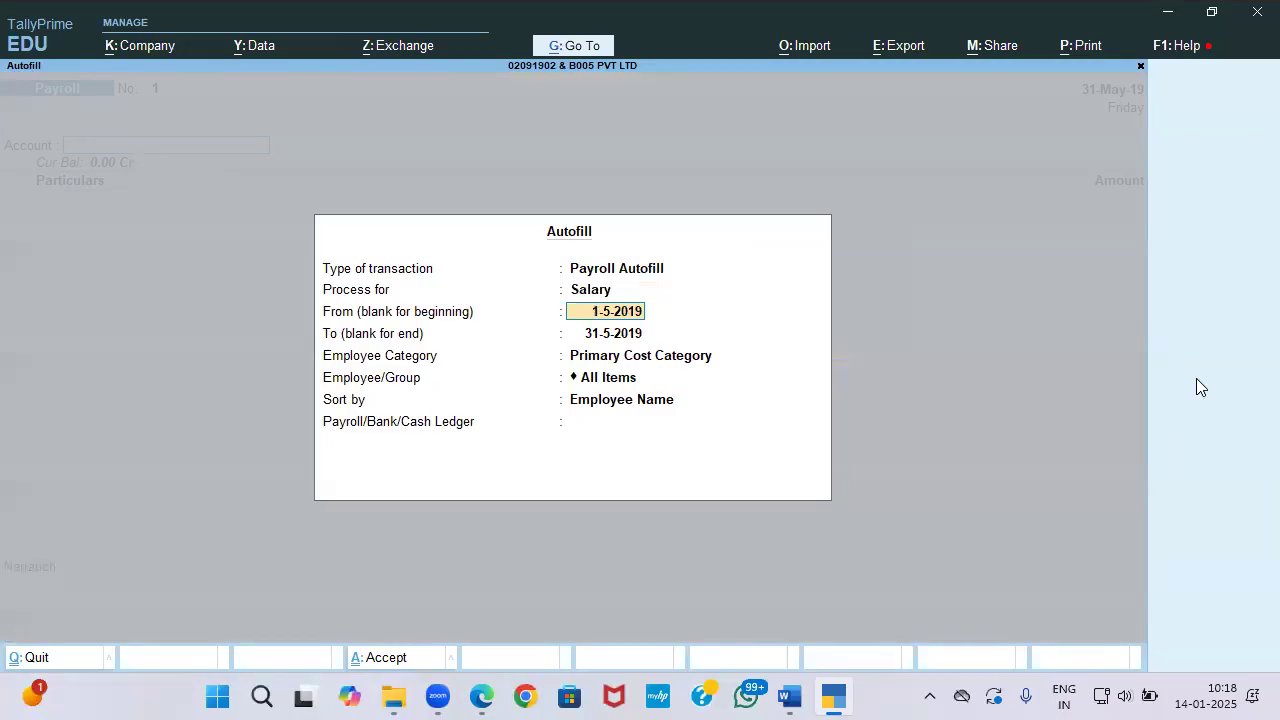
pyautogui.press('Return')
pyautogui.press('Return')
pyautogui.press('Up')
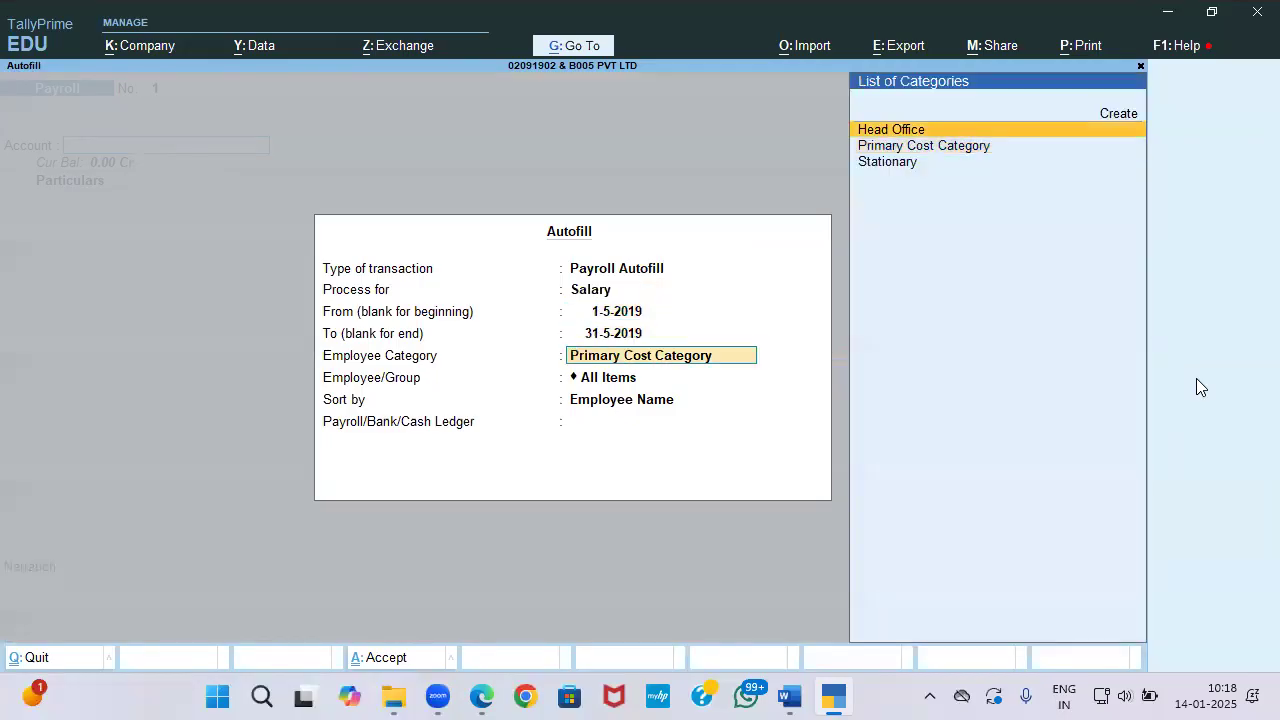
pyautogui.press('Return')
pyautogui.press('Return')
pyautogui.press('Return')
pyautogui.press('Down')
pyautogui.press('Down')
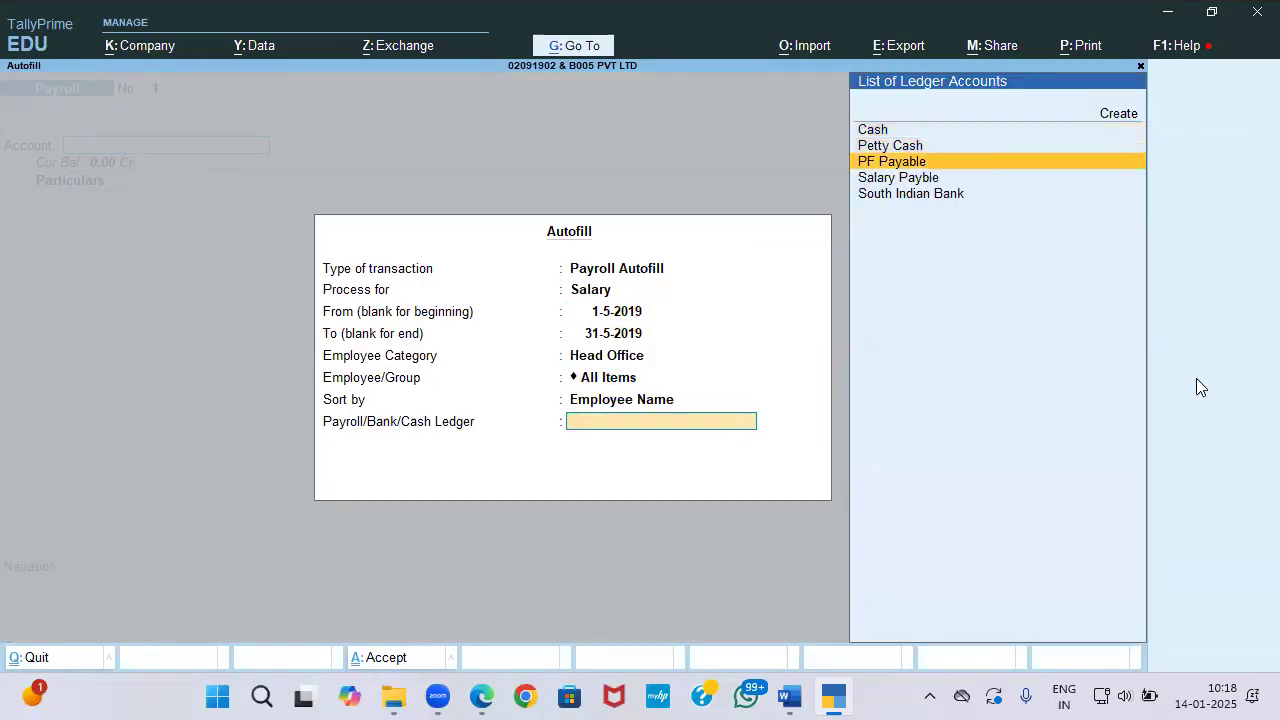
pyautogui.press('Down')
pyautogui.press('Return')
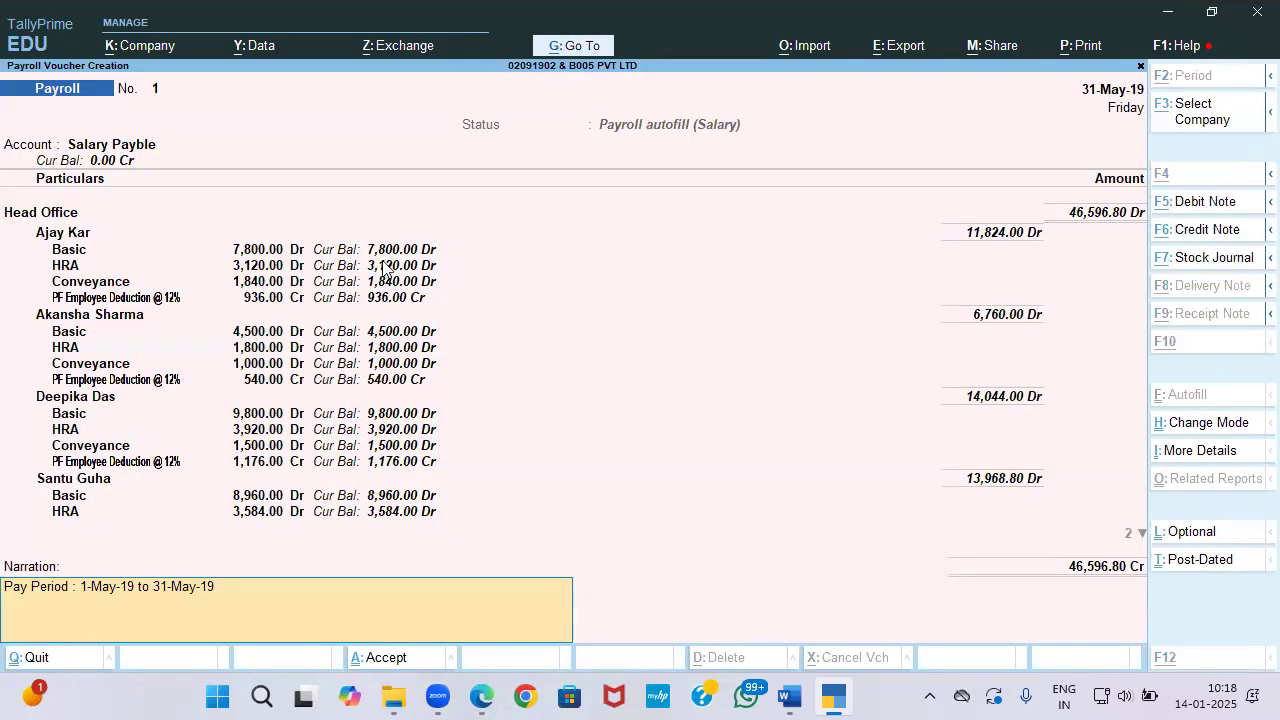
# Step: Compare the autofilled salary amounts against the PDF salary slips
pyautogui.hotkey('alt', 'Tab')
pyautogui.hotkey('alt', 'Tab')
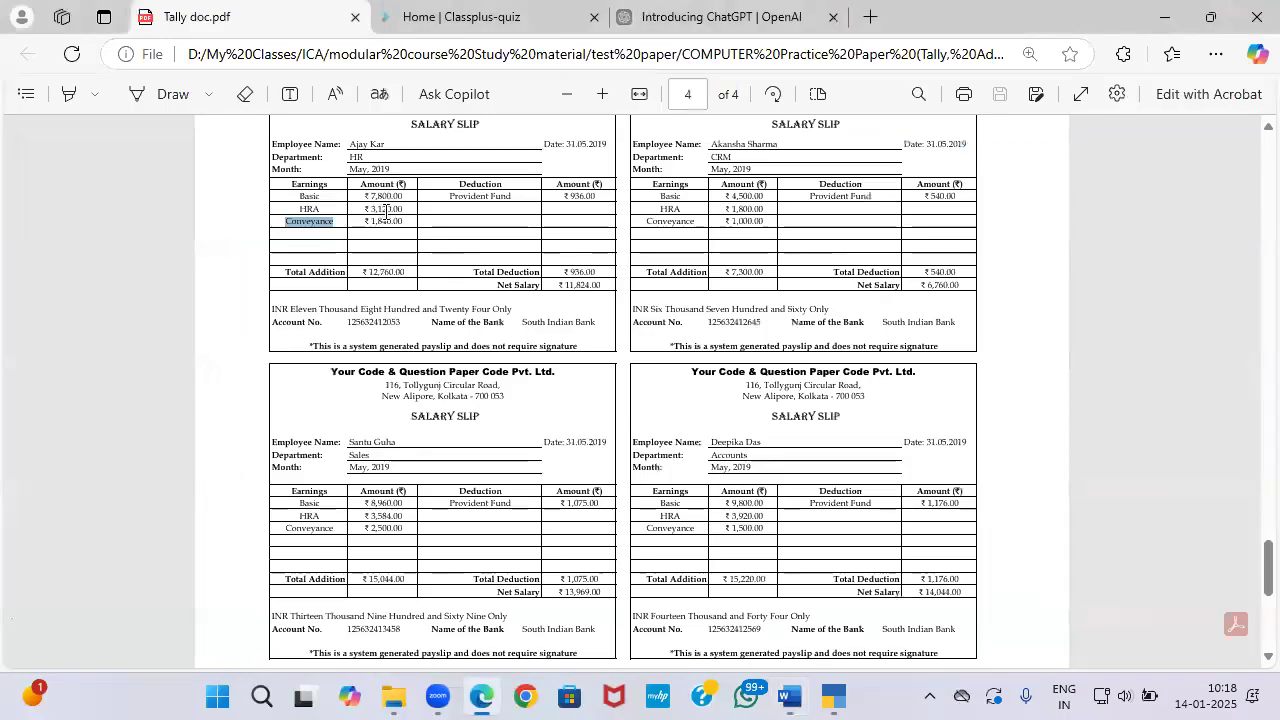
pyautogui.hotkey('alt', 'Tab')
pyautogui.hotkey('alt', 'Tab')
pyautogui.hotkey('alt', 'Tab')
pyautogui.press('Tab')
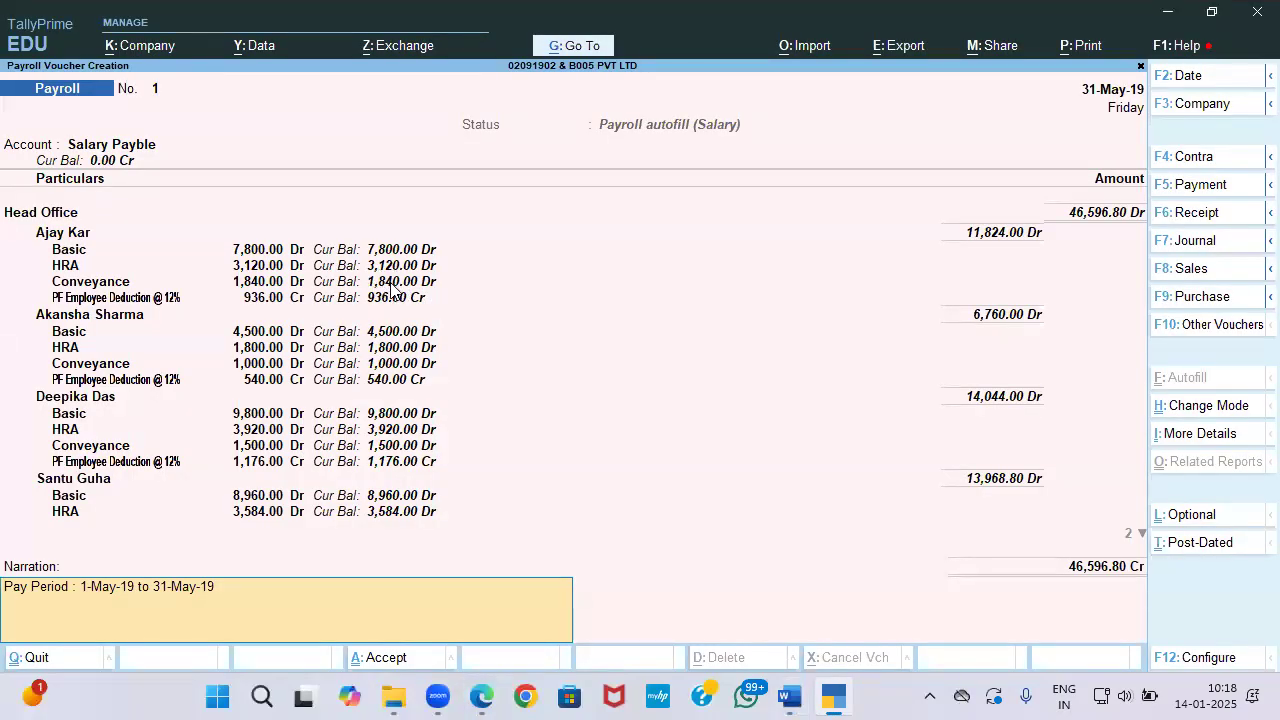
pyautogui.press('ctrl')
pyautogui.hotkey('alt', 'Tab')
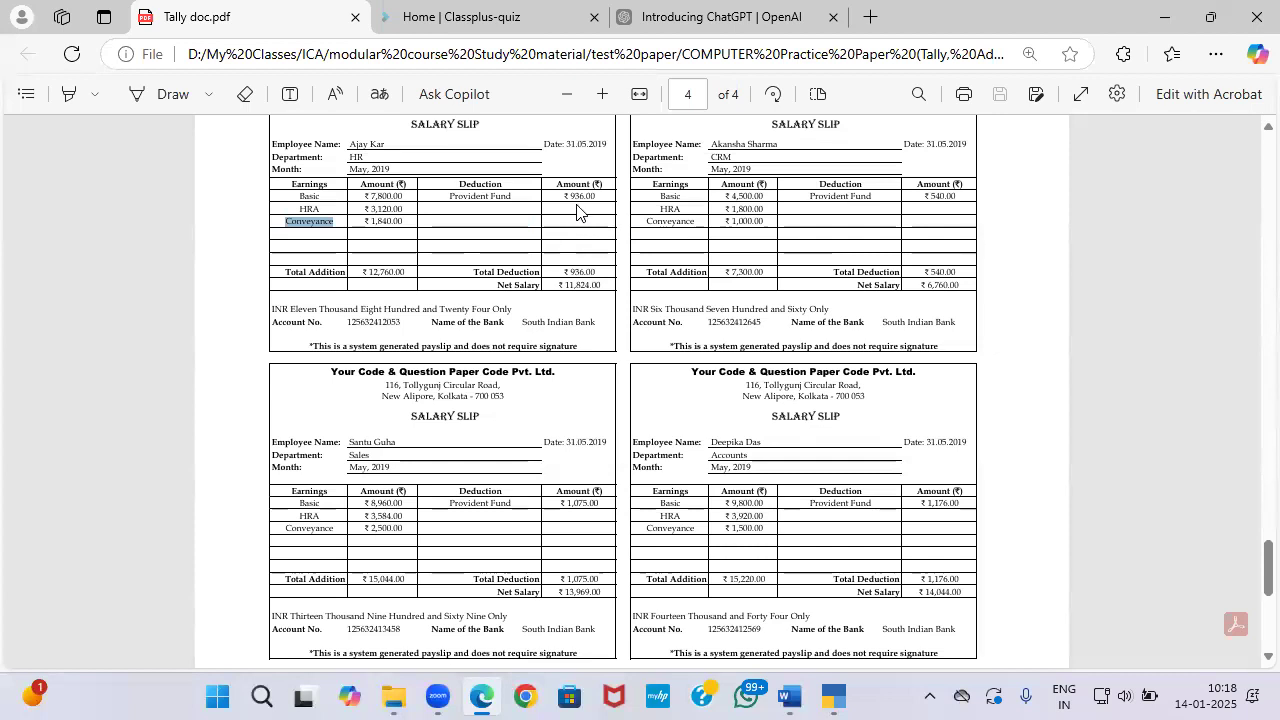
pyautogui.hotkey('alt', 'Tab')
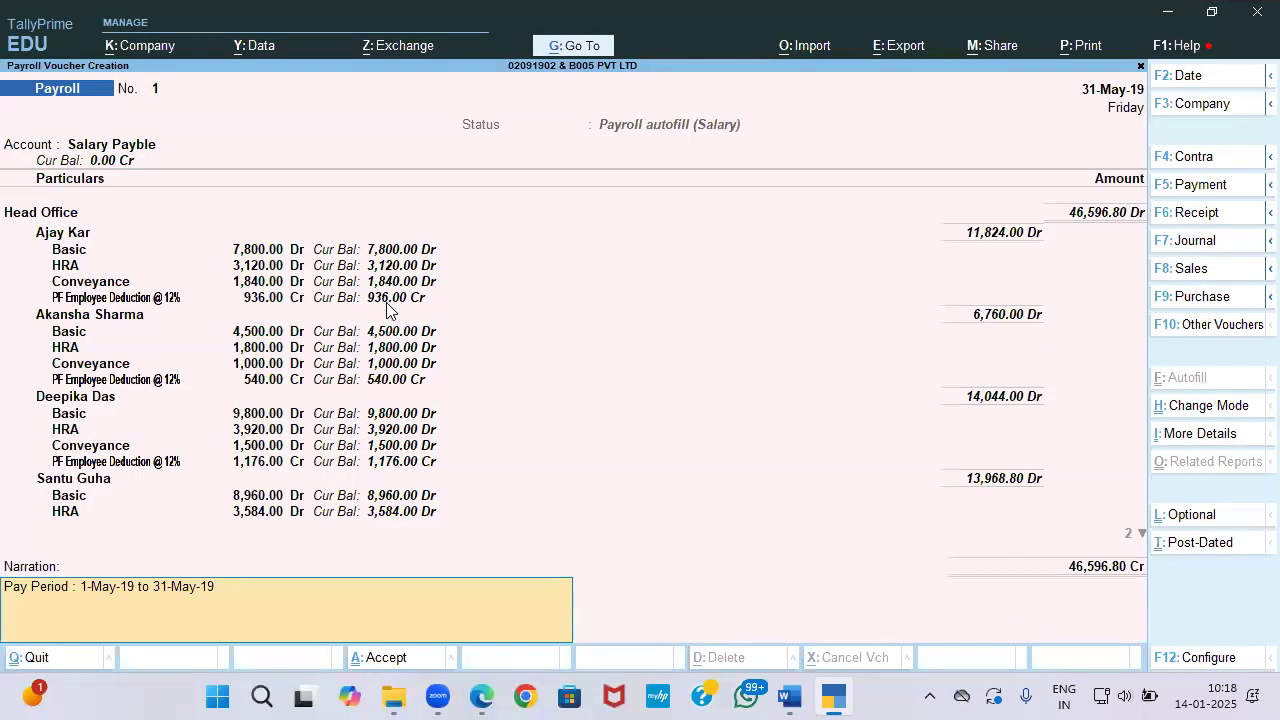
pyautogui.hotkey('alt', 'Tab')
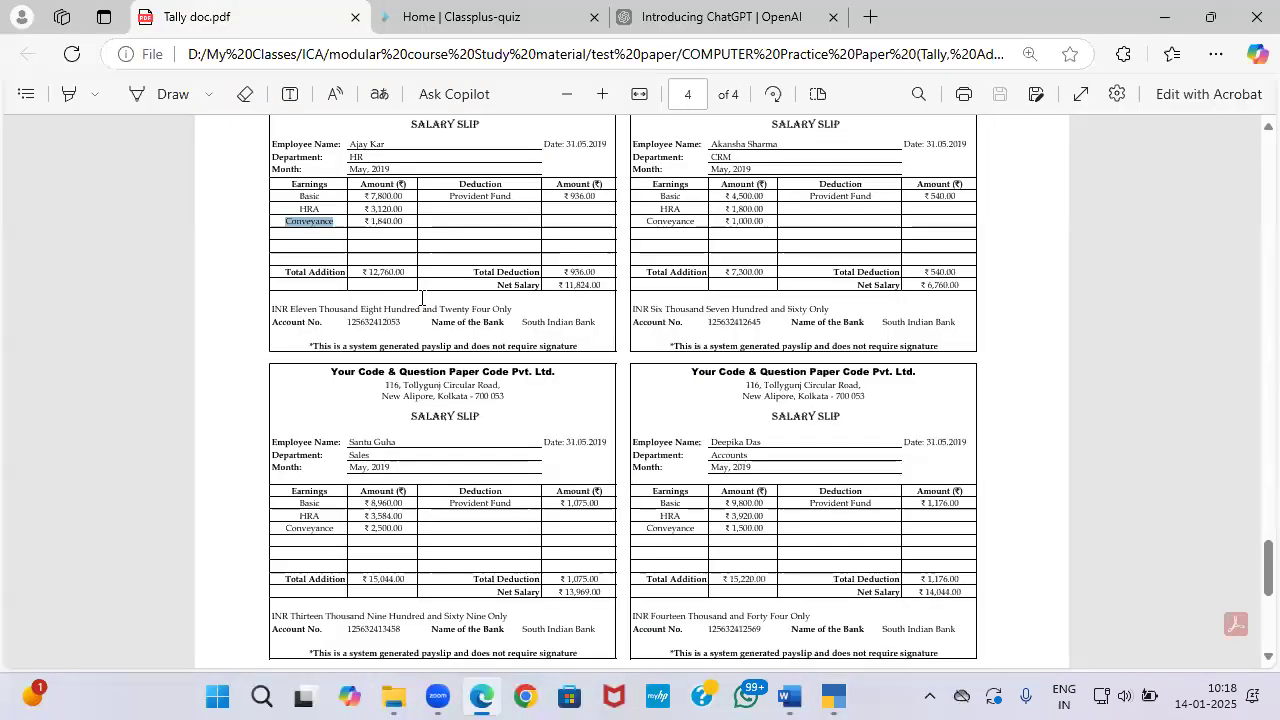
pyautogui.hotkey('alt', 'Tab')
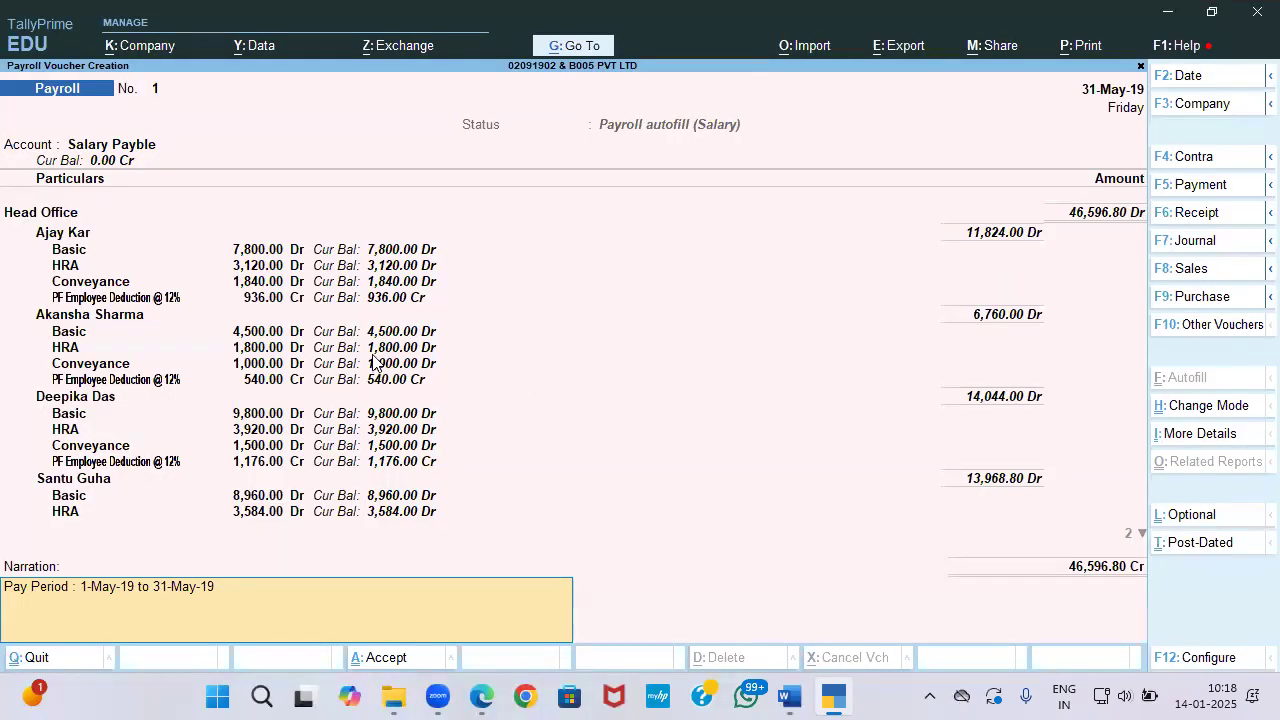
pyautogui.hotkey('alt', 'Tab')
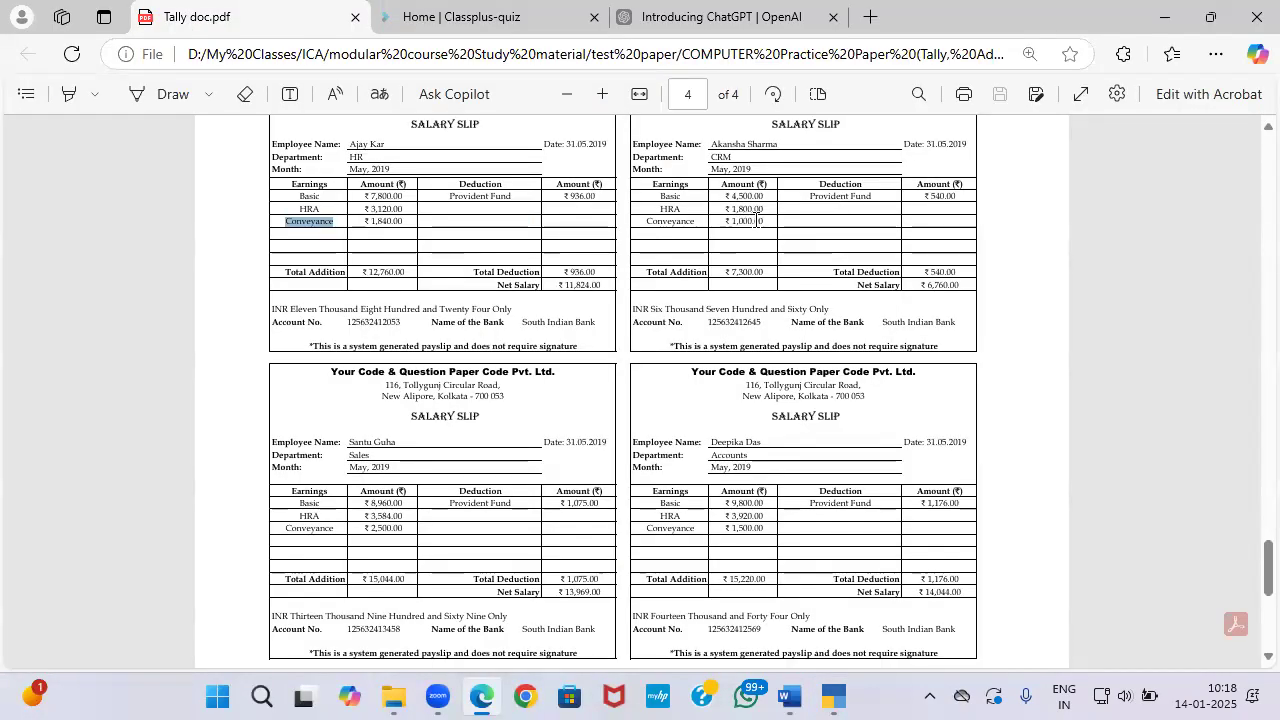
pyautogui.hotkey('alt', 'Tab')
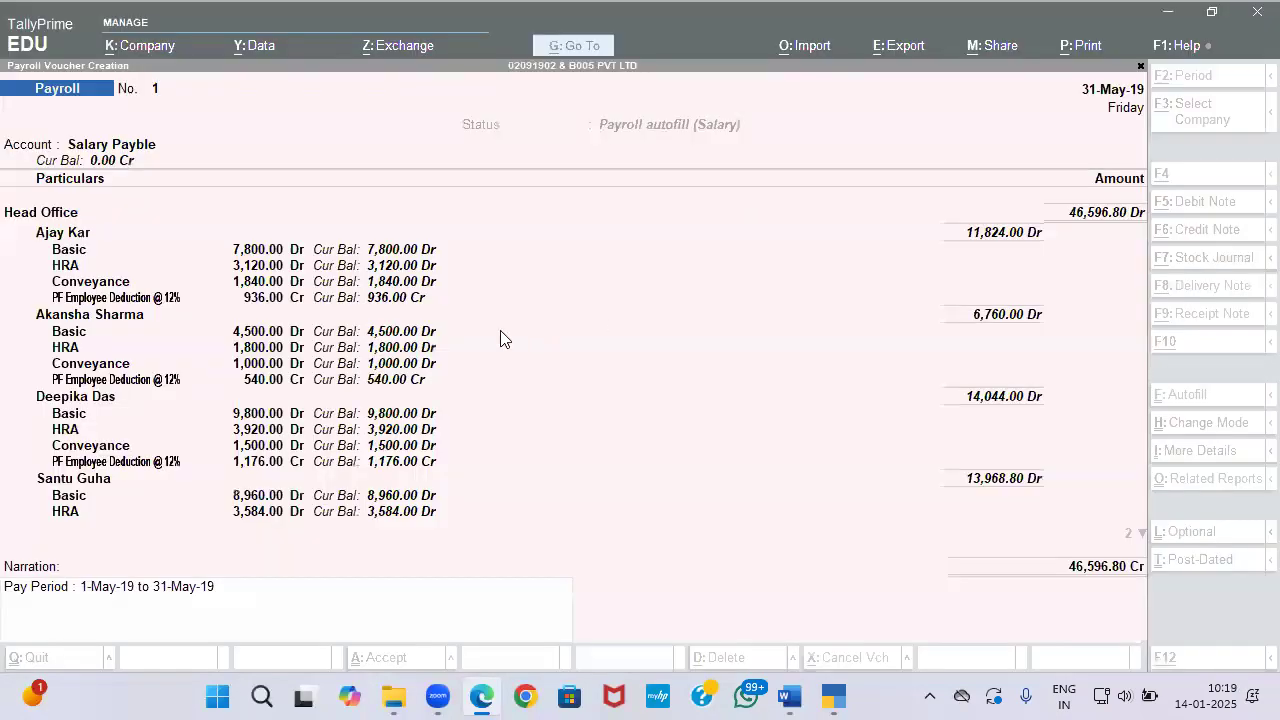
# Step: Accept the salary payroll voucher, then read the next task in the question paper and slips
pyautogui.hotkey('alt', 'Tab')
pyautogui.hotkey('alt', 'Tab')
pyautogui.press('Return')
pyautogui.press('Return')
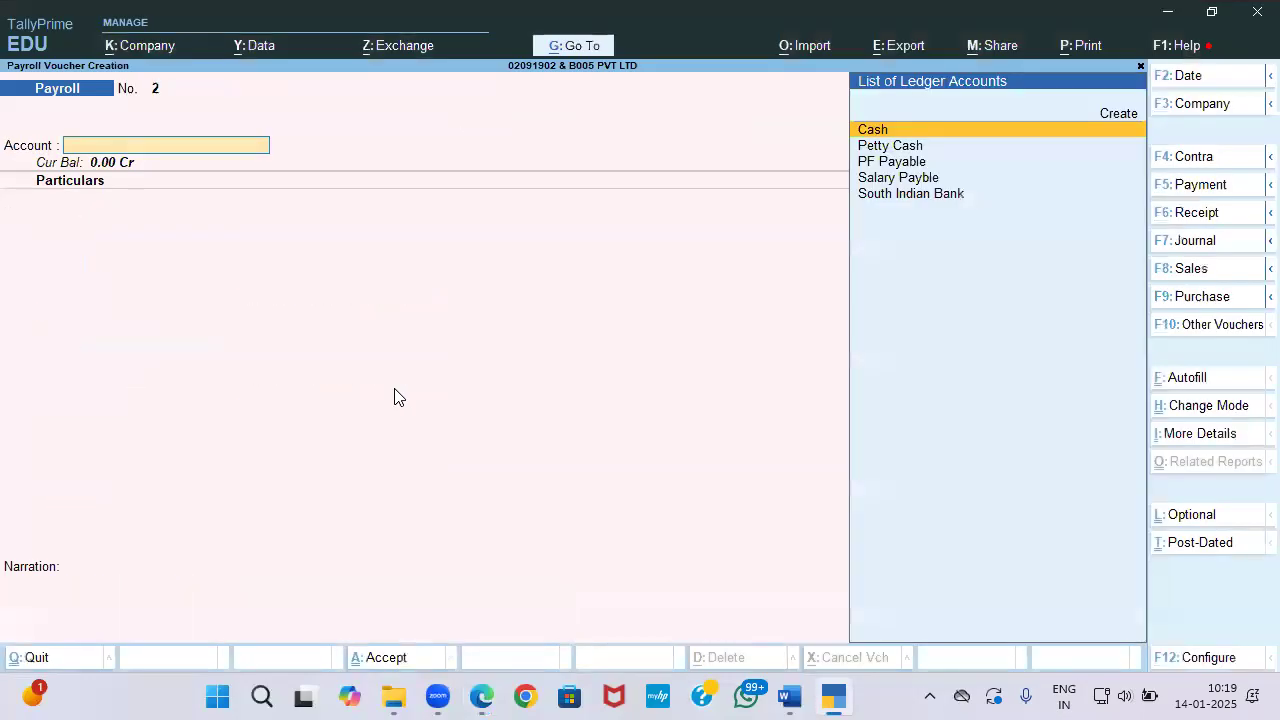
pyautogui.hotkey('alt', 'Tab')
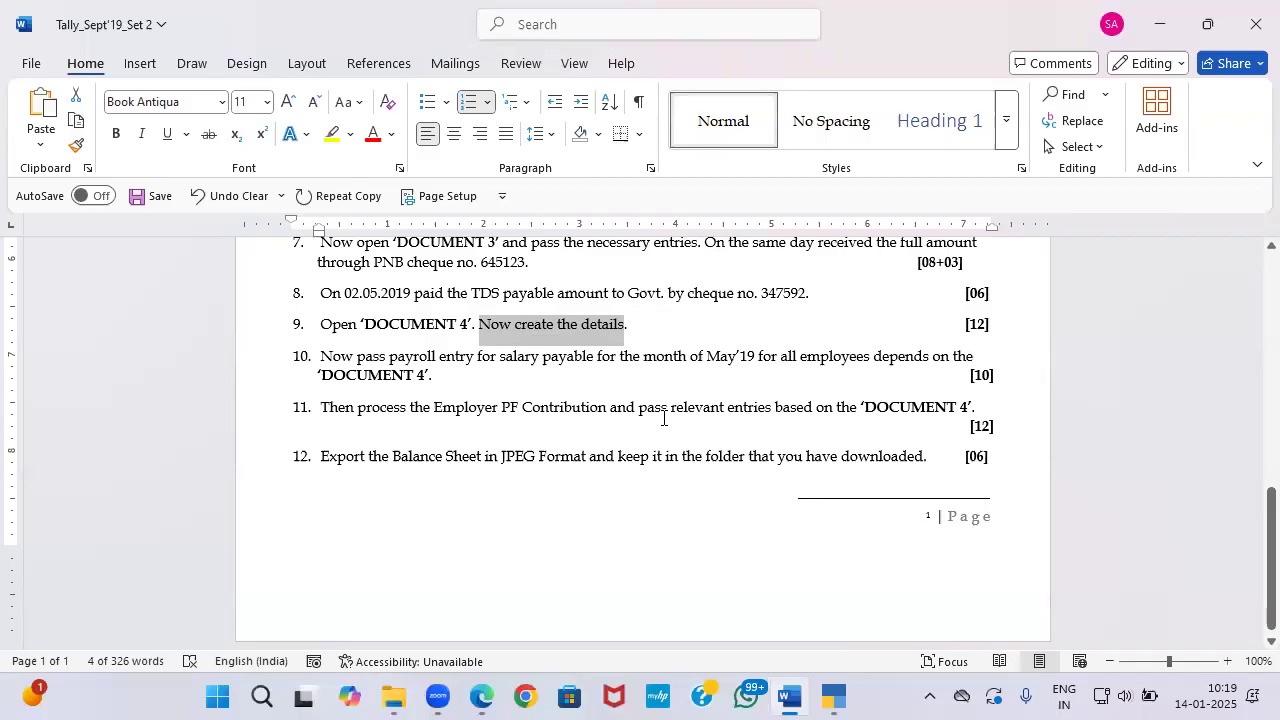
pyautogui.hotkey('alt', 'Tab')
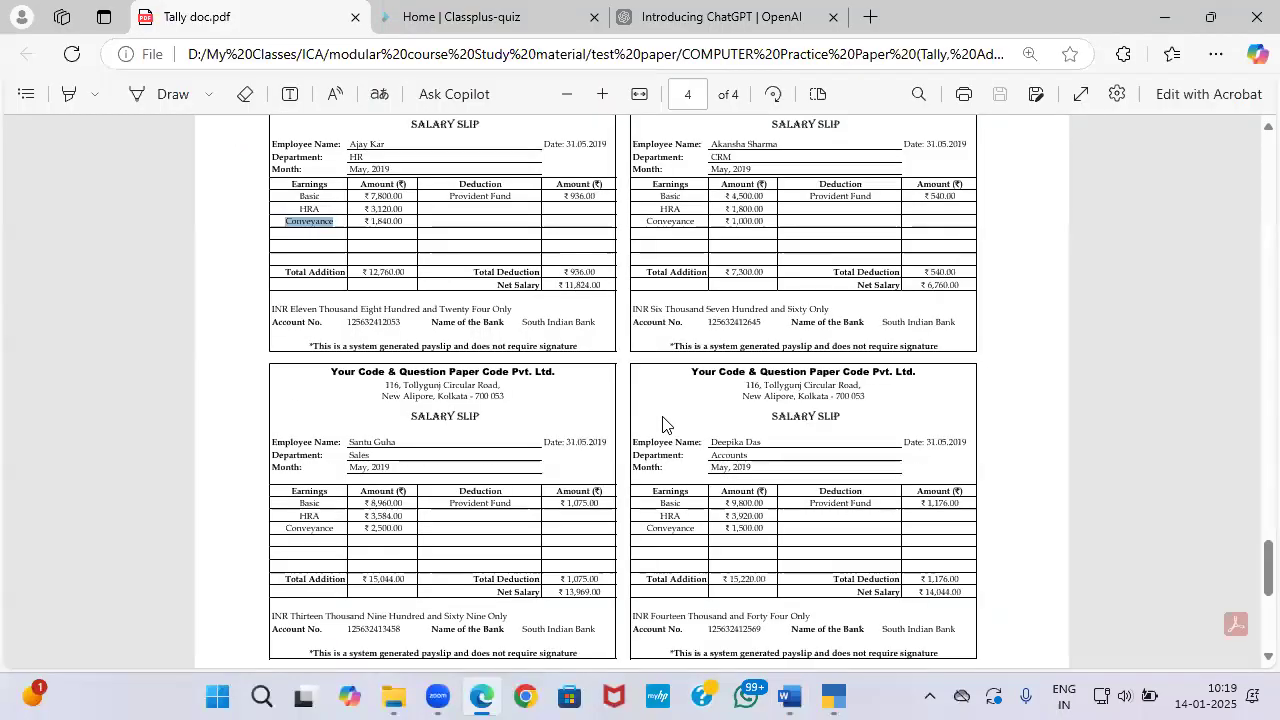
pyautogui.hotkey('alt', 'Tab')
pyautogui.hotkey('alt', 'Tab')
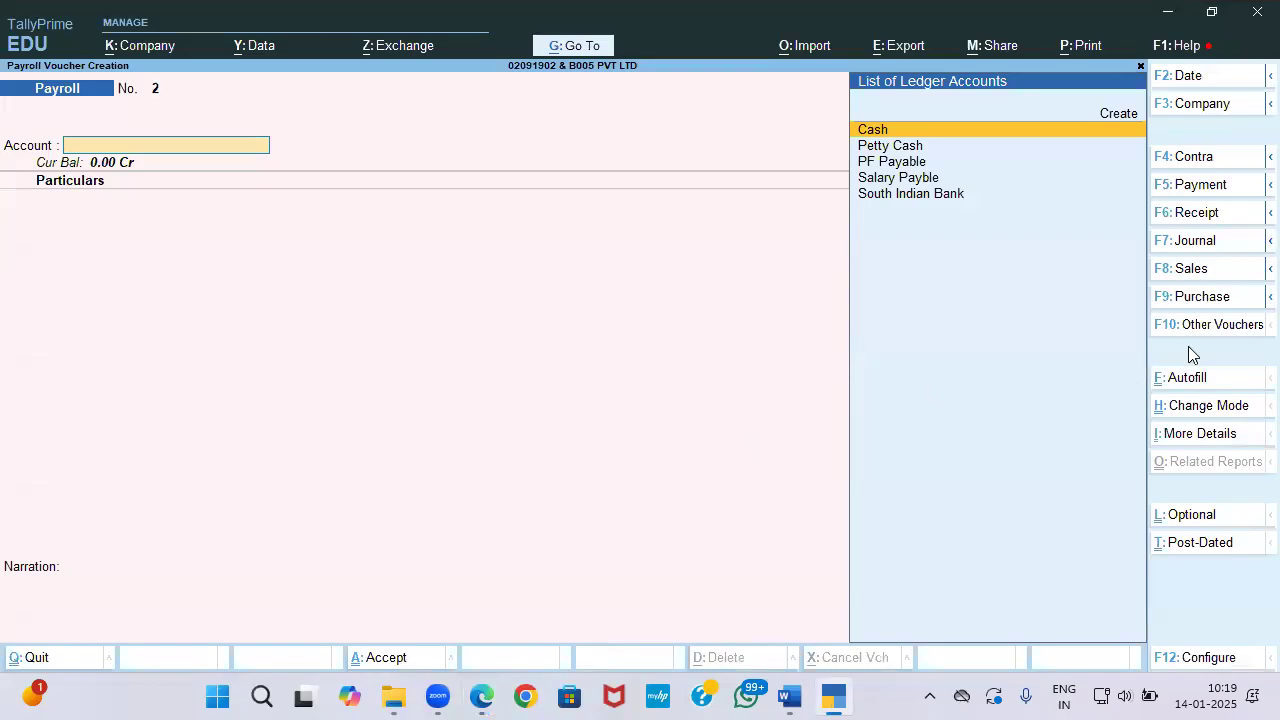
# Step: Autofill PF Contribution for Head Office, all employees by name, against PF Payable, and save
pyautogui.click(1188, 378)
pyautogui.press('Return')
pyautogui.press('Down')
pyautogui.press('Down')
pyautogui.press('Up')
pyautogui.press('Down')
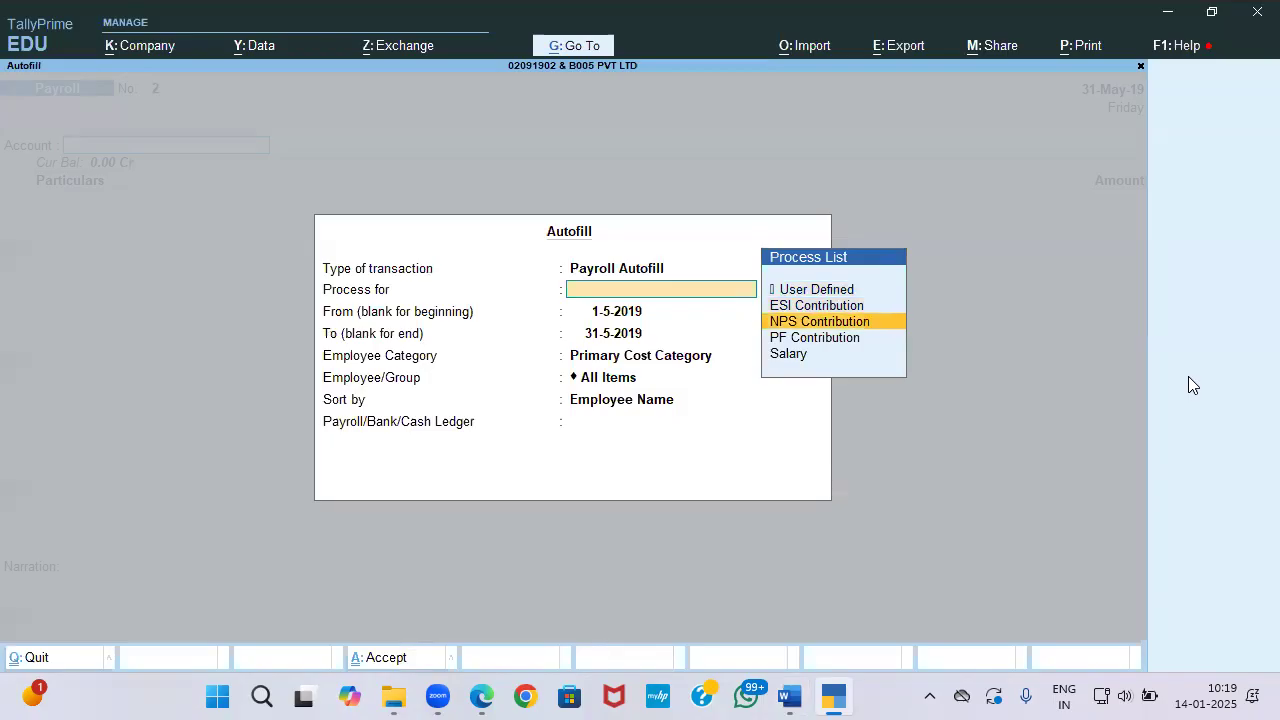
pyautogui.press('Down')
pyautogui.press('Return')
pyautogui.press('Return')
pyautogui.press('Return')
pyautogui.press('Up')
pyautogui.press('Return')
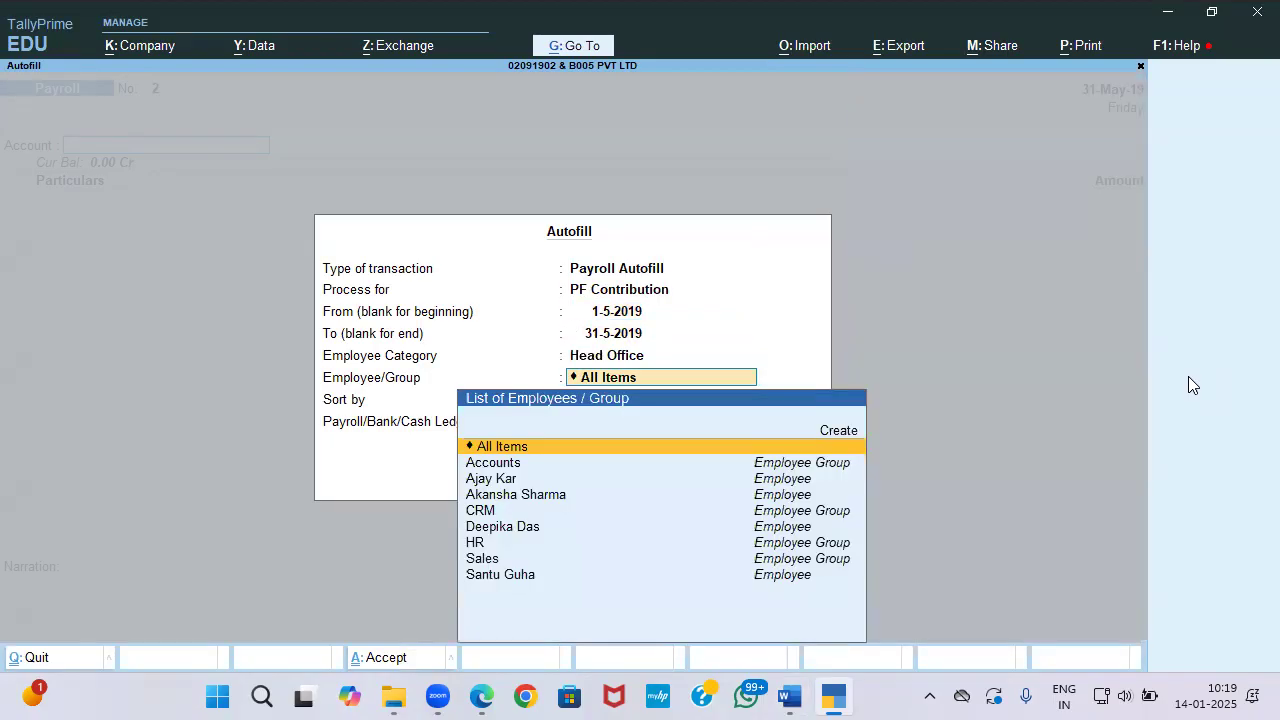
pyautogui.press('Return')
pyautogui.press('Return')
pyautogui.press('Down')
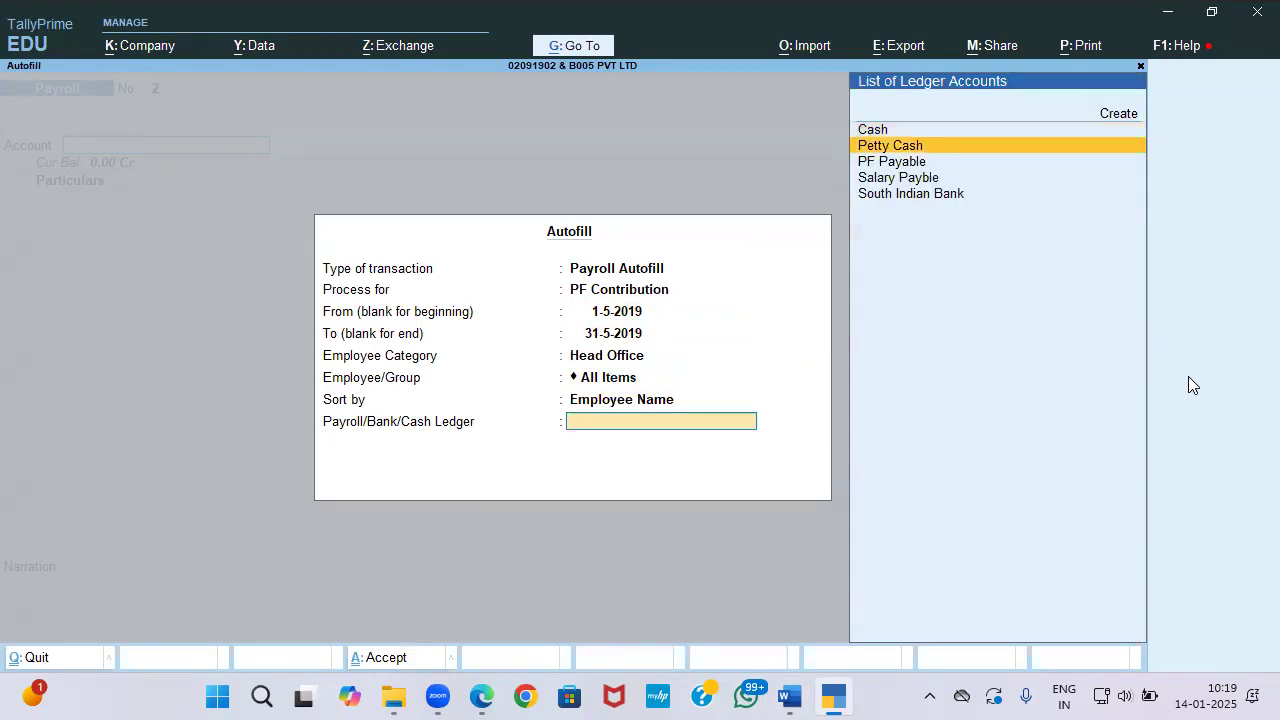
pyautogui.press('Down')
pyautogui.press('Return')
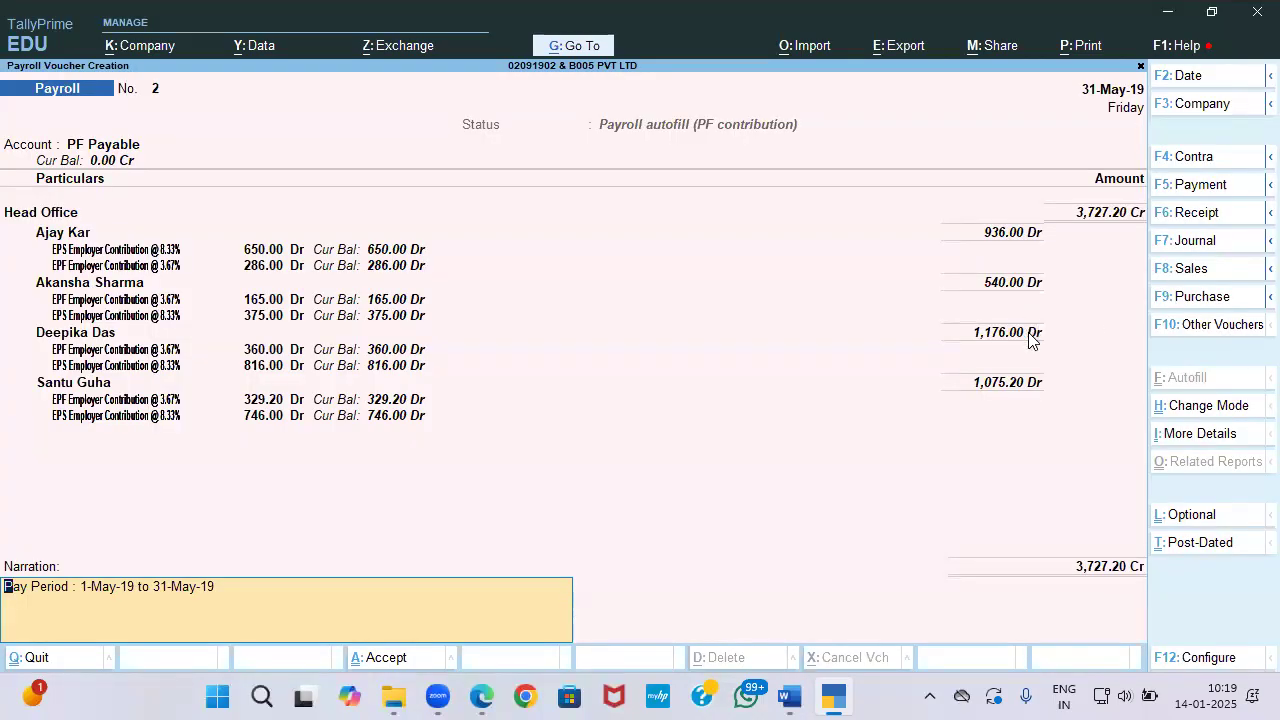
pyautogui.press('Return')
# Step: Bring the Word task sheet to the front
pyautogui.hotkey('alt', 'Tab')
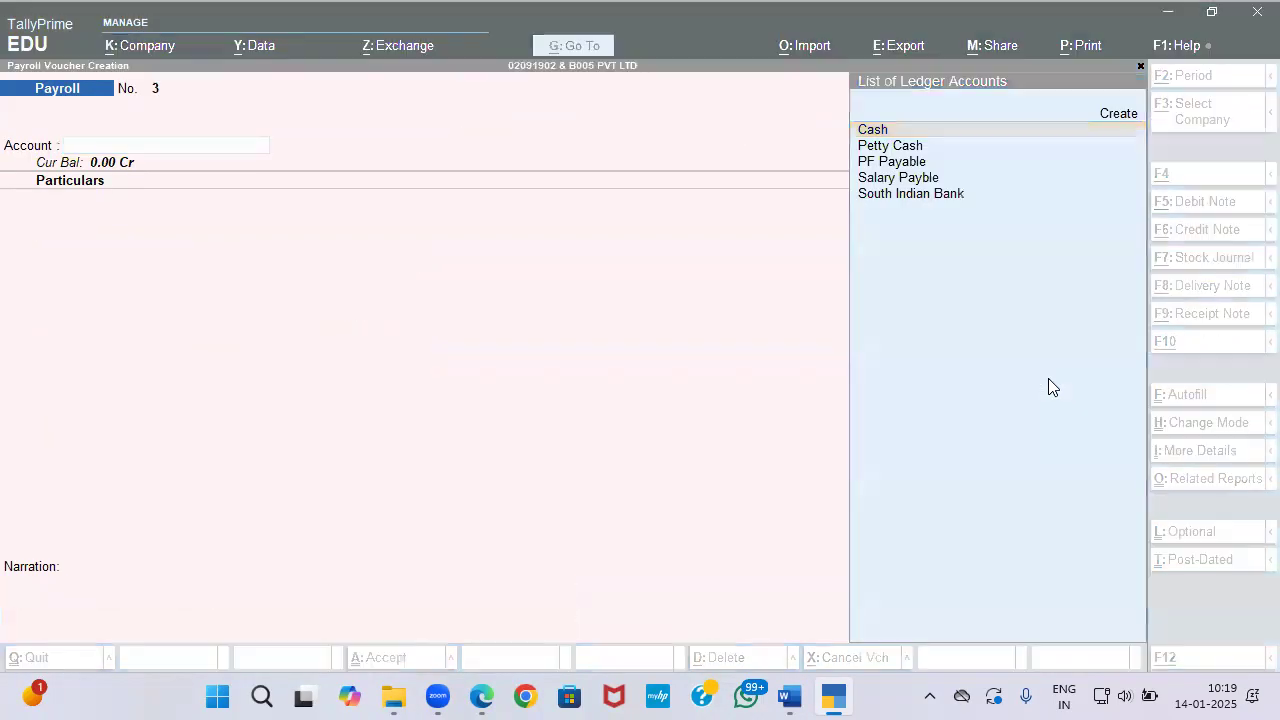
pyautogui.hotkey('alt', 'Tab')
pyautogui.press('Tab')
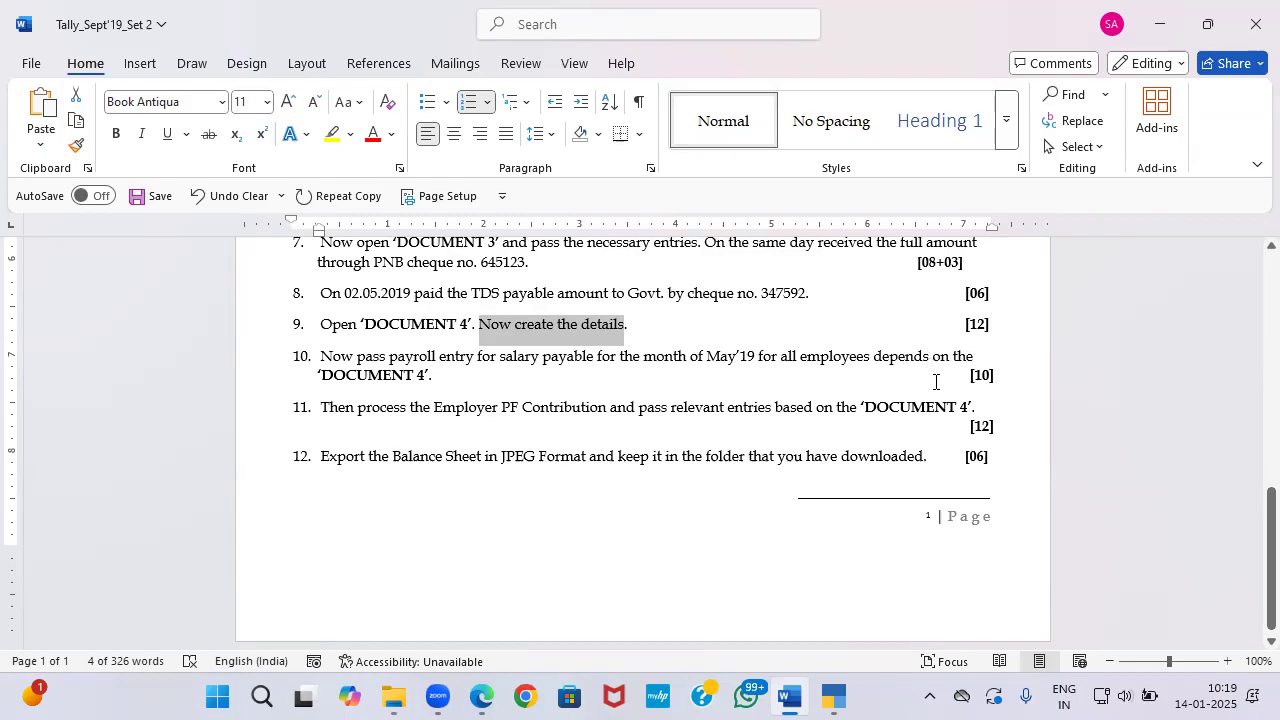
# Step: Check the marks for tasks 9 and 12 and the salary slips, then leave voucher entry
pyautogui.moveTo(962, 324); pyautogui.dragTo(1006, 326)
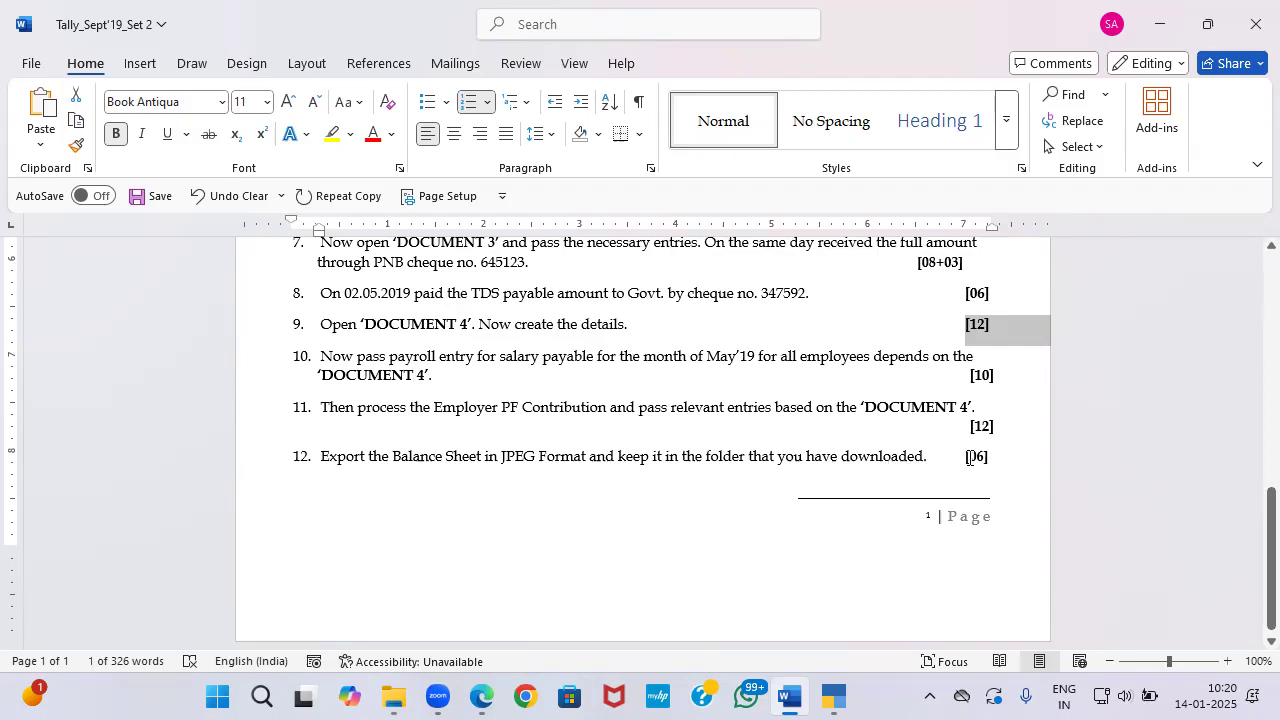
pyautogui.moveTo(962, 457); pyautogui.dragTo(992, 457)
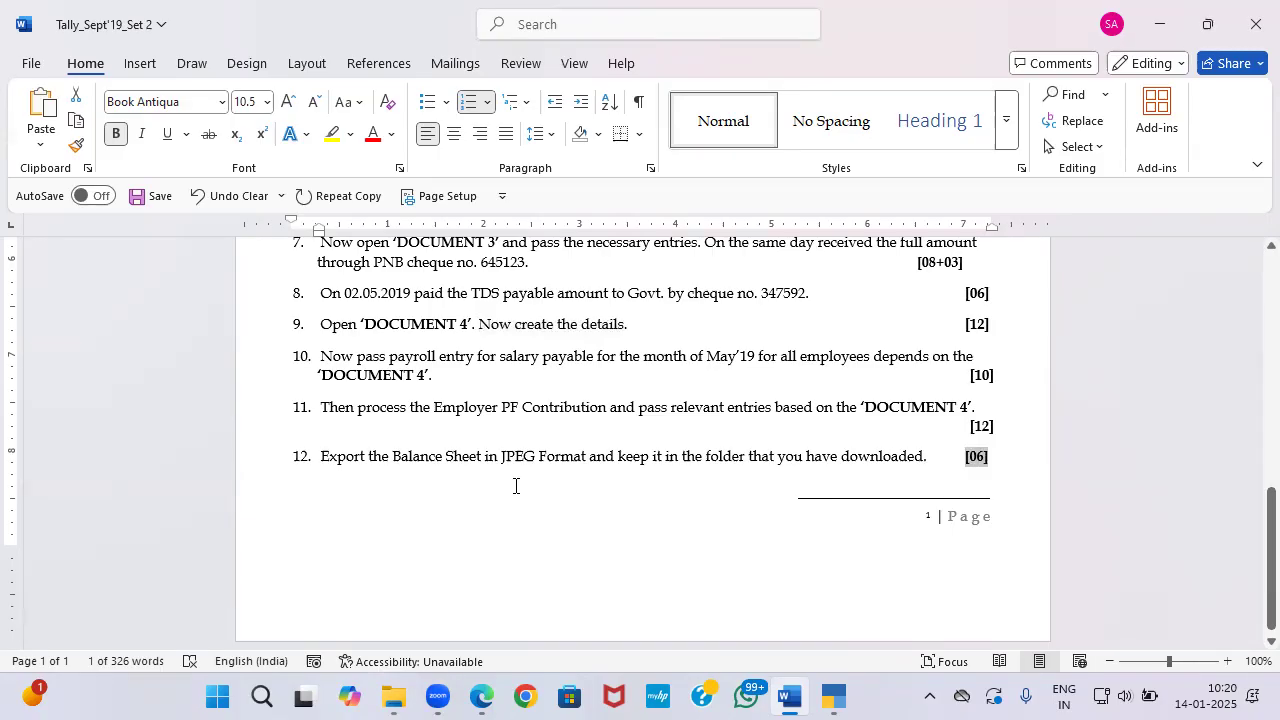
pyautogui.hotkey('alt', 'Tab')
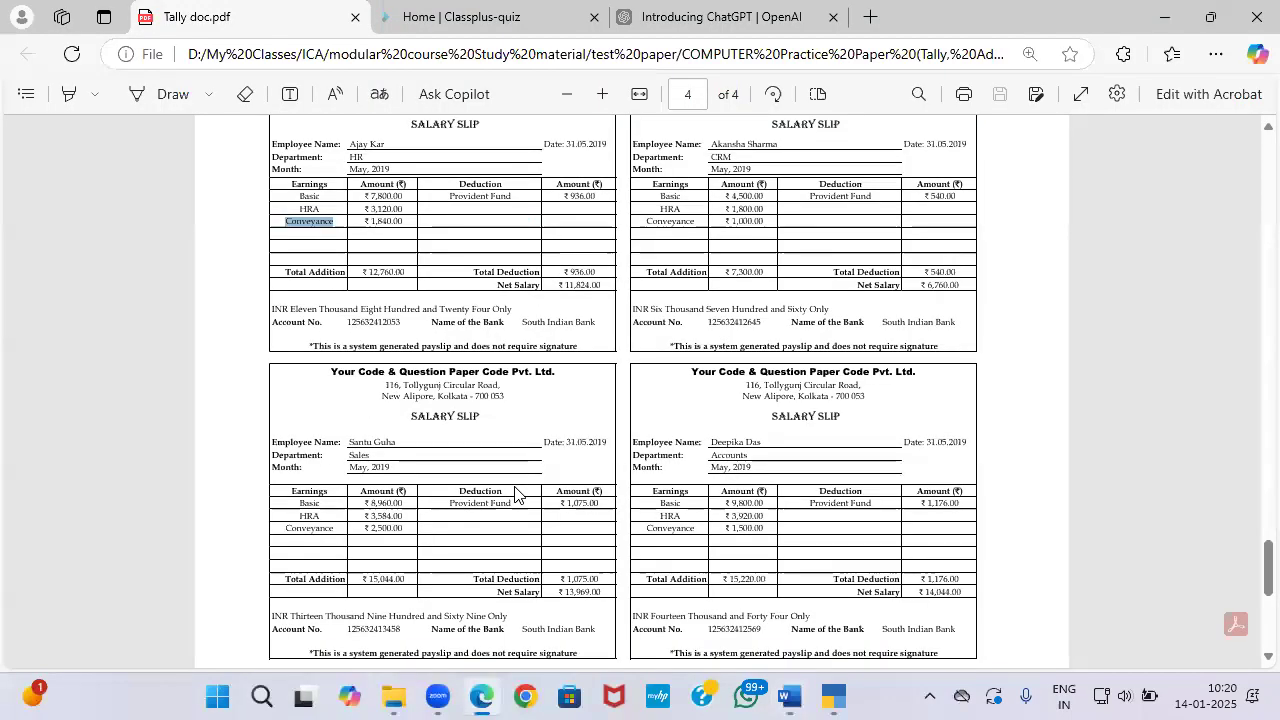
pyautogui.hotkey('alt', 'Tab')
pyautogui.hotkey('alt', 'Tab')
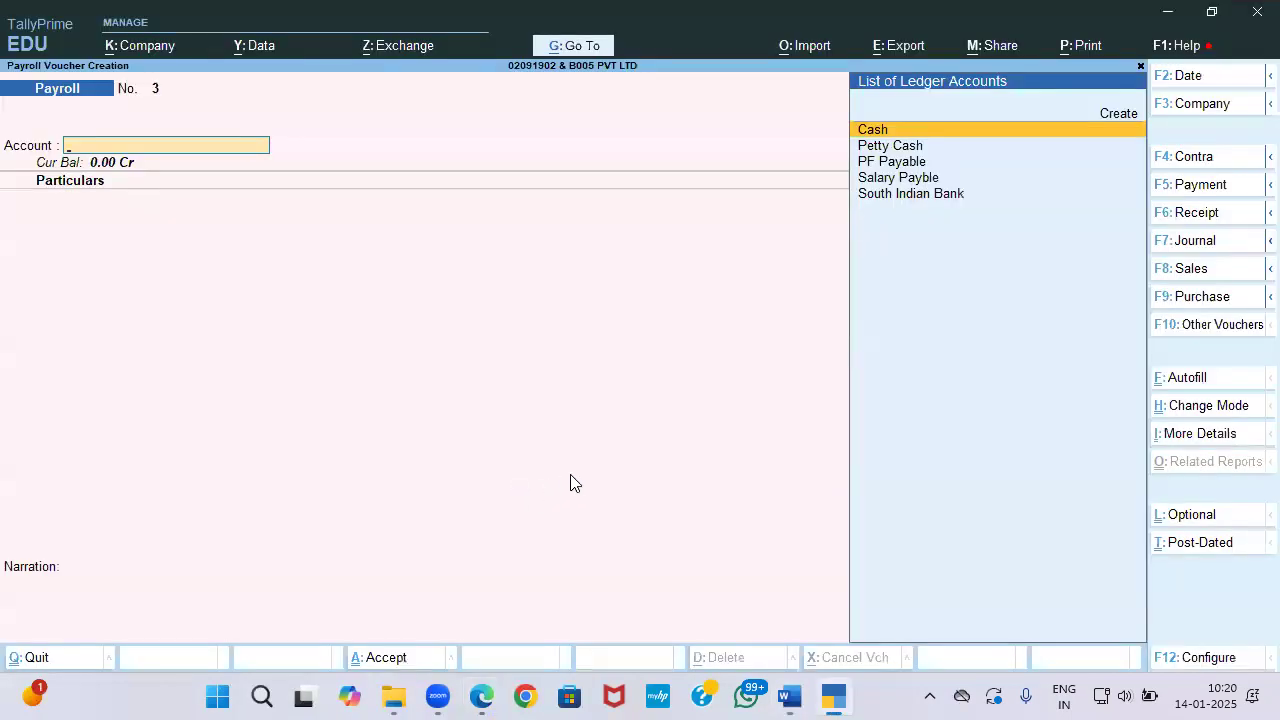
pyautogui.hotkey('alt', 'Tab')
pyautogui.hotkey('alt', 'Tab')
pyautogui.hotkey('alt', 'Tab')
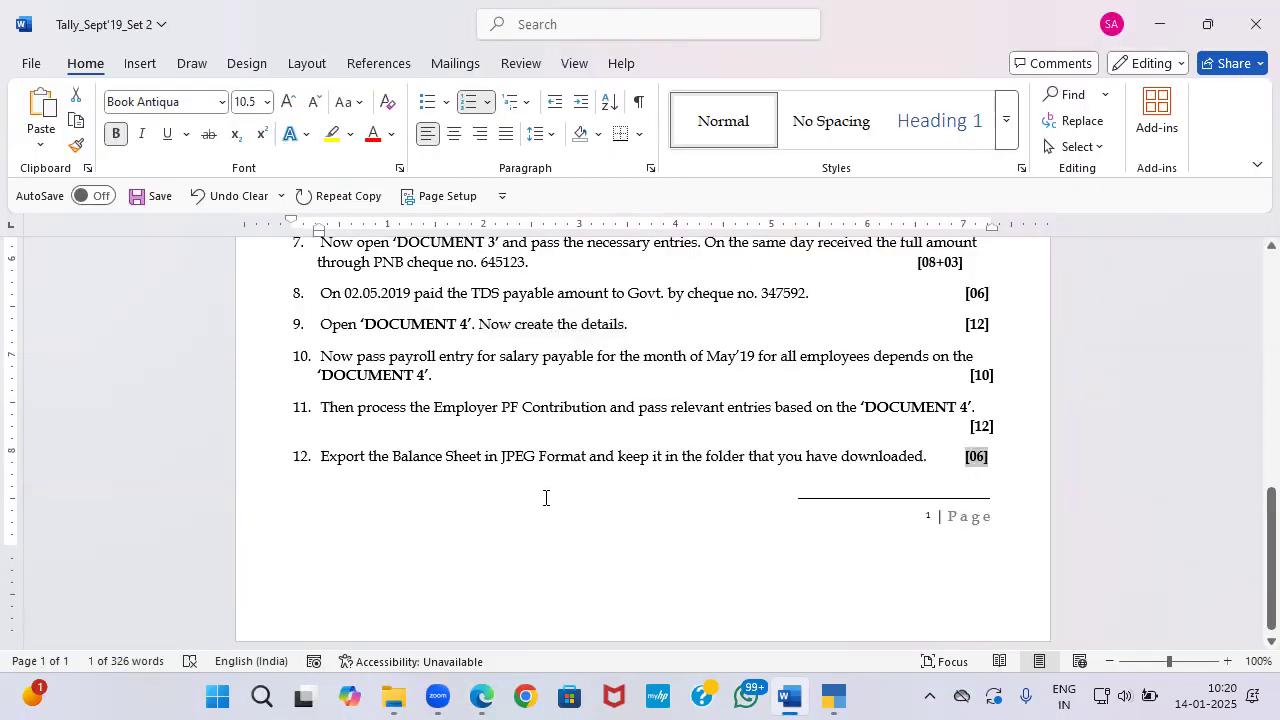
pyautogui.hotkey('alt', 'Tab')
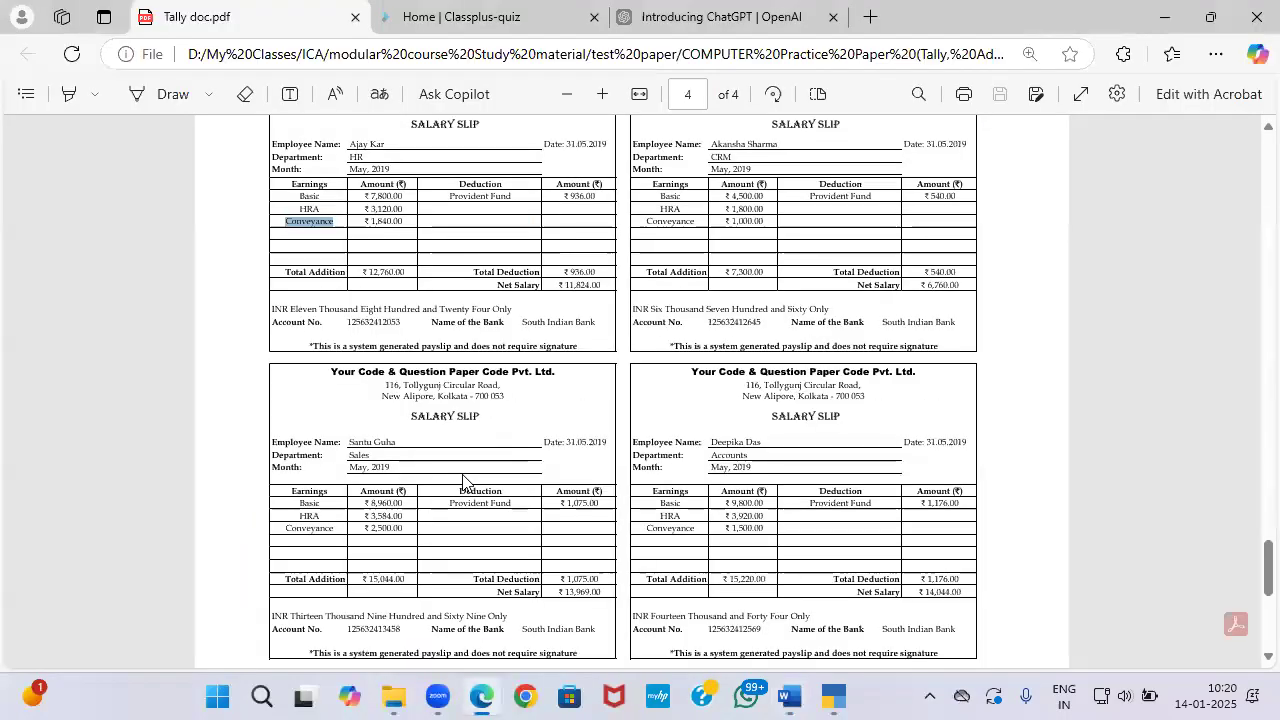
pyautogui.hotkey('alt', 'Tab')
pyautogui.press('Escape')
pyautogui.press('Down')
# Step: Open the detailed Balance Sheet and set the export file format to JPEG
pyautogui.press('b')
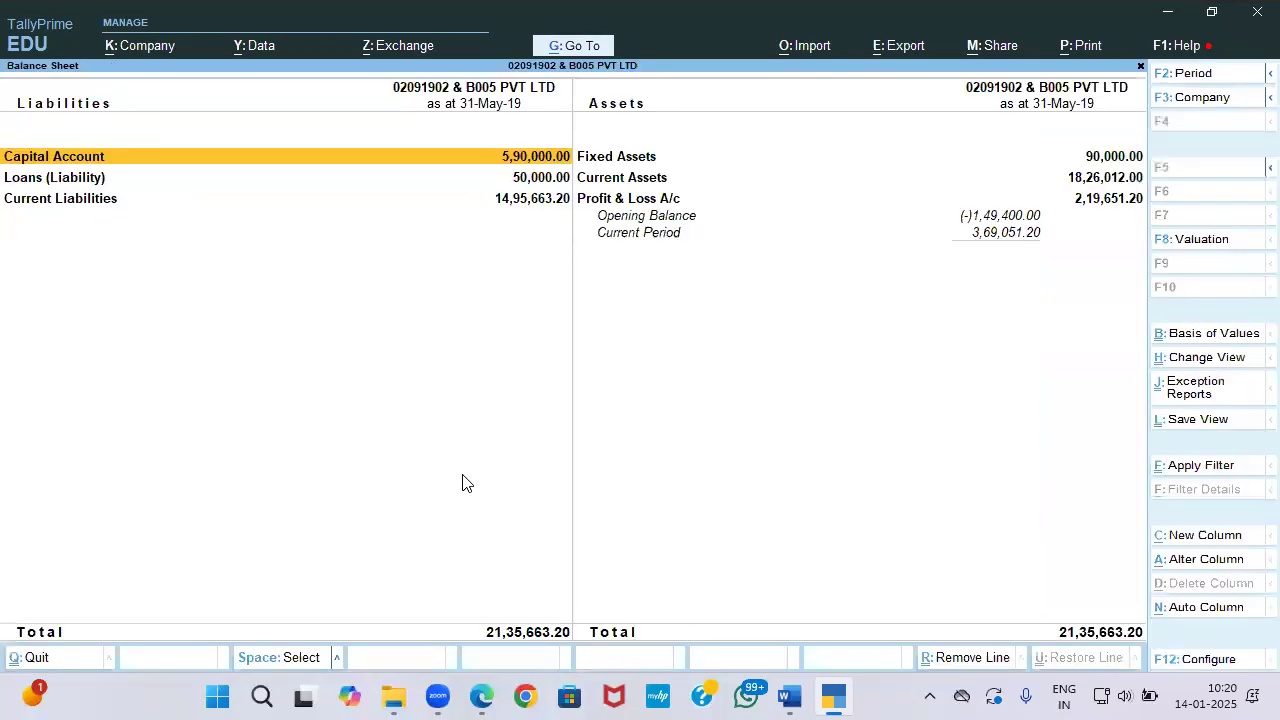
pyautogui.hotkey('alt', 'F5')
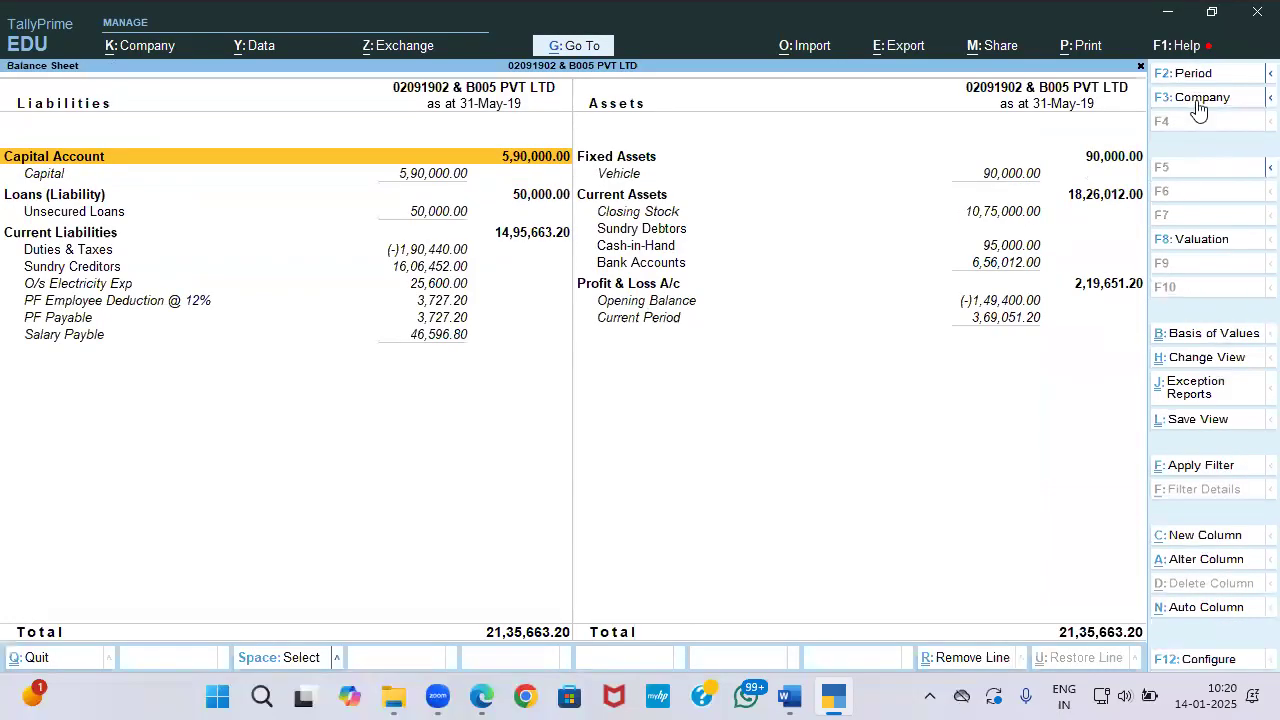
pyautogui.click(887, 63)
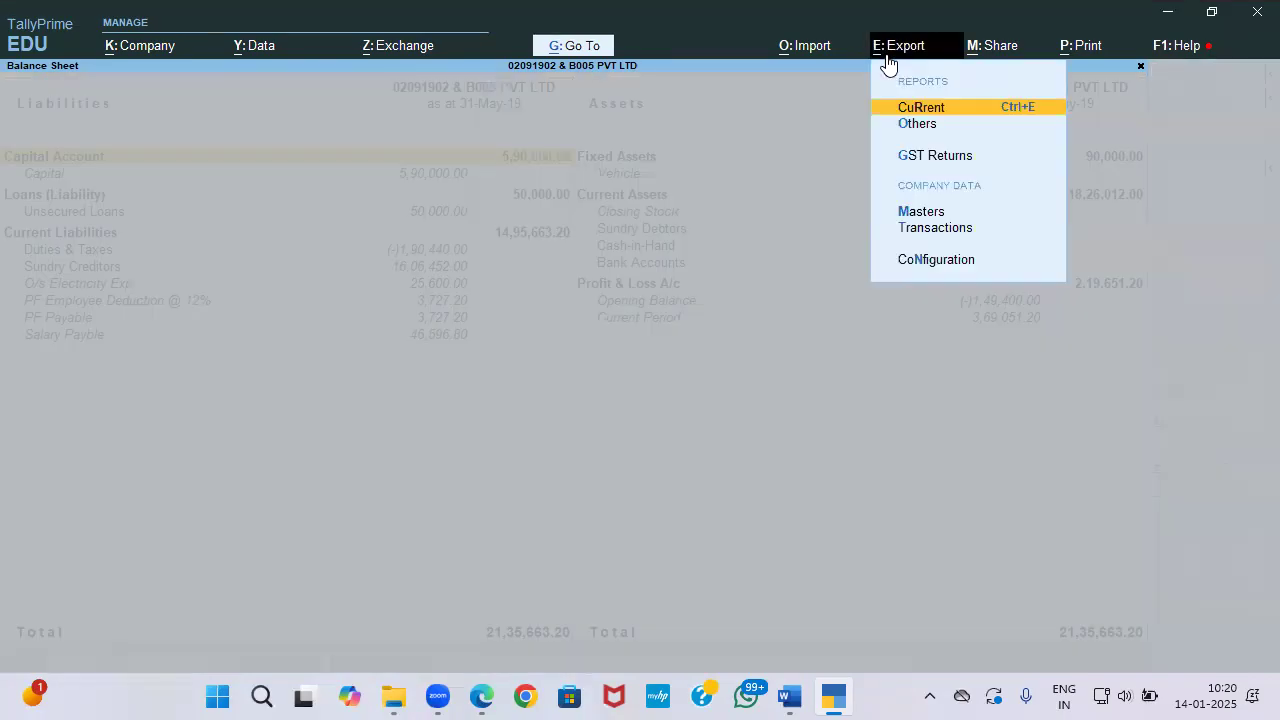
pyautogui.press('Return')
pyautogui.press('c')
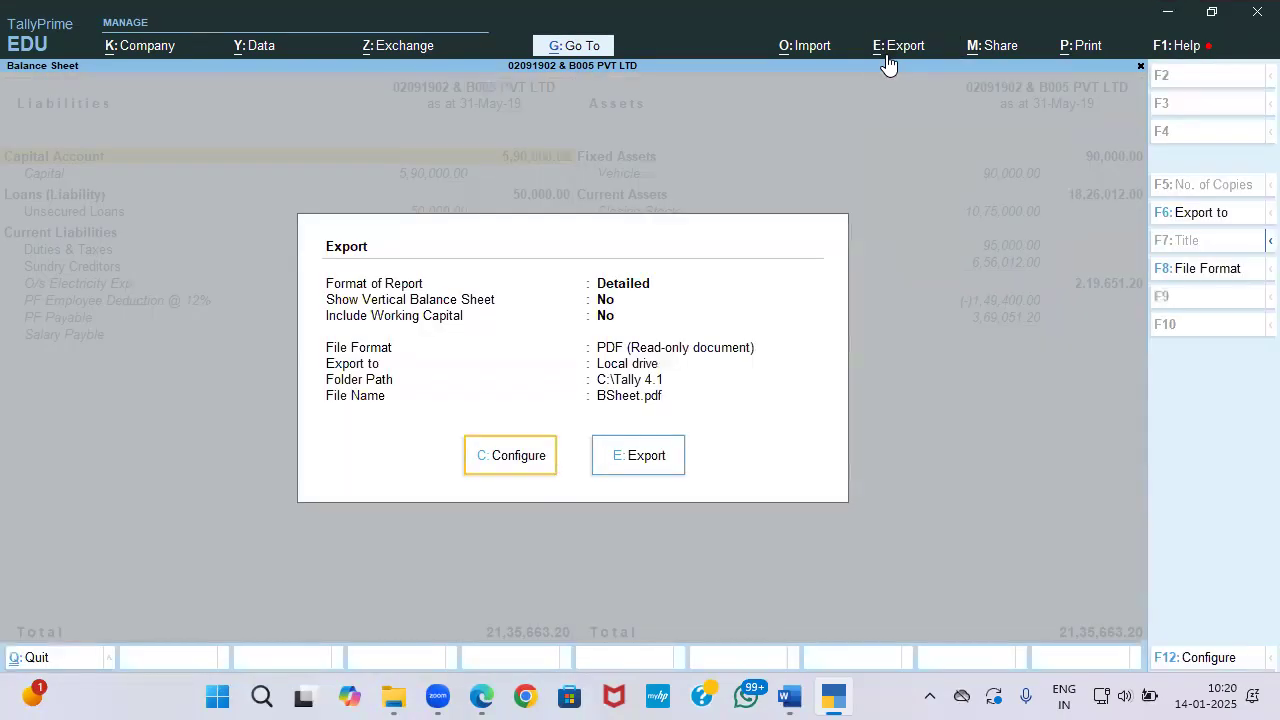
pyautogui.press('Down')
pyautogui.press('Down')
pyautogui.press('Down')
pyautogui.press('Down')
pyautogui.press('Down')
pyautogui.press('Down')
pyautogui.press('Down')
pyautogui.press('Down')
pyautogui.press('Down')
pyautogui.press('Down')
pyautogui.press('Down')
pyautogui.press('Down')
pyautogui.press('Down')
pyautogui.press('Down')
pyautogui.press('Down')
pyautogui.press('Return')
pyautogui.press('Up')
pyautogui.press('Return')
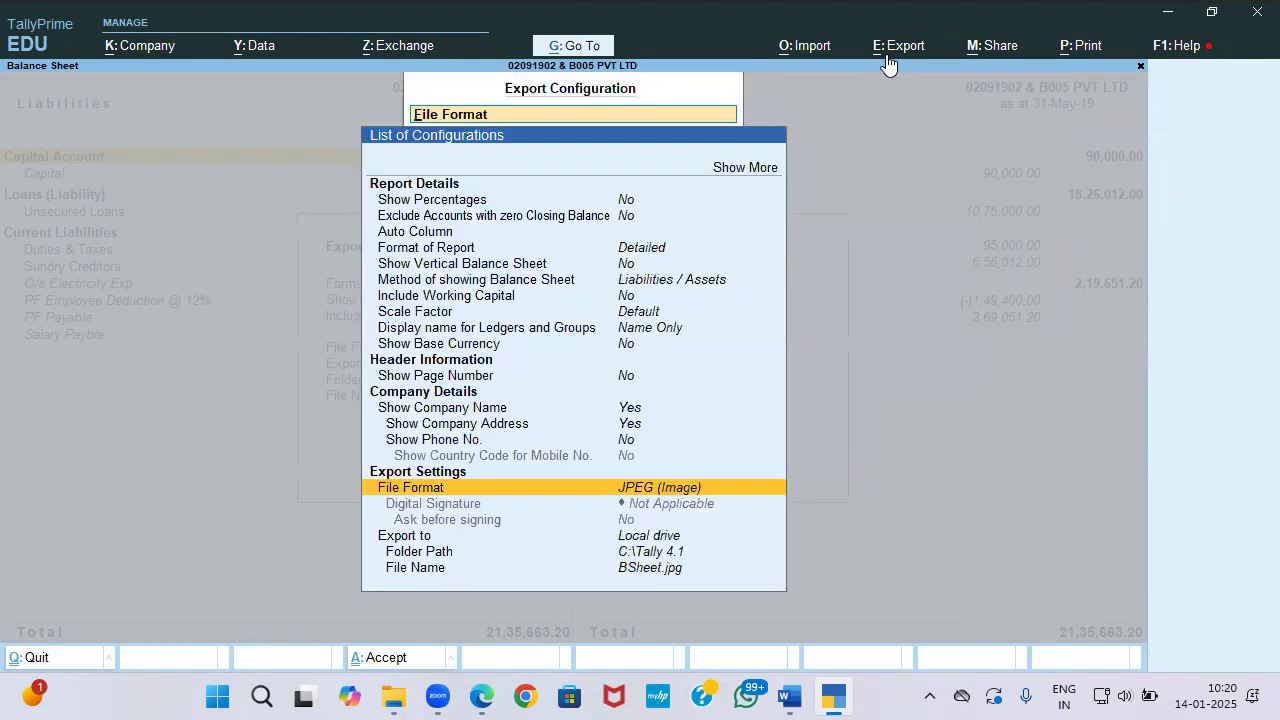
# Step: Set the export folder path to the afzal folder on the Desktop
pyautogui.press('Down')
pyautogui.press('Down')
pyautogui.press('Down')
pyautogui.press('Down')
pyautogui.press('Return')
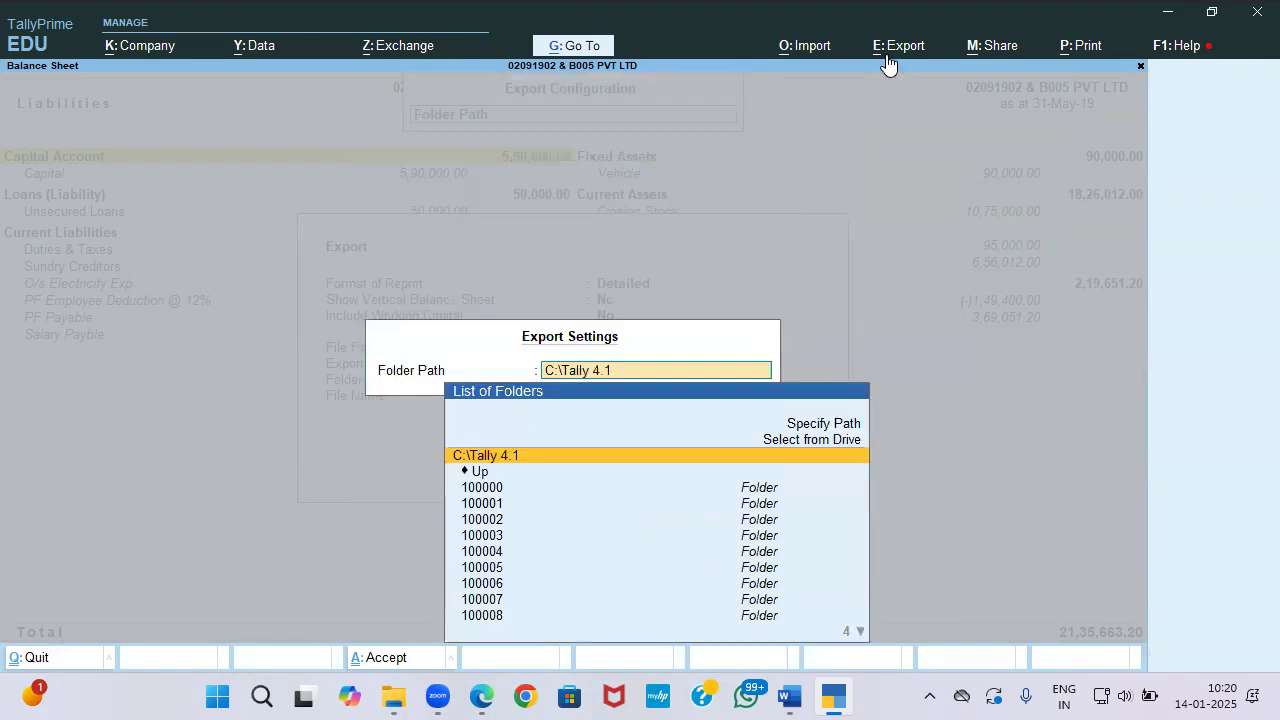
pyautogui.press('Up')
pyautogui.press('Return')
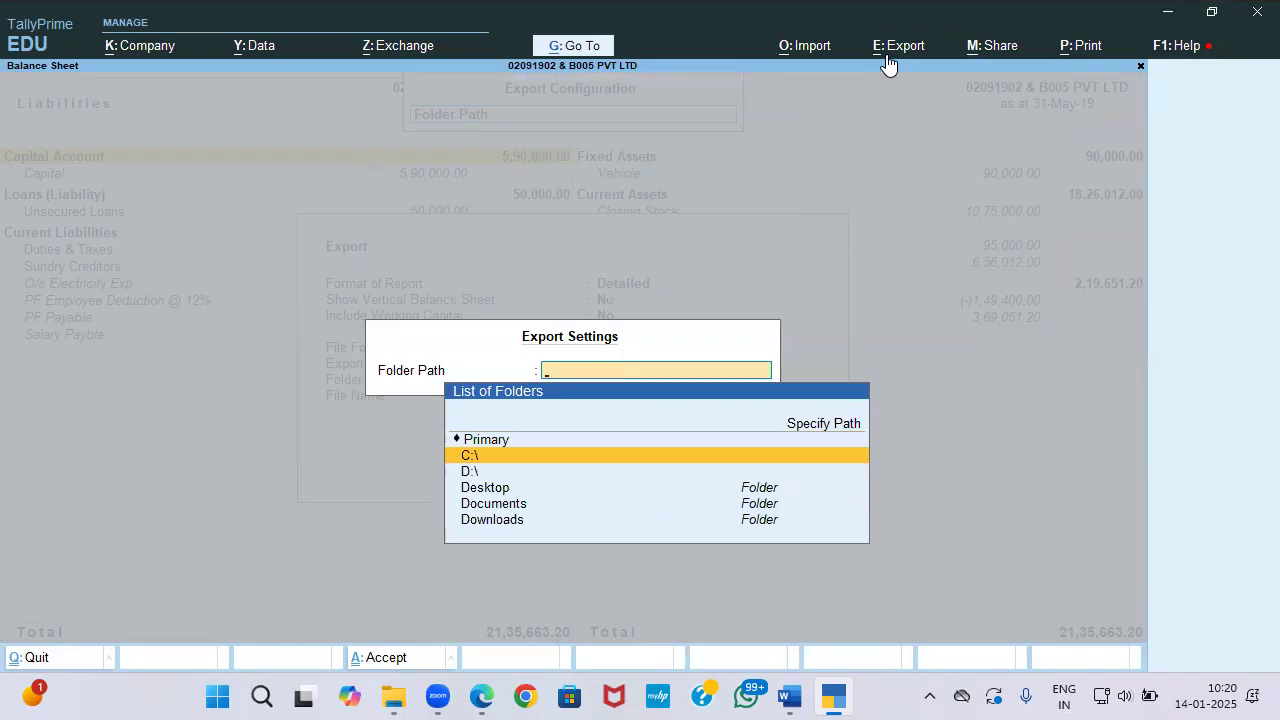
pyautogui.press('Down')
pyautogui.press('Down')
pyautogui.press('Return')
pyautogui.press('Down')
pyautogui.press('Down')
pyautogui.press('Down')
pyautogui.press('Down')
pyautogui.press('Down')
pyautogui.press('Down')
pyautogui.press('Down')
pyautogui.press('Down')
pyautogui.press('Down')
pyautogui.press('Down')
pyautogui.press('Down')
pyautogui.press('Down')
pyautogui.press('Down')
pyautogui.press('Down')
pyautogui.press('Down')
pyautogui.press('Down')
pyautogui.press('Down')
pyautogui.press('Down')
pyautogui.press('Down')
pyautogui.press('Down')
pyautogui.press('Down')
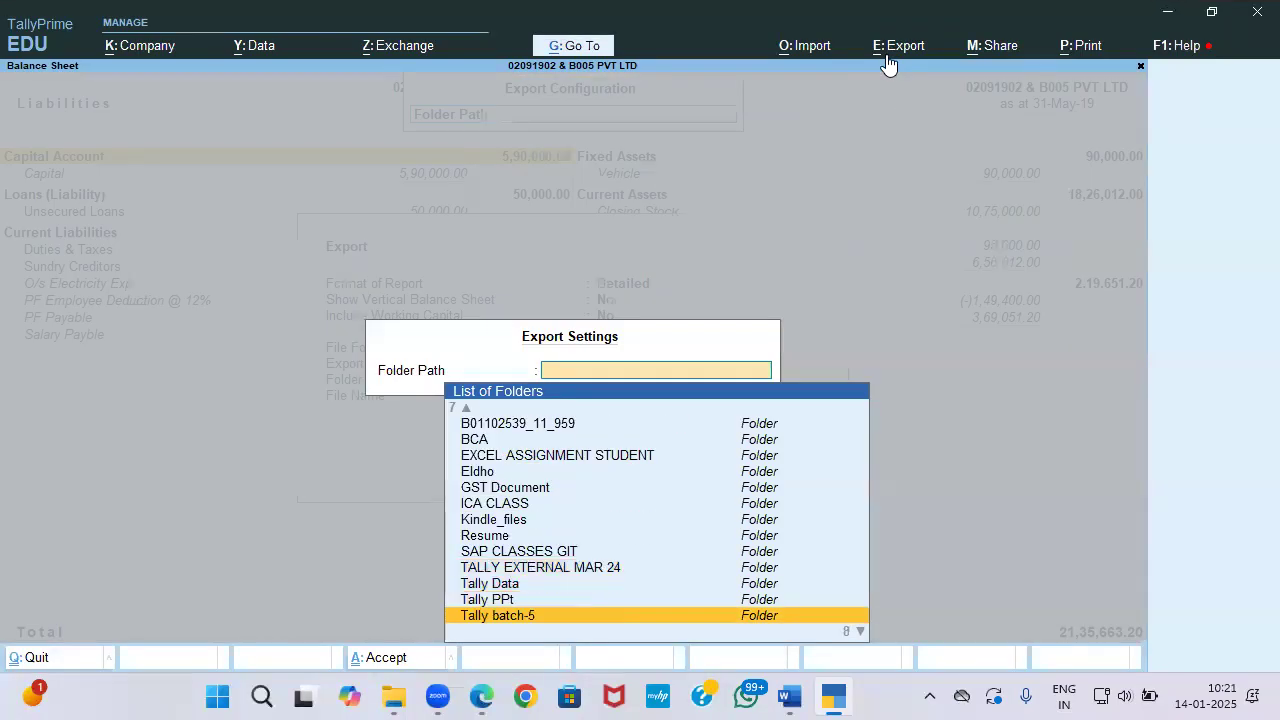
pyautogui.press('Down')
pyautogui.press('Up')
pyautogui.press('Up')
pyautogui.press('Return')
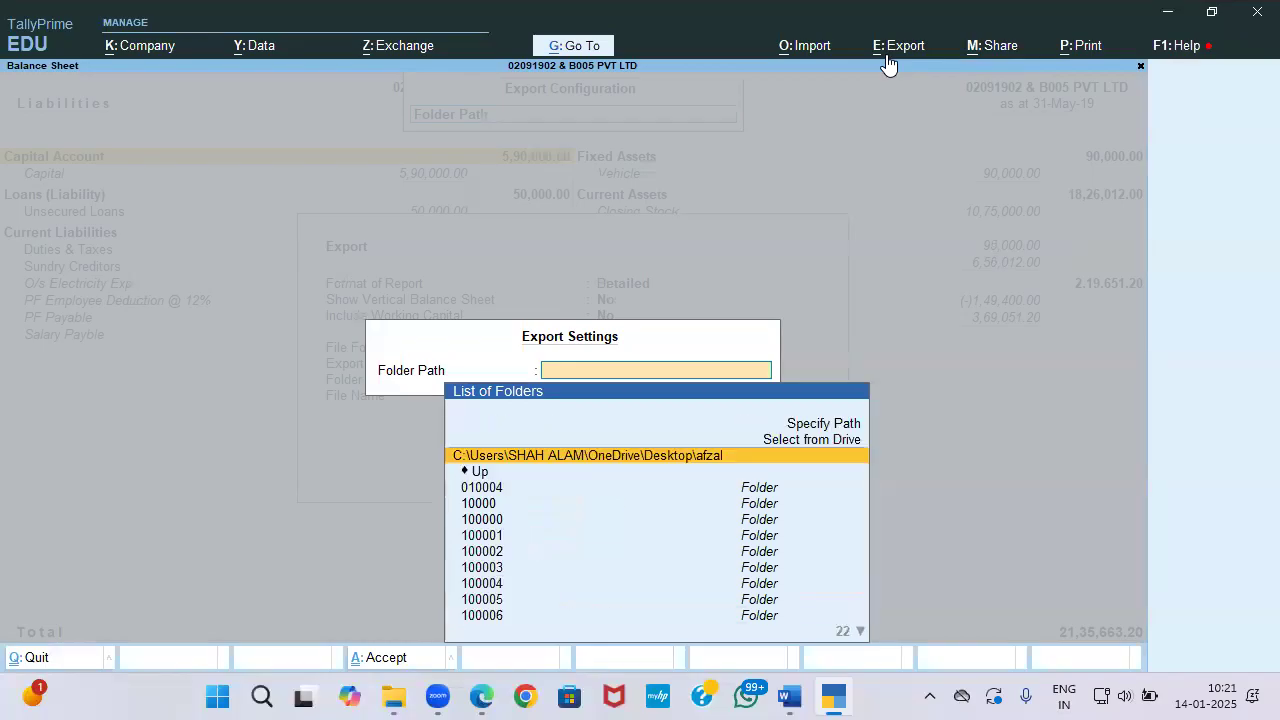
pyautogui.press('Return')
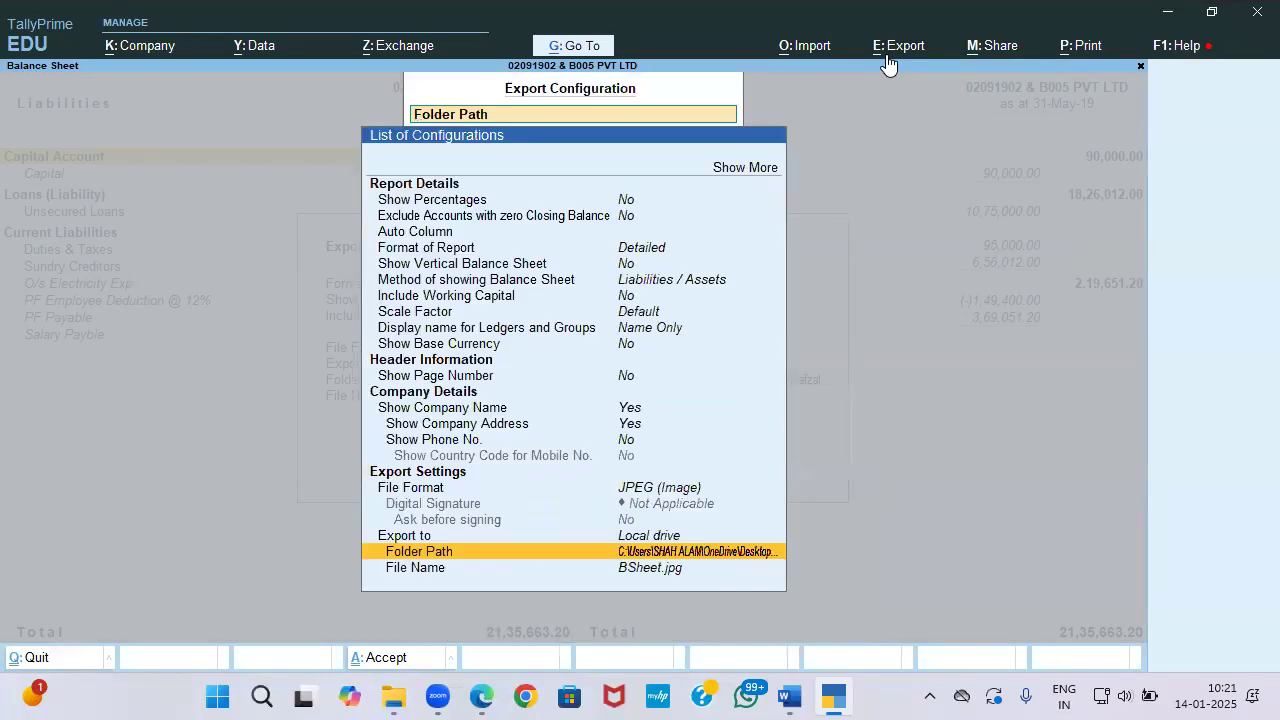
# Step: Export the Balance Sheet as BSheet.jpg, overwriting the existing file
pyautogui.hotkey('ctrl', 'a')
pyautogui.press('Right')
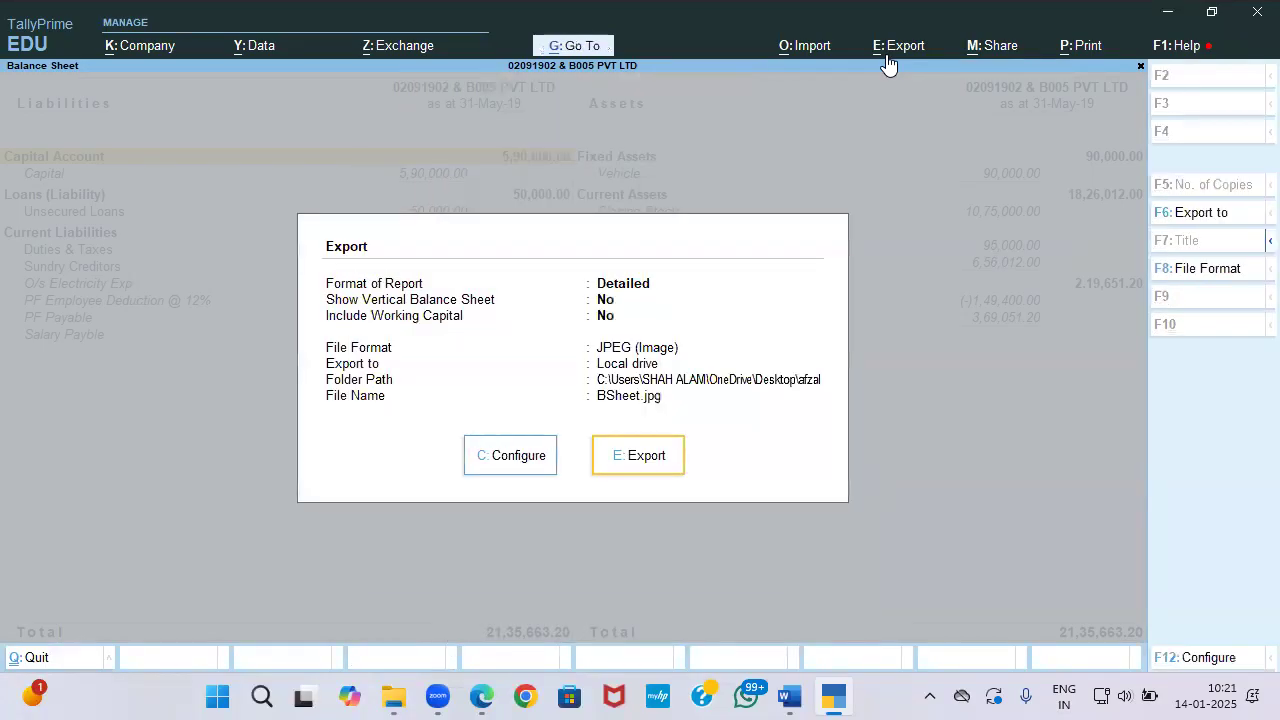
pyautogui.press('Return')
pyautogui.press('y')
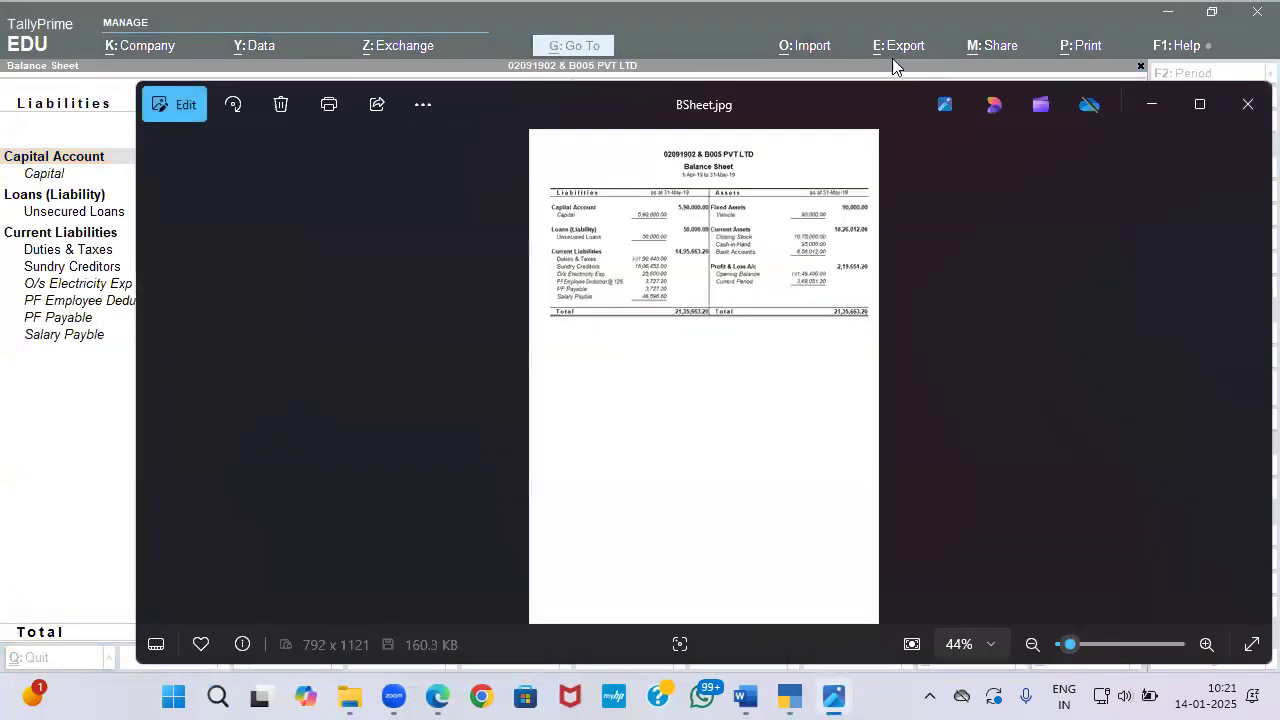
# Step: Close the BSheet.jpg preview in Photos and return to TallyPrime's Balance Sheet
pyautogui.click(1248, 104)
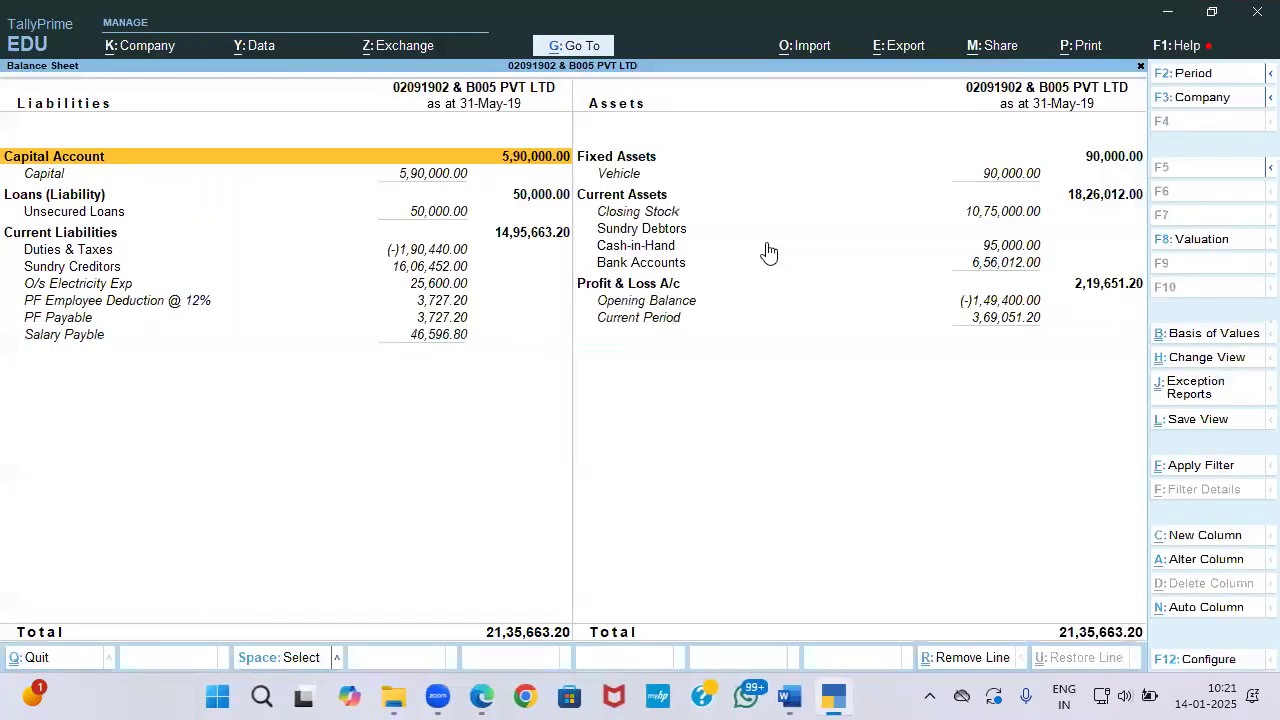
pyautogui.press('alt')
pyautogui.hotkey('alt', 'Tab')
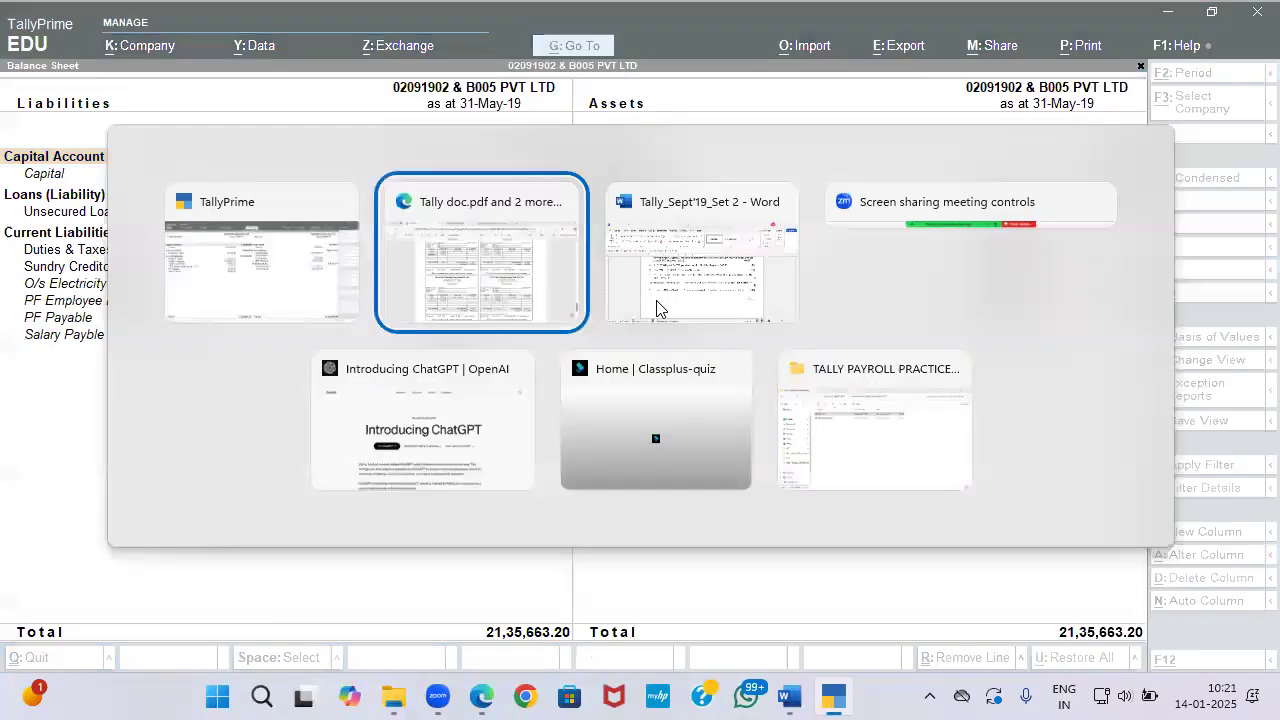
pyautogui.hotkey('alt', 'Tab')
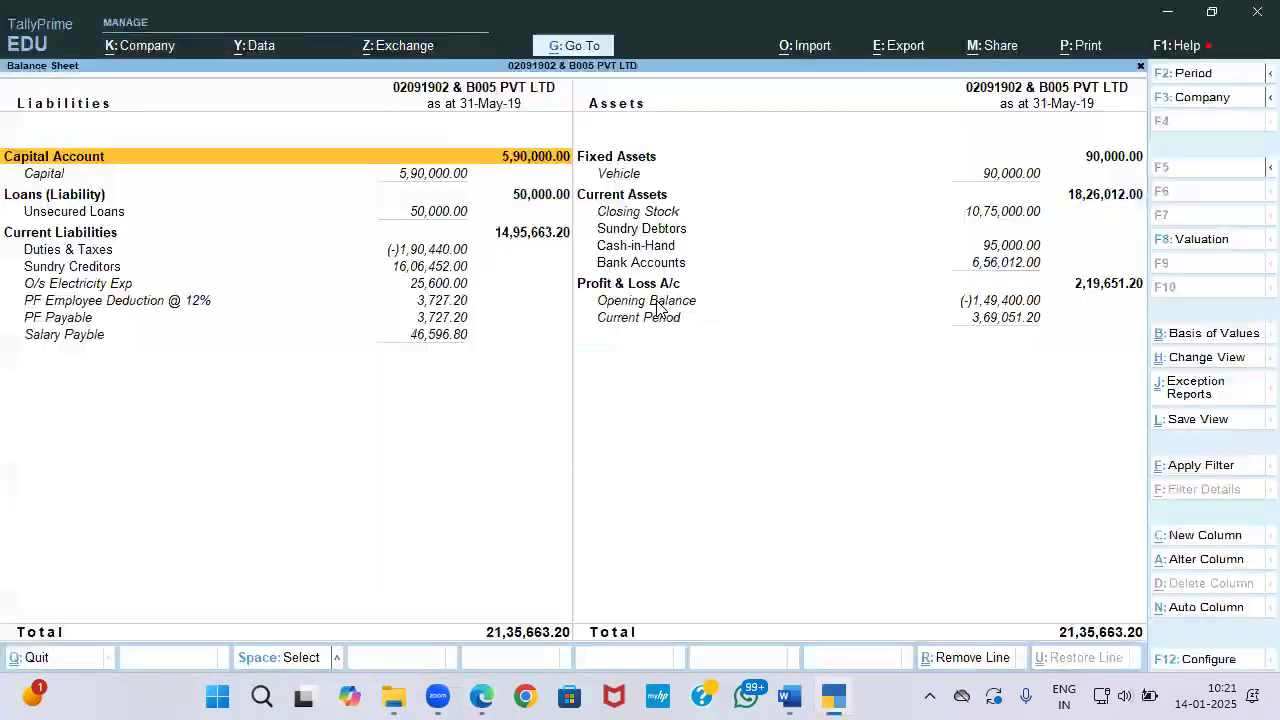